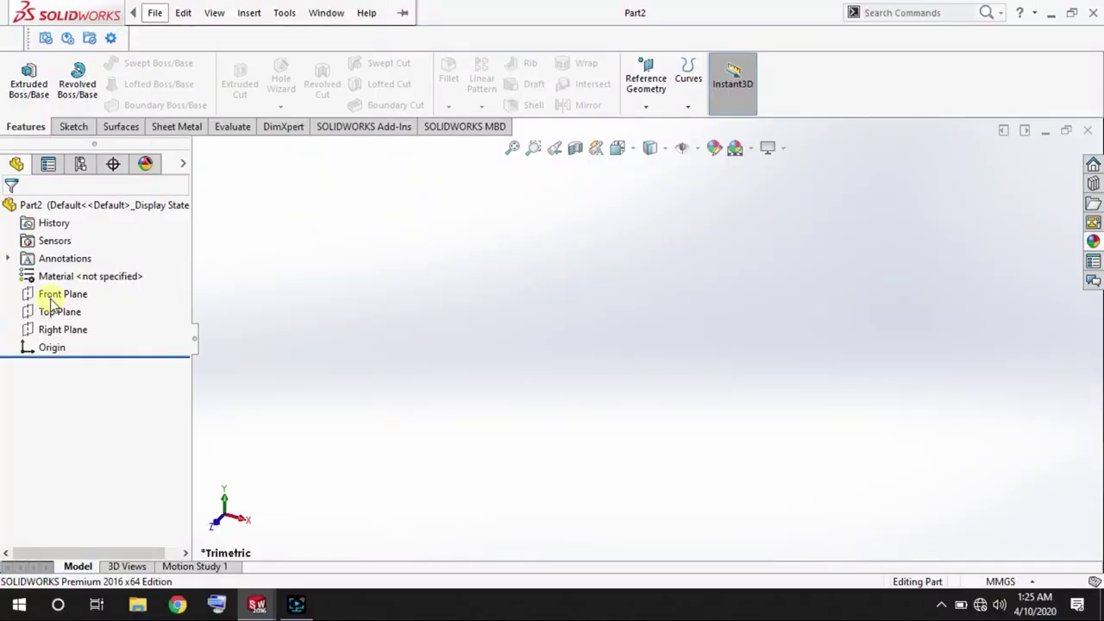
Start a Front Plane sketch and insert the front-view guitar photo from the Desktop guitar1 folder.
{"action": "left_click", "coordinate": [50, 293]}
{"action": "left_click", "coordinate": [22, 78]}
{"action": "left_click", "coordinate": [21, 78]}
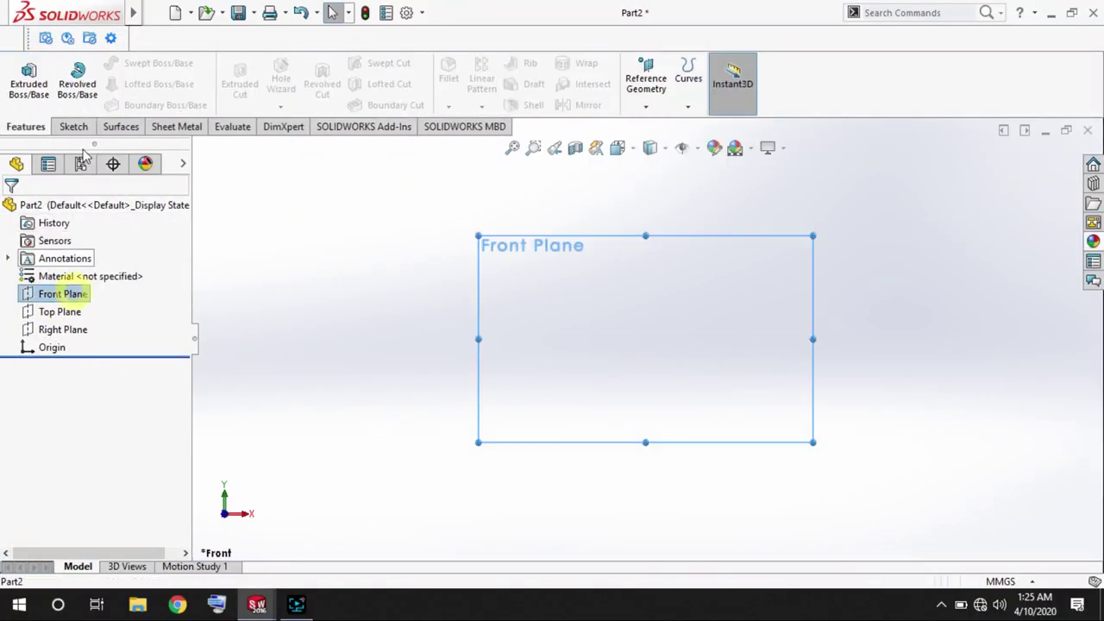
{"action": "left_click", "coordinate": [22, 78]}
{"action": "left_click", "coordinate": [284, 13]}
{"action": "mouse_move", "coordinate": [321, 433]}
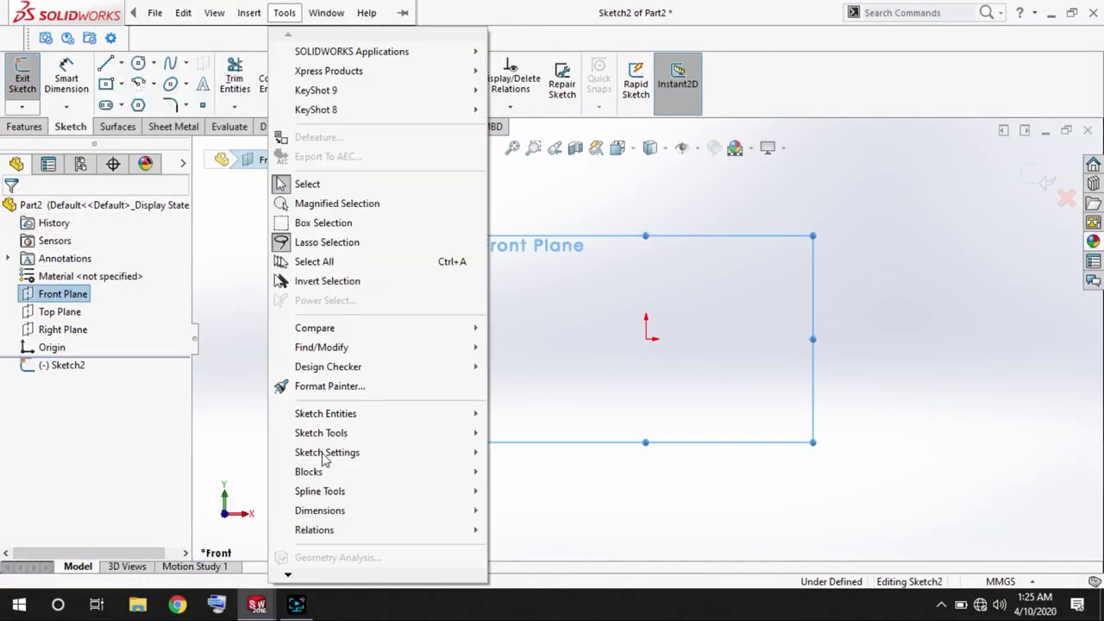
{"action": "left_click", "coordinate": [537, 575]}
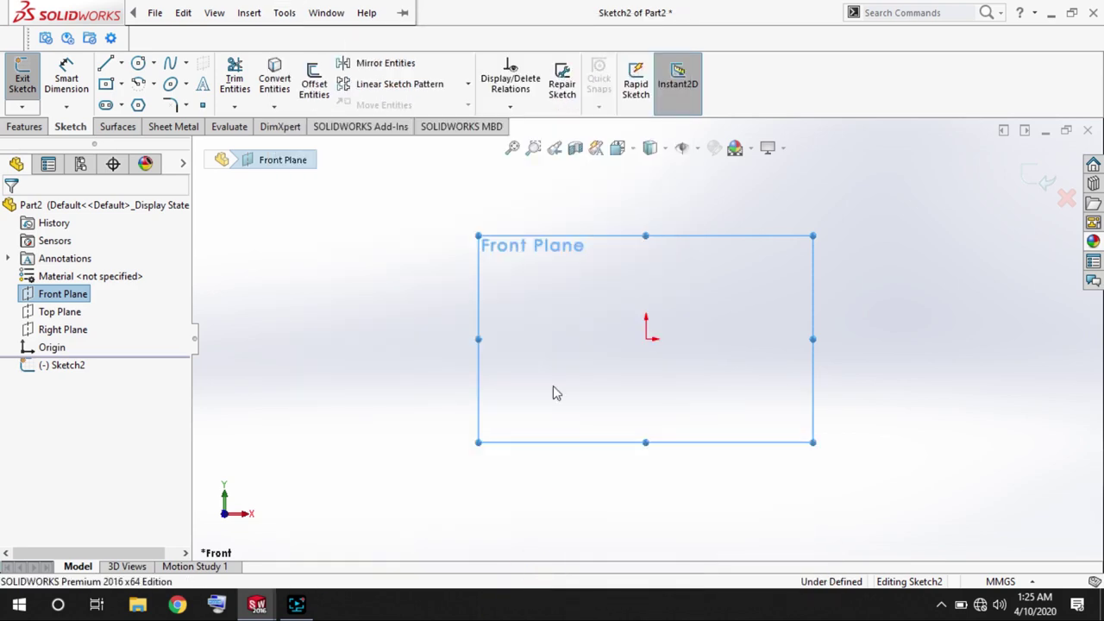
{"action": "left_click", "coordinate": [349, 183]}
{"action": "double_click", "coordinate": [526, 173]}
{"action": "left_click", "coordinate": [561, 185]}
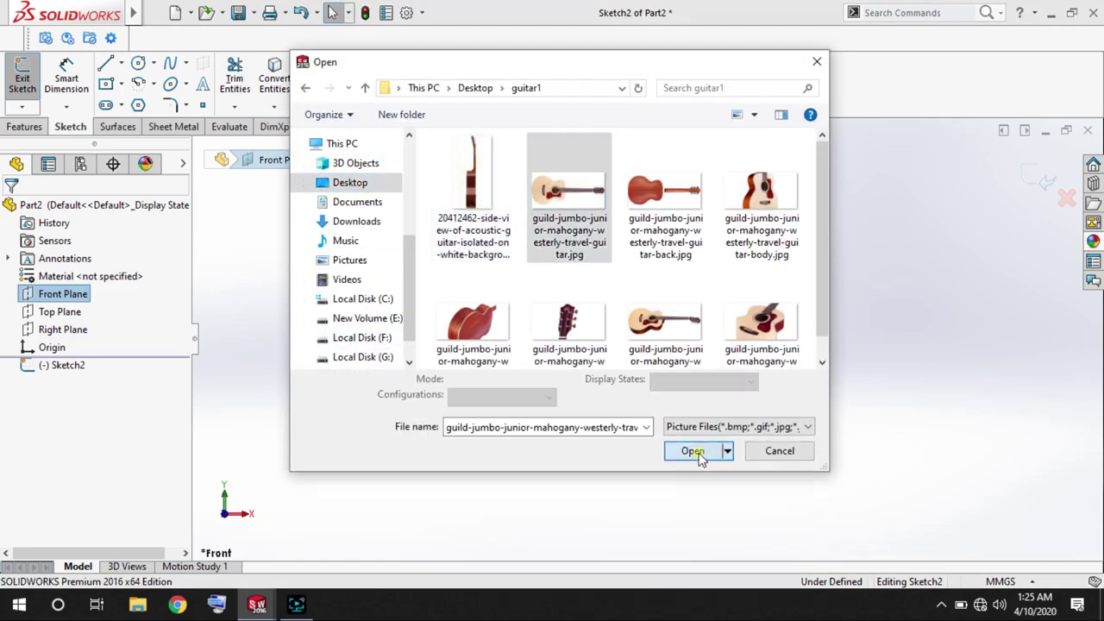
{"action": "left_click", "coordinate": [692, 443]}
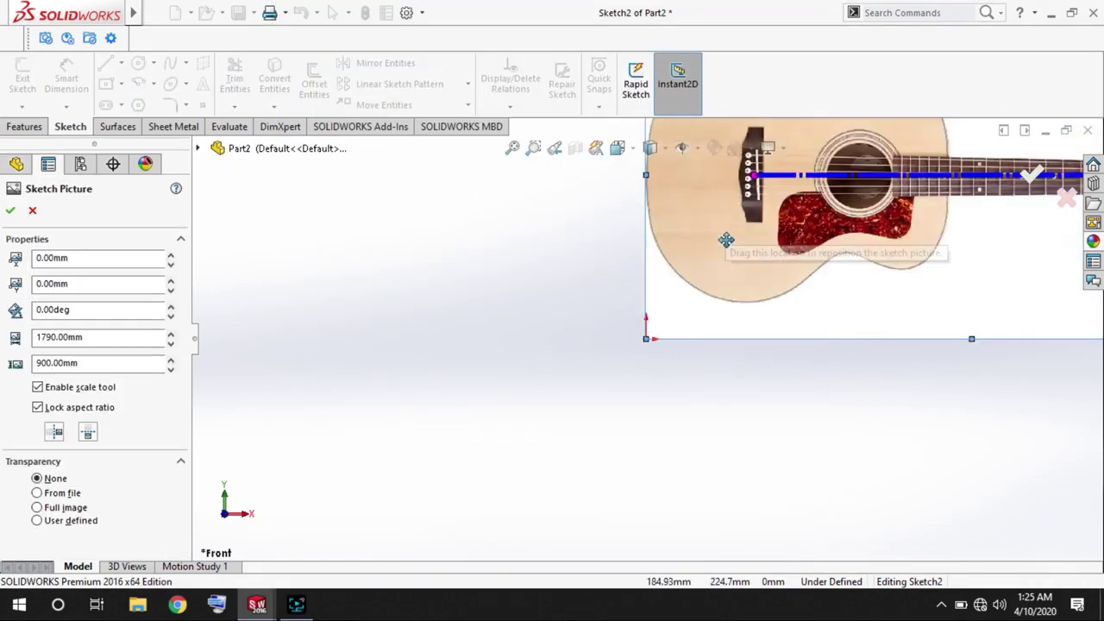
Rotate the picture 90°, make it 1000 mm wide with a halved X offset, and exit the sketch.
{"action": "double_click", "coordinate": [118, 308]}
{"action": "type", "text": "90"}
{"action": "left_click", "coordinate": [104, 336]}
{"action": "double_click", "coordinate": [104, 337]}
{"action": "type", "text": "1000"}
{"action": "key", "text": "Return"}
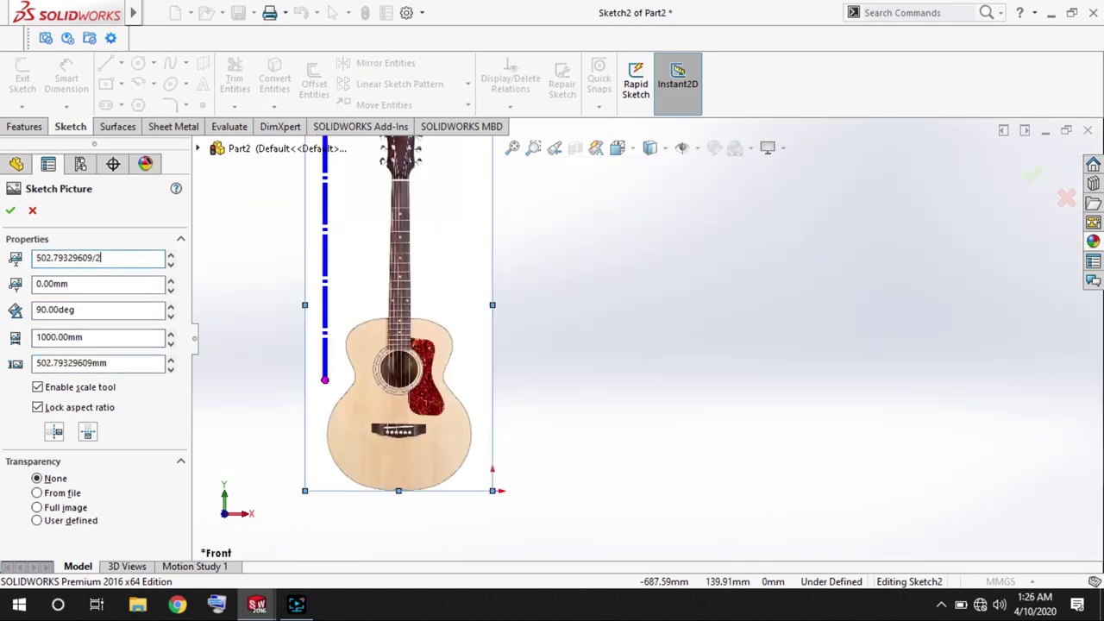
{"action": "key", "text": "Return"}
{"action": "key", "text": "ctrl+b"}
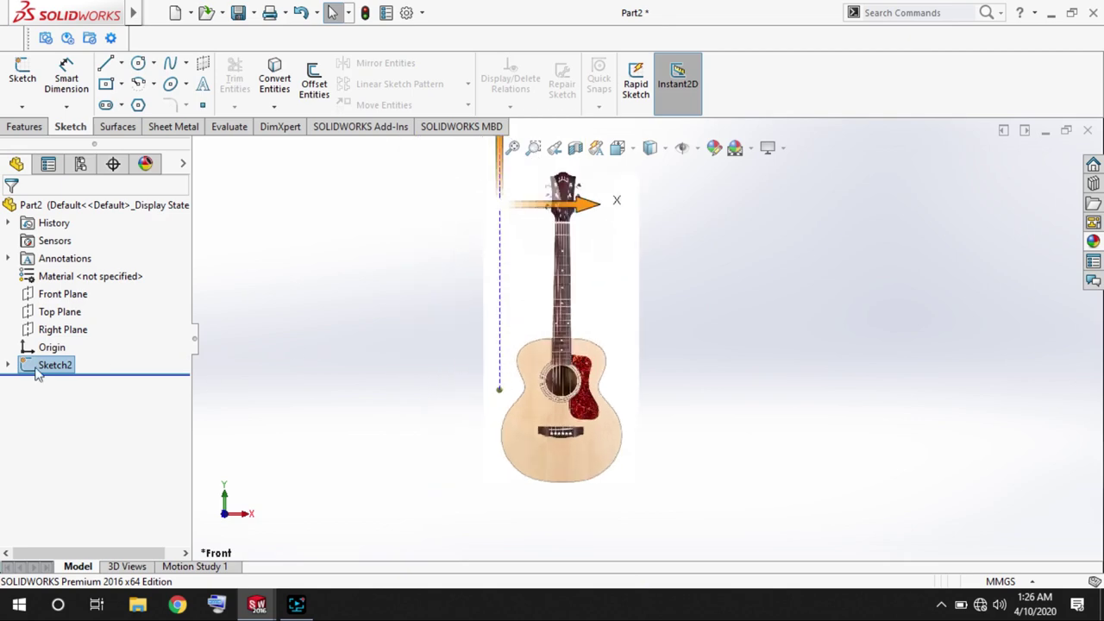
Start a new Front Plane sketch and insert the guitar back photo as a sketch picture.
{"action": "left_click", "coordinate": [62, 294]}
{"action": "left_click", "coordinate": [22, 69]}
{"action": "left_click", "coordinate": [284, 9]}
{"action": "left_click", "coordinate": [533, 577]}
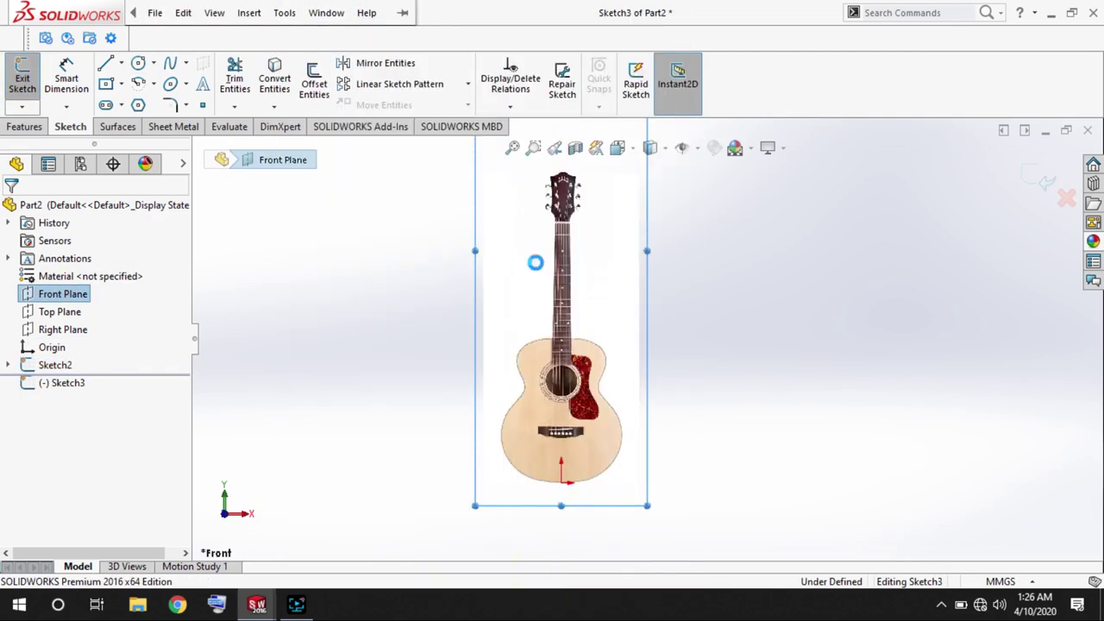
{"action": "double_click", "coordinate": [656, 207]}
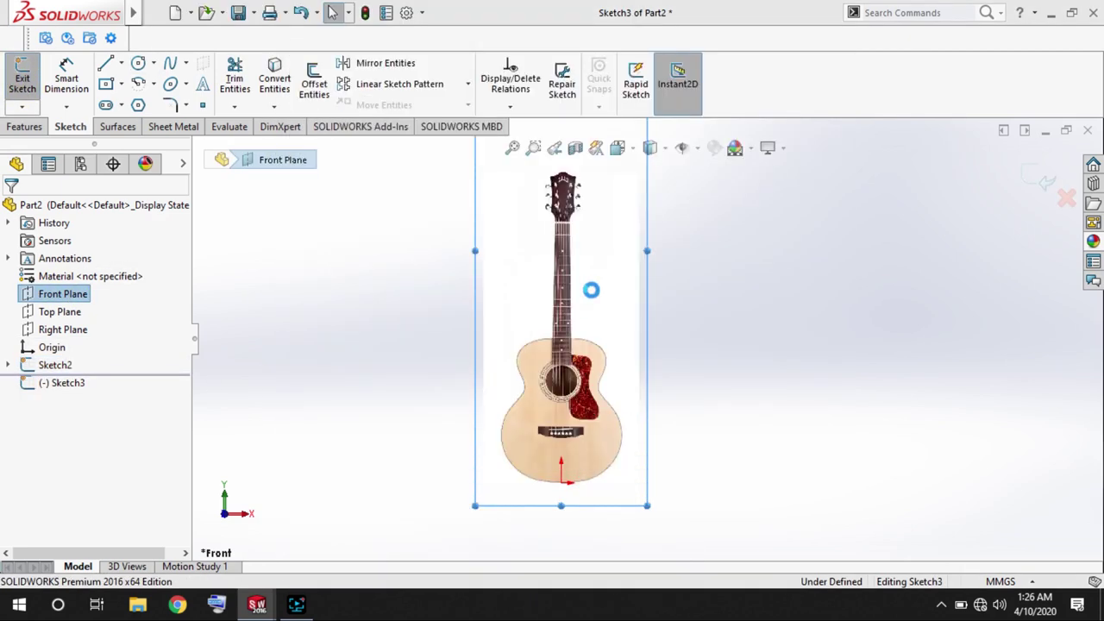
Rotate the back photo 90°, keep it 1000 mm wide, halve its X offset, and accept.
{"action": "left_click", "coordinate": [90, 309]}
{"action": "type", "text": "90"}
{"action": "key", "text": "Return"}
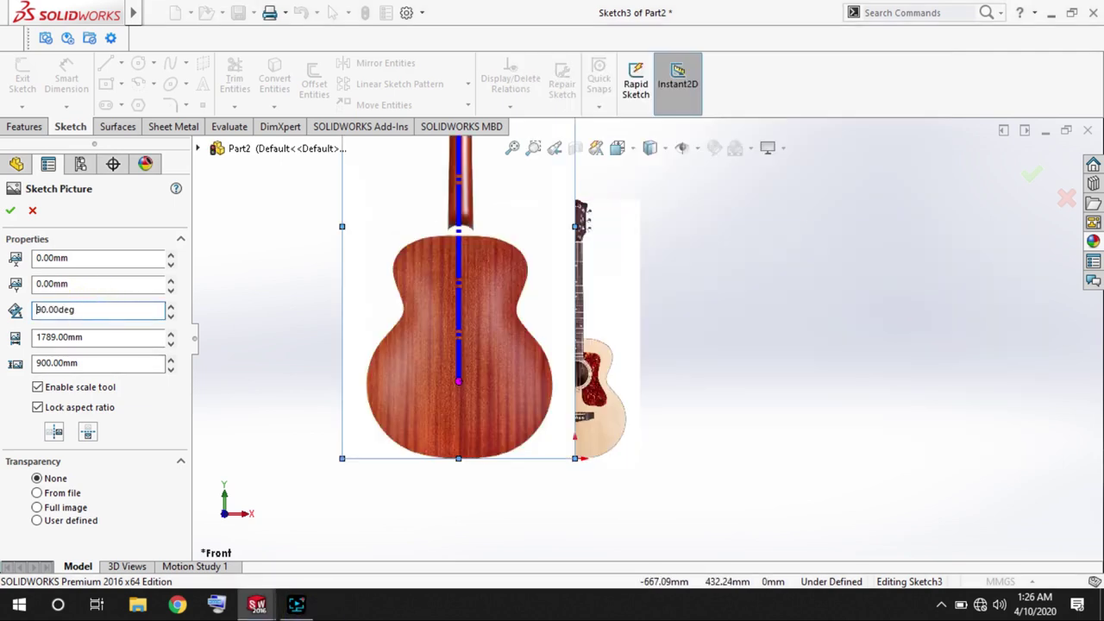
{"action": "type", "text": "1000"}
{"action": "key", "text": "Return"}
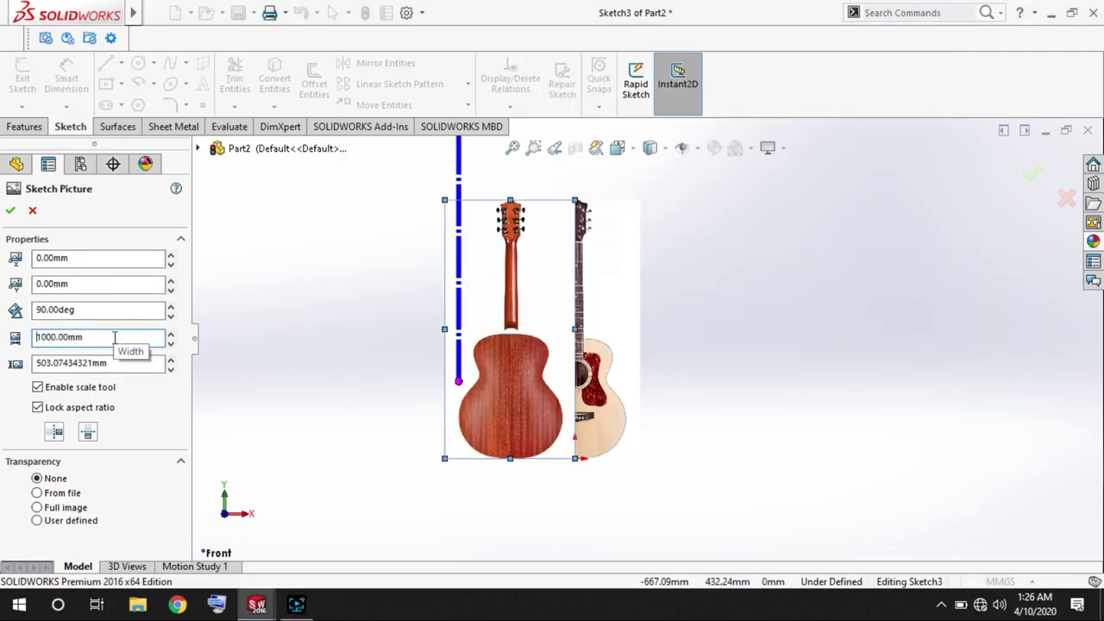
{"action": "type", "text": "2"}
{"action": "key", "text": "Return"}
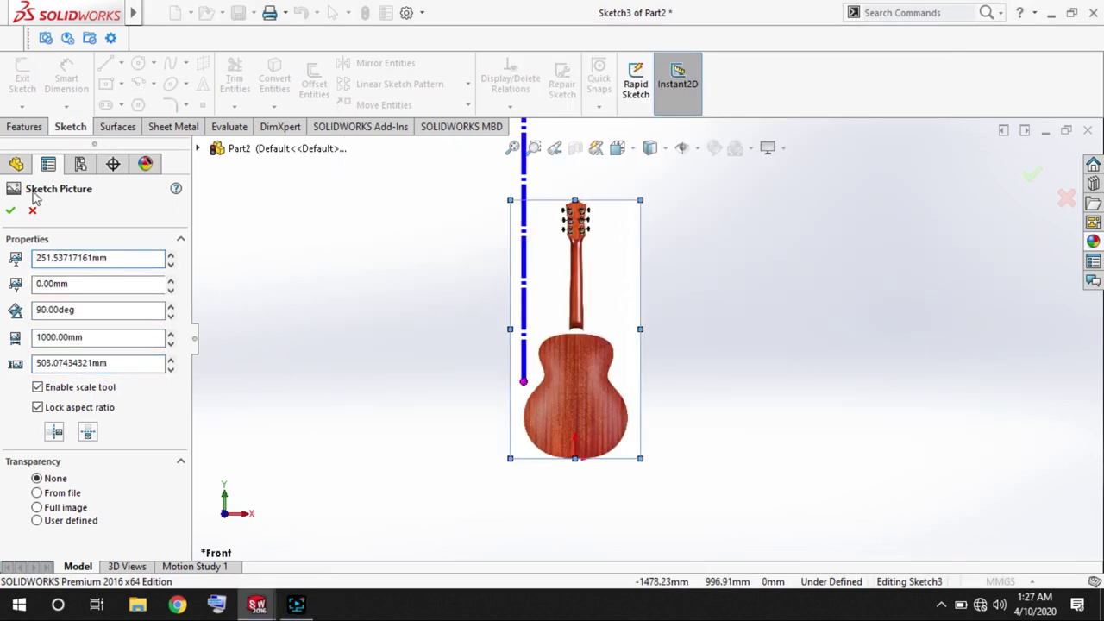
{"action": "left_click", "coordinate": [11, 209]}
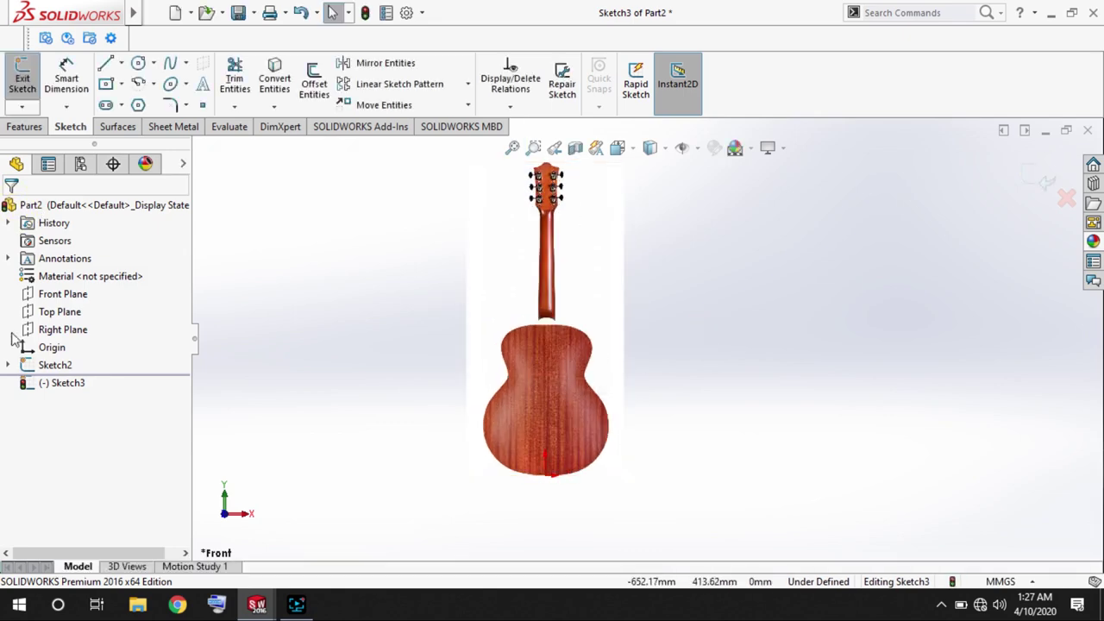
Insert the three-view black guitar photo as another sketch picture.
{"action": "left_click", "coordinate": [47, 126]}
{"action": "left_click", "coordinate": [284, 12]}
{"action": "left_click", "coordinate": [525, 571]}
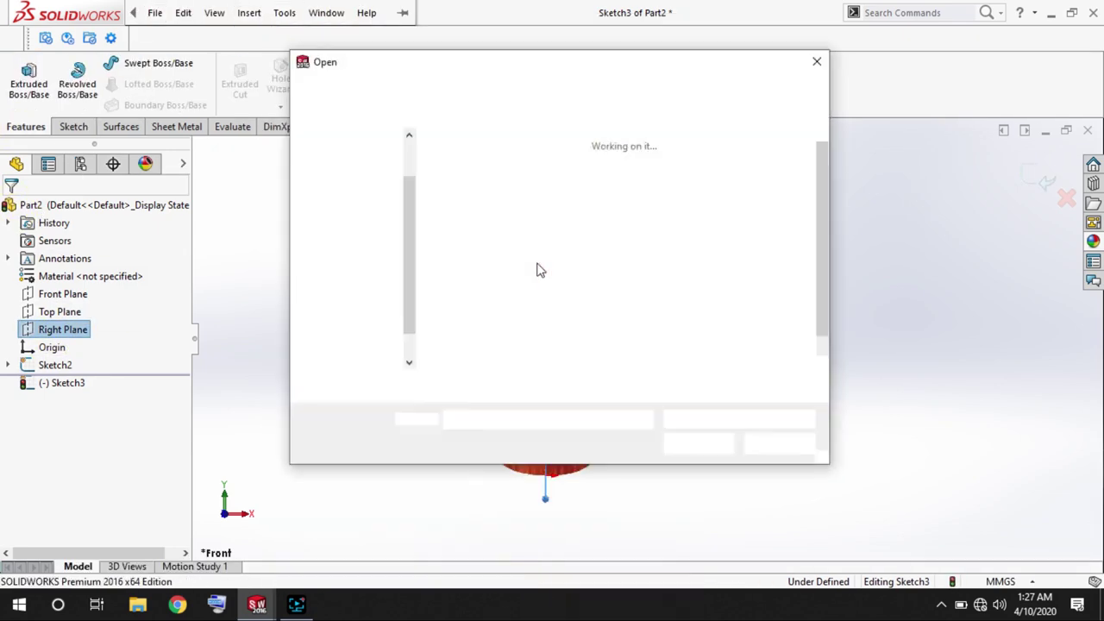
{"action": "scroll", "coordinate": [360, 248], "scroll_direction": "up", "scroll_amount": 1}
{"action": "left_click", "coordinate": [354, 306]}
{"action": "double_click", "coordinate": [570, 185]}
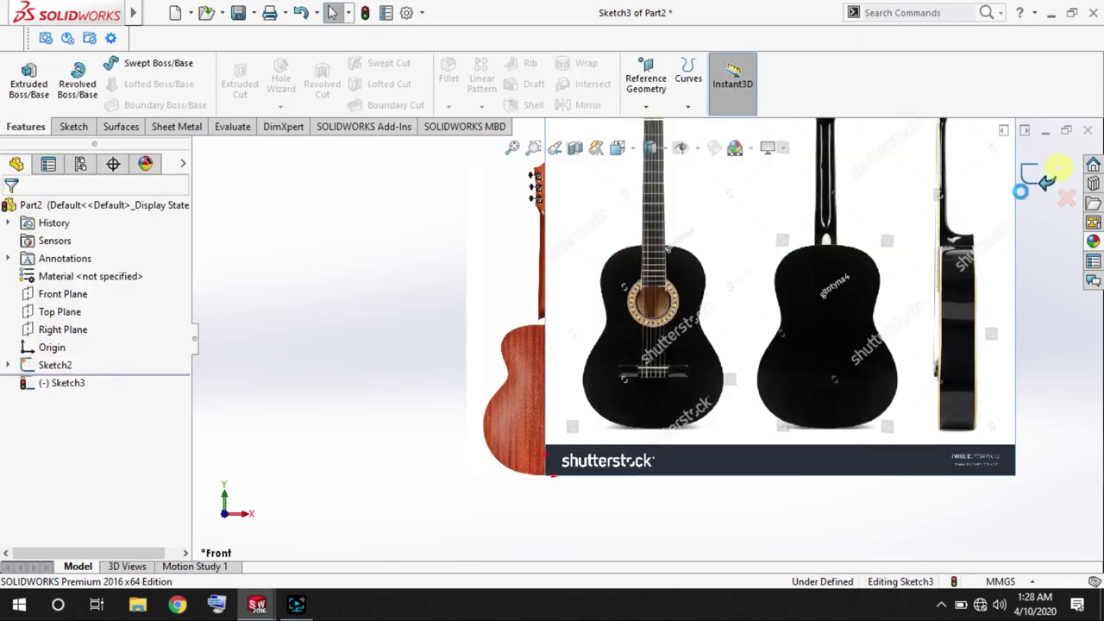
Exit the sketch and delete the misplaced black guitar picture from Sketch3.
{"action": "left_click", "coordinate": [1047, 179]}
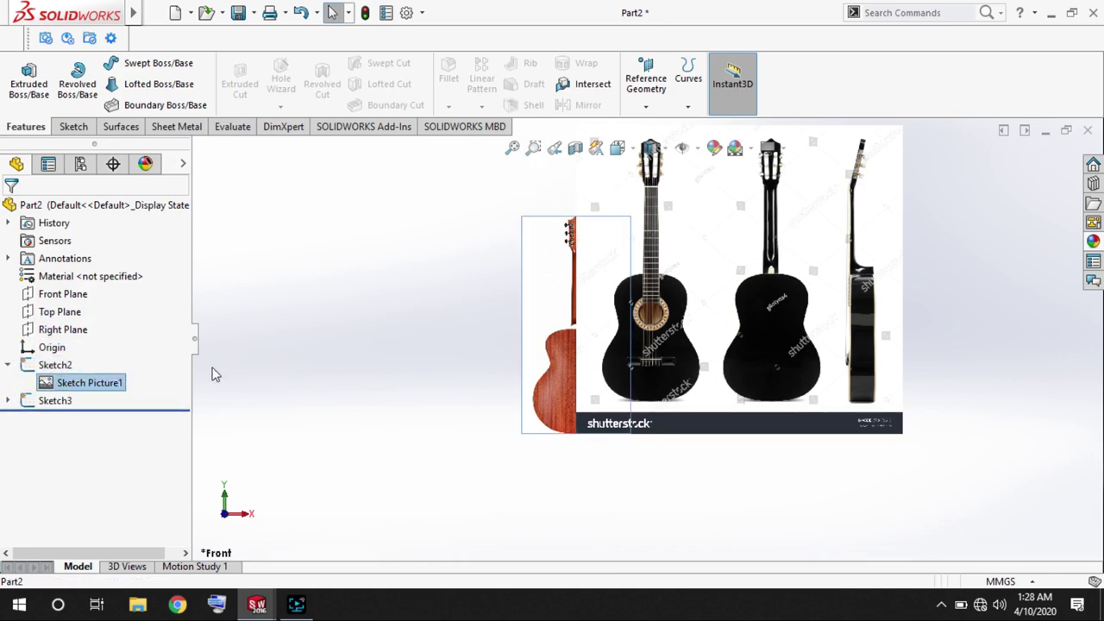
{"action": "left_click", "coordinate": [26, 400]}
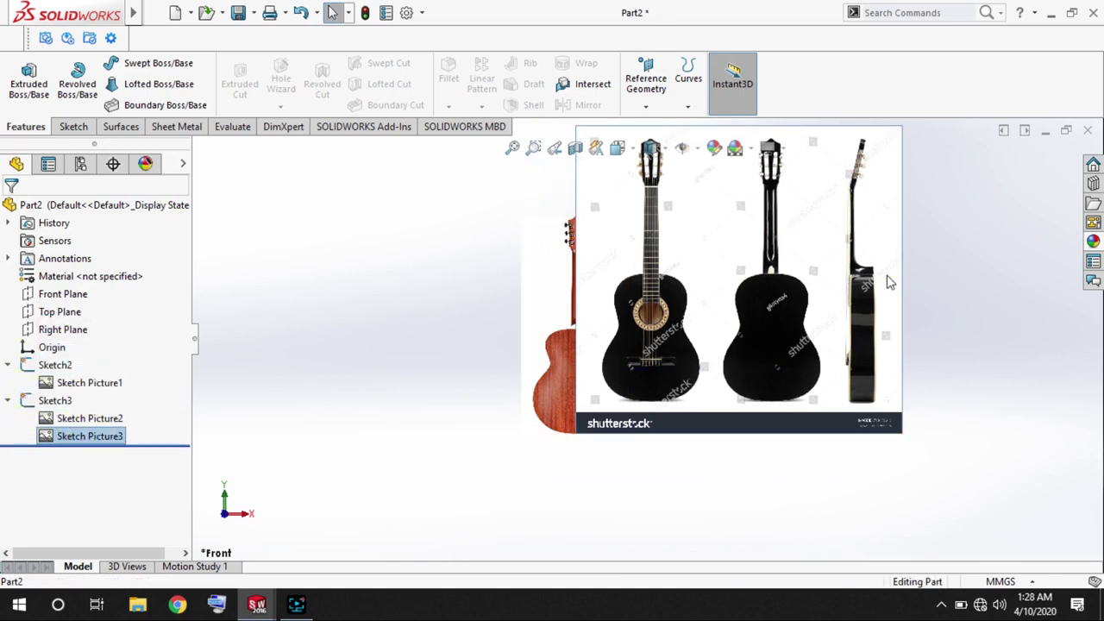
{"action": "key", "text": "Delete"}
{"action": "left_click", "coordinate": [73, 126]}
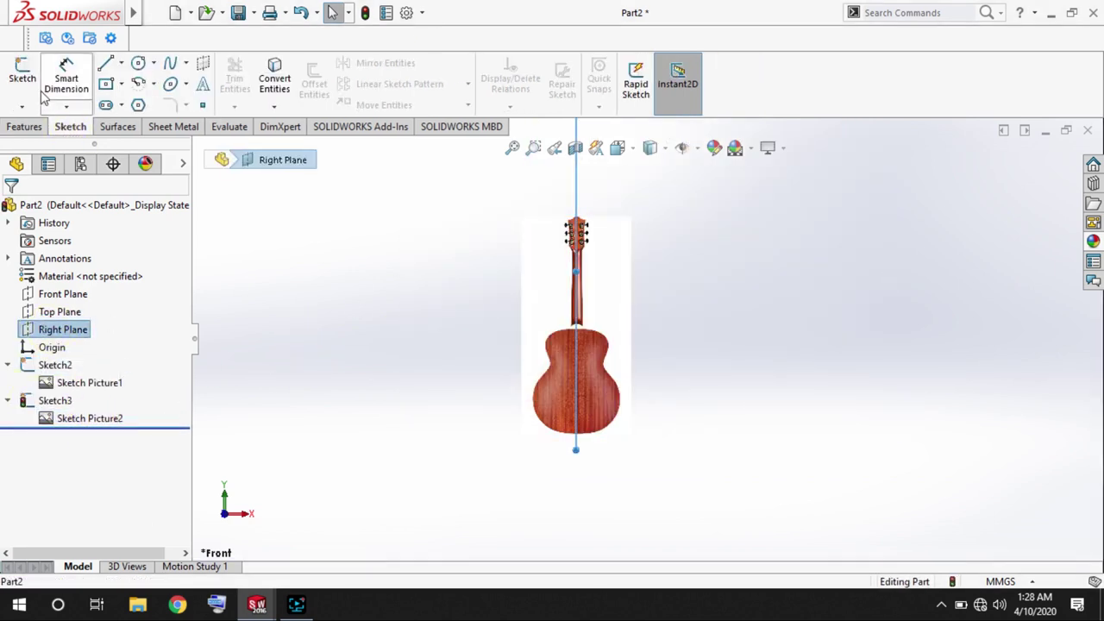
{"action": "left_click", "coordinate": [285, 12]}
{"action": "left_click", "coordinate": [296, 604]}
{"action": "left_click", "coordinate": [296, 604]}
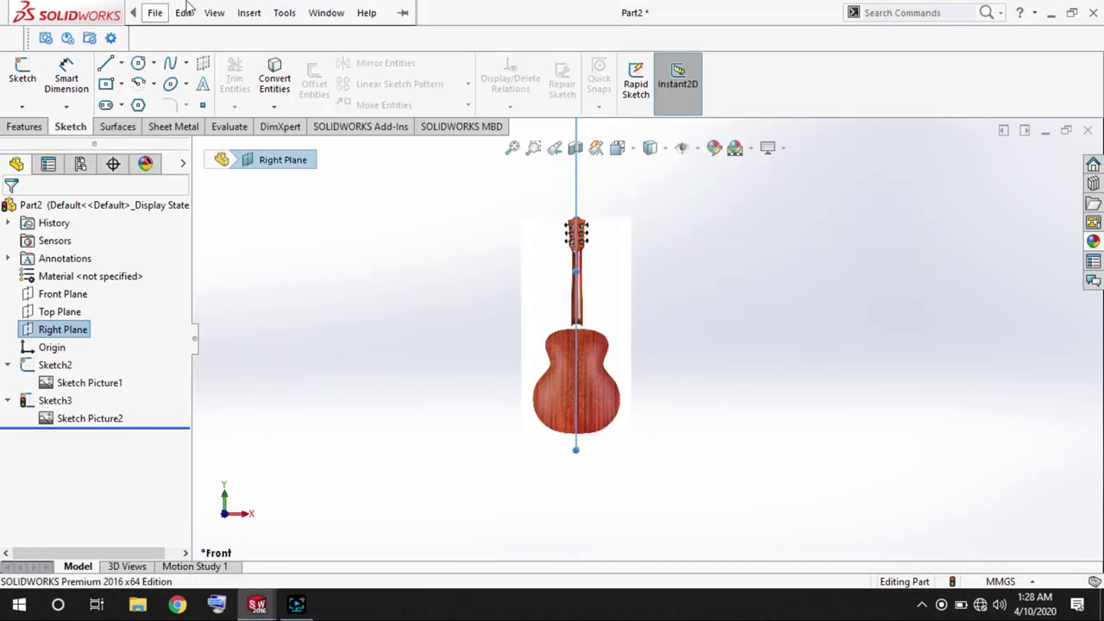
{"action": "left_click", "coordinate": [285, 12]}
{"action": "left_click", "coordinate": [54, 400]}
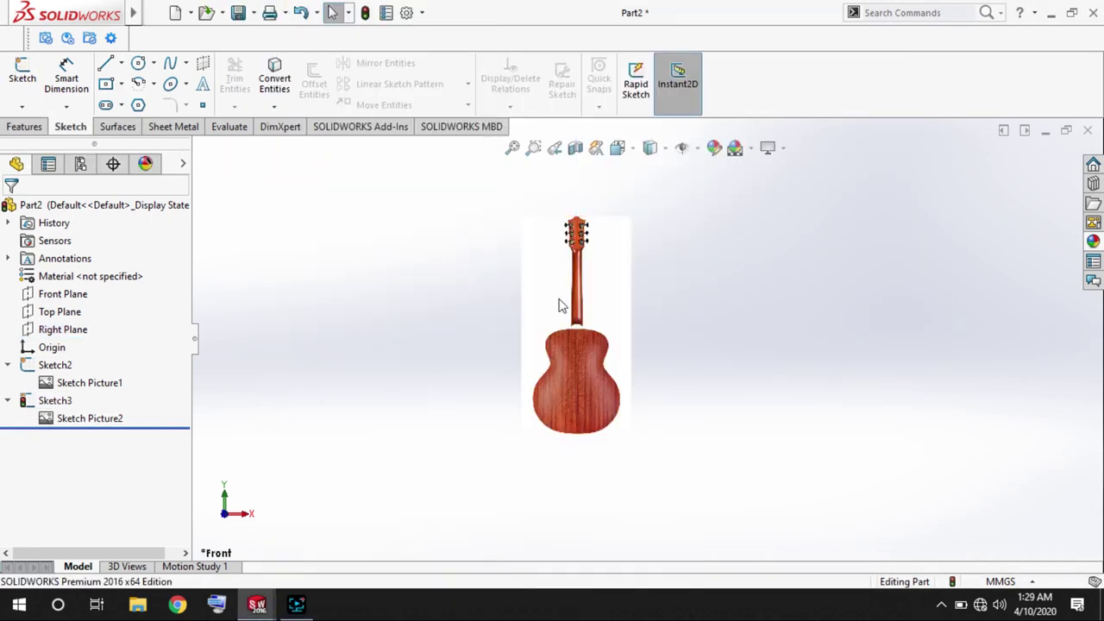
Start a Right Plane sketch, insert the three-view guitar photo, and shift it left and up.
{"action": "left_click", "coordinate": [63, 330]}
{"action": "left_click", "coordinate": [22, 73]}
{"action": "left_click", "coordinate": [285, 12]}
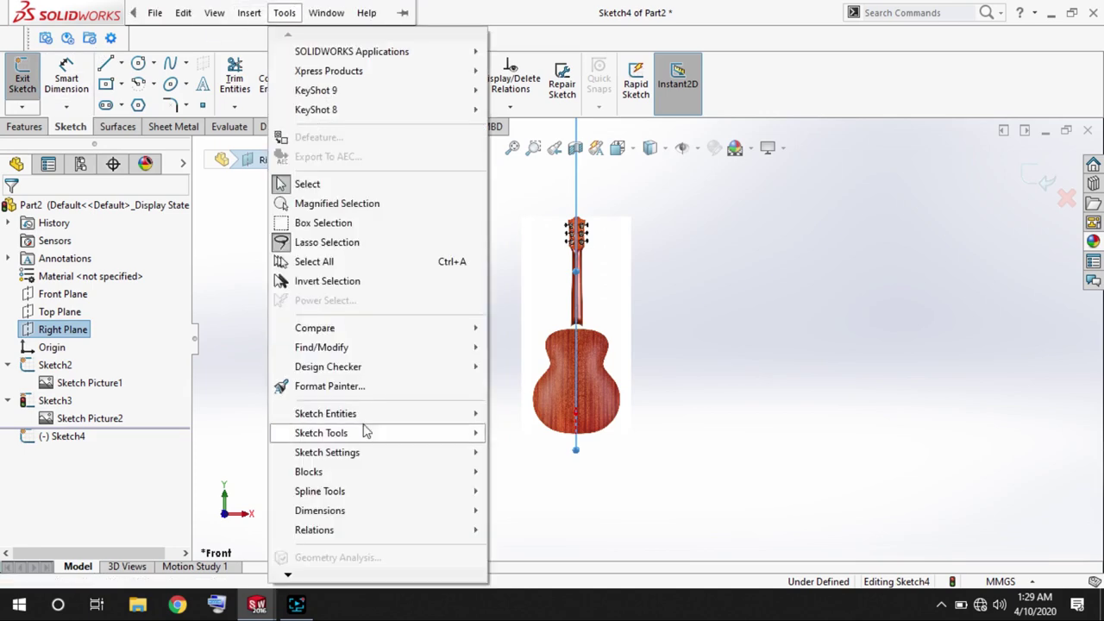
{"action": "left_click", "coordinate": [555, 579]}
{"action": "left_click", "coordinate": [707, 441]}
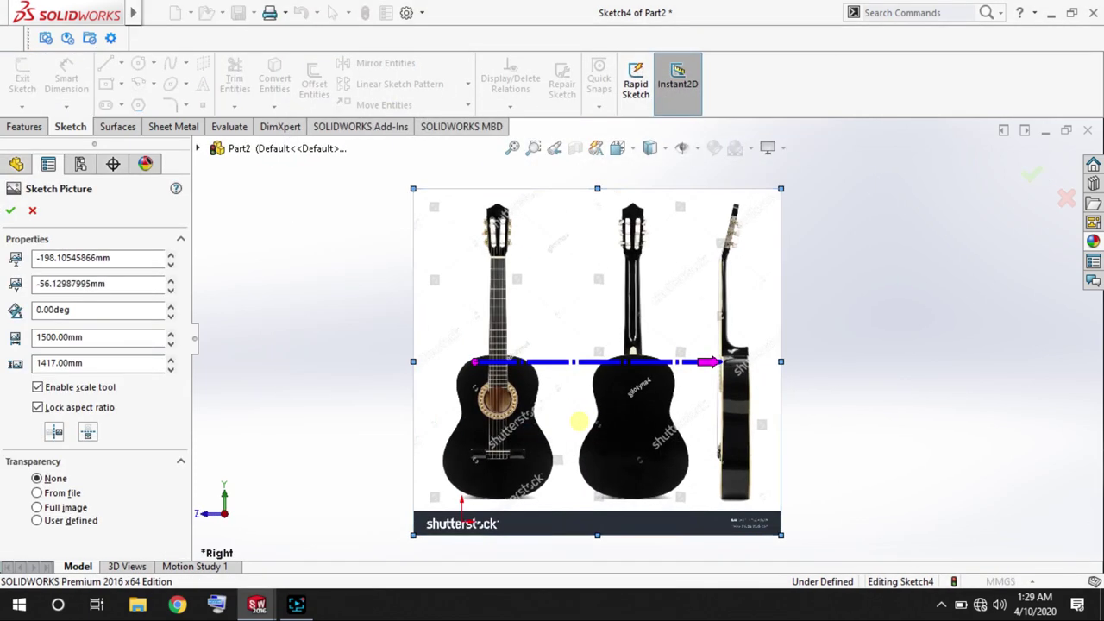
{"action": "mouse_move", "coordinate": [642, 413]}
{"action": "left_mouse_down"}
{"action": "mouse_move", "coordinate": [577, 374]}
{"action": "mouse_move", "coordinate": [552, 395]}
{"action": "left_mouse_up"}
{"action": "key", "text": "f"}
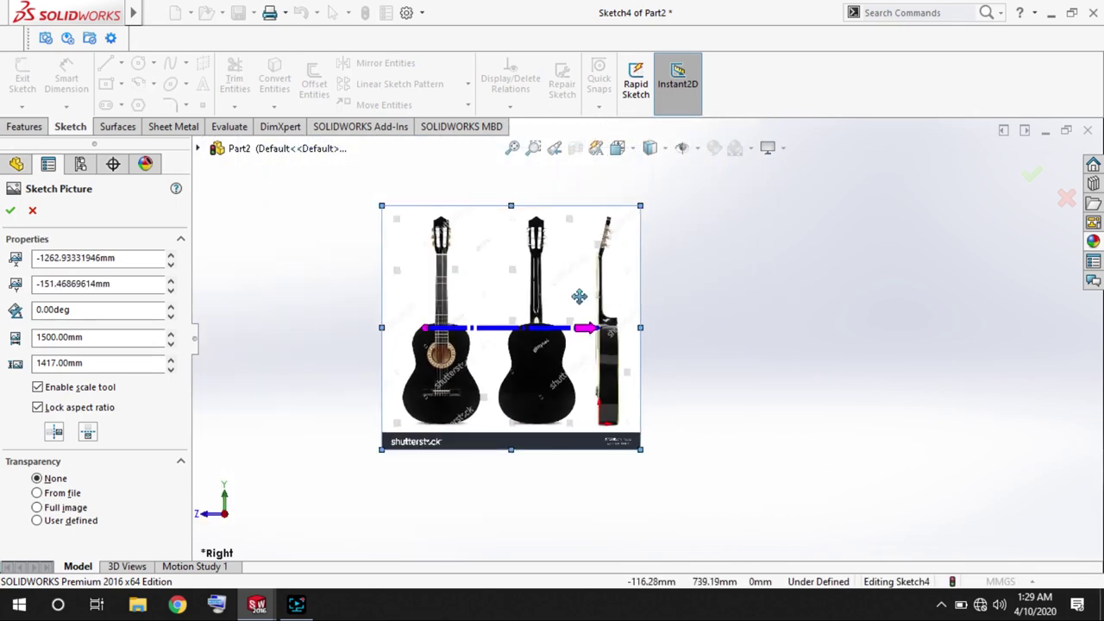
{"action": "key", "text": "Return"}
Exit the Right Plane sketch, hide the guitar back picture, and start a new Front Plane sketch.
{"action": "left_click", "coordinate": [22, 78]}
{"action": "right_click", "coordinate": [50, 403]}
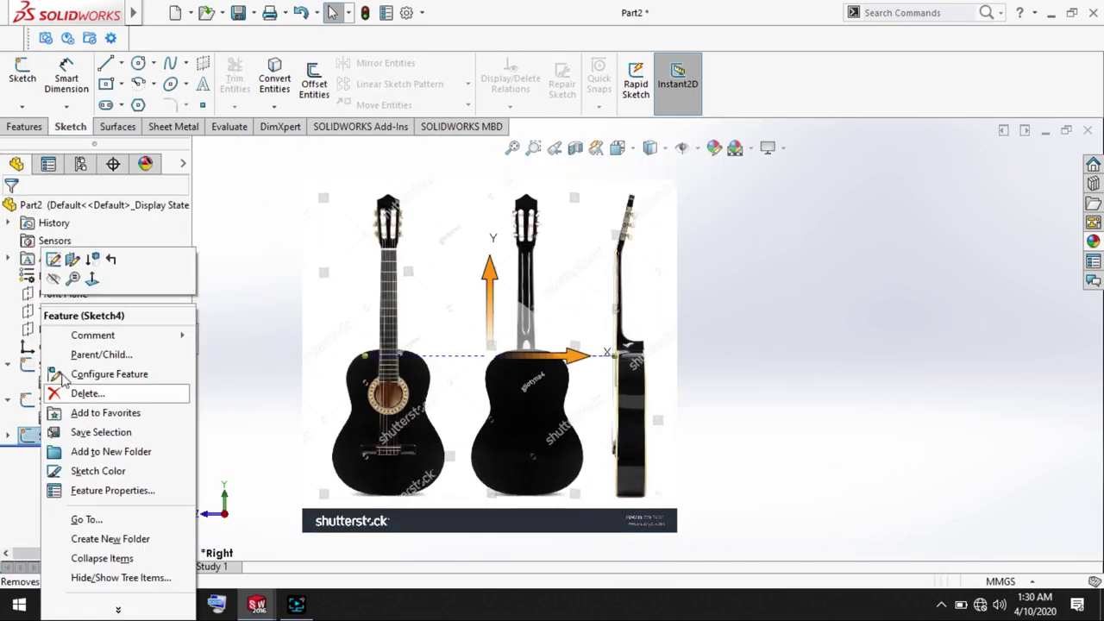
{"action": "left_click", "coordinate": [66, 256]}
{"action": "left_click", "coordinate": [23, 78]}
{"action": "left_click", "coordinate": [618, 401]}
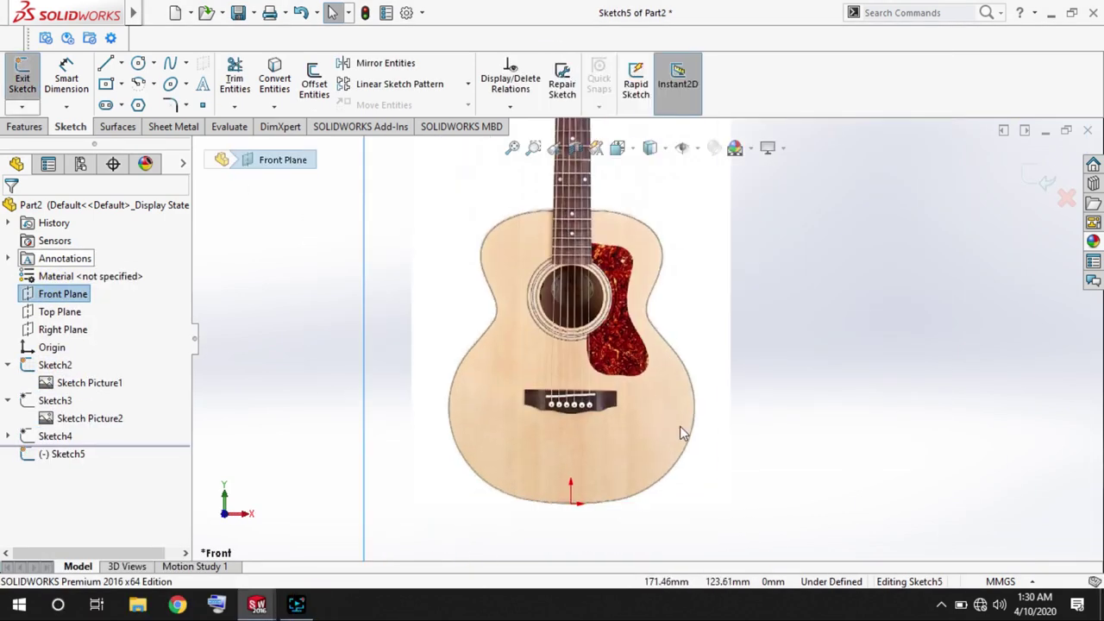
Draw a vertical centreline starting at the origin.
{"action": "left_click", "coordinate": [105, 63]}
{"action": "left_click", "coordinate": [571, 502]}
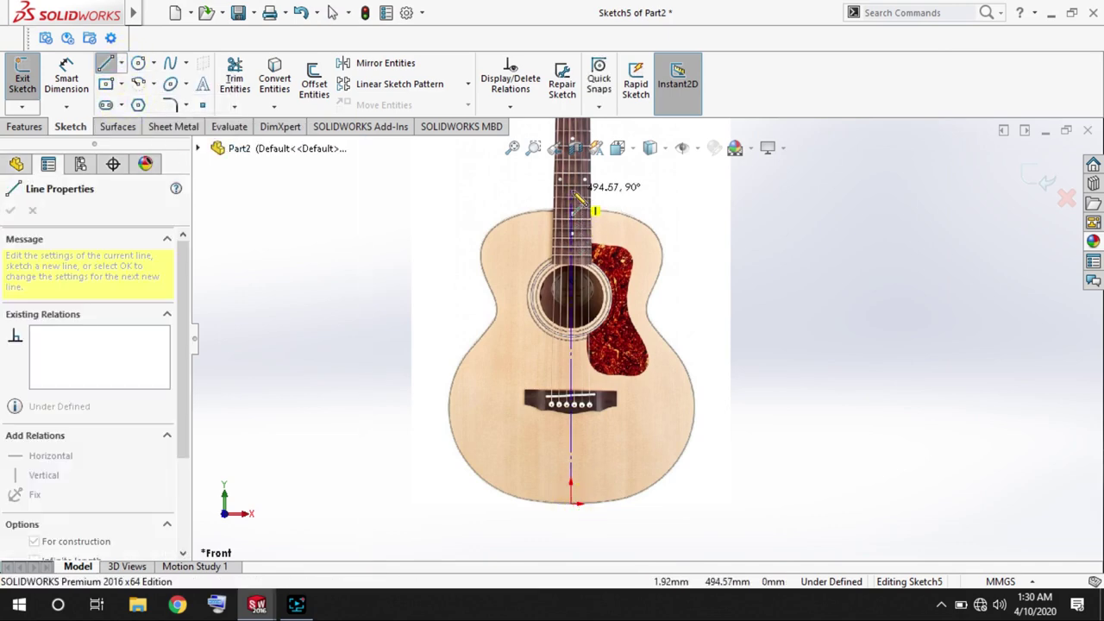
{"action": "key", "text": "Escape"}
{"action": "scroll", "coordinate": [571, 207], "scroll_direction": "down", "scroll_amount": 6}
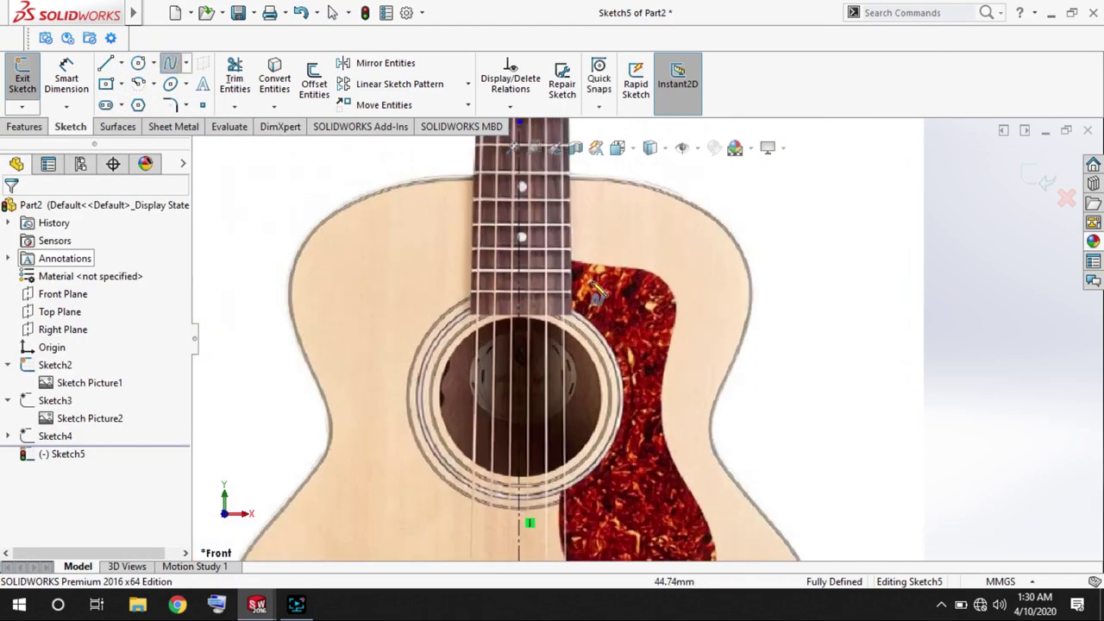
Trace a spline from the fretboard edge down the body's right side to the bottom centre.
{"action": "left_click", "coordinate": [685, 231]}
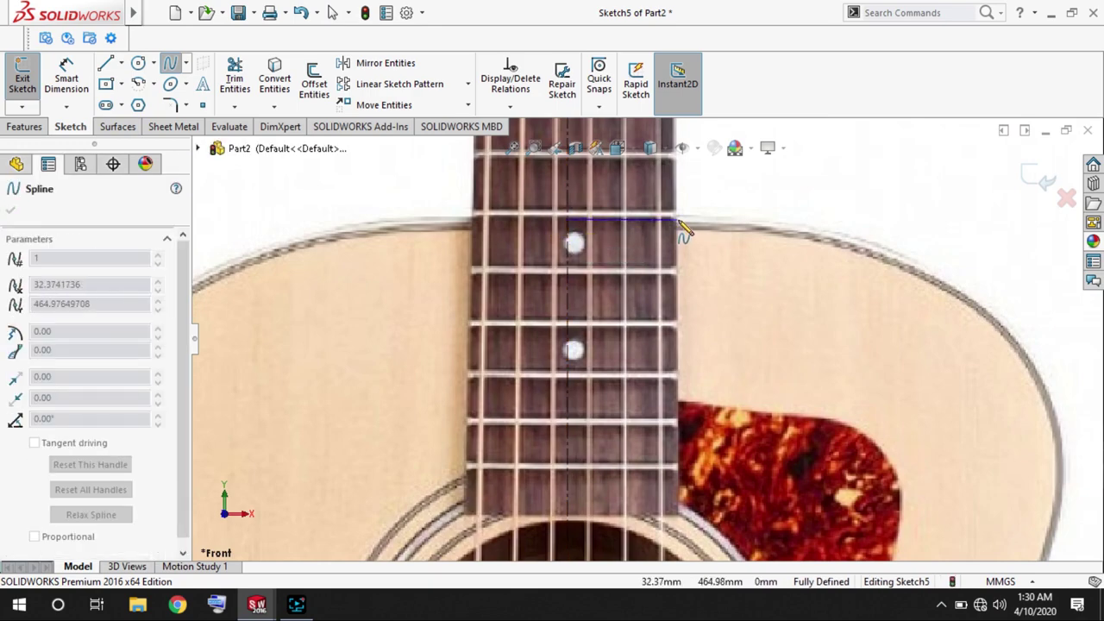
{"action": "left_click", "coordinate": [916, 271]}
{"action": "scroll", "coordinate": [868, 411], "scroll_direction": "up", "scroll_amount": 5}
{"action": "scroll", "coordinate": [868, 412], "scroll_direction": "down", "scroll_amount": 5}
{"action": "left_click", "coordinate": [752, 370]}
{"action": "scroll", "coordinate": [752, 370], "scroll_direction": "up", "scroll_amount": 3}
{"action": "left_click", "coordinate": [658, 448]}
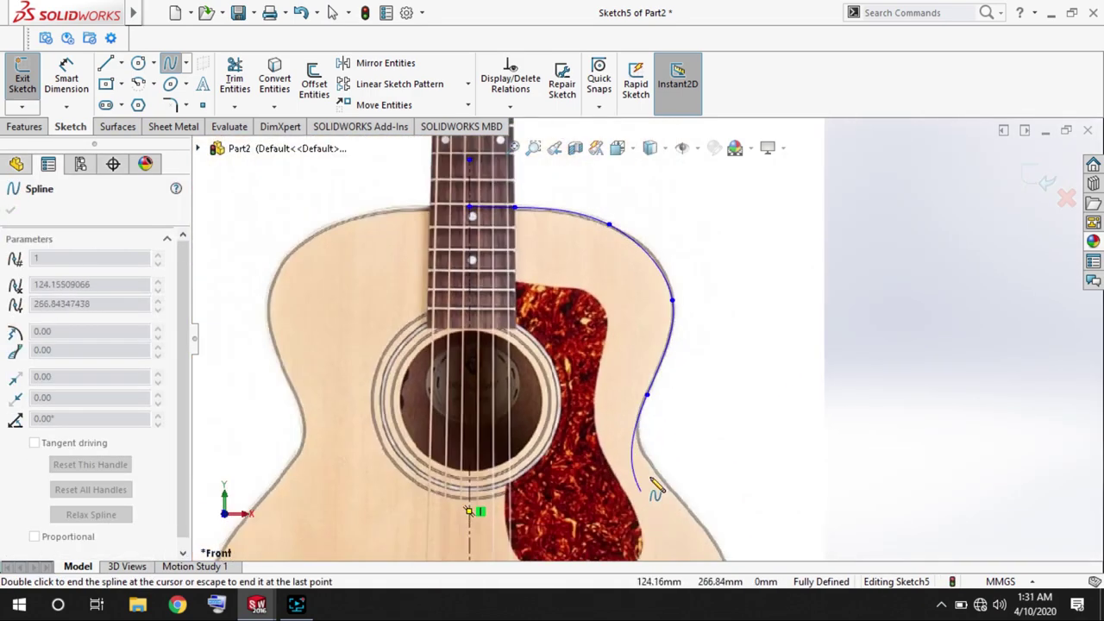
{"action": "left_click", "coordinate": [652, 485]}
{"action": "scroll", "coordinate": [673, 493], "scroll_direction": "up", "scroll_amount": 3}
{"action": "scroll", "coordinate": [733, 476], "scroll_direction": "down", "scroll_amount": 3}
{"action": "left_click", "coordinate": [733, 475]}
{"action": "scroll", "coordinate": [673, 510], "scroll_direction": "up", "scroll_amount": 3}
{"action": "scroll", "coordinate": [584, 499], "scroll_direction": "down", "scroll_amount": 3}
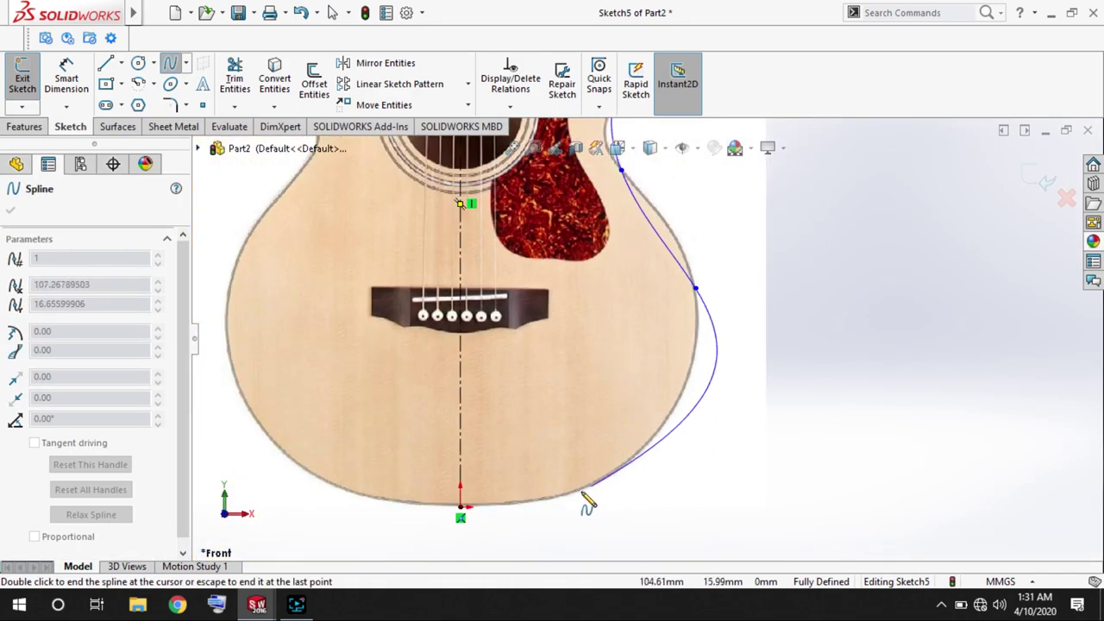
{"action": "scroll", "coordinate": [518, 504], "scroll_direction": "up", "scroll_amount": 2}
{"action": "double_click", "coordinate": [469, 507]}
{"action": "scroll", "coordinate": [517, 500], "scroll_direction": "up", "scroll_amount": 3}
Give the spline's end point a Horizontal relation.
{"action": "left_click", "coordinate": [529, 501]}
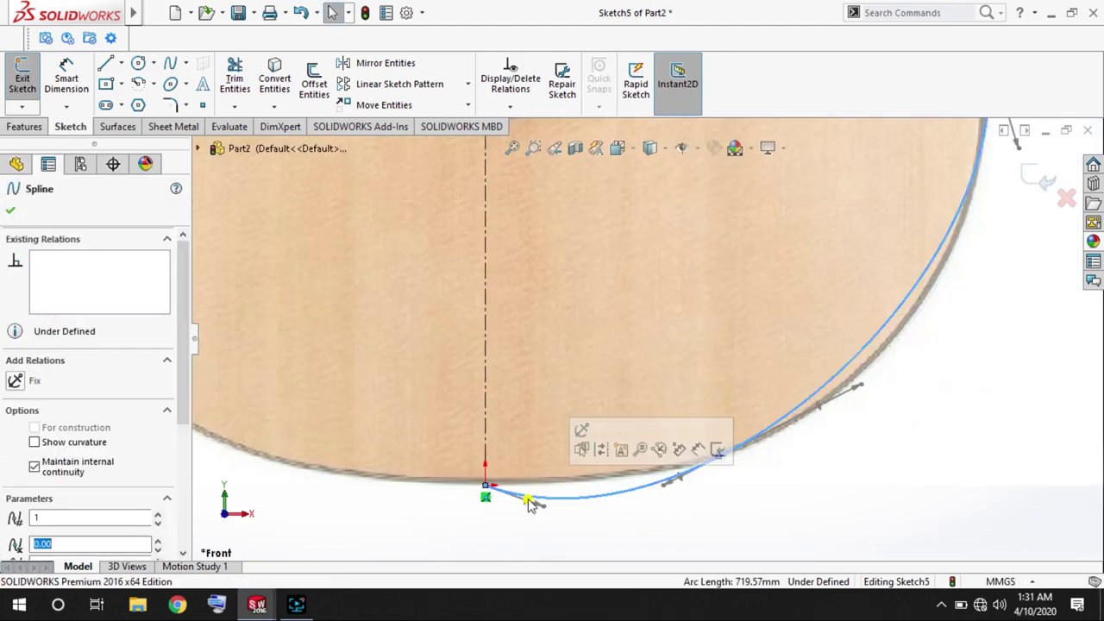
{"action": "left_click", "coordinate": [15, 380]}
{"action": "scroll", "coordinate": [608, 461], "scroll_direction": "down", "scroll_amount": 3}
{"action": "scroll", "coordinate": [524, 221], "scroll_direction": "up", "scroll_amount": 5}
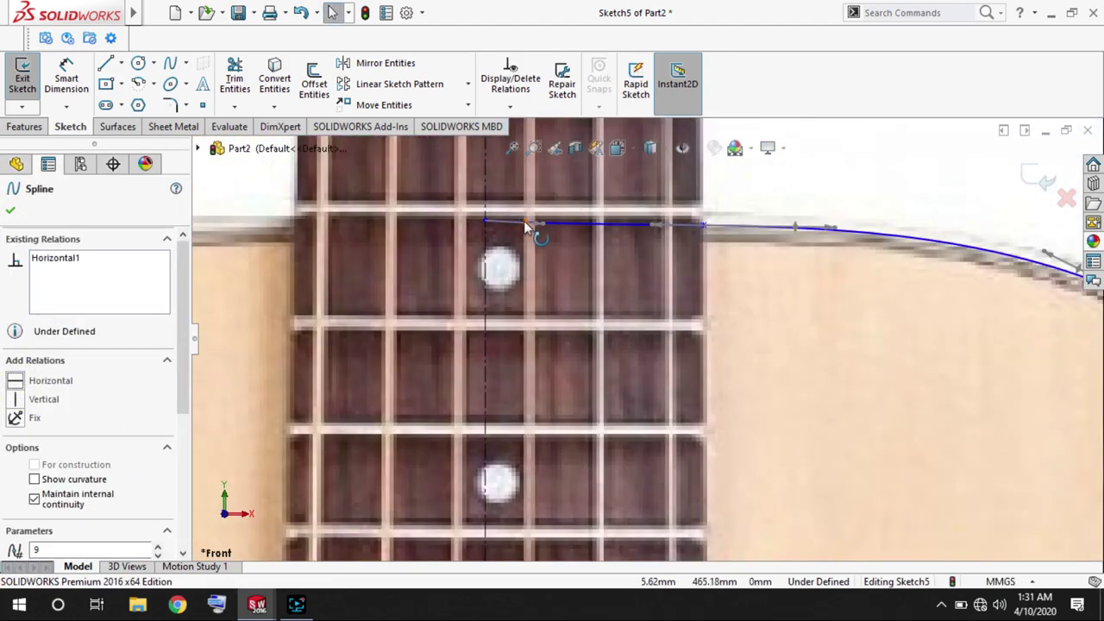
{"action": "key", "text": "Escape"}
{"action": "scroll", "coordinate": [702, 271], "scroll_direction": "down", "scroll_amount": 3}
{"action": "scroll", "coordinate": [776, 350], "scroll_direction": "up", "scroll_amount": 3}
Drag spline points so the curve hugs the guitar's waist.
{"action": "left_click", "coordinate": [727, 317]}
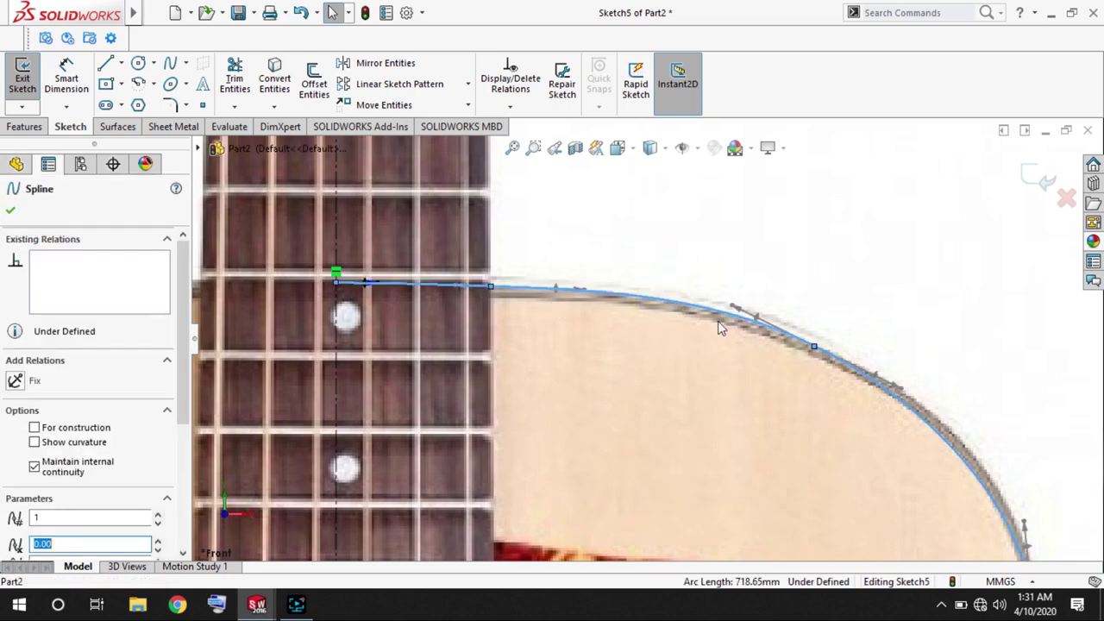
{"action": "scroll", "coordinate": [777, 362], "scroll_direction": "down", "scroll_amount": 2}
{"action": "left_click", "coordinate": [841, 396]}
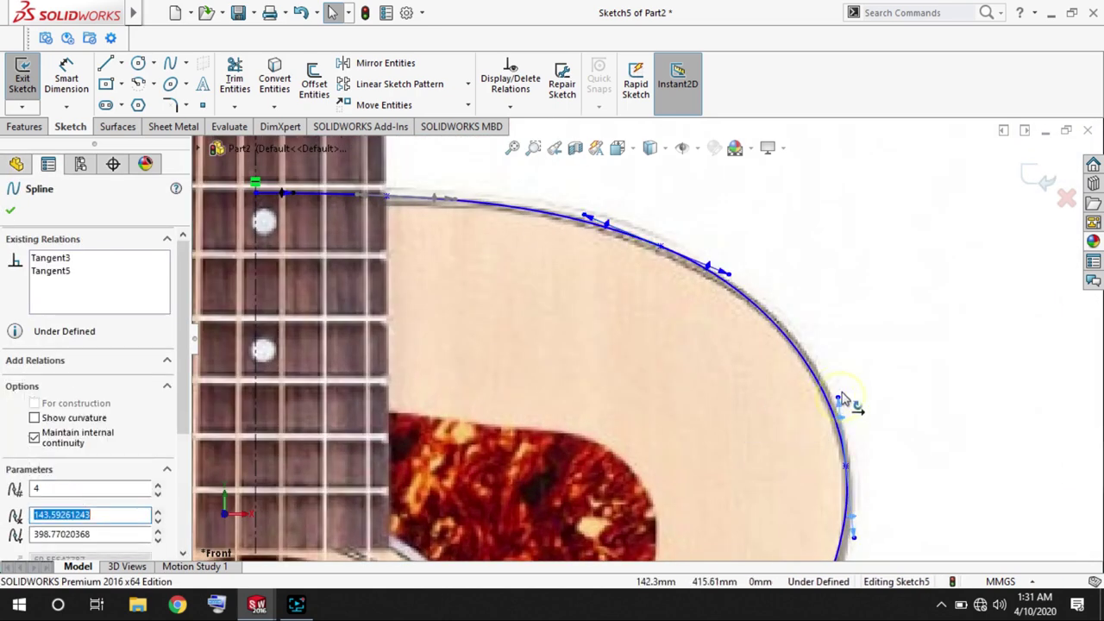
{"action": "left_click", "coordinate": [848, 396]}
{"action": "left_click", "coordinate": [849, 396]}
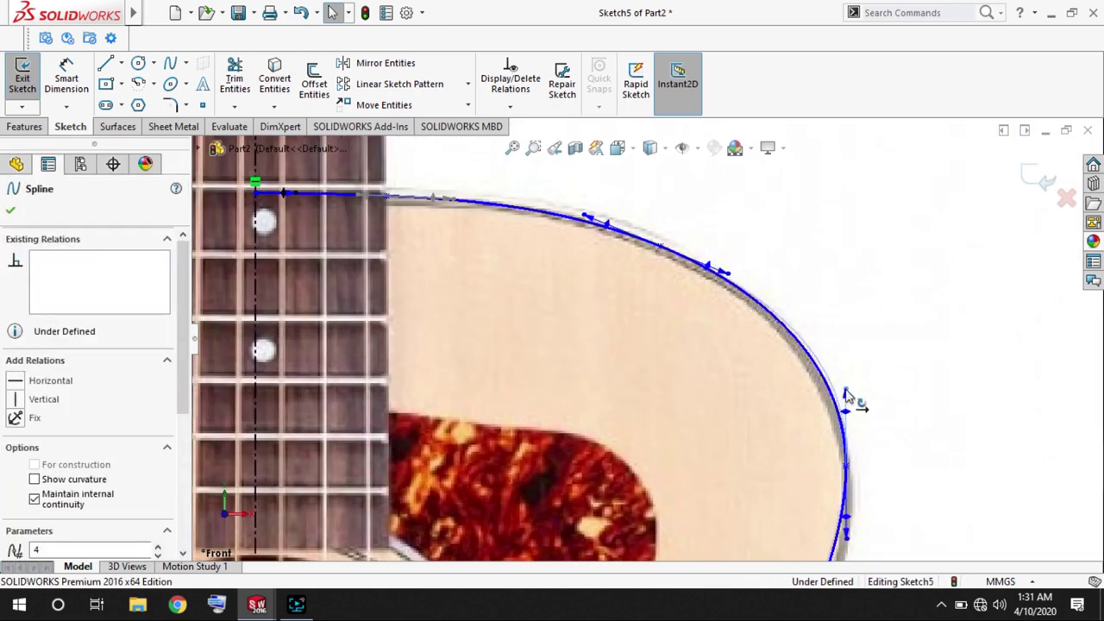
{"action": "key", "text": "Escape"}
{"action": "scroll", "coordinate": [665, 362], "scroll_direction": "down", "scroll_amount": 2}
{"action": "left_click_drag", "start_coordinate": [664, 299], "coordinate": [656, 320]}
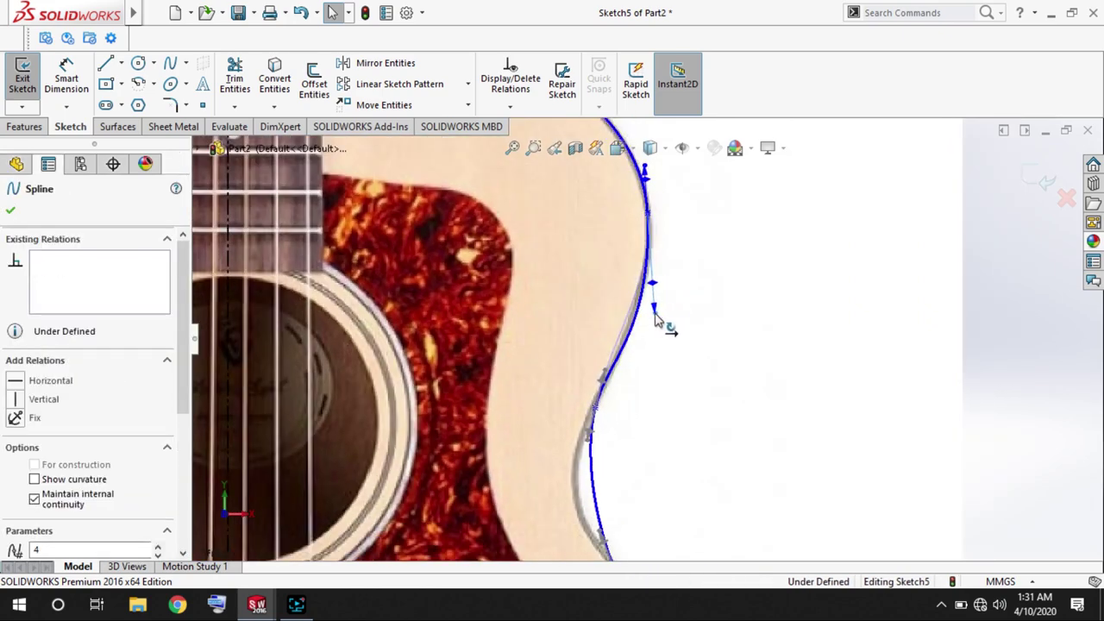
{"action": "scroll", "coordinate": [597, 412], "scroll_direction": "down", "scroll_amount": 3}
{"action": "left_click_drag", "start_coordinate": [558, 393], "coordinate": [556, 455]}
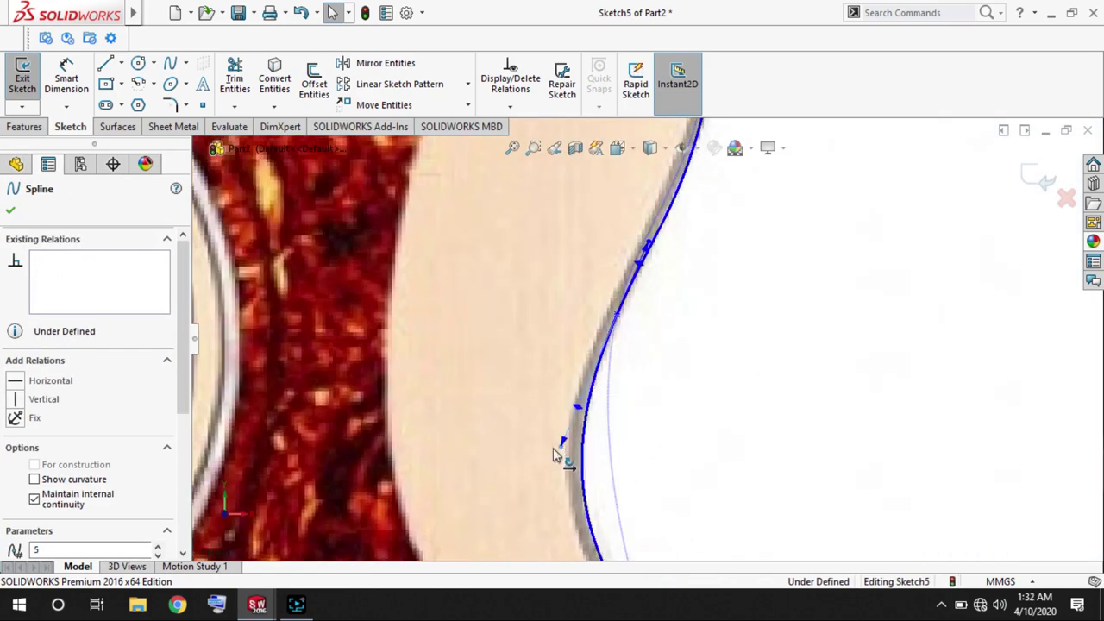
{"action": "scroll", "coordinate": [653, 397], "scroll_direction": "up", "scroll_amount": 5}
{"action": "scroll", "coordinate": [681, 431], "scroll_direction": "down", "scroll_amount": 5}
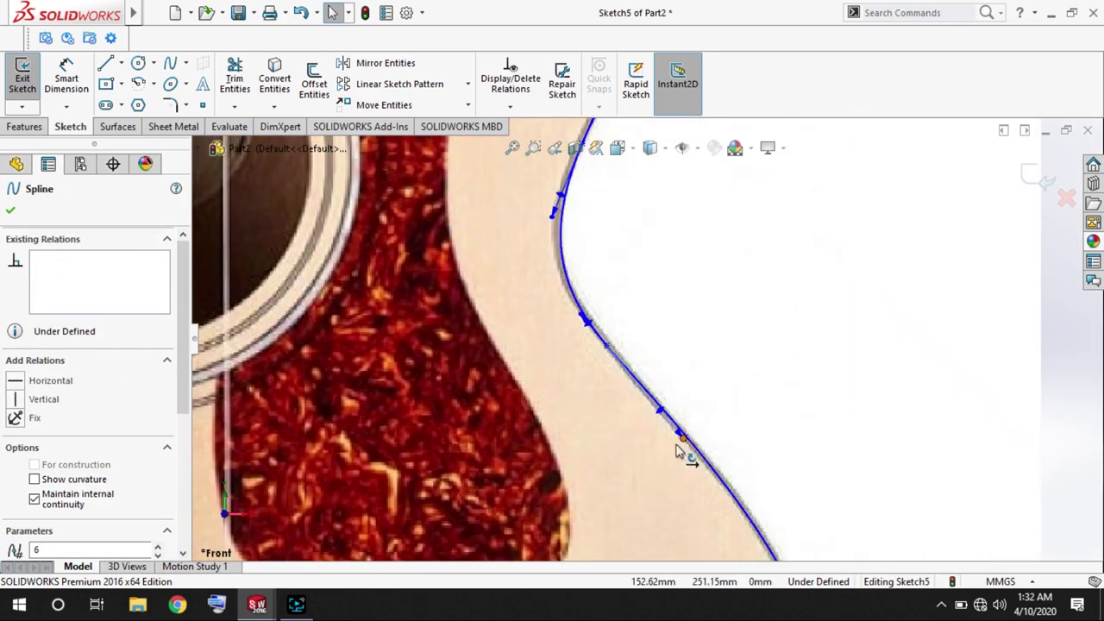
{"action": "scroll", "coordinate": [677, 450], "scroll_direction": "up", "scroll_amount": 5}
{"action": "scroll", "coordinate": [703, 369], "scroll_direction": "down", "scroll_amount": 5}
Add spline points on the right edge and the lower-right curve.
{"action": "left_click", "coordinate": [730, 345]}
{"action": "scroll", "coordinate": [671, 265], "scroll_direction": "up", "scroll_amount": 2}
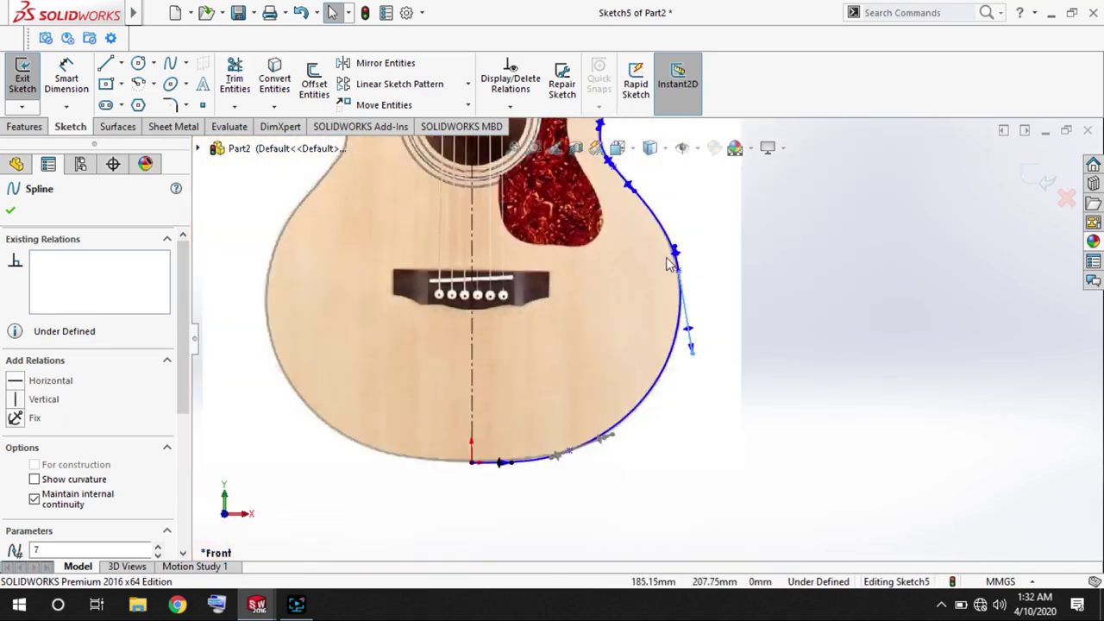
{"action": "scroll", "coordinate": [671, 265], "scroll_direction": "down", "scroll_amount": 5}
{"action": "scroll", "coordinate": [710, 370], "scroll_direction": "up", "scroll_amount": 5}
{"action": "scroll", "coordinate": [798, 218], "scroll_direction": "down", "scroll_amount": 3}
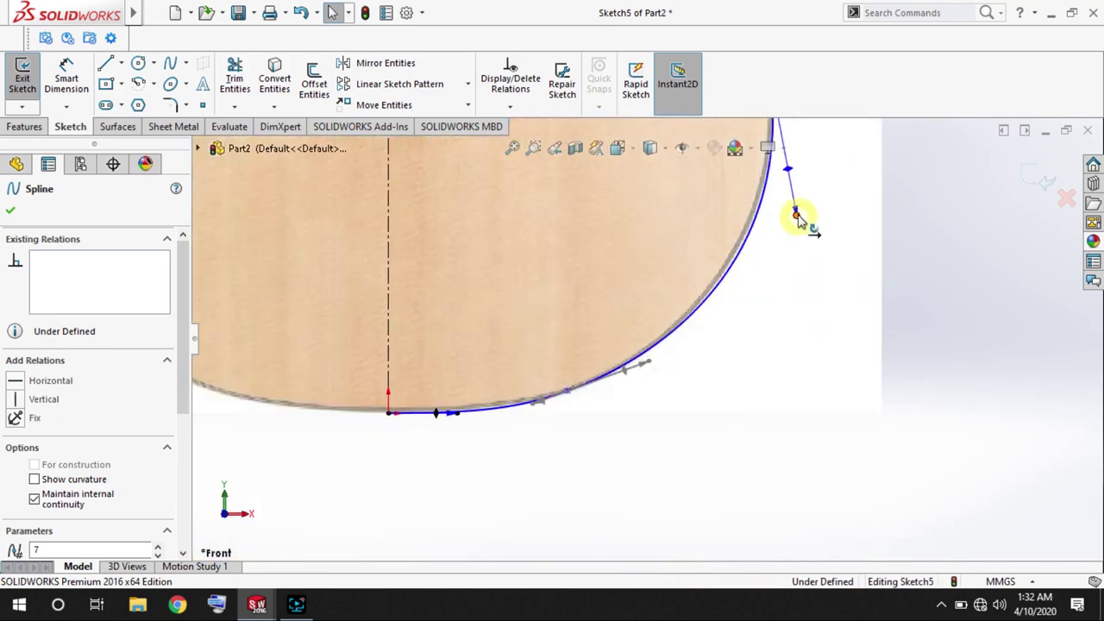
{"action": "left_click", "coordinate": [646, 366]}
{"action": "scroll", "coordinate": [647, 366], "scroll_direction": "up", "scroll_amount": 3}
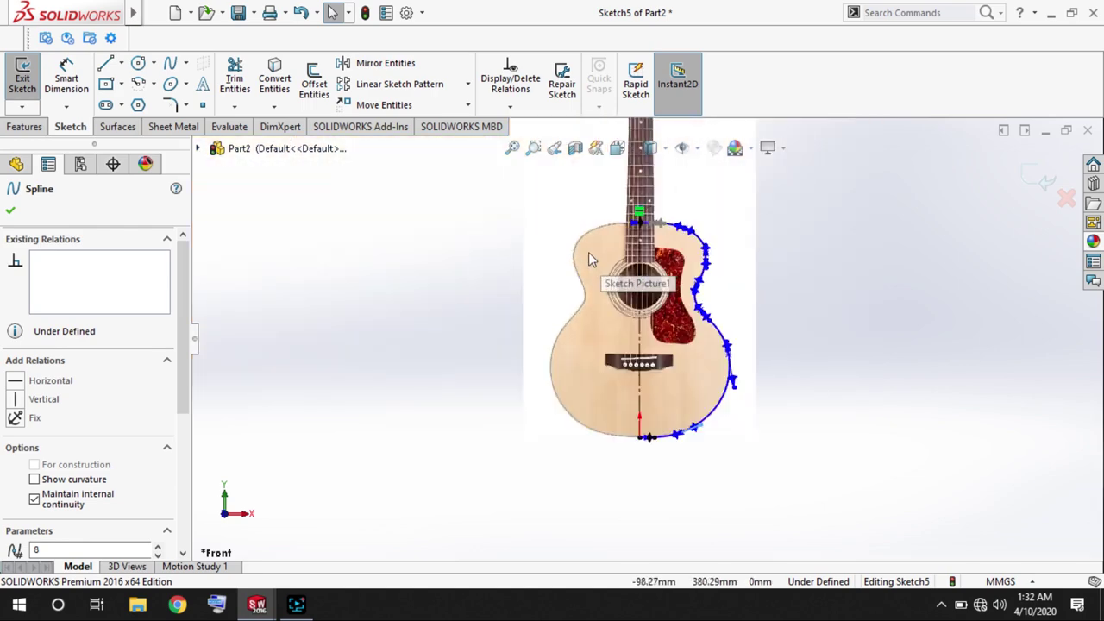
{"action": "key", "text": "Escape"}
Mirror the outline spline about the centreline and exit the sketch.
{"action": "left_click", "coordinate": [384, 63]}
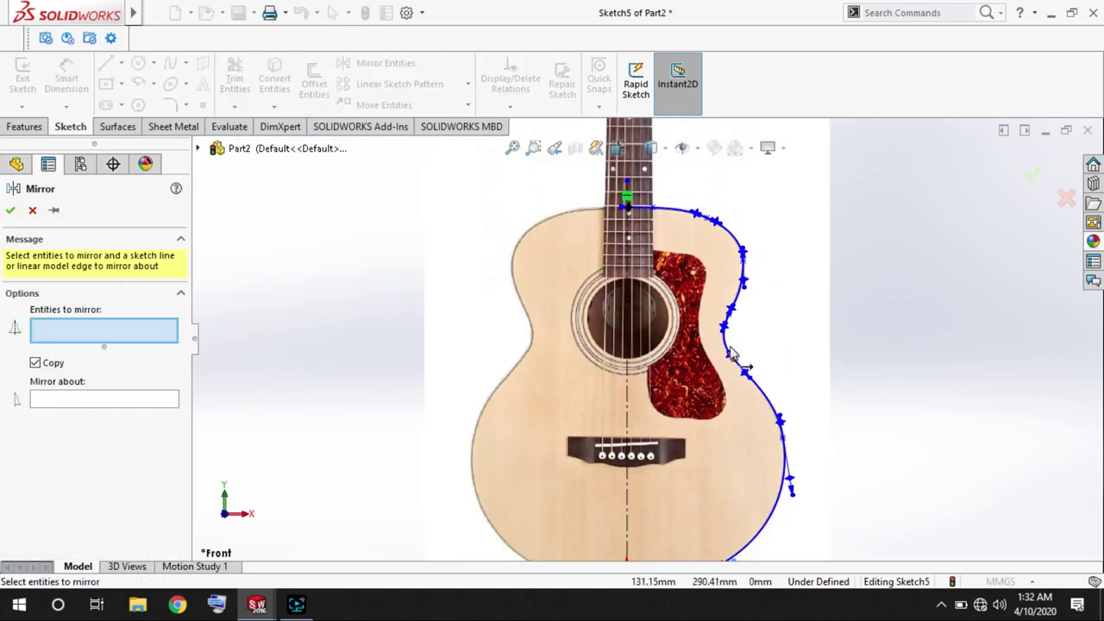
{"action": "left_click", "coordinate": [764, 549]}
{"action": "left_click", "coordinate": [628, 492]}
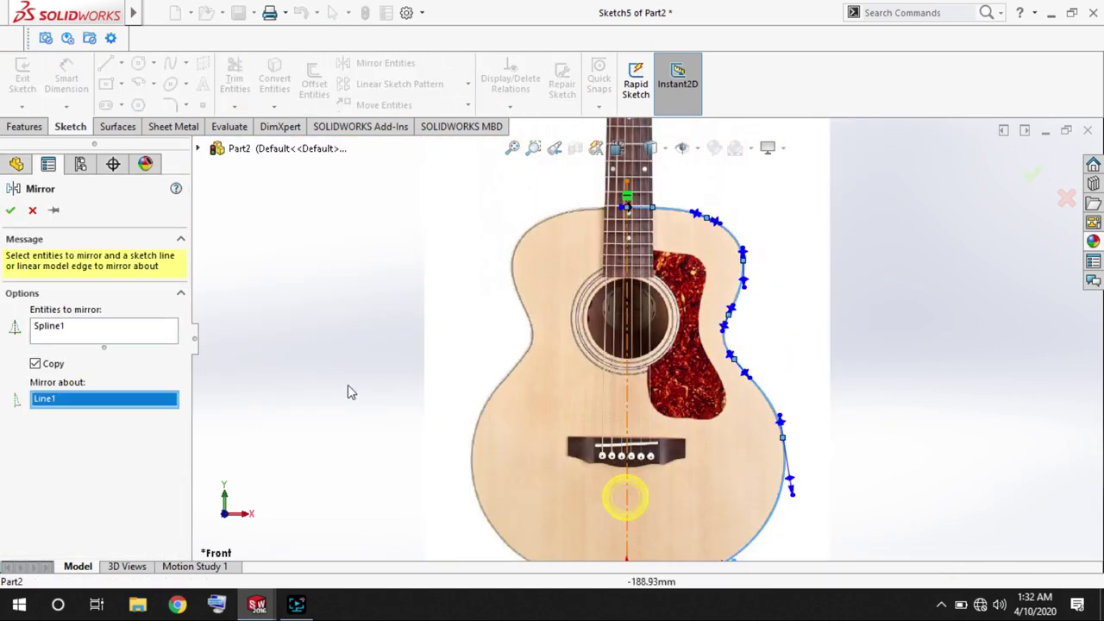
{"action": "key", "text": "Return"}
{"action": "scroll", "coordinate": [681, 345], "scroll_direction": "up", "scroll_amount": 2}
{"action": "scroll", "coordinate": [682, 345], "scroll_direction": "down", "scroll_amount": 3}
{"action": "scroll", "coordinate": [682, 346], "scroll_direction": "up", "scroll_amount": 3}
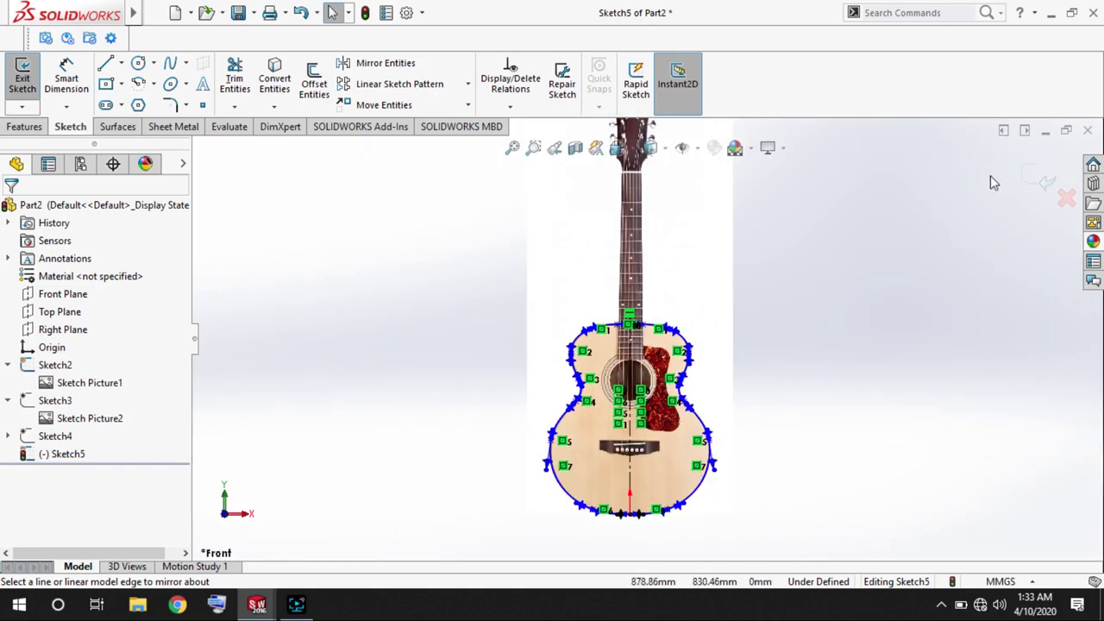
{"action": "left_click", "coordinate": [1045, 178]}
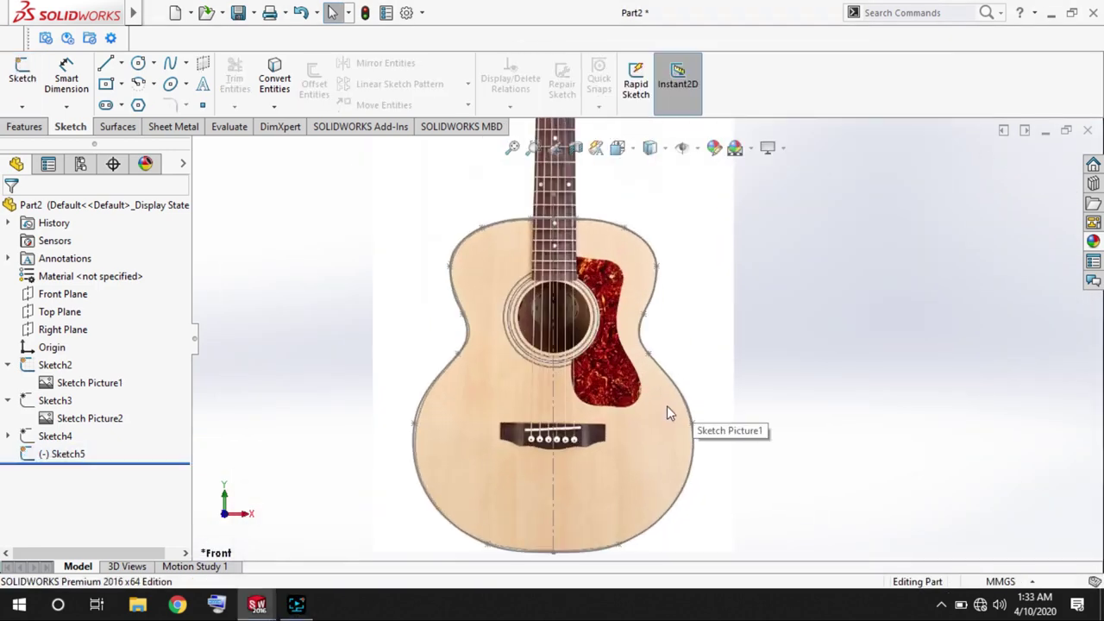
Extrude the Sketch5 body outline as a 110 mm blind surface and view it from the side.
{"action": "left_click", "coordinate": [24, 126]}
{"action": "left_click", "coordinate": [119, 126]}
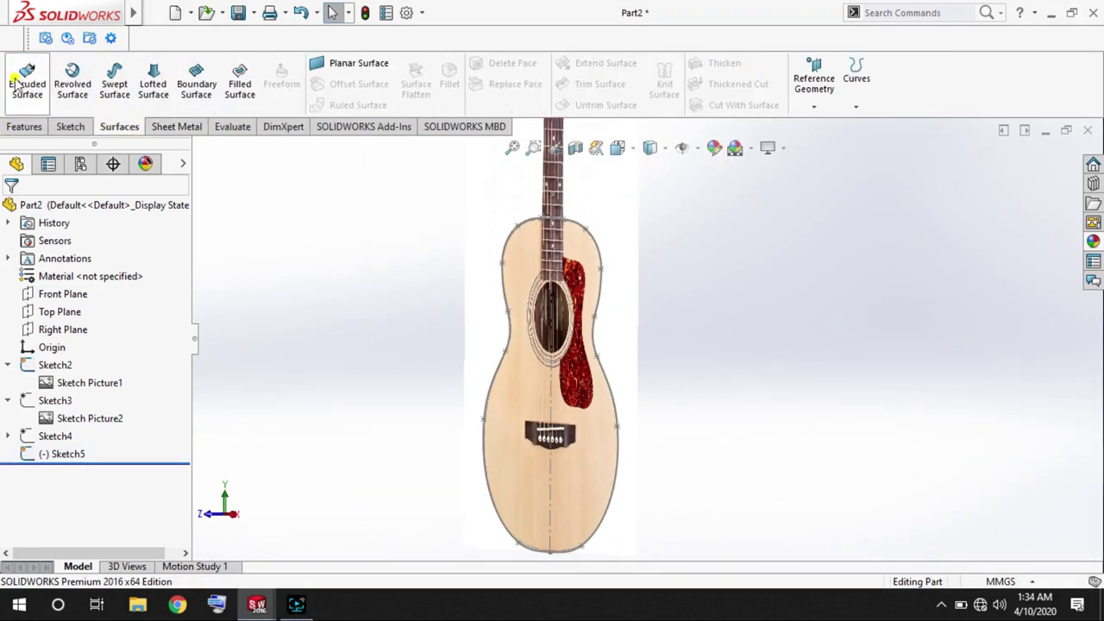
{"action": "left_click", "coordinate": [27, 82]}
{"action": "left_click", "coordinate": [606, 385]}
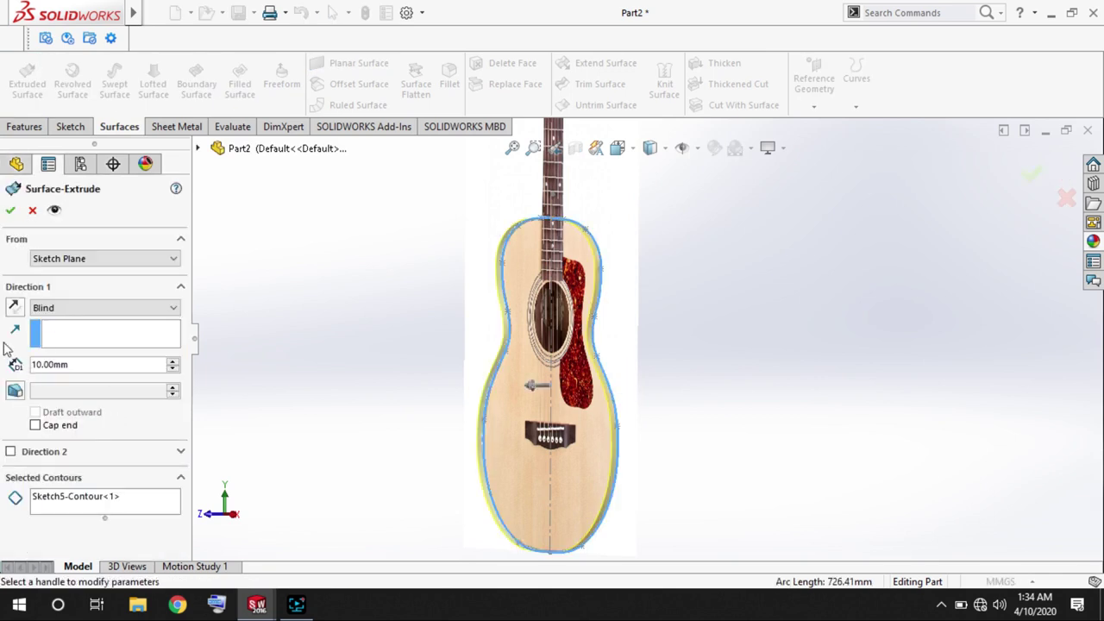
{"action": "type", "text": "110"}
{"action": "key", "text": "Return"}
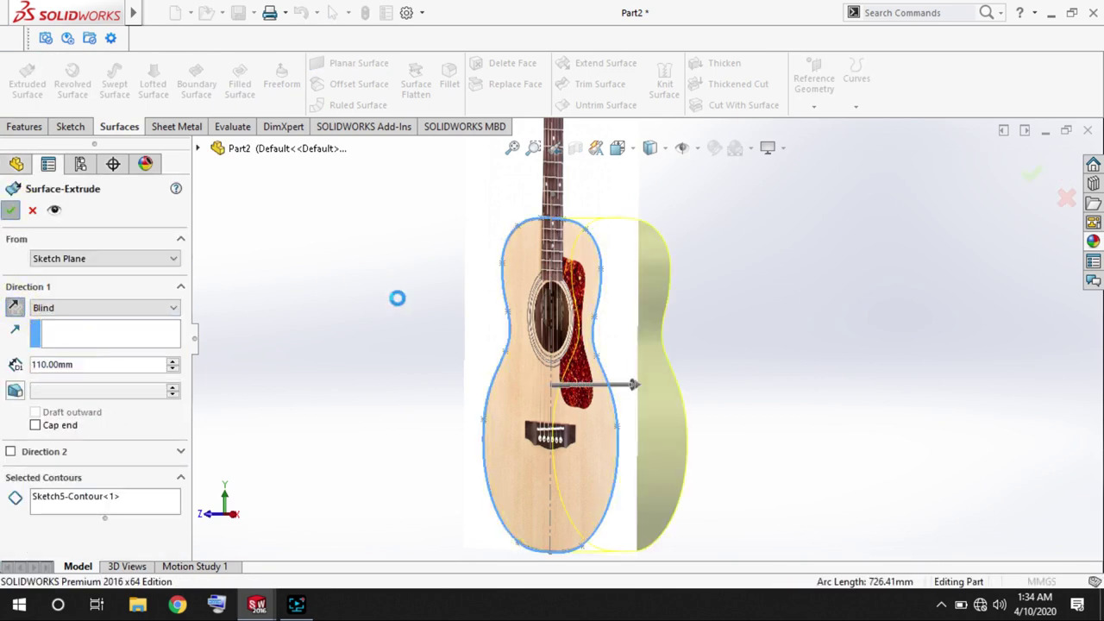
{"action": "left_click", "coordinate": [398, 305]}
{"action": "key", "text": "ctrl+1"}
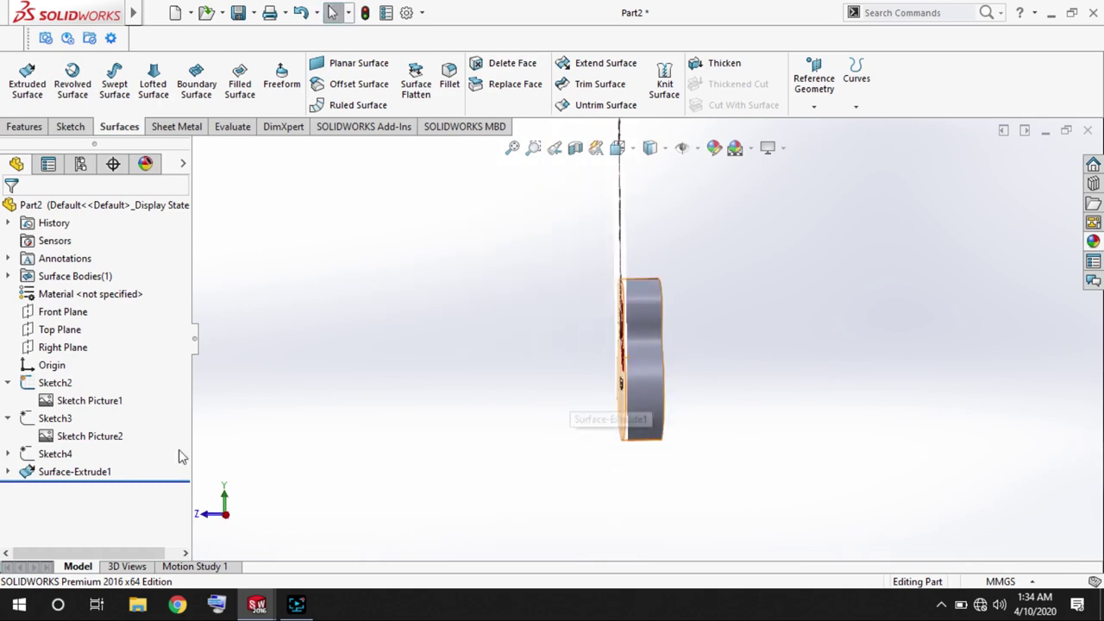
Sketch a slanted line across the guitar body on the Right Plane.
{"action": "left_click", "coordinate": [71, 126]}
{"action": "left_click", "coordinate": [22, 76]}
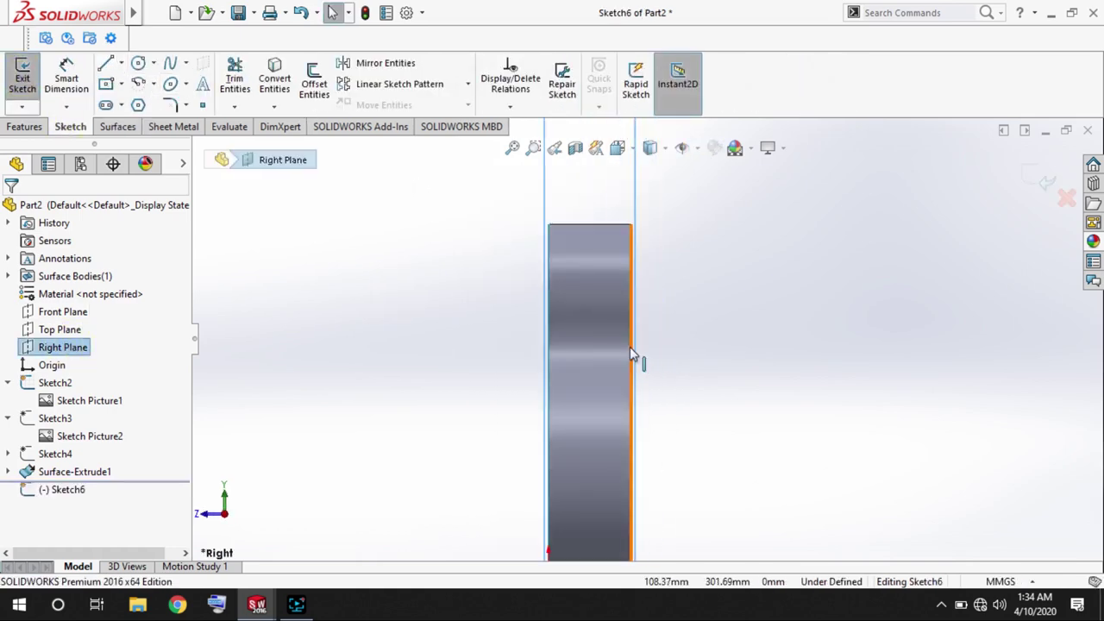
{"action": "scroll", "coordinate": [642, 377], "scroll_direction": "up", "scroll_amount": 1}
{"action": "left_click", "coordinate": [105, 63]}
{"action": "left_click", "coordinate": [617, 515]}
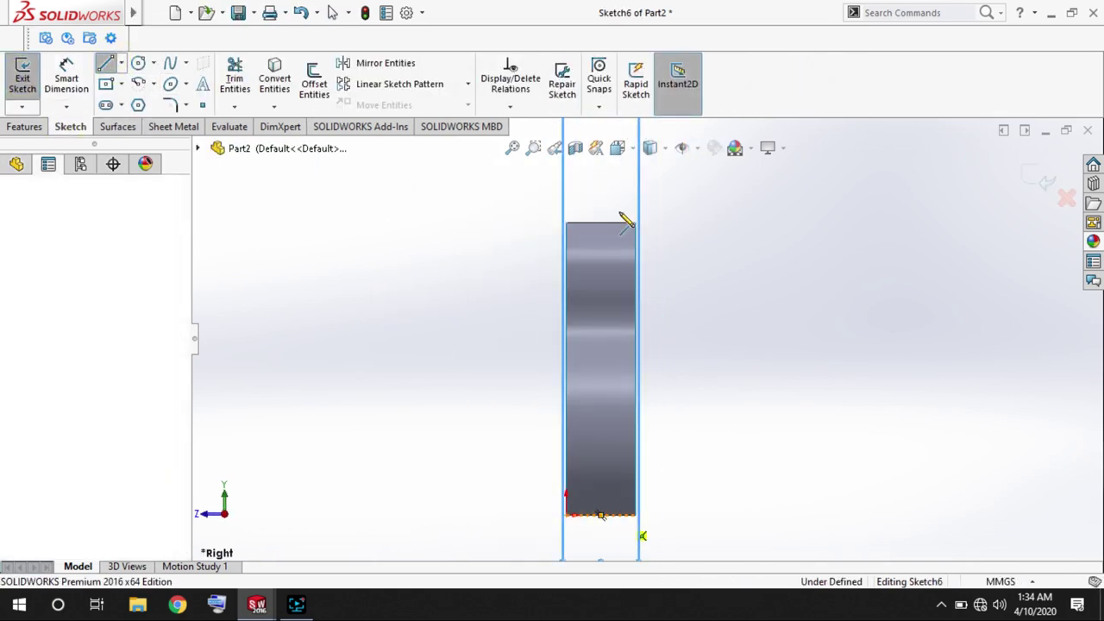
{"action": "left_click", "coordinate": [627, 223]}
{"action": "key", "text": "Escape"}
Dimension the line's offsets from the body corners: 105 mm at the bottom, 85 mm at the top.
{"action": "scroll", "coordinate": [608, 483], "scroll_direction": "up", "scroll_amount": 2}
{"action": "left_click", "coordinate": [67, 76]}
{"action": "left_click", "coordinate": [522, 425]}
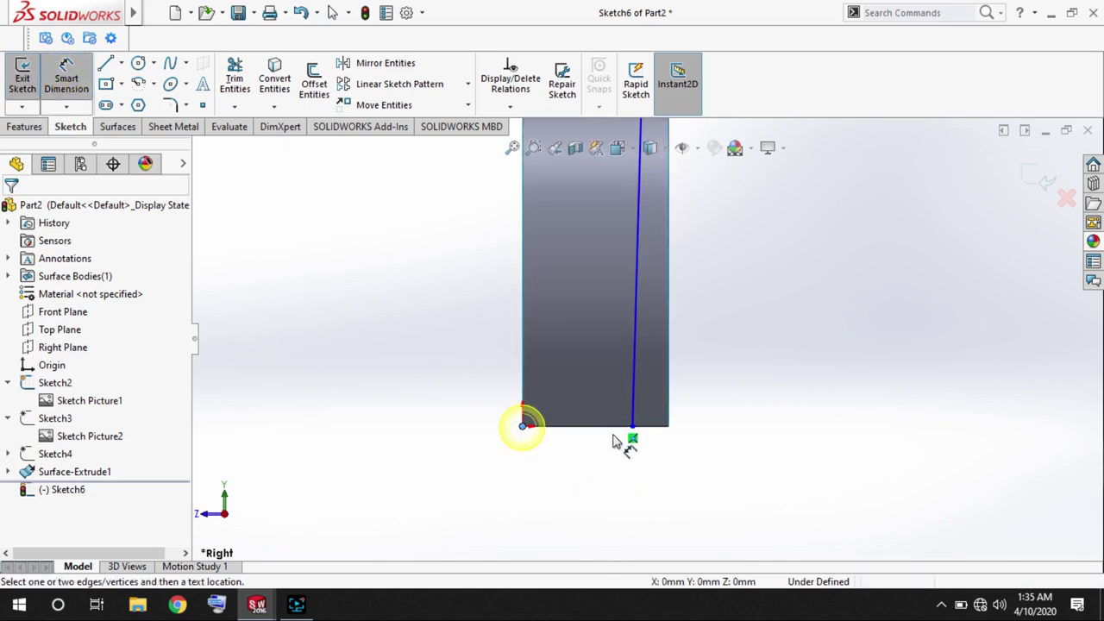
{"action": "left_click", "coordinate": [633, 426]}
{"action": "left_click", "coordinate": [587, 478]}
{"action": "type", "text": "105"}
{"action": "key", "text": "Return"}
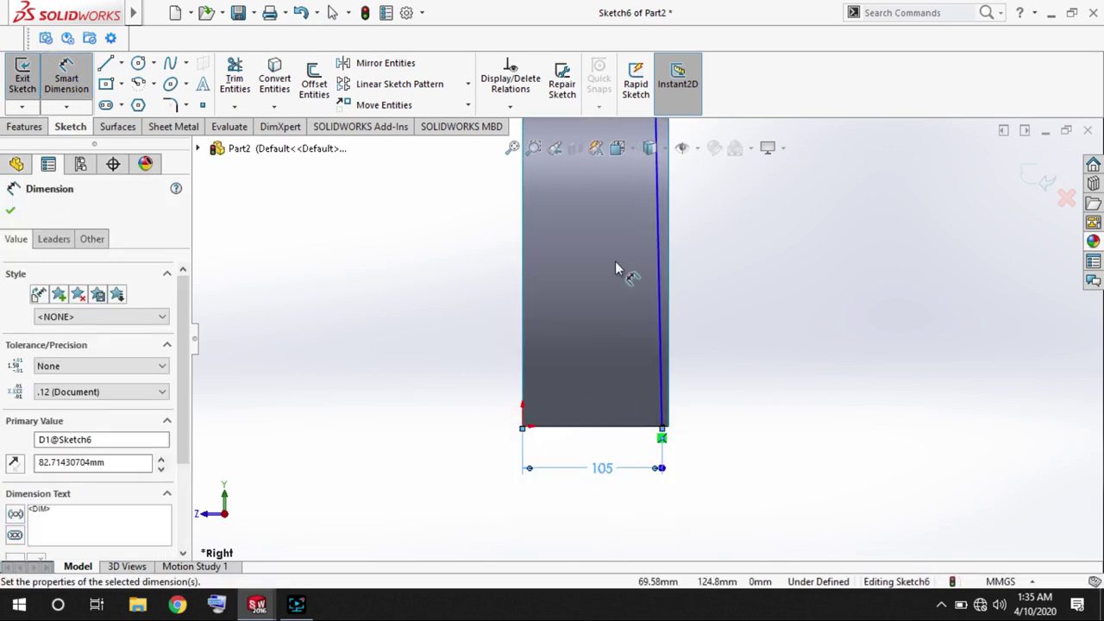
{"action": "scroll", "coordinate": [635, 220], "scroll_direction": "down", "scroll_amount": 5}
{"action": "scroll", "coordinate": [637, 224], "scroll_direction": "up", "scroll_amount": 5}
{"action": "key", "text": "Escape"}
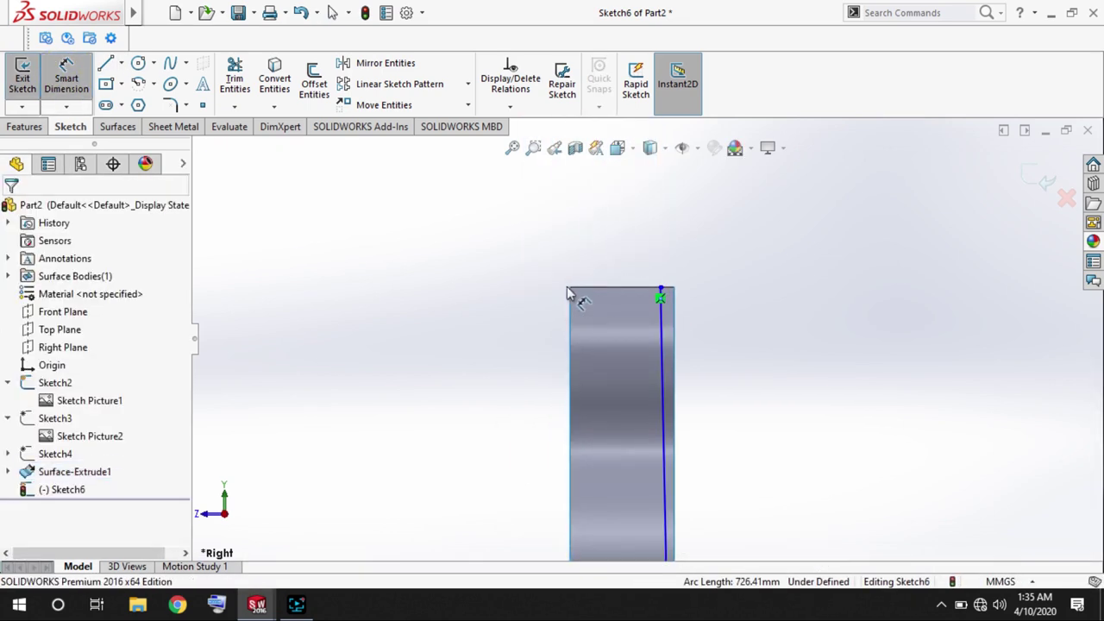
{"action": "left_click", "coordinate": [659, 289]}
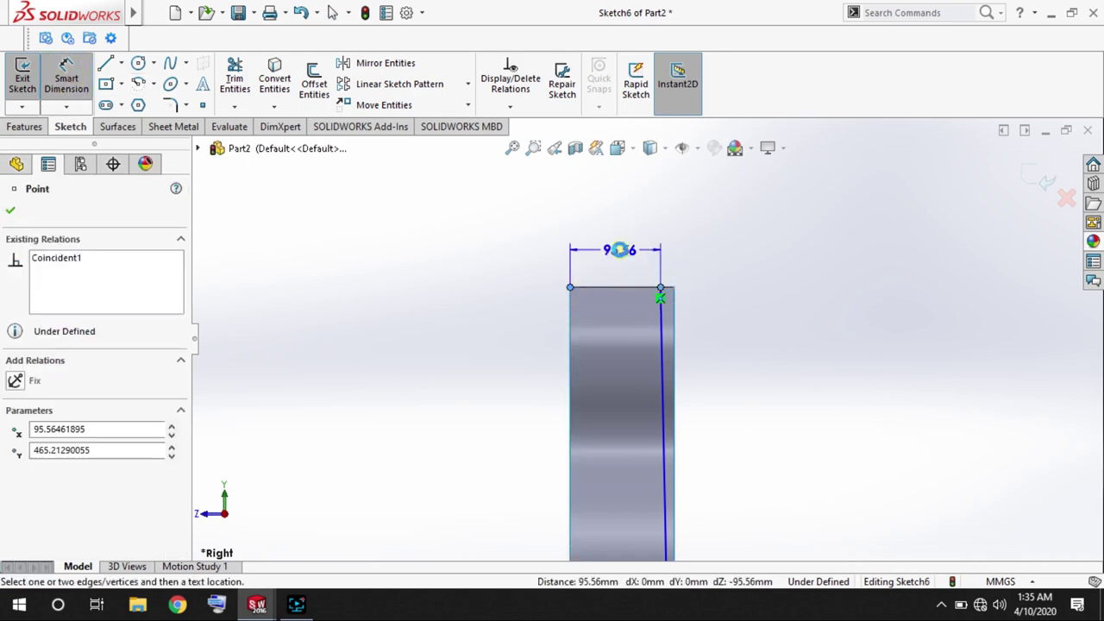
{"action": "left_click", "coordinate": [621, 251]}
{"action": "type", "text": "85"}
{"action": "key", "text": "Return"}
{"action": "left_click", "coordinate": [487, 382]}
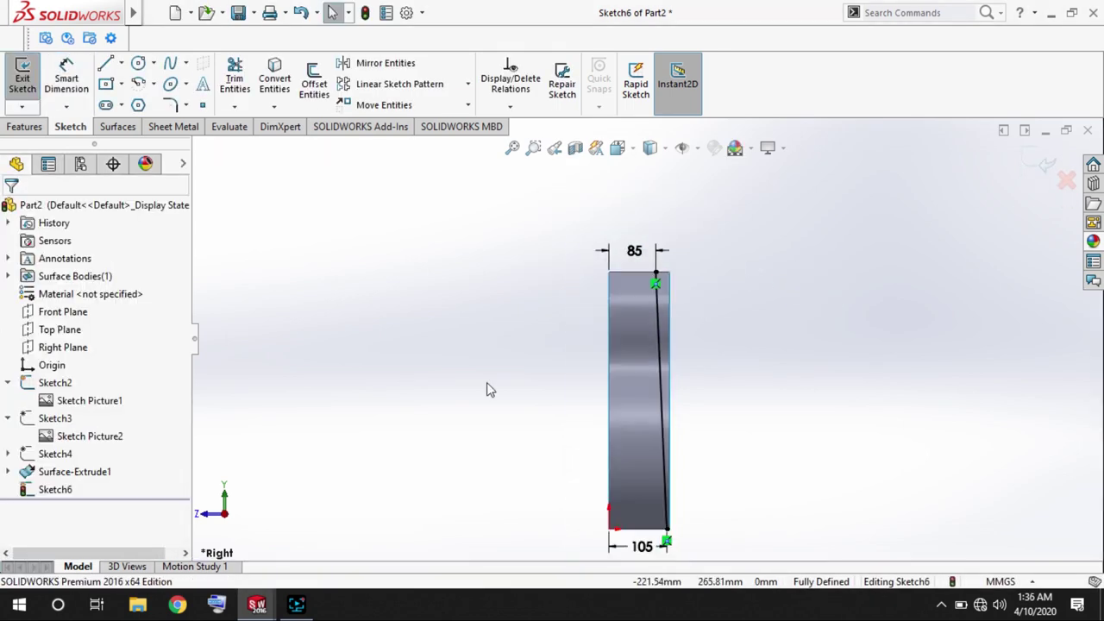
Trim the body surface along the slanted line, then begin a Filled Surface for the open face.
{"action": "middle_click_drag", "start_coordinate": [487, 383], "coordinate": [702, 298]}
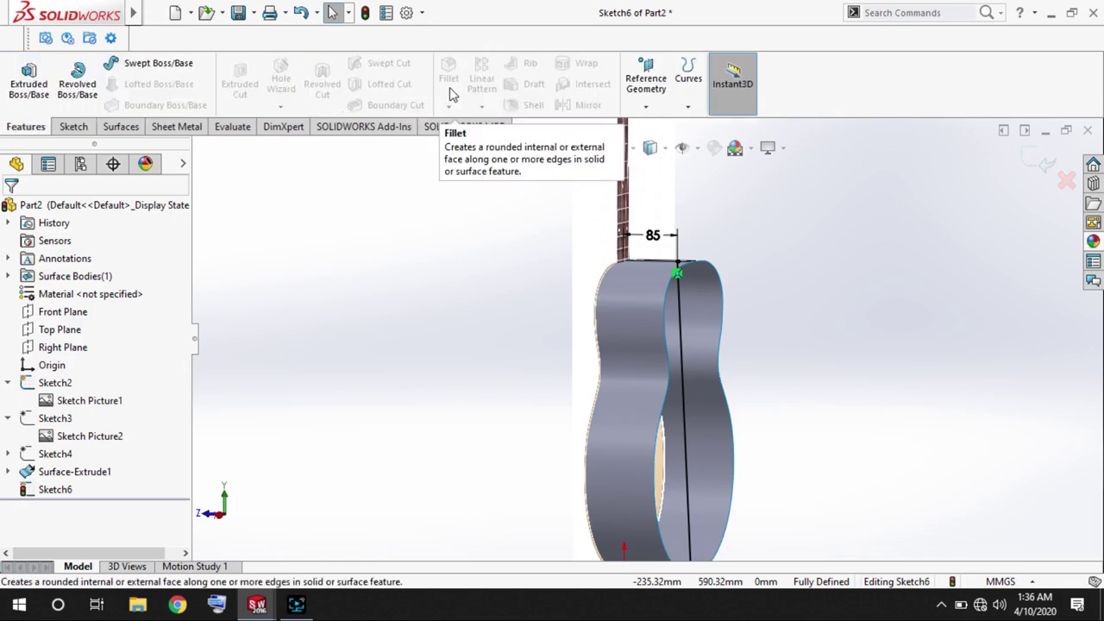
{"action": "left_click", "coordinate": [118, 126]}
{"action": "left_click", "coordinate": [591, 81]}
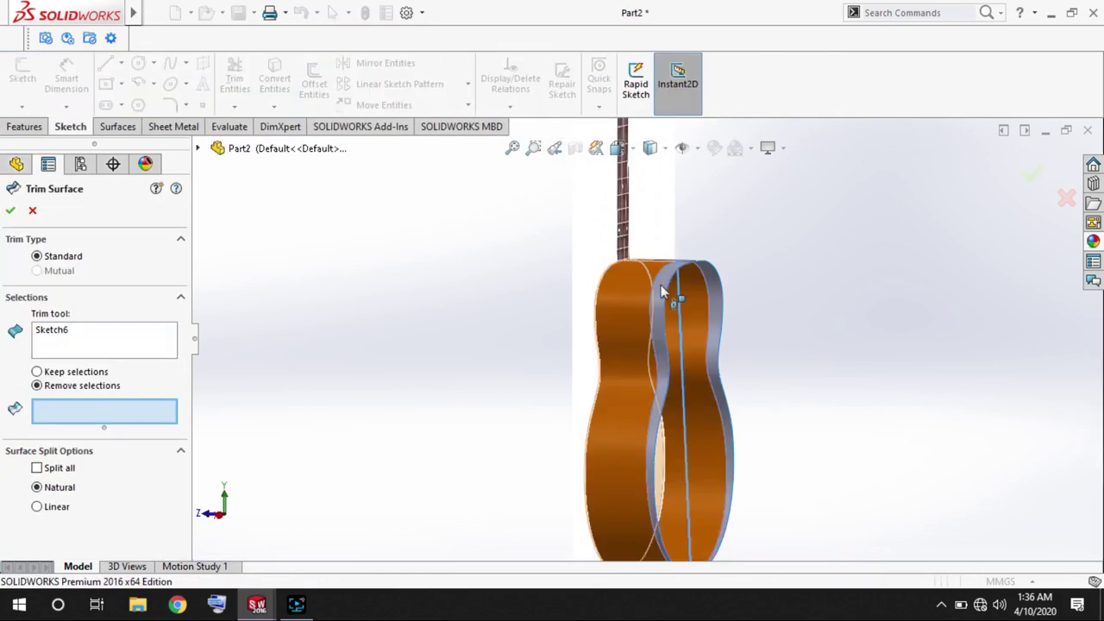
{"action": "left_click", "coordinate": [677, 301]}
{"action": "middle_click_drag", "start_coordinate": [677, 301], "coordinate": [455, 321]}
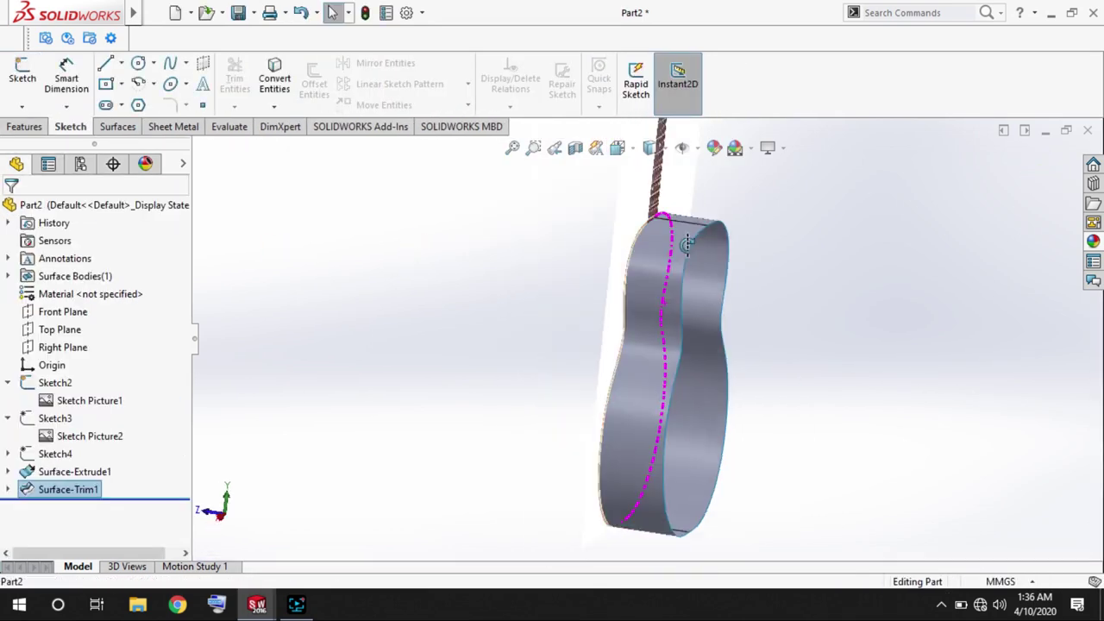
{"action": "middle_click_drag", "start_coordinate": [746, 280], "coordinate": [569, 399]}
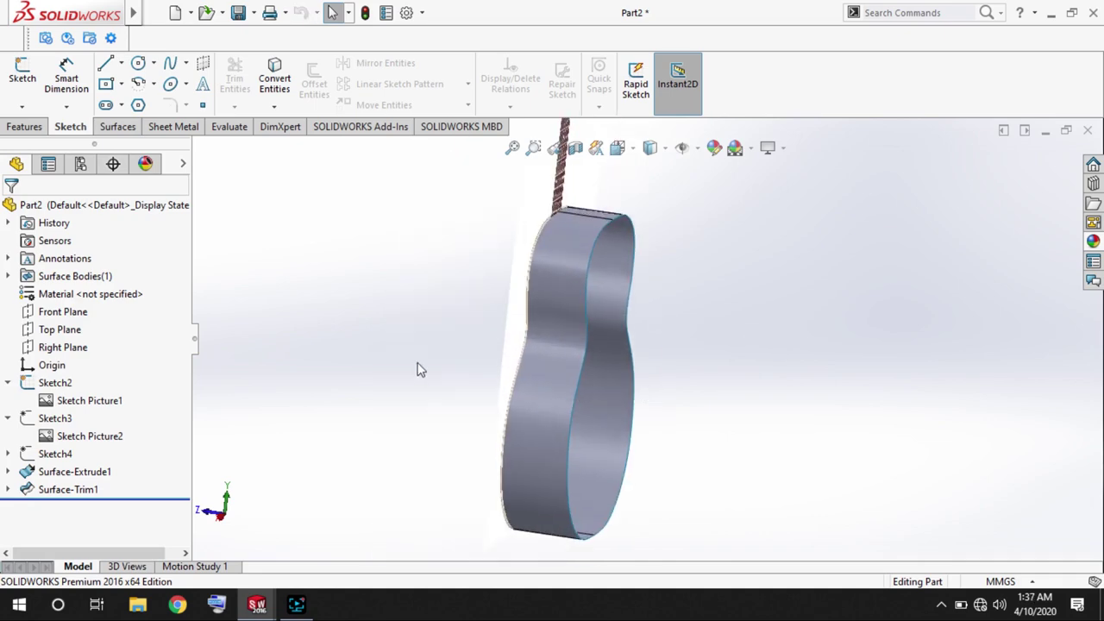
{"action": "left_click", "coordinate": [117, 126]}
{"action": "left_click", "coordinate": [239, 84]}
Add both opening edges as patch boundaries and create the fill surface.
{"action": "scroll", "coordinate": [593, 234], "scroll_direction": "up", "scroll_amount": 3}
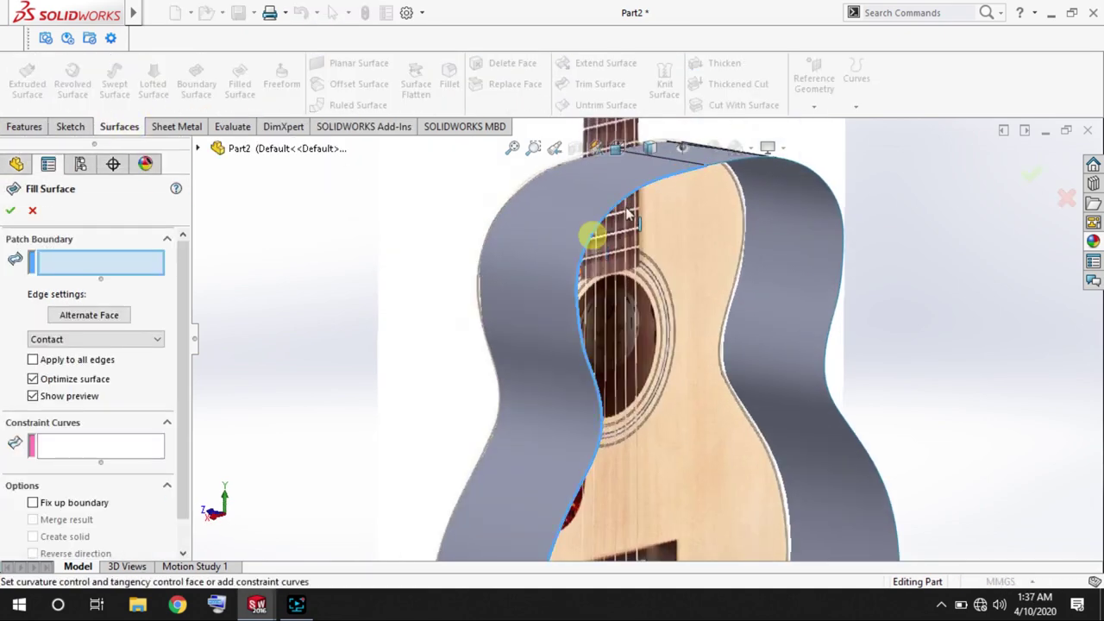
{"action": "scroll", "coordinate": [674, 238], "scroll_direction": "up", "scroll_amount": 3}
{"action": "left_click", "coordinate": [674, 239]}
{"action": "left_click", "coordinate": [675, 238]}
{"action": "scroll", "coordinate": [707, 326], "scroll_direction": "up", "scroll_amount": 5}
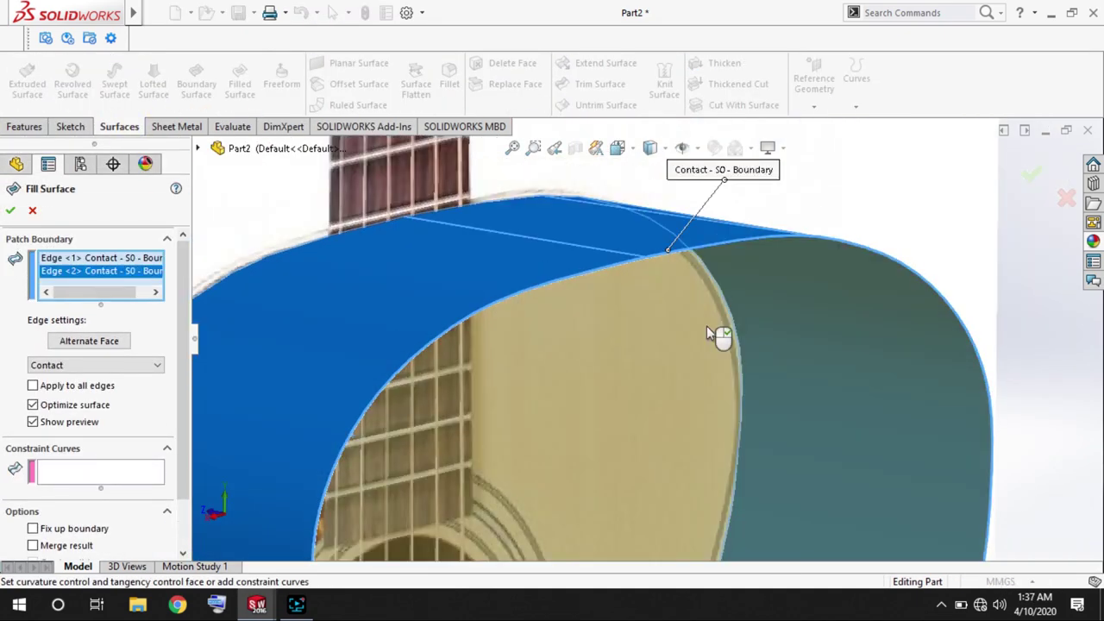
{"action": "scroll", "coordinate": [719, 333], "scroll_direction": "up", "scroll_amount": 5}
{"action": "key", "text": "Return"}
Select the new front fill face and start Freeform on it in Normal To view.
{"action": "mouse_move", "coordinate": [357, 333]}
{"action": "middle_mouse_down"}
{"action": "mouse_move", "coordinate": [680, 366]}
{"action": "mouse_move", "coordinate": [685, 308]}
{"action": "mouse_move", "coordinate": [656, 346]}
{"action": "middle_mouse_up"}
{"action": "left_click", "coordinate": [656, 345]}
{"action": "left_click", "coordinate": [282, 78]}
{"action": "key", "text": "ctrl+8"}
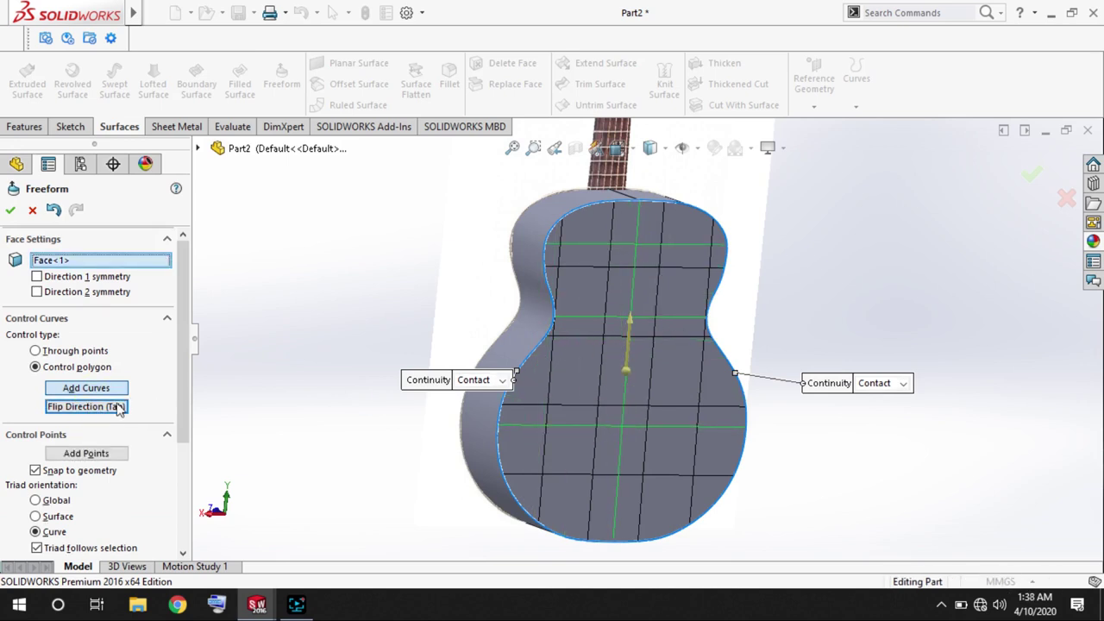
Add a control curve across the face and pull its points to bulge the waist.
{"action": "left_click", "coordinate": [697, 310]}
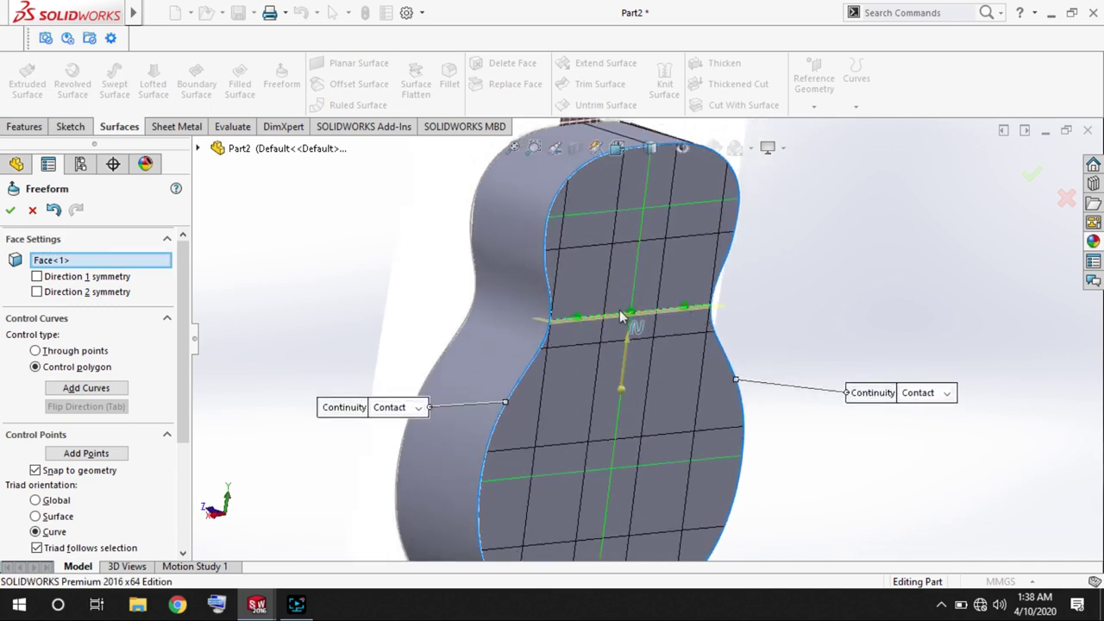
{"action": "left_click_drag", "start_coordinate": [697, 334], "coordinate": [722, 341]}
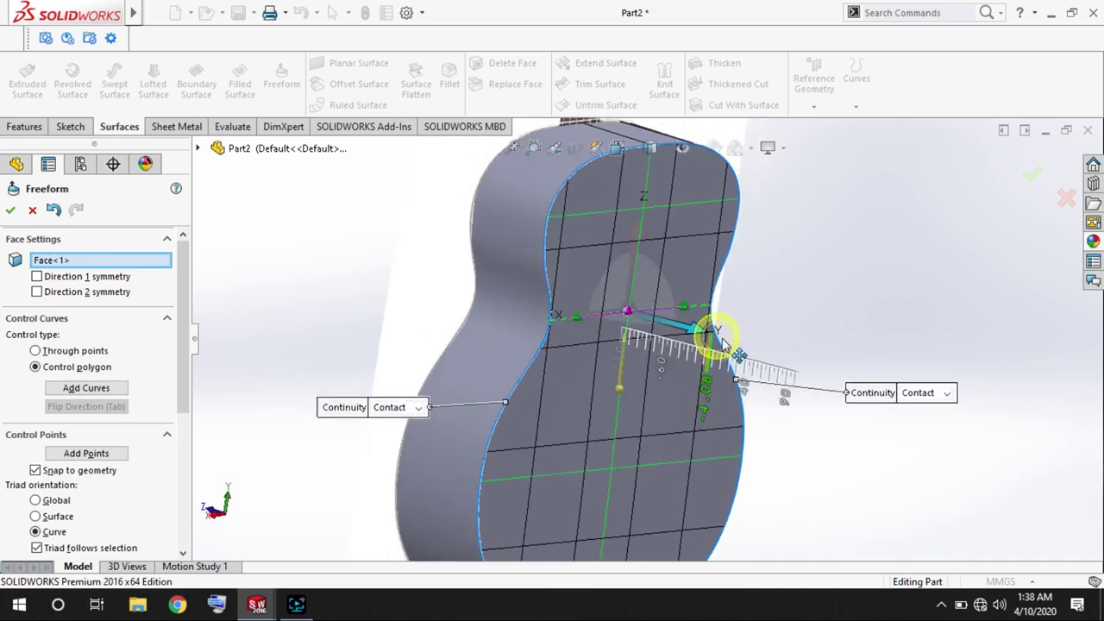
{"action": "scroll", "coordinate": [623, 347], "scroll_direction": "down", "scroll_amount": 3}
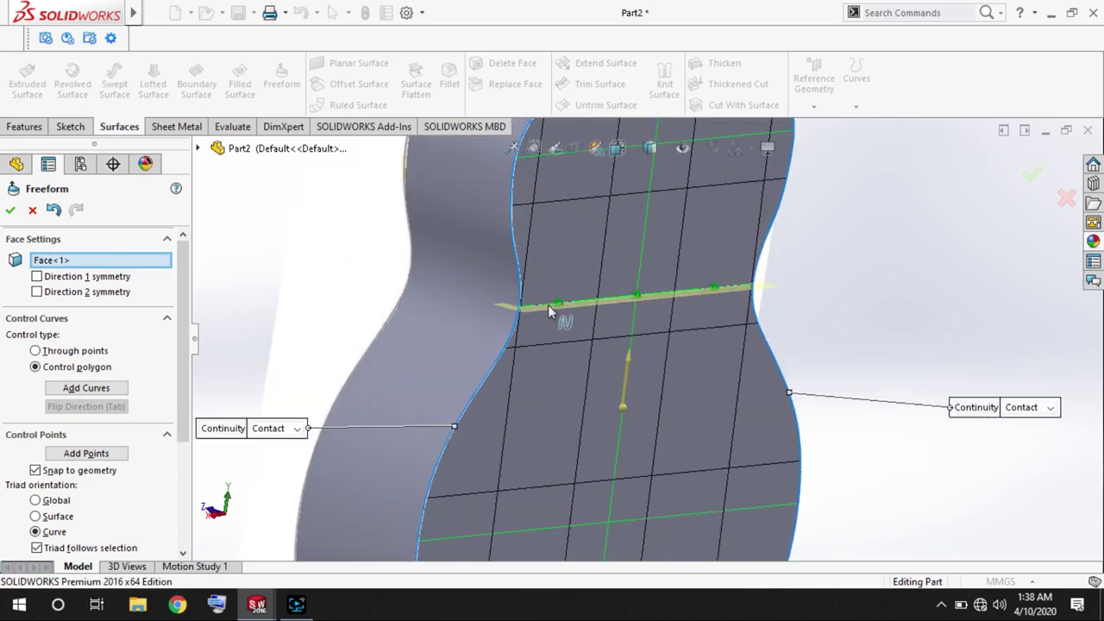
{"action": "scroll", "coordinate": [644, 335], "scroll_direction": "up", "scroll_amount": 3}
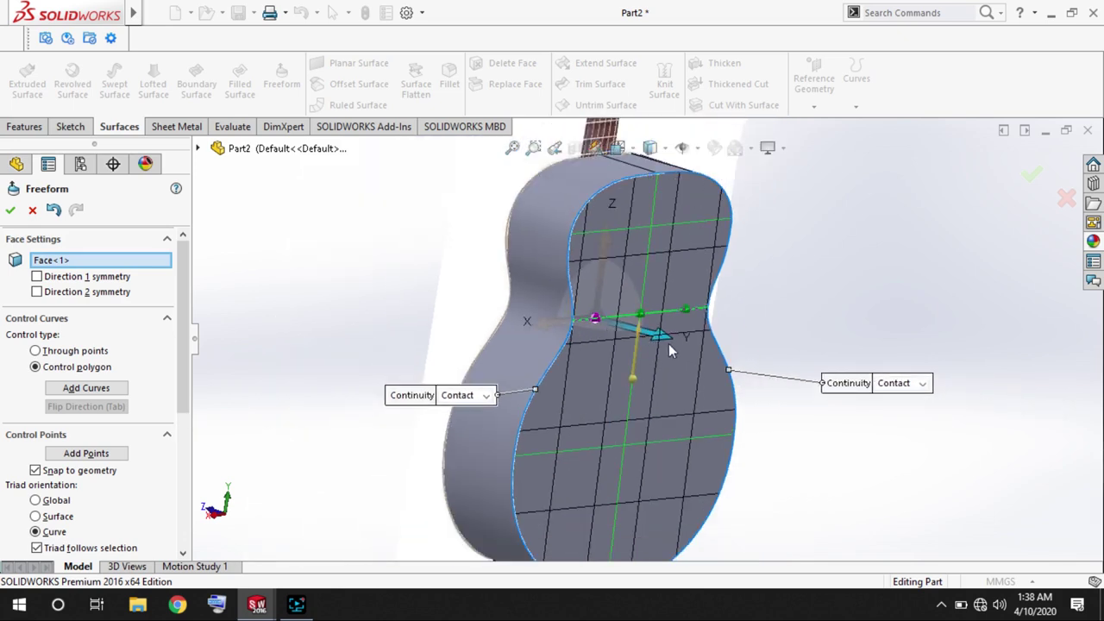
{"action": "left_click_drag", "start_coordinate": [703, 361], "coordinate": [543, 324]}
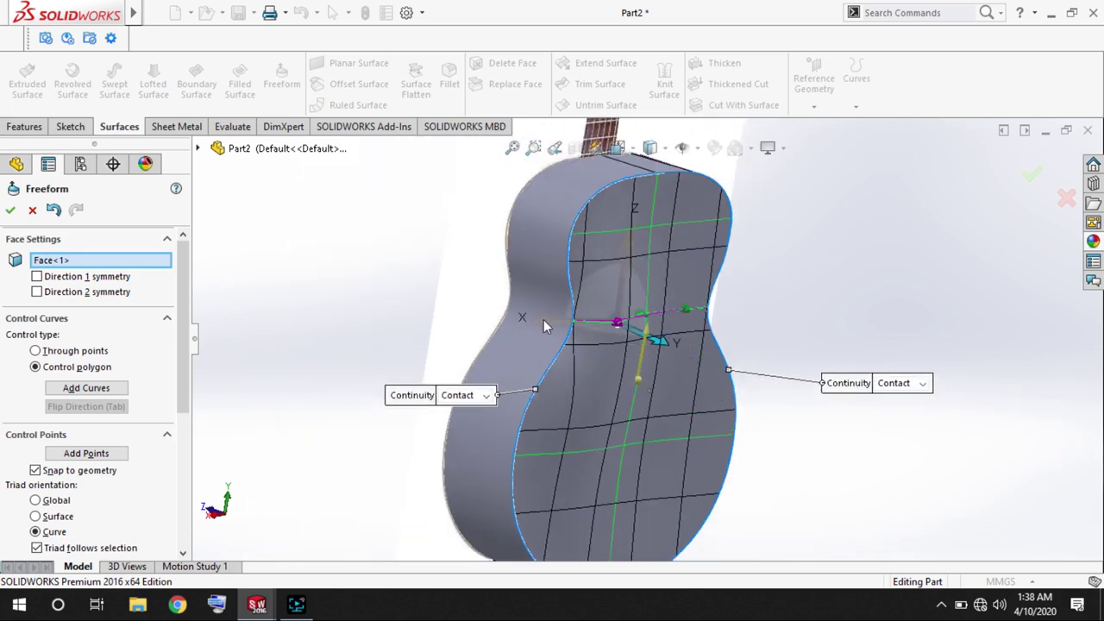
{"action": "middle_click_drag", "start_coordinate": [543, 324], "coordinate": [664, 357]}
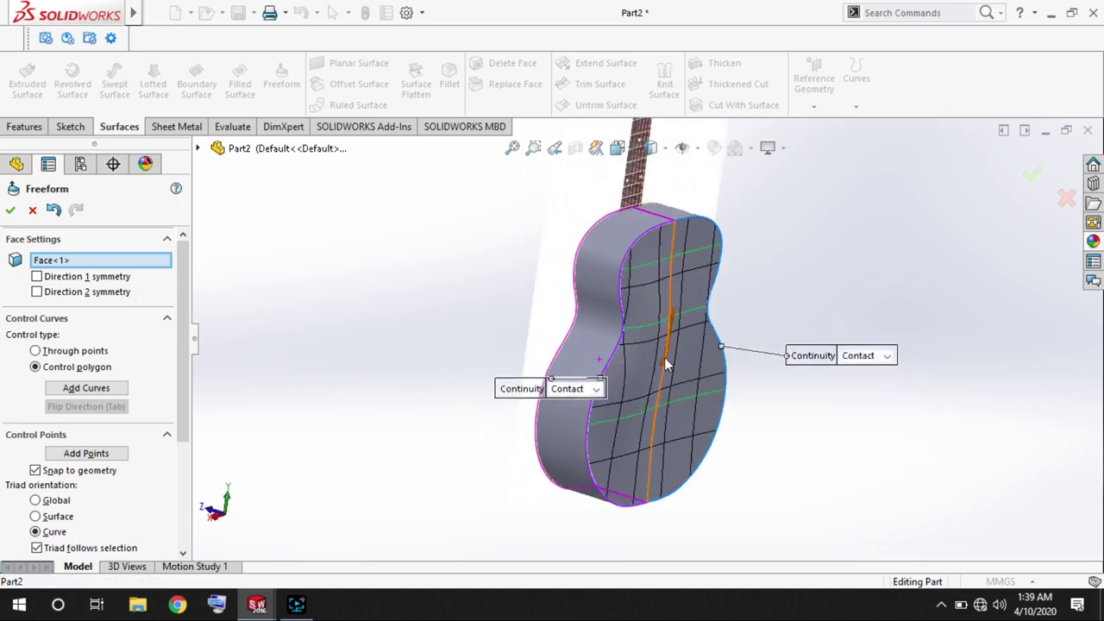
{"action": "scroll", "coordinate": [664, 357], "scroll_direction": "down", "scroll_amount": 3}
{"action": "left_click", "coordinate": [648, 301]}
{"action": "left_click_drag", "start_coordinate": [701, 325], "coordinate": [677, 325]}
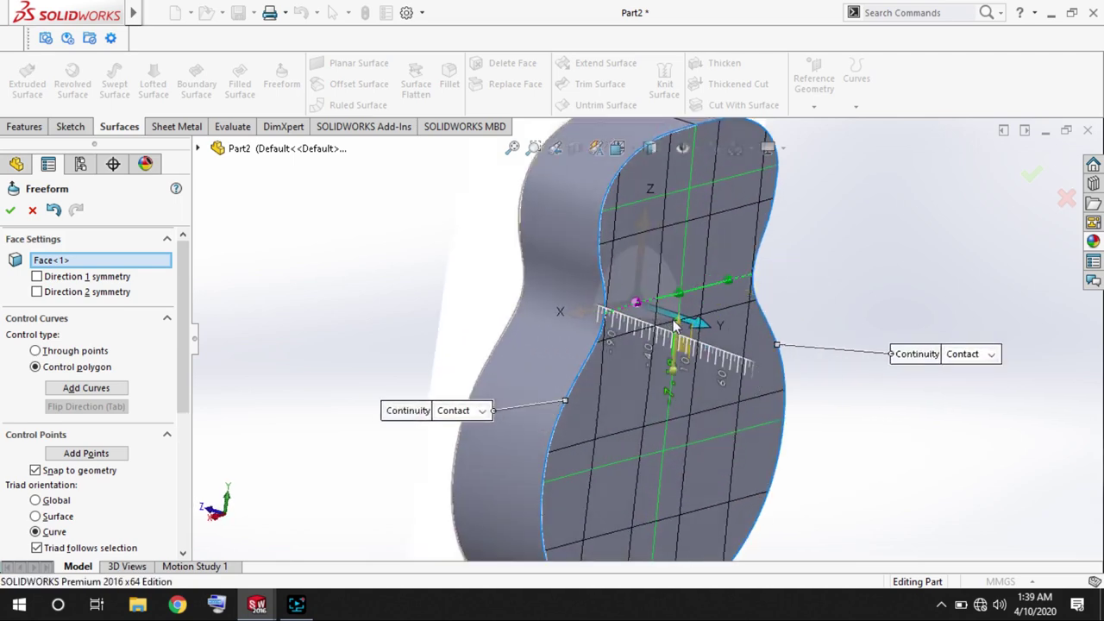
{"action": "left_click_drag", "start_coordinate": [601, 323], "coordinate": [576, 333]}
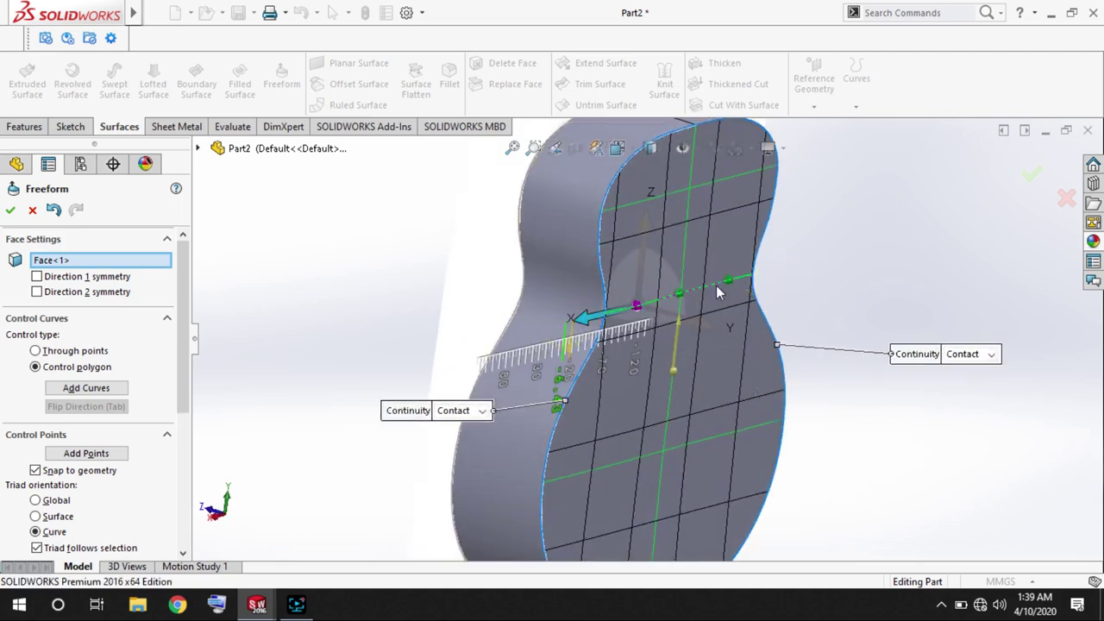
Drag another control point sideways and down to bow the face.
{"action": "left_click", "coordinate": [729, 285]}
{"action": "left_click_drag", "start_coordinate": [733, 288], "coordinate": [689, 302]}
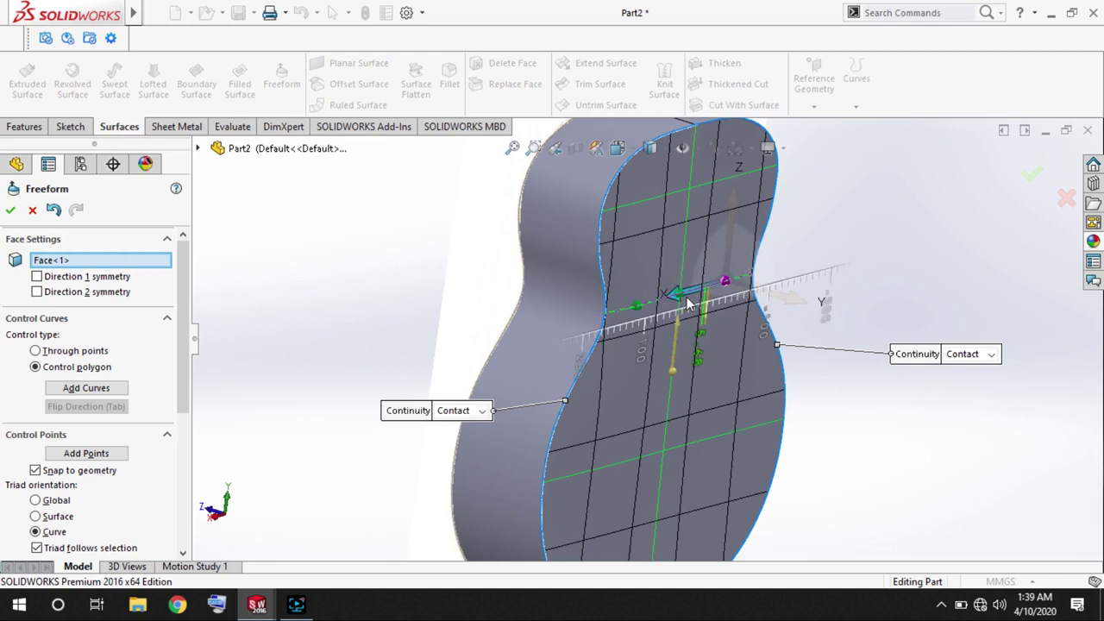
{"action": "middle_click_drag", "start_coordinate": [703, 293], "coordinate": [749, 287]}
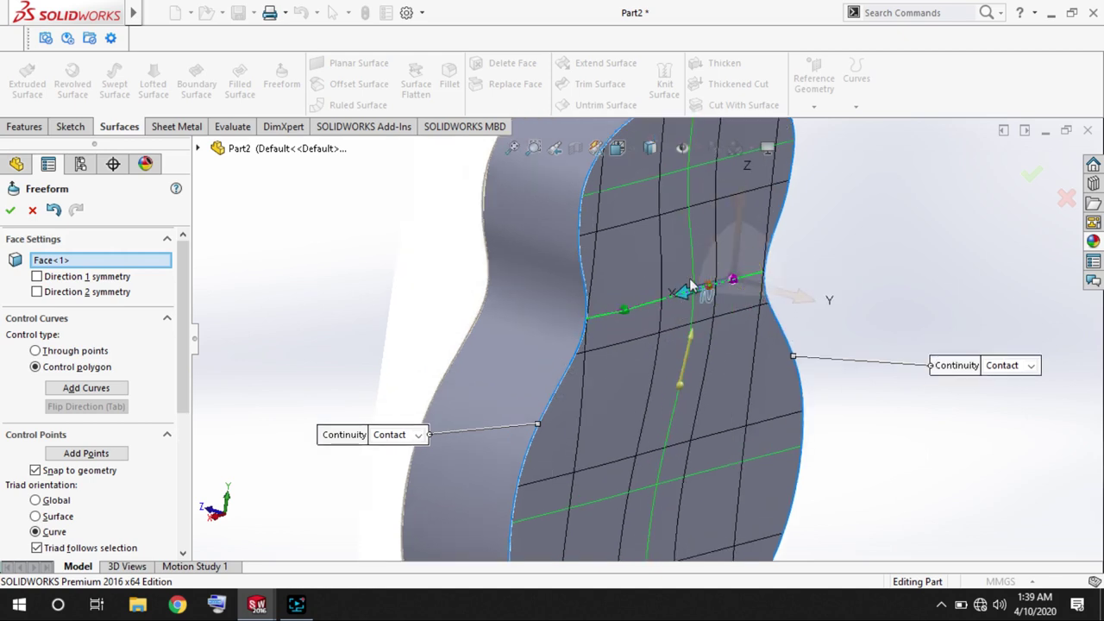
{"action": "left_click_drag", "start_coordinate": [690, 288], "coordinate": [670, 463]}
{"action": "scroll", "coordinate": [664, 466], "scroll_direction": "up", "scroll_amount": 2}
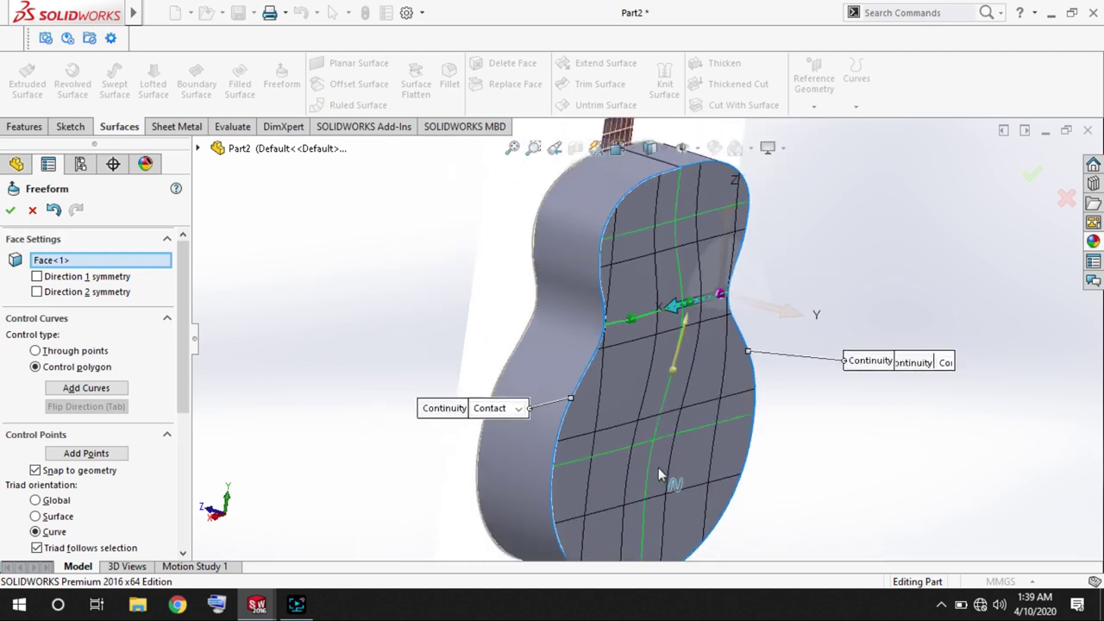
{"action": "middle_click_drag", "start_coordinate": [658, 473], "coordinate": [679, 210]}
Move the top control point to bulge the upper body and nudge the lower points.
{"action": "left_click", "coordinate": [681, 215]}
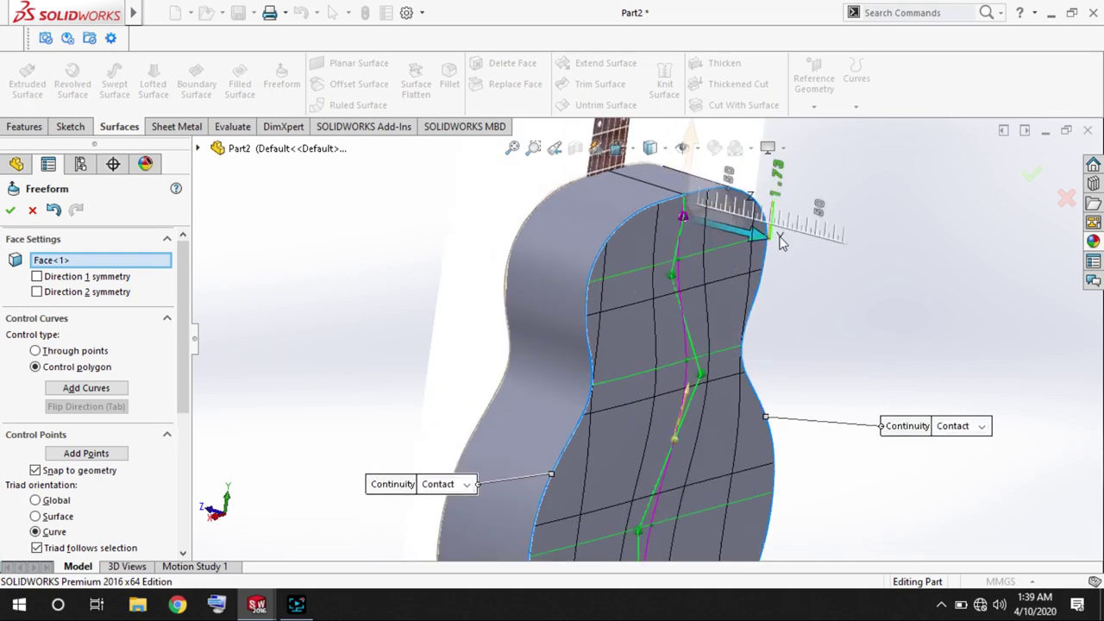
{"action": "left_click_drag", "start_coordinate": [751, 284], "coordinate": [772, 289]}
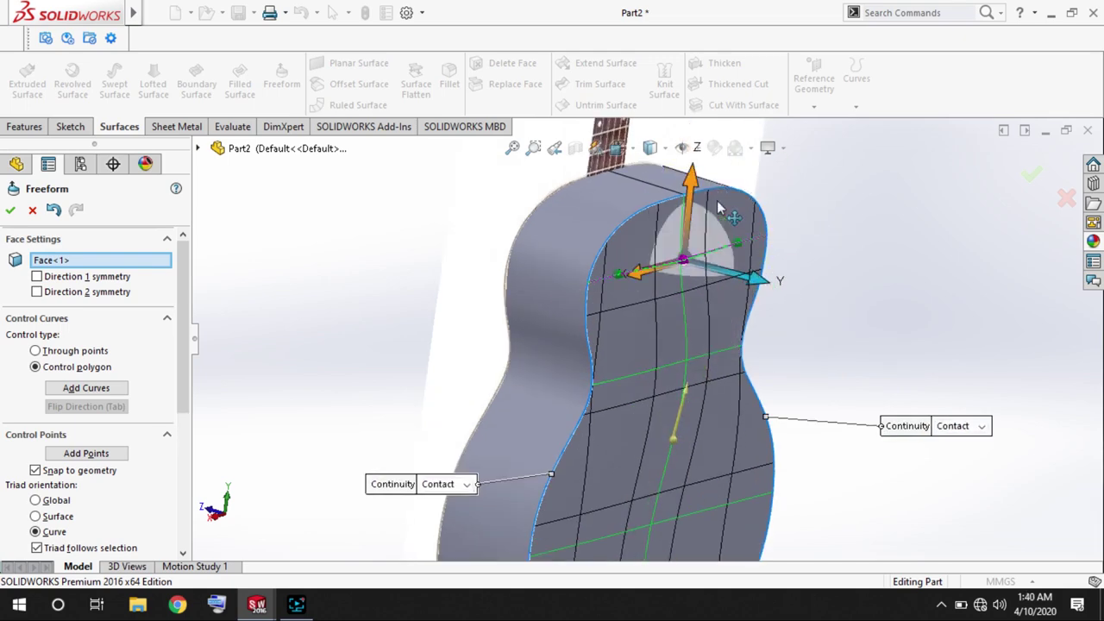
{"action": "left_click", "coordinate": [682, 213]}
{"action": "middle_click_drag", "start_coordinate": [689, 217], "coordinate": [664, 285]}
{"action": "left_click", "coordinate": [664, 272]}
{"action": "mouse_move", "coordinate": [669, 207]}
{"action": "left_mouse_down"}
{"action": "mouse_move", "coordinate": [669, 331]}
{"action": "mouse_move", "coordinate": [672, 297]}
{"action": "left_mouse_up"}
{"action": "left_click", "coordinate": [719, 314]}
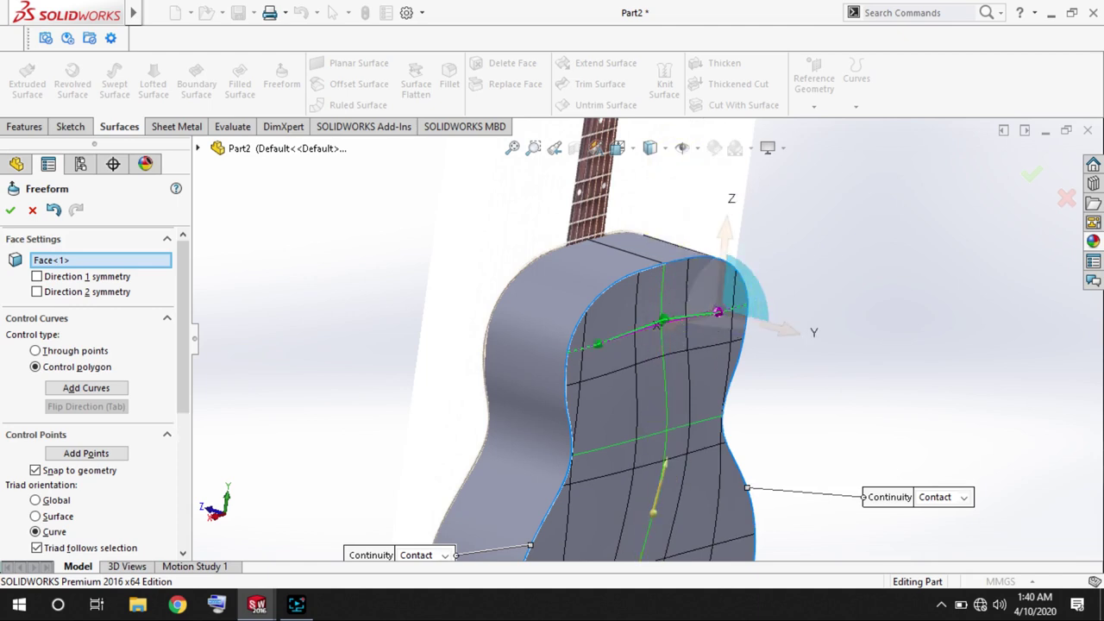
{"action": "left_click", "coordinate": [673, 326]}
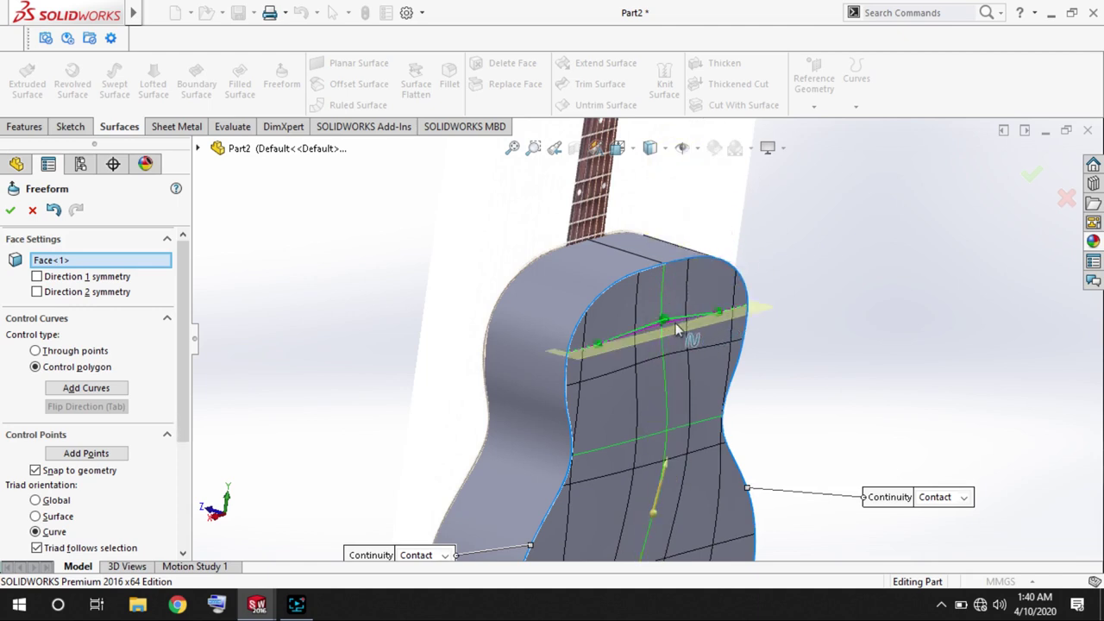
{"action": "scroll", "coordinate": [334, 250], "scroll_direction": "up", "scroll_amount": 2}
{"action": "scroll", "coordinate": [644, 451], "scroll_direction": "down", "scroll_amount": 3}
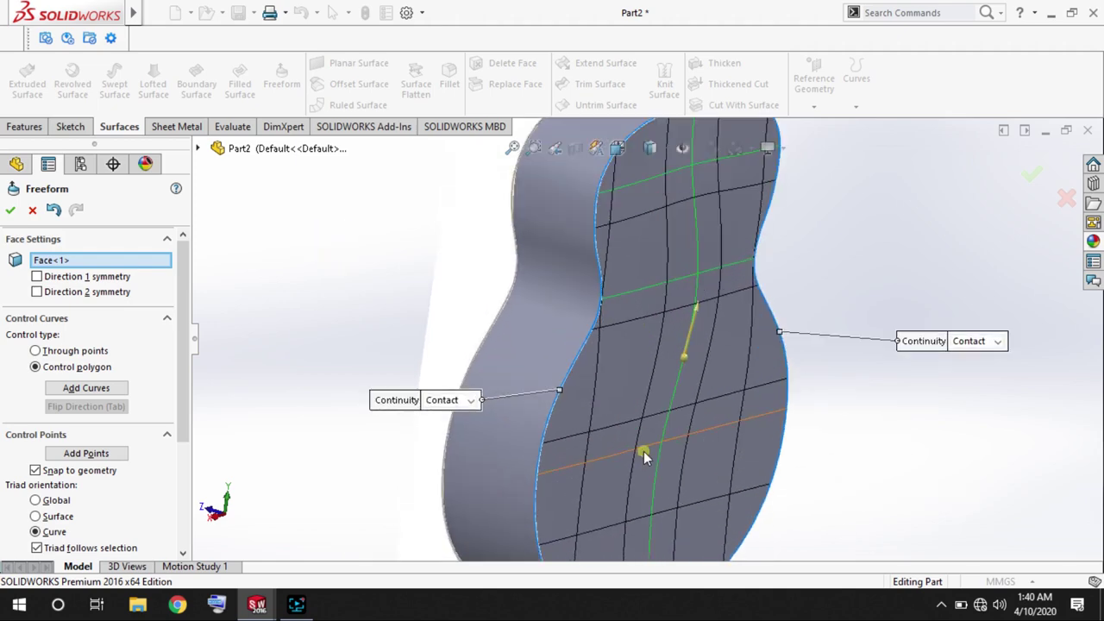
{"action": "mouse_move", "coordinate": [729, 438]}
{"action": "left_mouse_down"}
{"action": "mouse_move", "coordinate": [770, 428]}
{"action": "mouse_move", "coordinate": [716, 438]}
{"action": "left_mouse_up"}
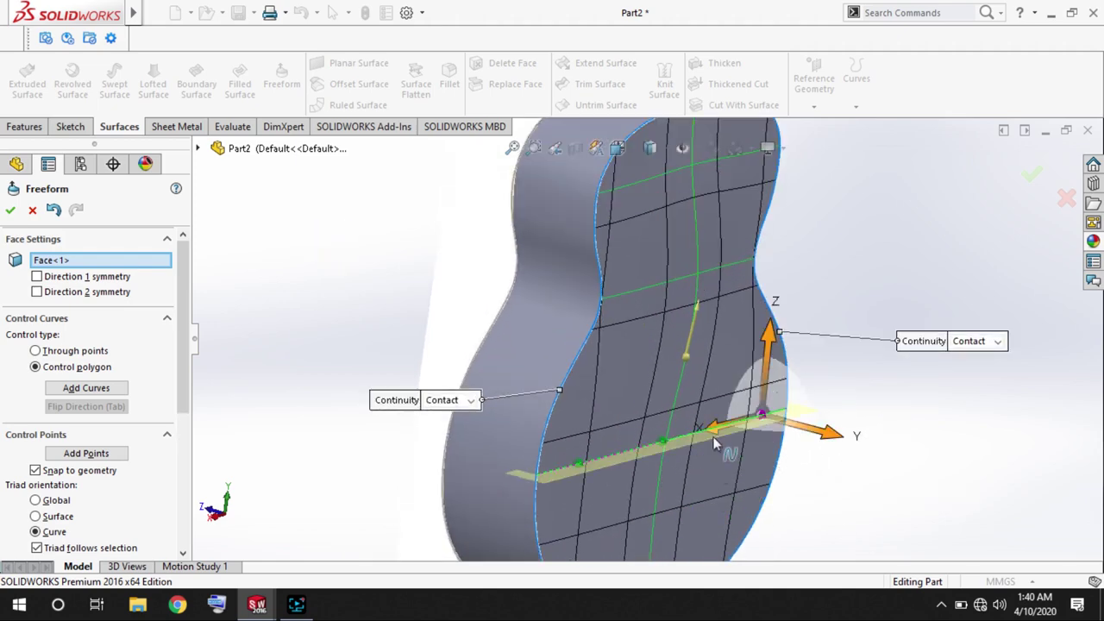
{"action": "left_click", "coordinate": [578, 463]}
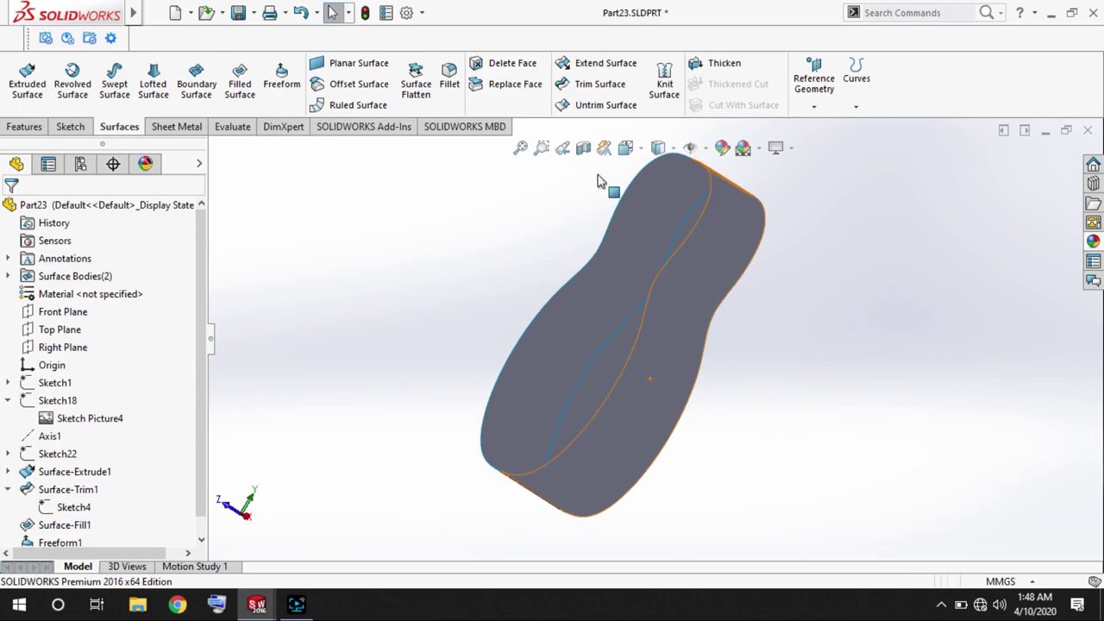
Knit the trimmed surface with the others and thicken it 2 mm toward the other side.
{"action": "left_click", "coordinate": [664, 78]}
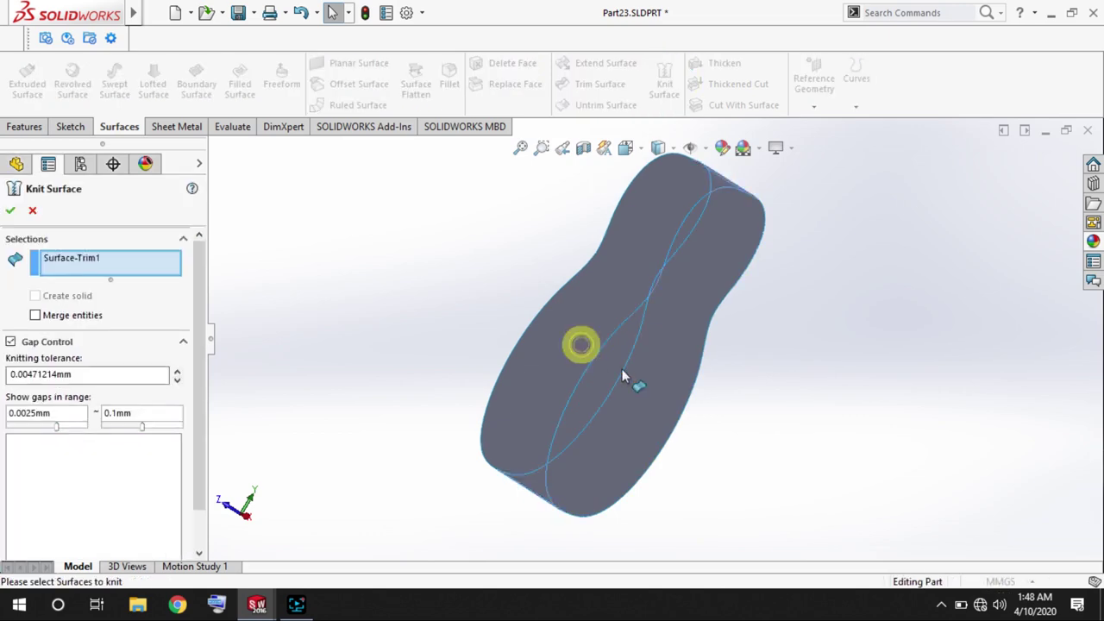
{"action": "left_click", "coordinate": [624, 377]}
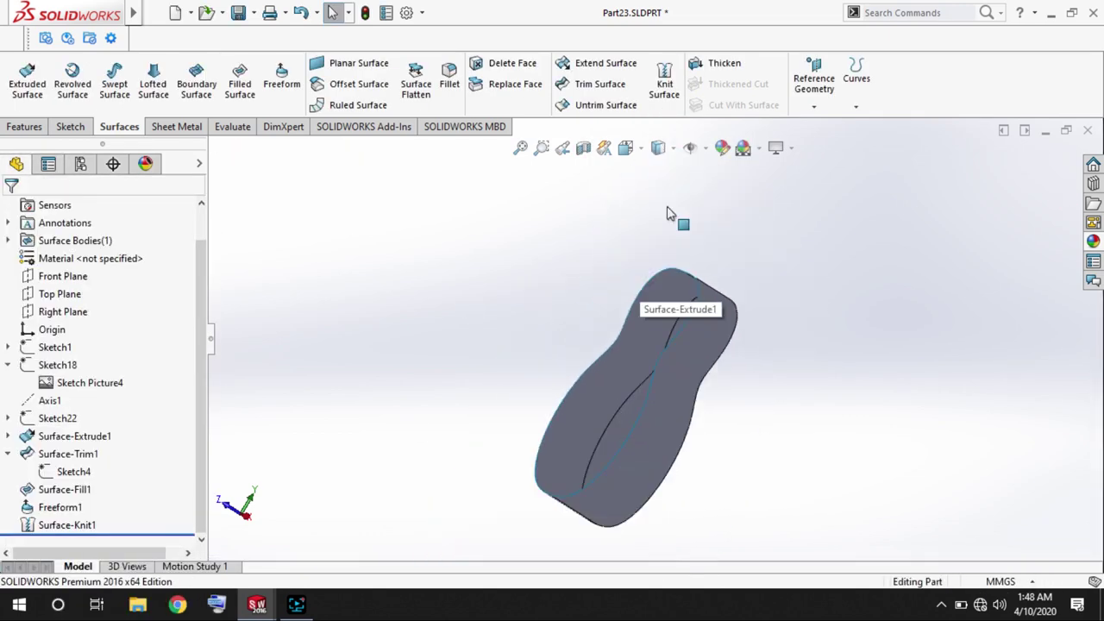
{"action": "left_click", "coordinate": [725, 63]}
{"action": "left_click", "coordinate": [615, 332]}
{"action": "left_click", "coordinate": [44, 297]}
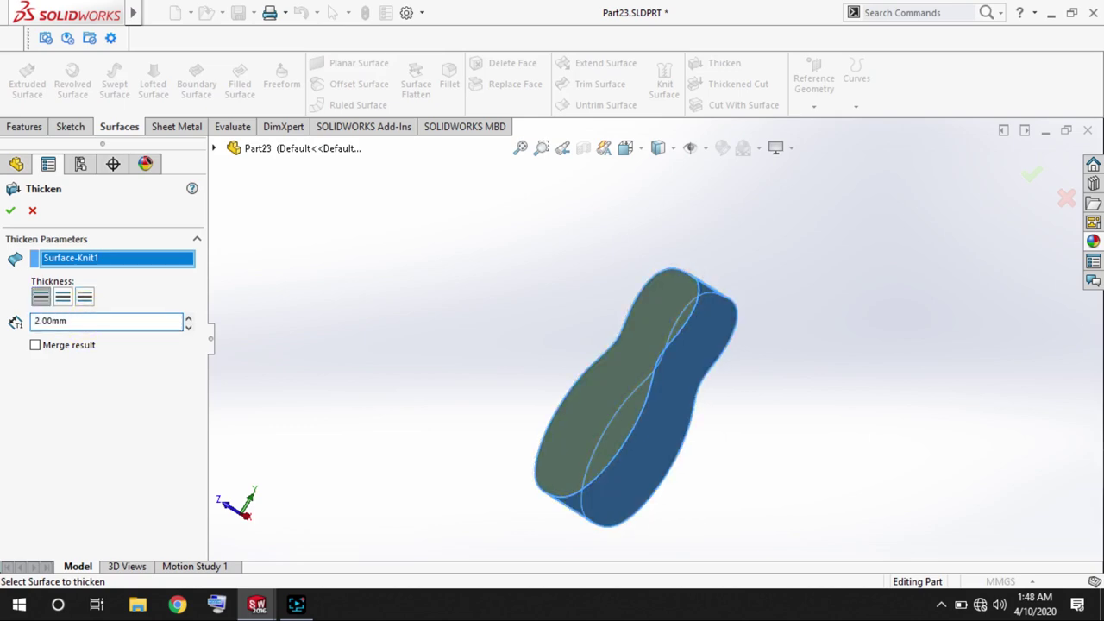
{"action": "right_click", "coordinate": [395, 280]}
Create a second fill surface capping the remaining opening of the body.
{"action": "left_click", "coordinate": [240, 79]}
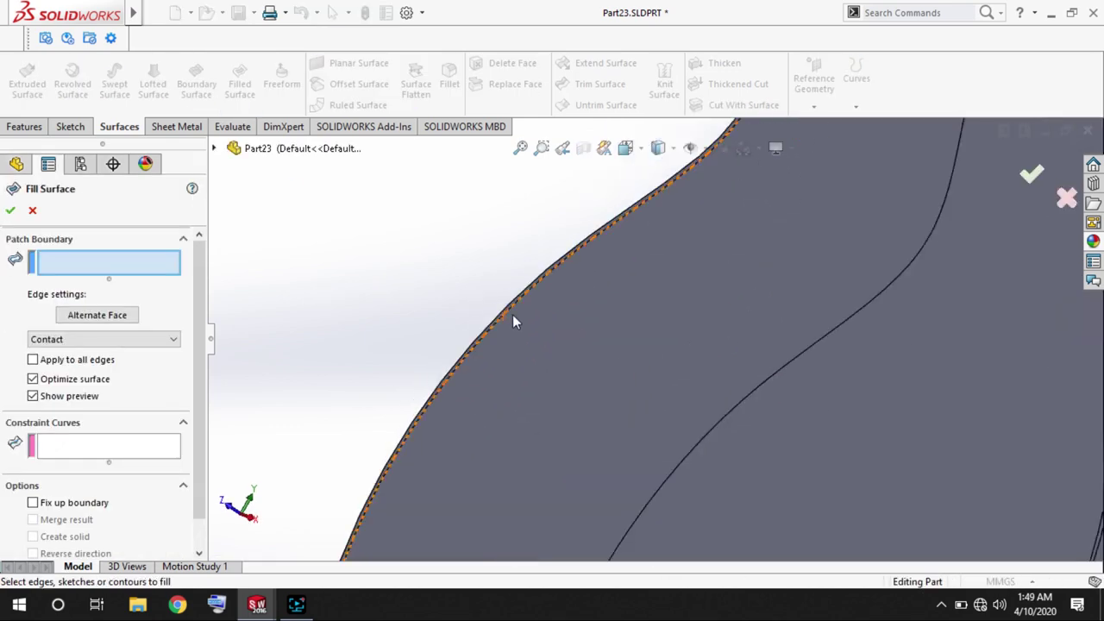
{"action": "left_click", "coordinate": [561, 301]}
{"action": "scroll", "coordinate": [531, 401], "scroll_direction": "down", "scroll_amount": 5}
{"action": "left_click", "coordinate": [531, 402]}
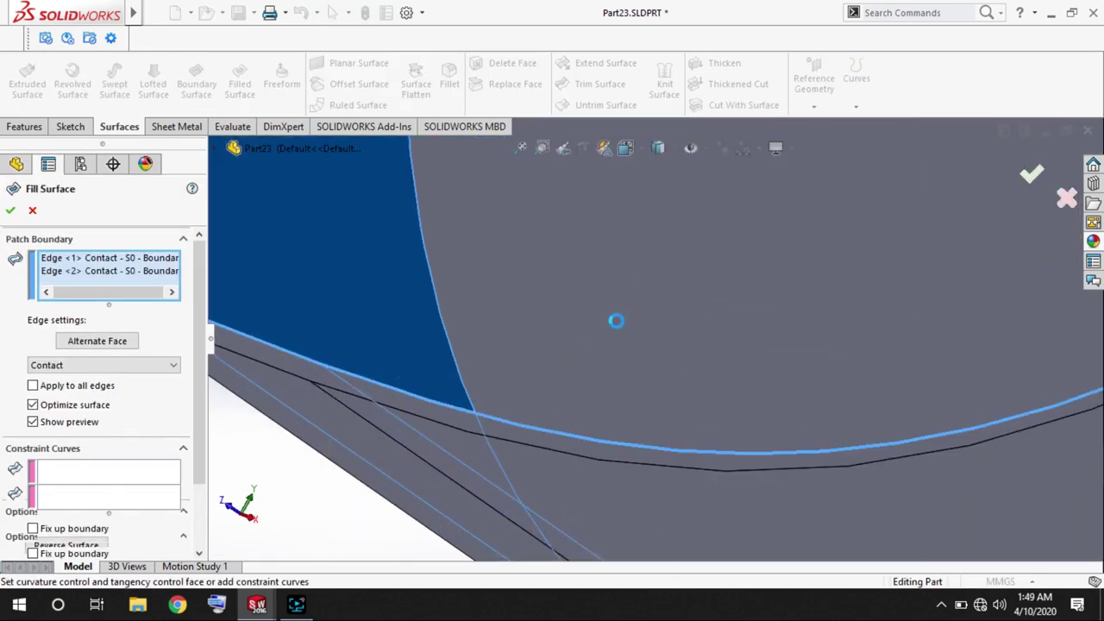
{"action": "scroll", "coordinate": [616, 320], "scroll_direction": "up", "scroll_amount": 5}
{"action": "key", "text": "Return"}
Thicken the new fill surface 2 mm, merging it into the solid as Thicken2.
{"action": "scroll", "coordinate": [673, 402], "scroll_direction": "down", "scroll_amount": 5}
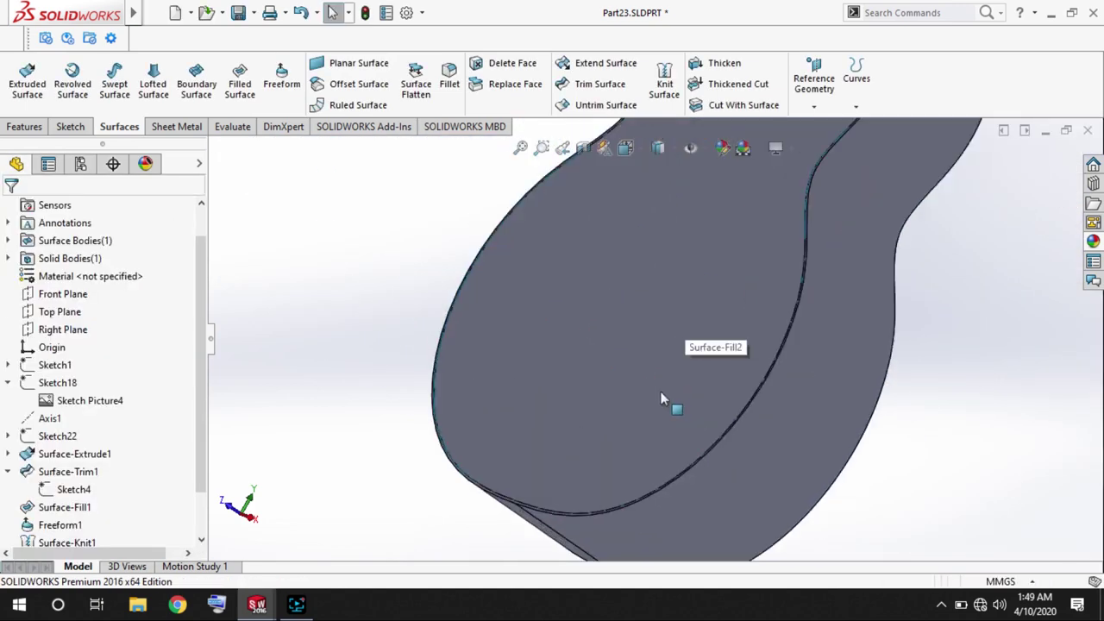
{"action": "left_click", "coordinate": [784, 365]}
{"action": "left_click", "coordinate": [955, 362]}
{"action": "left_click", "coordinate": [321, 373]}
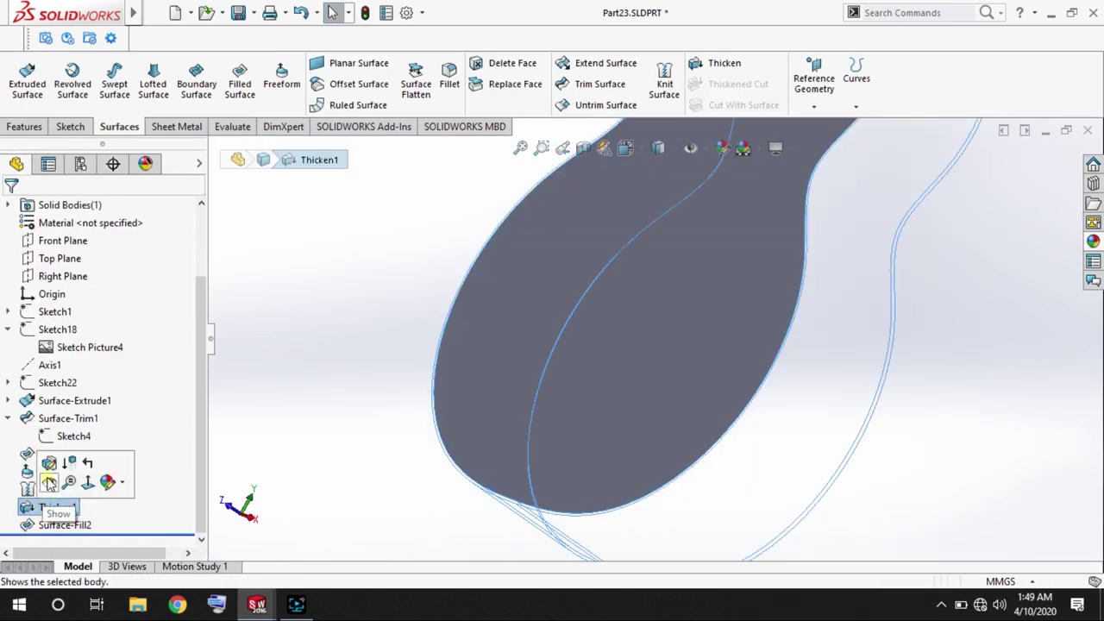
{"action": "left_click", "coordinate": [614, 352]}
{"action": "left_click", "coordinate": [725, 63]}
{"action": "scroll", "coordinate": [602, 387], "scroll_direction": "down", "scroll_amount": 3}
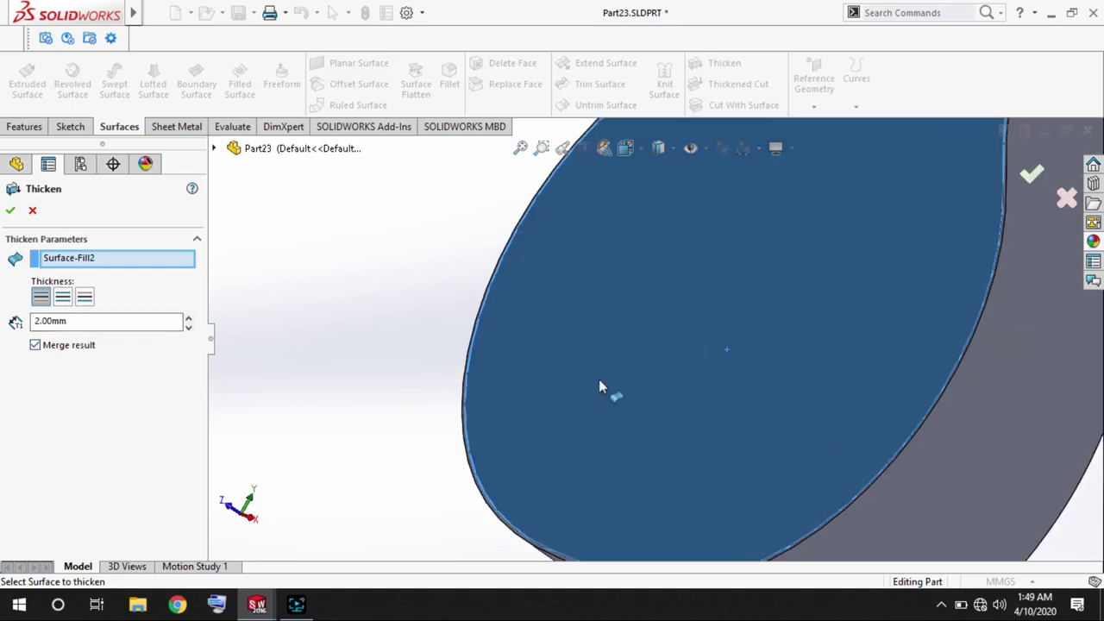
{"action": "left_click", "coordinate": [10, 210]}
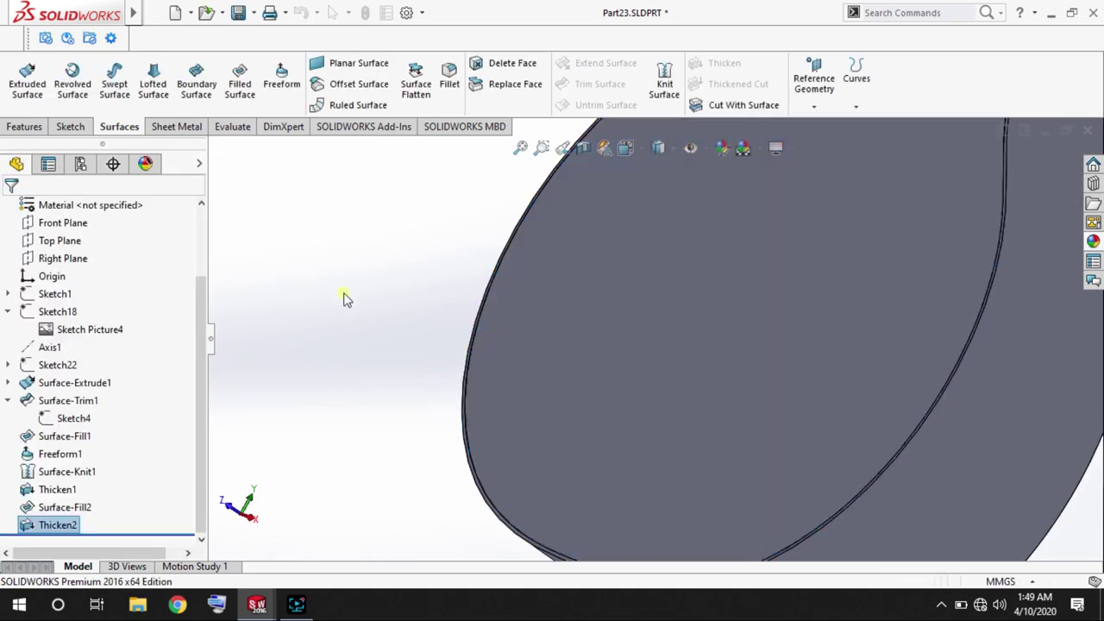
Show the guitar reference picture and start a new sketch on the Front Plane.
{"action": "left_click", "coordinate": [61, 274]}
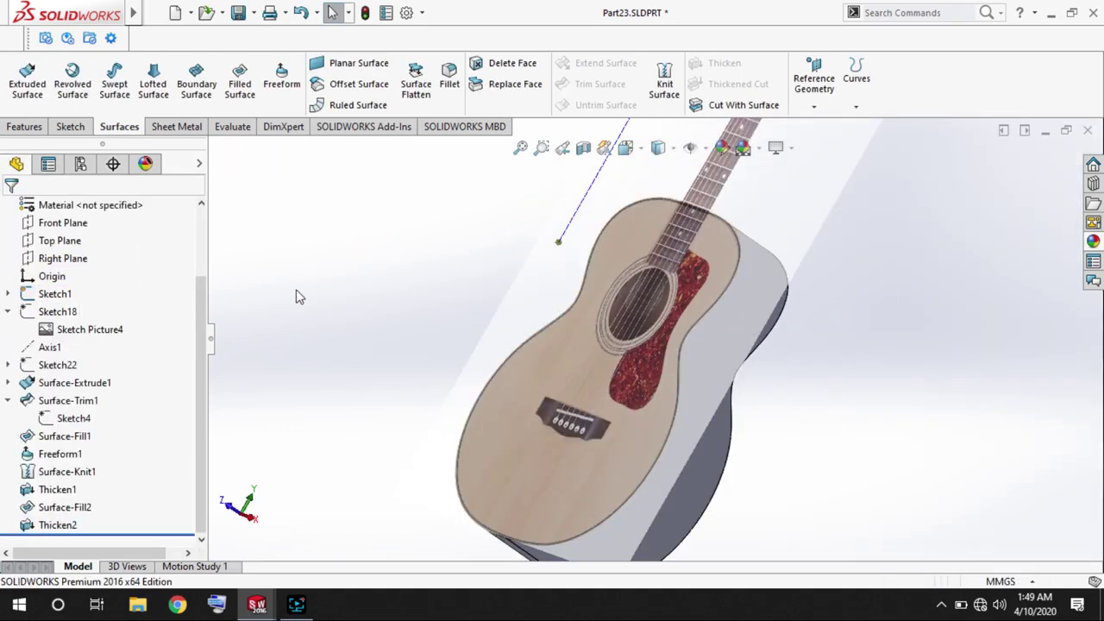
{"action": "left_click", "coordinate": [58, 527]}
{"action": "left_click", "coordinate": [57, 312]}
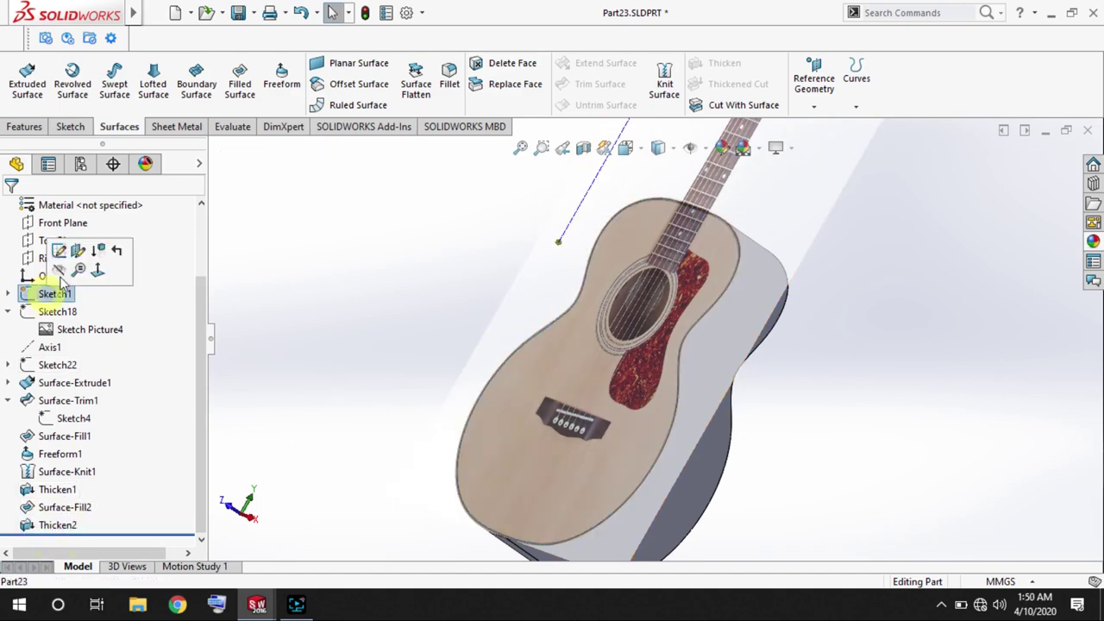
{"action": "left_click", "coordinate": [60, 275]}
{"action": "left_click", "coordinate": [579, 390]}
{"action": "left_click", "coordinate": [71, 126]}
{"action": "left_click", "coordinate": [23, 70]}
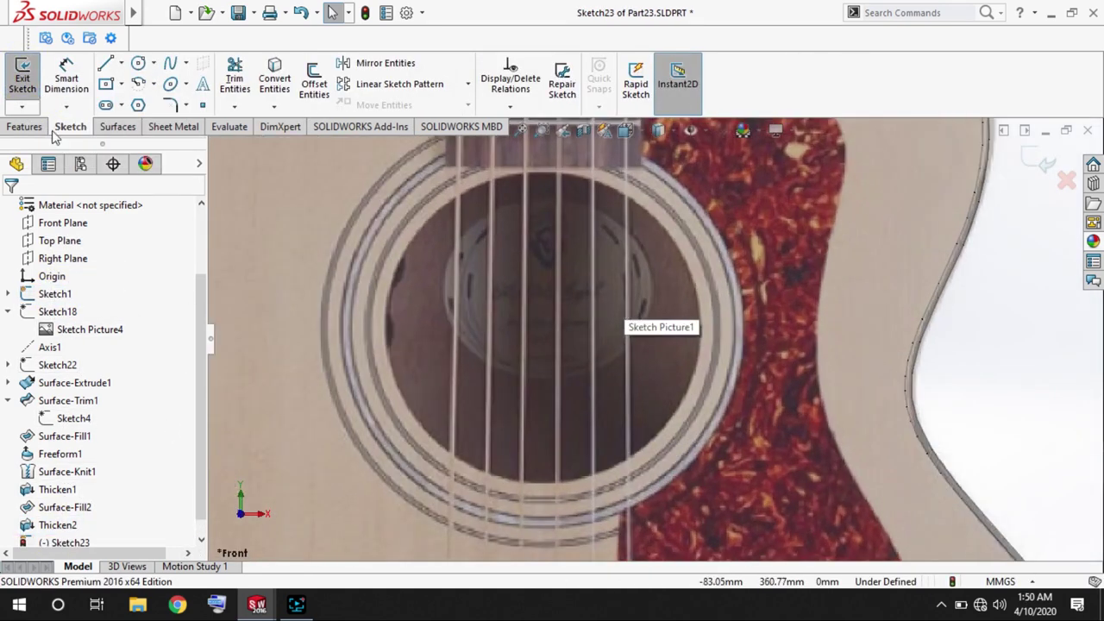
Draw a vertical centerline and a 3-point arc, then mirror the arc into a full sound-hole circle.
{"action": "left_click", "coordinate": [121, 63]}
{"action": "left_click", "coordinate": [147, 106]}
{"action": "left_click", "coordinate": [540, 177]}
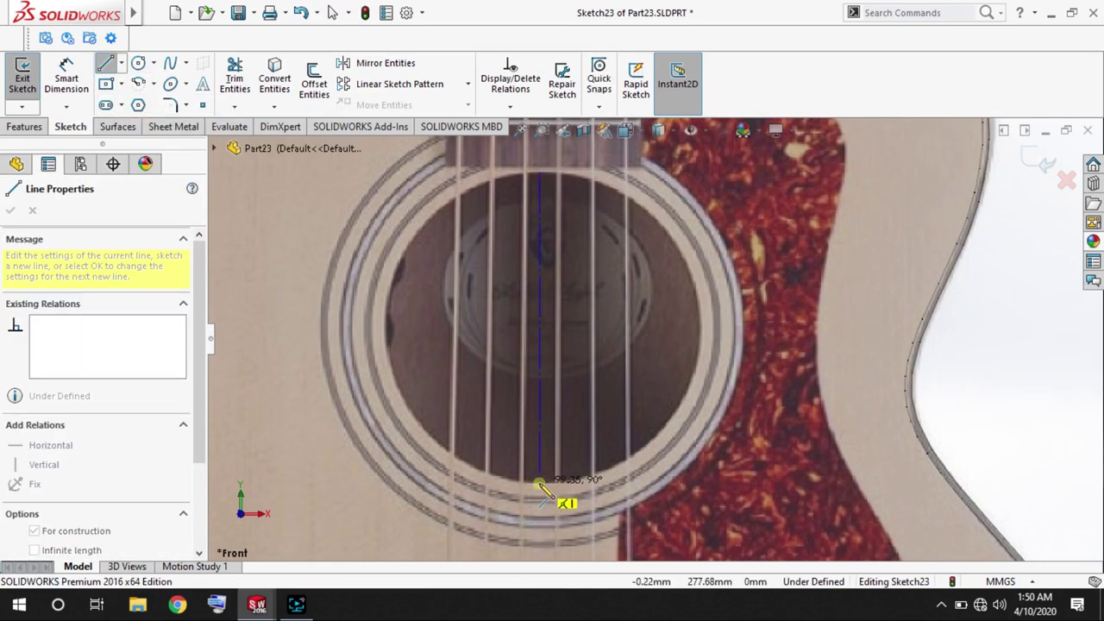
{"action": "left_click", "coordinate": [540, 483]}
{"action": "key", "text": "Escape"}
{"action": "key", "text": "a"}
{"action": "left_click", "coordinate": [153, 104]}
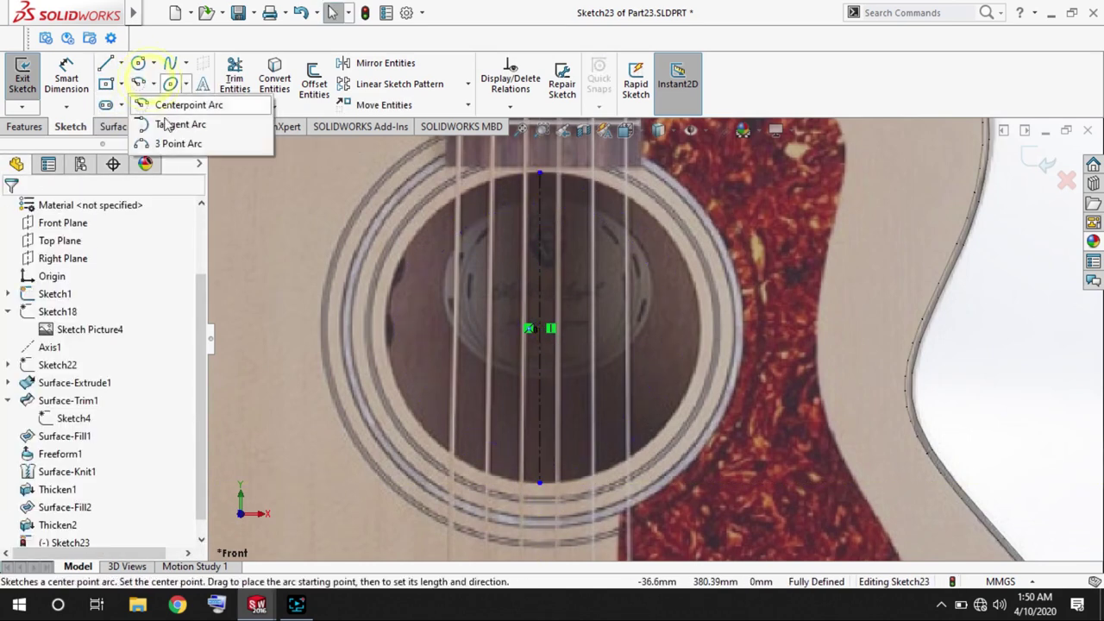
{"action": "left_click", "coordinate": [182, 142]}
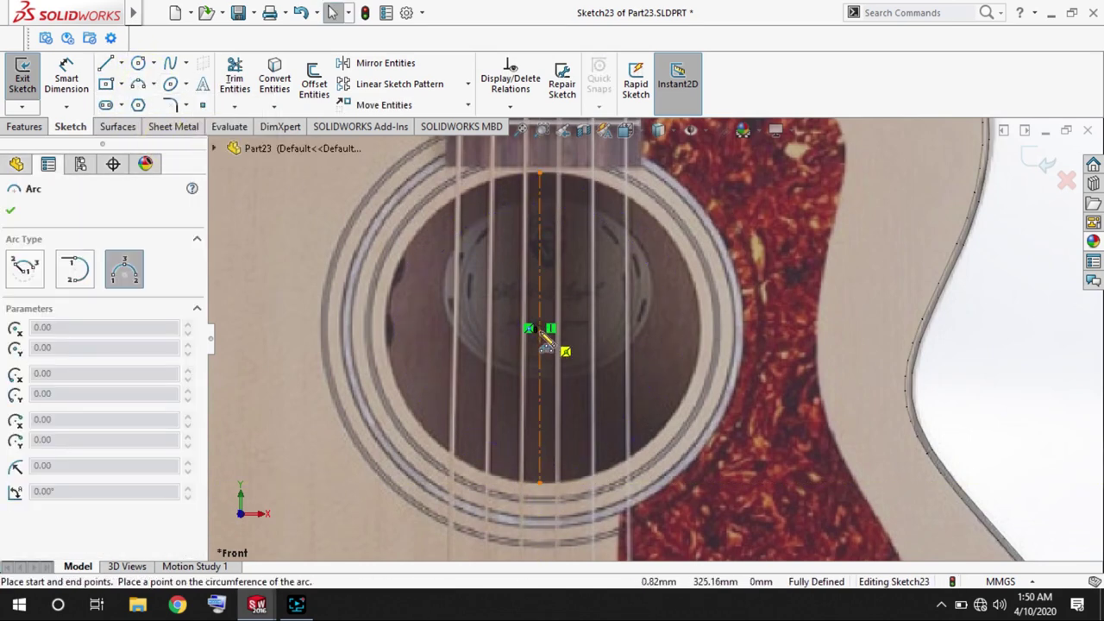
{"action": "left_click", "coordinate": [704, 319]}
{"action": "key", "text": "Escape"}
{"action": "left_click", "coordinate": [380, 63]}
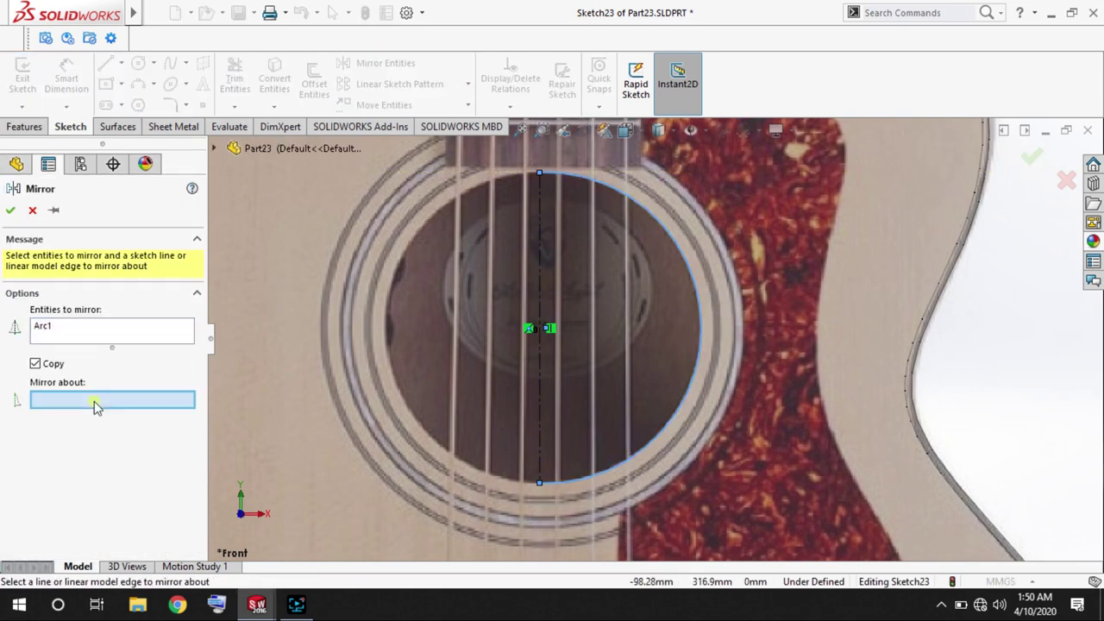
{"action": "left_click", "coordinate": [12, 210]}
Hide the reference picture and extrude-cut the circle 10 mm deep into the body.
{"action": "scroll", "coordinate": [664, 261], "scroll_direction": "up", "scroll_amount": 4}
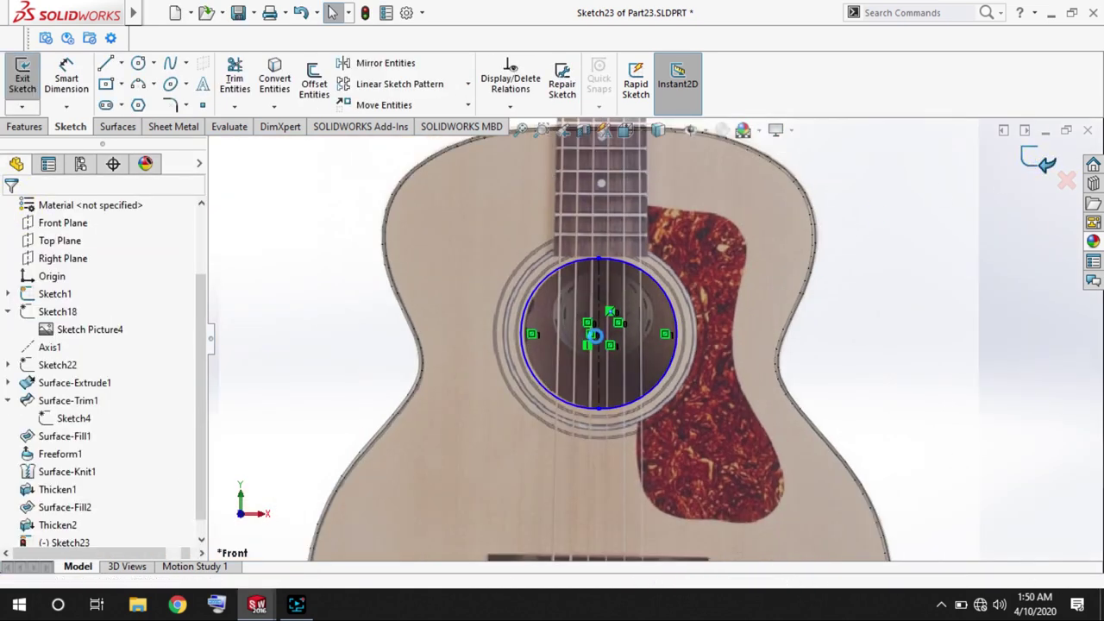
{"action": "left_click", "coordinate": [23, 78]}
{"action": "left_click", "coordinate": [55, 276]}
{"action": "left_click", "coordinate": [69, 227]}
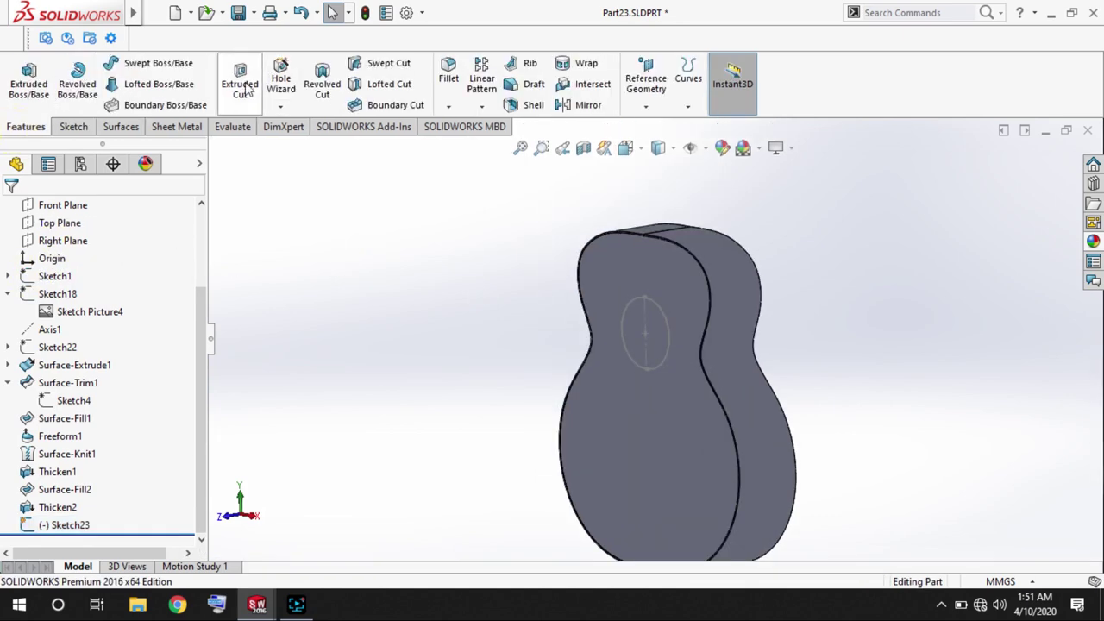
{"action": "left_click", "coordinate": [240, 83]}
{"action": "scroll", "coordinate": [655, 338], "scroll_direction": "up", "scroll_amount": 3}
{"action": "left_click", "coordinate": [656, 338]}
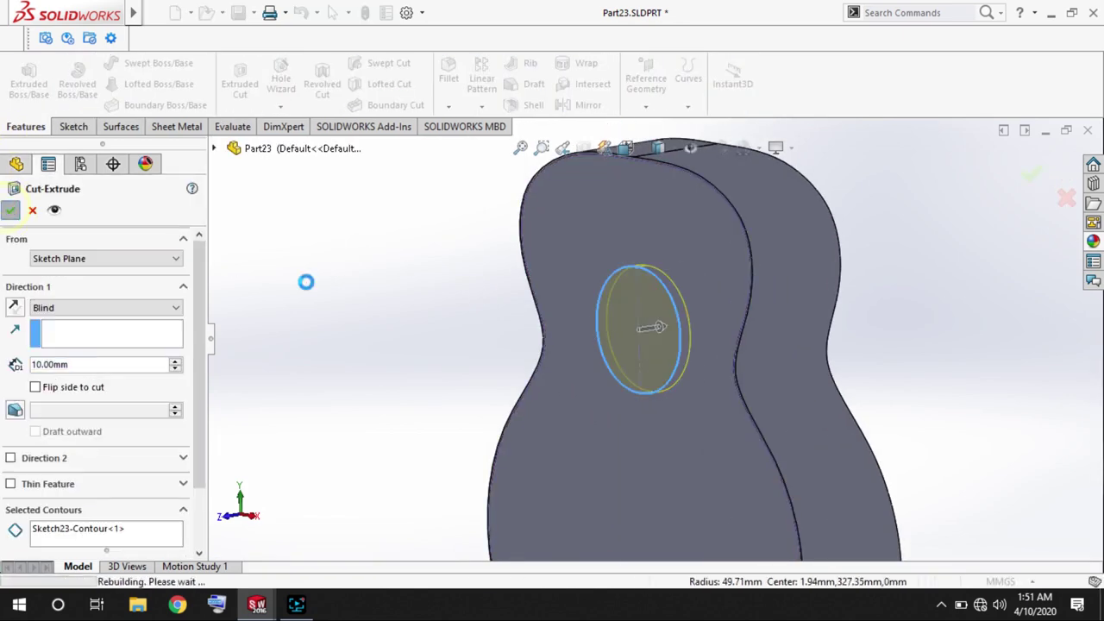
{"action": "key", "text": "Return"}
{"action": "mouse_move", "coordinate": [308, 288]}
{"action": "middle_mouse_down"}
{"action": "mouse_move", "coordinate": [678, 313]}
{"action": "mouse_move", "coordinate": [658, 328]}
{"action": "middle_mouse_up"}
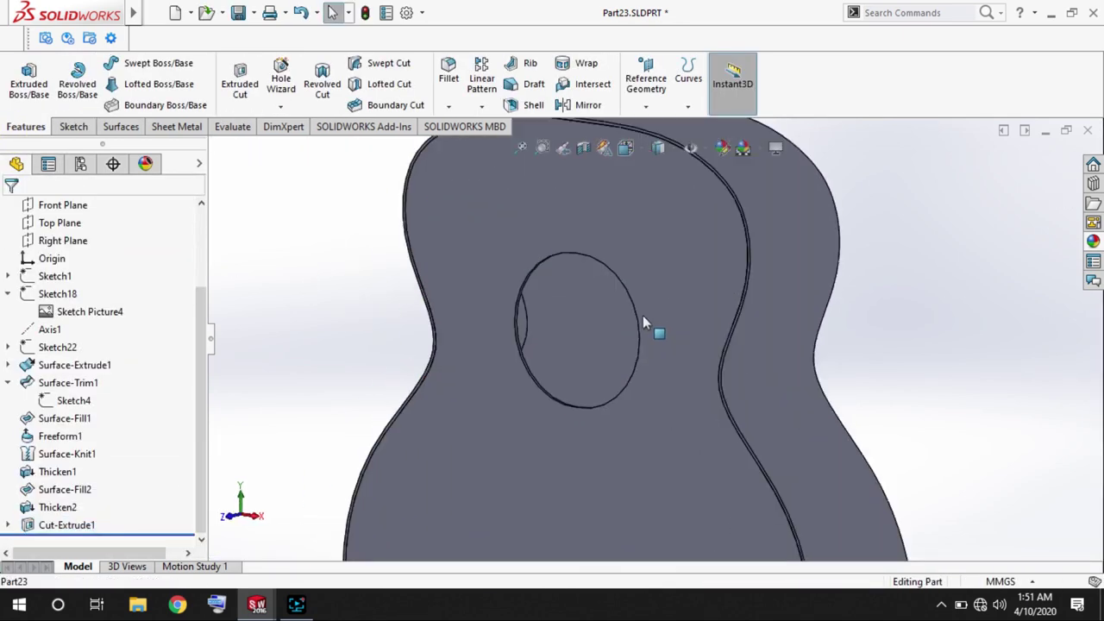
{"action": "scroll", "coordinate": [652, 423], "scroll_direction": "up", "scroll_amount": 2}
Start a sketch on the body's front face with the guitar reference picture shown, viewed front-on.
{"action": "scroll", "coordinate": [524, 384], "scroll_direction": "up", "scroll_amount": 2}
{"action": "left_click", "coordinate": [525, 385]}
{"action": "left_click", "coordinate": [23, 78]}
{"action": "left_click", "coordinate": [55, 293]}
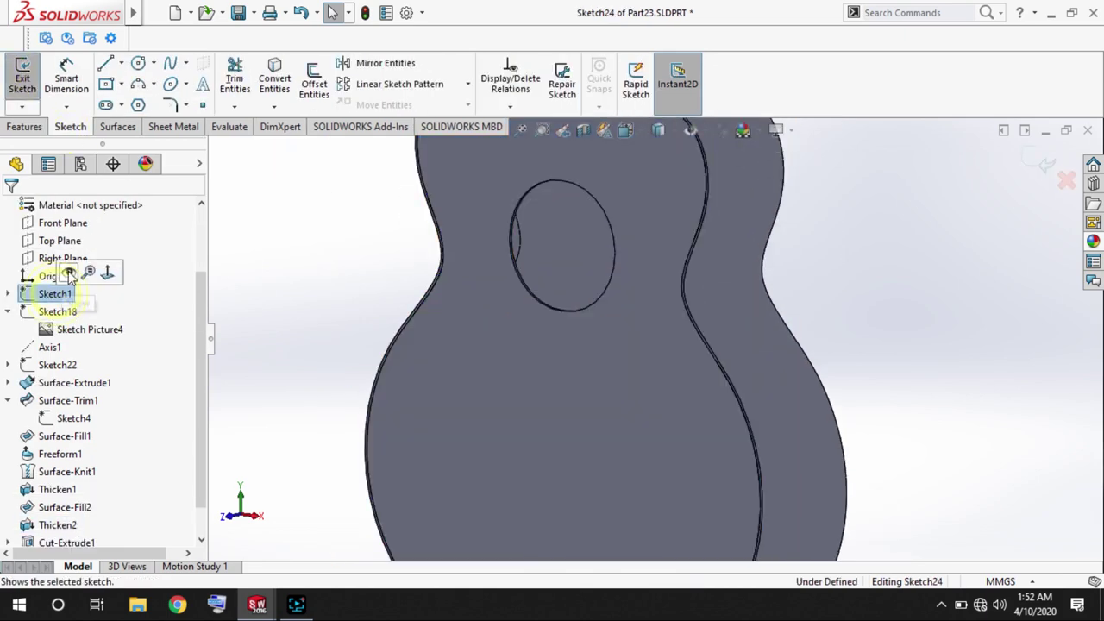
{"action": "left_click", "coordinate": [109, 270]}
{"action": "key", "text": "ctrl+1"}
{"action": "scroll", "coordinate": [630, 466], "scroll_direction": "up", "scroll_amount": 5}
{"action": "scroll", "coordinate": [443, 390], "scroll_direction": "up", "scroll_amount": 3}
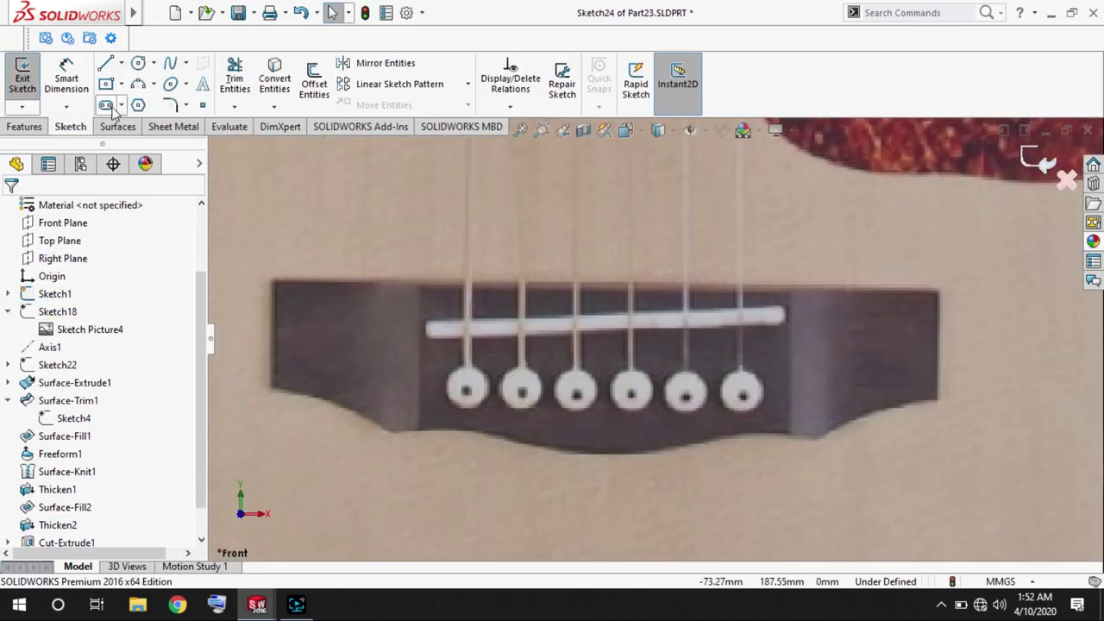
Trace the bridge's top and left edges with lines and its lower edge with a curve.
{"action": "left_click", "coordinate": [105, 63]}
{"action": "left_click", "coordinate": [273, 280]}
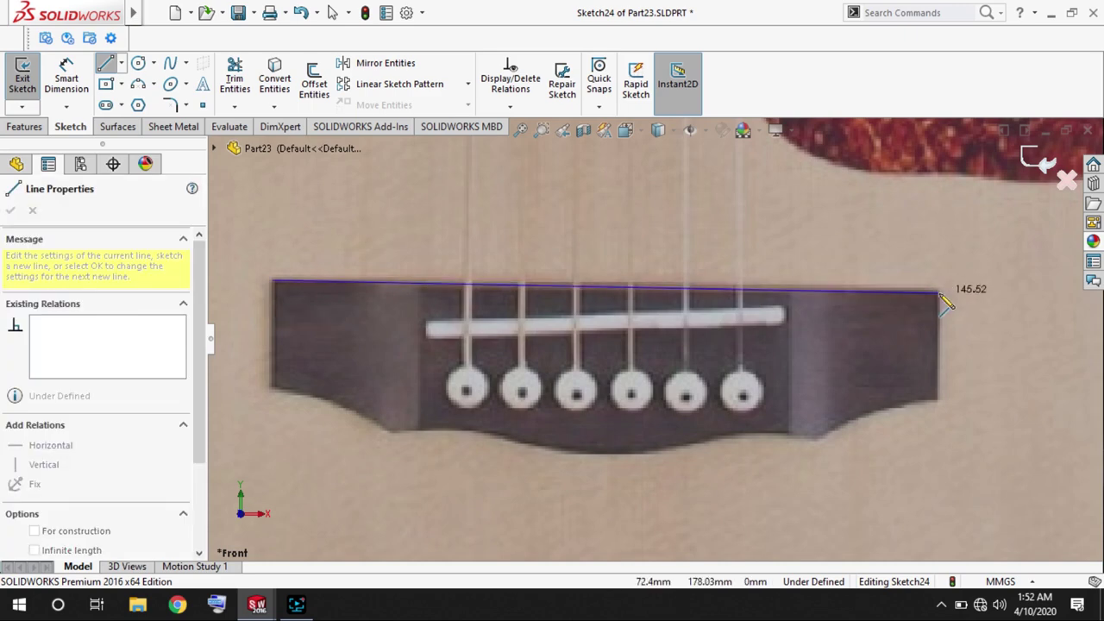
{"action": "double_click", "coordinate": [940, 400]}
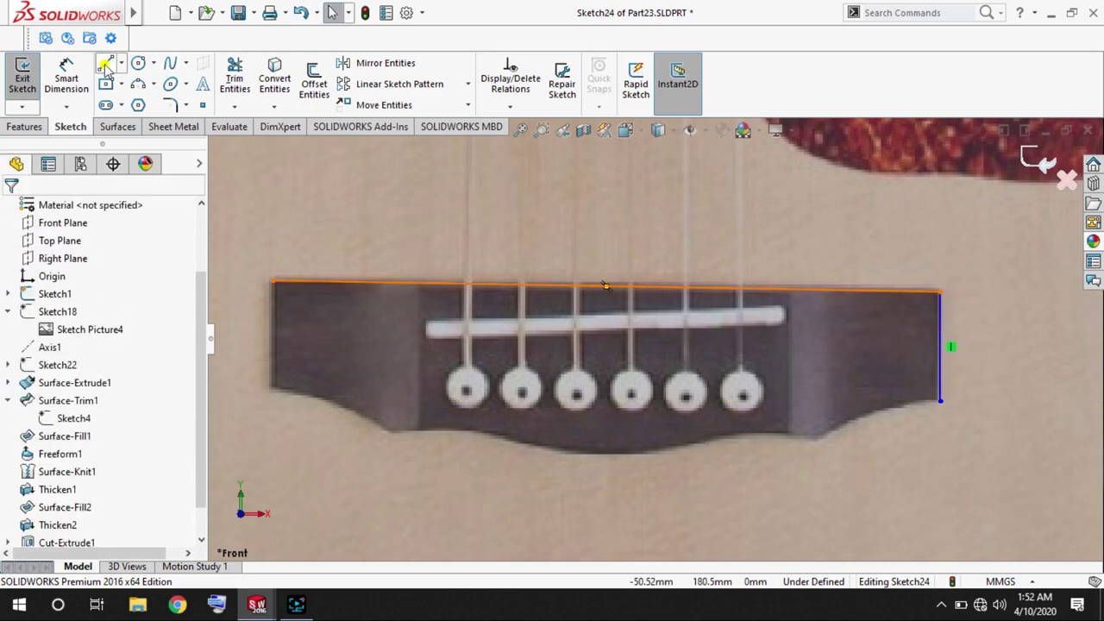
{"action": "left_click_drag", "start_coordinate": [273, 281], "coordinate": [273, 388]}
{"action": "key", "text": "Escape"}
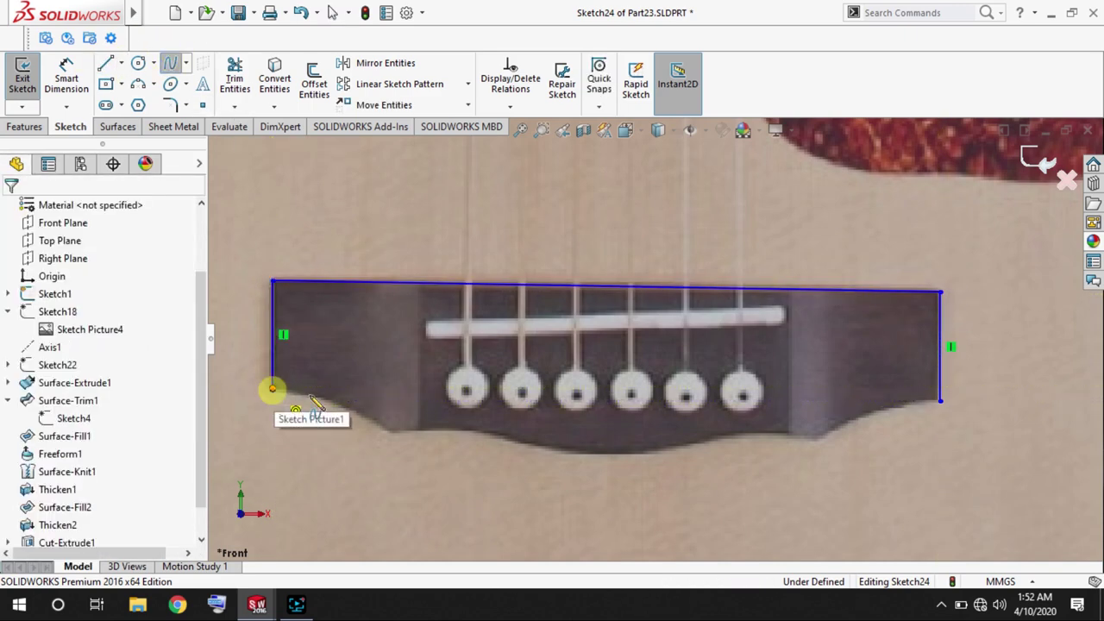
{"action": "left_click", "coordinate": [273, 389]}
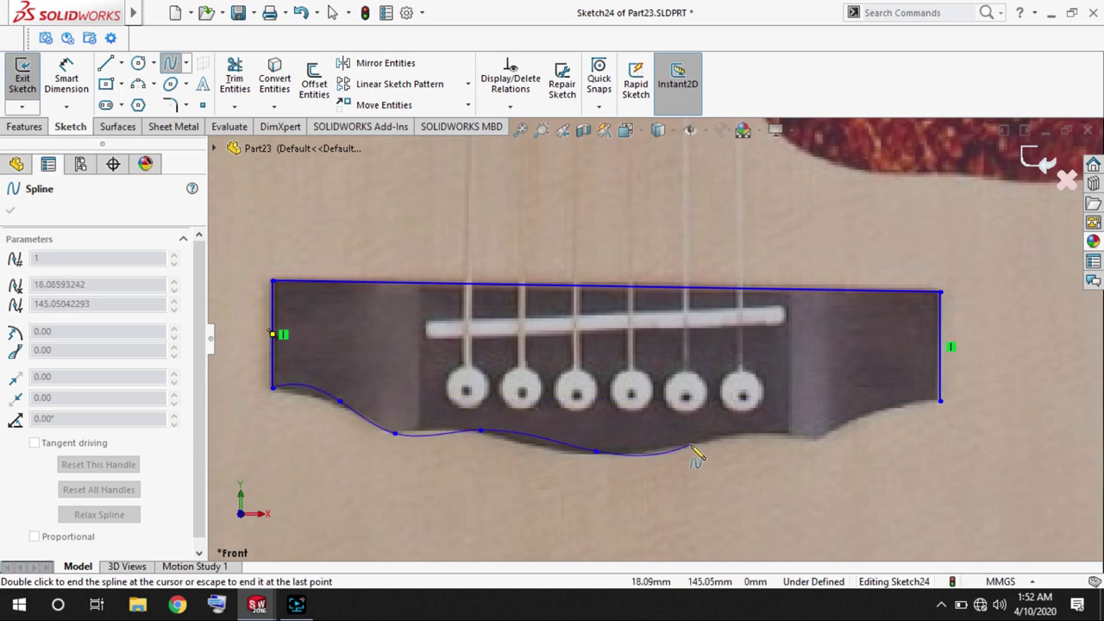
{"action": "double_click", "coordinate": [940, 402]}
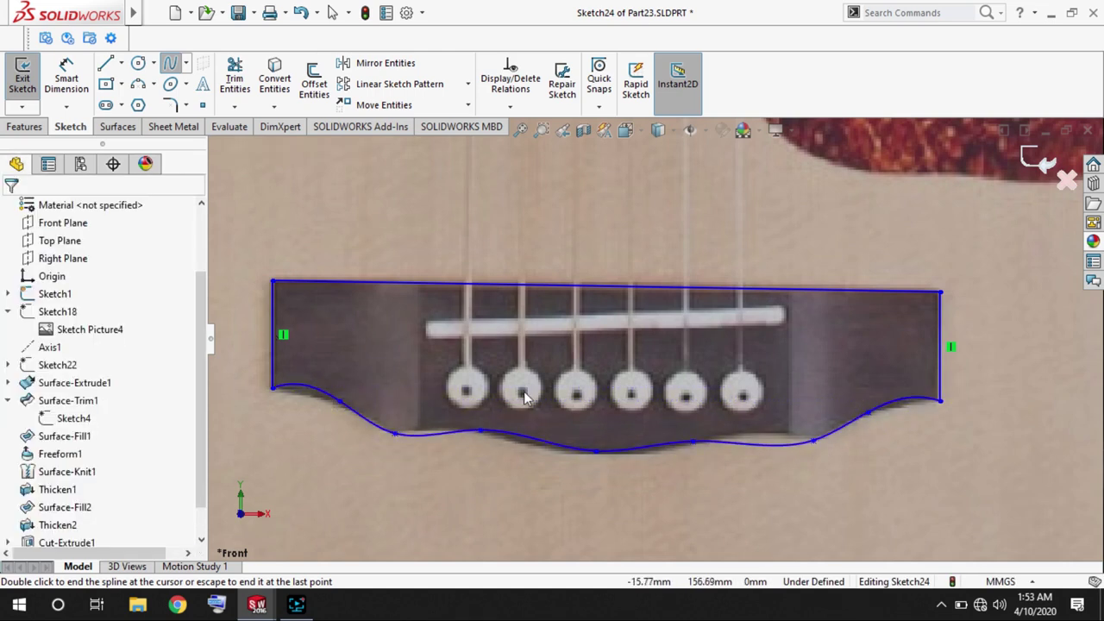
Reshape the bridge's bottom curve to follow the left and right notches.
{"action": "scroll", "coordinate": [449, 379], "scroll_direction": "down", "scroll_amount": 3}
{"action": "left_click", "coordinate": [395, 358]}
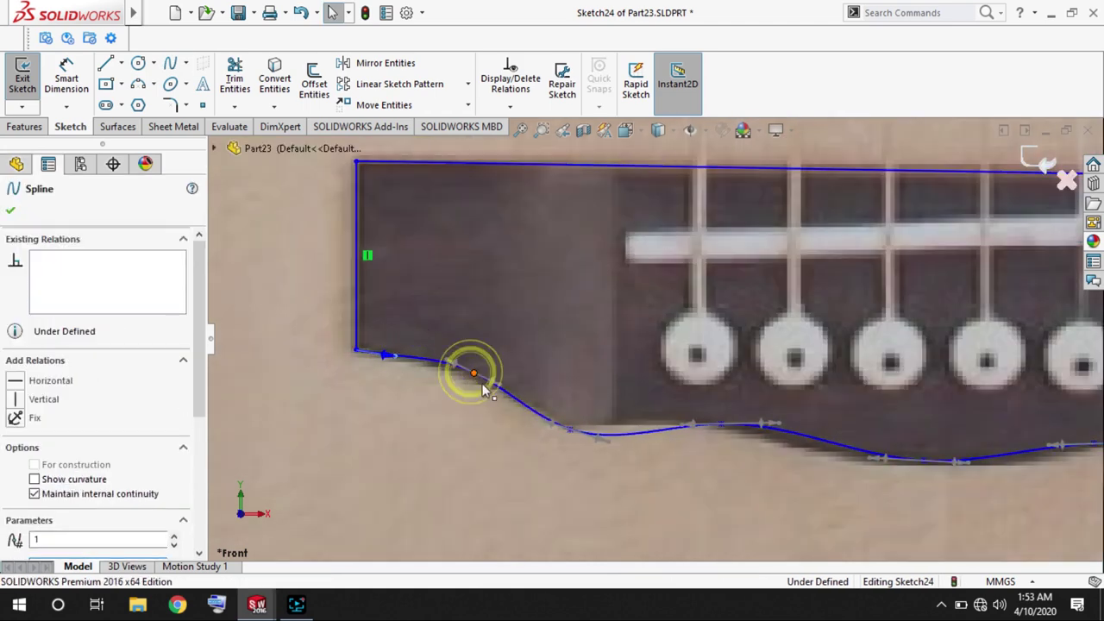
{"action": "left_click", "coordinate": [611, 428]}
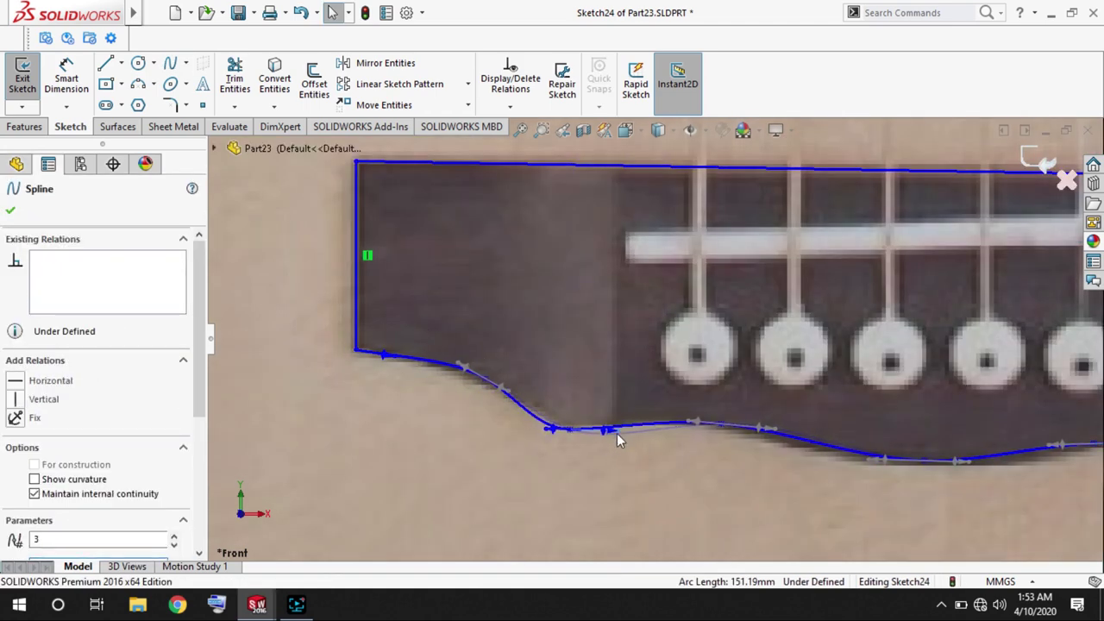
{"action": "left_click_drag", "start_coordinate": [617, 433], "coordinate": [591, 430]}
{"action": "left_click", "coordinate": [552, 429]}
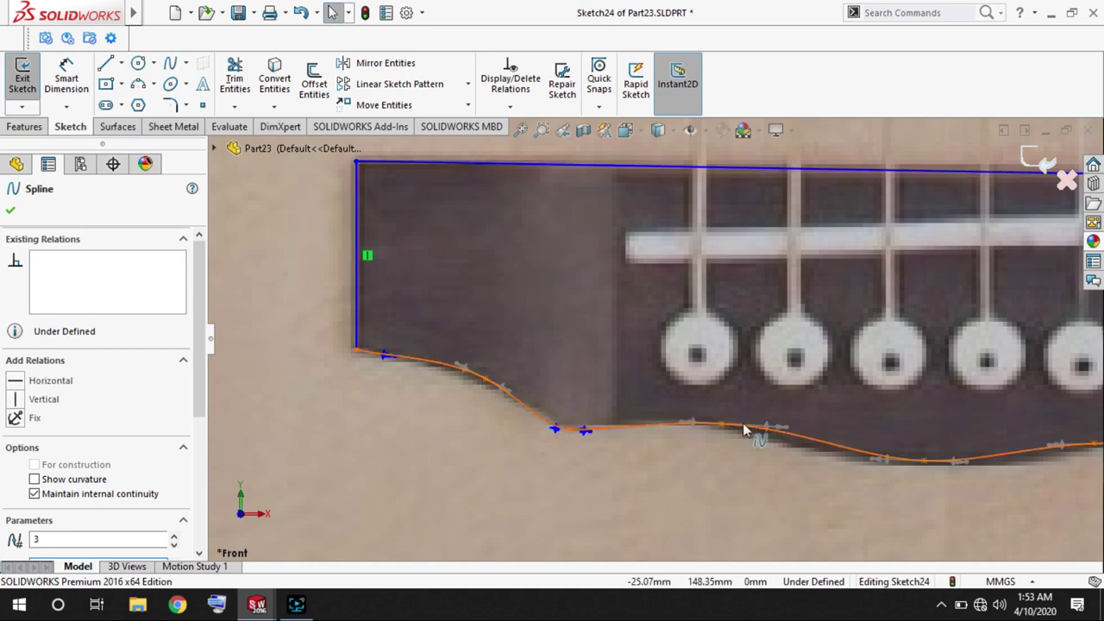
{"action": "scroll", "coordinate": [713, 367], "scroll_direction": "down", "scroll_amount": 2}
{"action": "left_click", "coordinate": [824, 420]}
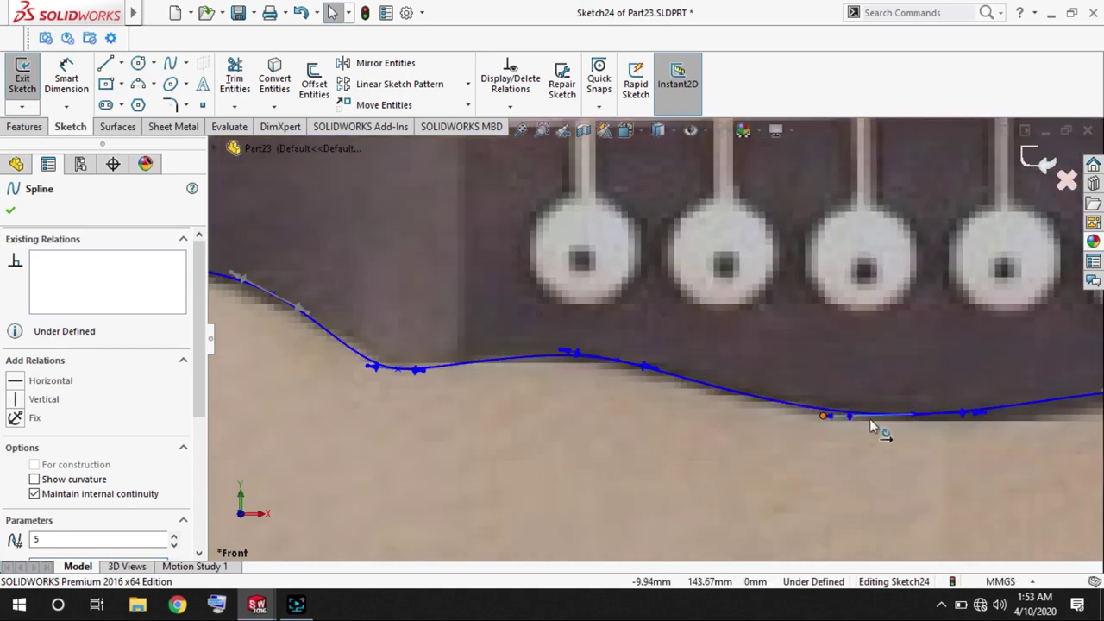
{"action": "mouse_move", "coordinate": [875, 423]}
{"action": "middle_mouse_down", "text": "ctrl"}
{"action": "mouse_move", "coordinate": [705, 351]}
{"action": "mouse_move", "coordinate": [815, 356]}
{"action": "mouse_move", "coordinate": [722, 379]}
{"action": "middle_mouse_up", "text": "ctrl"}
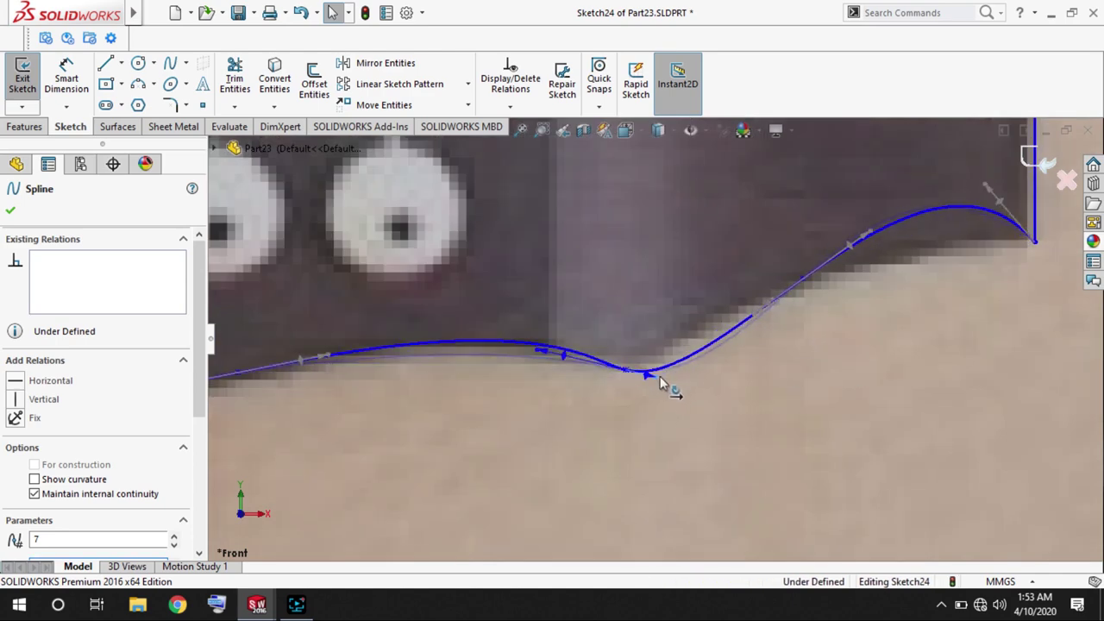
{"action": "left_click_drag", "start_coordinate": [746, 310], "coordinate": [771, 308]}
Refine the bottom curve's points onto the bridge edge, removing an extra point.
{"action": "scroll", "coordinate": [826, 276], "scroll_direction": "up", "scroll_amount": 2}
{"action": "scroll", "coordinate": [813, 278], "scroll_direction": "down", "scroll_amount": 2}
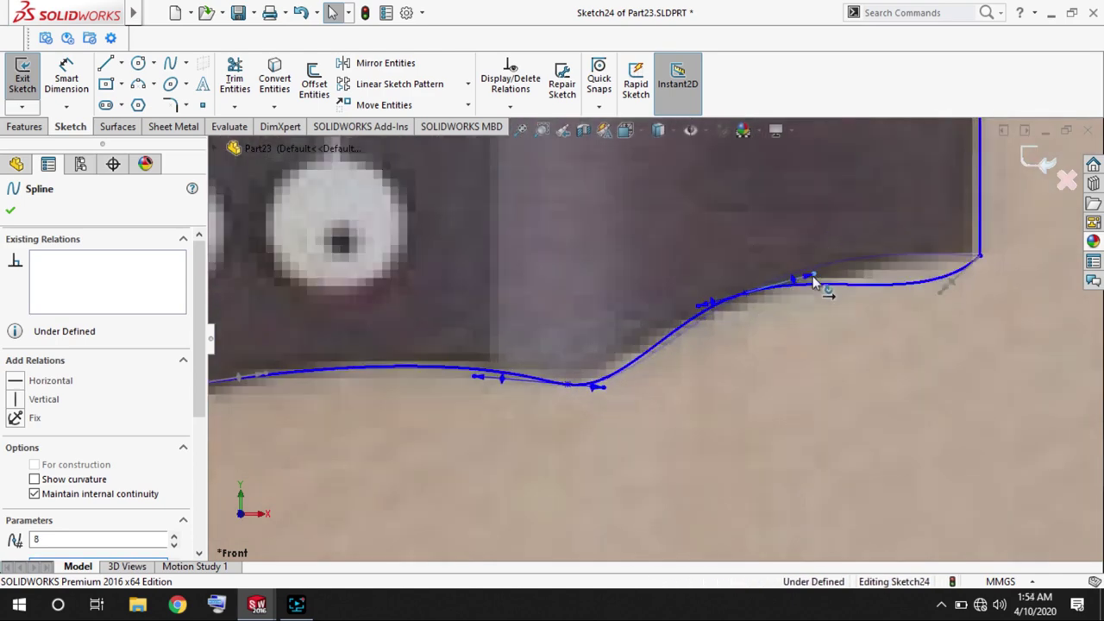
{"action": "key", "text": "ctrl+z"}
{"action": "scroll", "coordinate": [518, 406], "scroll_direction": "down", "scroll_amount": 2}
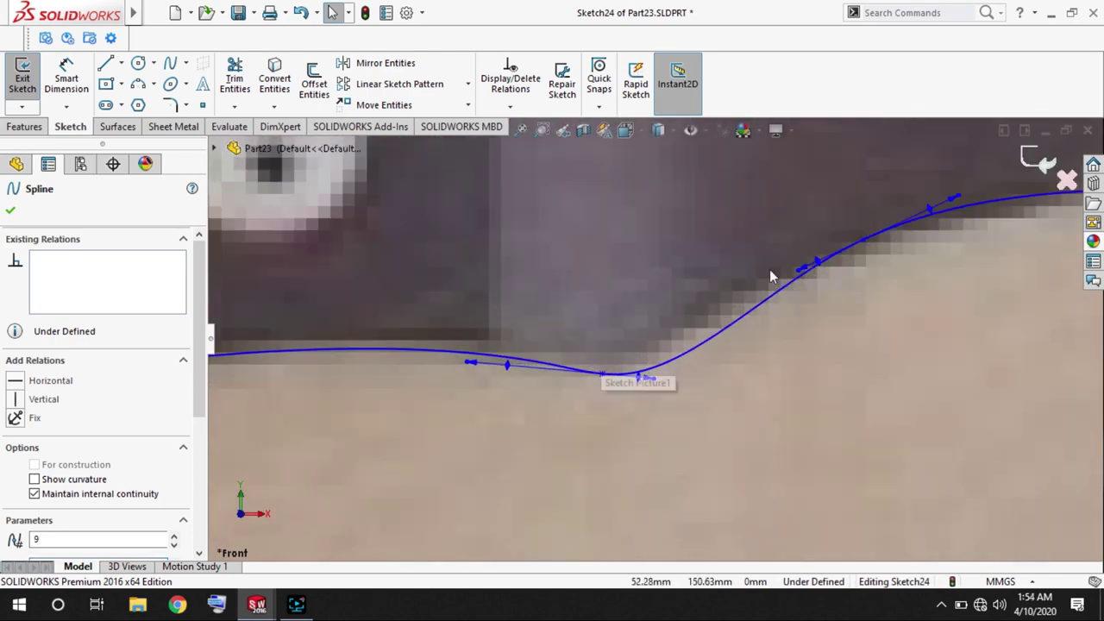
{"action": "left_click_drag", "start_coordinate": [643, 358], "coordinate": [651, 371]}
{"action": "scroll", "coordinate": [651, 371], "scroll_direction": "up", "scroll_amount": 3}
{"action": "scroll", "coordinate": [880, 345], "scroll_direction": "down", "scroll_amount": 2}
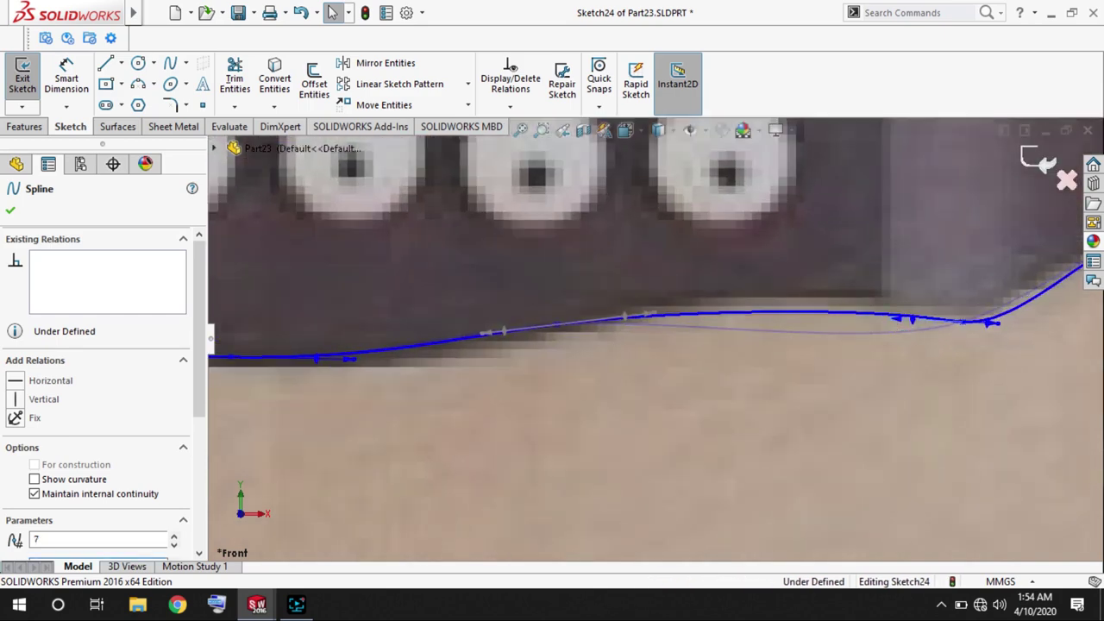
{"action": "scroll", "coordinate": [721, 344], "scroll_direction": "up", "scroll_amount": 1}
{"action": "left_click", "coordinate": [720, 343]}
{"action": "scroll", "coordinate": [508, 334], "scroll_direction": "up", "scroll_amount": 3}
{"action": "scroll", "coordinate": [430, 356], "scroll_direction": "down", "scroll_amount": 2}
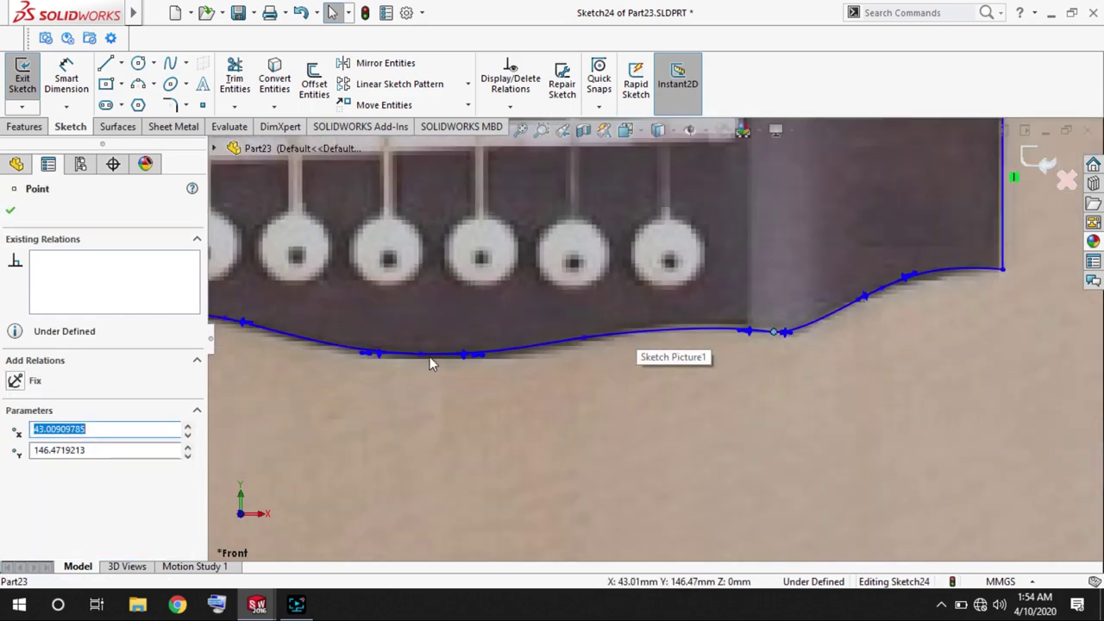
{"action": "scroll", "coordinate": [509, 343], "scroll_direction": "down", "scroll_amount": 1}
{"action": "left_click", "coordinate": [509, 342]}
{"action": "scroll", "coordinate": [891, 328], "scroll_direction": "up", "scroll_amount": 2}
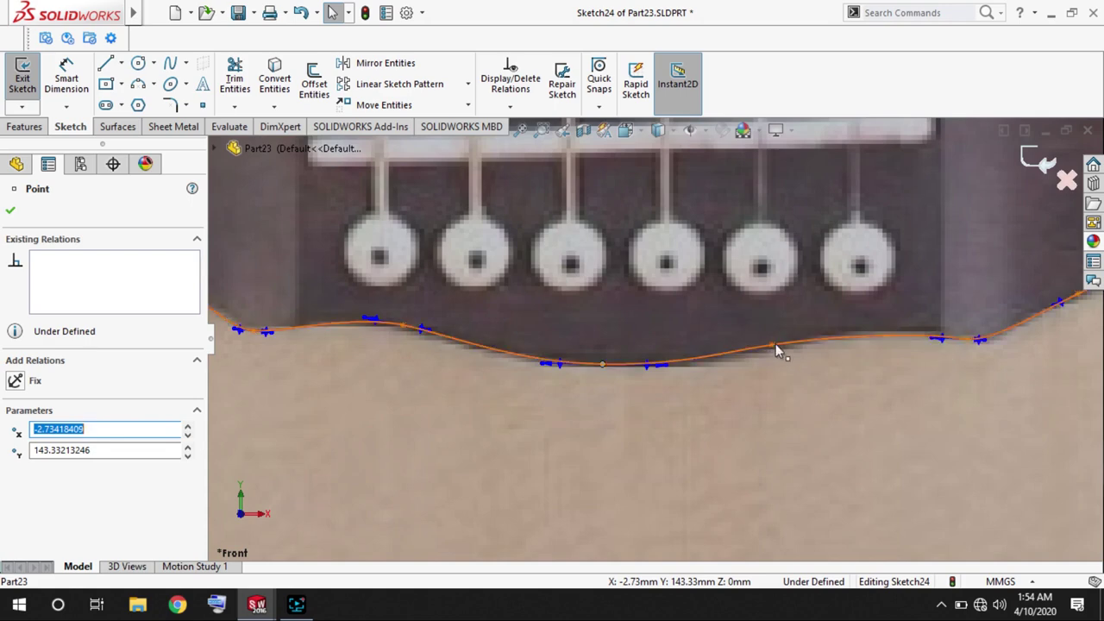
{"action": "left_click", "coordinate": [821, 337]}
{"action": "scroll", "coordinate": [480, 357], "scroll_direction": "up", "scroll_amount": 2}
{"action": "scroll", "coordinate": [459, 322], "scroll_direction": "down", "scroll_amount": 2}
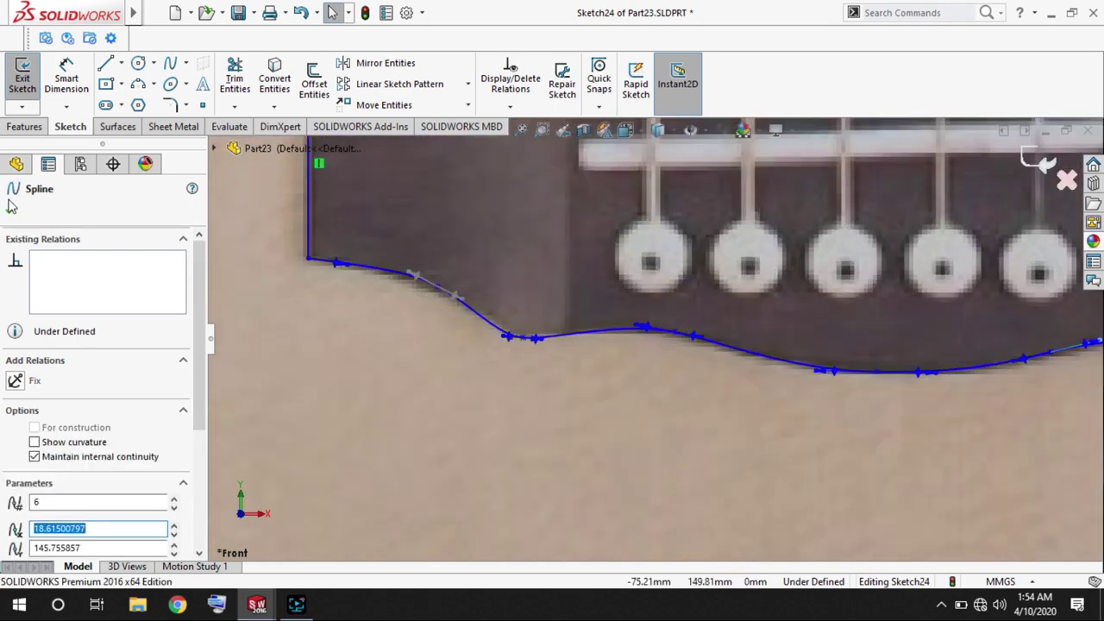
{"action": "key", "text": "Escape"}
{"action": "scroll", "coordinate": [624, 288], "scroll_direction": "up", "scroll_amount": 5}
Extrude the bridge outline 5 mm as a separate, unmerged body.
{"action": "left_click", "coordinate": [29, 80]}
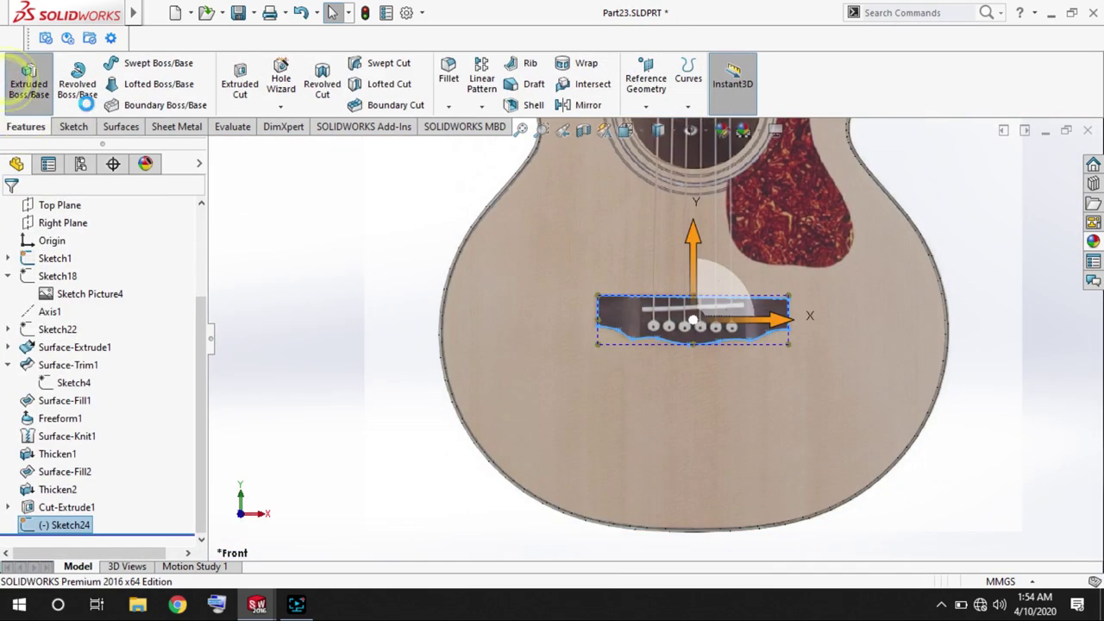
{"action": "left_click", "coordinate": [35, 388]}
{"action": "left_click", "coordinate": [11, 210]}
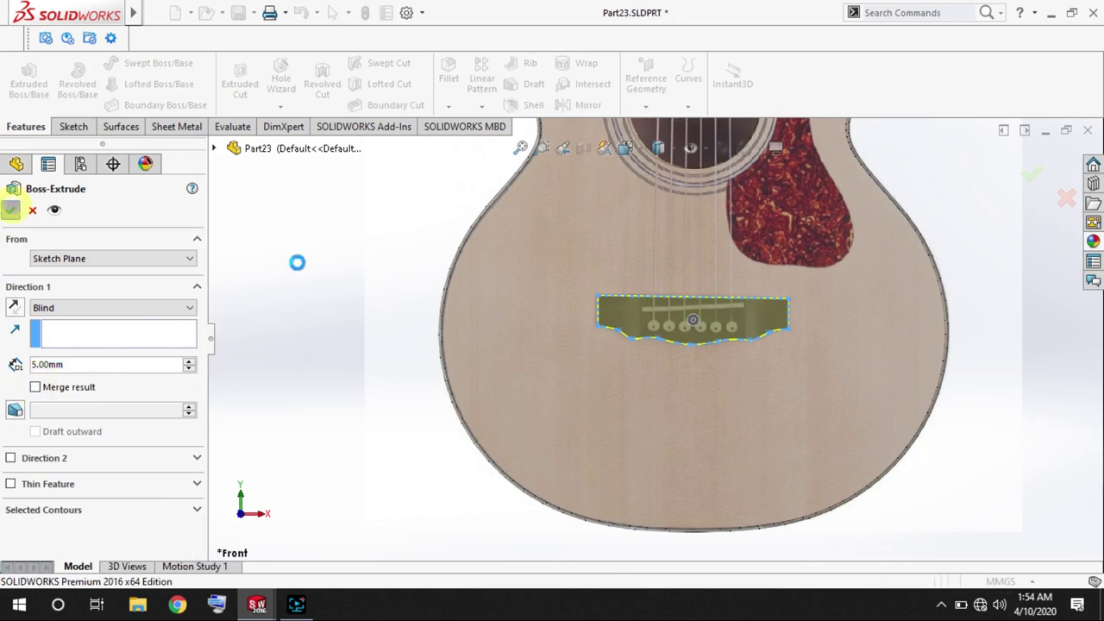
Sketch on the bridge's side face, starting a curve from the end corner to the top corner.
{"action": "scroll", "coordinate": [695, 355], "scroll_direction": "down", "scroll_amount": 5}
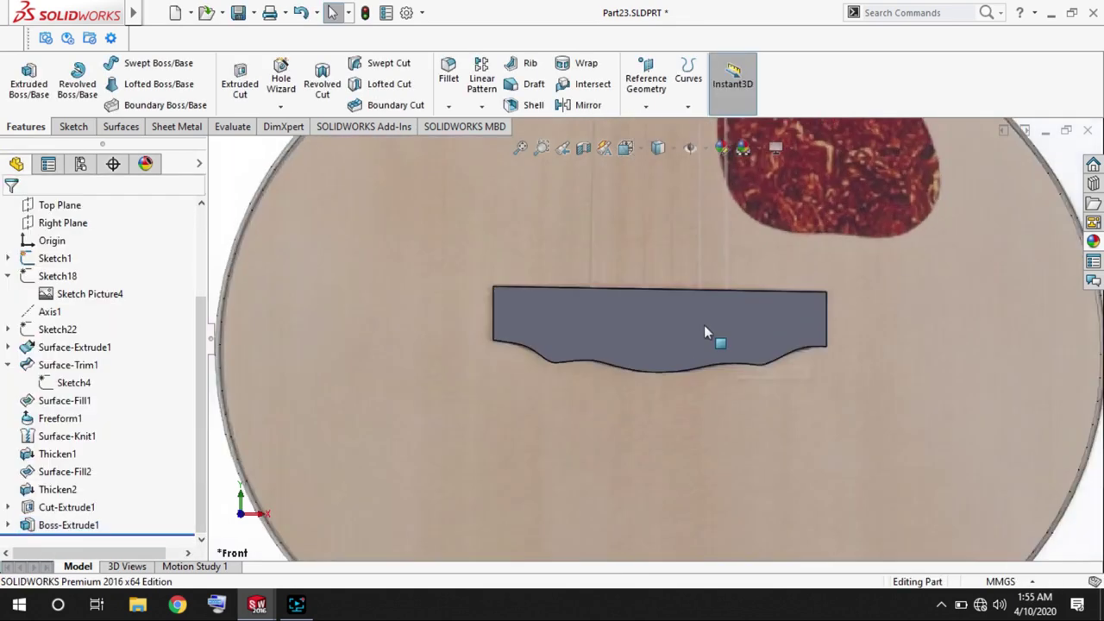
{"action": "mouse_move", "coordinate": [704, 325]}
{"action": "middle_mouse_down"}
{"action": "mouse_move", "coordinate": [598, 366]}
{"action": "mouse_move", "coordinate": [745, 352]}
{"action": "mouse_move", "coordinate": [860, 325]}
{"action": "mouse_move", "coordinate": [795, 381]}
{"action": "middle_mouse_up"}
{"action": "left_click", "coordinate": [809, 385]}
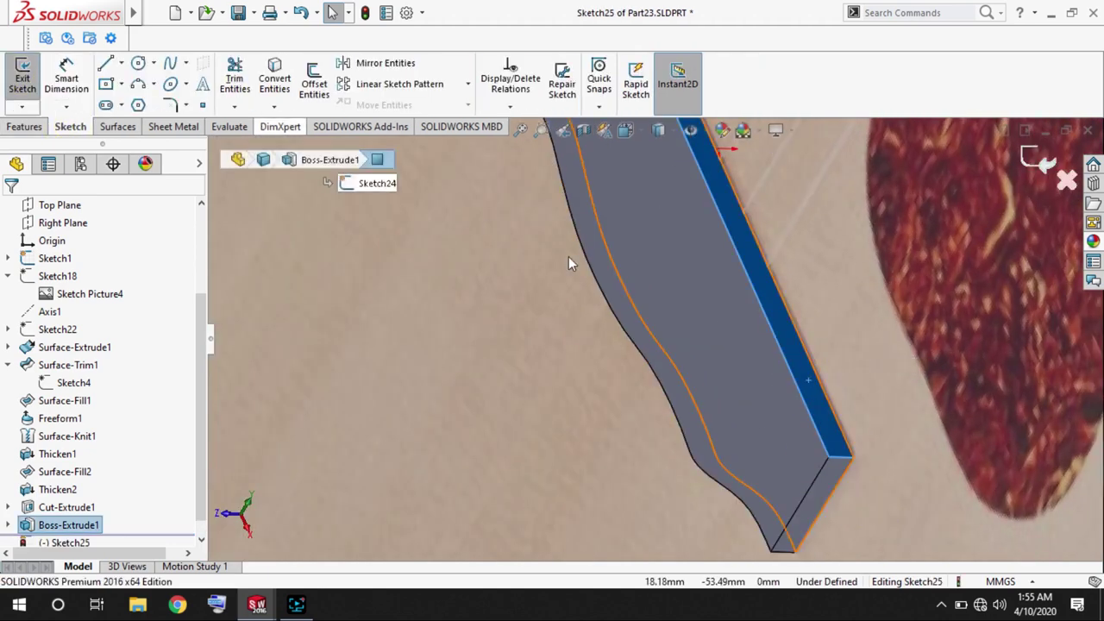
{"action": "middle_click_drag", "start_coordinate": [333, 370], "coordinate": [639, 252]}
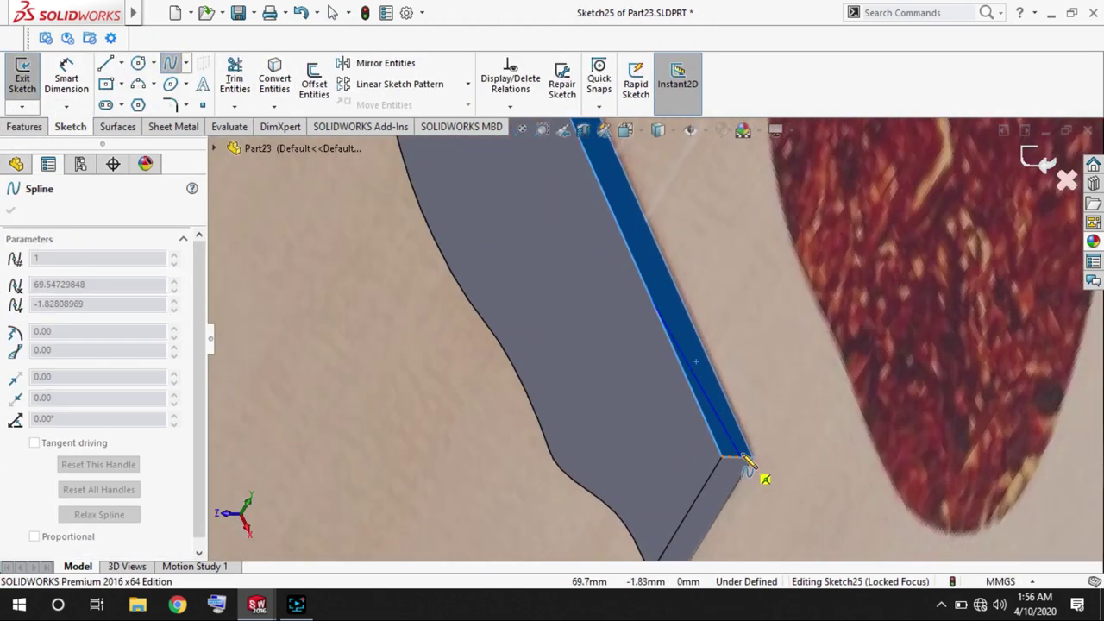
{"action": "scroll", "coordinate": [742, 457], "scroll_direction": "down", "scroll_amount": 3}
{"action": "left_click", "coordinate": [715, 444]}
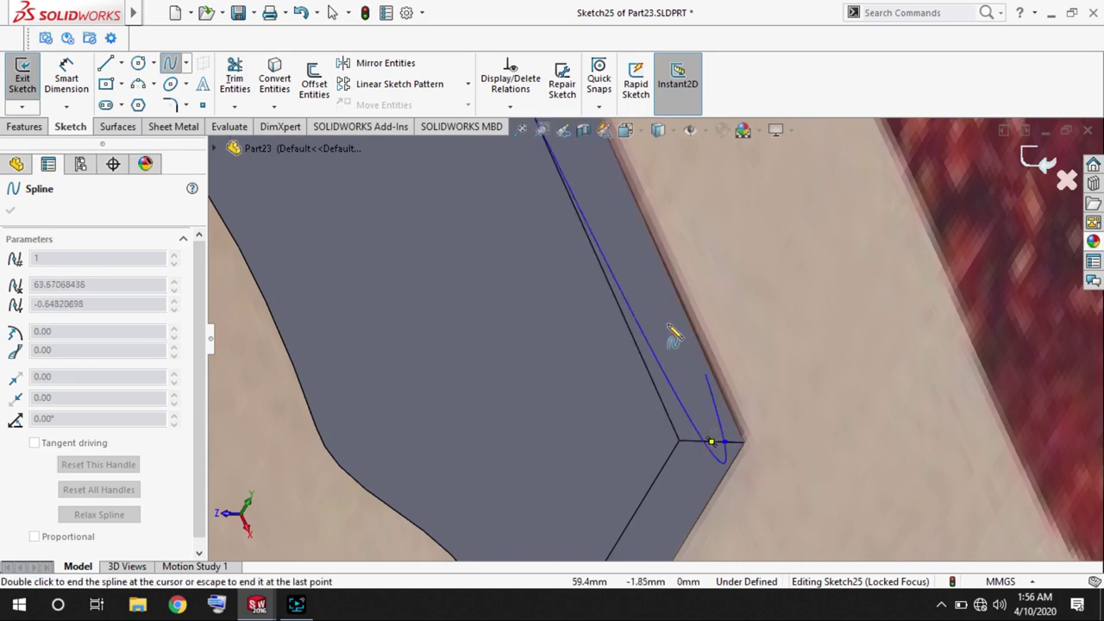
{"action": "scroll", "coordinate": [617, 234], "scroll_direction": "up", "scroll_amount": 4}
{"action": "scroll", "coordinate": [617, 235], "scroll_direction": "down", "scroll_amount": 3}
{"action": "left_click", "coordinate": [601, 189]}
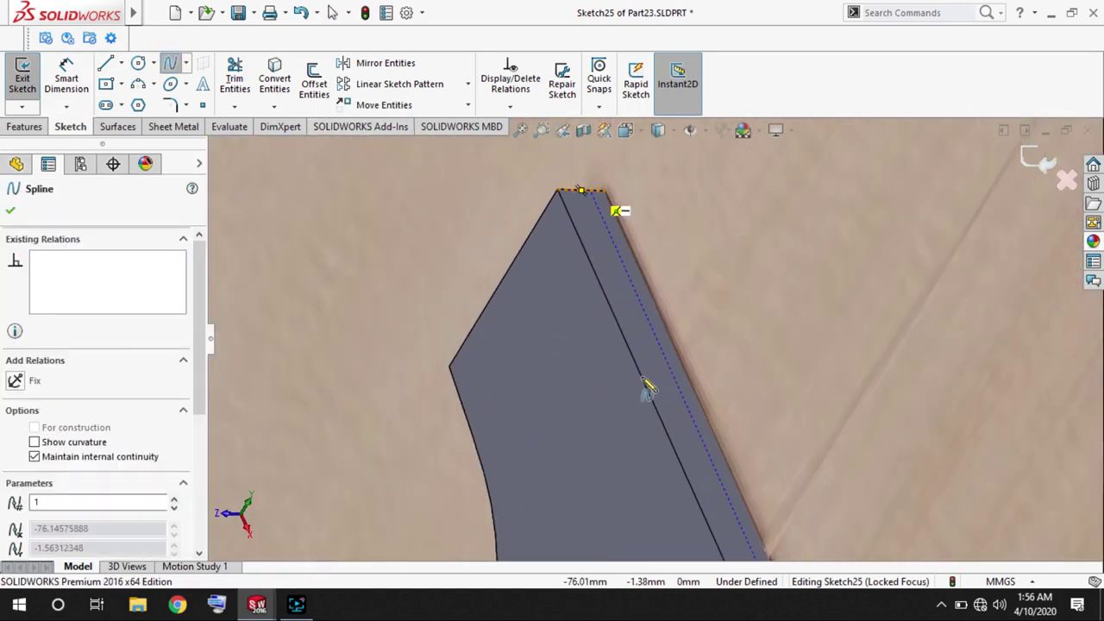
{"action": "scroll", "coordinate": [646, 388], "scroll_direction": "up", "scroll_amount": 5}
Make the bridge block transparent and finish the curves along its top edge to both ends.
{"action": "right_click", "coordinate": [68, 507]}
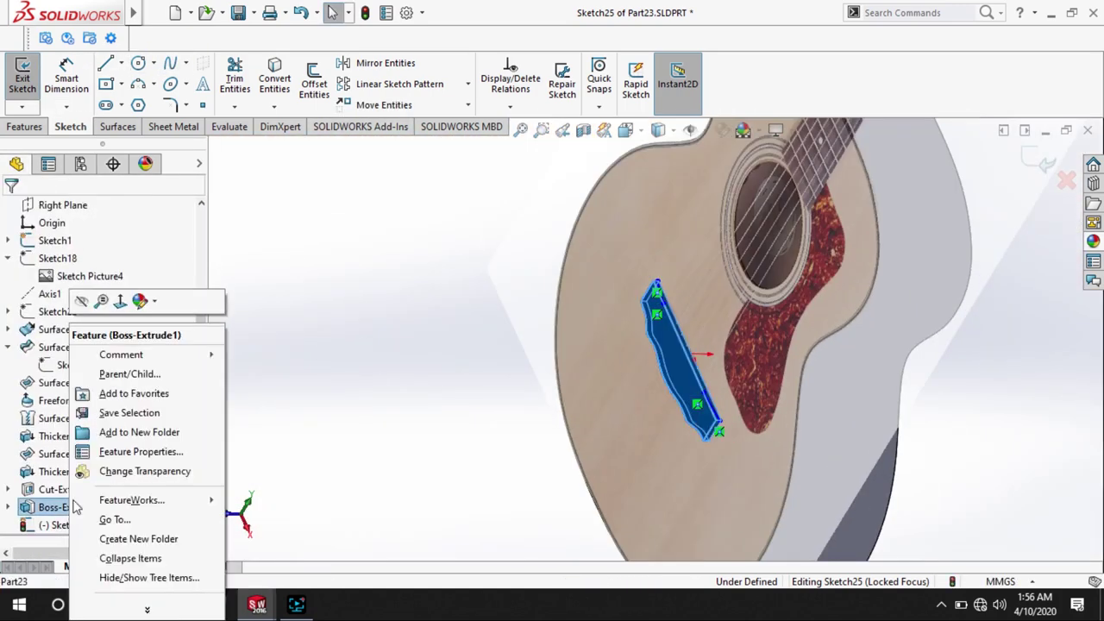
{"action": "left_click", "coordinate": [167, 468]}
{"action": "key", "text": "ctrl+1"}
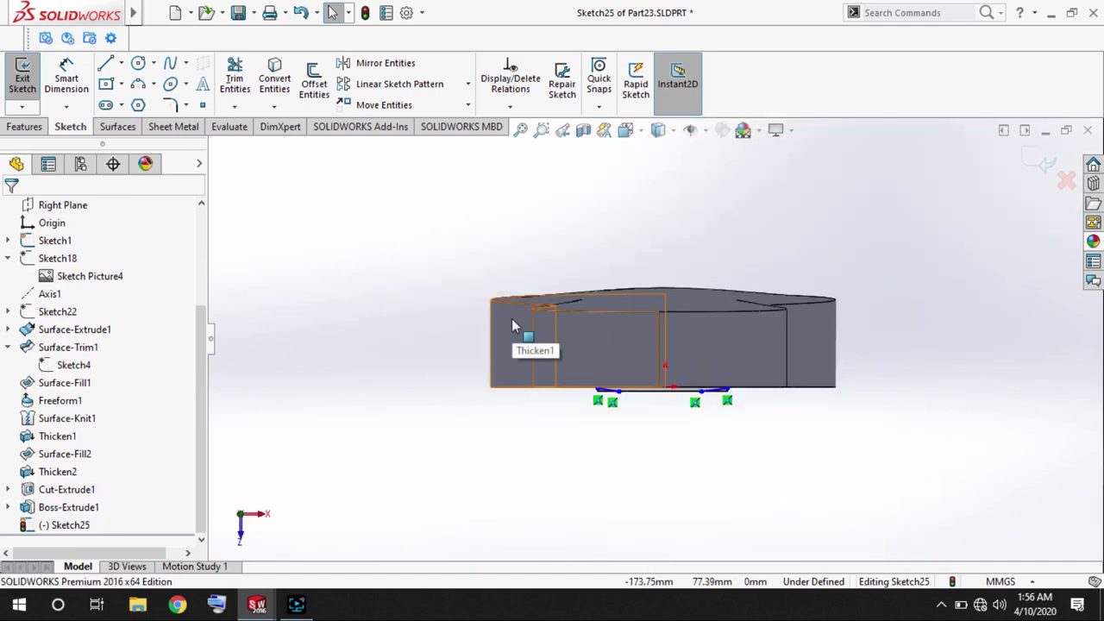
{"action": "scroll", "coordinate": [657, 411], "scroll_direction": "down", "scroll_amount": 4}
{"action": "scroll", "coordinate": [649, 302], "scroll_direction": "down", "scroll_amount": 2}
{"action": "double_click", "coordinate": [648, 302]}
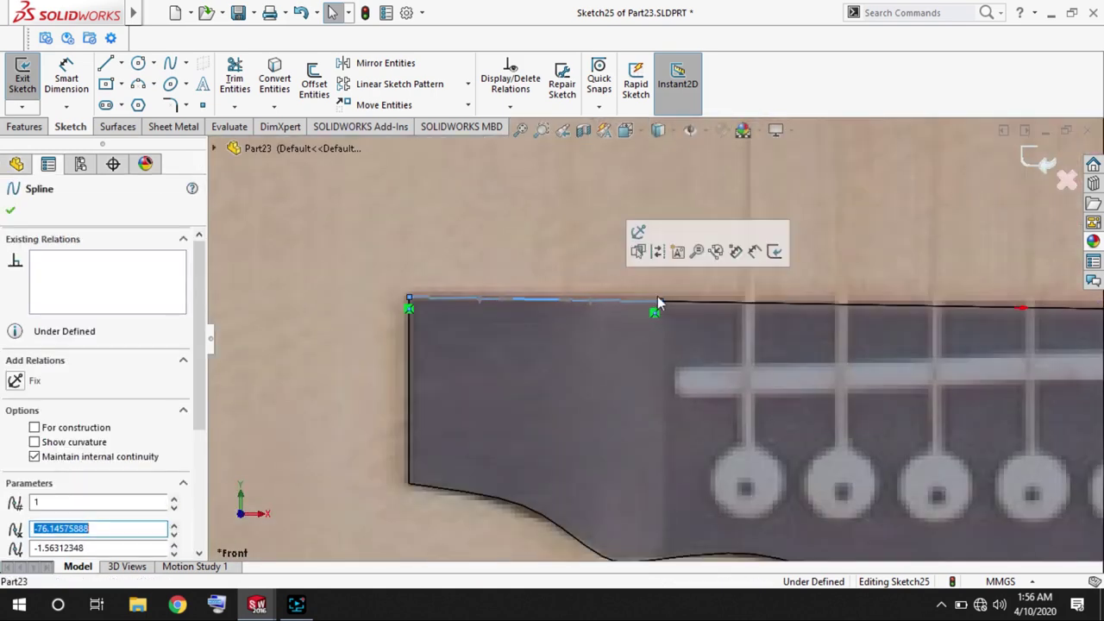
{"action": "scroll", "coordinate": [912, 345], "scroll_direction": "up", "scroll_amount": 2}
{"action": "double_click", "coordinate": [908, 335]}
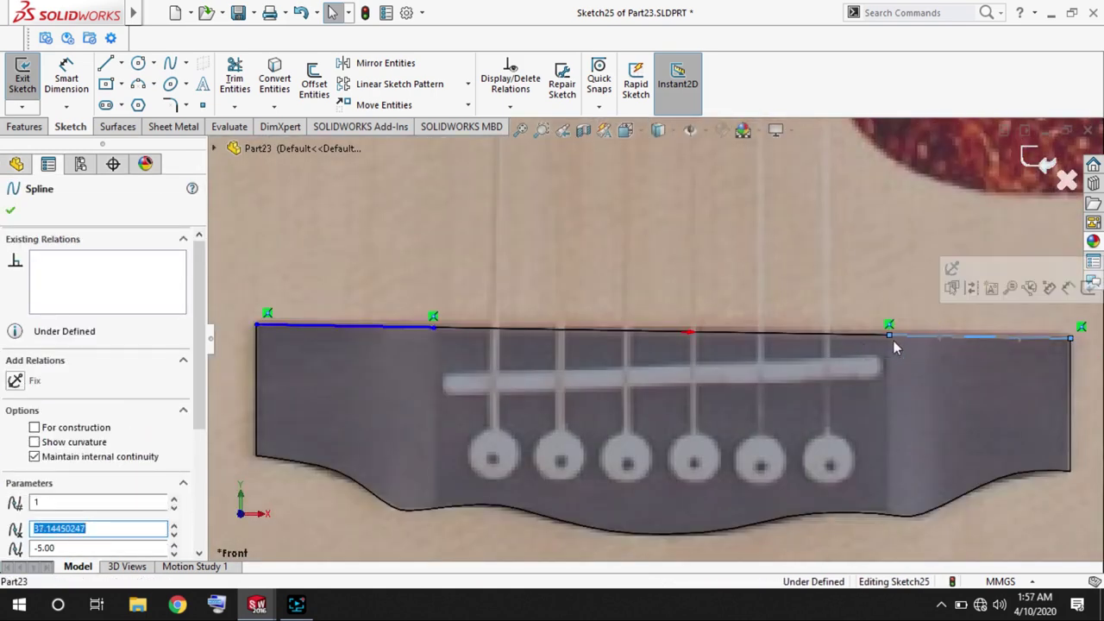
{"action": "scroll", "coordinate": [614, 300], "scroll_direction": "up", "scroll_amount": 3}
Adjust the shape of the end curve on the bridge.
{"action": "middle_click_drag", "start_coordinate": [614, 300], "coordinate": [598, 331]}
{"action": "scroll", "coordinate": [598, 331], "scroll_direction": "down", "scroll_amount": 3}
{"action": "scroll", "coordinate": [599, 336], "scroll_direction": "down", "scroll_amount": 3}
{"action": "left_click", "coordinate": [562, 299]}
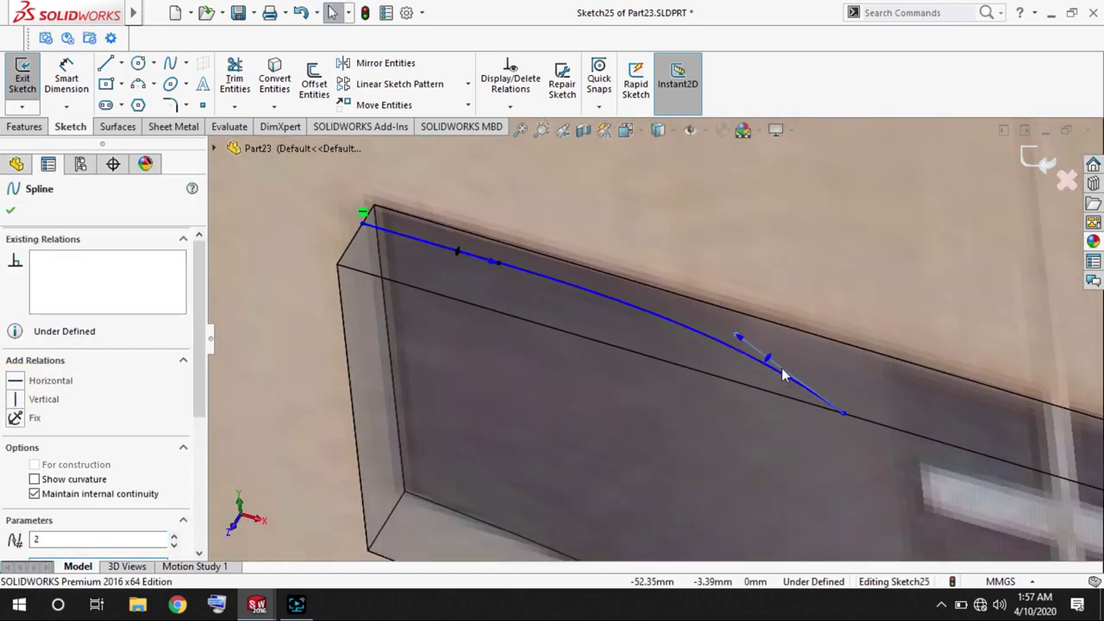
{"action": "scroll", "coordinate": [913, 440], "scroll_direction": "up", "scroll_amount": 3}
{"action": "scroll", "coordinate": [913, 440], "scroll_direction": "down", "scroll_amount": 3}
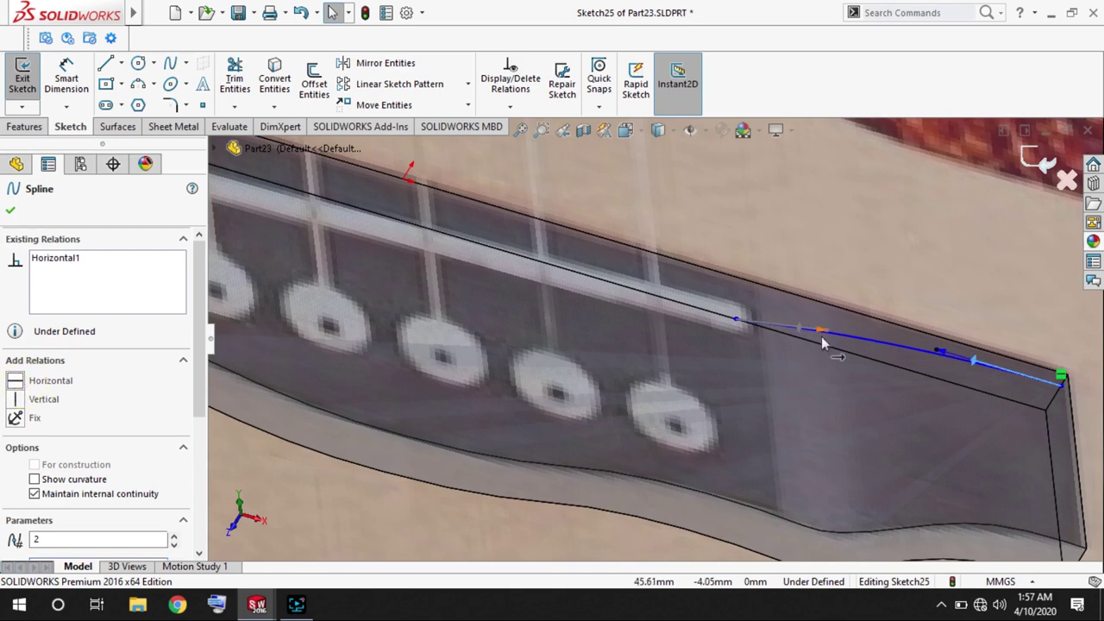
{"action": "scroll", "coordinate": [811, 326], "scroll_direction": "down", "scroll_amount": 2}
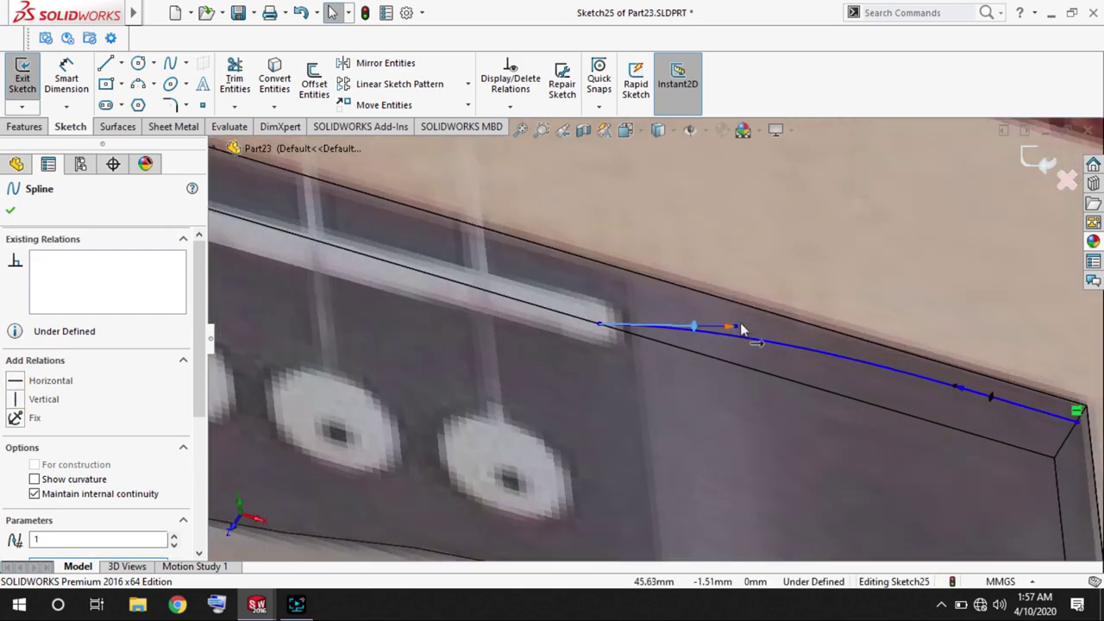
{"action": "scroll", "coordinate": [716, 323], "scroll_direction": "up", "scroll_amount": 4}
Draw lines closing the wedge profiles from the curve ends beside the bridge.
{"action": "left_click", "coordinate": [105, 63]}
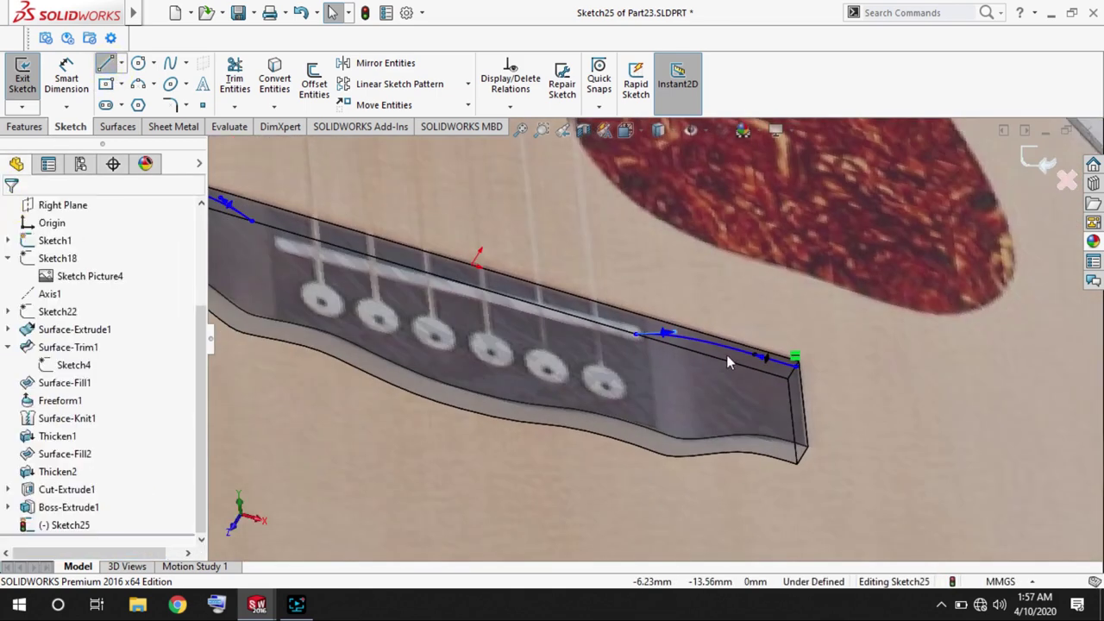
{"action": "scroll", "coordinate": [630, 331], "scroll_direction": "down", "scroll_amount": 2}
{"action": "left_click", "coordinate": [630, 330]}
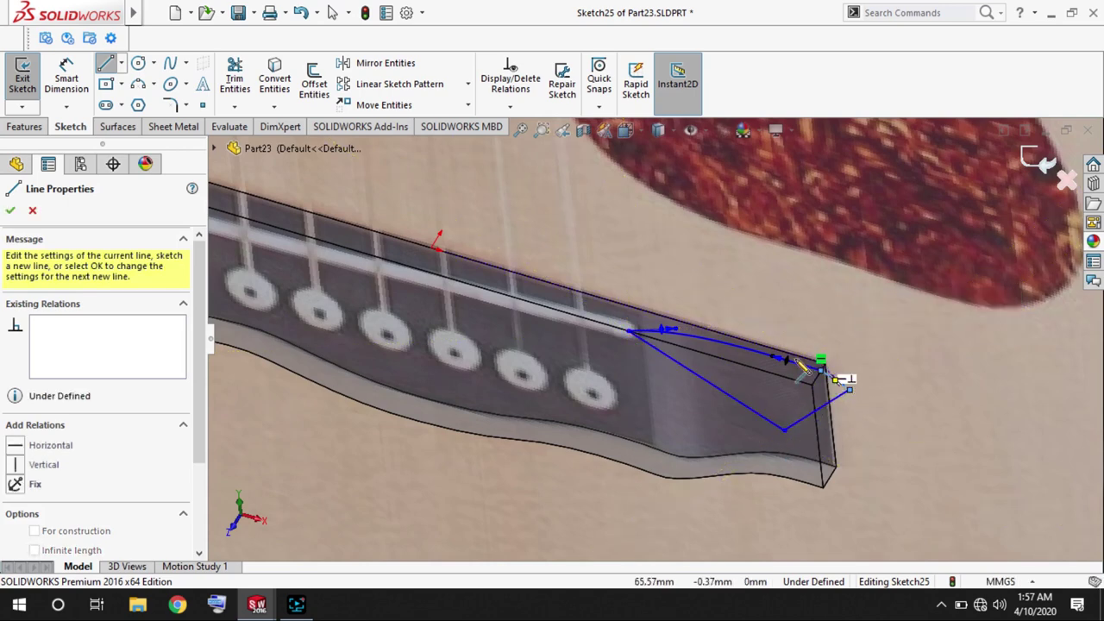
{"action": "key", "text": "Escape"}
{"action": "scroll", "coordinate": [421, 297], "scroll_direction": "up", "scroll_amount": 3}
{"action": "scroll", "coordinate": [421, 296], "scroll_direction": "down", "scroll_amount": 5}
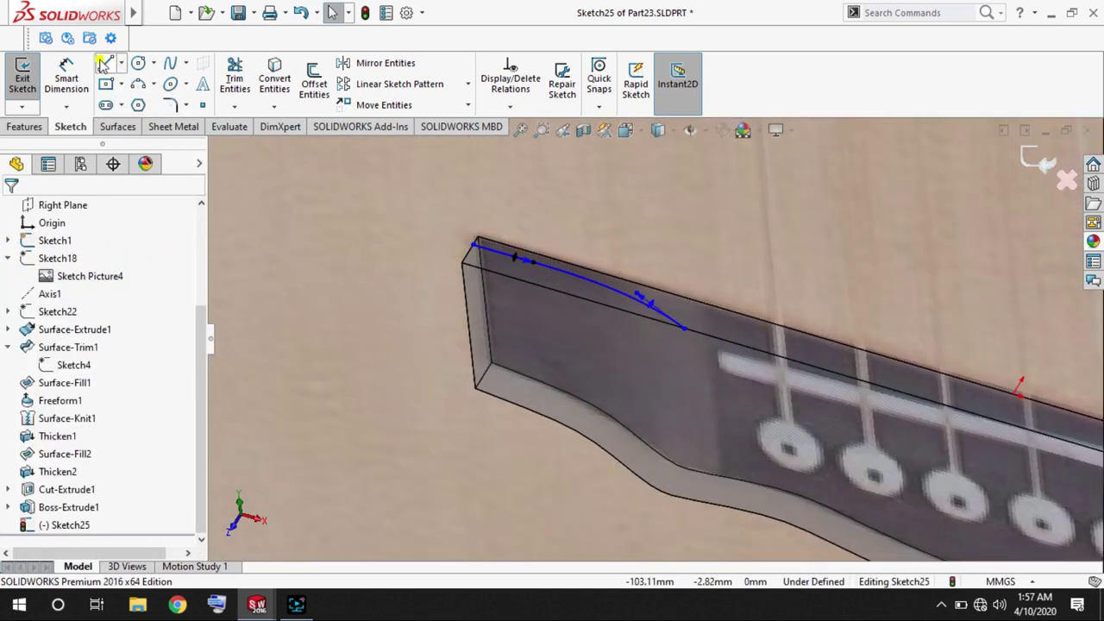
{"action": "left_click", "coordinate": [101, 66]}
{"action": "left_click", "coordinate": [473, 245]}
{"action": "left_click", "coordinate": [404, 278]}
{"action": "left_click", "coordinate": [683, 328]}
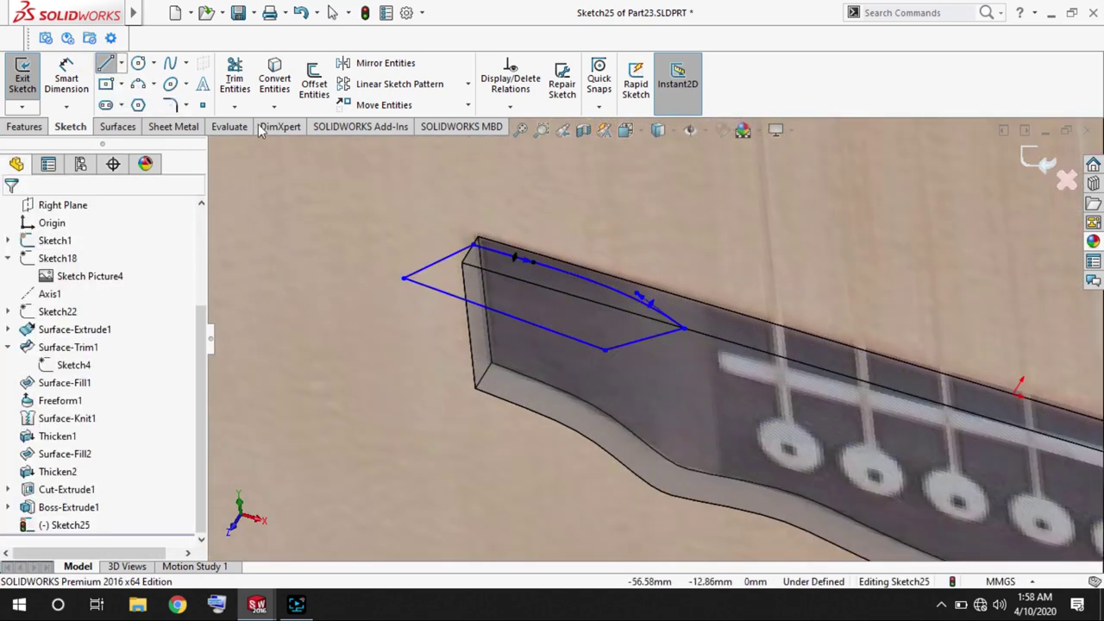
Cut the wedge profiles 25 mm through the bridge ends.
{"action": "left_click", "coordinate": [24, 126]}
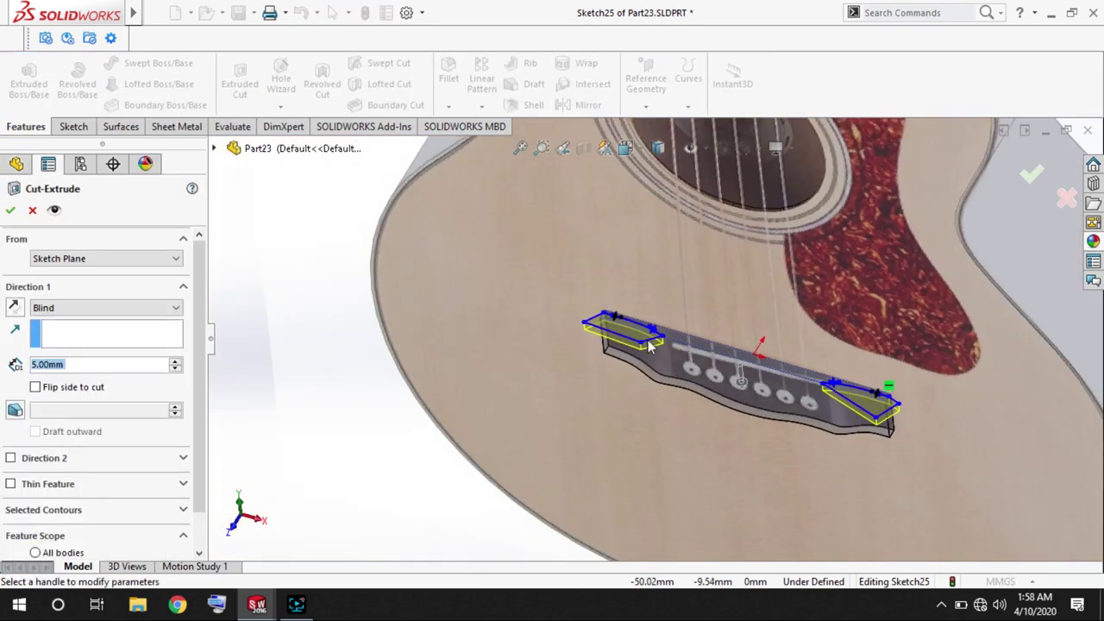
{"action": "left_click", "coordinate": [175, 362]}
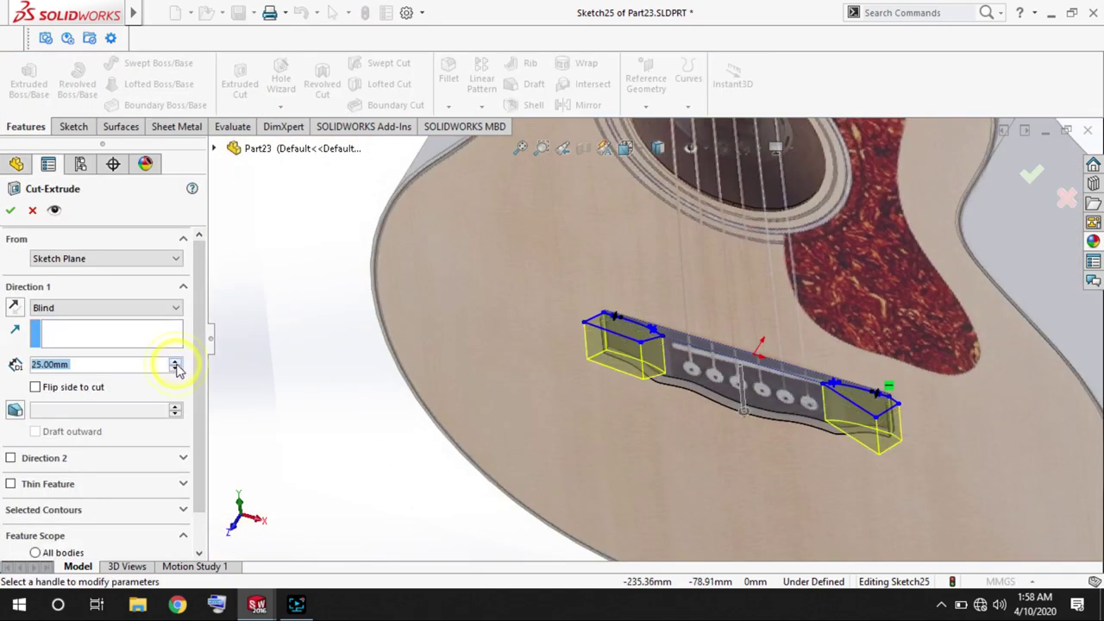
{"action": "key", "text": "Return"}
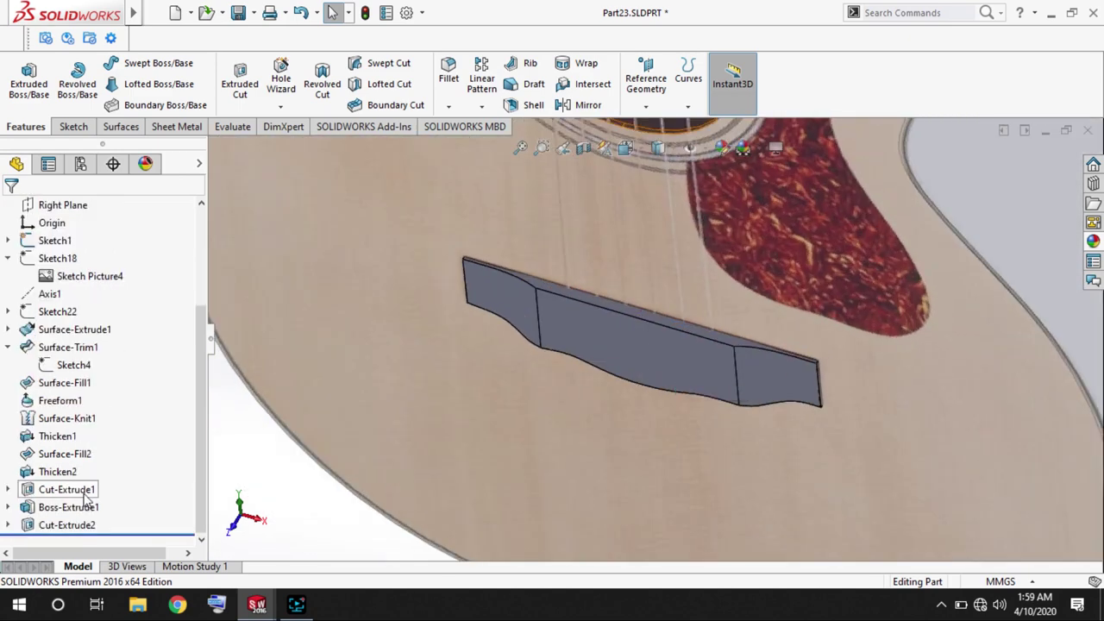
Open a sketch on the bridge's top face, viewed normal to it.
{"action": "left_click", "coordinate": [78, 507]}
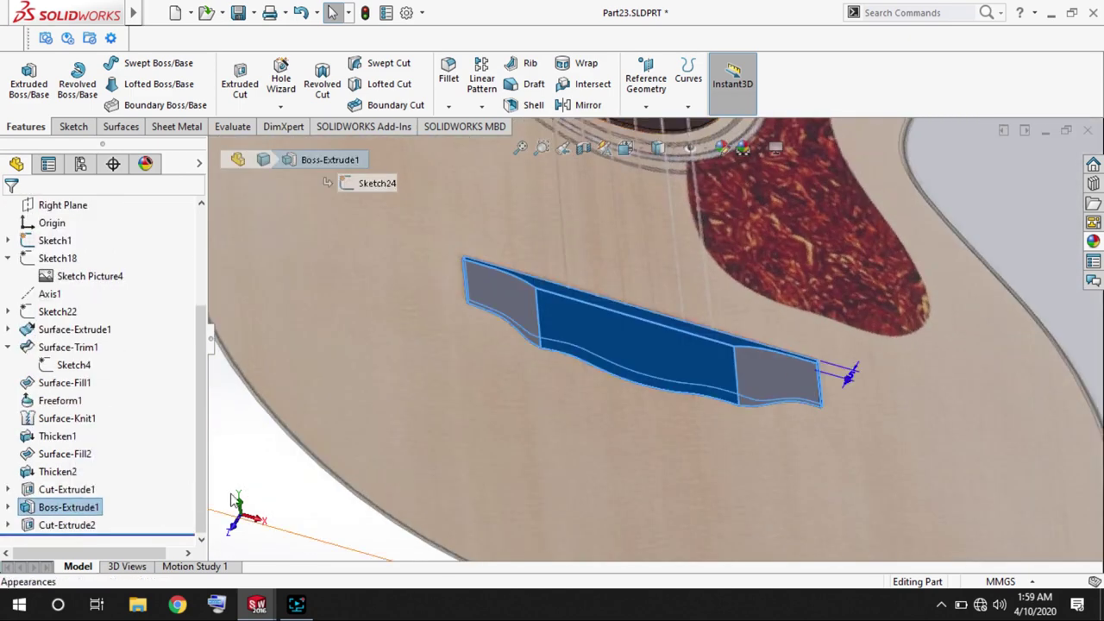
{"action": "left_click", "coordinate": [638, 354]}
{"action": "left_click", "coordinate": [74, 126]}
{"action": "left_click", "coordinate": [23, 81]}
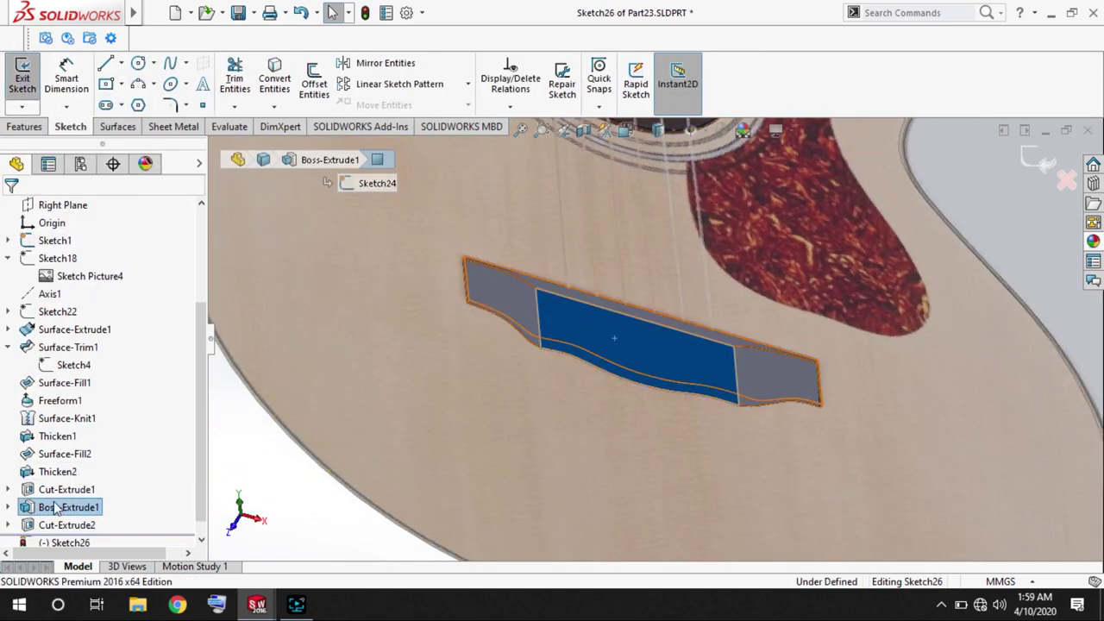
{"action": "left_click", "coordinate": [138, 63]}
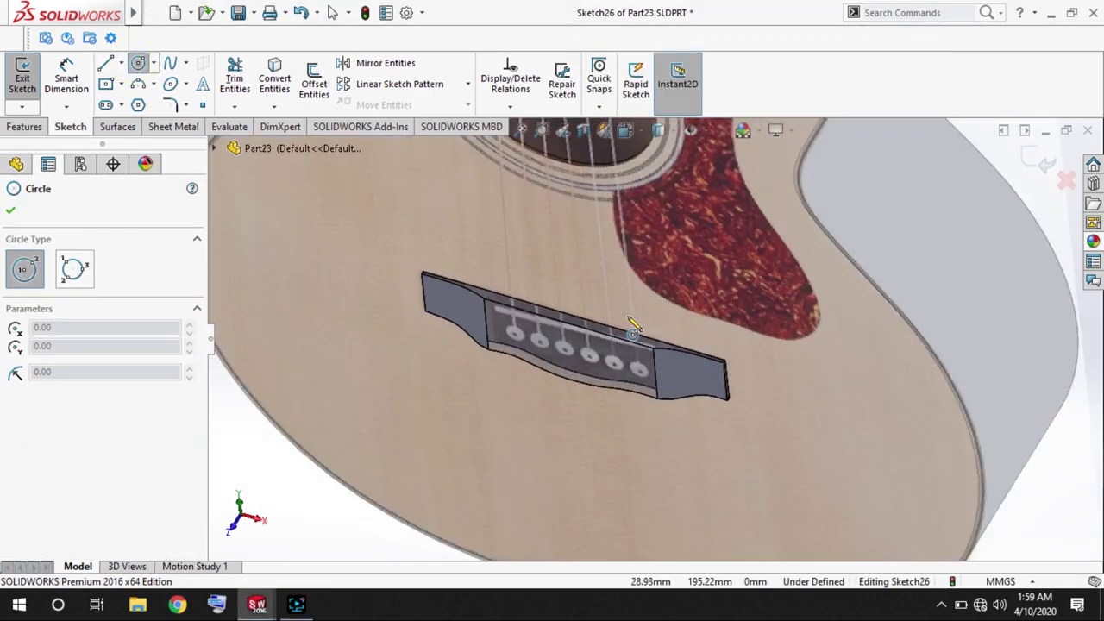
{"action": "key", "text": "ctrl+8"}
{"action": "scroll", "coordinate": [379, 302], "scroll_direction": "up", "scroll_amount": 10}
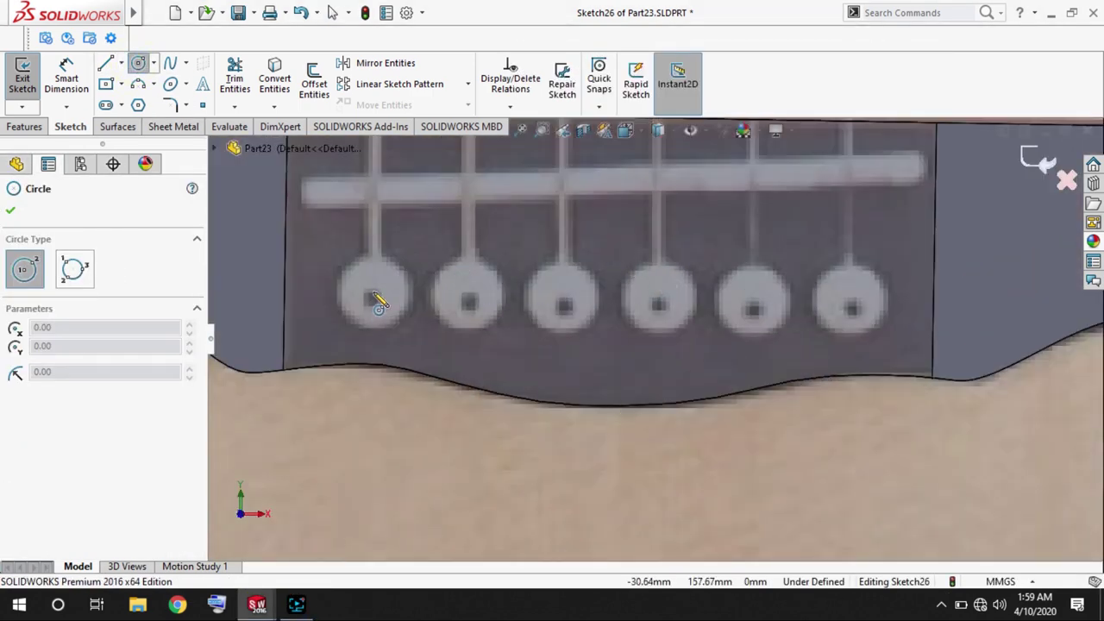
Draw a 4 mm circle on the first pin and pattern it six times at 12 mm spacing.
{"action": "left_click", "coordinate": [374, 296]}
{"action": "left_click", "coordinate": [388, 308]}
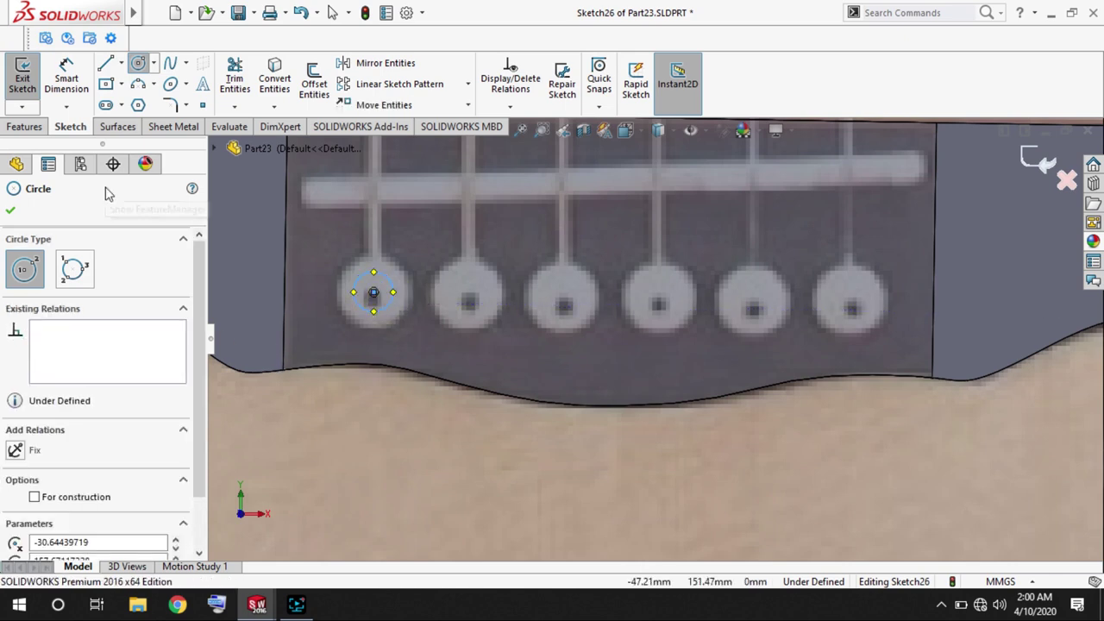
{"action": "right_click_drag", "start_coordinate": [371, 293], "coordinate": [370, 259]}
{"action": "left_click", "coordinate": [373, 315]}
{"action": "left_click", "coordinate": [331, 352]}
{"action": "key", "text": "Return"}
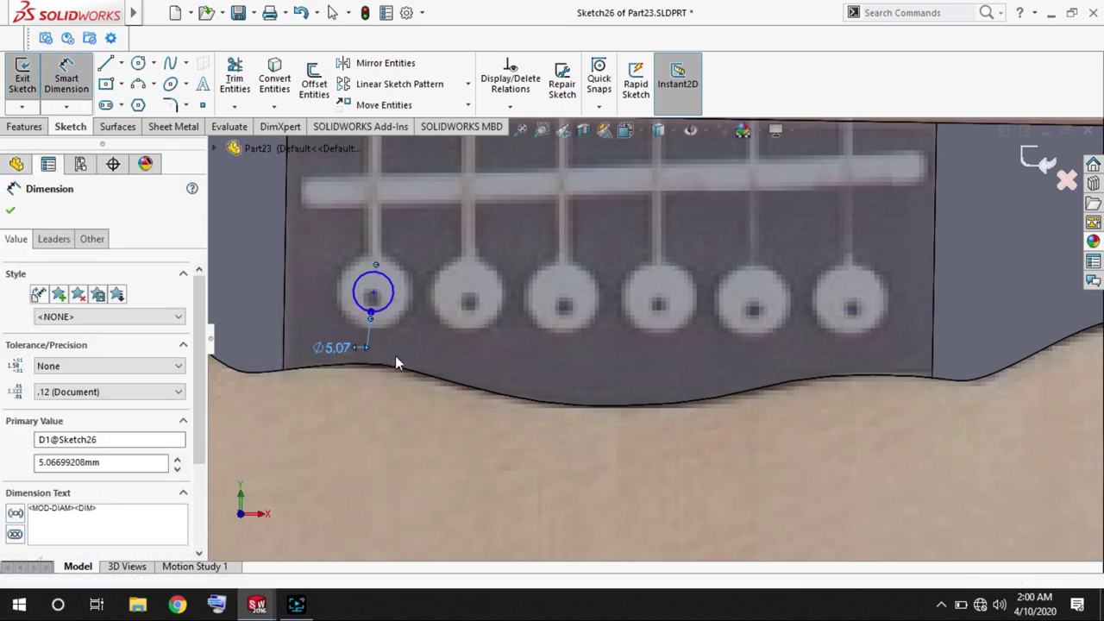
{"action": "left_click", "coordinate": [9, 212]}
{"action": "left_click", "coordinate": [400, 83]}
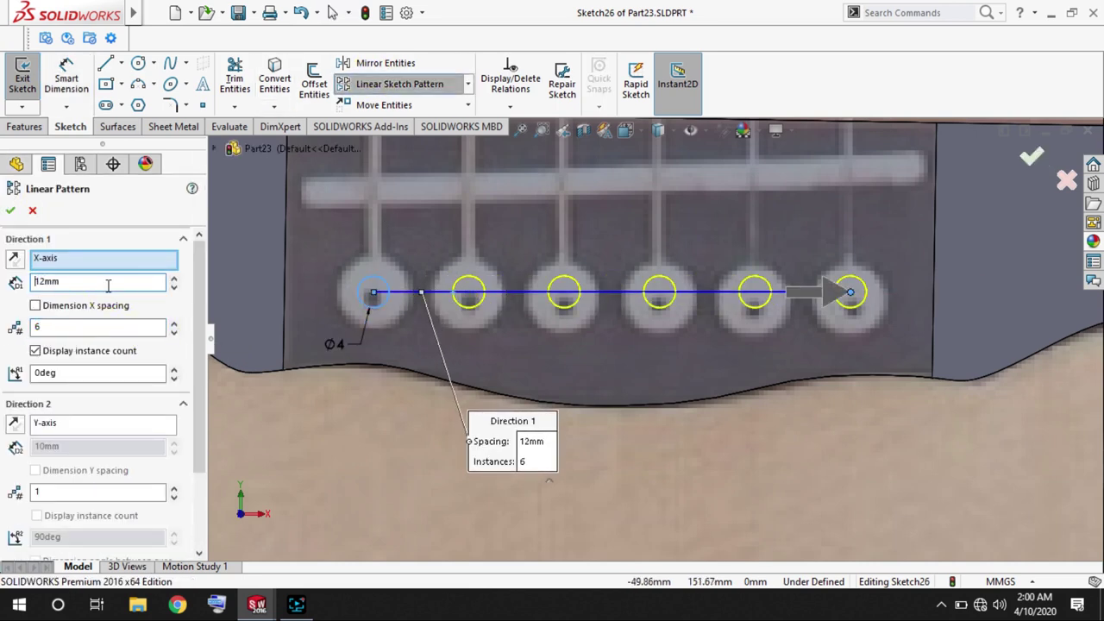
{"action": "left_click", "coordinate": [11, 212]}
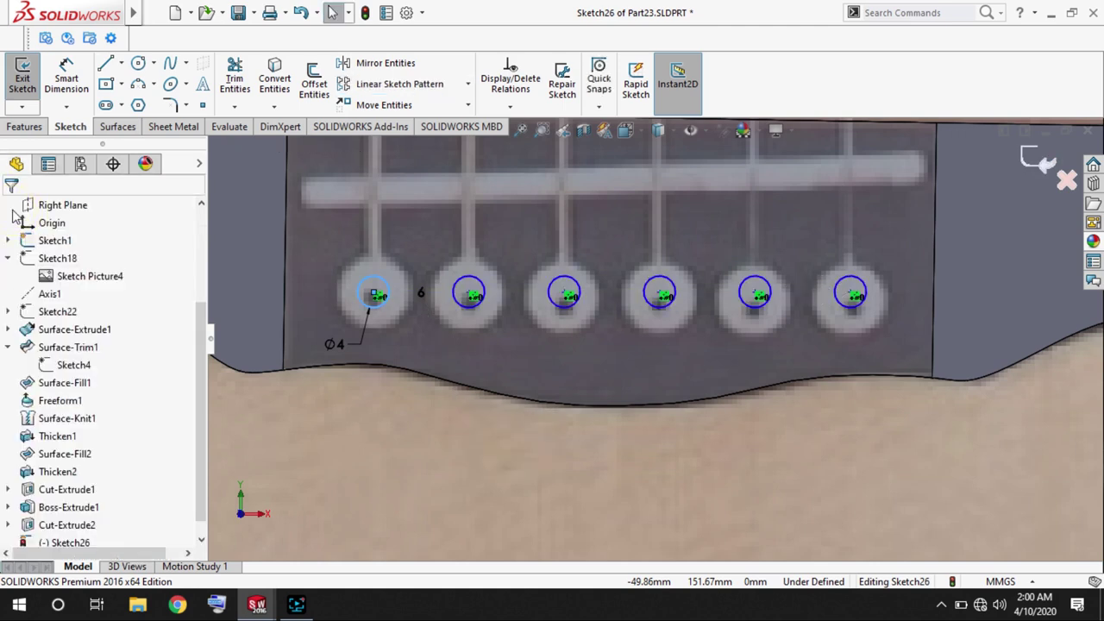
Extrude the six pin circles 0.5 mm from the bridge face.
{"action": "left_click", "coordinate": [25, 127]}
{"action": "left_click", "coordinate": [26, 82]}
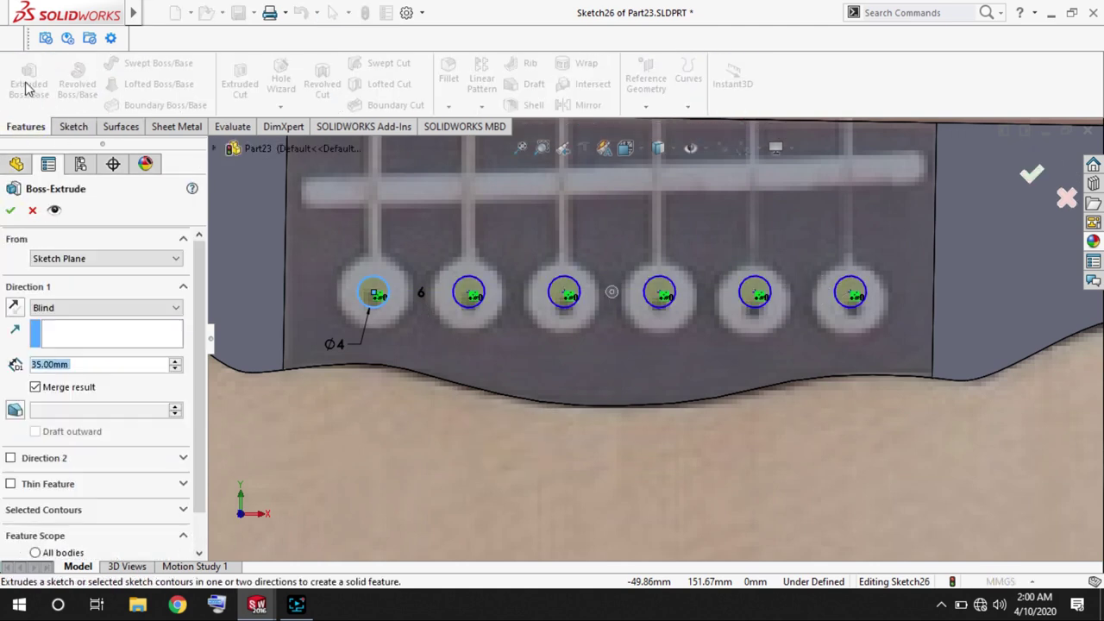
{"action": "type", "text": "0.5"}
{"action": "key", "text": "Return"}
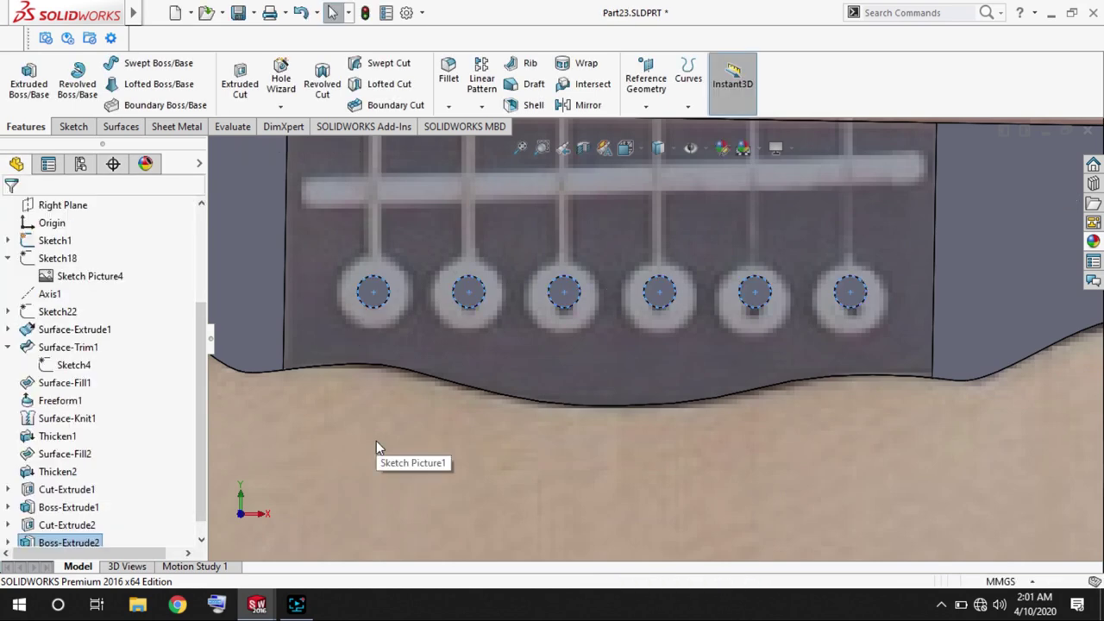
{"action": "middle_click_drag", "start_coordinate": [377, 444], "coordinate": [338, 338]}
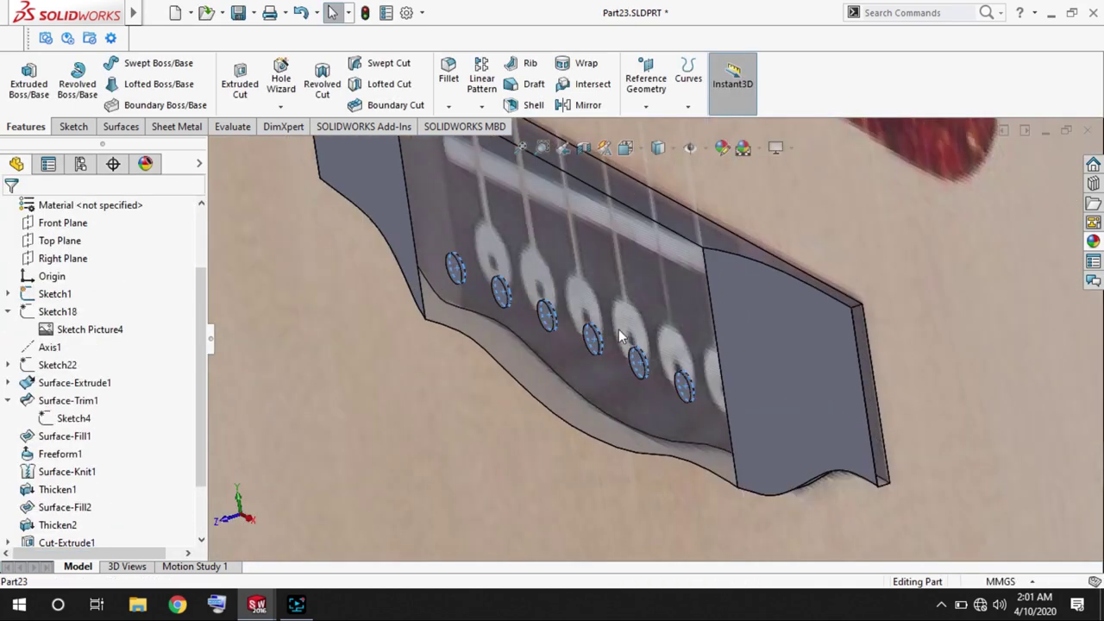
Sketch a circle on the first bridge pin and dimension it to 8.4 mm diameter.
{"action": "left_click", "coordinate": [580, 317]}
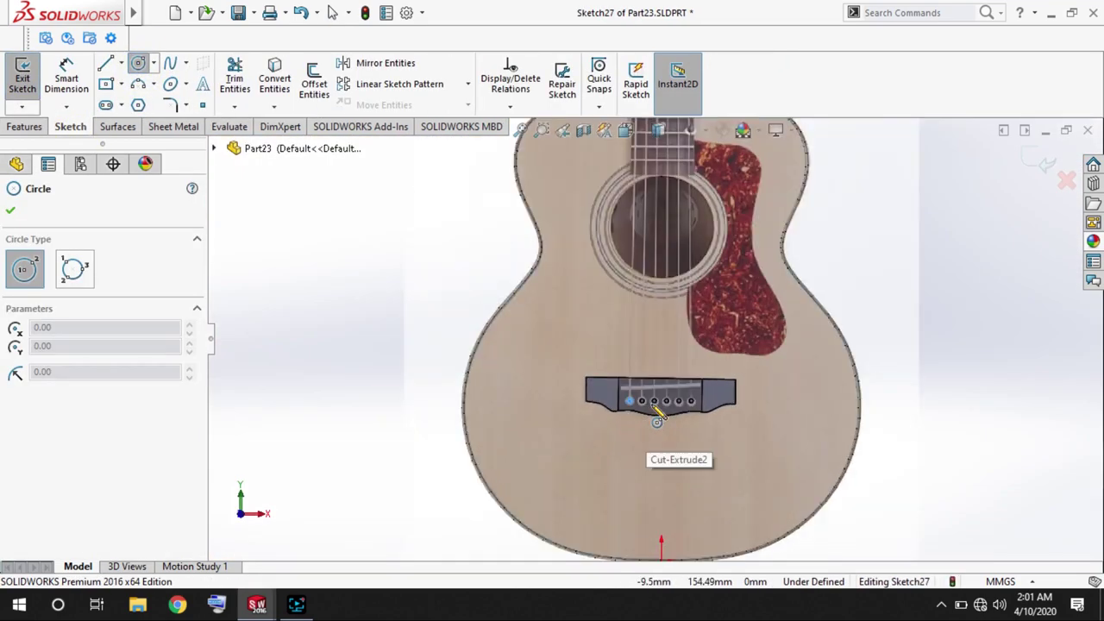
{"action": "scroll", "coordinate": [643, 423], "scroll_direction": "down", "scroll_amount": 10}
{"action": "scroll", "coordinate": [625, 366], "scroll_direction": "down", "scroll_amount": 3}
{"action": "left_click", "coordinate": [613, 345]}
{"action": "left_click", "coordinate": [659, 379]}
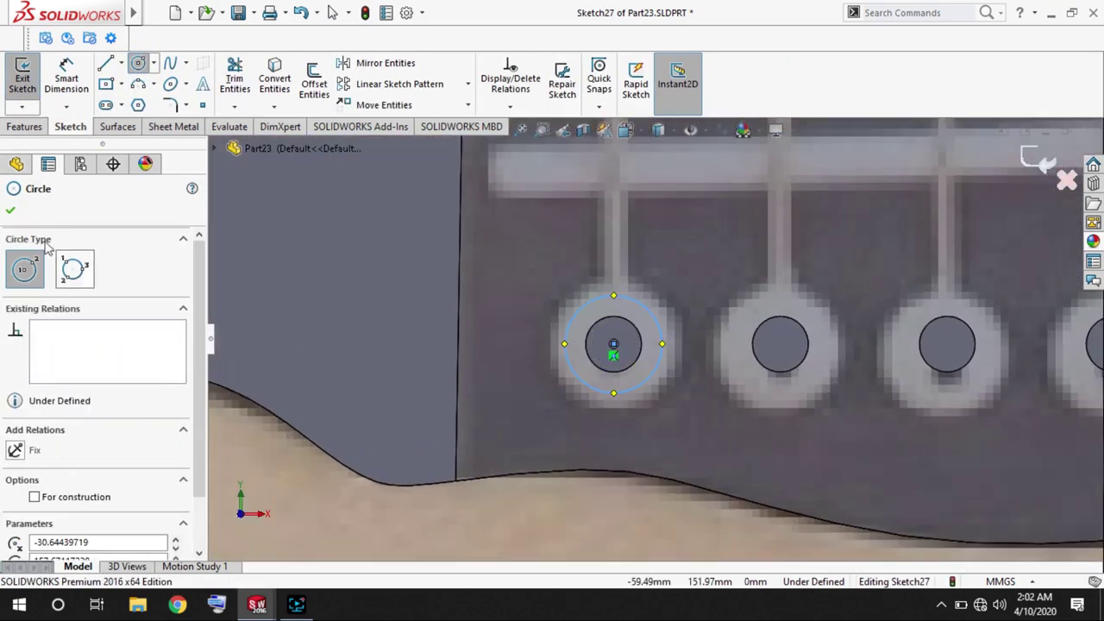
{"action": "right_click_drag", "start_coordinate": [661, 389], "coordinate": [661, 354]}
{"action": "left_click", "coordinate": [649, 379]}
{"action": "left_click", "coordinate": [781, 436]}
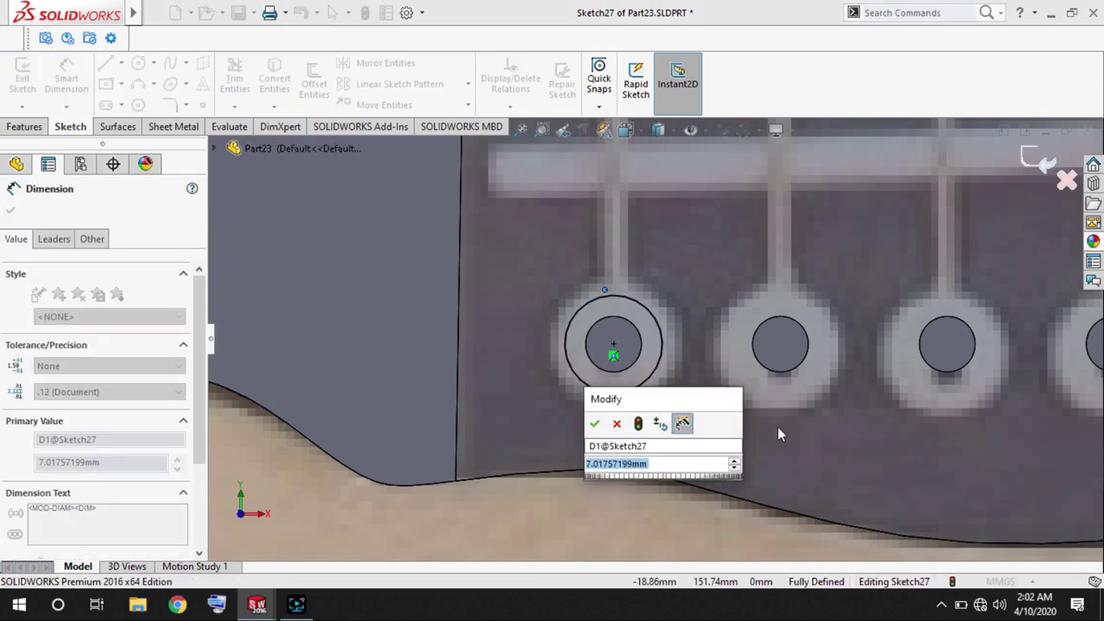
{"action": "type", "text": "8.4"}
{"action": "key", "text": "Return"}
{"action": "scroll", "coordinate": [938, 317], "scroll_direction": "up", "scroll_amount": 2}
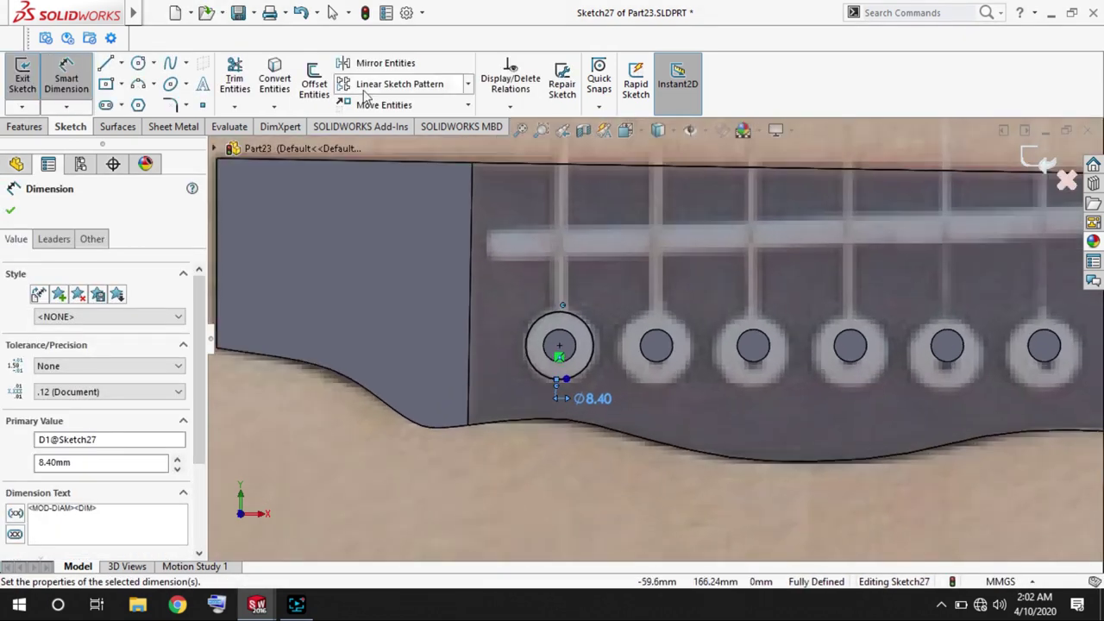
Pattern the circle into a row of six spaced 12 mm apart.
{"action": "left_click", "coordinate": [399, 83]}
{"action": "left_click", "coordinate": [549, 343]}
{"action": "left_click", "coordinate": [82, 283]}
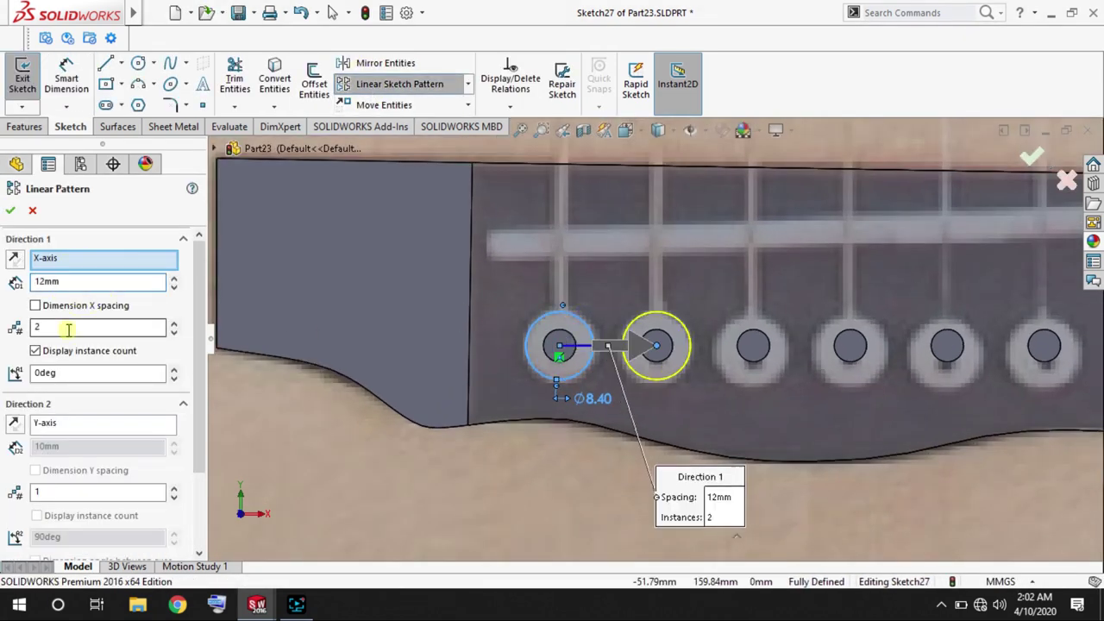
{"action": "left_click", "coordinate": [10, 210]}
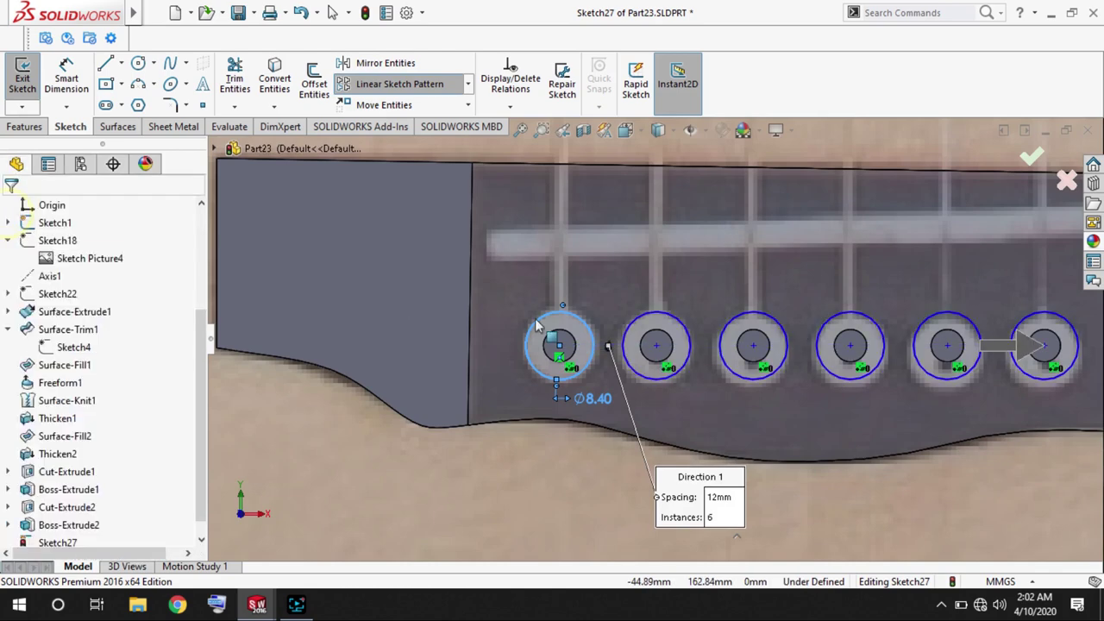
Extrude the six 8.4 mm circles 5 mm into pin cylinders.
{"action": "left_click", "coordinate": [19, 127]}
{"action": "left_click", "coordinate": [28, 79]}
{"action": "double_click", "coordinate": [90, 363]}
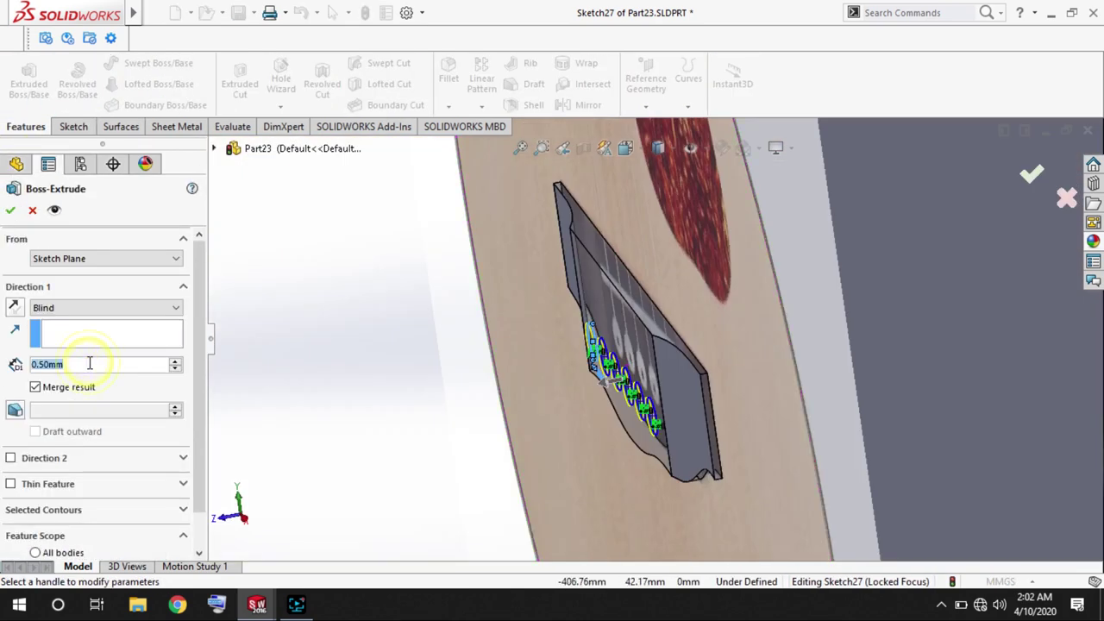
{"action": "left_click", "coordinate": [11, 210]}
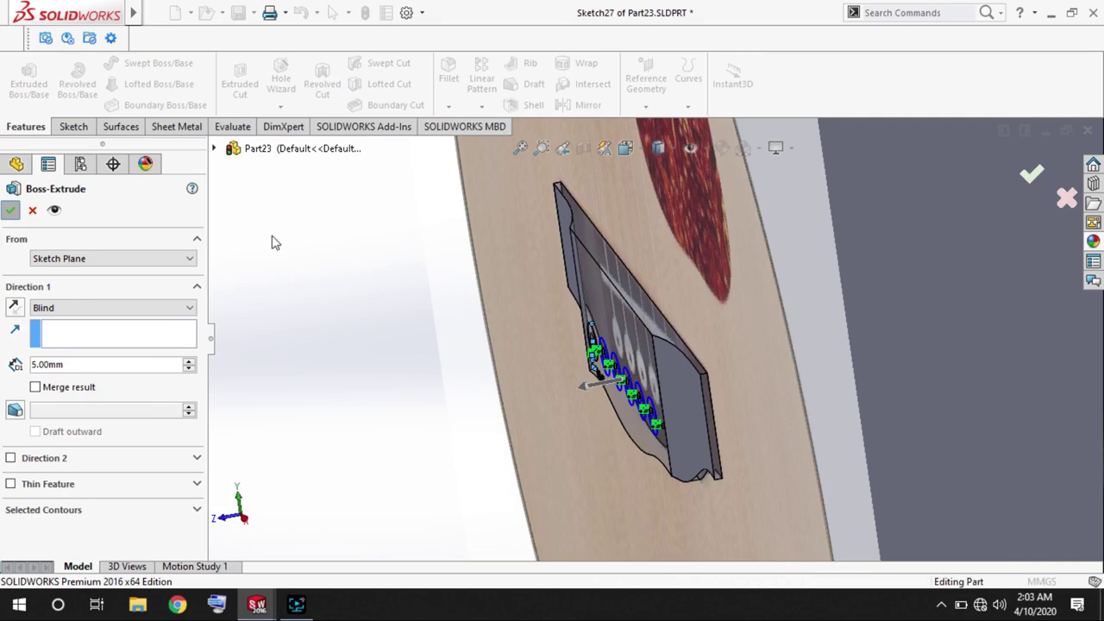
{"action": "scroll", "coordinate": [678, 439], "scroll_direction": "down", "scroll_amount": 3}
{"action": "scroll", "coordinate": [591, 389], "scroll_direction": "down", "scroll_amount": 3}
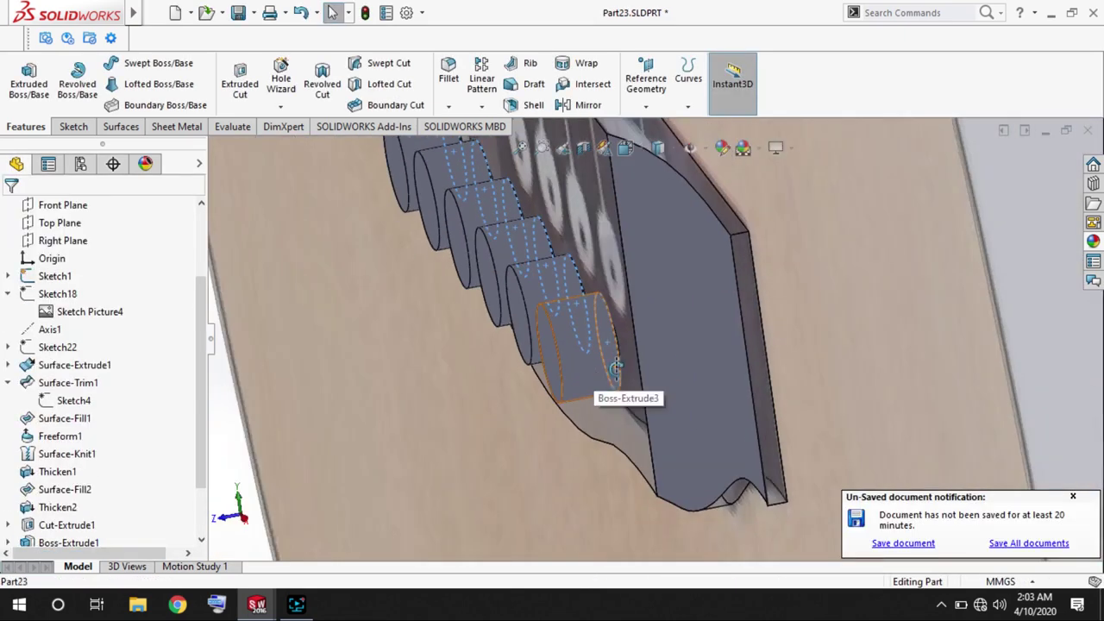
{"action": "scroll", "coordinate": [573, 361], "scroll_direction": "down", "scroll_amount": 3}
Try a 2.5 mm fillet on one pin's end edges, then cancel it.
{"action": "left_click", "coordinate": [448, 74]}
{"action": "scroll", "coordinate": [598, 309], "scroll_direction": "down", "scroll_amount": 2}
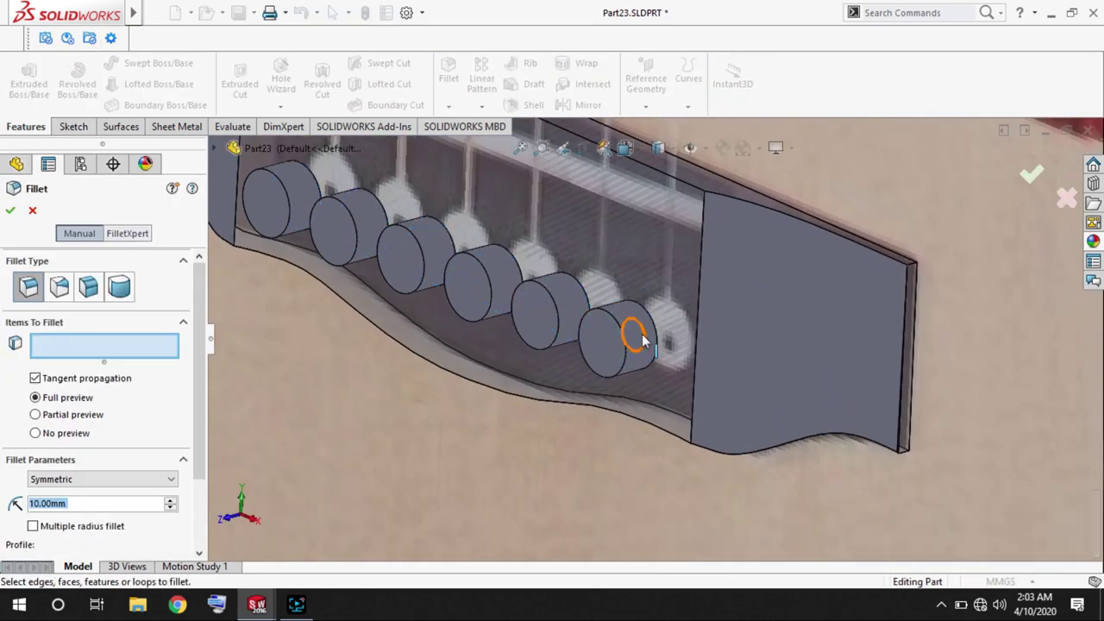
{"action": "left_click", "coordinate": [598, 309]}
{"action": "left_click", "coordinate": [646, 302]}
{"action": "type", "text": "2.5"}
{"action": "key", "text": "Return"}
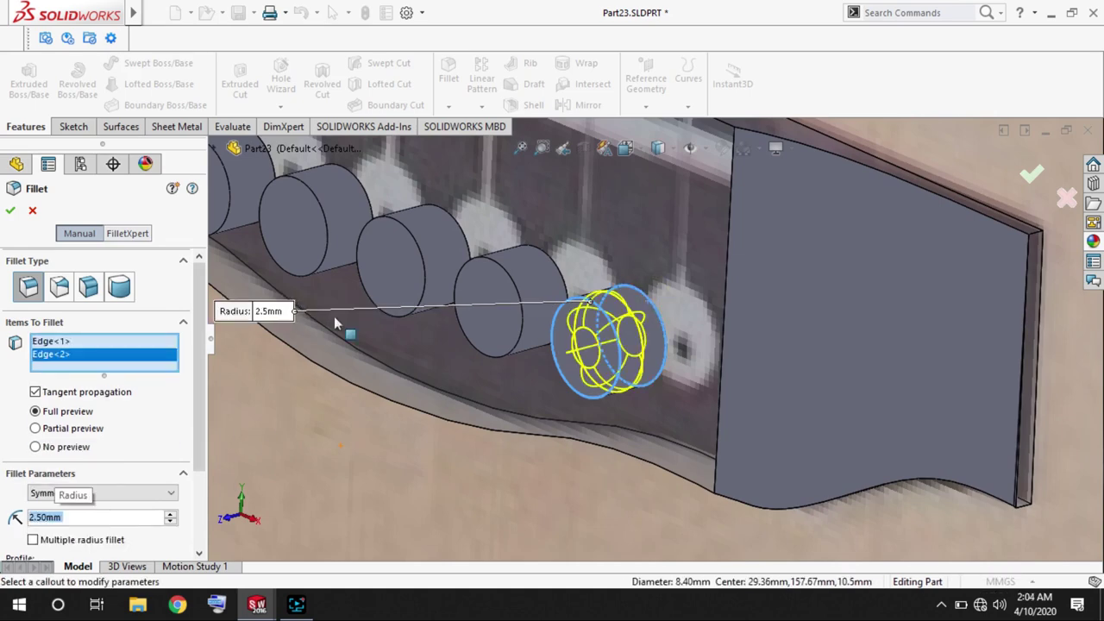
{"action": "scroll", "coordinate": [489, 266], "scroll_direction": "down", "scroll_amount": 2}
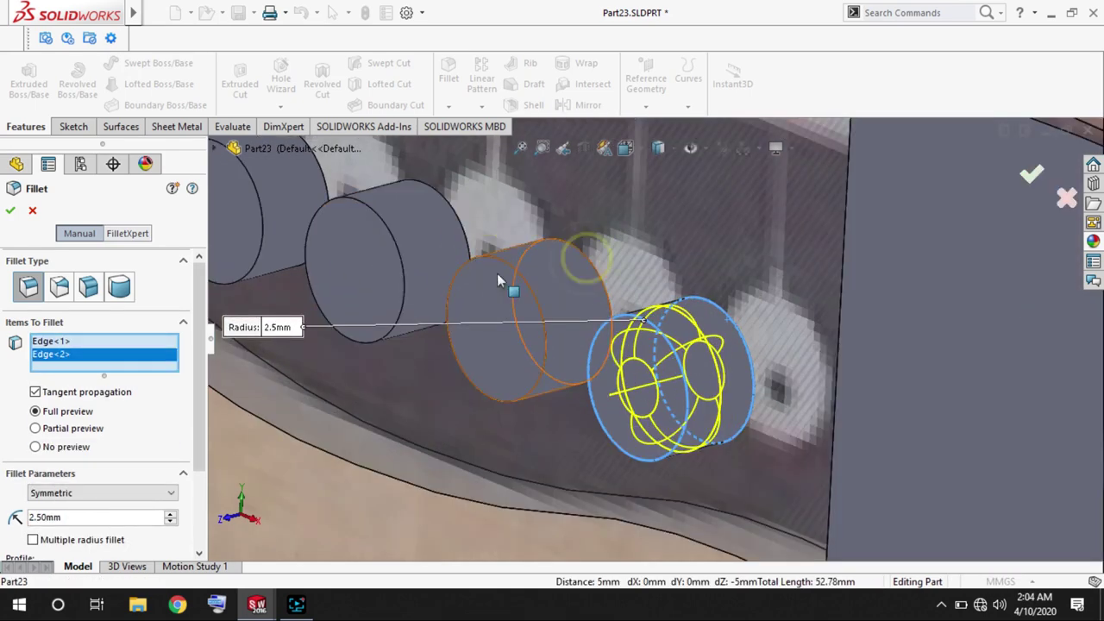
{"action": "left_click", "coordinate": [33, 211]}
Edit the pin extrusion (Boss-Extrude3) so the pins merge with the bridge body.
{"action": "right_click", "coordinate": [74, 527]}
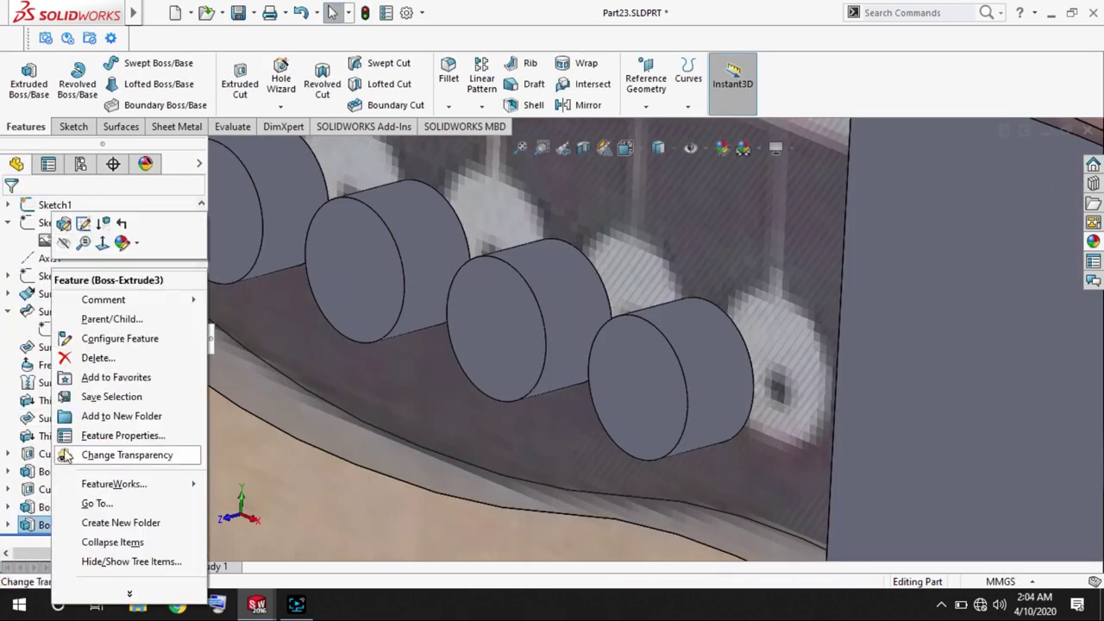
{"action": "left_click", "coordinate": [86, 239]}
{"action": "left_click", "coordinate": [34, 387]}
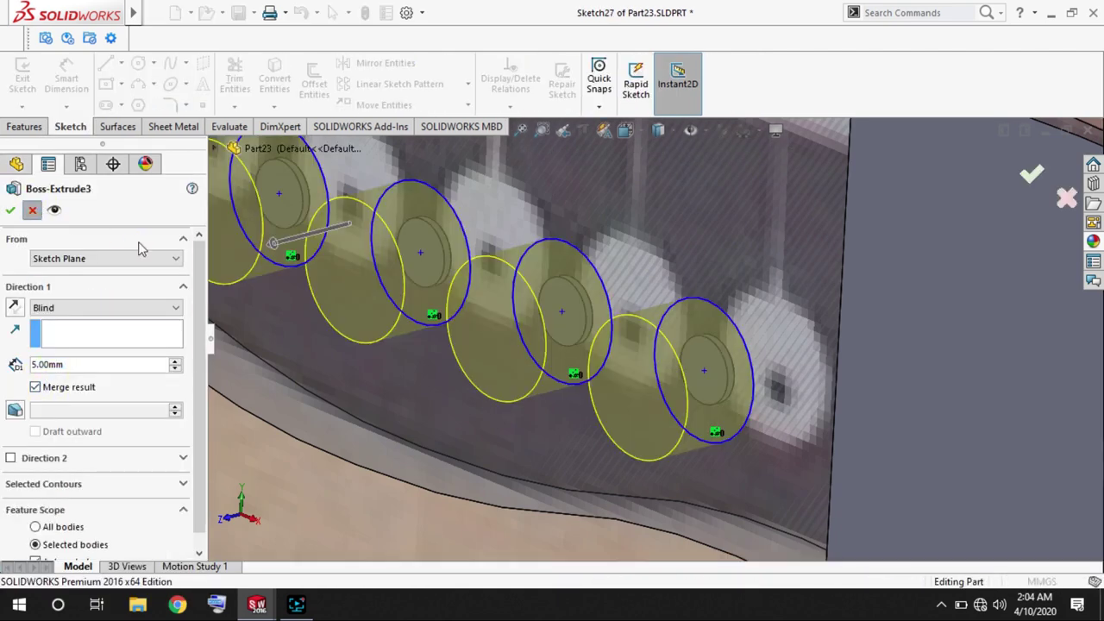
{"action": "left_click", "coordinate": [10, 209]}
{"action": "right_click", "coordinate": [43, 525]}
{"action": "left_click", "coordinate": [63, 223]}
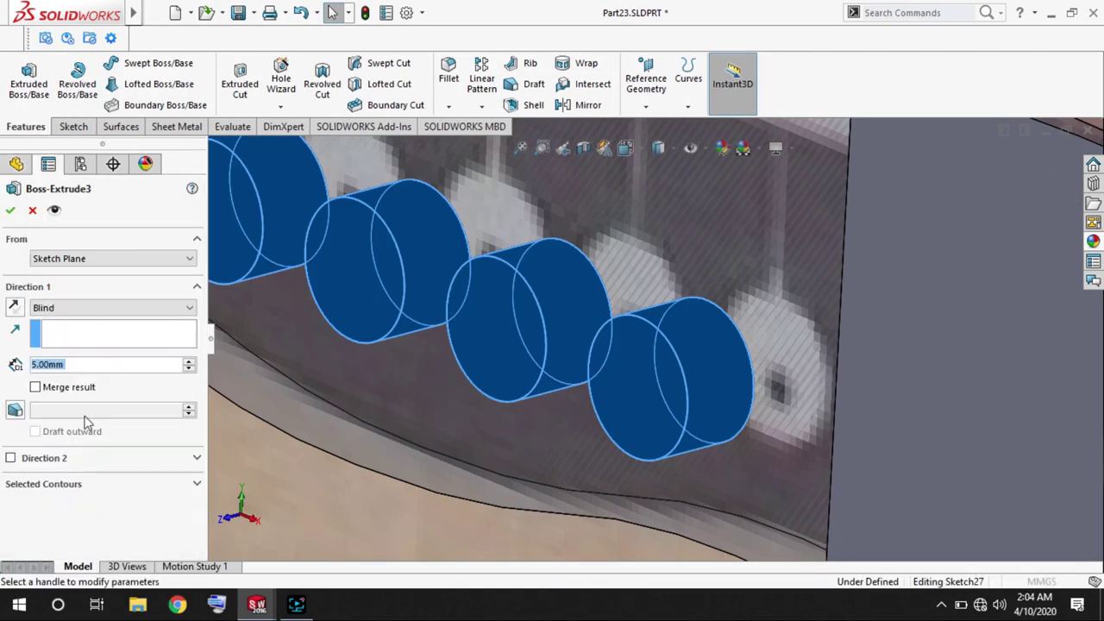
{"action": "key", "text": "Return"}
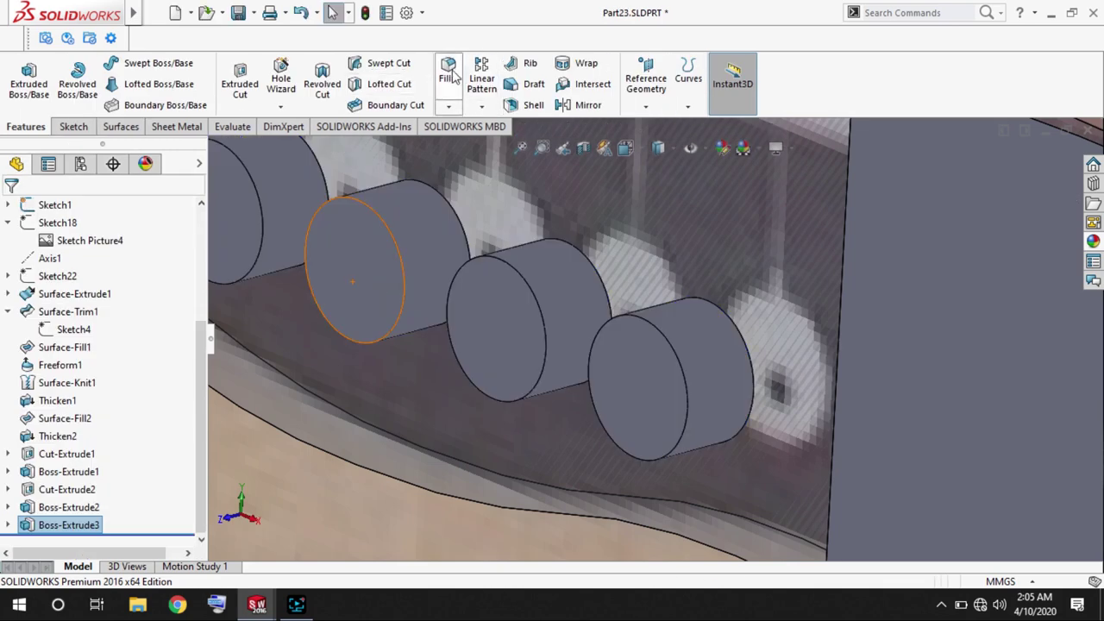
Round the pin end edges with a 2.5 mm fillet, repeating it for another pin.
{"action": "left_click", "coordinate": [449, 82]}
{"action": "left_click", "coordinate": [671, 345]}
{"action": "left_click", "coordinate": [517, 274]}
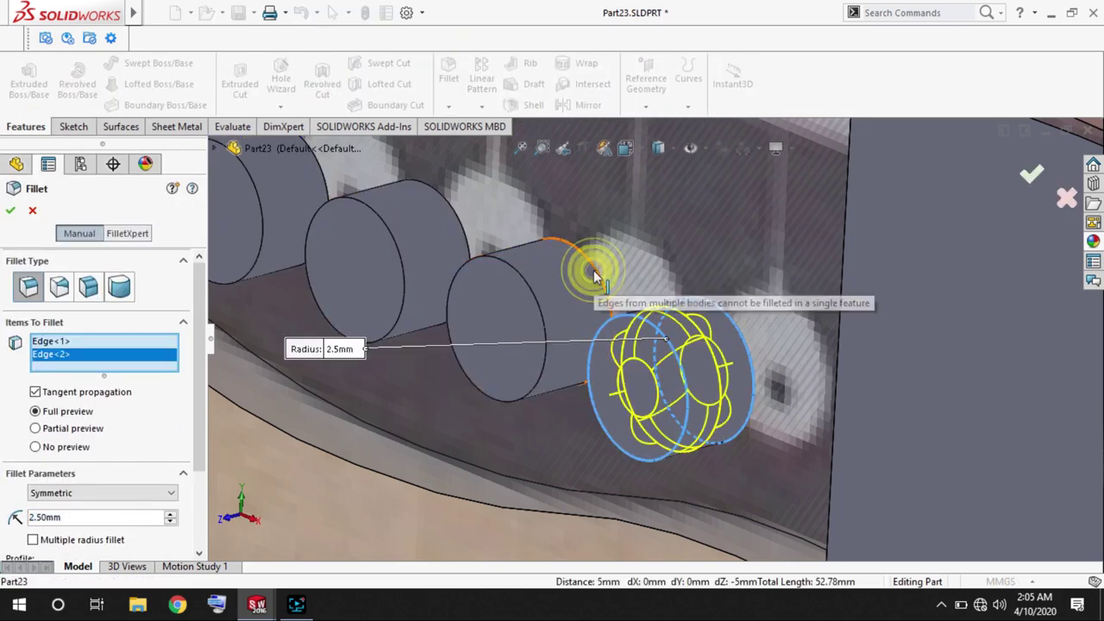
{"action": "scroll", "coordinate": [390, 251], "scroll_direction": "up", "scroll_amount": 3}
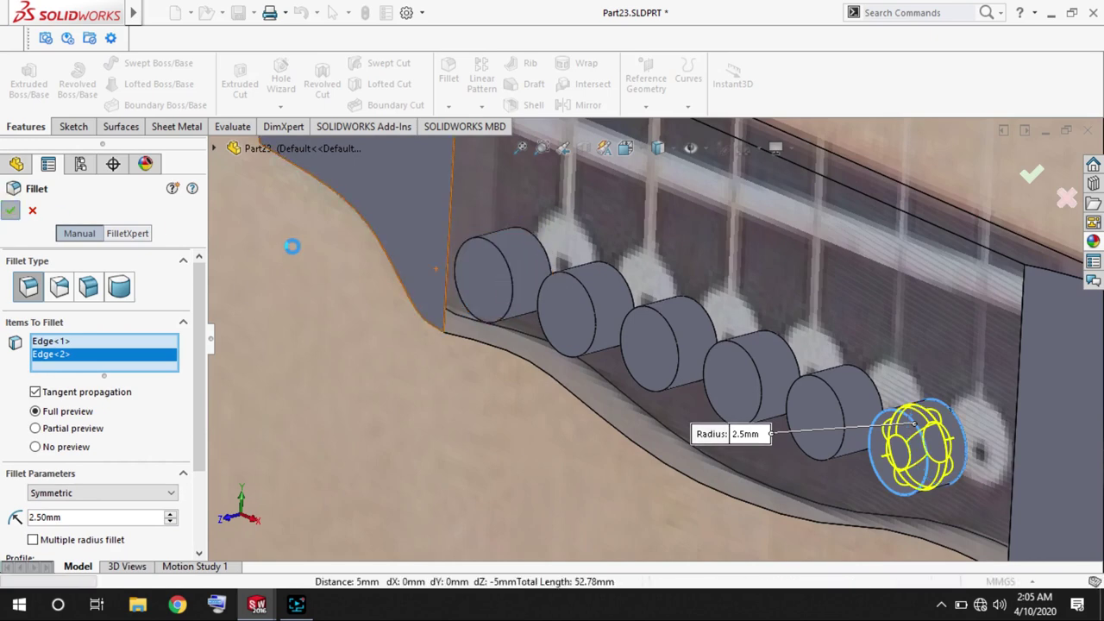
{"action": "key", "text": "Return"}
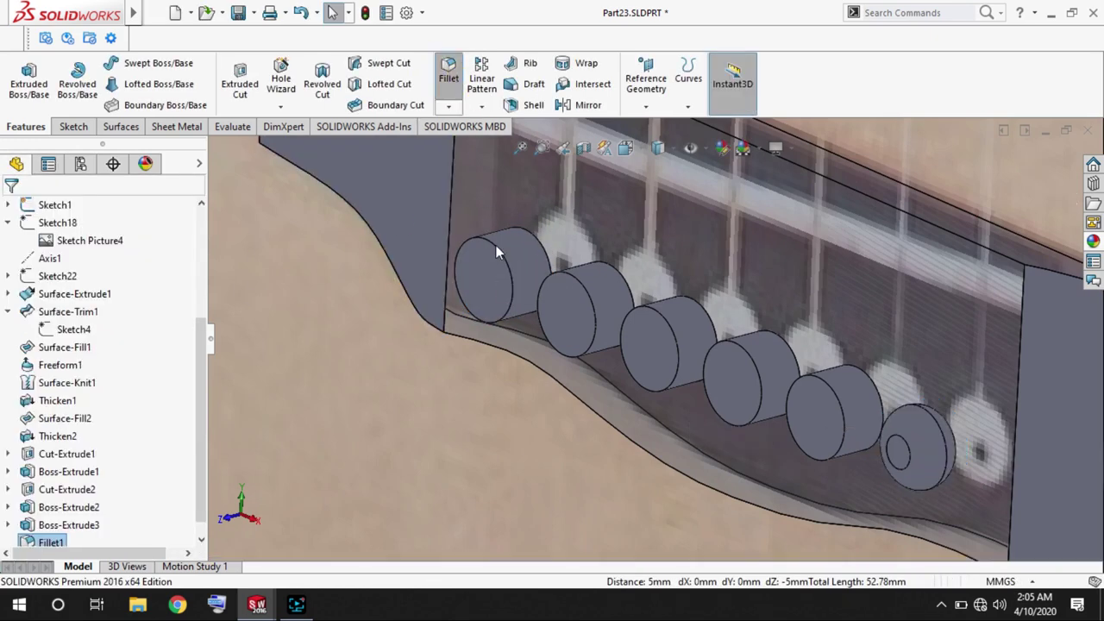
{"action": "key", "text": "Return"}
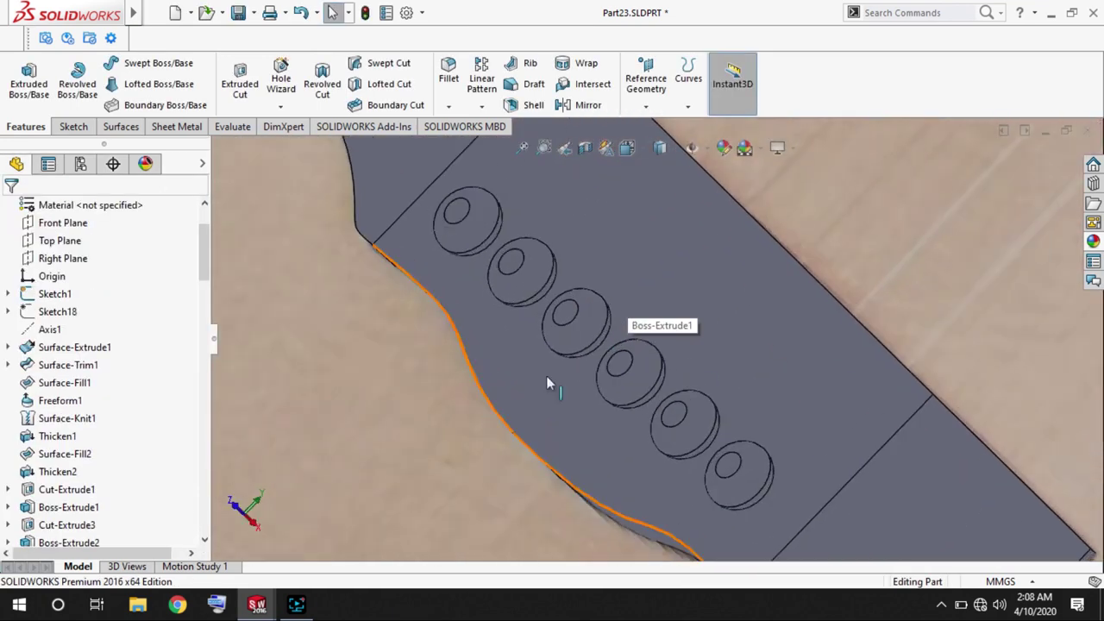
{"action": "scroll", "coordinate": [547, 383], "scroll_direction": "up", "scroll_amount": 5}
Sketch the saddle bar outline with lines on the bridge's top face, viewed front-on.
{"action": "left_click", "coordinate": [573, 359]}
{"action": "left_click", "coordinate": [596, 337]}
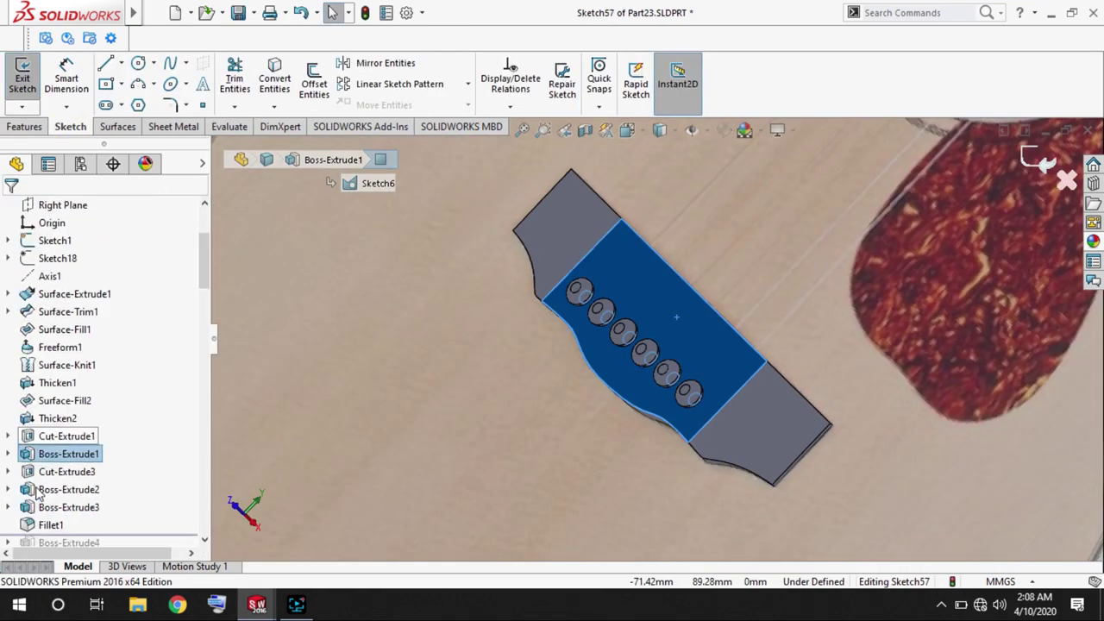
{"action": "scroll", "coordinate": [36, 490], "scroll_direction": "up", "scroll_amount": 3}
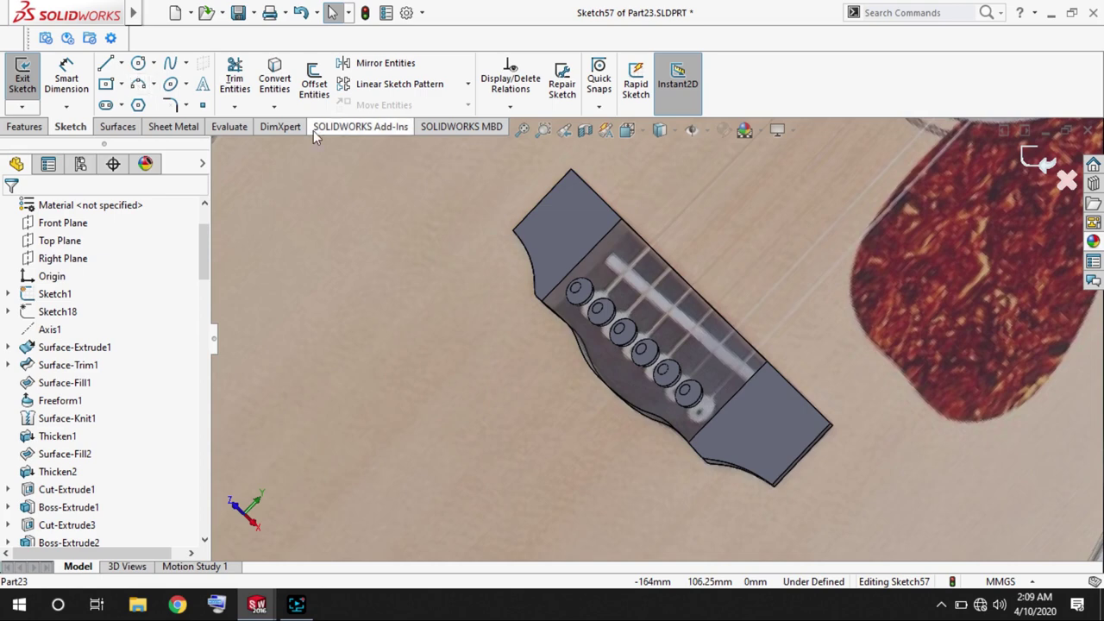
{"action": "key", "text": "ctrl+1"}
{"action": "scroll", "coordinate": [615, 501], "scroll_direction": "down", "scroll_amount": 5}
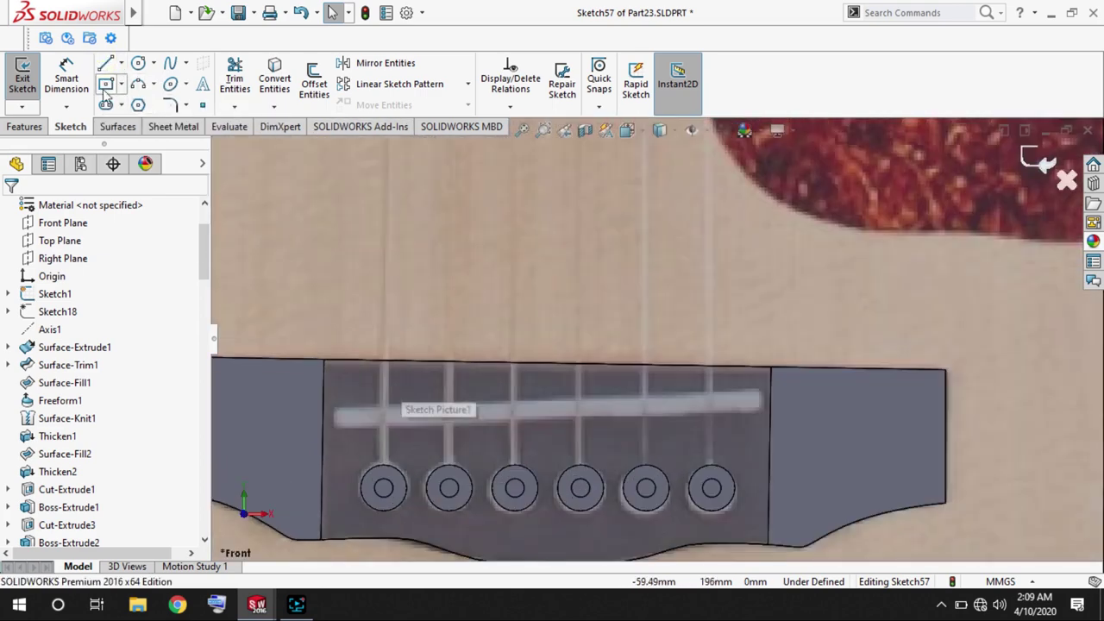
{"action": "left_click", "coordinate": [105, 63]}
{"action": "left_click_drag", "start_coordinate": [345, 402], "coordinate": [857, 381]}
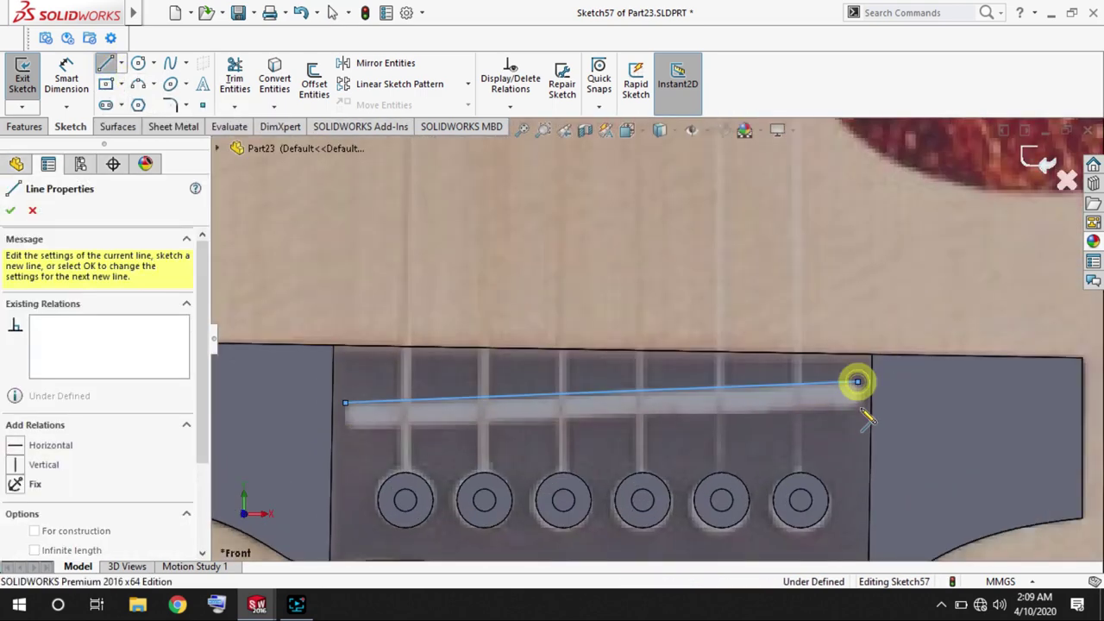
{"action": "left_click", "coordinate": [346, 428]}
{"action": "key", "text": "Escape"}
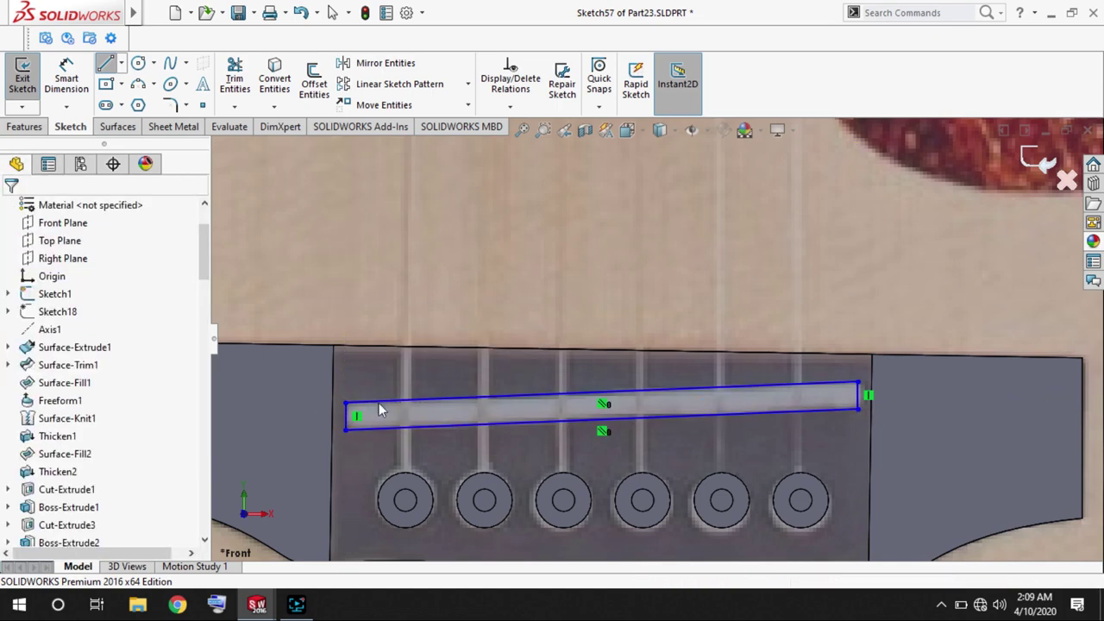
{"action": "scroll", "coordinate": [836, 421], "scroll_direction": "down", "scroll_amount": 1}
Round the saddle outline's left corners with a 2 mm sketch fillet.
{"action": "left_click", "coordinate": [170, 105]}
{"action": "type", "text": "0.10mm"}
{"action": "left_click", "coordinate": [250, 421]}
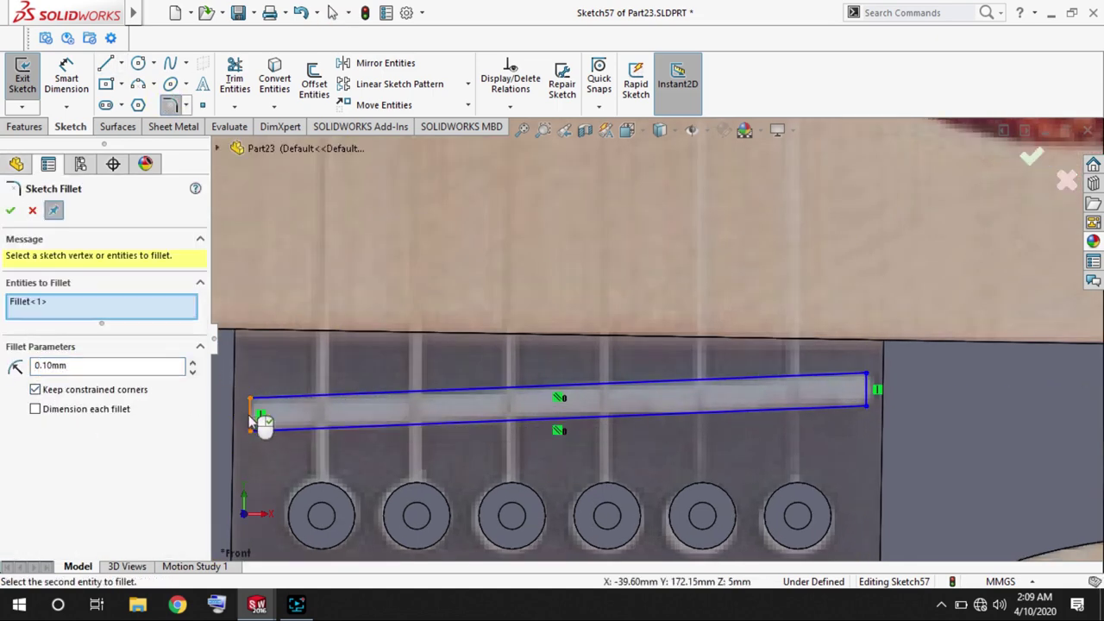
{"action": "left_click", "coordinate": [248, 401]}
{"action": "scroll", "coordinate": [241, 387], "scroll_direction": "down", "scroll_amount": 4}
{"action": "type", "text": "1"}
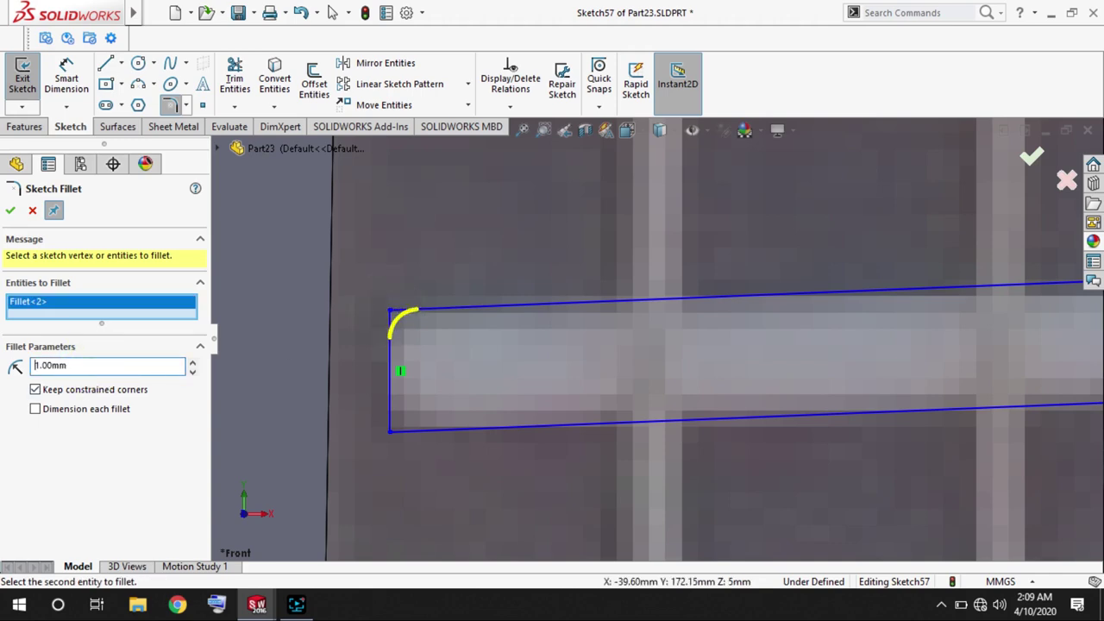
{"action": "type", "text": "2"}
{"action": "key", "text": "Return"}
{"action": "left_click", "coordinate": [391, 435]}
{"action": "scroll", "coordinate": [604, 363], "scroll_direction": "up", "scroll_amount": 3}
{"action": "scroll", "coordinate": [942, 349], "scroll_direction": "down", "scroll_amount": 3}
Round the outline's two right corners with a 1 mm sketch fillet.
{"action": "left_click", "coordinate": [981, 289]}
{"action": "left_click", "coordinate": [982, 358]}
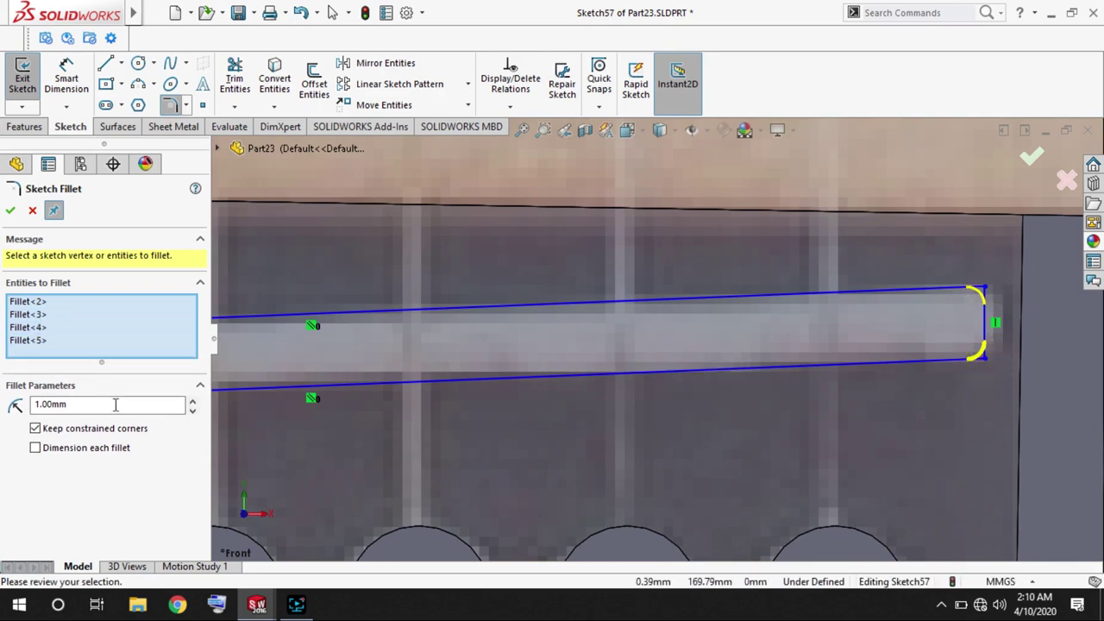
{"action": "type", "text": "1"}
{"action": "left_click", "coordinate": [10, 209]}
{"action": "scroll", "coordinate": [465, 353], "scroll_direction": "up", "scroll_amount": 3}
{"action": "scroll", "coordinate": [465, 353], "scroll_direction": "up", "scroll_amount": 2}
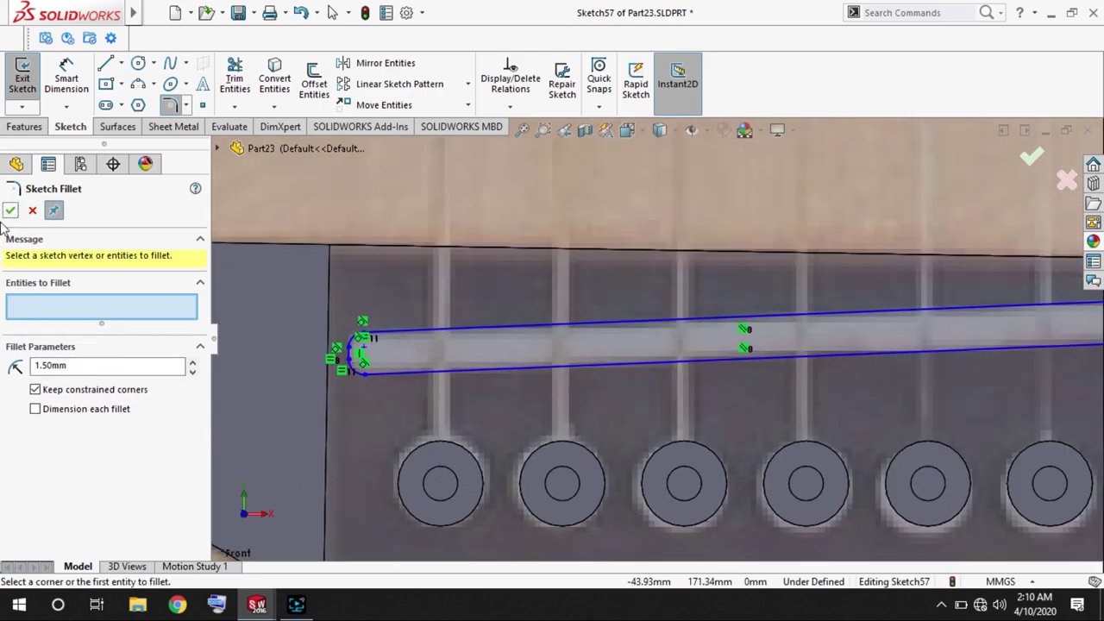
{"action": "left_click", "coordinate": [10, 210]}
Extrude the saddle outline 4 mm into a separate bar body.
{"action": "left_click", "coordinate": [24, 126]}
{"action": "left_click", "coordinate": [28, 78]}
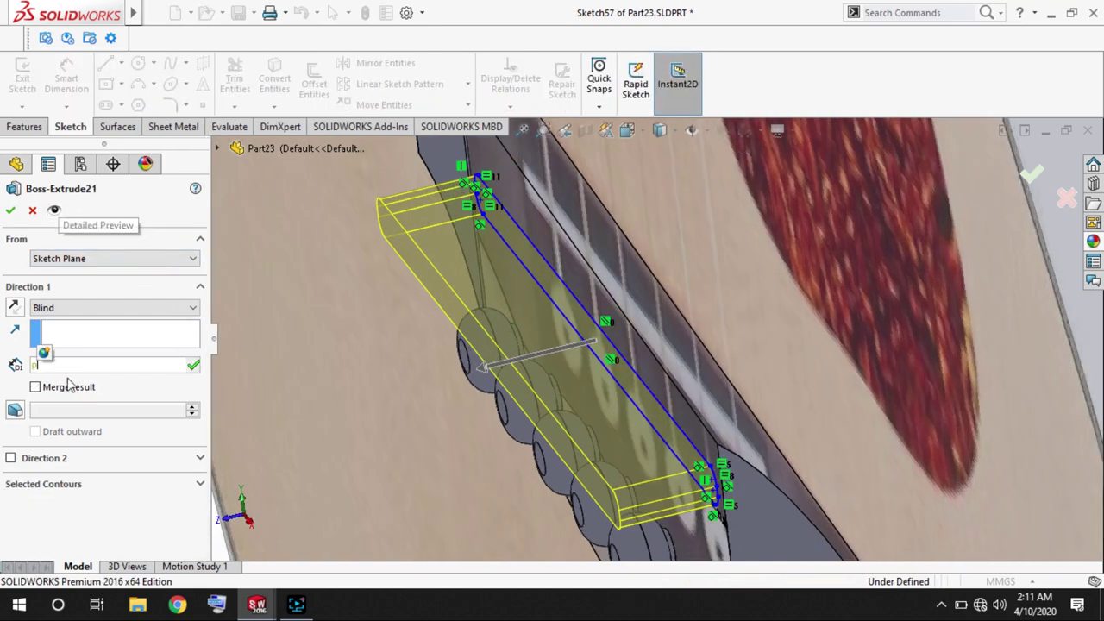
{"action": "left_click", "coordinate": [76, 366]}
{"action": "type", "text": "4"}
{"action": "key", "text": "Return"}
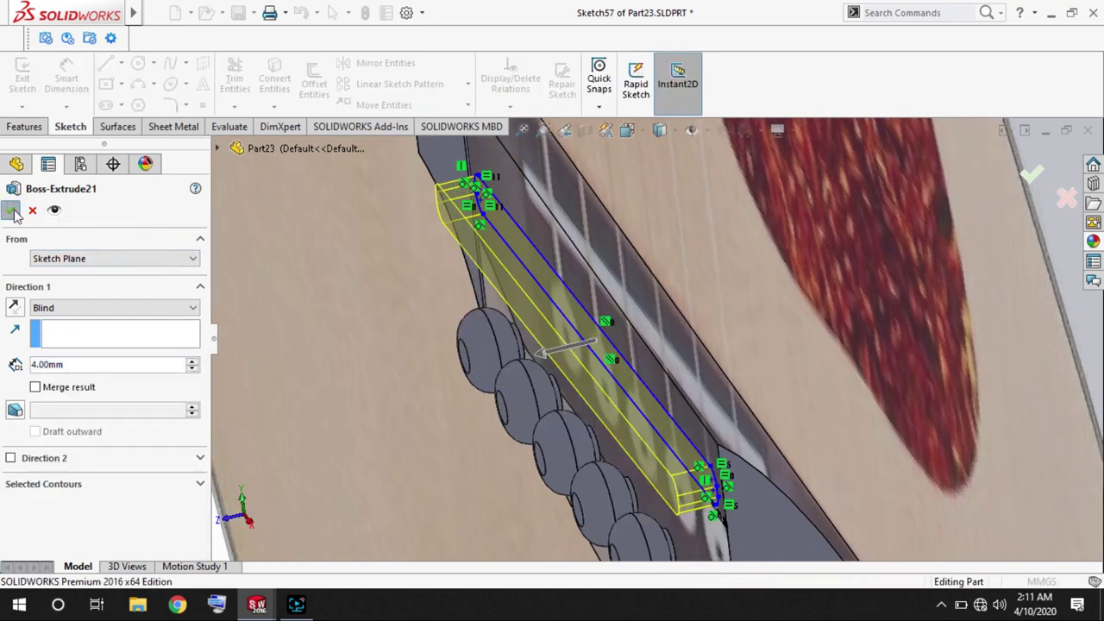
{"action": "key", "text": "Return"}
Round the bar's top face with a 1.5 mm fillet.
{"action": "left_click", "coordinate": [448, 84]}
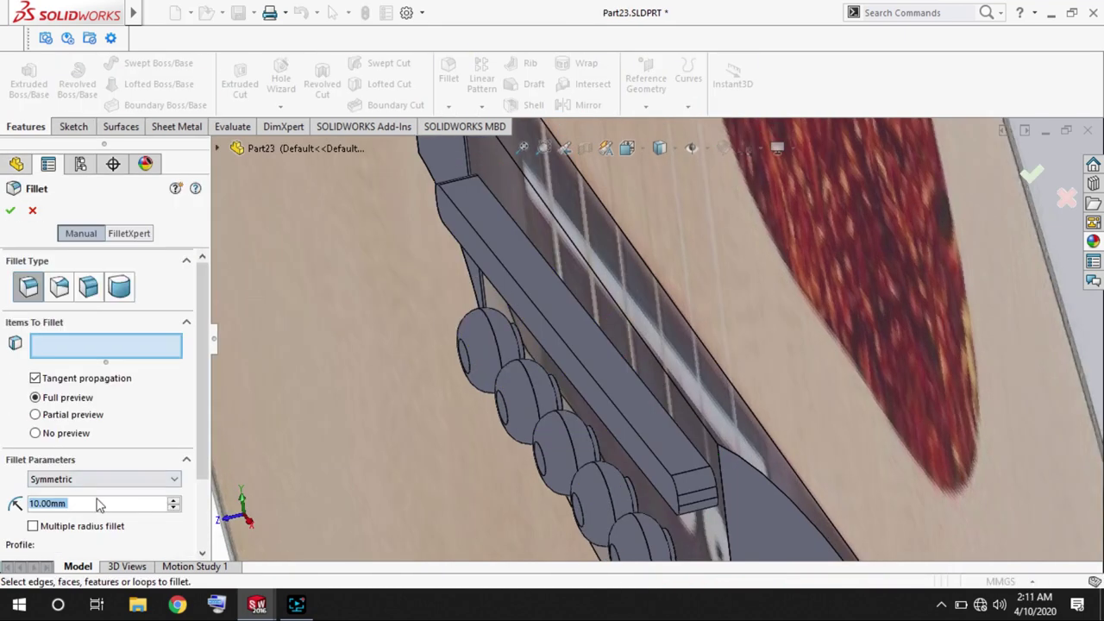
{"action": "type", "text": "1.5"}
{"action": "left_click", "coordinate": [561, 336]}
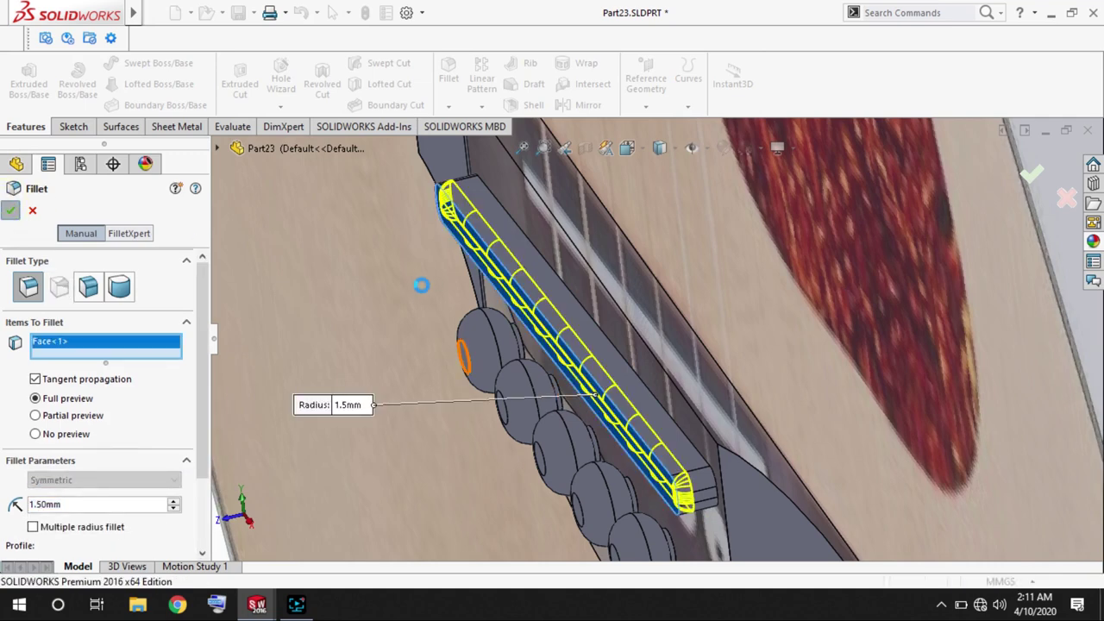
{"action": "key", "text": "Return"}
Start a sketch on the guitar's front face with the Sketch1 reference picture shown, viewed straight on.
{"action": "scroll", "coordinate": [422, 293], "scroll_direction": "up", "scroll_amount": 5}
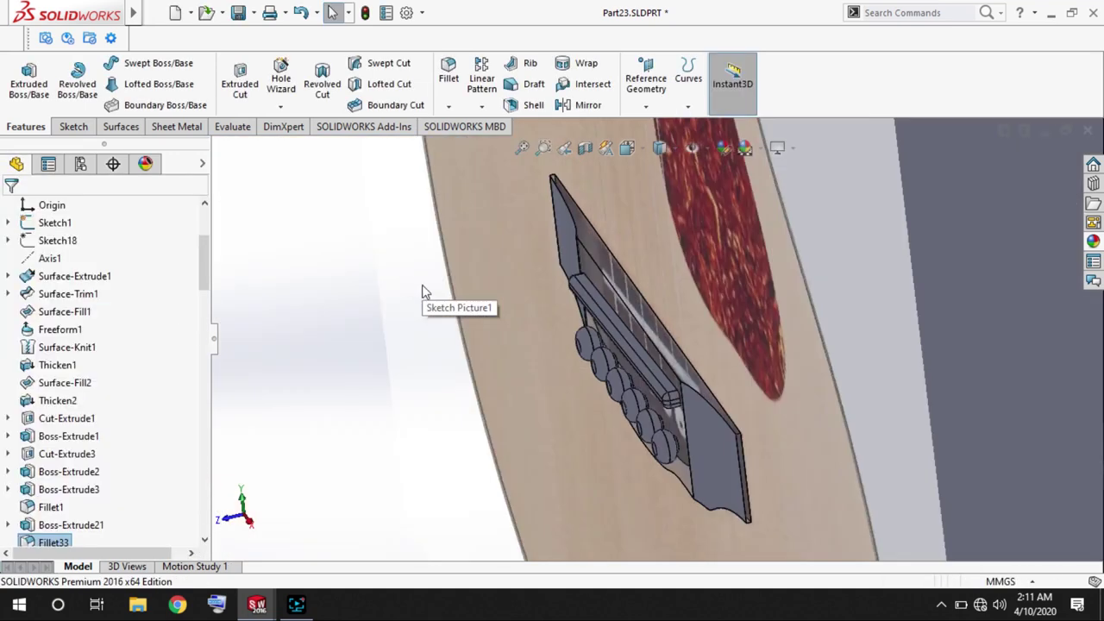
{"action": "middle_click_drag", "start_coordinate": [422, 293], "coordinate": [477, 432]}
{"action": "scroll", "coordinate": [476, 431], "scroll_direction": "down", "scroll_amount": 3}
{"action": "scroll", "coordinate": [476, 431], "scroll_direction": "up", "scroll_amount": 6}
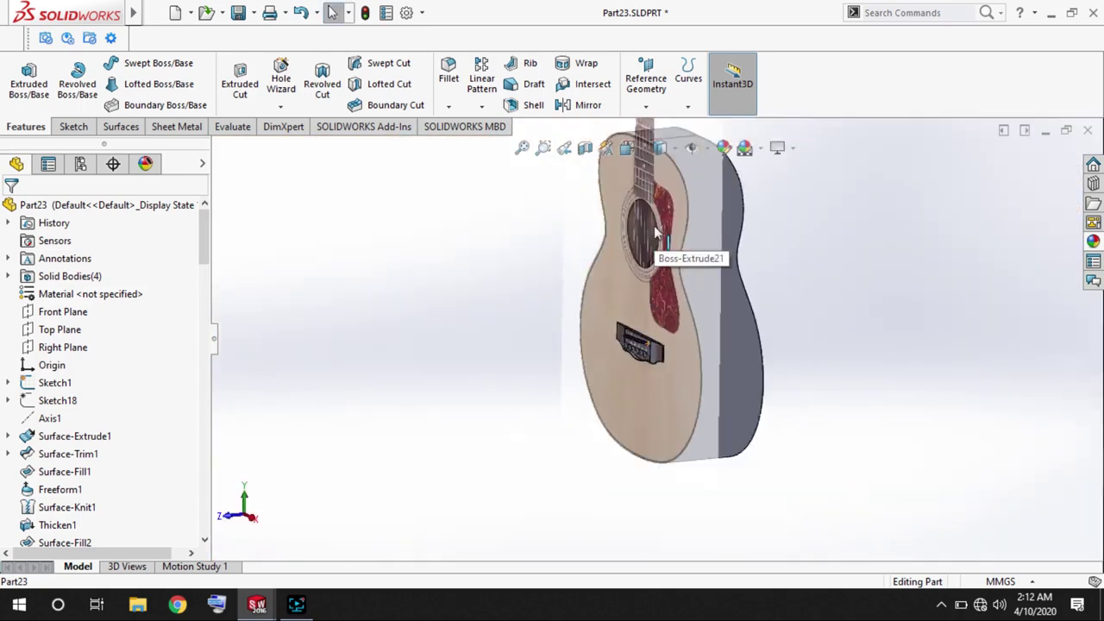
{"action": "middle_click_drag", "start_coordinate": [690, 259], "coordinate": [656, 403]}
{"action": "scroll", "coordinate": [656, 404], "scroll_direction": "down", "scroll_amount": 2}
{"action": "scroll", "coordinate": [656, 403], "scroll_direction": "up", "scroll_amount": 2}
{"action": "scroll", "coordinate": [641, 416], "scroll_direction": "up", "scroll_amount": 2}
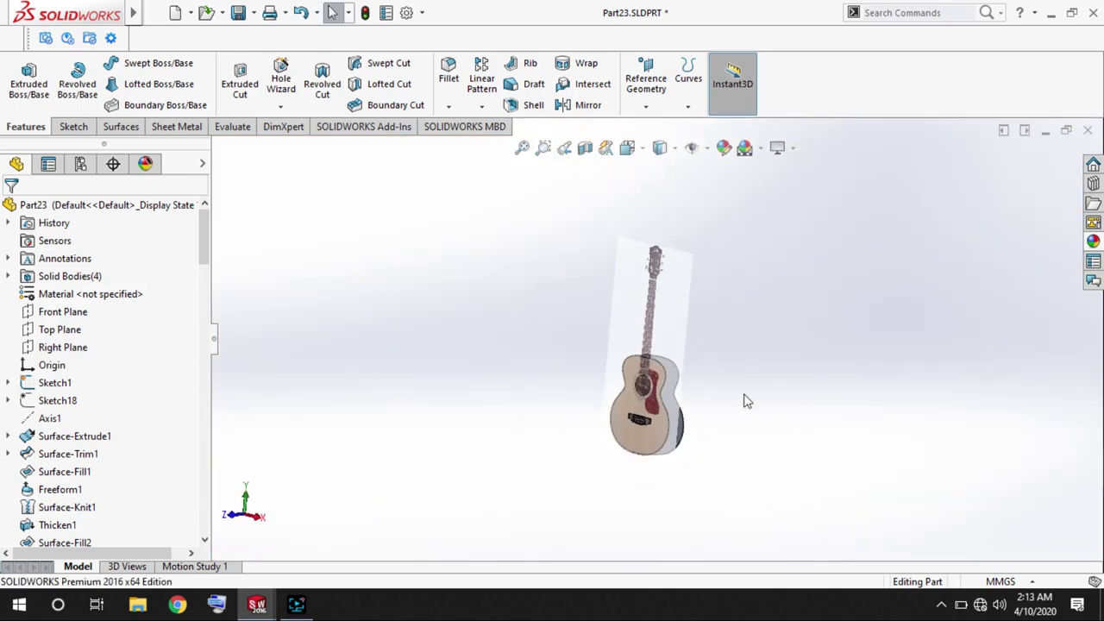
{"action": "scroll", "coordinate": [742, 399], "scroll_direction": "down", "scroll_amount": 1}
{"action": "scroll", "coordinate": [50, 285], "scroll_direction": "down", "scroll_amount": 2}
{"action": "left_click", "coordinate": [525, 402]}
{"action": "left_click", "coordinate": [24, 73]}
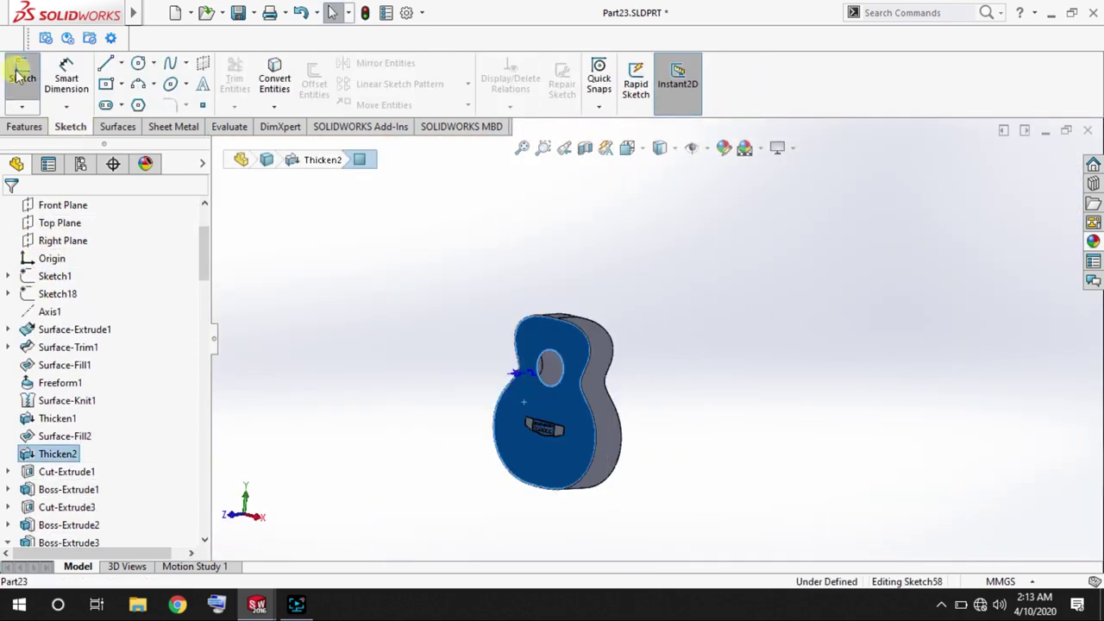
{"action": "left_click", "coordinate": [43, 285]}
{"action": "left_click", "coordinate": [172, 278]}
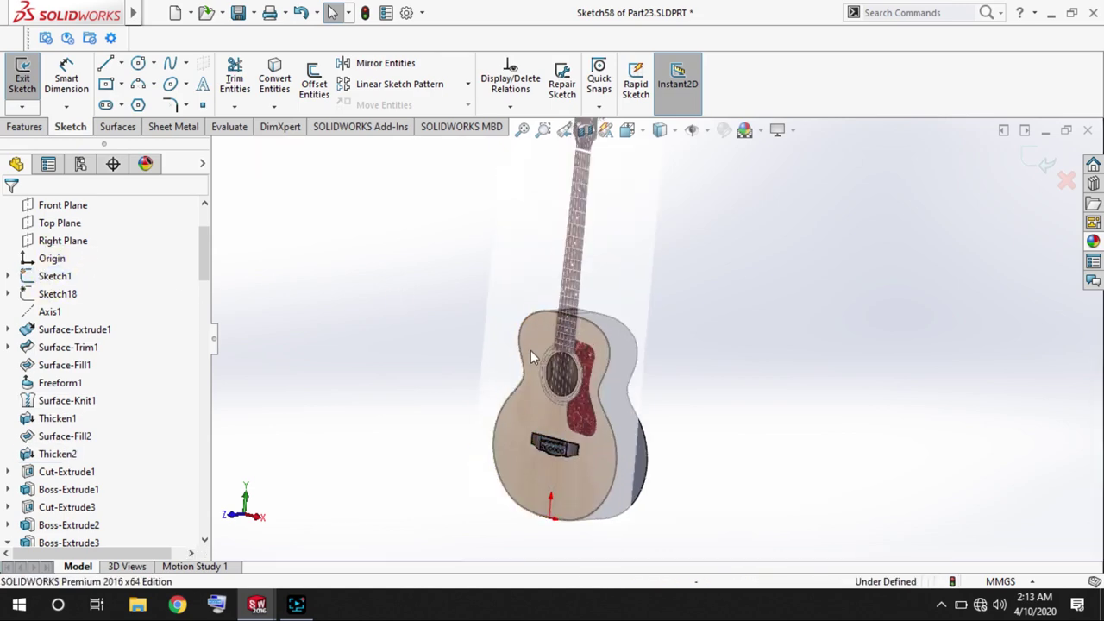
{"action": "key", "text": "ctrl+1"}
{"action": "scroll", "coordinate": [721, 372], "scroll_direction": "down", "scroll_amount": 3}
{"action": "scroll", "coordinate": [604, 203], "scroll_direction": "down", "scroll_amount": 3}
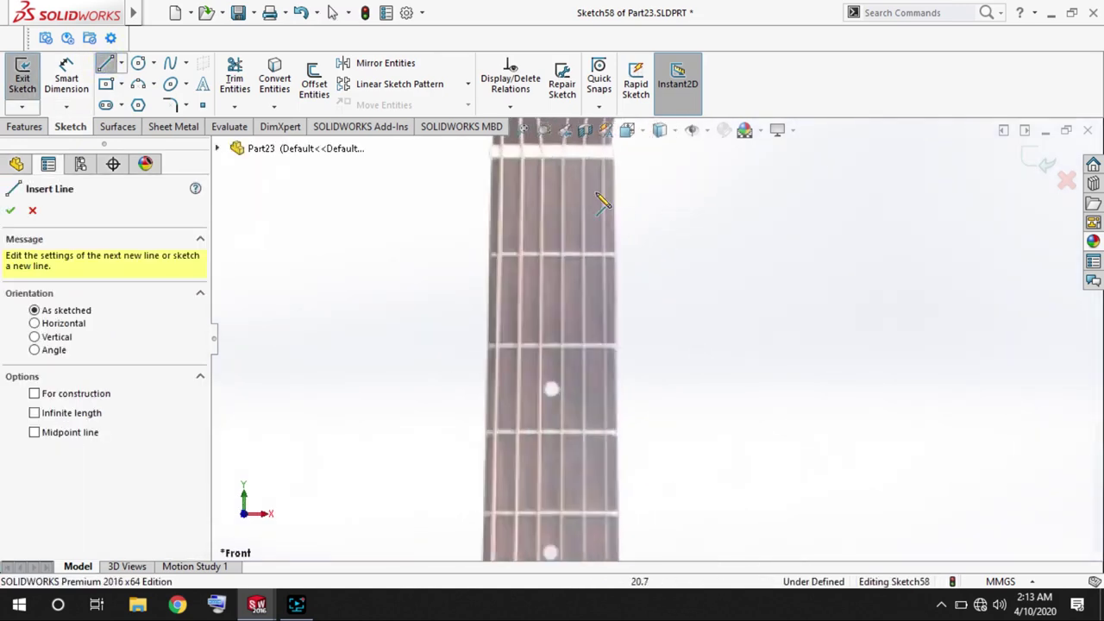
{"action": "scroll", "coordinate": [552, 242], "scroll_direction": "down", "scroll_amount": 3}
Trace the neck outline over the picture, from the nut line down to the sound hole.
{"action": "left_click", "coordinate": [522, 264]}
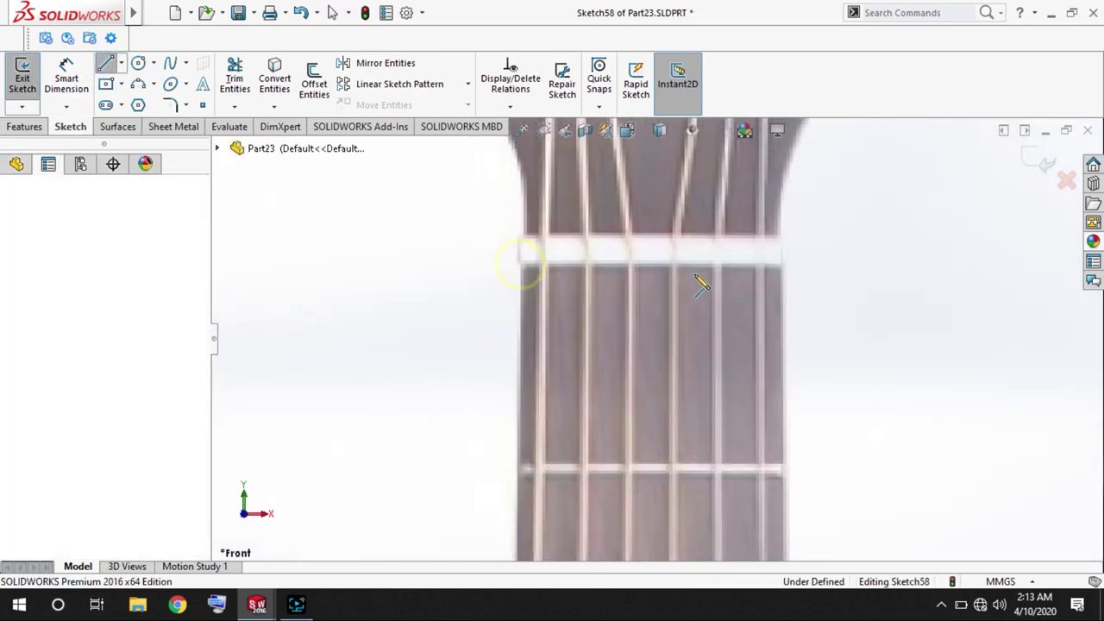
{"action": "left_click", "coordinate": [783, 264]}
{"action": "scroll", "coordinate": [739, 411], "scroll_direction": "up", "scroll_amount": 3}
{"action": "scroll", "coordinate": [690, 431], "scroll_direction": "up", "scroll_amount": 3}
{"action": "scroll", "coordinate": [660, 451], "scroll_direction": "down", "scroll_amount": 5}
{"action": "scroll", "coordinate": [682, 463], "scroll_direction": "up", "scroll_amount": 3}
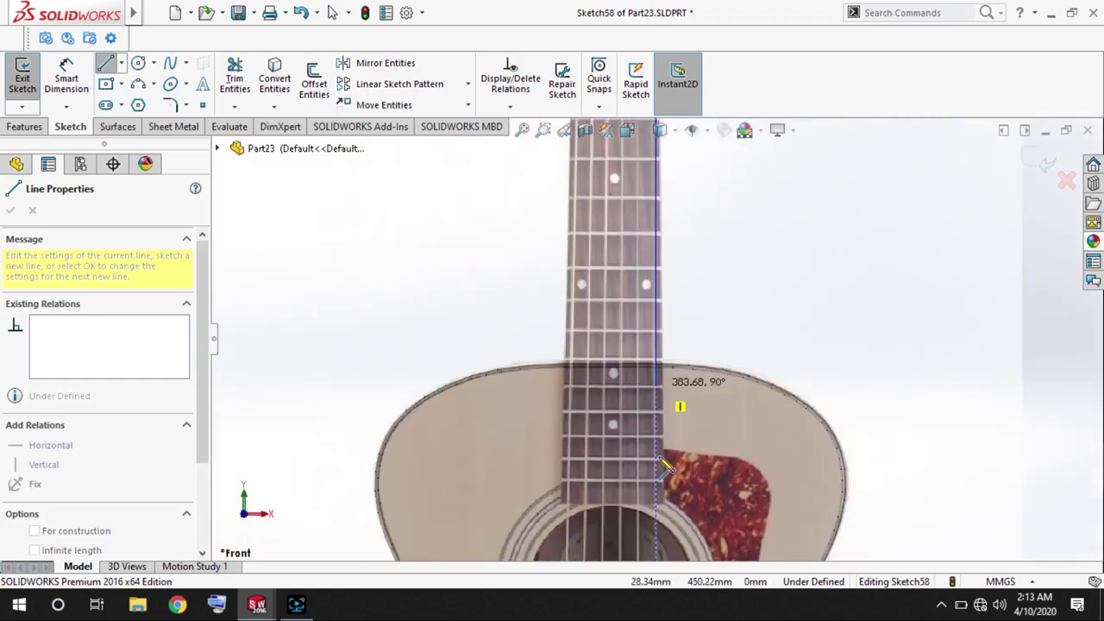
{"action": "scroll", "coordinate": [666, 466], "scroll_direction": "down", "scroll_amount": 5}
{"action": "scroll", "coordinate": [488, 458], "scroll_direction": "up", "scroll_amount": 5}
{"action": "left_click", "coordinate": [424, 399]}
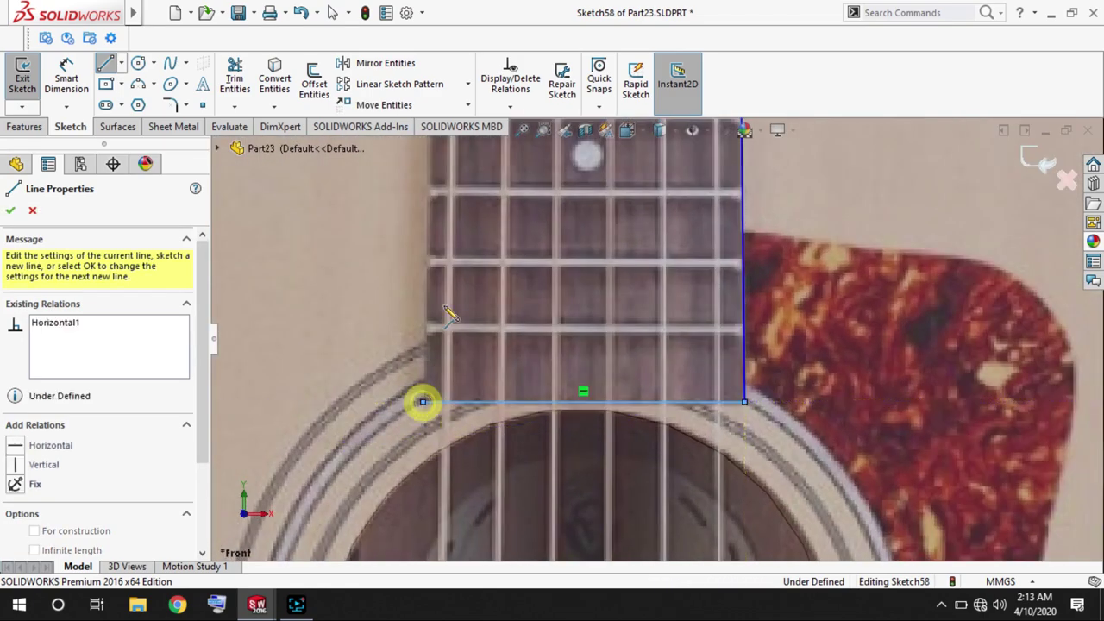
{"action": "scroll", "coordinate": [423, 399], "scroll_direction": "up", "scroll_amount": 3}
{"action": "scroll", "coordinate": [641, 335], "scroll_direction": "down", "scroll_amount": 3}
{"action": "double_click", "coordinate": [636, 488]}
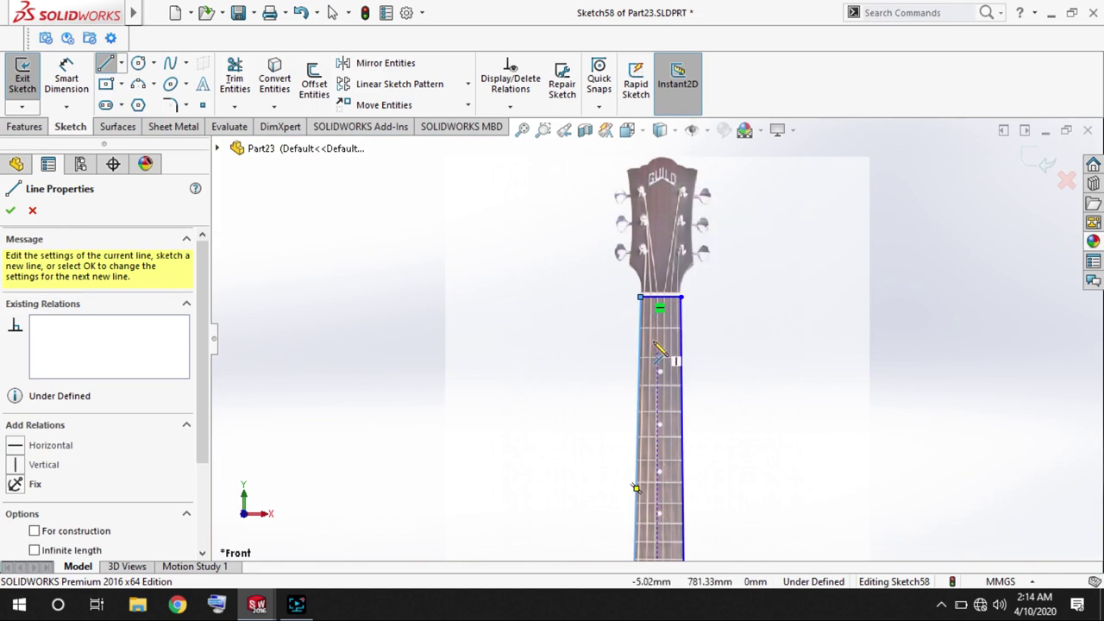
{"action": "key", "text": "Escape"}
{"action": "scroll", "coordinate": [658, 350], "scroll_direction": "up", "scroll_amount": 1}
Extrude the neck outline 2.5 mm as a separate body and start a sketch on its face.
{"action": "left_click", "coordinate": [26, 127]}
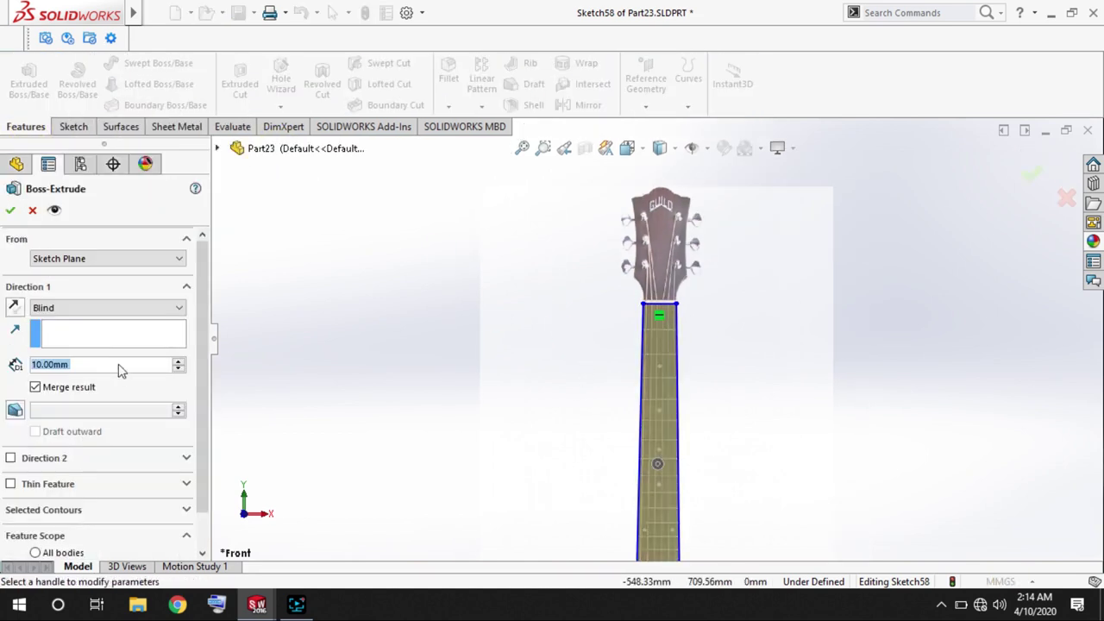
{"action": "left_click", "coordinate": [49, 390]}
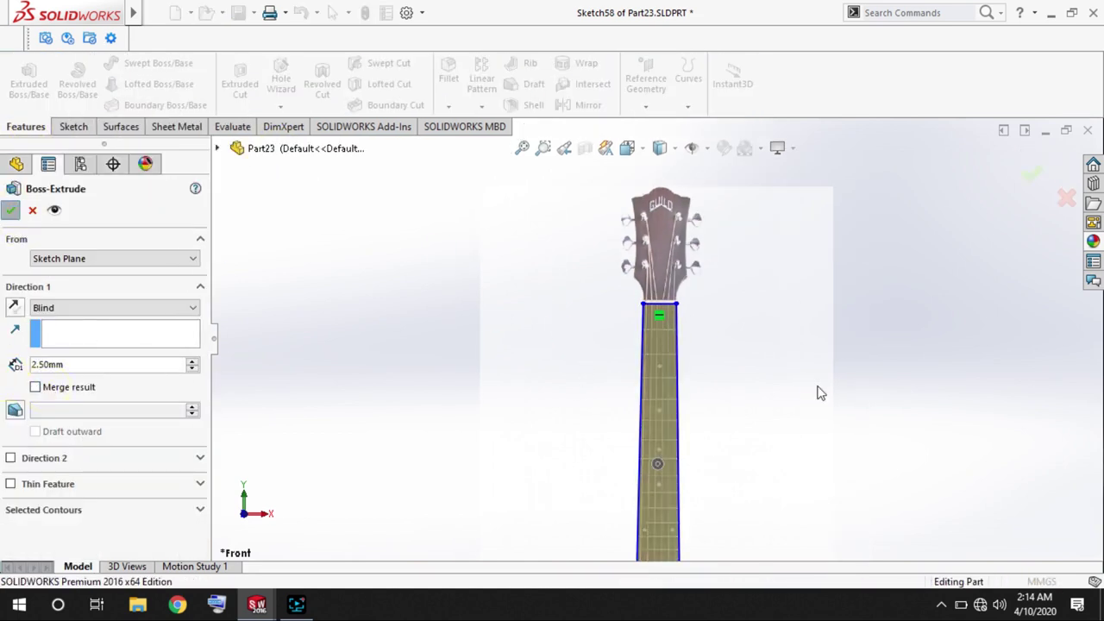
{"action": "scroll", "coordinate": [862, 388], "scroll_direction": "up", "scroll_amount": 3}
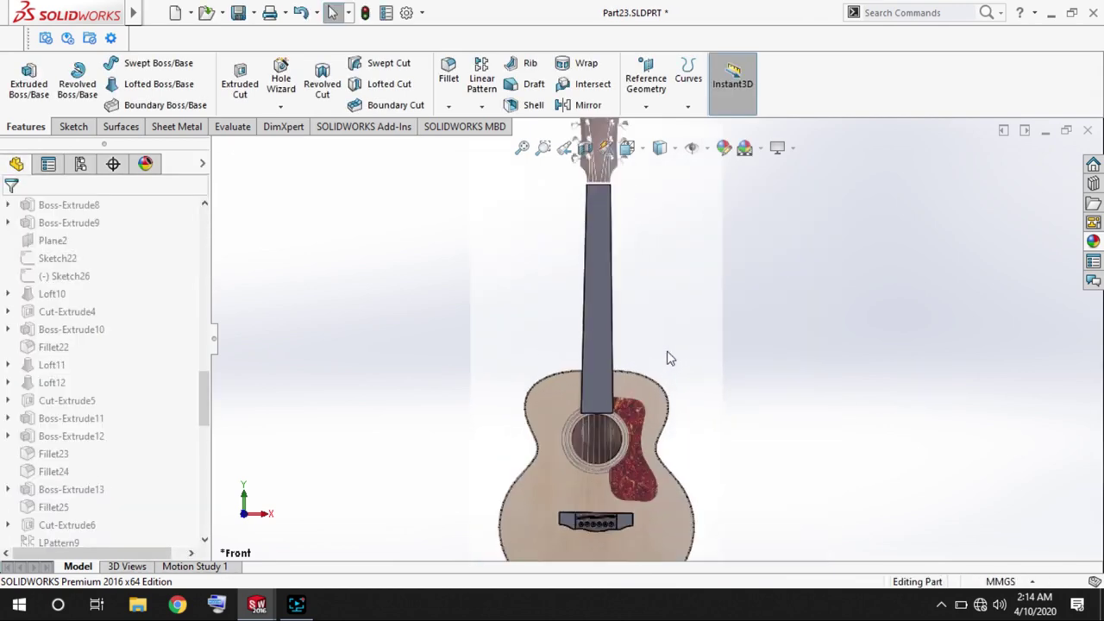
{"action": "scroll", "coordinate": [609, 352], "scroll_direction": "down", "scroll_amount": 5}
{"action": "left_click", "coordinate": [575, 296]}
{"action": "left_click", "coordinate": [655, 340]}
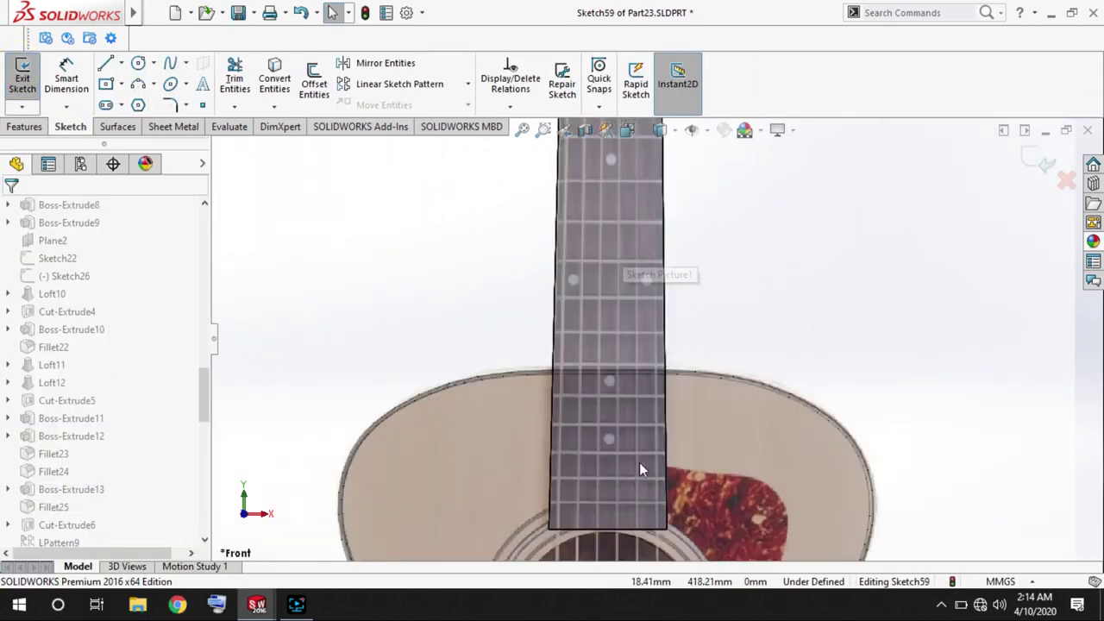
Draw the first two fret rectangles across the guitar neck.
{"action": "scroll", "coordinate": [639, 463], "scroll_direction": "down", "scroll_amount": 2}
{"action": "scroll", "coordinate": [659, 491], "scroll_direction": "down", "scroll_amount": 2}
{"action": "scroll", "coordinate": [634, 504], "scroll_direction": "down", "scroll_amount": 2}
{"action": "scroll", "coordinate": [634, 504], "scroll_direction": "down", "scroll_amount": 3}
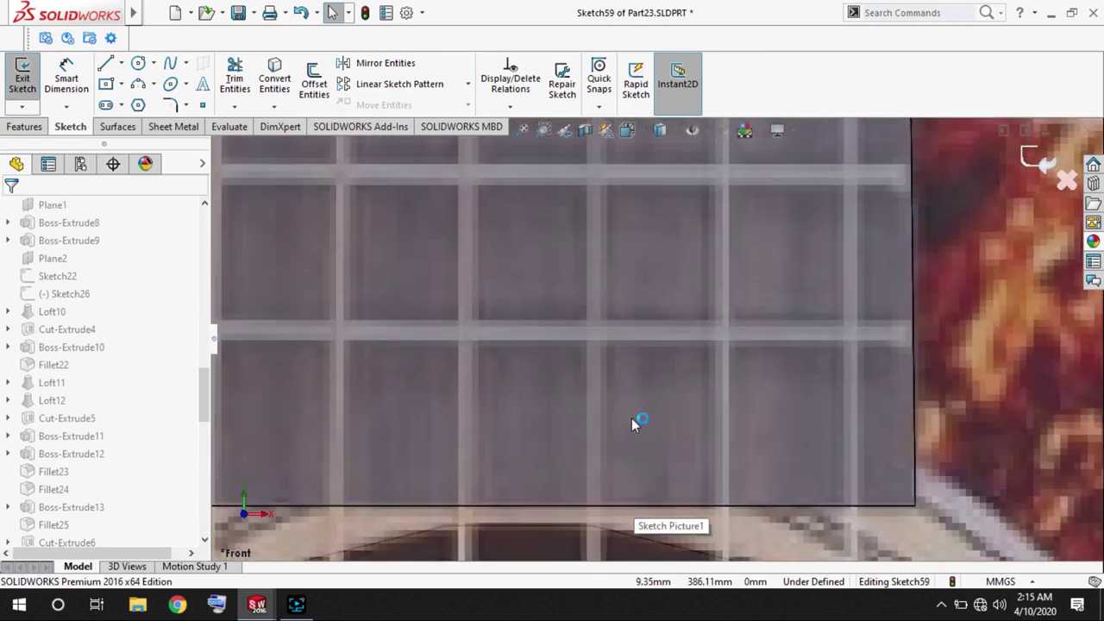
{"action": "scroll", "coordinate": [621, 419], "scroll_direction": "up", "scroll_amount": 1}
{"action": "key", "text": "r"}
{"action": "left_click", "coordinate": [289, 321]}
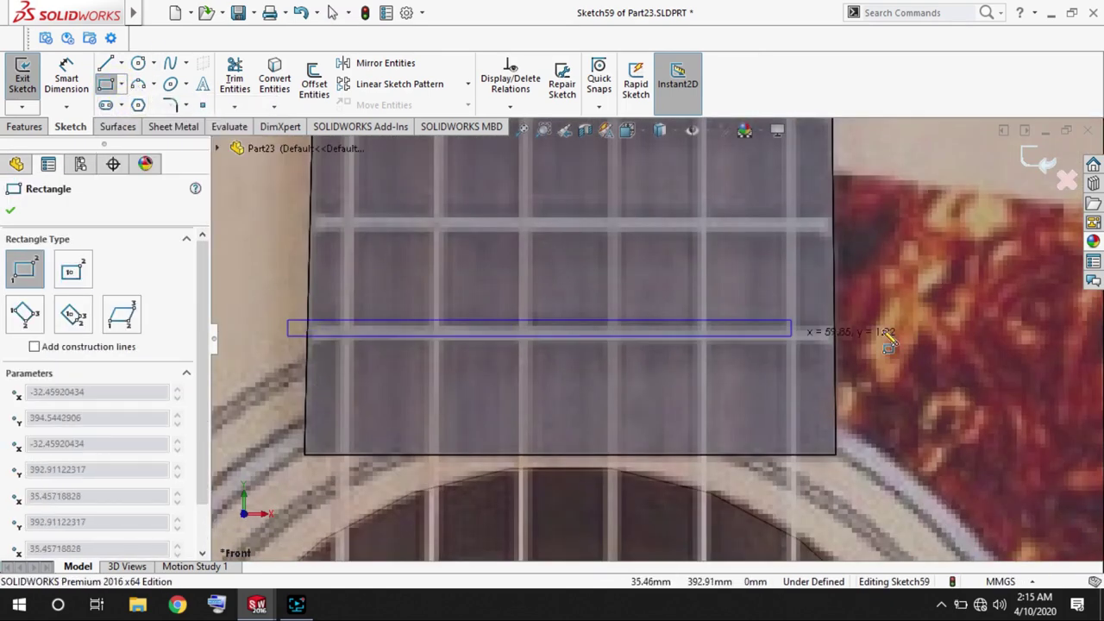
{"action": "left_click", "coordinate": [897, 340]}
{"action": "left_click", "coordinate": [288, 214]}
{"action": "left_click", "coordinate": [900, 233]}
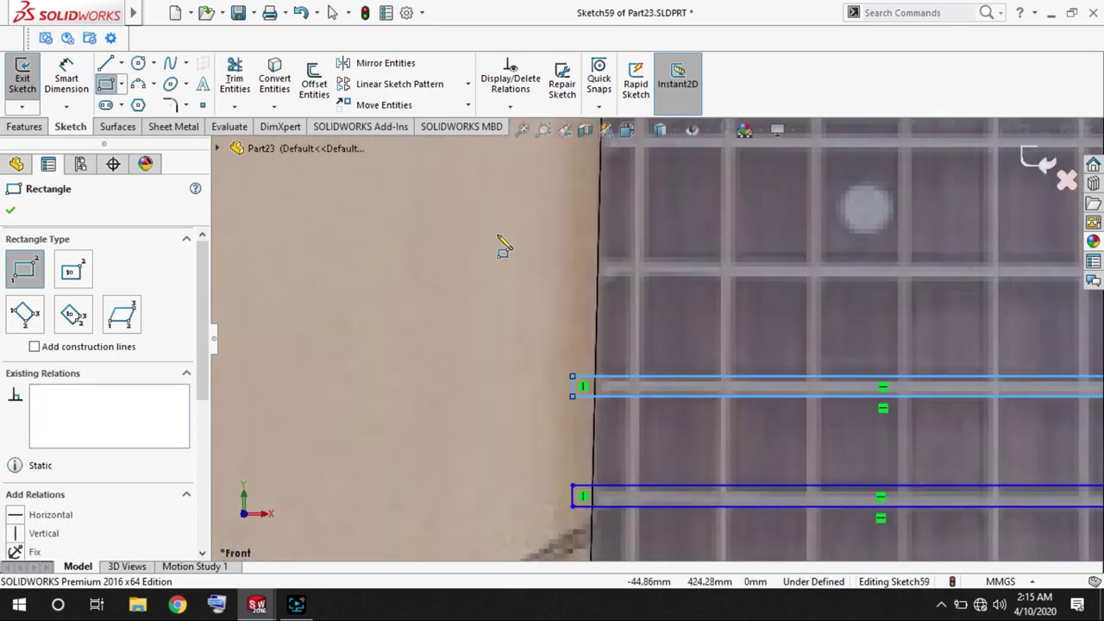
Draw two more fret rectangles further along the fretboard.
{"action": "middle_click_drag", "start_coordinate": [500, 241], "coordinate": [431, 311], "text": "ctrl"}
{"action": "left_click", "coordinate": [418, 304]}
{"action": "left_click", "coordinate": [1036, 324]}
{"action": "left_click", "coordinate": [420, 177]}
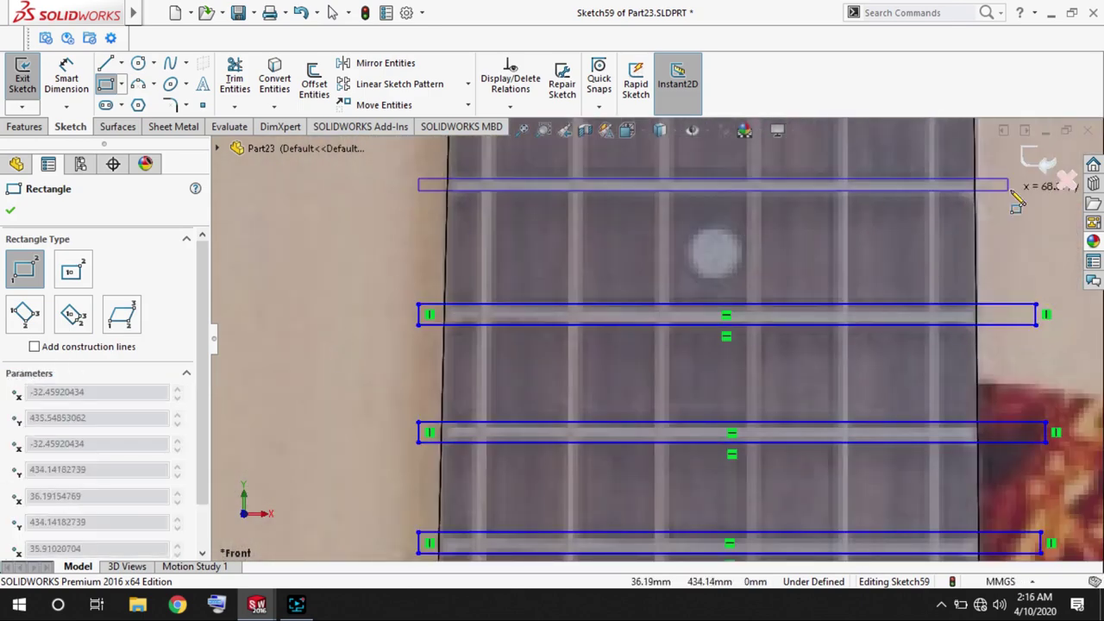
{"action": "left_click", "coordinate": [1035, 189]}
{"action": "scroll", "coordinate": [604, 328], "scroll_direction": "up", "scroll_amount": 3}
{"action": "key", "text": "Escape"}
{"action": "scroll", "coordinate": [604, 328], "scroll_direction": "up", "scroll_amount": 3}
{"action": "scroll", "coordinate": [588, 325], "scroll_direction": "down", "scroll_amount": 3}
{"action": "scroll", "coordinate": [588, 324], "scroll_direction": "down", "scroll_amount": 2}
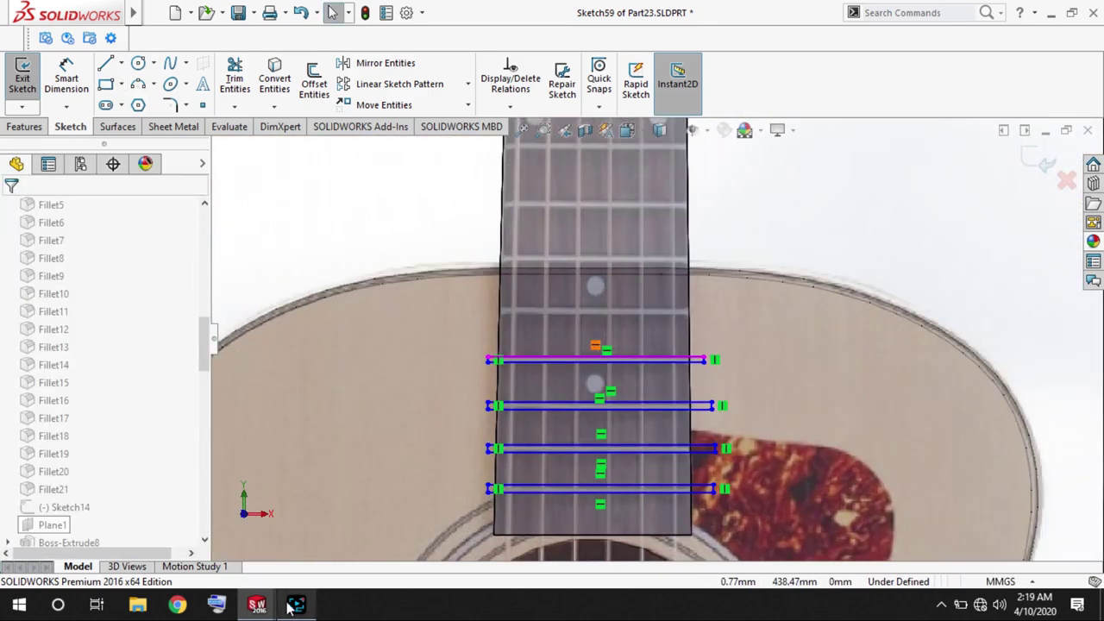
Add five more fret rectangles further up the neck.
{"action": "key", "text": "Return"}
{"action": "scroll", "coordinate": [685, 323], "scroll_direction": "down", "scroll_amount": 3}
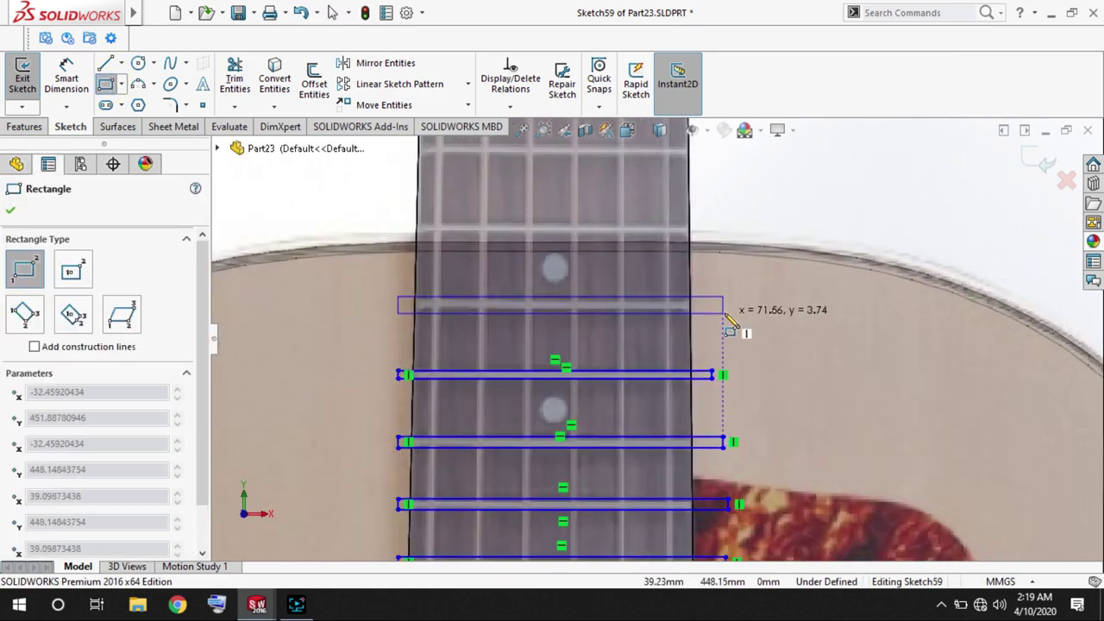
{"action": "scroll", "coordinate": [569, 345], "scroll_direction": "down", "scroll_amount": 2}
{"action": "left_click", "coordinate": [810, 298]}
{"action": "left_click", "coordinate": [360, 167]}
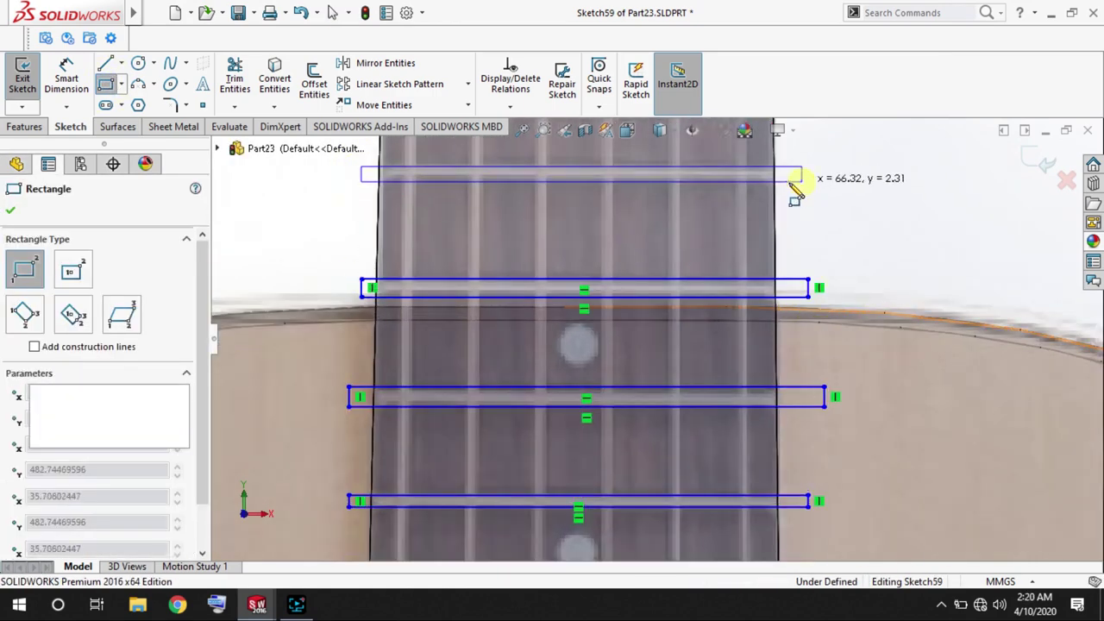
{"action": "left_click", "coordinate": [799, 176]}
{"action": "left_click", "coordinate": [371, 183]}
{"action": "left_click", "coordinate": [824, 185]}
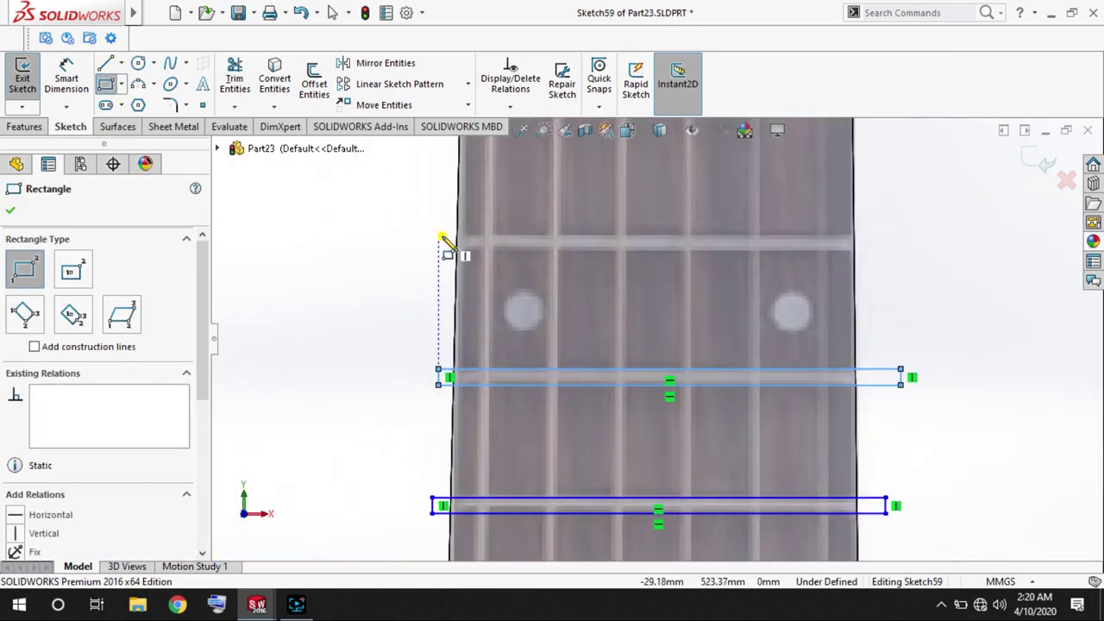
{"action": "left_click", "coordinate": [442, 240]}
{"action": "left_click", "coordinate": [892, 250]}
{"action": "left_click", "coordinate": [562, 233]}
{"action": "left_click", "coordinate": [912, 216]}
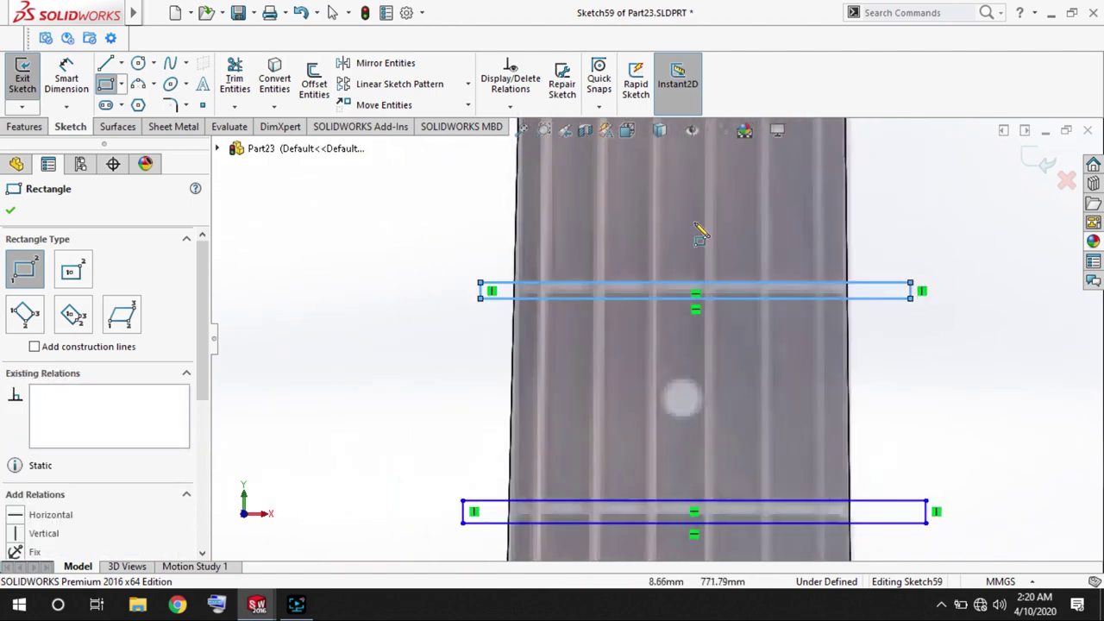
{"action": "scroll", "coordinate": [701, 233], "scroll_direction": "up", "scroll_amount": 2}
Dimension the fret rectangle thickness to 2.10 mm.
{"action": "left_click", "coordinate": [547, 333]}
{"action": "left_click", "coordinate": [773, 354]}
{"action": "scroll", "coordinate": [690, 361], "scroll_direction": "down", "scroll_amount": 2}
{"action": "right_click_drag", "start_coordinate": [651, 379], "coordinate": [652, 347]}
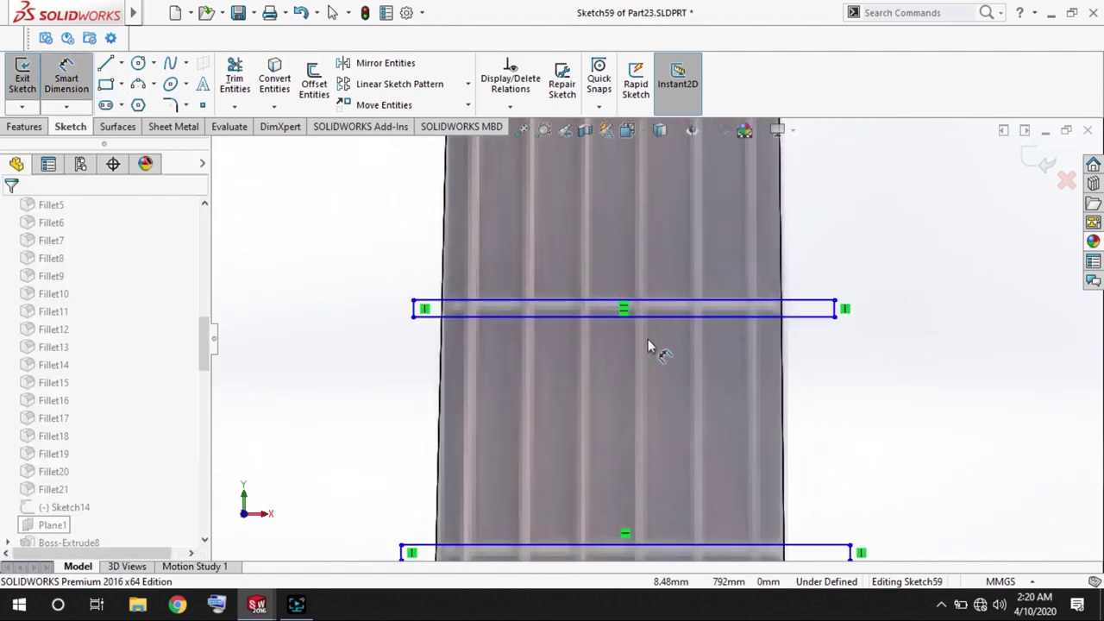
{"action": "scroll", "coordinate": [651, 347], "scroll_direction": "up", "scroll_amount": 3}
{"action": "left_click", "coordinate": [727, 274]}
{"action": "left_click", "coordinate": [729, 302]}
{"action": "left_click", "coordinate": [1008, 298]}
{"action": "type", "text": "2.1"}
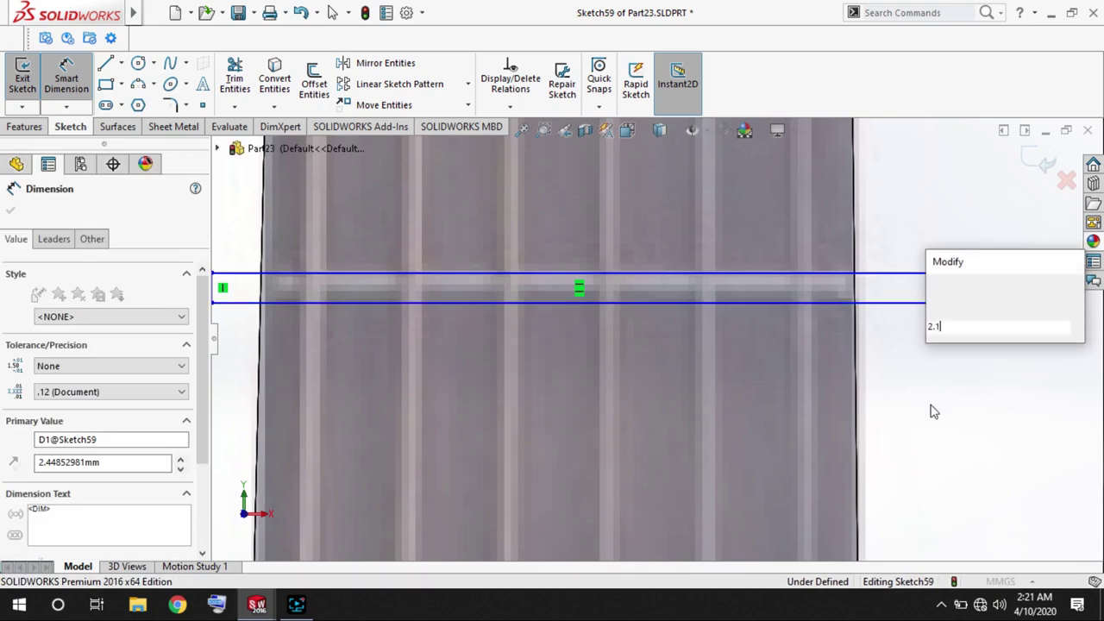
{"action": "key", "text": "Return"}
{"action": "scroll", "coordinate": [892, 424], "scroll_direction": "up", "scroll_amount": 2}
{"action": "scroll", "coordinate": [797, 438], "scroll_direction": "up", "scroll_amount": 2}
{"action": "scroll", "coordinate": [676, 431], "scroll_direction": "up", "scroll_amount": 1}
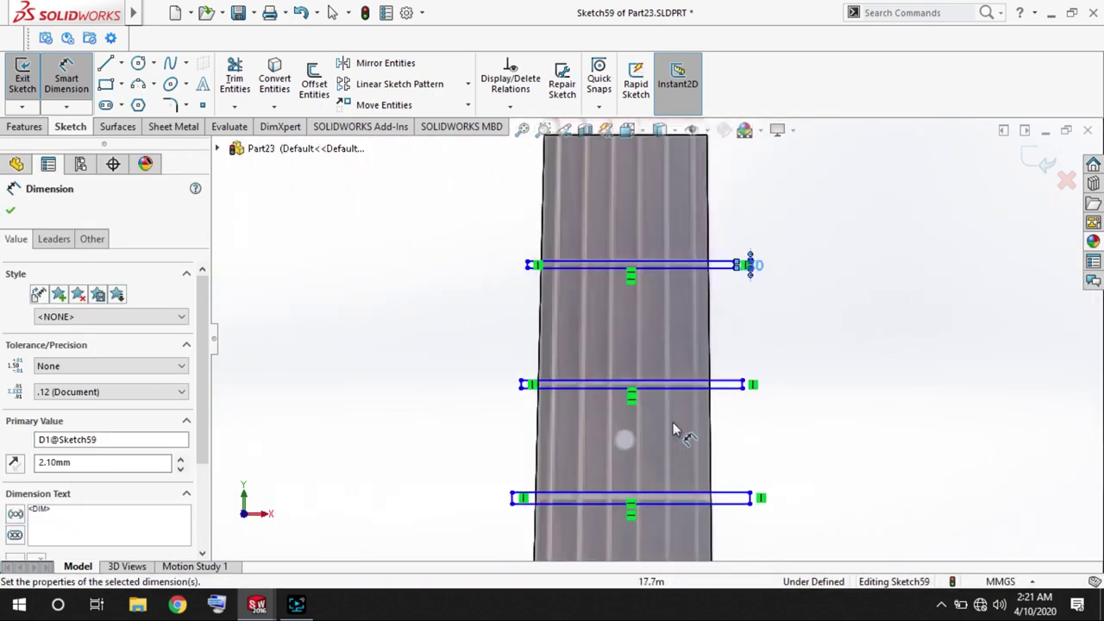
Convert the fretboard's left and right edges into sketch lines.
{"action": "left_click", "coordinate": [275, 77]}
{"action": "left_click", "coordinate": [532, 296]}
{"action": "scroll", "coordinate": [695, 259], "scroll_direction": "up", "scroll_amount": 1}
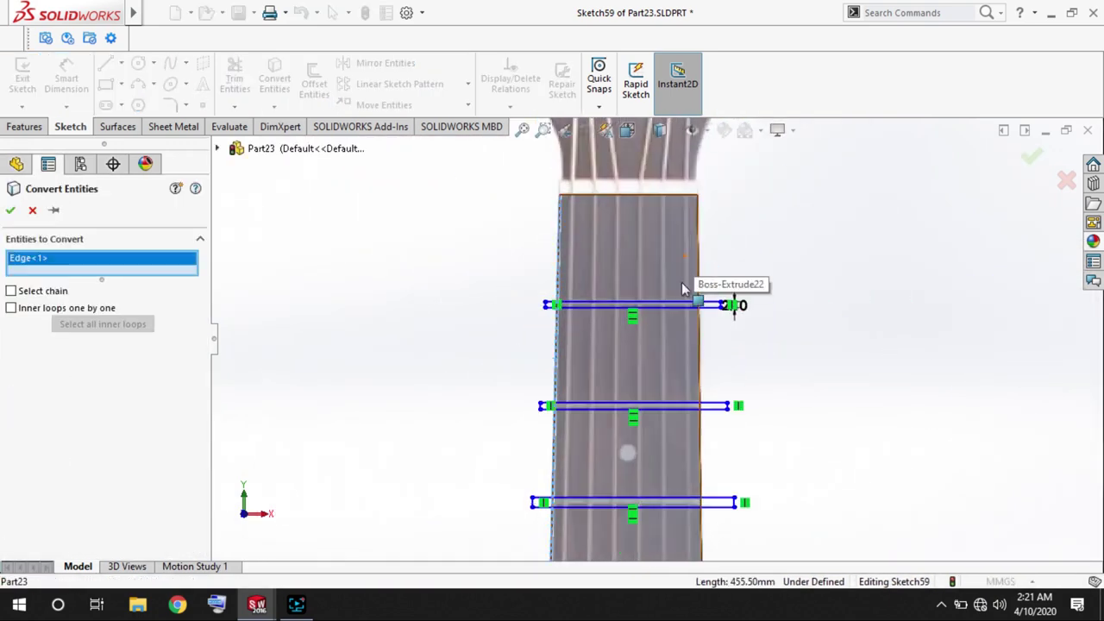
{"action": "left_click", "coordinate": [686, 288]}
{"action": "key", "text": "Return"}
{"action": "scroll", "coordinate": [615, 326], "scroll_direction": "down", "scroll_amount": 2}
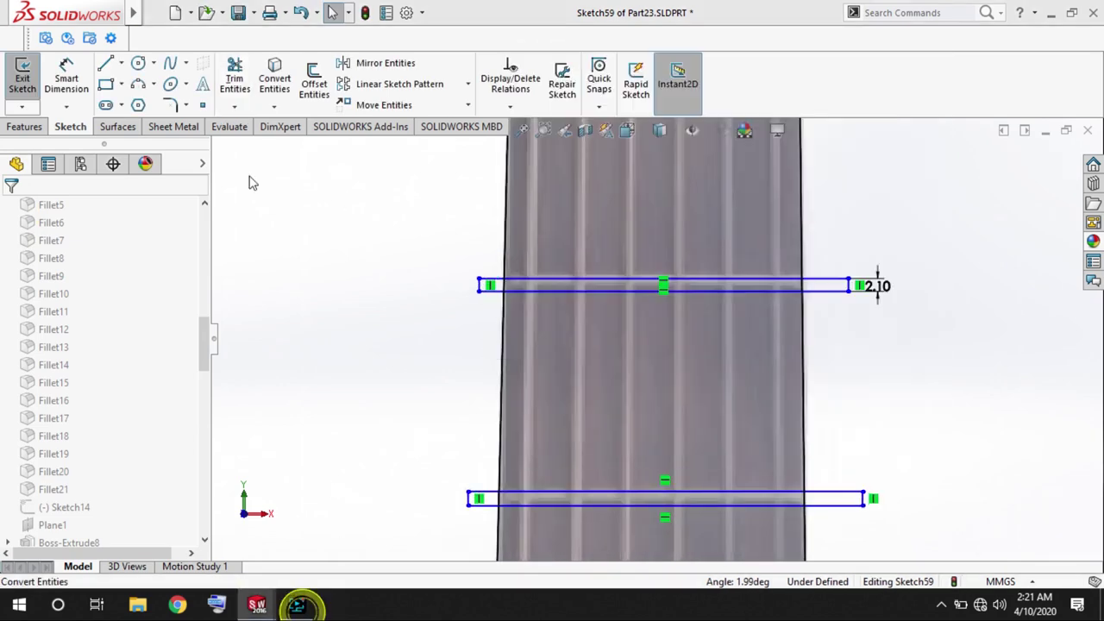
Power-trim the fret lines overhanging the fretboard edges and exit the sketch.
{"action": "left_click", "coordinate": [234, 78]}
{"action": "scroll", "coordinate": [655, 345], "scroll_direction": "up", "scroll_amount": 2}
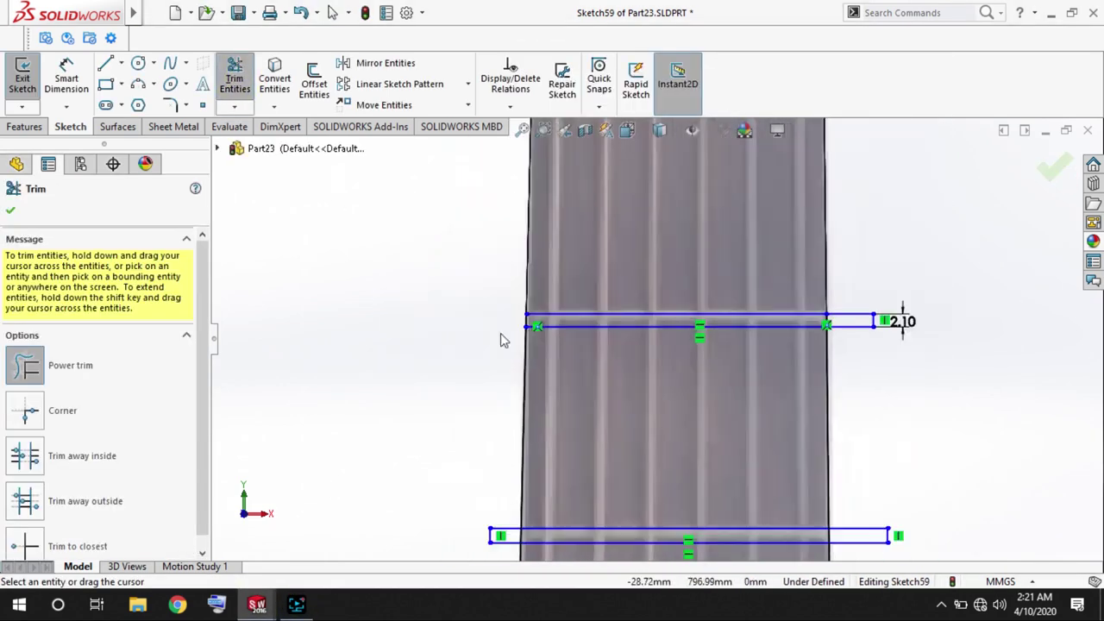
{"action": "scroll", "coordinate": [483, 484], "scroll_direction": "down", "scroll_amount": 1}
{"action": "left_click_drag", "start_coordinate": [463, 380], "coordinate": [942, 382]}
{"action": "middle_click_drag", "start_coordinate": [578, 500], "coordinate": [438, 311], "text": "ctrl"}
{"action": "scroll", "coordinate": [408, 453], "scroll_direction": "down", "scroll_amount": 1}
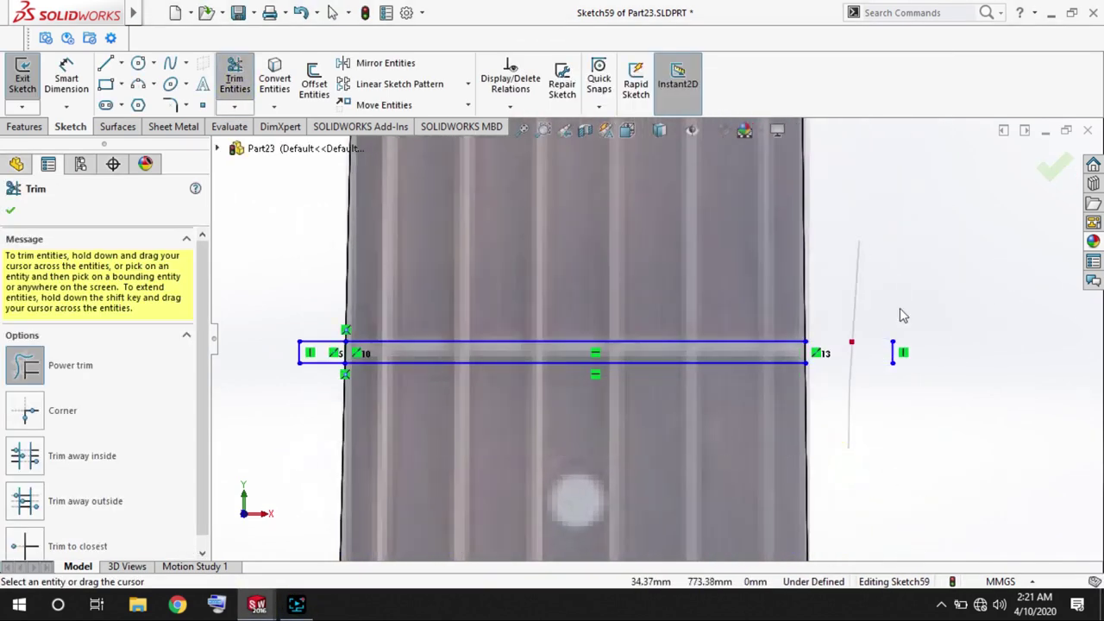
{"action": "left_click", "coordinate": [1054, 166]}
{"action": "scroll", "coordinate": [635, 352], "scroll_direction": "down", "scroll_amount": 2}
Extrude all fret contours of the sketch 2.50 mm, Blind, with Merge off.
{"action": "scroll", "coordinate": [669, 276], "scroll_direction": "down", "scroll_amount": 2}
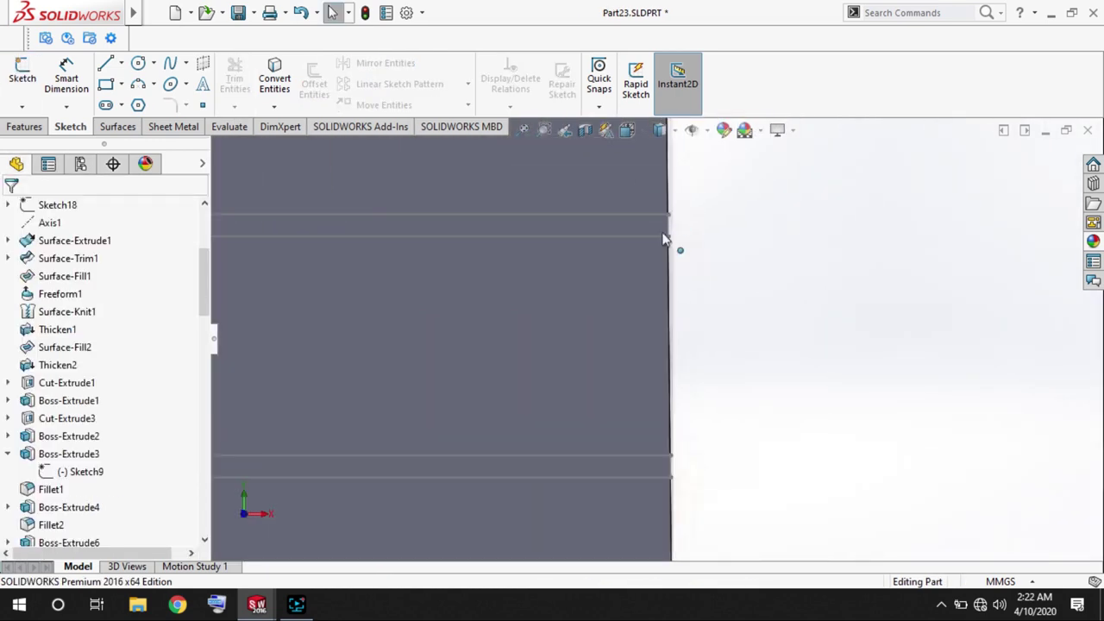
{"action": "scroll", "coordinate": [665, 239], "scroll_direction": "up", "scroll_amount": 3}
{"action": "scroll", "coordinate": [665, 389], "scroll_direction": "down", "scroll_amount": 1}
{"action": "left_click", "coordinate": [24, 126]}
{"action": "left_click", "coordinate": [28, 77]}
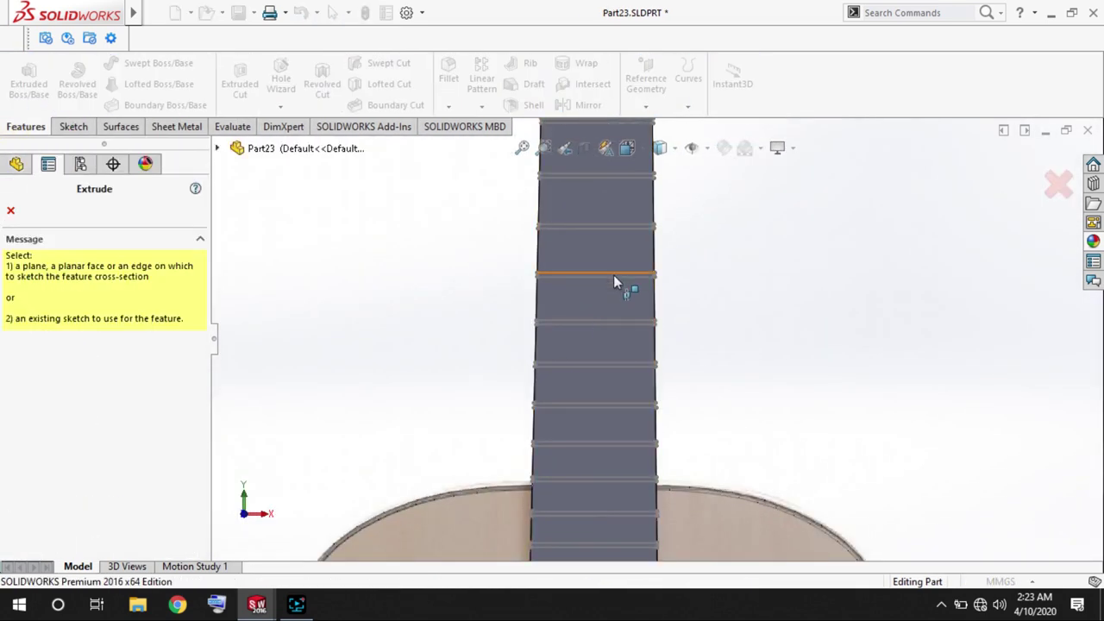
{"action": "left_click", "coordinate": [613, 274]}
{"action": "right_click", "coordinate": [78, 528]}
{"action": "left_click", "coordinate": [121, 466]}
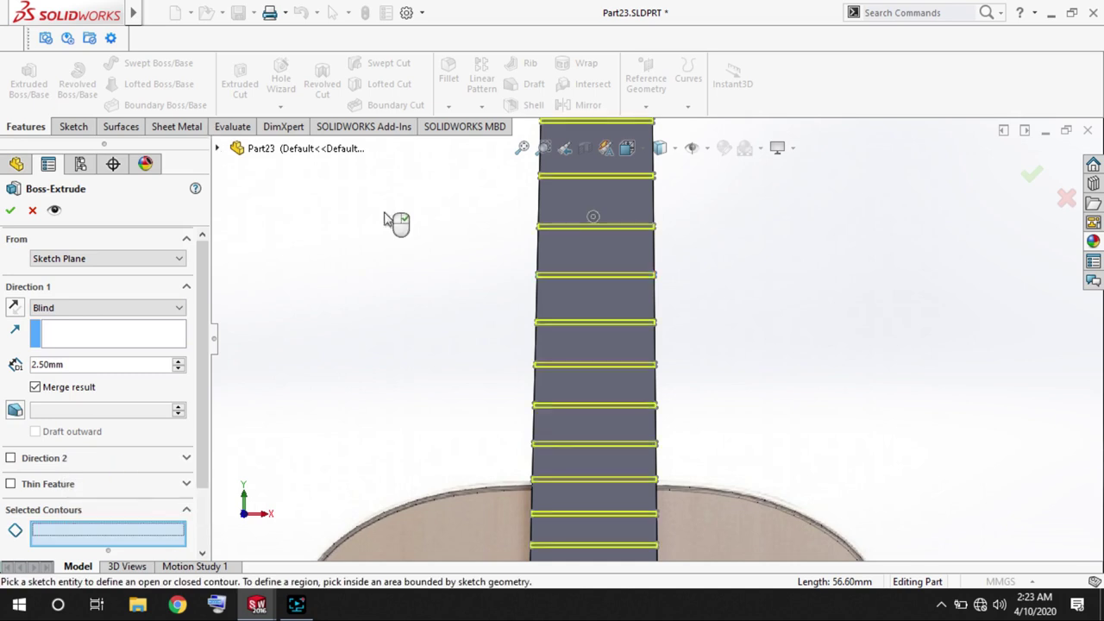
{"action": "middle_click_drag", "start_coordinate": [386, 220], "coordinate": [628, 222]}
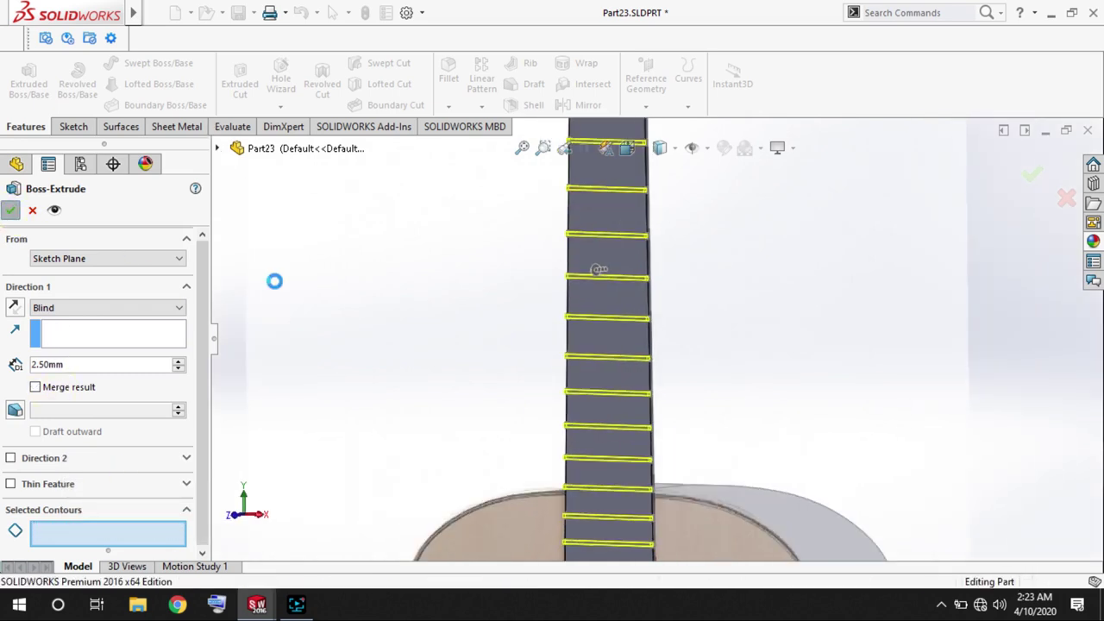
{"action": "key", "text": "Return"}
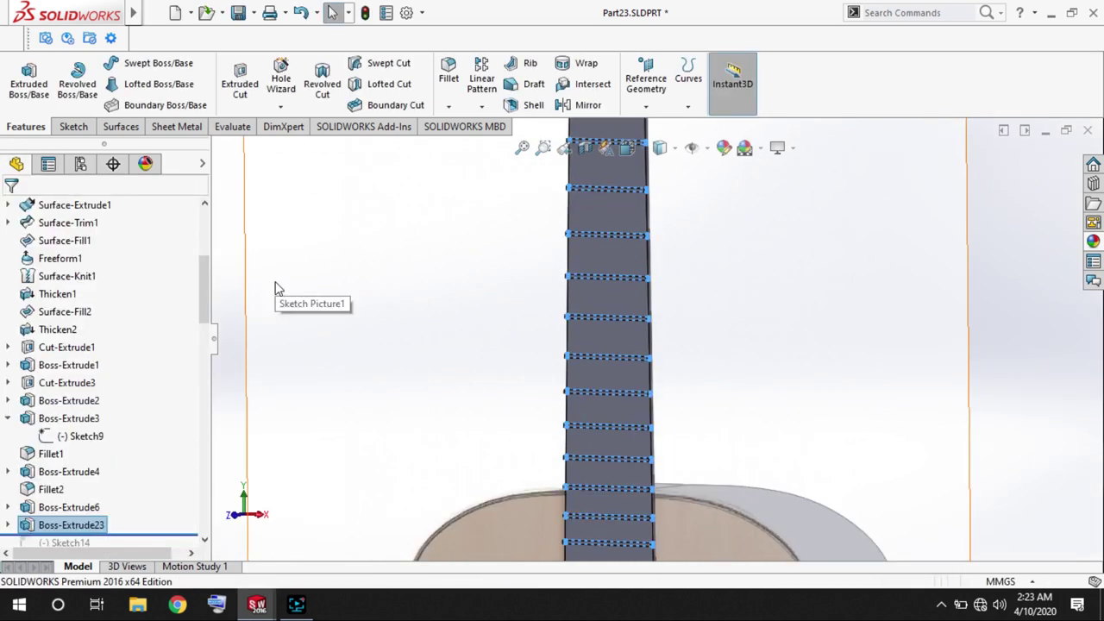
Add a full-round fillet over a fret using its side, top and side faces.
{"action": "scroll", "coordinate": [635, 355], "scroll_direction": "down", "scroll_amount": 3}
{"action": "mouse_move", "coordinate": [636, 354]}
{"action": "middle_mouse_down"}
{"action": "mouse_move", "coordinate": [599, 376]}
{"action": "mouse_move", "coordinate": [449, 346]}
{"action": "mouse_move", "coordinate": [480, 278]}
{"action": "middle_mouse_up"}
{"action": "scroll", "coordinate": [481, 279], "scroll_direction": "down", "scroll_amount": 3}
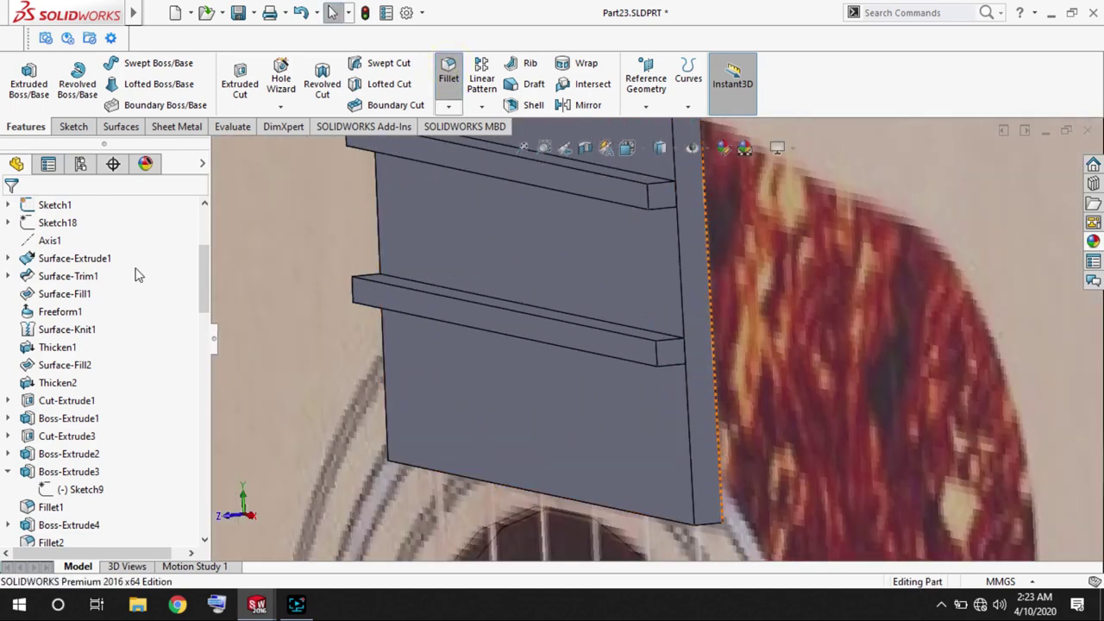
{"action": "scroll", "coordinate": [442, 352], "scroll_direction": "down", "scroll_amount": 3}
{"action": "left_click", "coordinate": [454, 318]}
{"action": "left_click", "coordinate": [503, 264]}
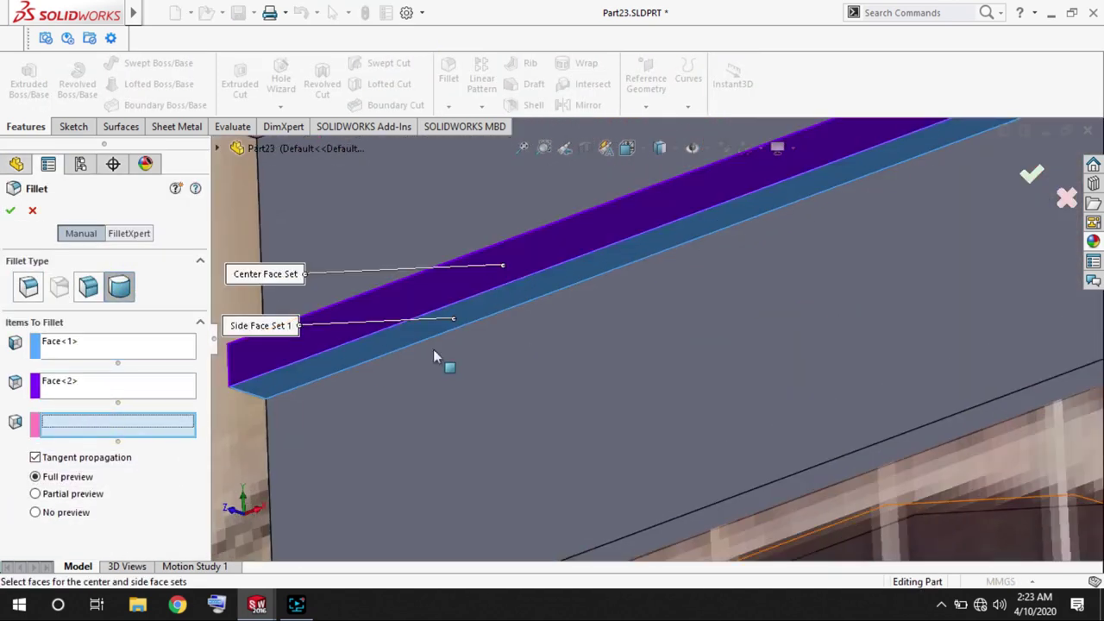
{"action": "mouse_move", "coordinate": [434, 354]}
{"action": "middle_mouse_down"}
{"action": "mouse_move", "coordinate": [630, 286]}
{"action": "mouse_move", "coordinate": [707, 296]}
{"action": "middle_mouse_up"}
{"action": "left_click", "coordinate": [708, 291]}
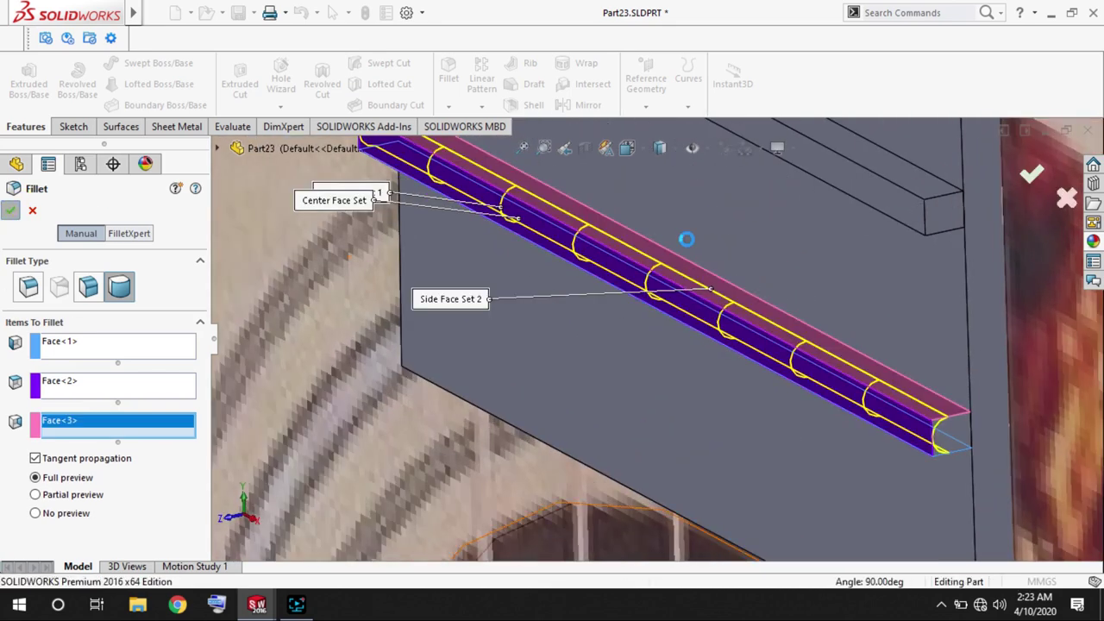
{"action": "key", "text": "Return"}
{"action": "mouse_move", "coordinate": [687, 239]}
{"action": "middle_mouse_down"}
{"action": "mouse_move", "coordinate": [627, 400]}
{"action": "mouse_move", "coordinate": [654, 248]}
{"action": "mouse_move", "coordinate": [644, 221]}
{"action": "middle_mouse_up"}
{"action": "scroll", "coordinate": [654, 248], "scroll_direction": "up", "scroll_amount": 3}
{"action": "scroll", "coordinate": [644, 221], "scroll_direction": "down", "scroll_amount": 2}
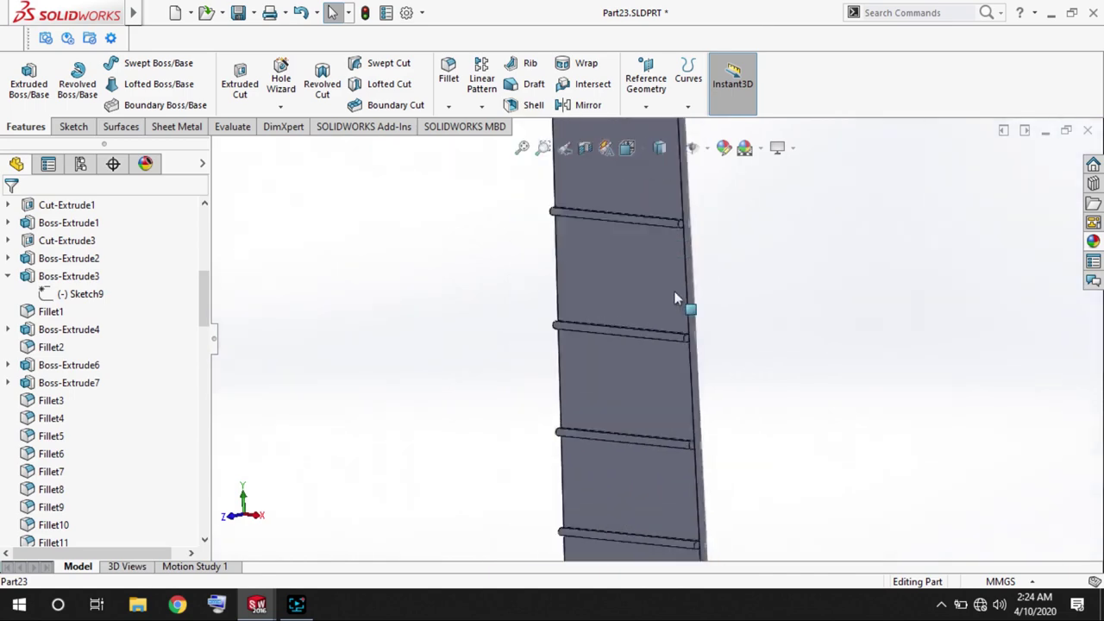
{"action": "scroll", "coordinate": [674, 291], "scroll_direction": "up", "scroll_amount": 3}
On the Front Plane, draw a construction midpoint line on the fretboard's top edge.
{"action": "scroll", "coordinate": [451, 419], "scroll_direction": "up", "scroll_amount": 3}
{"action": "scroll", "coordinate": [646, 316], "scroll_direction": "down", "scroll_amount": 3}
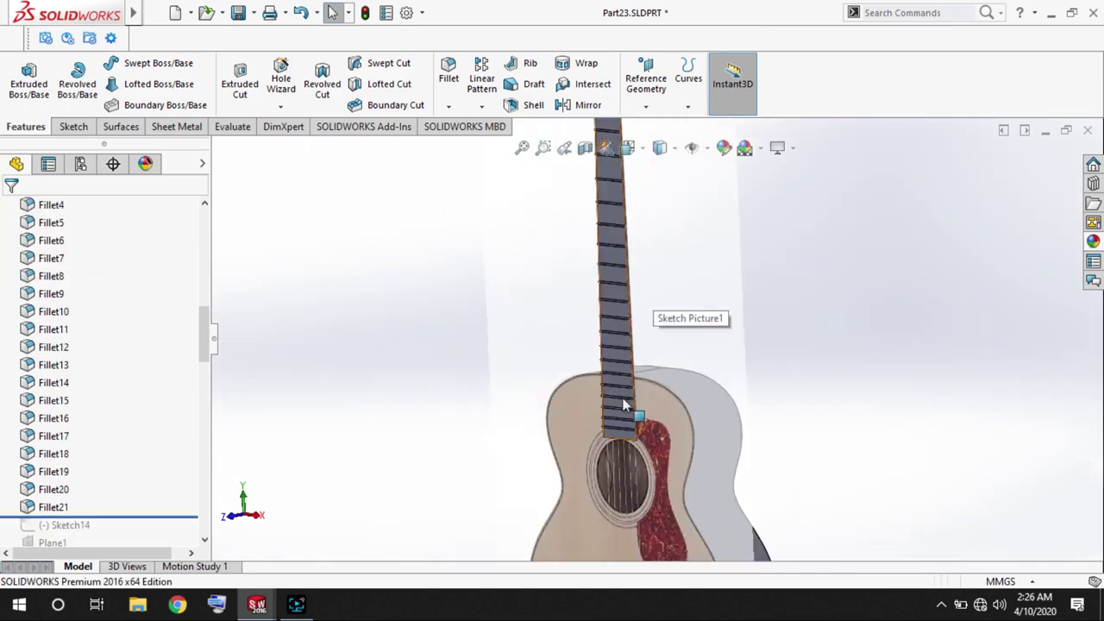
{"action": "scroll", "coordinate": [670, 296], "scroll_direction": "down", "scroll_amount": 2}
{"action": "scroll", "coordinate": [725, 276], "scroll_direction": "down", "scroll_amount": 2}
{"action": "scroll", "coordinate": [724, 276], "scroll_direction": "down", "scroll_amount": 2}
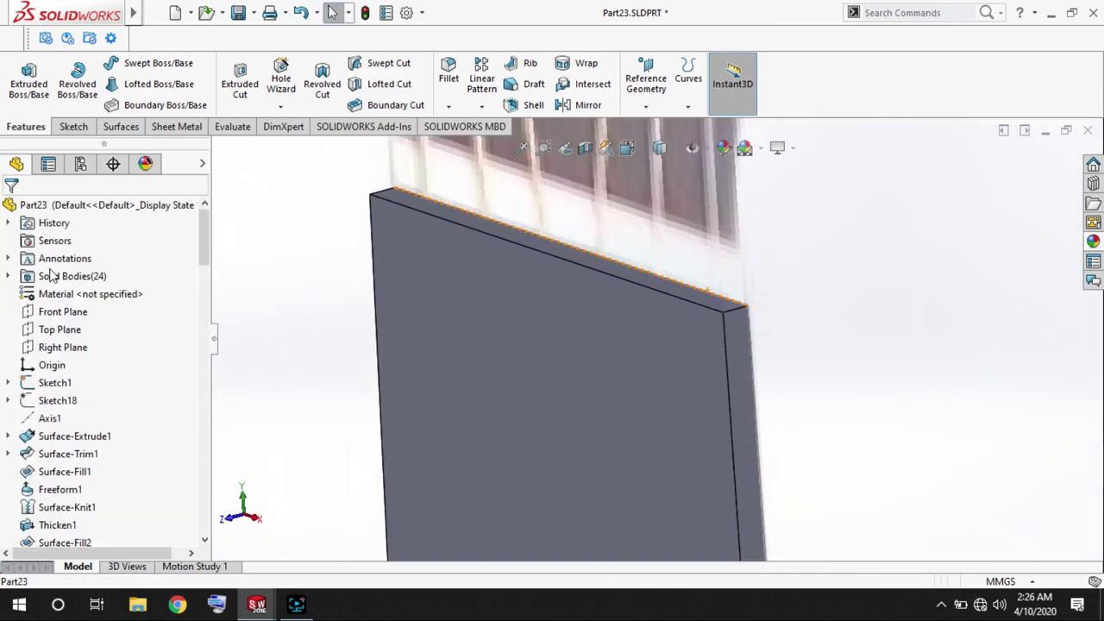
{"action": "left_click", "coordinate": [33, 90]}
{"action": "scroll", "coordinate": [576, 294], "scroll_direction": "down", "scroll_amount": 2}
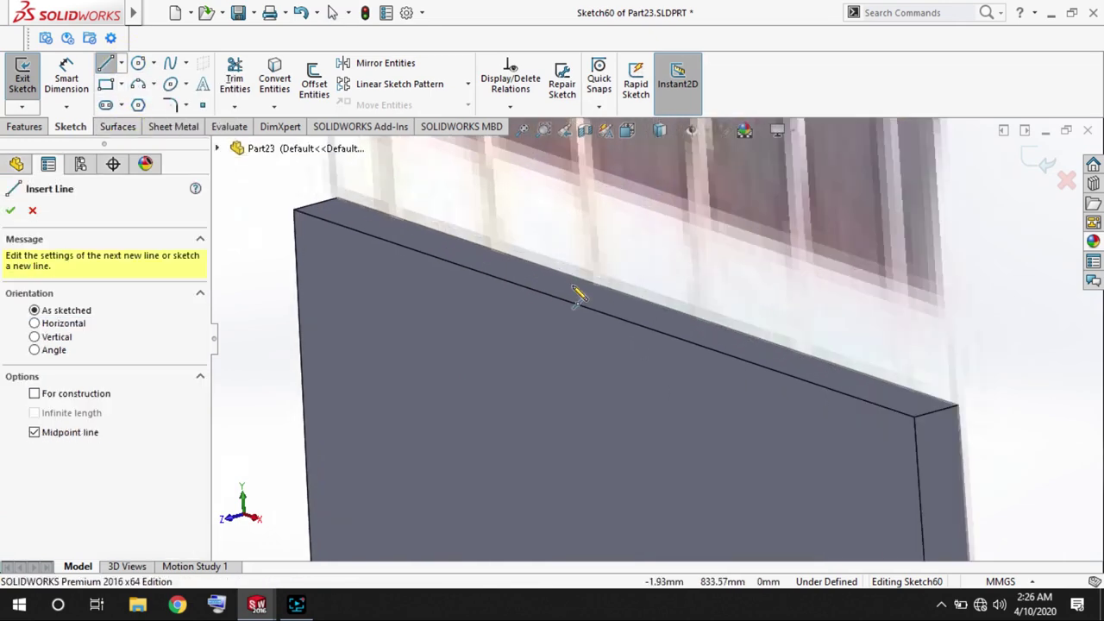
{"action": "left_click", "coordinate": [647, 302]}
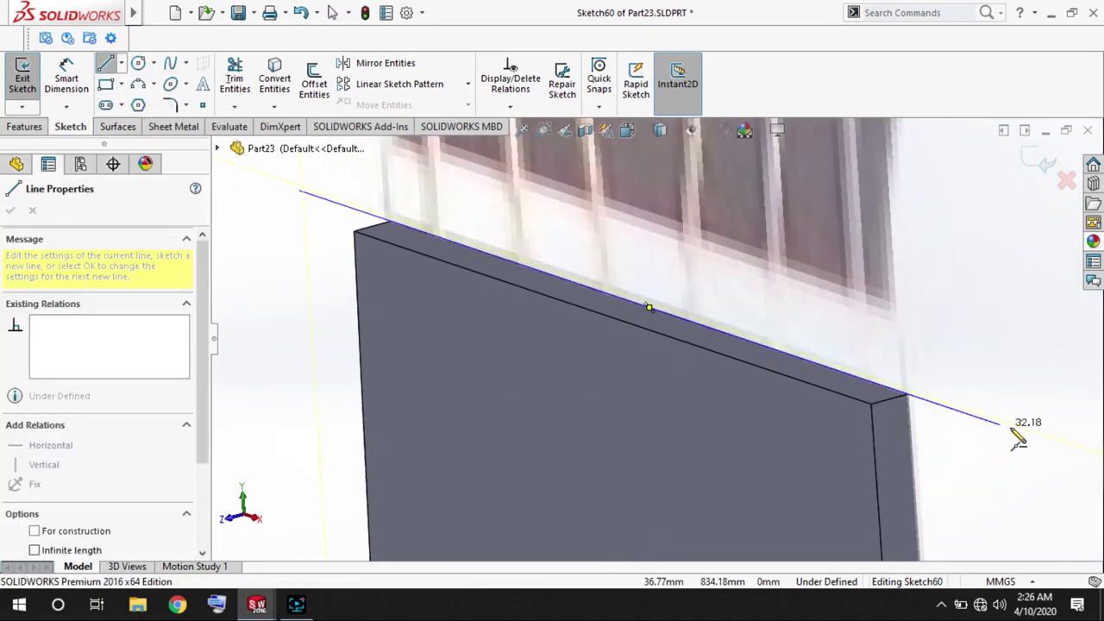
{"action": "left_click", "coordinate": [13, 211]}
{"action": "left_click", "coordinate": [35, 466]}
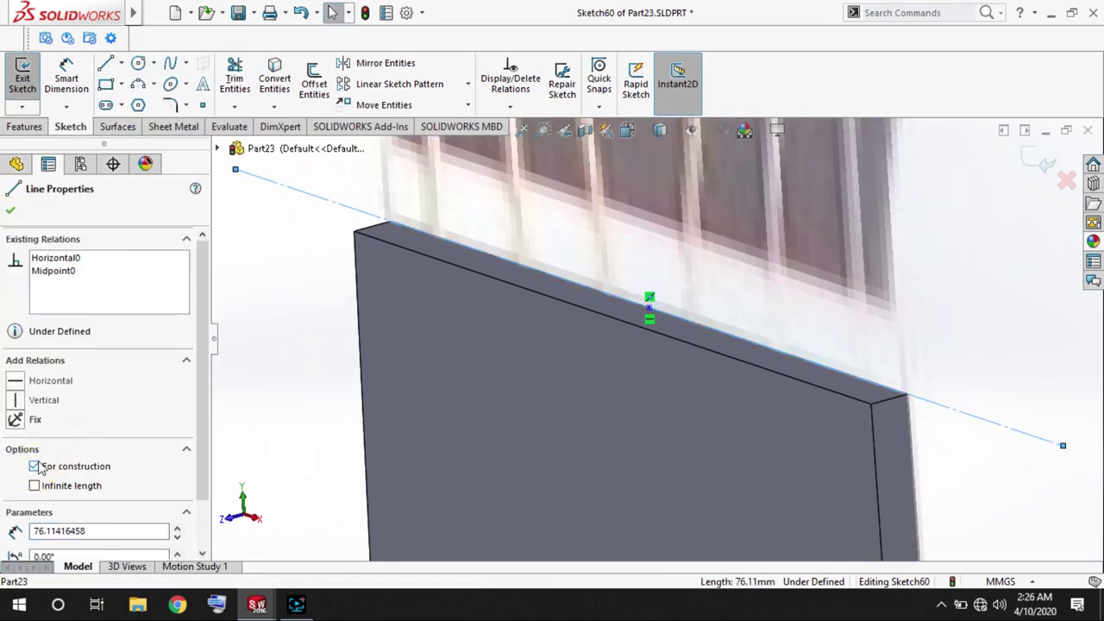
{"action": "left_click", "coordinate": [10, 210]}
Exit the construction-line sketch.
{"action": "scroll", "coordinate": [375, 338], "scroll_direction": "up", "scroll_amount": 3}
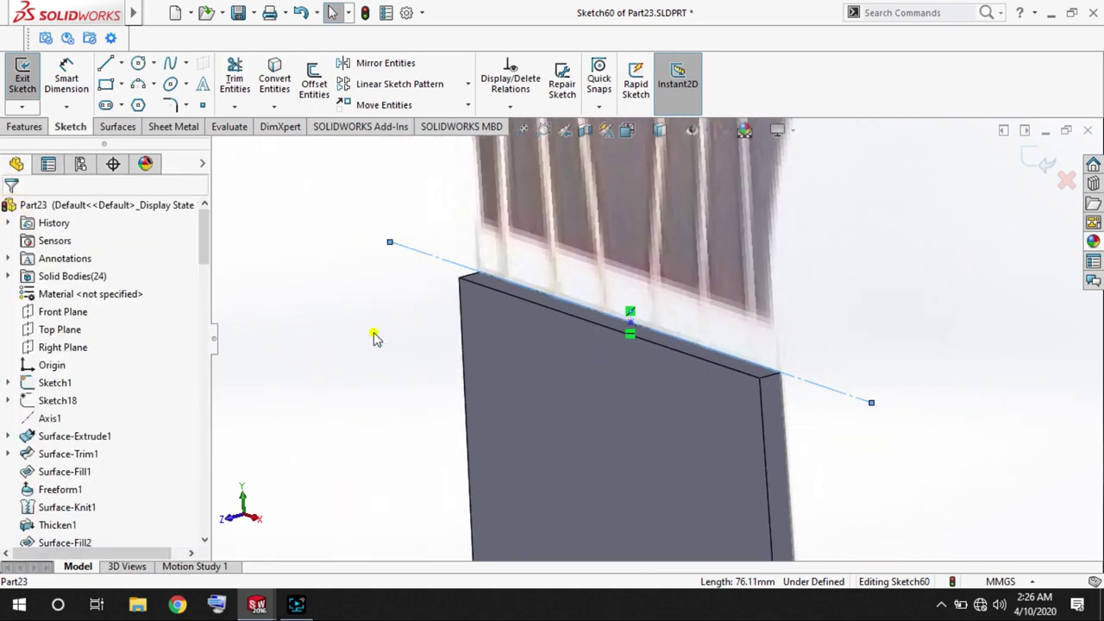
{"action": "scroll", "coordinate": [608, 353], "scroll_direction": "up", "scroll_amount": 2}
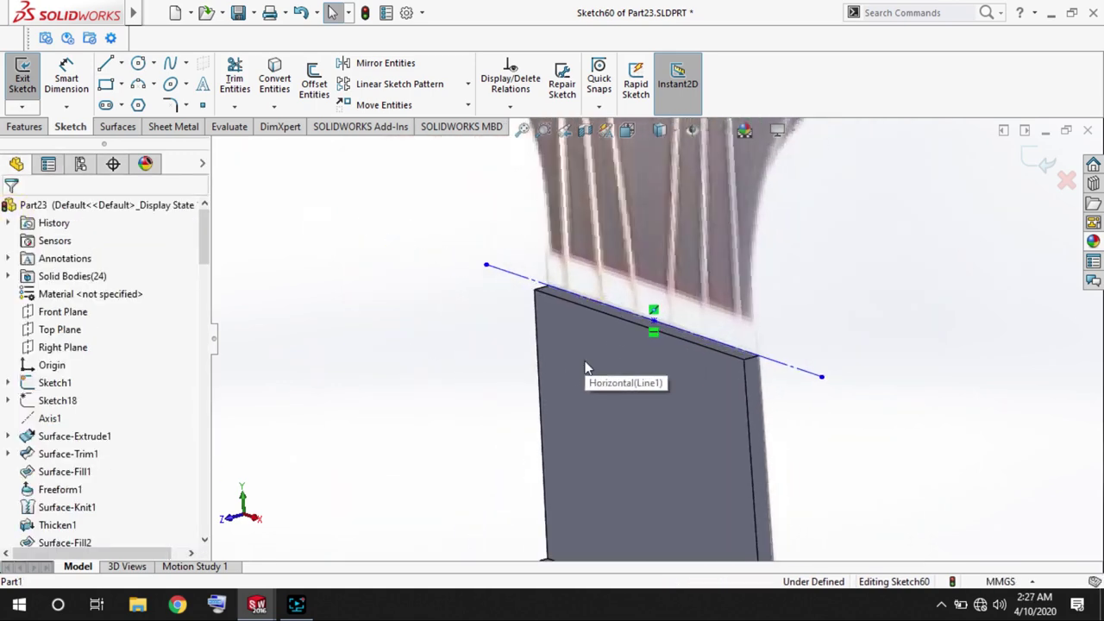
{"action": "scroll", "coordinate": [653, 362], "scroll_direction": "up", "scroll_amount": 3}
{"action": "scroll", "coordinate": [625, 98], "scroll_direction": "up", "scroll_amount": 1}
{"action": "scroll", "coordinate": [625, 97], "scroll_direction": "down", "scroll_amount": 1}
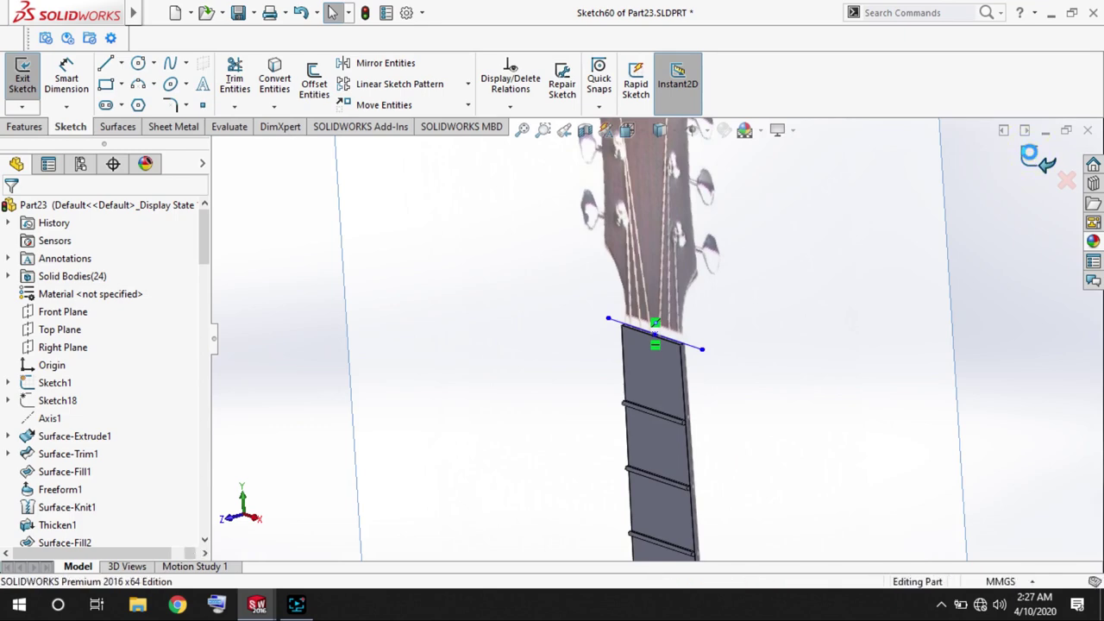
{"action": "left_click", "coordinate": [22, 76]}
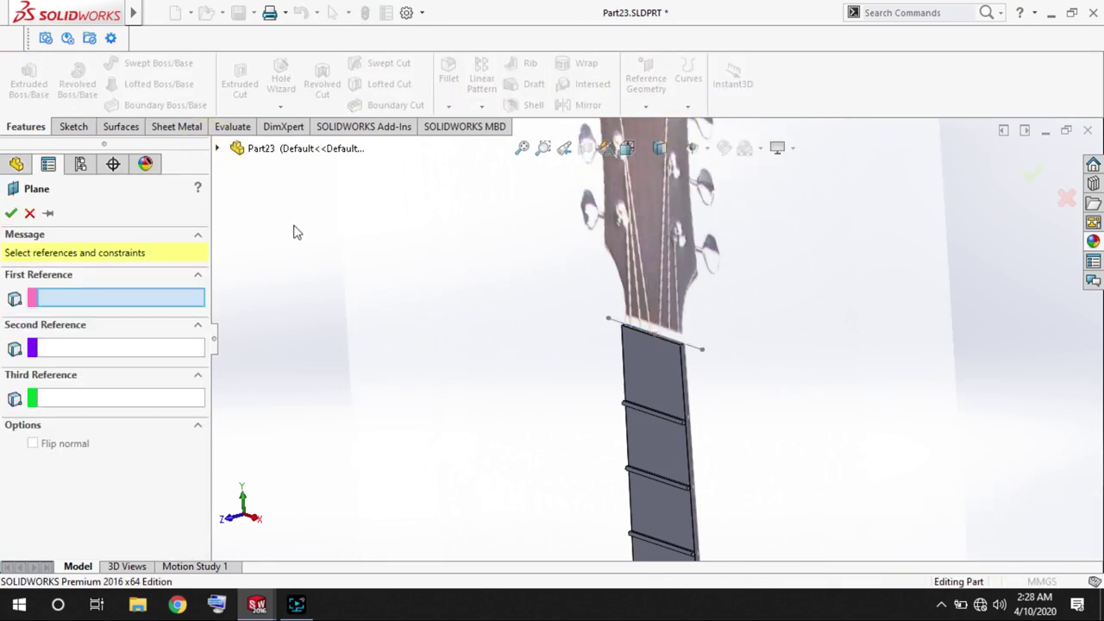
Create Plane8 at 8° to the Front Plane through Line1@Sketch60, then sketch on it.
{"action": "left_click", "coordinate": [259, 148]}
{"action": "left_click", "coordinate": [303, 256]}
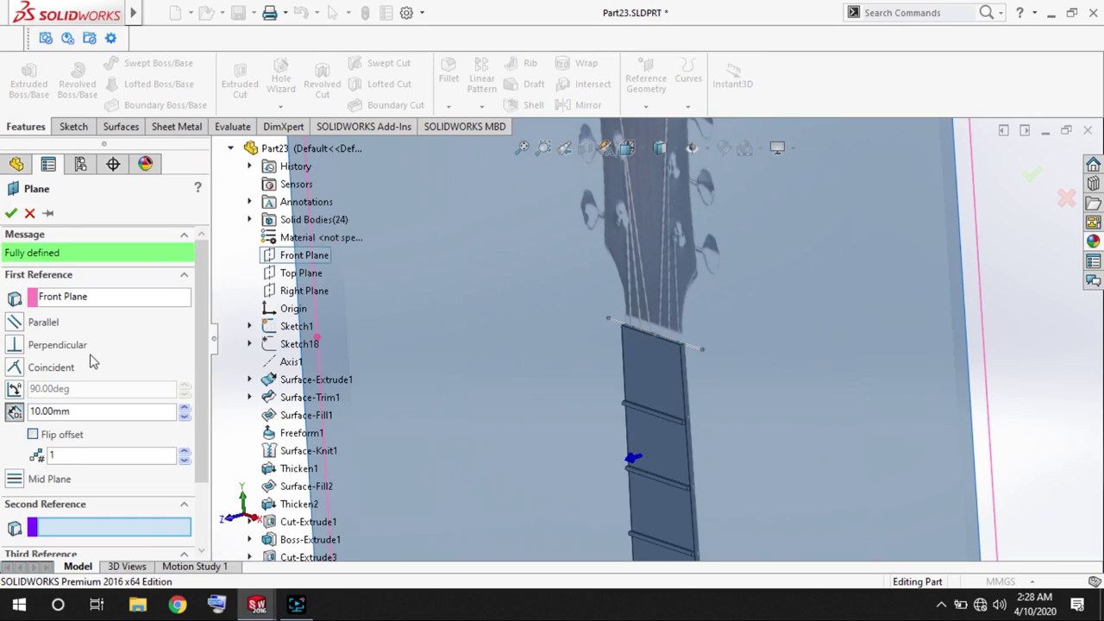
{"action": "left_click", "coordinate": [693, 348]}
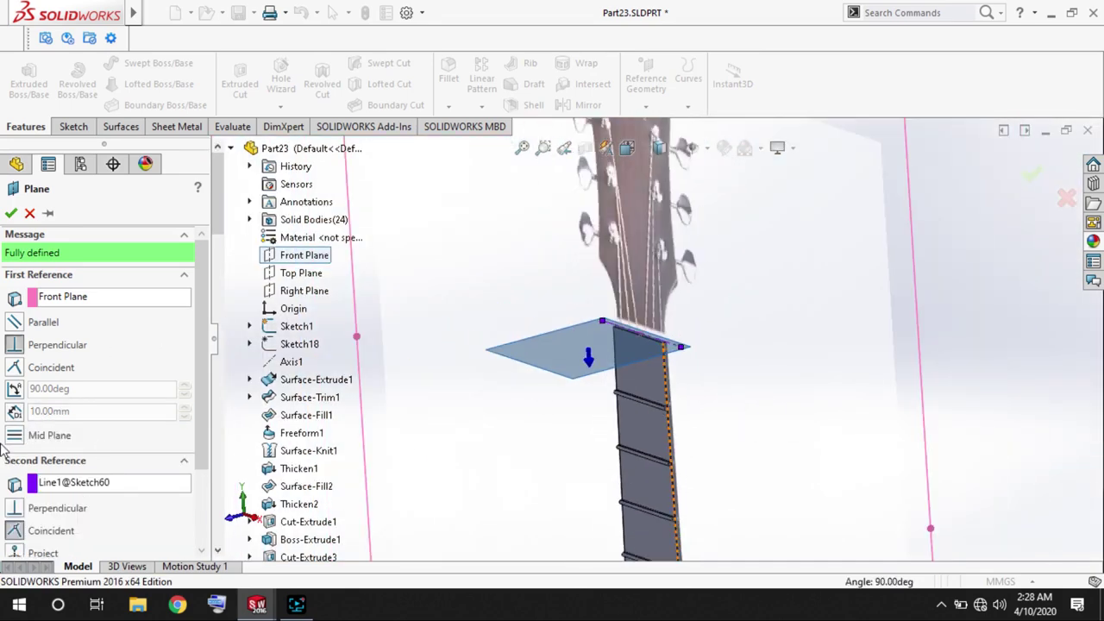
{"action": "scroll", "coordinate": [203, 389], "scroll_direction": "down", "scroll_amount": 3}
{"action": "scroll", "coordinate": [196, 471], "scroll_direction": "up", "scroll_amount": 3}
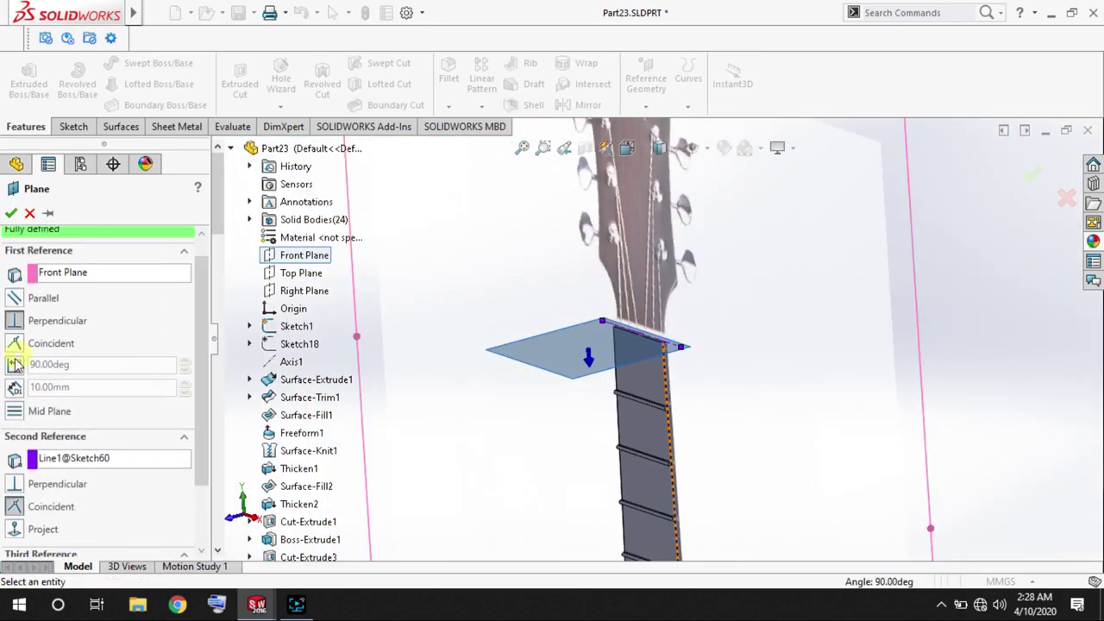
{"action": "left_click", "coordinate": [130, 371]}
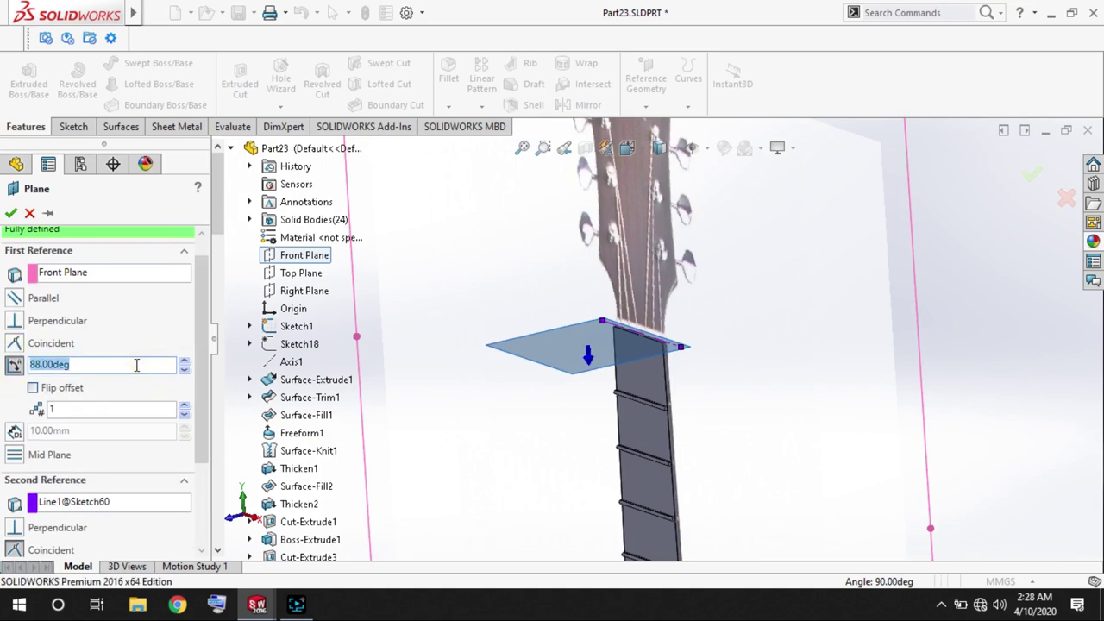
{"action": "type", "text": "8"}
{"action": "key", "text": "Return"}
{"action": "left_click", "coordinate": [11, 213]}
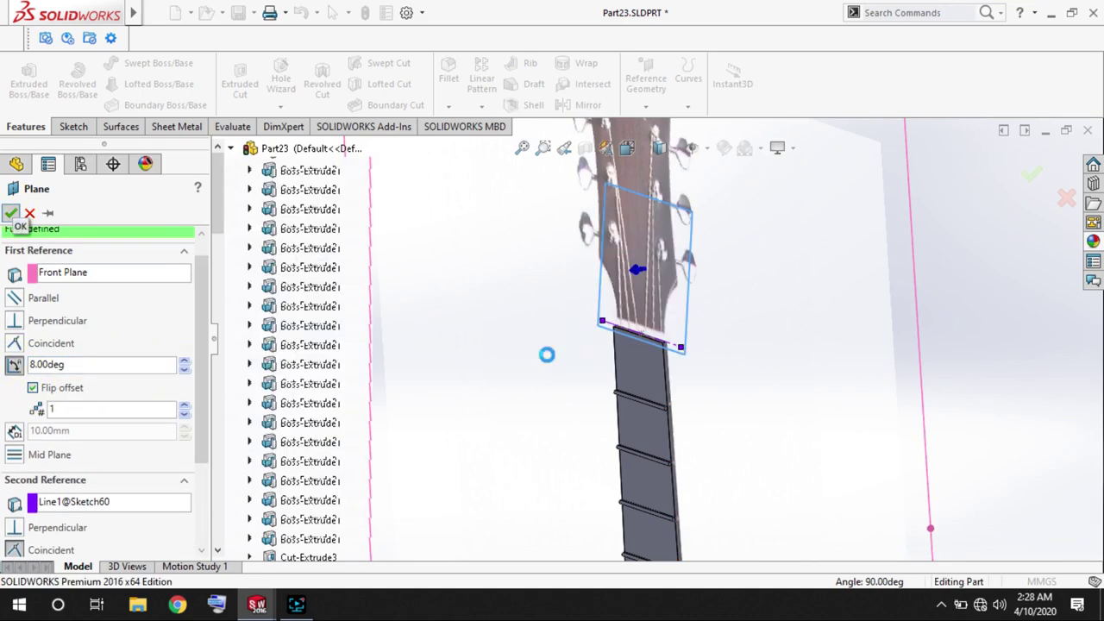
{"action": "right_click_drag", "start_coordinate": [617, 354], "coordinate": [604, 305]}
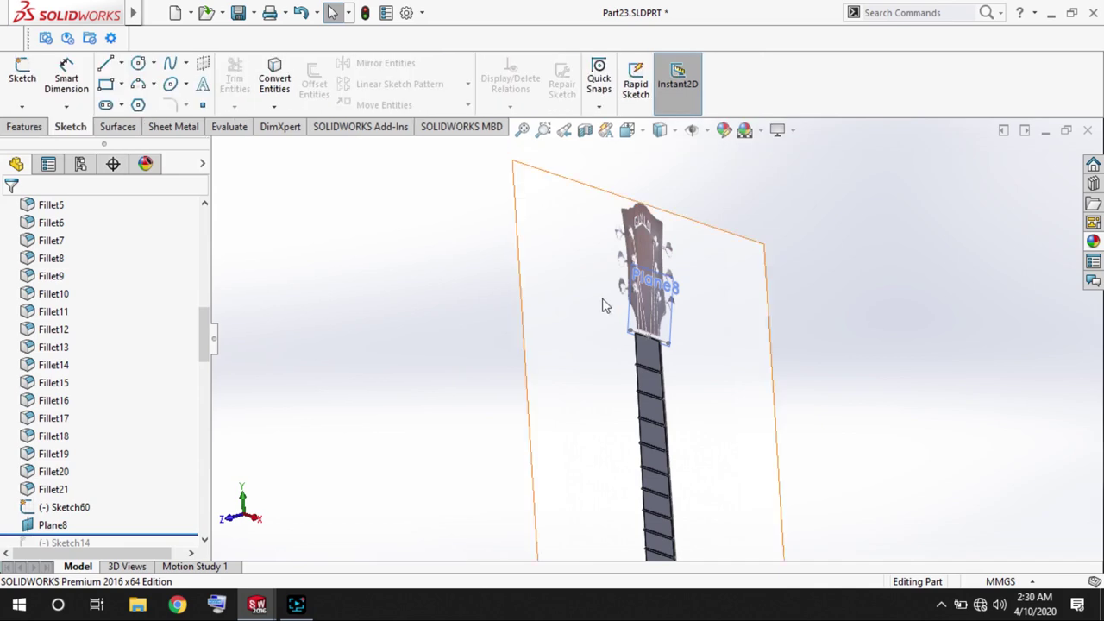
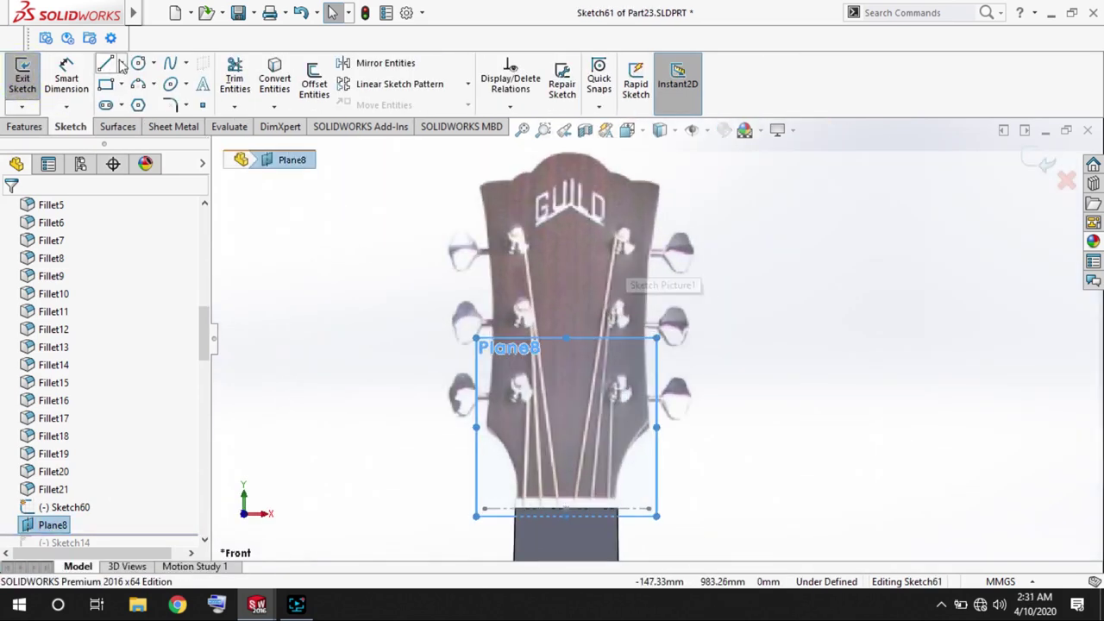
Trace a spline along the headstock's side and top edge over the reference picture.
{"action": "scroll", "coordinate": [431, 347], "scroll_direction": "down", "scroll_amount": 3}
{"action": "left_click", "coordinate": [503, 473]}
{"action": "scroll", "coordinate": [502, 345], "scroll_direction": "up", "scroll_amount": 3}
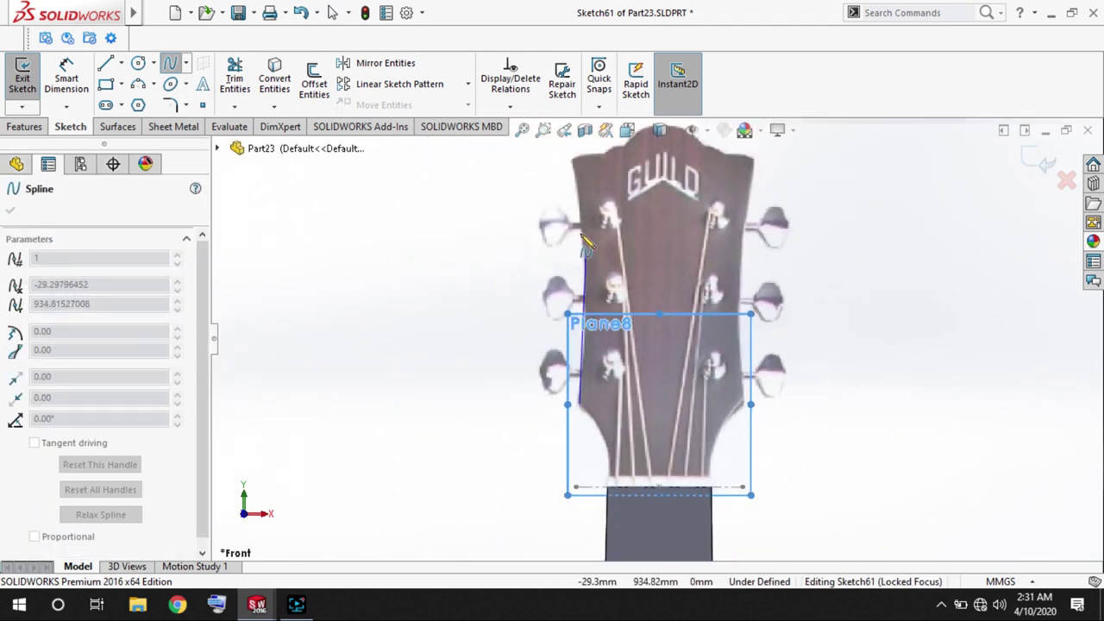
{"action": "scroll", "coordinate": [580, 320], "scroll_direction": "down", "scroll_amount": 3}
{"action": "left_click", "coordinate": [579, 317]}
{"action": "scroll", "coordinate": [580, 318], "scroll_direction": "up", "scroll_amount": 3}
{"action": "scroll", "coordinate": [611, 250], "scroll_direction": "down", "scroll_amount": 4}
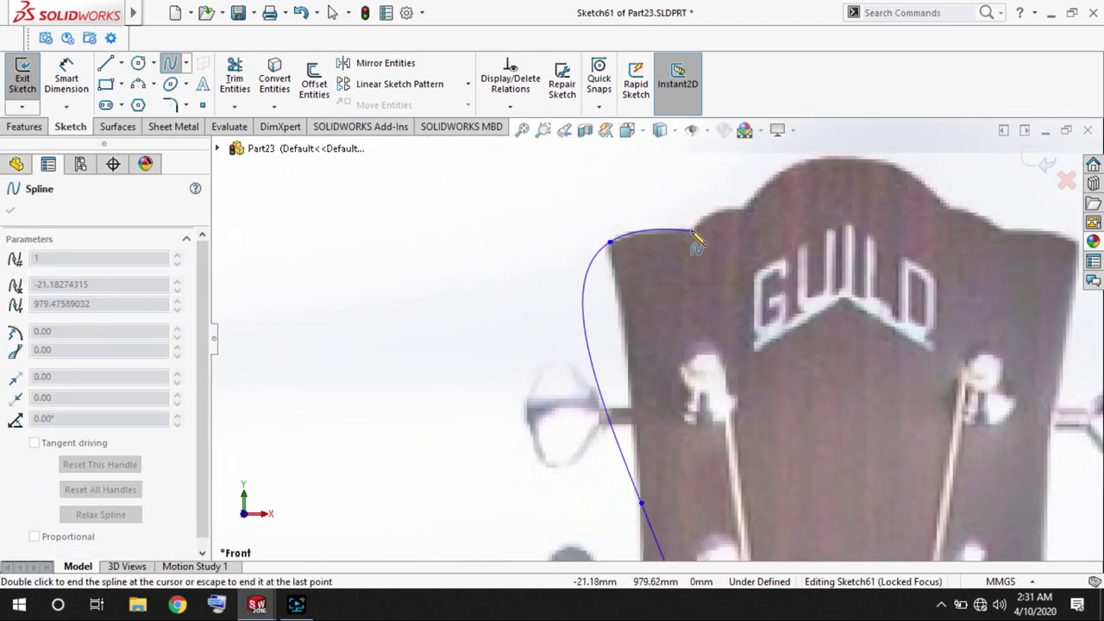
{"action": "scroll", "coordinate": [785, 197], "scroll_direction": "down", "scroll_amount": 2}
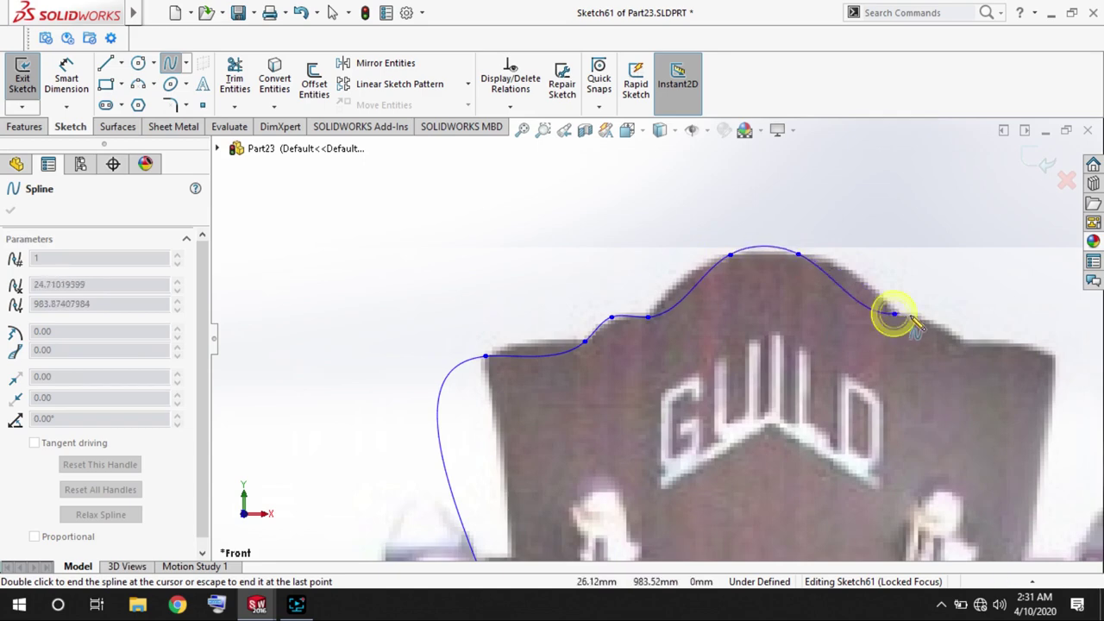
{"action": "left_click", "coordinate": [1054, 360]}
{"action": "scroll", "coordinate": [1054, 361], "scroll_direction": "up", "scroll_amount": 3}
{"action": "scroll", "coordinate": [666, 444], "scroll_direction": "down", "scroll_amount": 3}
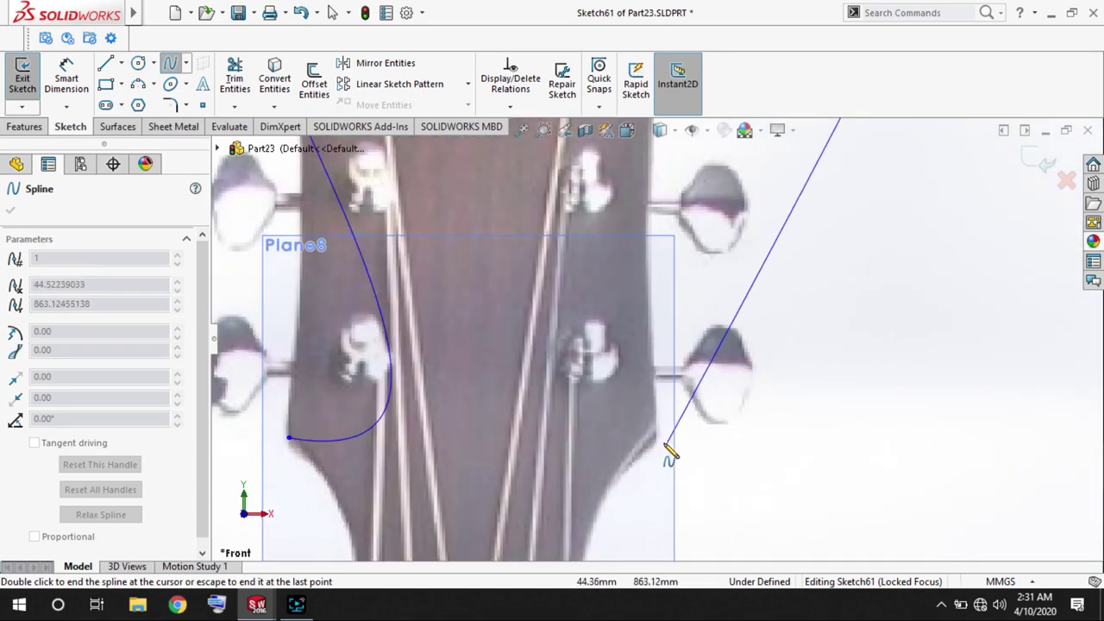
{"action": "left_click", "coordinate": [654, 442]}
{"action": "scroll", "coordinate": [654, 442], "scroll_direction": "up", "scroll_amount": 3}
{"action": "scroll", "coordinate": [649, 455], "scroll_direction": "down", "scroll_amount": 2}
{"action": "scroll", "coordinate": [650, 456], "scroll_direction": "down", "scroll_amount": 2}
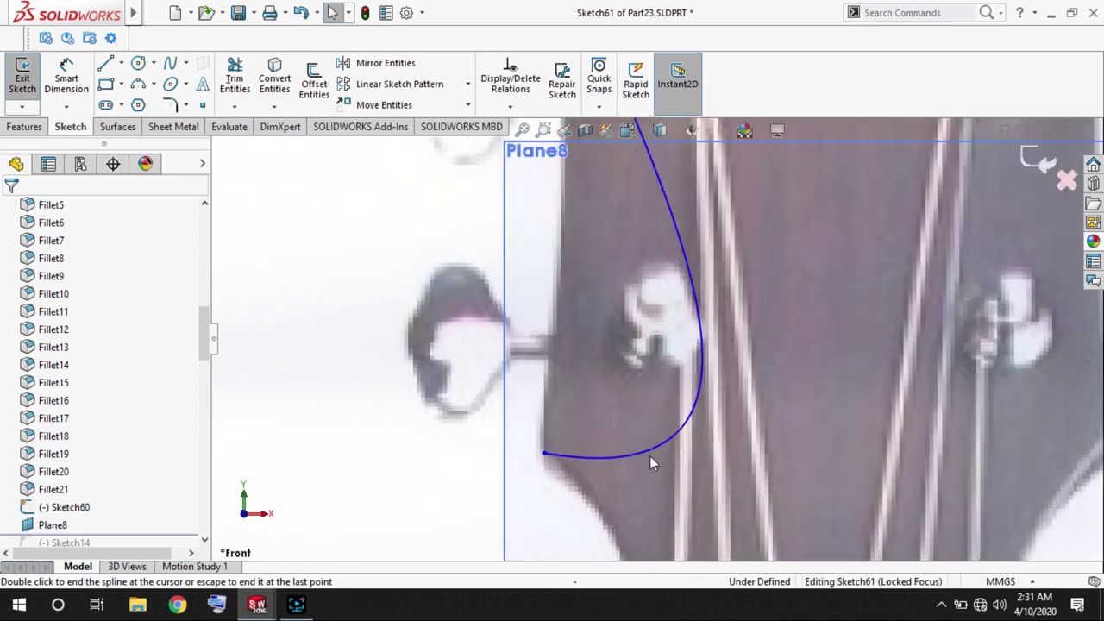
{"action": "key", "text": "Escape"}
Adjust the spline points to fit the left edge, top-left corner and top curve.
{"action": "left_click", "coordinate": [764, 489]}
{"action": "left_click", "coordinate": [558, 339]}
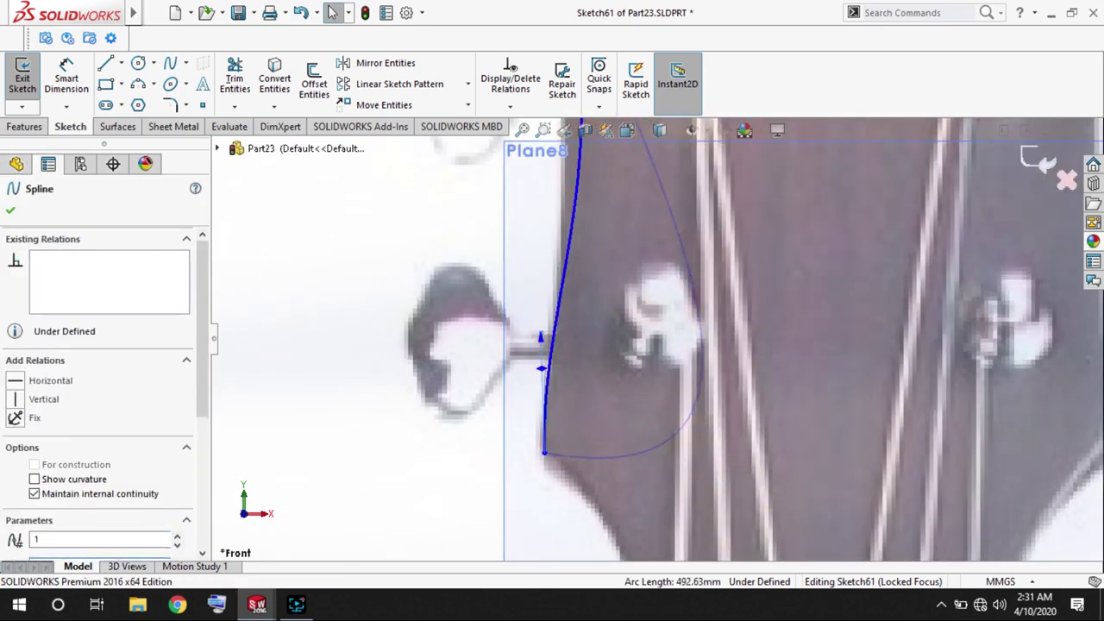
{"action": "scroll", "coordinate": [557, 339], "scroll_direction": "up", "scroll_amount": 2}
{"action": "scroll", "coordinate": [760, 381], "scroll_direction": "down", "scroll_amount": 2}
{"action": "scroll", "coordinate": [750, 414], "scroll_direction": "up", "scroll_amount": 2}
{"action": "scroll", "coordinate": [657, 442], "scroll_direction": "down", "scroll_amount": 2}
{"action": "left_click", "coordinate": [655, 440]}
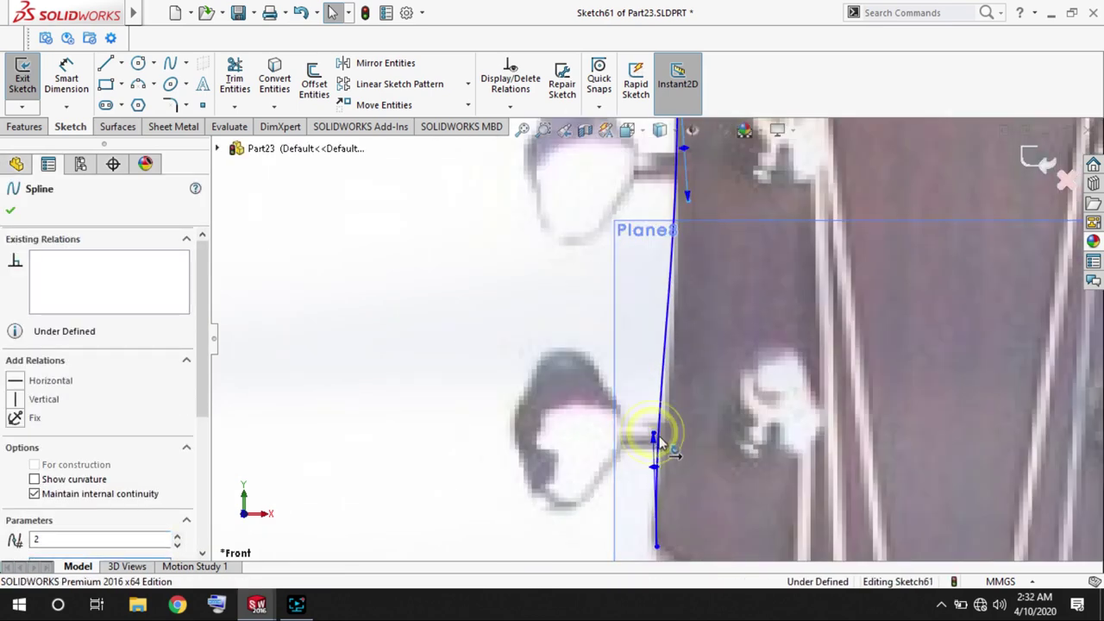
{"action": "scroll", "coordinate": [697, 263], "scroll_direction": "up", "scroll_amount": 2}
{"action": "scroll", "coordinate": [554, 245], "scroll_direction": "down", "scroll_amount": 2}
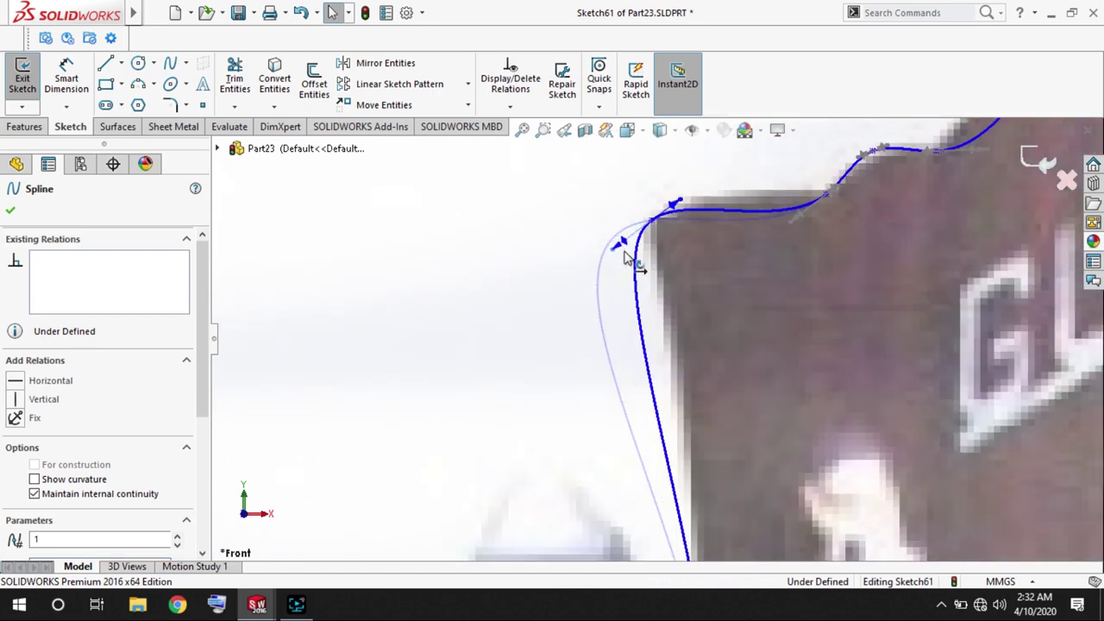
{"action": "left_click", "coordinate": [652, 217]}
{"action": "left_click", "coordinate": [649, 214]}
{"action": "scroll", "coordinate": [647, 233], "scroll_direction": "down", "scroll_amount": 1}
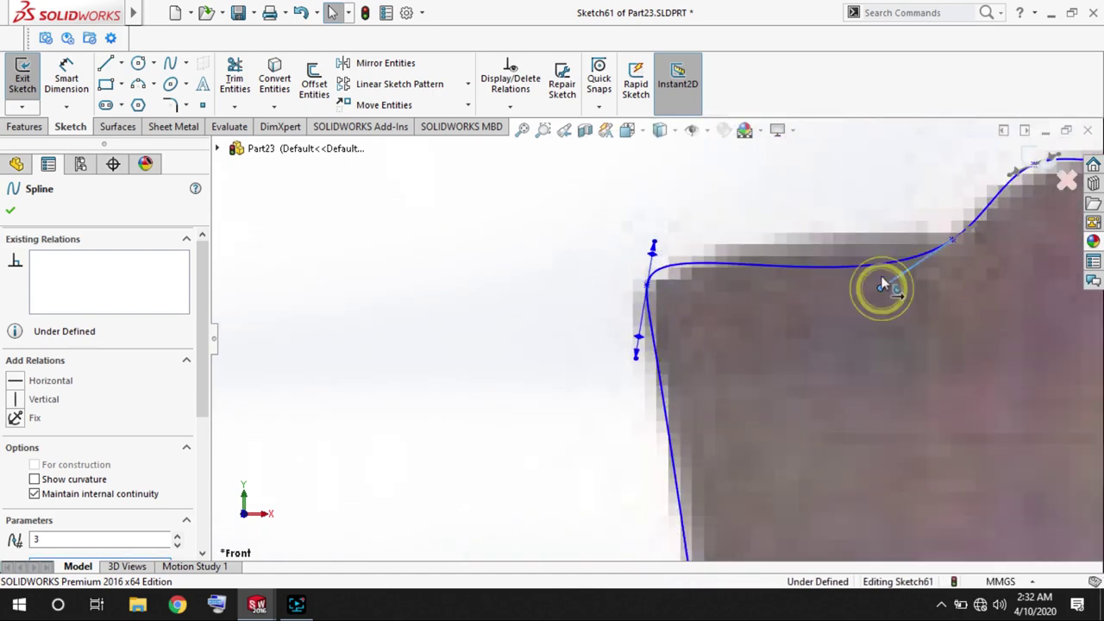
{"action": "scroll", "coordinate": [881, 285], "scroll_direction": "up", "scroll_amount": 2}
{"action": "scroll", "coordinate": [669, 283], "scroll_direction": "down", "scroll_amount": 2}
{"action": "left_click", "coordinate": [669, 281]}
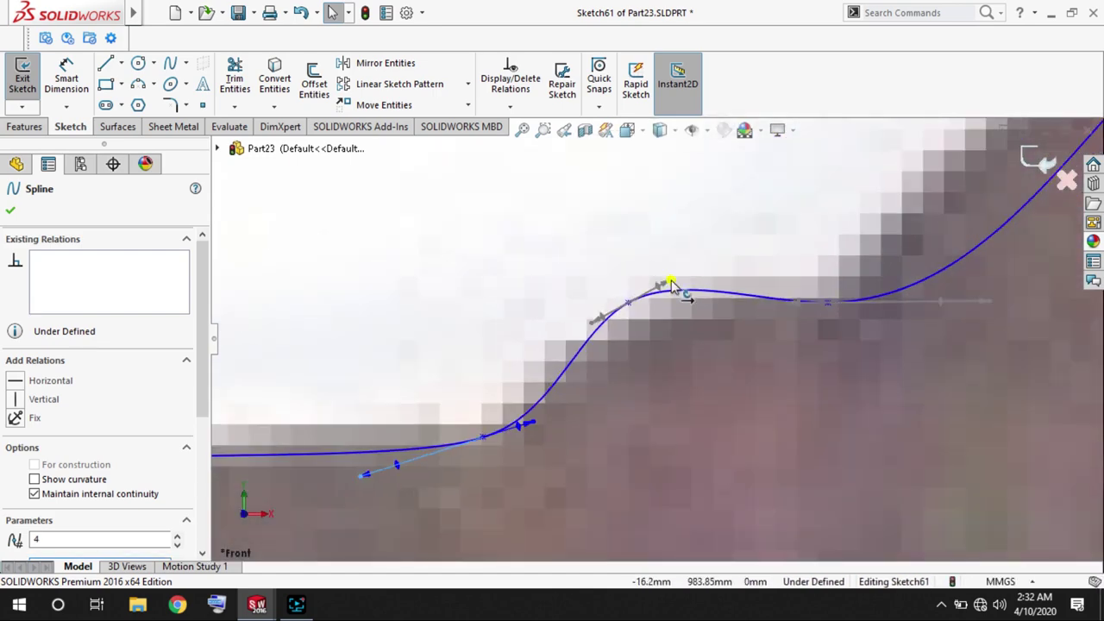
{"action": "left_click", "coordinate": [643, 323]}
{"action": "scroll", "coordinate": [745, 300], "scroll_direction": "up", "scroll_amount": 2}
{"action": "scroll", "coordinate": [725, 315], "scroll_direction": "down", "scroll_amount": 1}
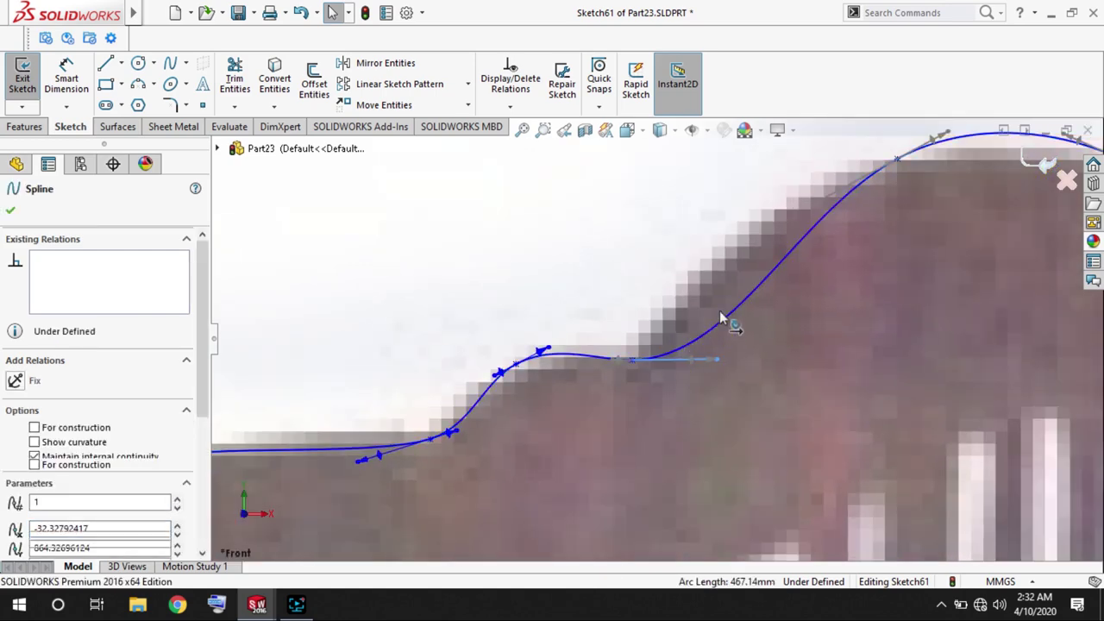
{"action": "scroll", "coordinate": [862, 239], "scroll_direction": "up", "scroll_amount": 2}
{"action": "scroll", "coordinate": [907, 209], "scroll_direction": "down", "scroll_amount": 2}
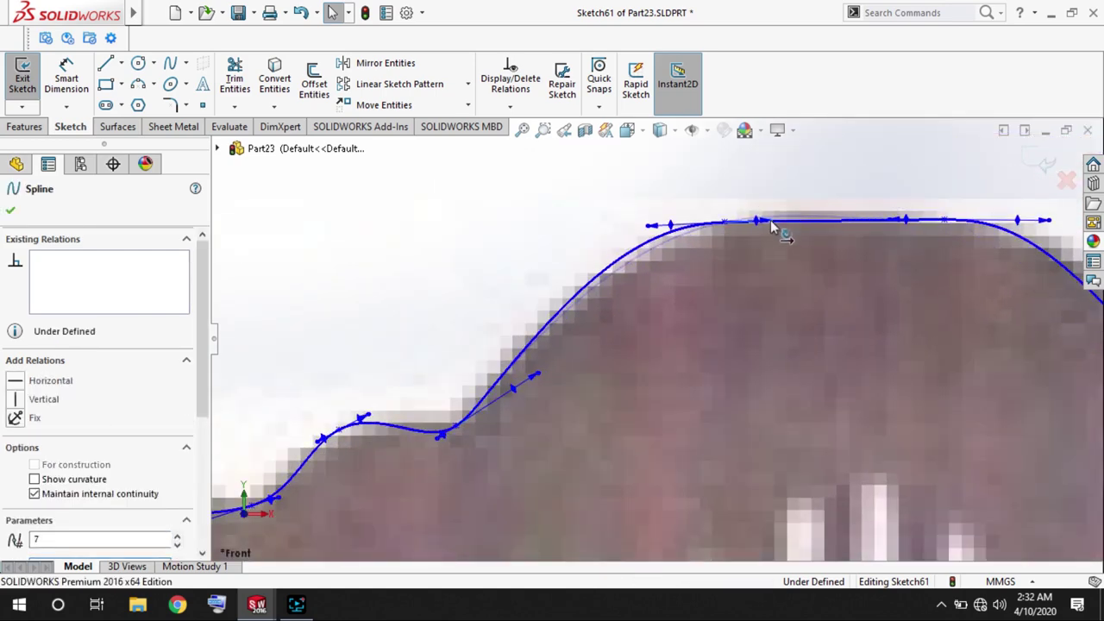
{"action": "scroll", "coordinate": [773, 227], "scroll_direction": "up", "scroll_amount": 2}
{"action": "scroll", "coordinate": [877, 351], "scroll_direction": "down", "scroll_amount": 2}
{"action": "scroll", "coordinate": [915, 388], "scroll_direction": "down", "scroll_amount": 2}
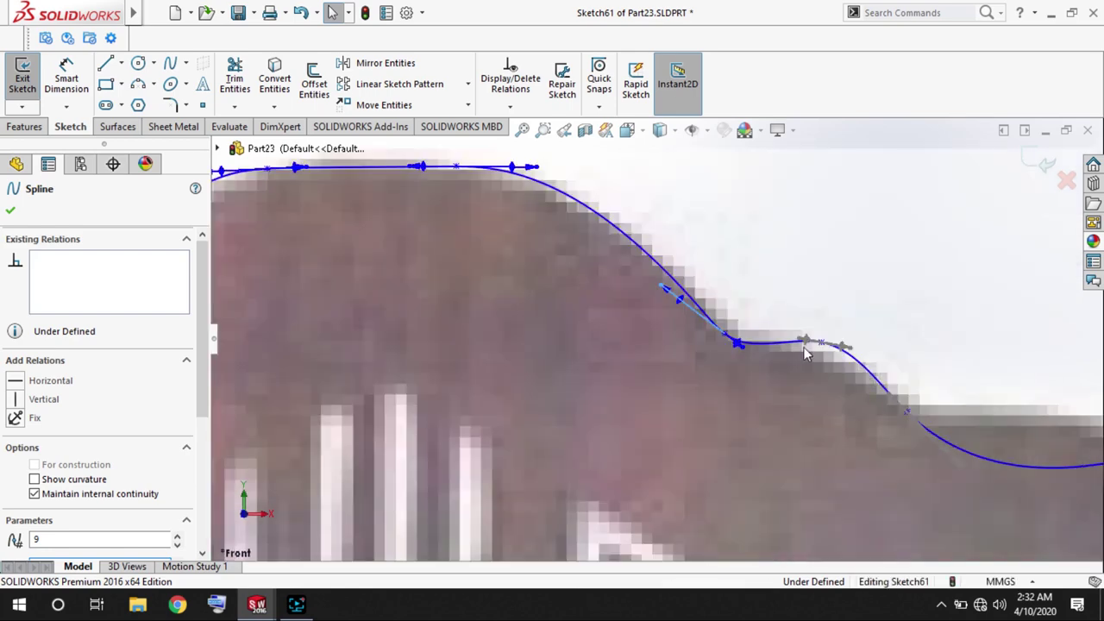
{"action": "scroll", "coordinate": [802, 326], "scroll_direction": "up", "scroll_amount": 1}
{"action": "scroll", "coordinate": [854, 400], "scroll_direction": "up", "scroll_amount": 2}
{"action": "scroll", "coordinate": [826, 301], "scroll_direction": "up", "scroll_amount": 3}
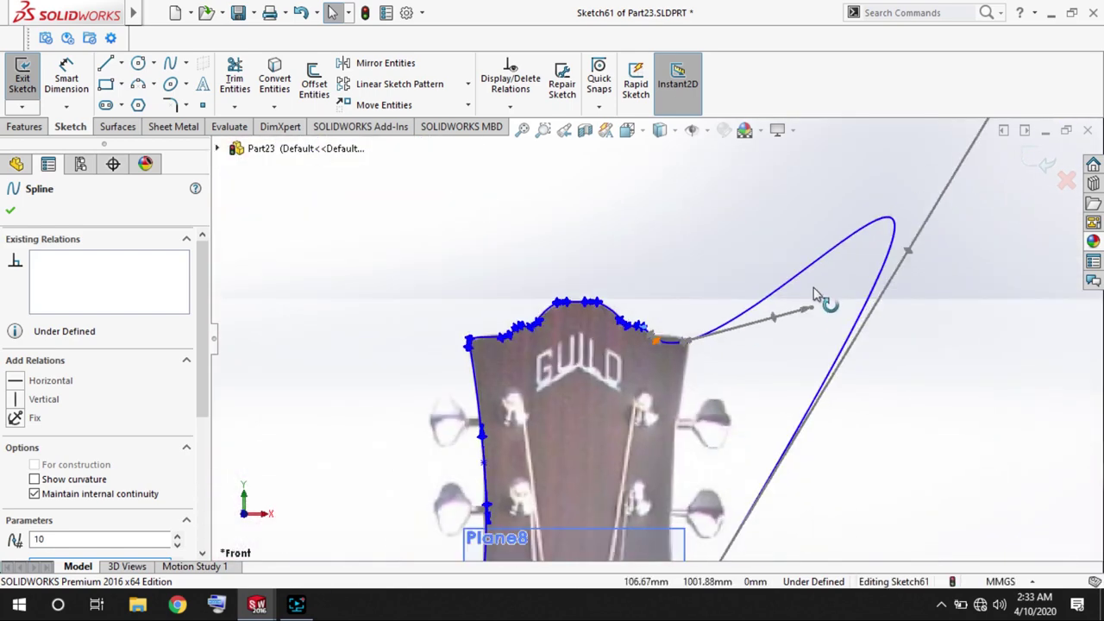
{"action": "scroll", "coordinate": [824, 276], "scroll_direction": "up", "scroll_amount": 1}
{"action": "scroll", "coordinate": [668, 423], "scroll_direction": "down", "scroll_amount": 3}
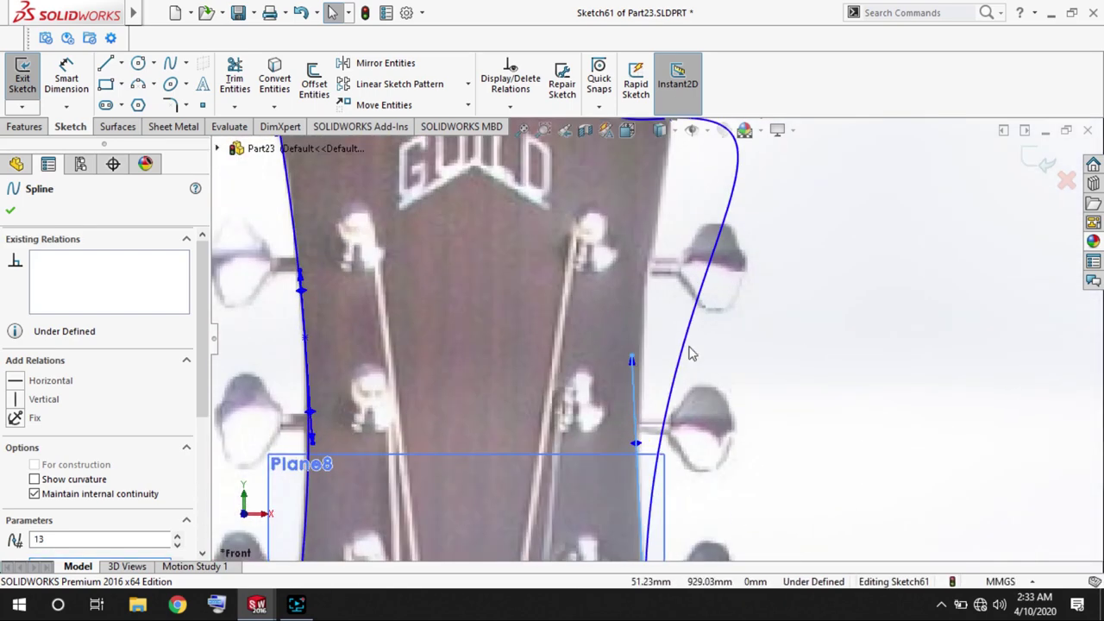
Insert an extra spline point on the right edge and fit the top-right corner.
{"action": "left_click", "coordinate": [636, 363]}
{"action": "right_click", "coordinate": [681, 345]}
{"action": "left_click", "coordinate": [752, 335]}
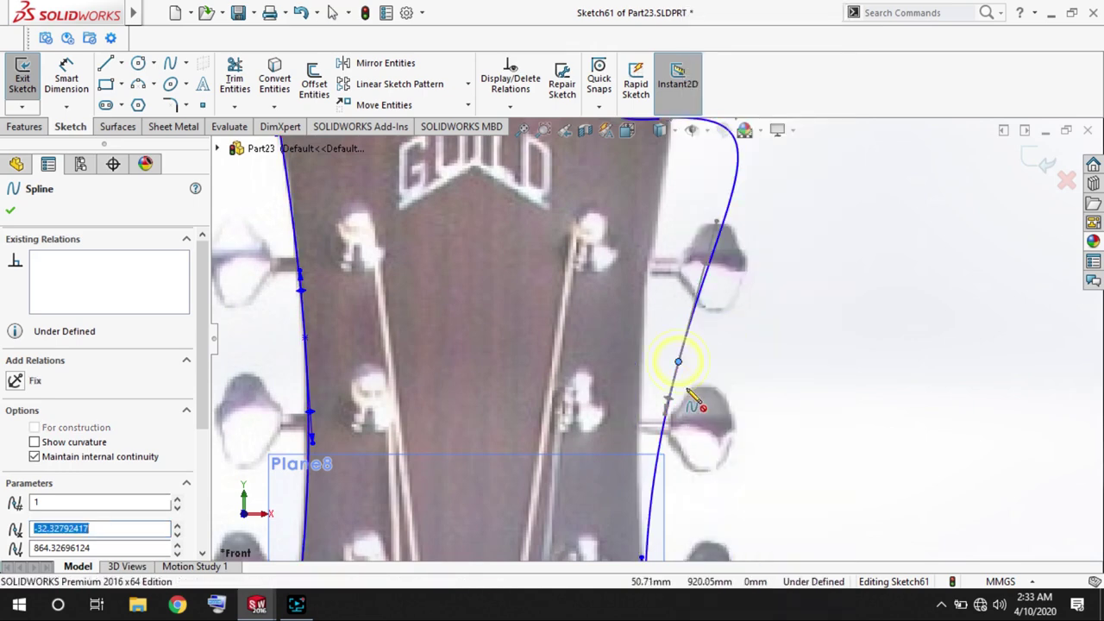
{"action": "left_click", "coordinate": [649, 367]}
{"action": "scroll", "coordinate": [655, 244], "scroll_direction": "up", "scroll_amount": 2}
{"action": "scroll", "coordinate": [656, 245], "scroll_direction": "down", "scroll_amount": 1}
{"action": "left_click", "coordinate": [690, 233]}
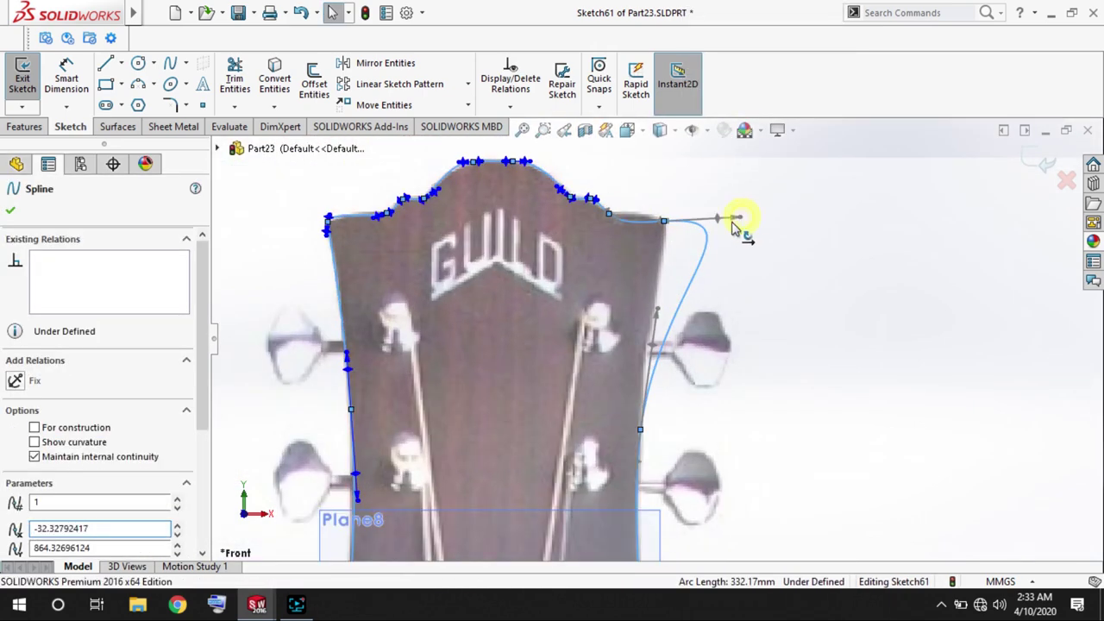
{"action": "left_click", "coordinate": [683, 248]}
{"action": "scroll", "coordinate": [657, 289], "scroll_direction": "down", "scroll_amount": 3}
{"action": "scroll", "coordinate": [681, 274], "scroll_direction": "down", "scroll_amount": 1}
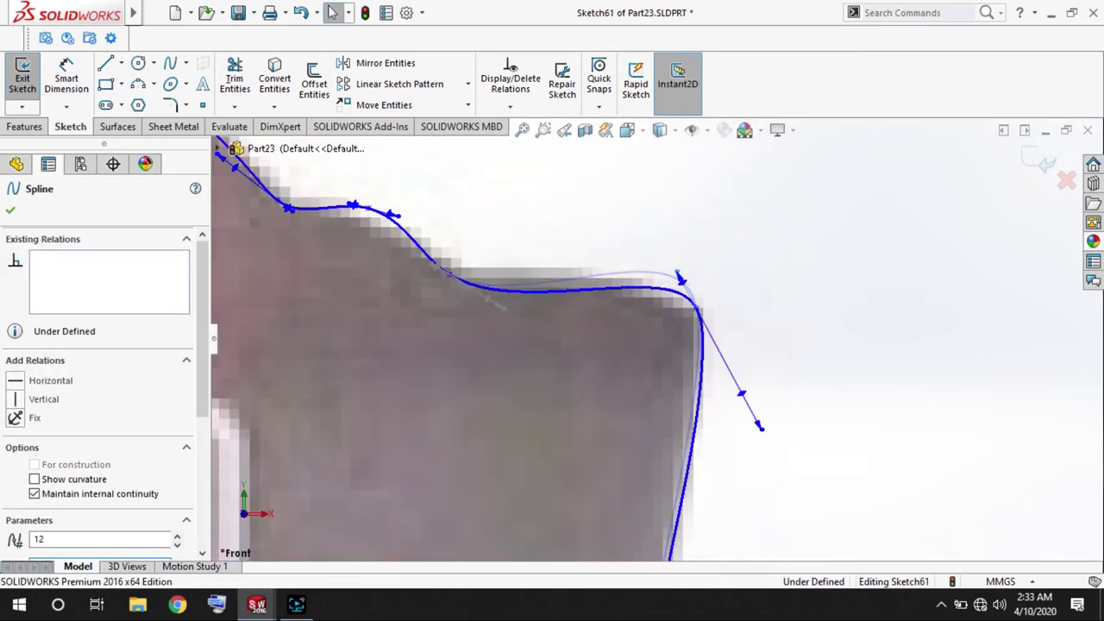
{"action": "scroll", "coordinate": [665, 356], "scroll_direction": "up", "scroll_amount": 2}
{"action": "scroll", "coordinate": [732, 188], "scroll_direction": "up", "scroll_amount": 3}
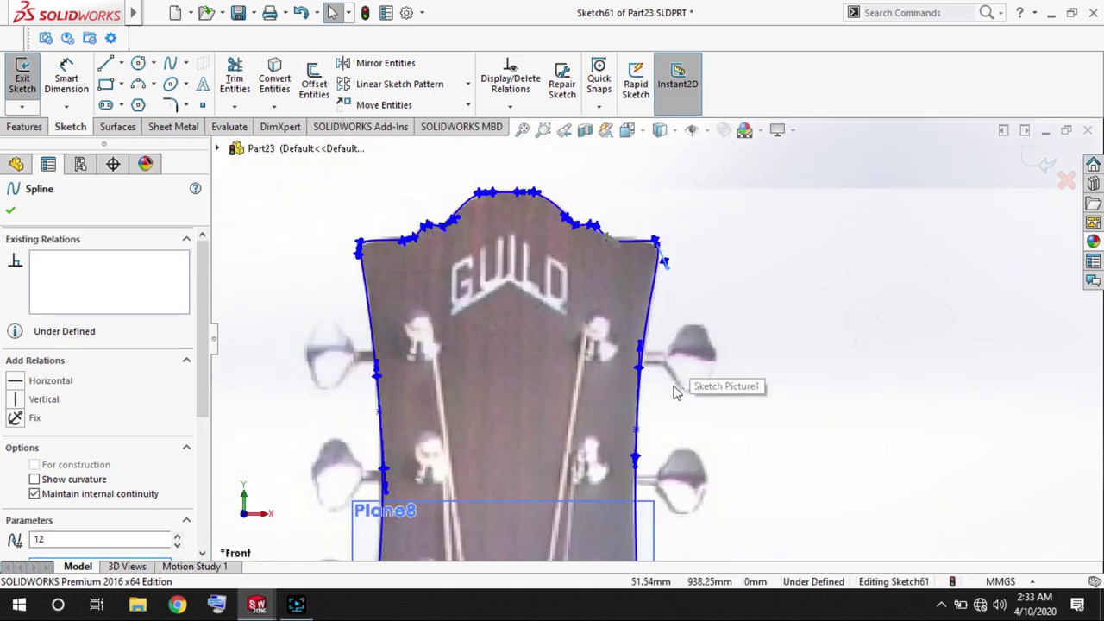
{"action": "scroll", "coordinate": [526, 503], "scroll_direction": "down", "scroll_amount": 3}
Close the outline's bottom with a horizontal straight line.
{"action": "key", "text": "l"}
{"action": "left_click", "coordinate": [738, 458]}
{"action": "left_click", "coordinate": [466, 458]}
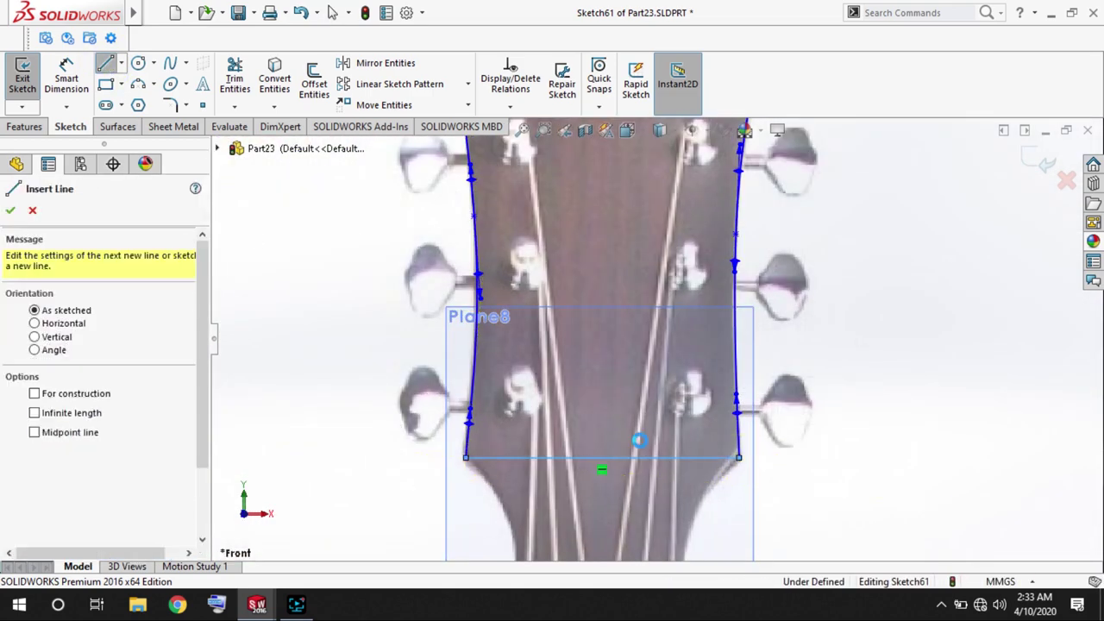
{"action": "key", "text": "Escape"}
{"action": "scroll", "coordinate": [767, 255], "scroll_direction": "up", "scroll_amount": 3}
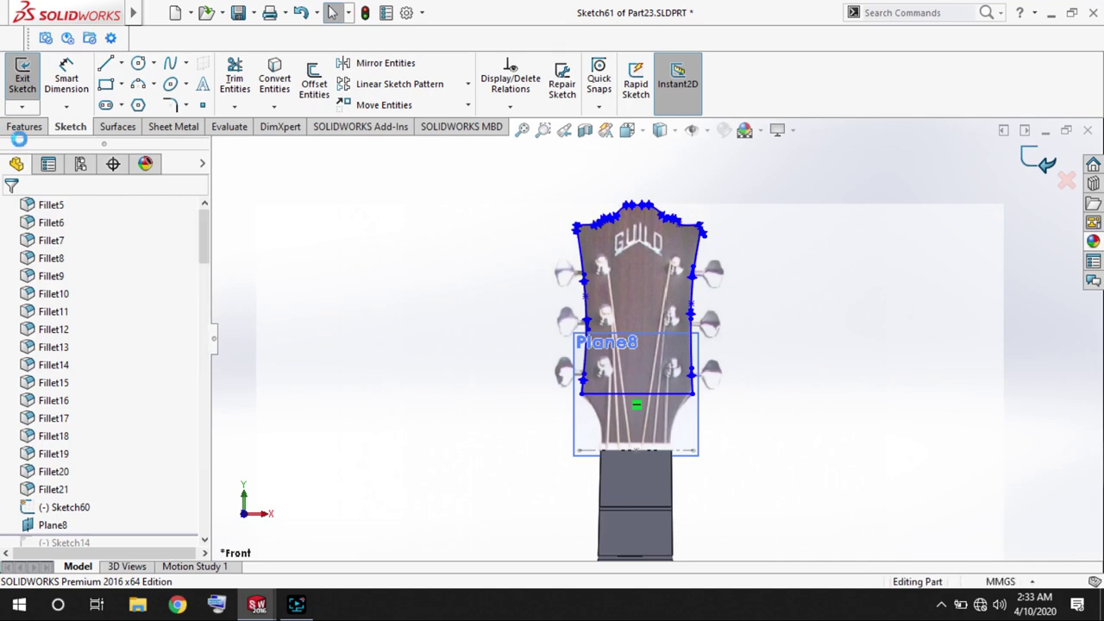
Exit the sketch and try a two-direction extrusion with 8 mm second depth, then undo it.
{"action": "left_click", "coordinate": [19, 130]}
{"action": "left_click", "coordinate": [28, 82]}
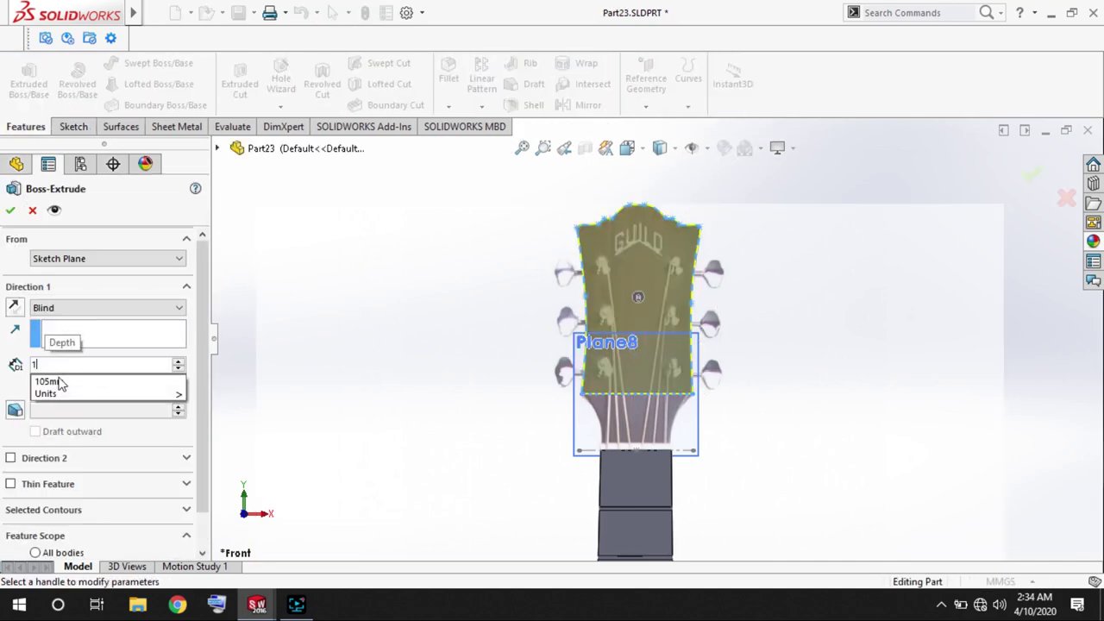
{"action": "middle_click_drag", "start_coordinate": [406, 348], "coordinate": [599, 327]}
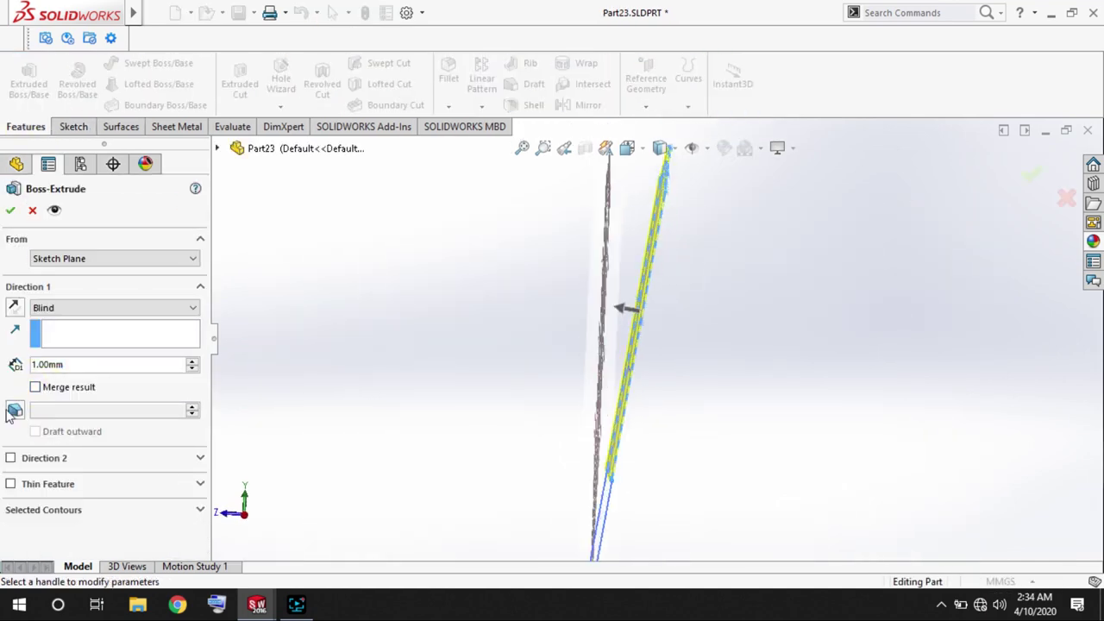
{"action": "left_click", "coordinate": [10, 458]}
{"action": "type", "text": "8"}
{"action": "key", "text": "Return"}
{"action": "scroll", "coordinate": [78, 503], "scroll_direction": "down", "scroll_amount": 1}
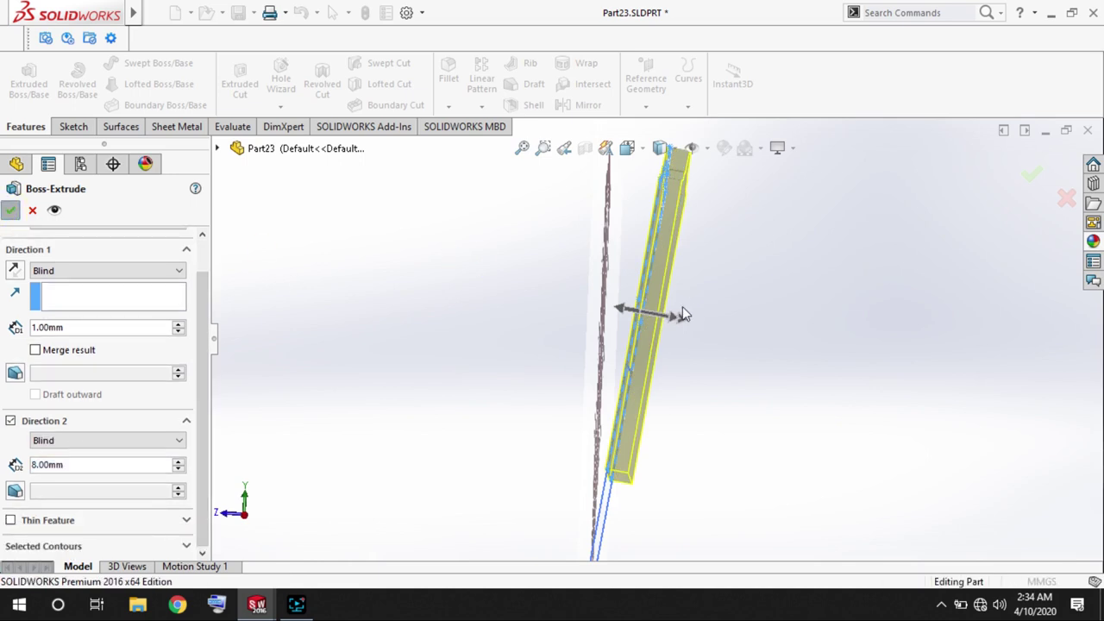
{"action": "key", "text": "Return"}
{"action": "scroll", "coordinate": [682, 207], "scroll_direction": "down", "scroll_amount": 4}
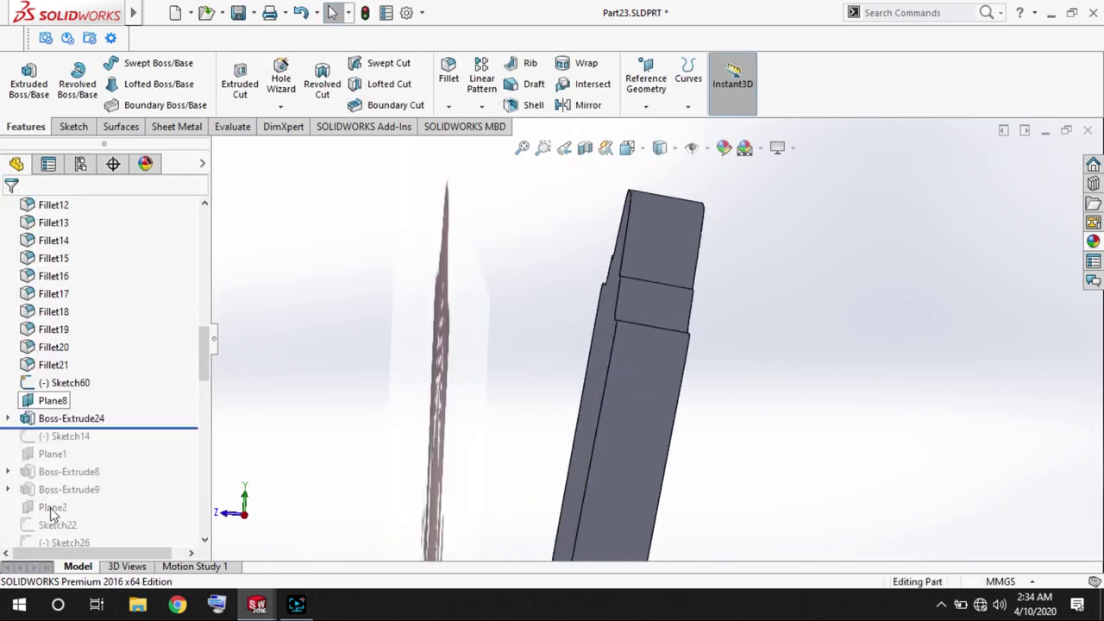
{"action": "key", "text": "ctrl+z"}
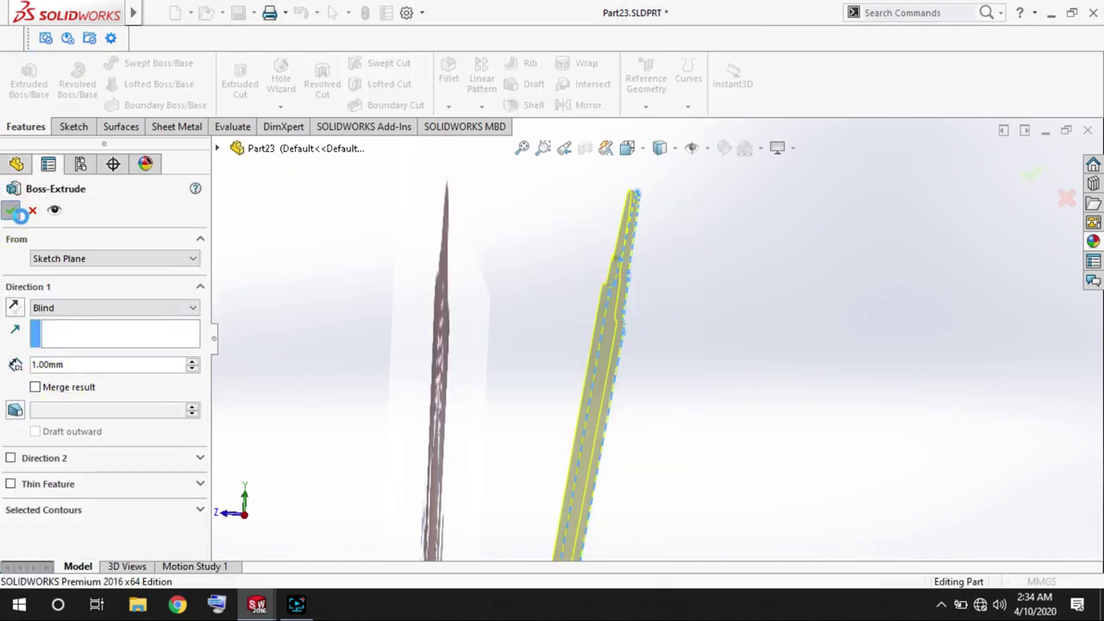
Extrude Sketch61 1 mm, then extrude it again 8 mm in the reversed direction.
{"action": "left_click", "coordinate": [19, 213]}
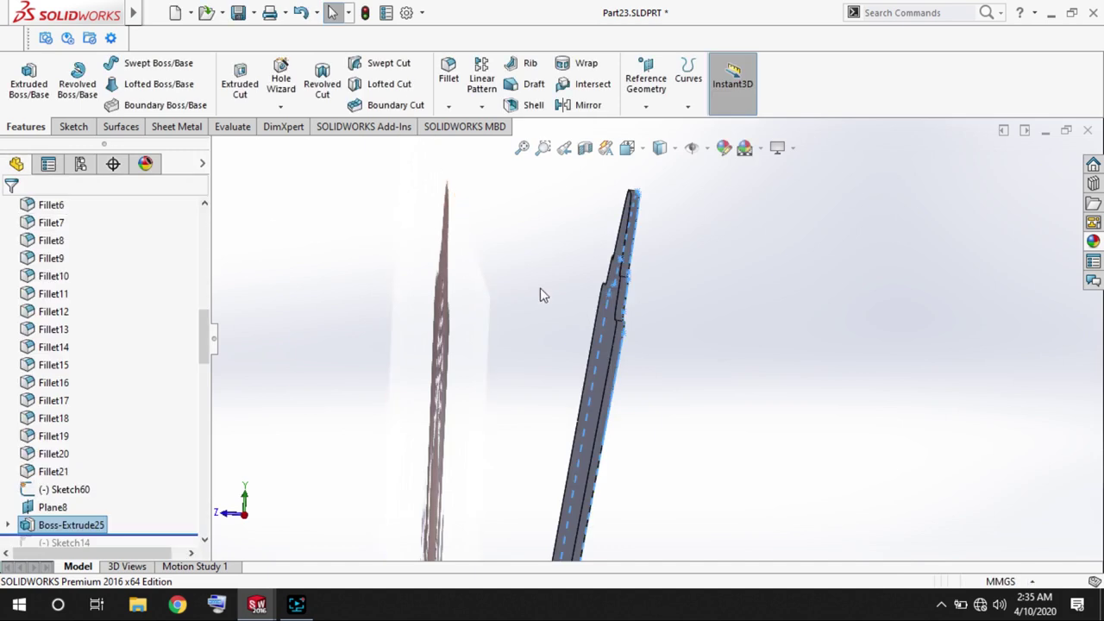
{"action": "left_click", "coordinate": [8, 525]}
{"action": "left_click", "coordinate": [82, 525]}
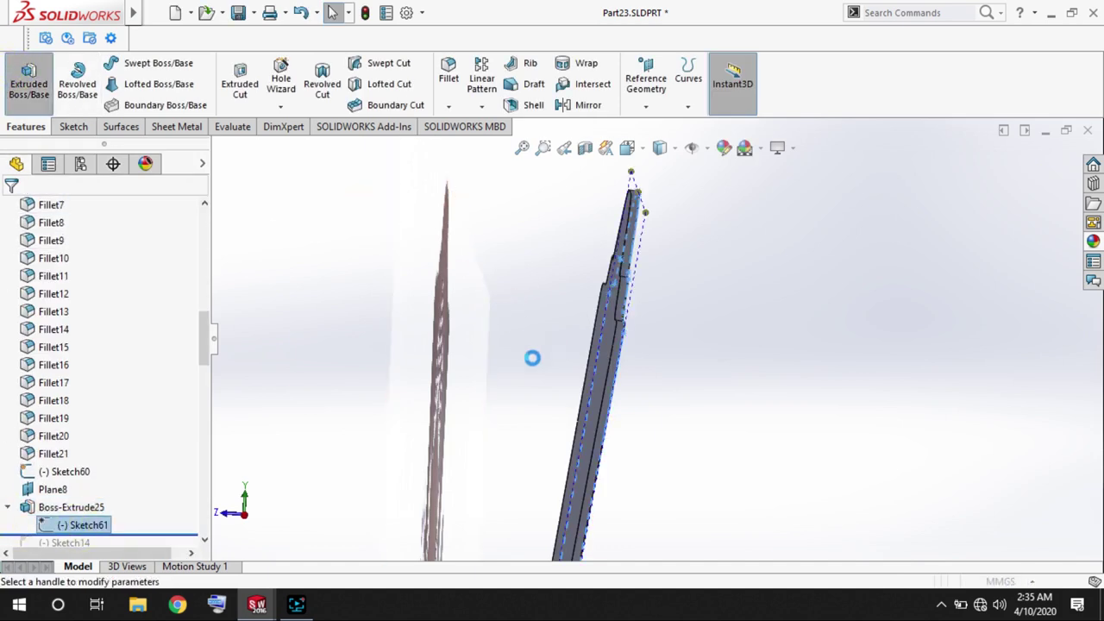
{"action": "left_click", "coordinate": [14, 308]}
{"action": "type", "text": "8"}
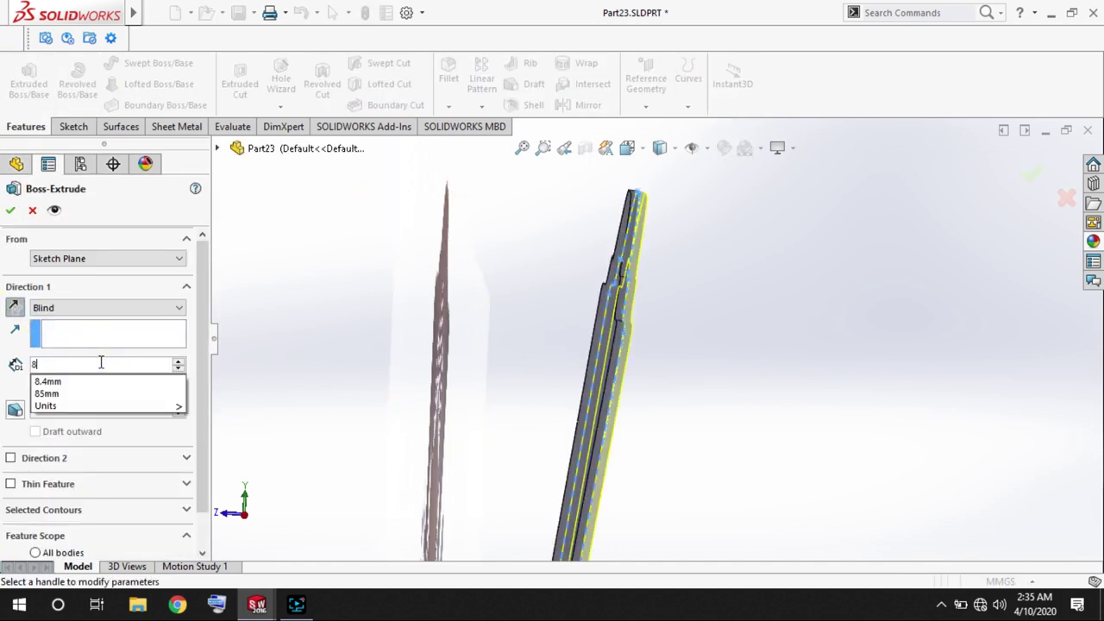
{"action": "key", "text": "Return"}
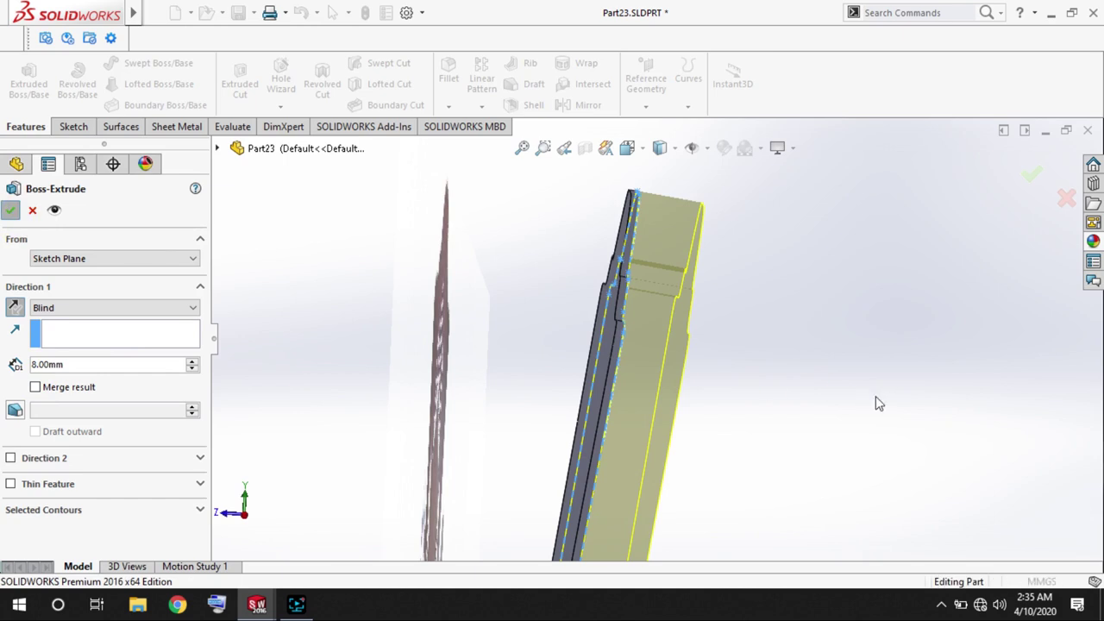
{"action": "key", "text": "Return"}
{"action": "mouse_move", "coordinate": [851, 400]}
{"action": "middle_mouse_down"}
{"action": "mouse_move", "coordinate": [642, 304]}
{"action": "mouse_move", "coordinate": [629, 488]}
{"action": "mouse_move", "coordinate": [759, 457]}
{"action": "middle_mouse_up"}
Create reference plane Plane9 from the Front Plane and a body vertex.
{"action": "scroll", "coordinate": [193, 276], "scroll_direction": "up", "scroll_amount": 3}
{"action": "scroll", "coordinate": [194, 276], "scroll_direction": "up", "scroll_amount": 15}
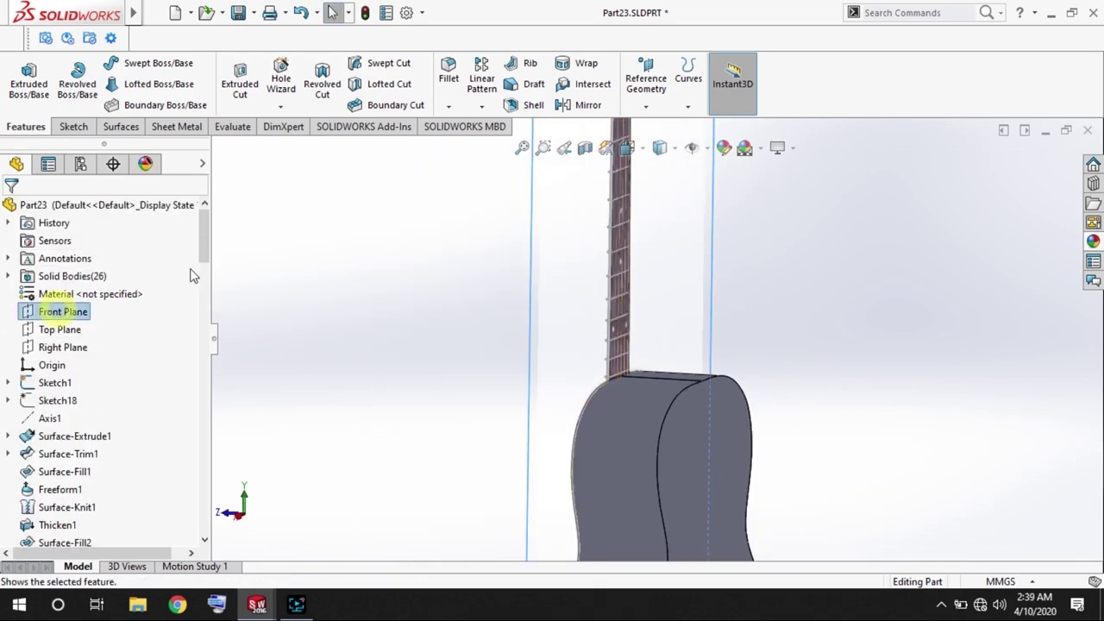
{"action": "scroll", "coordinate": [680, 383], "scroll_direction": "down", "scroll_amount": 5}
{"action": "left_click", "coordinate": [702, 365]}
{"action": "scroll", "coordinate": [703, 365], "scroll_direction": "up", "scroll_amount": 5}
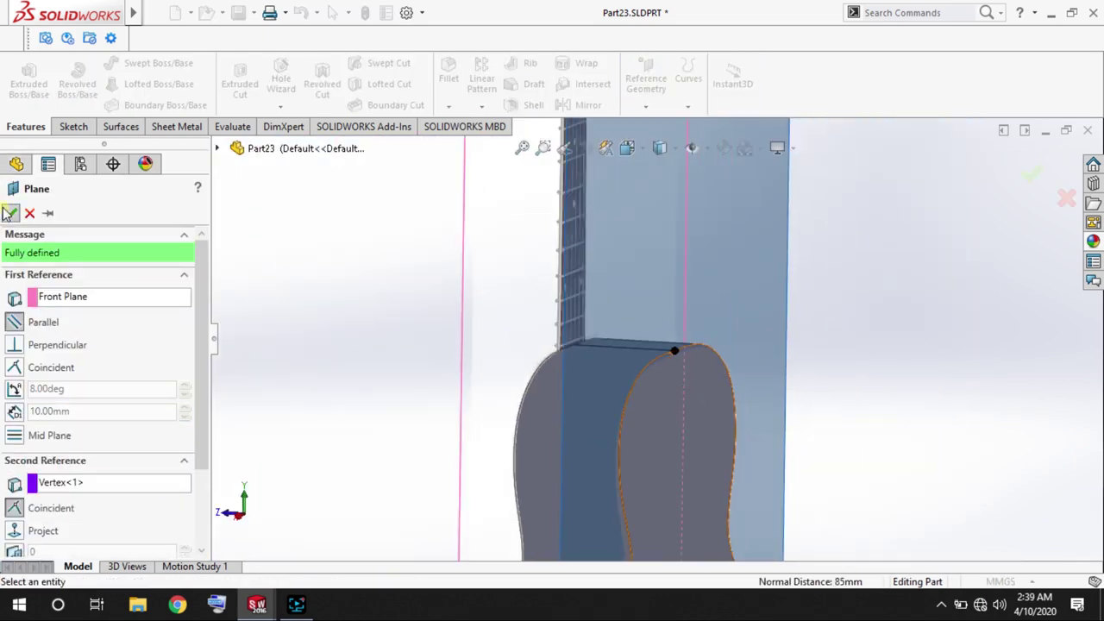
{"action": "left_click", "coordinate": [10, 212]}
Start a sketch on Plane9, show Sketch18's reference picture, and view it Normal To.
{"action": "left_click", "coordinate": [73, 126]}
{"action": "left_click", "coordinate": [22, 78]}
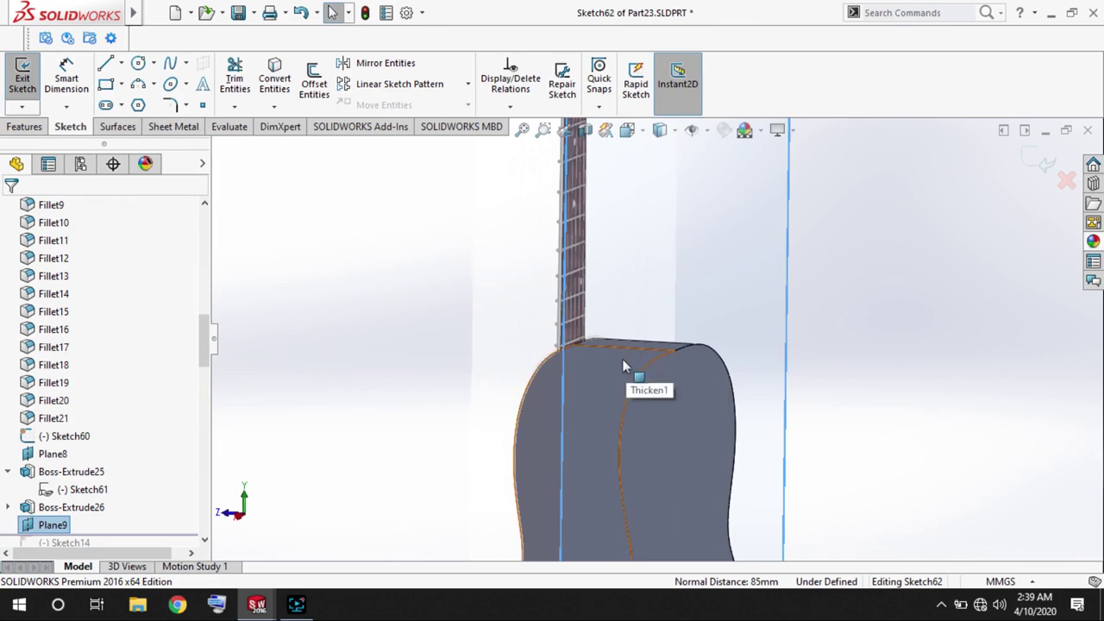
{"action": "scroll", "coordinate": [110, 320], "scroll_direction": "up", "scroll_amount": 5}
{"action": "scroll", "coordinate": [110, 320], "scroll_direction": "up", "scroll_amount": 10}
{"action": "right_click", "coordinate": [57, 400]}
{"action": "left_click", "coordinate": [57, 405]}
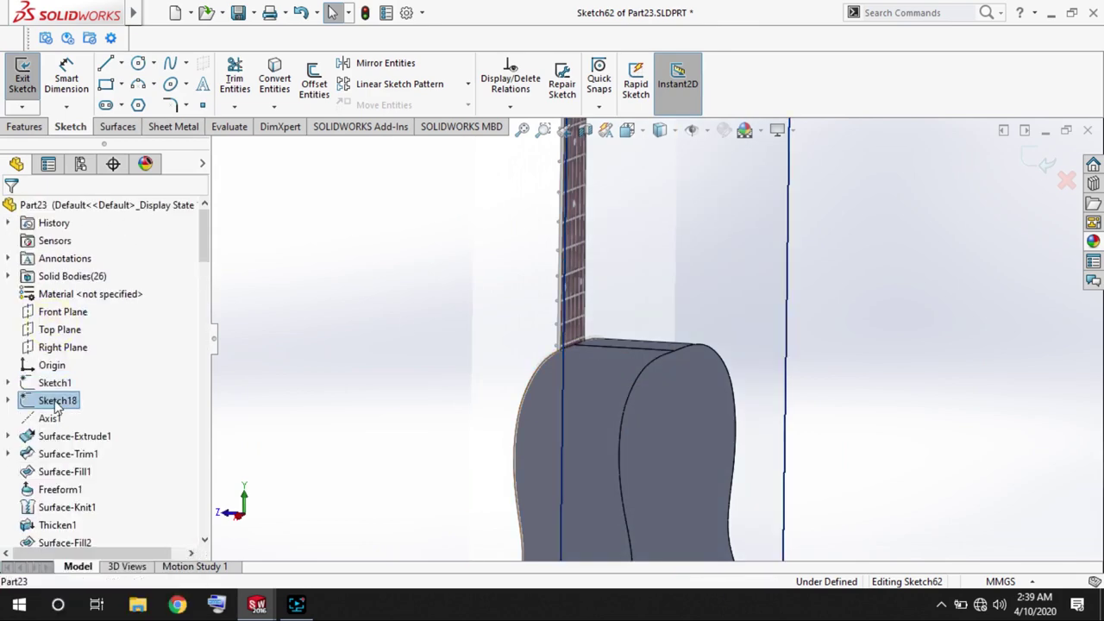
{"action": "key", "text": "ctrl+8"}
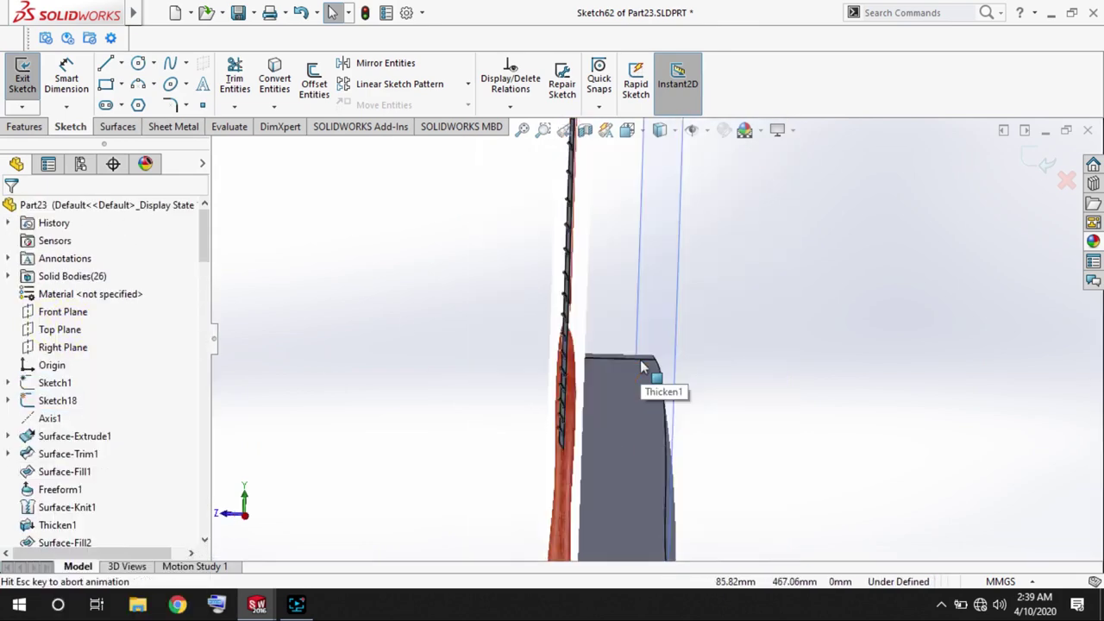
{"action": "scroll", "coordinate": [663, 369], "scroll_direction": "down", "scroll_amount": 3}
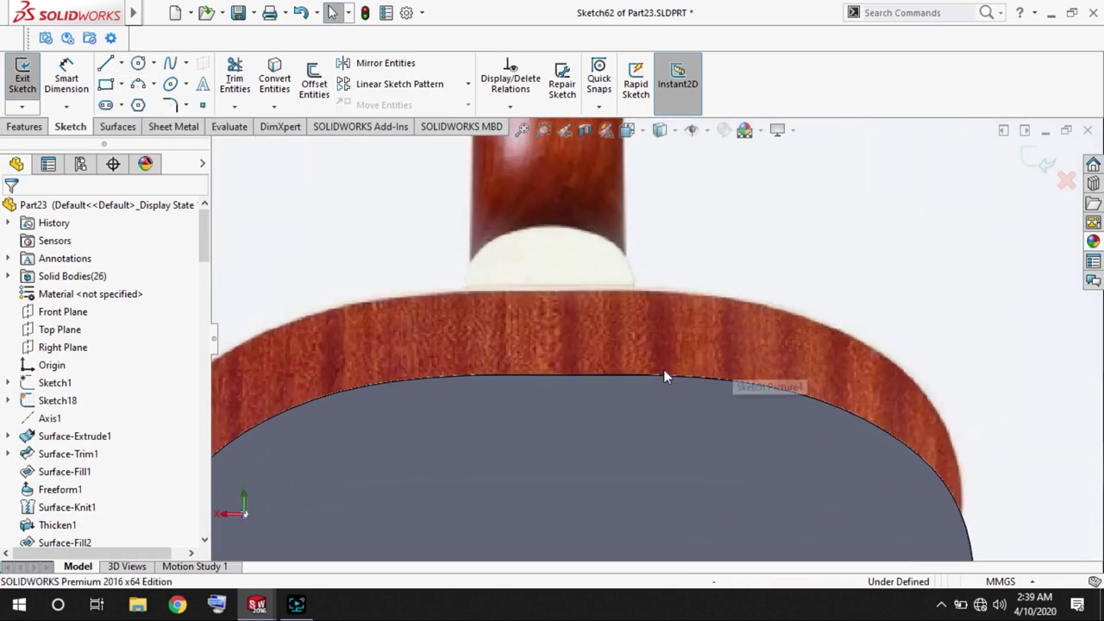
{"action": "scroll", "coordinate": [550, 281], "scroll_direction": "down", "scroll_amount": 1}
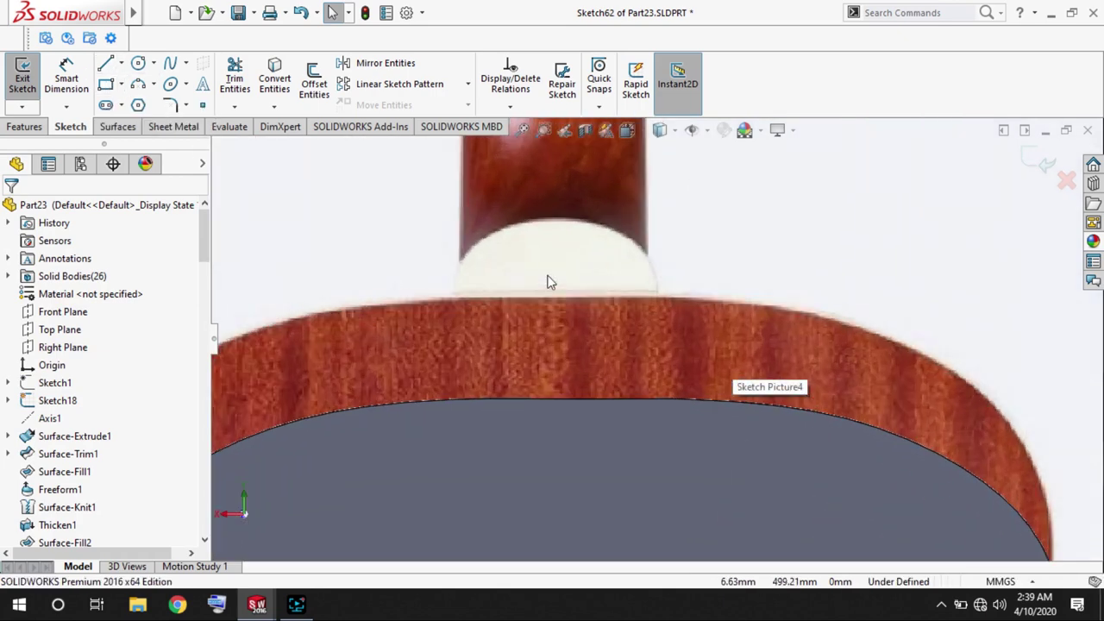
{"action": "scroll", "coordinate": [579, 387], "scroll_direction": "down", "scroll_amount": 1}
{"action": "left_click", "coordinate": [170, 63]}
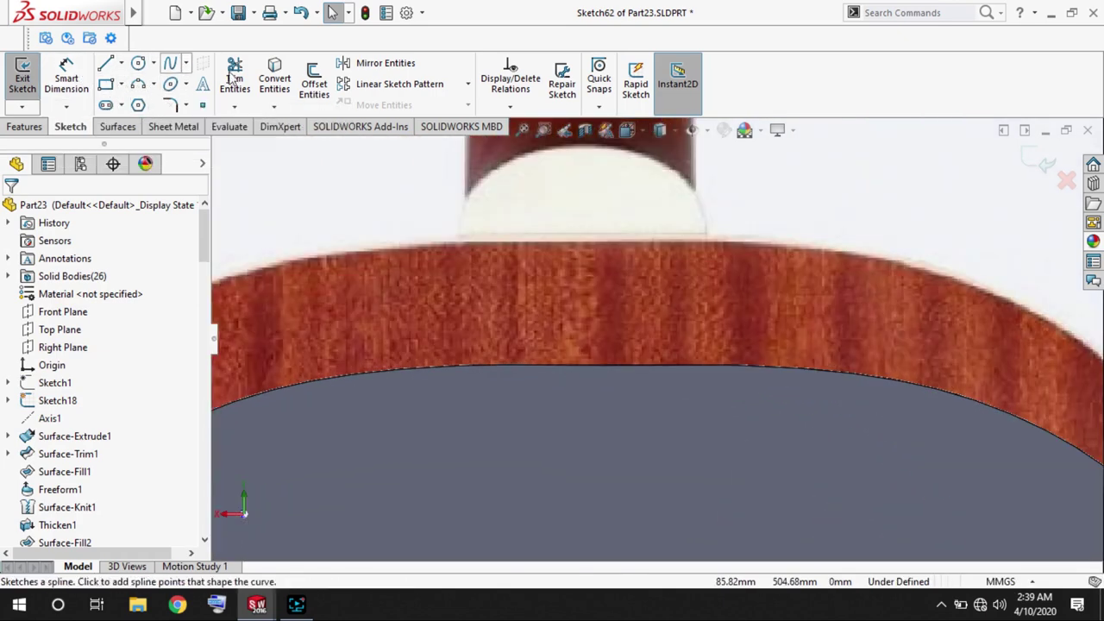
Convert the body's four top edges into the sketch with Convert Entities.
{"action": "double_click", "coordinate": [615, 372]}
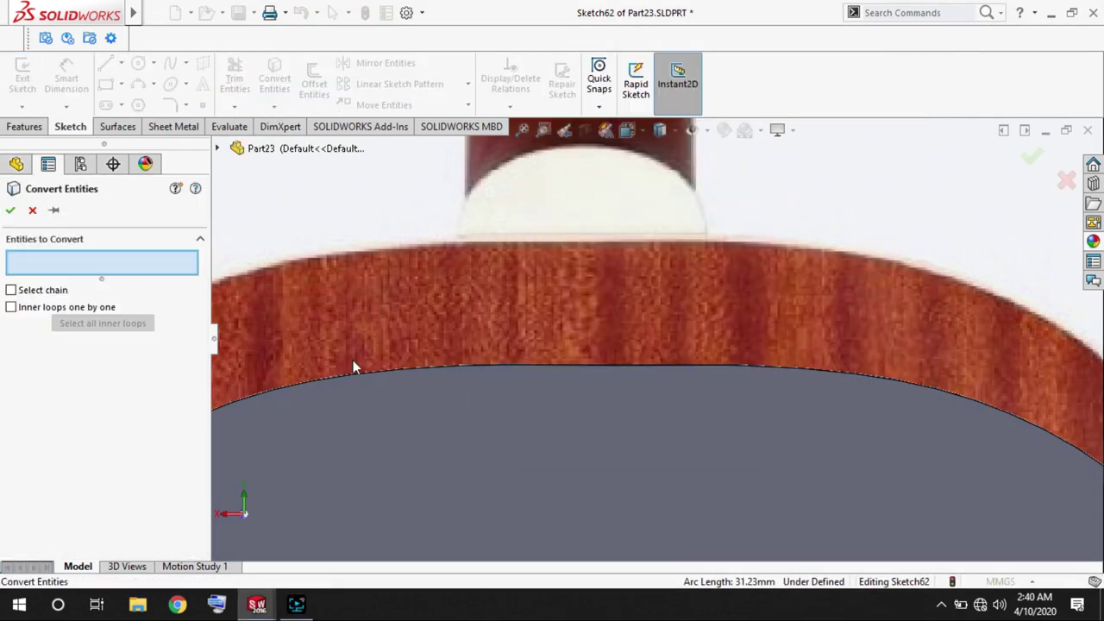
{"action": "left_click", "coordinate": [352, 373]}
{"action": "left_click", "coordinate": [518, 368]}
{"action": "left_click", "coordinate": [654, 367]}
{"action": "left_click", "coordinate": [863, 380]}
{"action": "key", "text": "Return"}
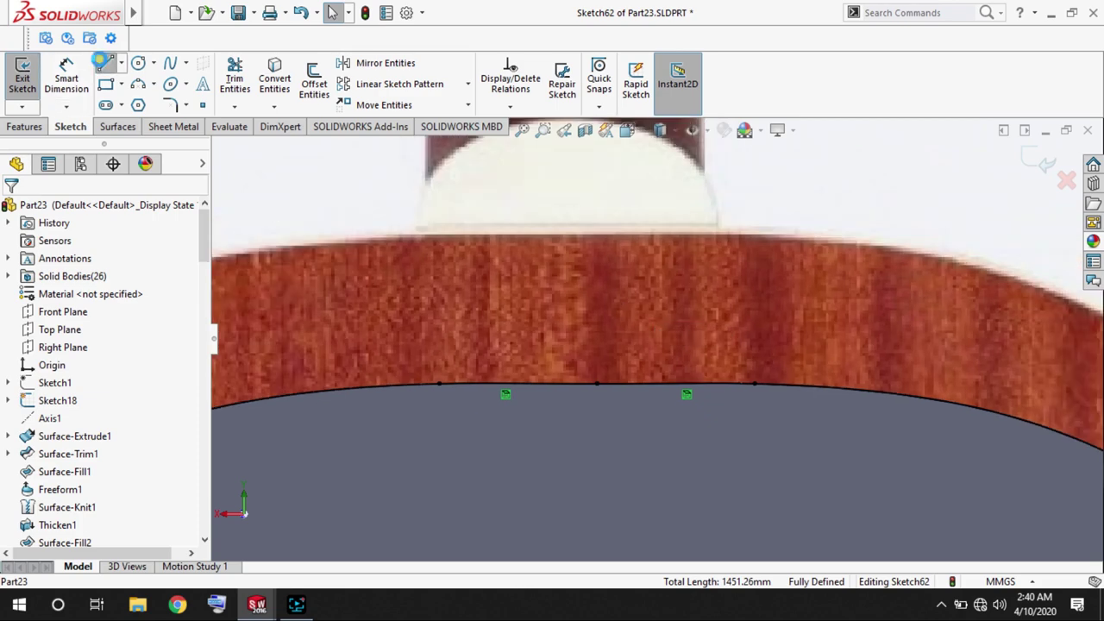
Draw a first vertical line rising from the body's top edge.
{"action": "left_click", "coordinate": [104, 63]}
{"action": "scroll", "coordinate": [632, 276], "scroll_direction": "up", "scroll_amount": 2}
{"action": "scroll", "coordinate": [569, 426], "scroll_direction": "down", "scroll_amount": 3}
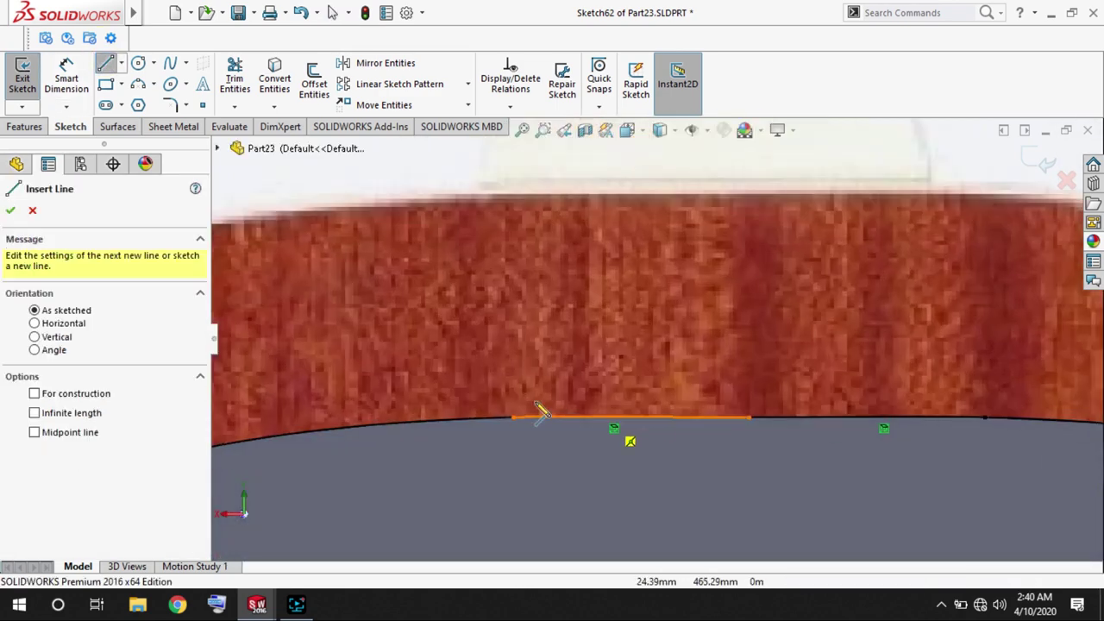
{"action": "scroll", "coordinate": [526, 416], "scroll_direction": "down", "scroll_amount": 2}
{"action": "scroll", "coordinate": [527, 383], "scroll_direction": "down", "scroll_amount": 2}
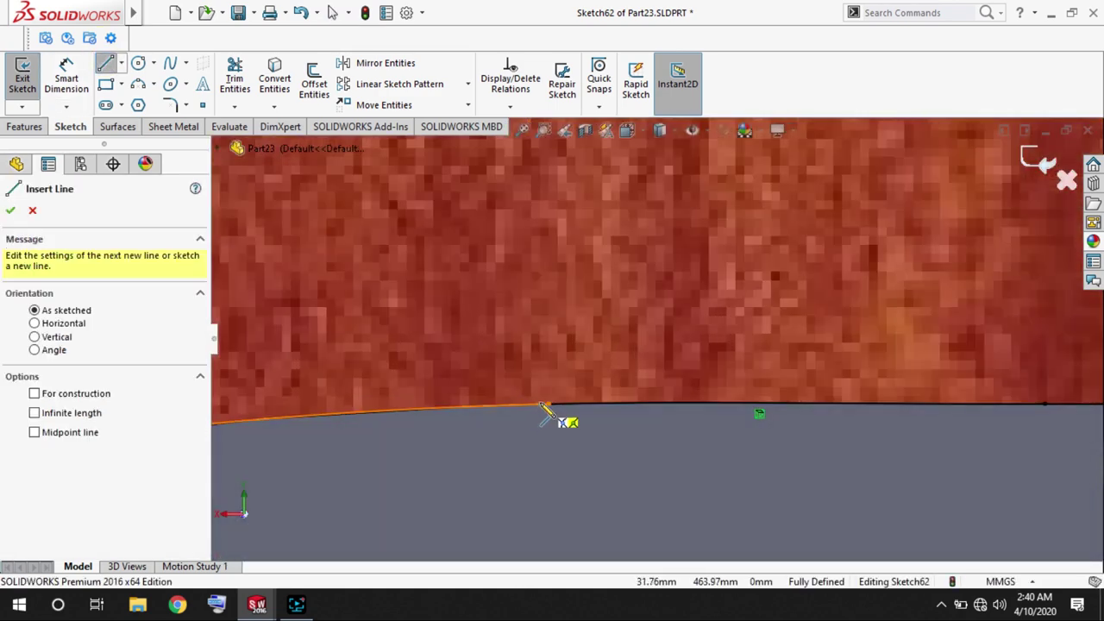
{"action": "left_click", "coordinate": [542, 405]}
{"action": "scroll", "coordinate": [617, 362], "scroll_direction": "up", "scroll_amount": 2}
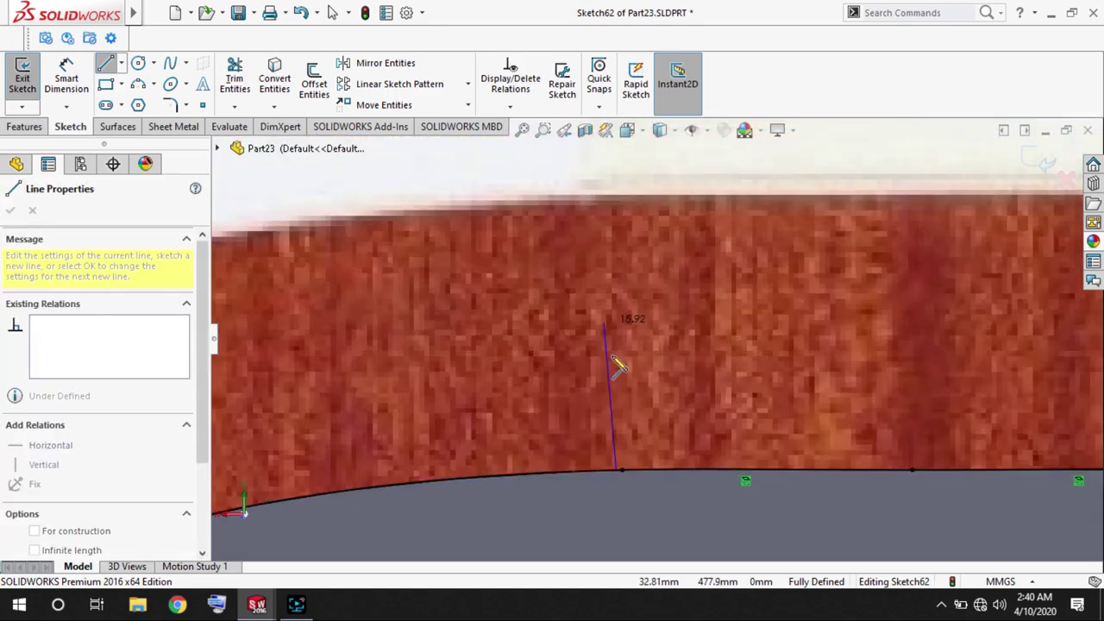
{"action": "double_click", "coordinate": [617, 423]}
{"action": "scroll", "coordinate": [819, 337], "scroll_direction": "up", "scroll_amount": 2}
{"action": "scroll", "coordinate": [777, 285], "scroll_direction": "down", "scroll_amount": 2}
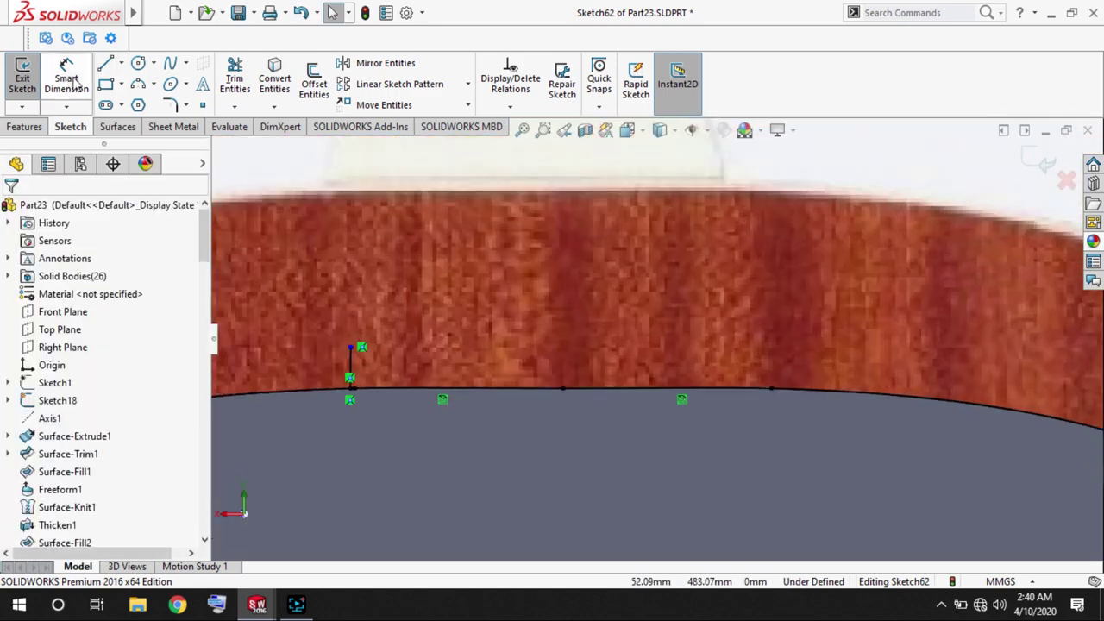
Draw a second vertical line and select both lines' top endpoints to make them level.
{"action": "left_click", "coordinate": [732, 399]}
{"action": "left_click", "coordinate": [733, 341]}
{"action": "key", "text": "Escape"}
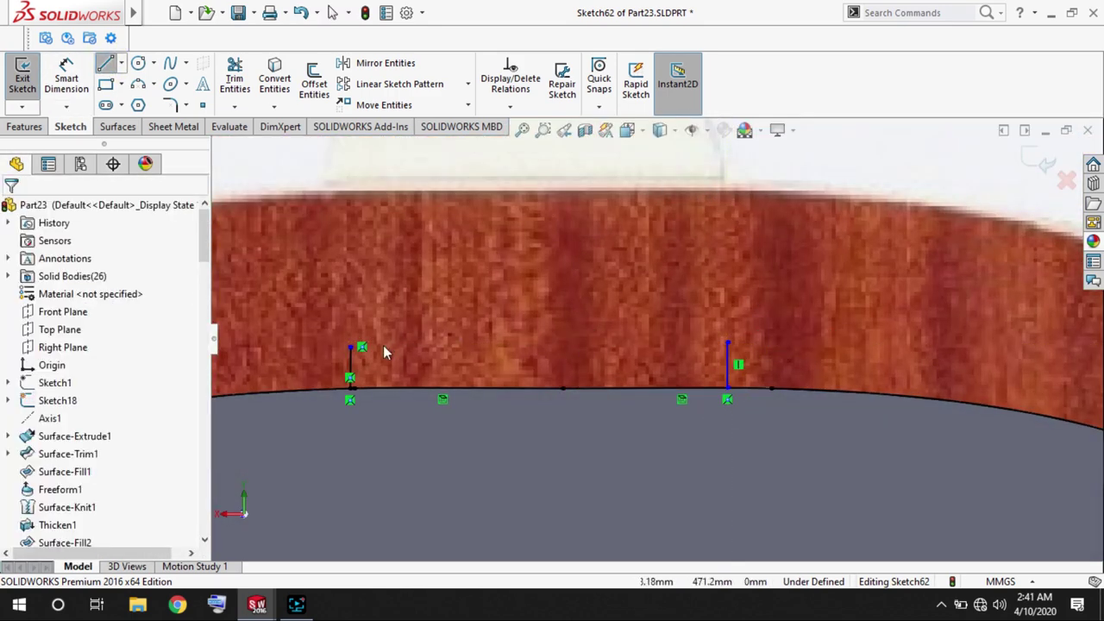
{"action": "scroll", "coordinate": [345, 345], "scroll_direction": "down", "scroll_amount": 2}
{"action": "left_click", "coordinate": [912, 345]}
{"action": "left_click", "coordinate": [363, 348], "text": "ctrl"}
Level the two line tops, draw a spline arch between them, and add a centerline across.
{"action": "left_click", "coordinate": [38, 346]}
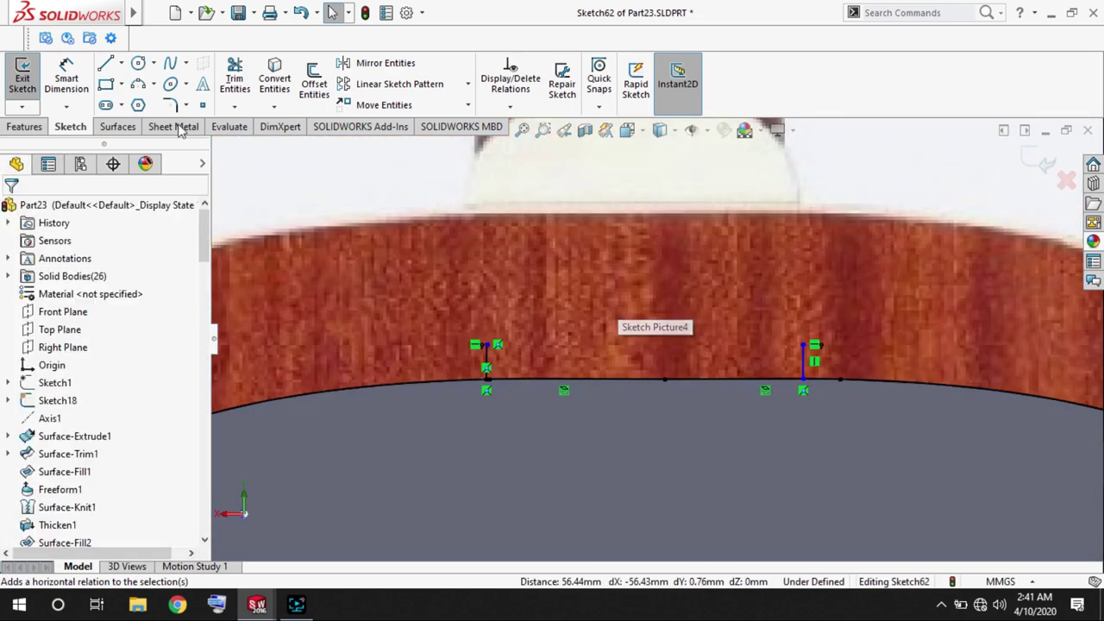
{"action": "left_click", "coordinate": [487, 345]}
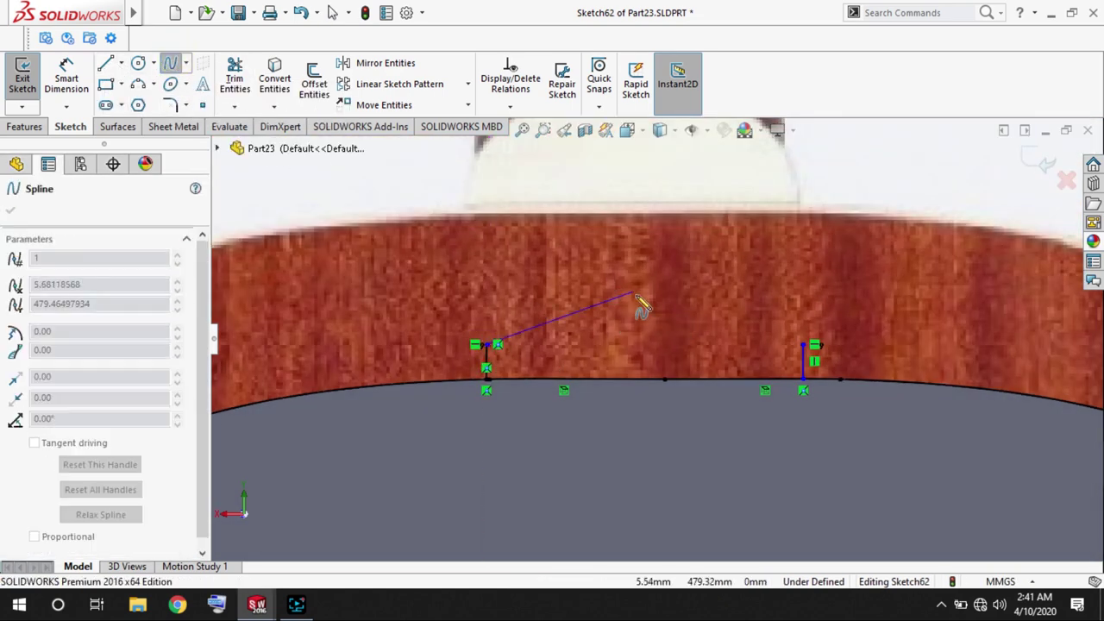
{"action": "double_click", "coordinate": [806, 345]}
{"action": "scroll", "coordinate": [663, 346], "scroll_direction": "down", "scroll_amount": 2}
{"action": "left_click", "coordinate": [121, 63]}
{"action": "left_click", "coordinate": [145, 98]}
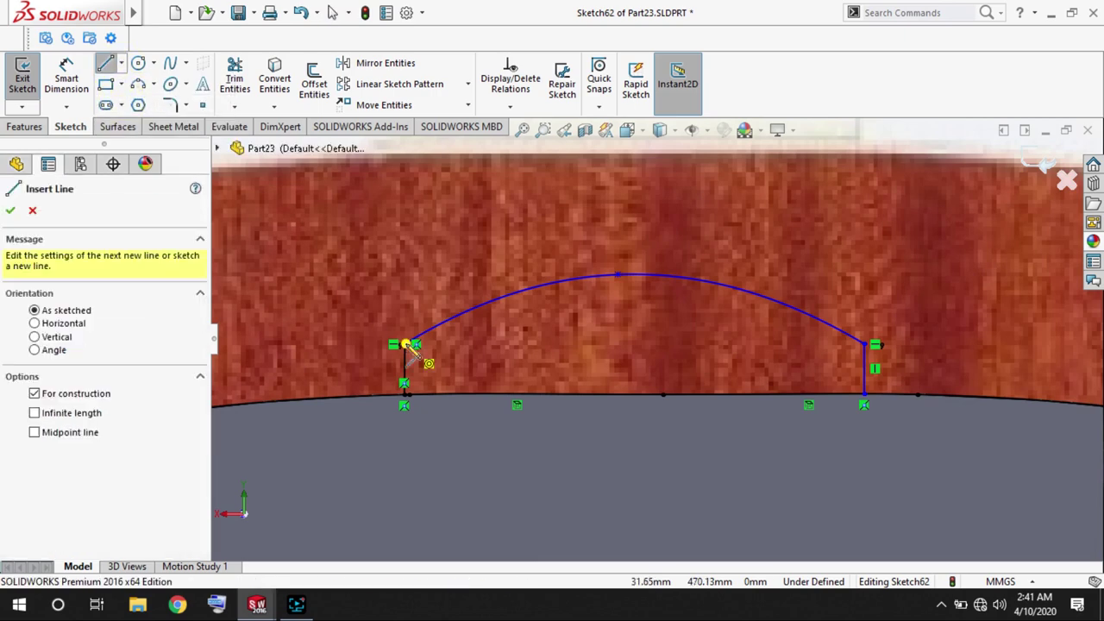
{"action": "left_click", "coordinate": [404, 345]}
{"action": "left_click", "coordinate": [863, 345]}
{"action": "key", "text": "Escape"}
Add a Vertical relation between the spline's peak and the centerline's midpoint.
{"action": "left_click", "coordinate": [617, 275]}
{"action": "left_click", "coordinate": [635, 345], "text": "ctrl"}
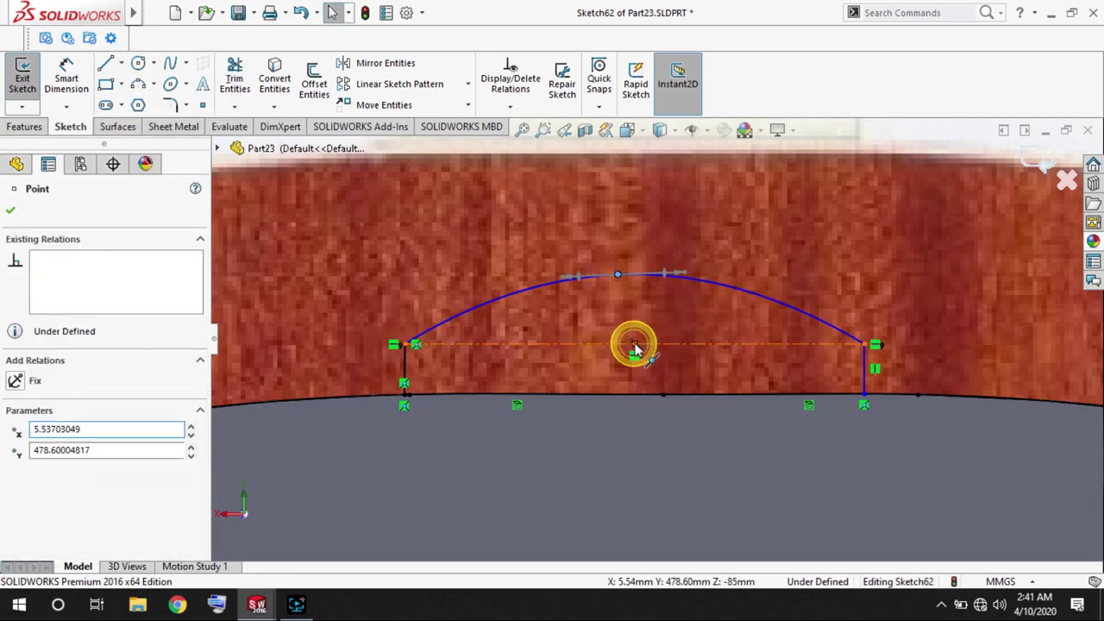
{"action": "left_click", "coordinate": [678, 275]}
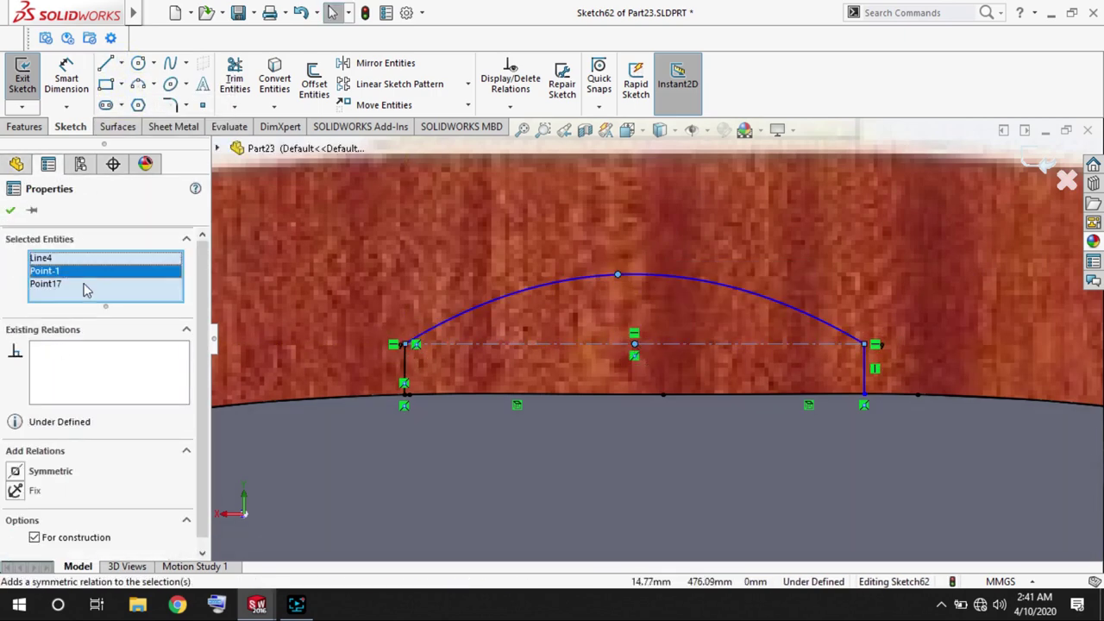
{"action": "left_click", "coordinate": [636, 346]}
{"action": "left_click", "coordinate": [611, 284]}
{"action": "left_click", "coordinate": [617, 274]}
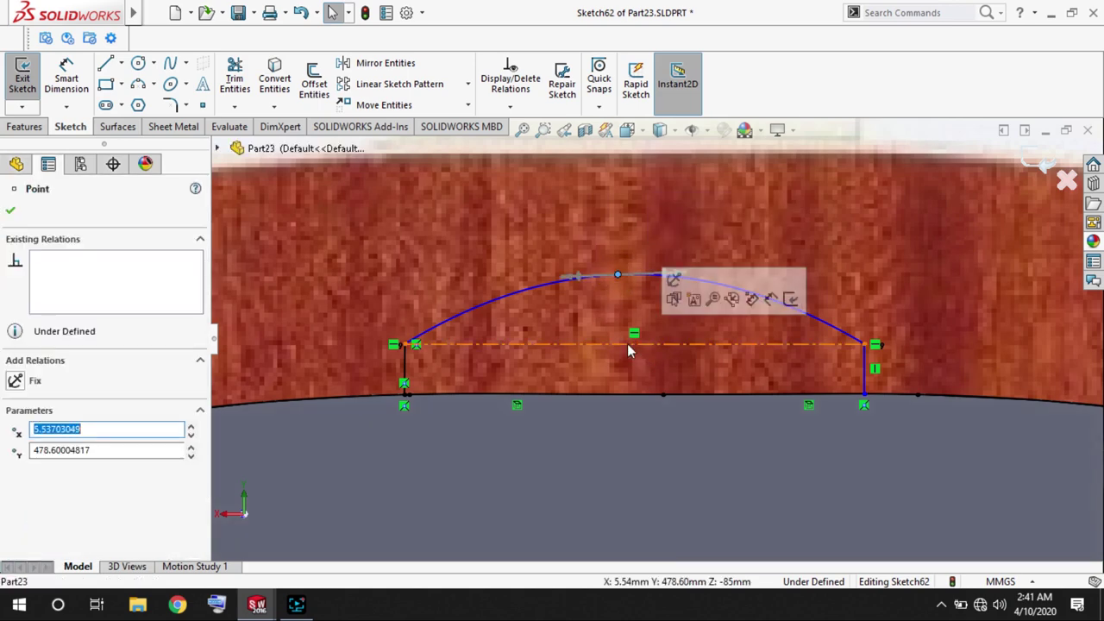
{"action": "left_click", "coordinate": [634, 345], "text": "ctrl"}
{"action": "right_click", "coordinate": [49, 265]}
{"action": "left_click", "coordinate": [51, 304]}
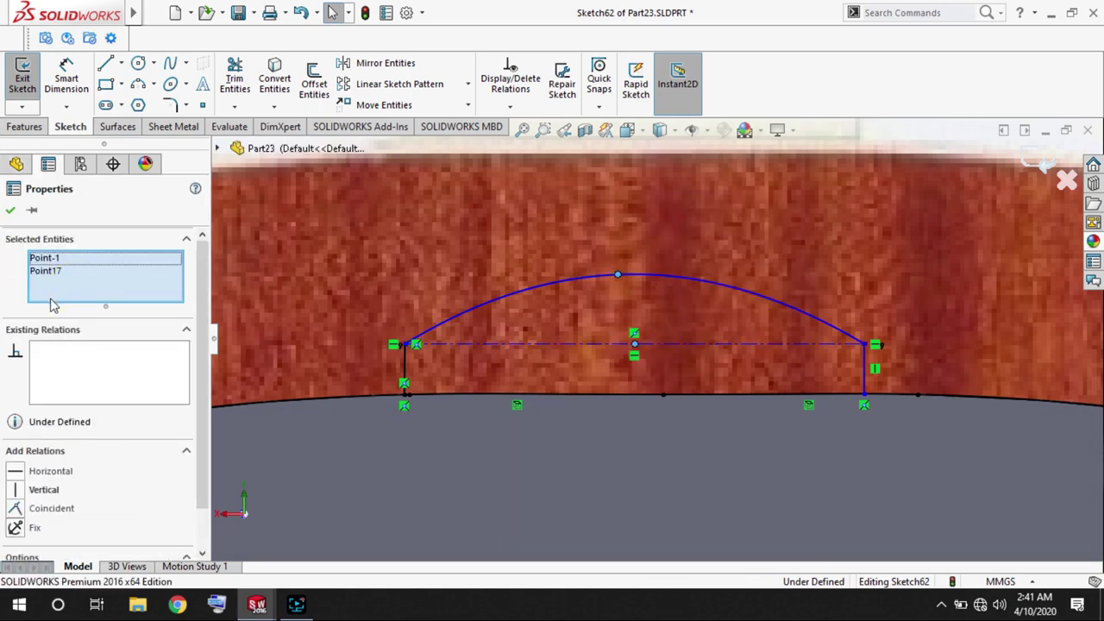
{"action": "left_click", "coordinate": [18, 489]}
Drag the spline's peak upward to make the arch taller.
{"action": "left_click_drag", "start_coordinate": [611, 283], "coordinate": [634, 250]}
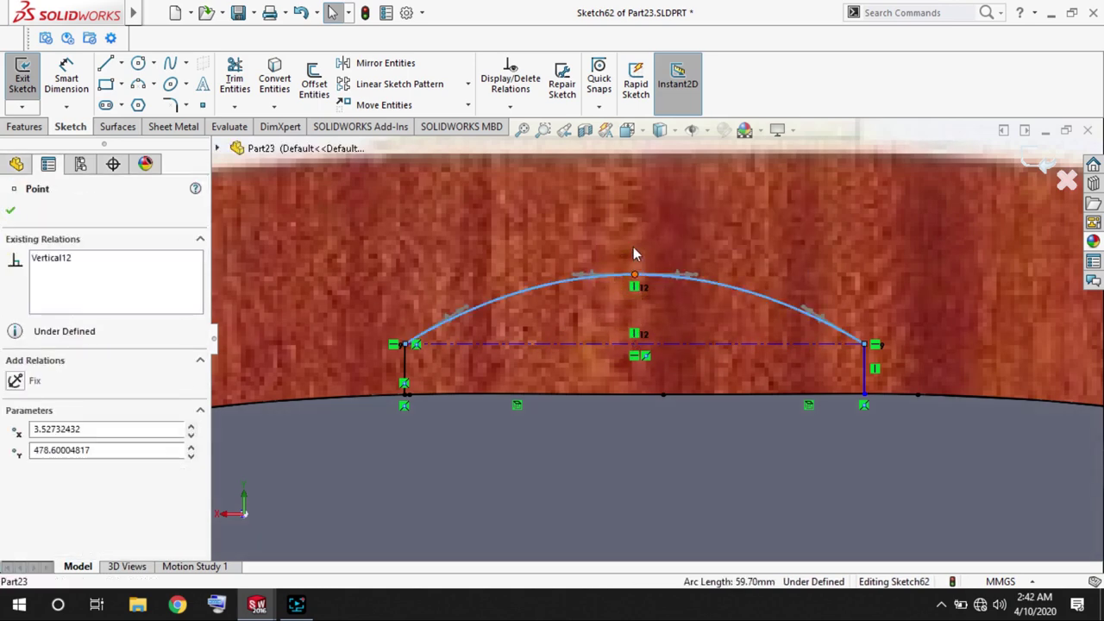
{"action": "left_click", "coordinate": [550, 253]}
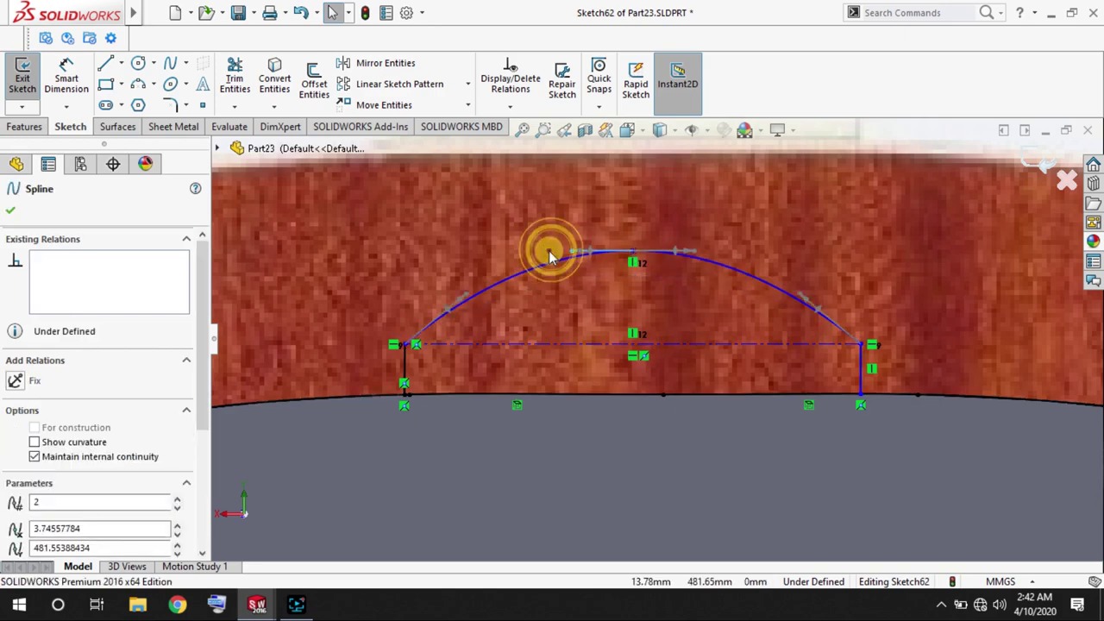
{"action": "left_click", "coordinate": [460, 284]}
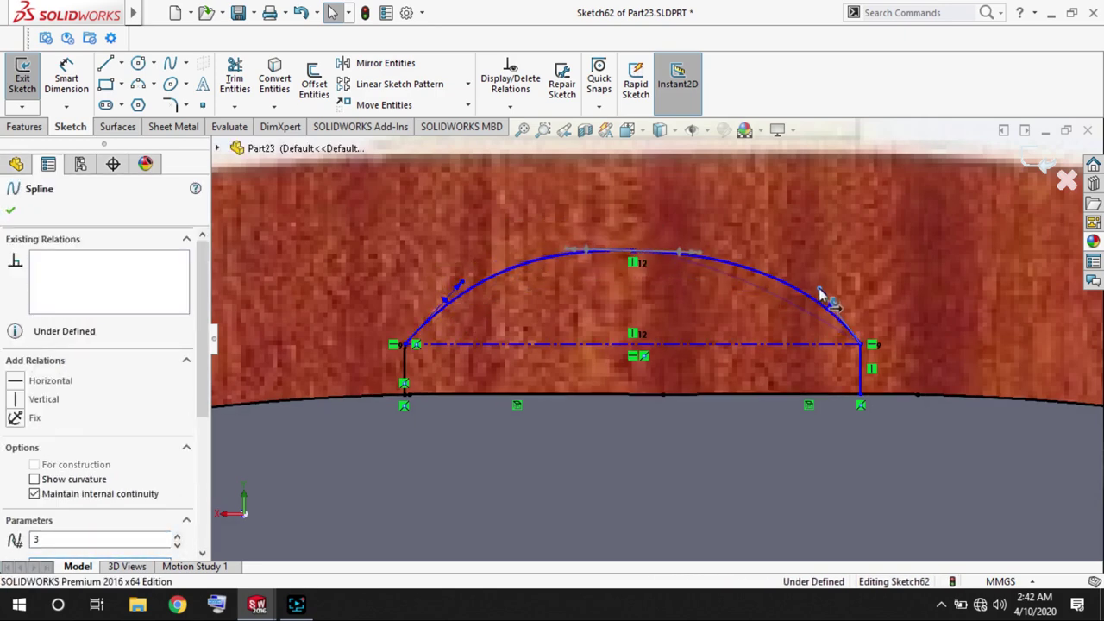
{"action": "left_click", "coordinate": [635, 246]}
{"action": "mouse_move", "coordinate": [608, 305]}
{"action": "middle_mouse_down"}
{"action": "mouse_move", "coordinate": [712, 371]}
{"action": "mouse_move", "coordinate": [534, 317]}
{"action": "mouse_move", "coordinate": [466, 328]}
{"action": "middle_mouse_up"}
{"action": "scroll", "coordinate": [721, 377], "scroll_direction": "up", "scroll_amount": 5}
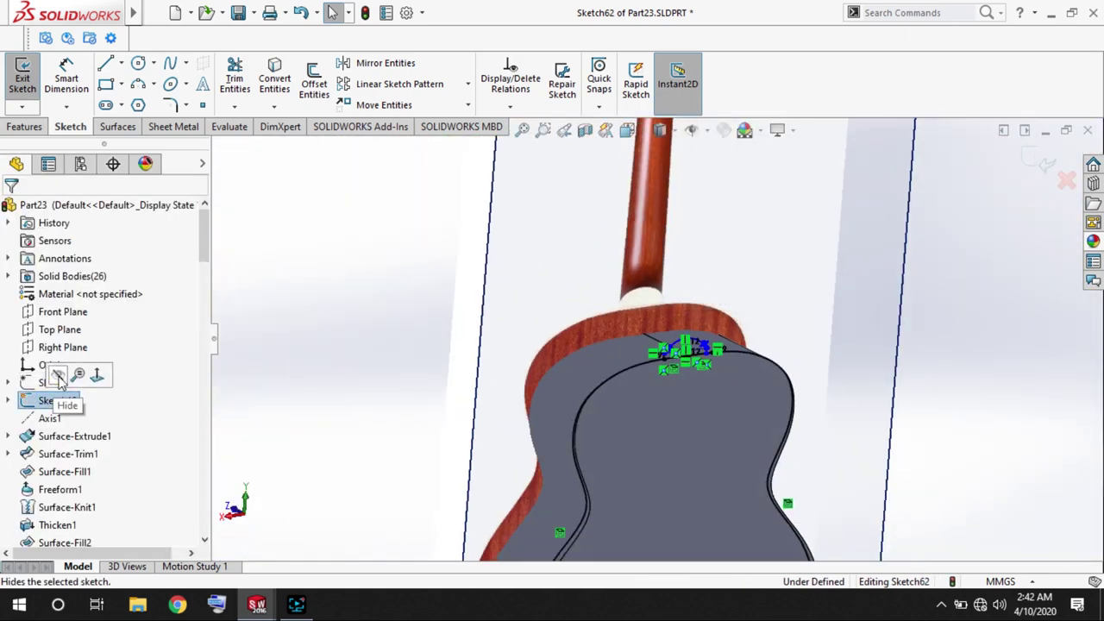
Reselect Sketch62 to edit the arched outline again.
{"action": "middle_click_drag", "start_coordinate": [387, 314], "coordinate": [648, 306]}
{"action": "scroll", "coordinate": [648, 306], "scroll_direction": "up", "scroll_amount": 3}
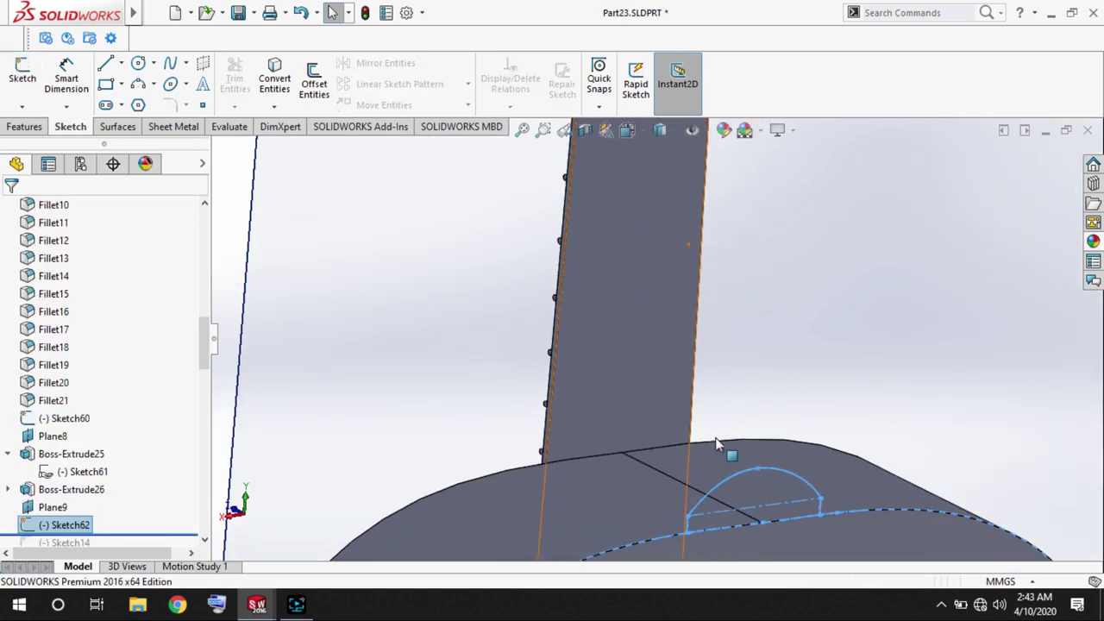
{"action": "left_click", "coordinate": [715, 437]}
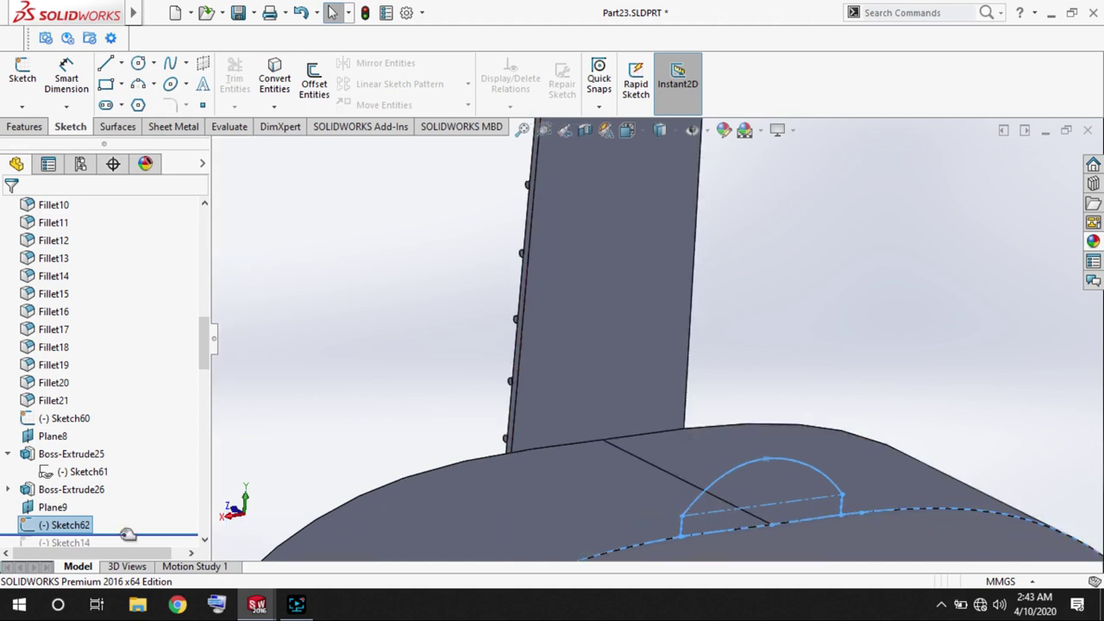
{"action": "scroll", "coordinate": [112, 518], "scroll_direction": "down", "scroll_amount": 1}
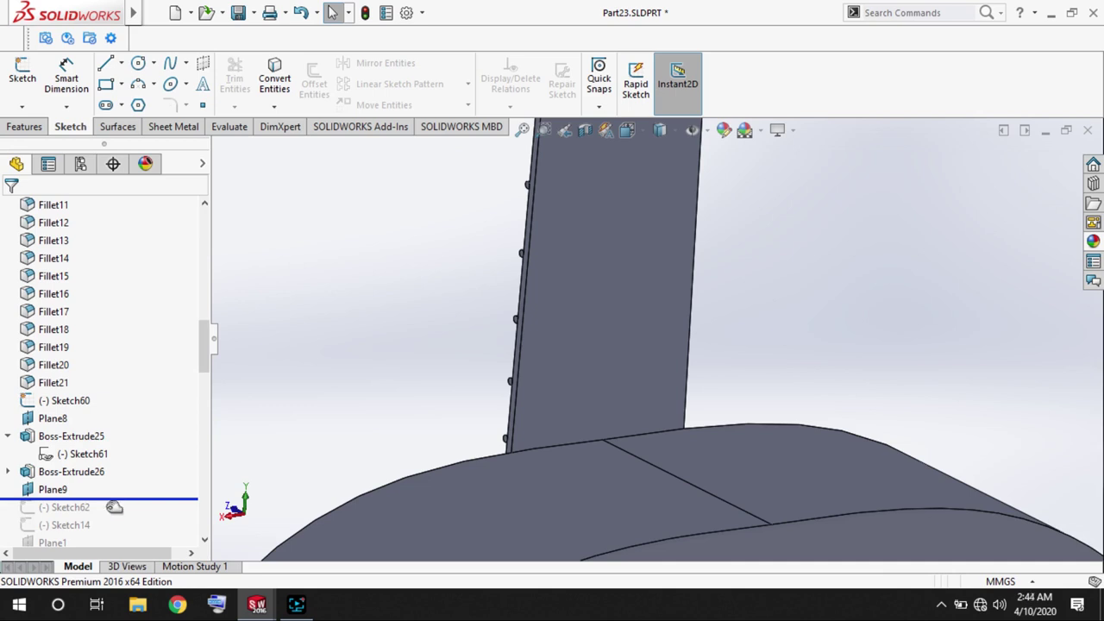
{"action": "left_click", "coordinate": [51, 508]}
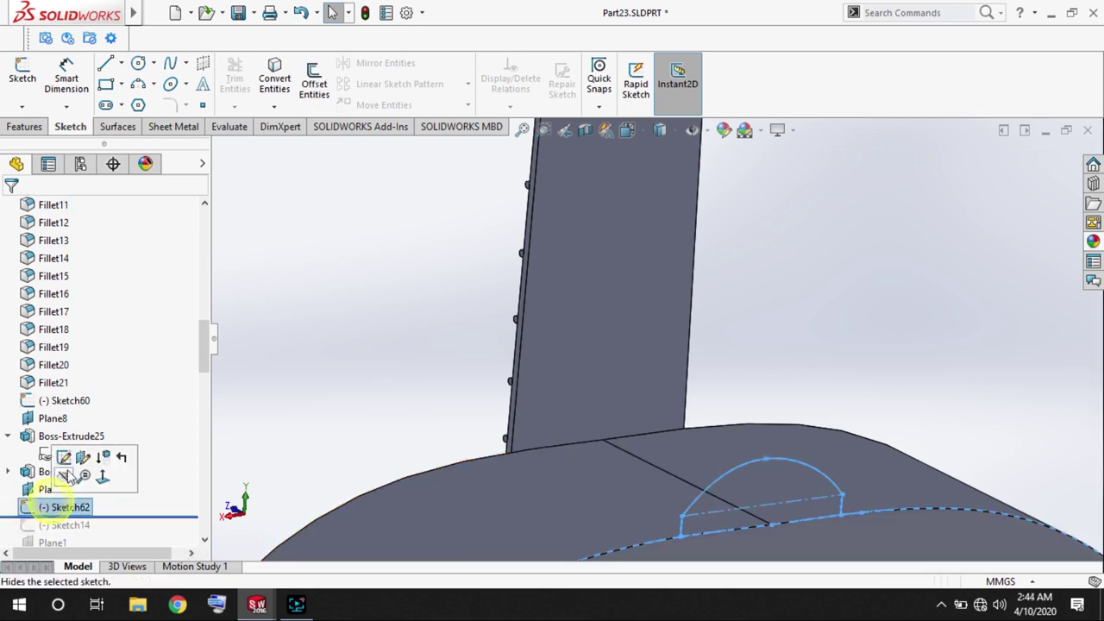
{"action": "scroll", "coordinate": [656, 526], "scroll_direction": "down", "scroll_amount": 4}
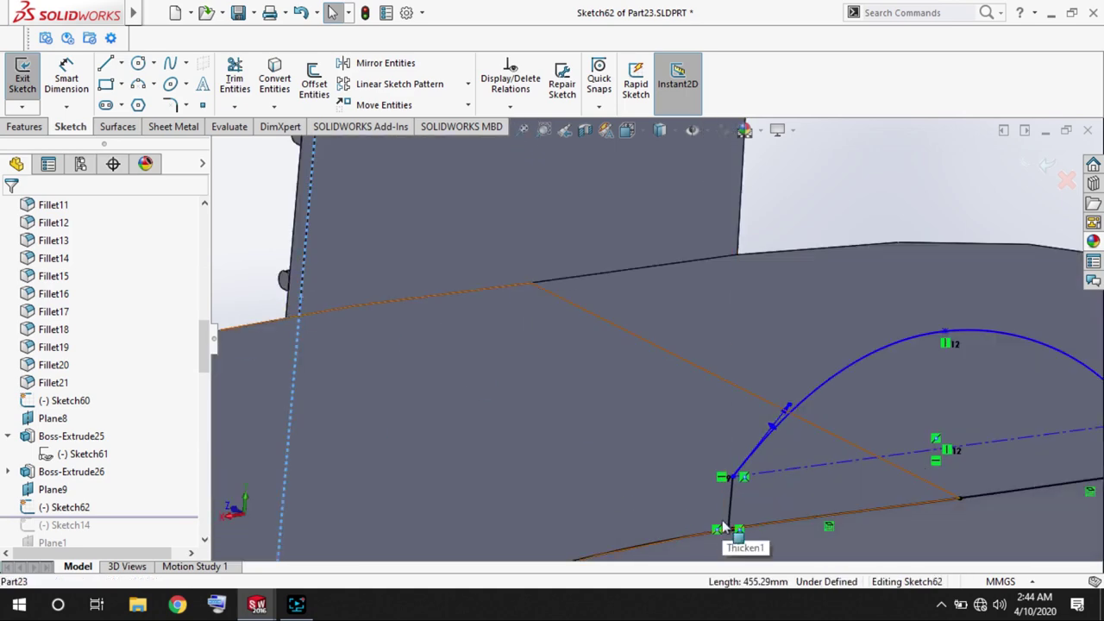
{"action": "scroll", "coordinate": [724, 518], "scroll_direction": "down", "scroll_amount": 1}
Make both arc endpoints coincident with the plate edge and exit Sketch62.
{"action": "left_click", "coordinate": [722, 514]}
{"action": "left_click", "coordinate": [730, 515], "text": "ctrl"}
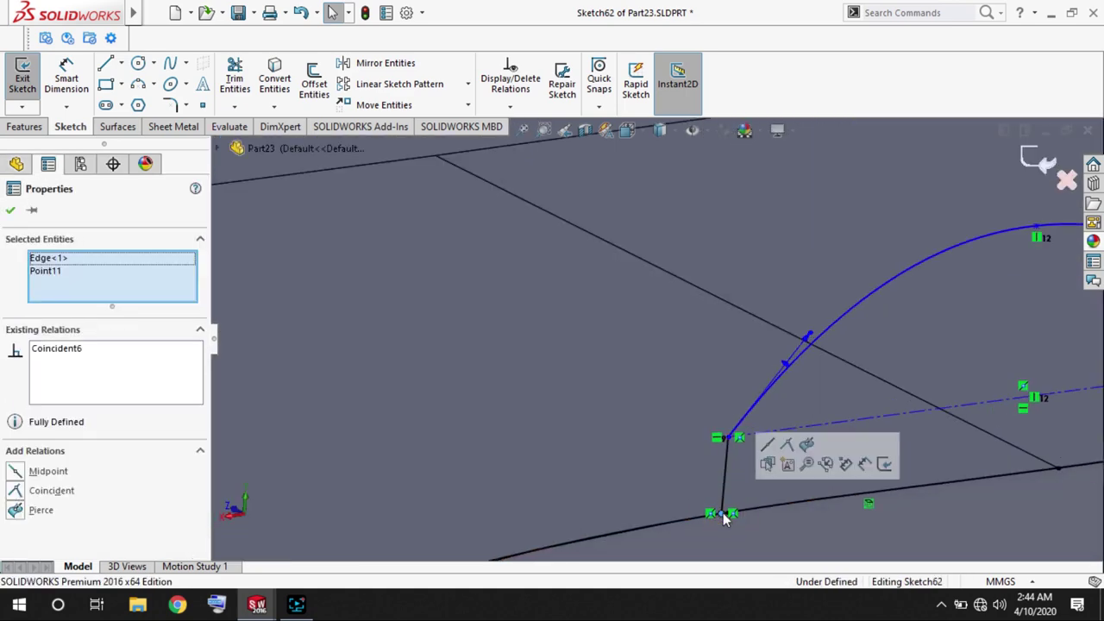
{"action": "left_click", "coordinate": [787, 448]}
{"action": "scroll", "coordinate": [684, 401], "scroll_direction": "up", "scroll_amount": 3}
{"action": "scroll", "coordinate": [973, 513], "scroll_direction": "down", "scroll_amount": 3}
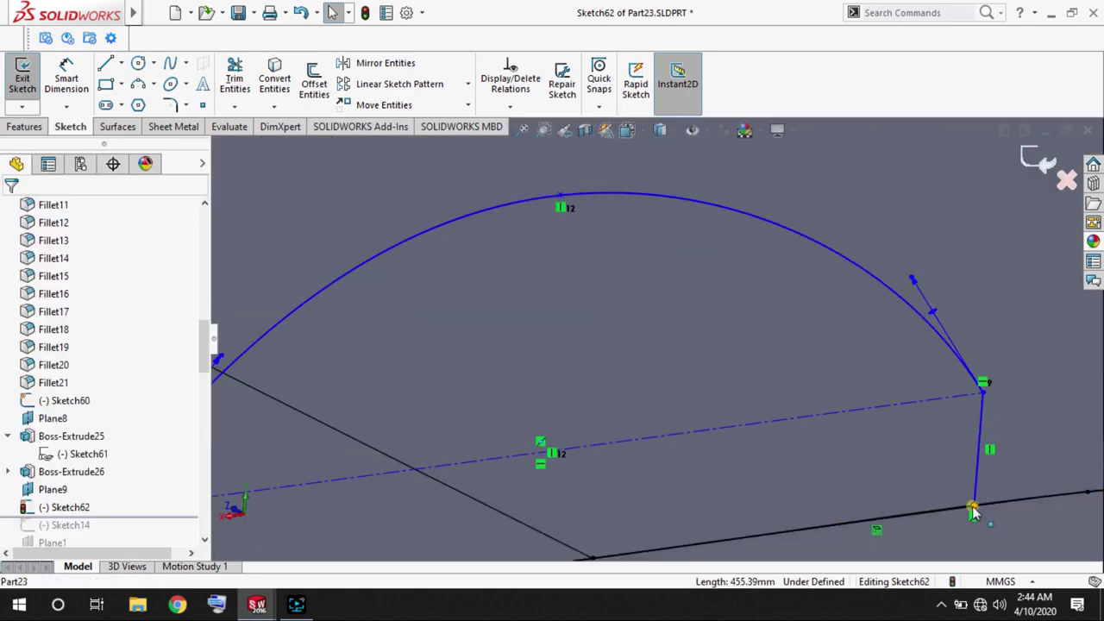
{"action": "left_click", "coordinate": [973, 513]}
{"action": "left_click", "coordinate": [992, 507], "text": "ctrl"}
{"action": "left_click", "coordinate": [986, 438]}
{"action": "scroll", "coordinate": [760, 432], "scroll_direction": "up", "scroll_amount": 3}
{"action": "left_click", "coordinate": [1041, 158]}
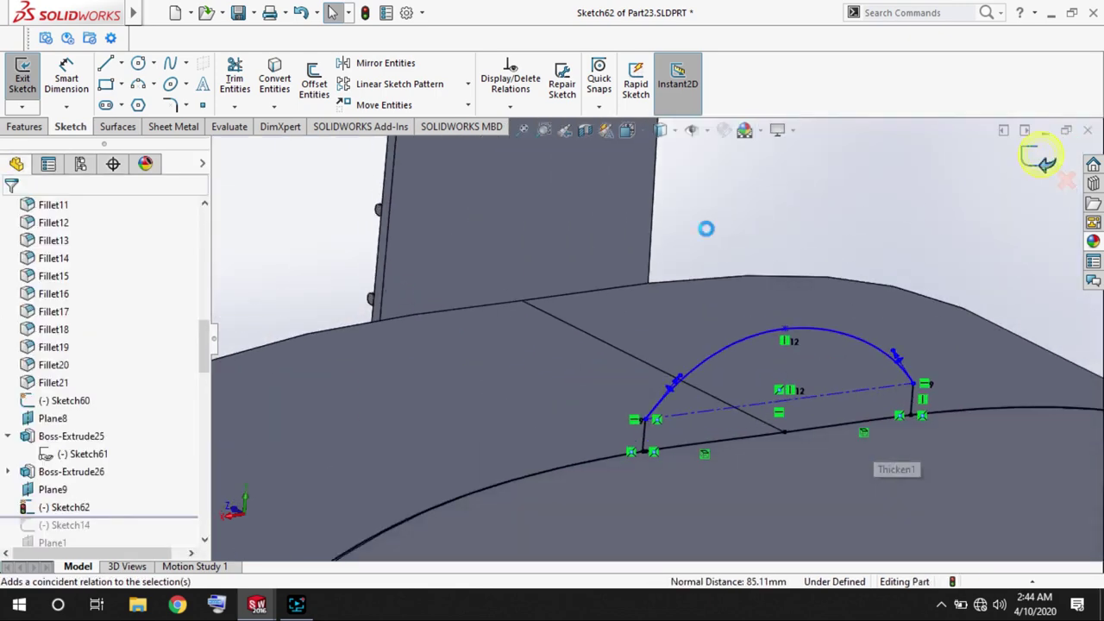
{"action": "left_click", "coordinate": [382, 272]}
On the front face, sketch a line from the plate's top corner, coincident with the arc endpoint.
{"action": "left_click", "coordinate": [23, 76]}
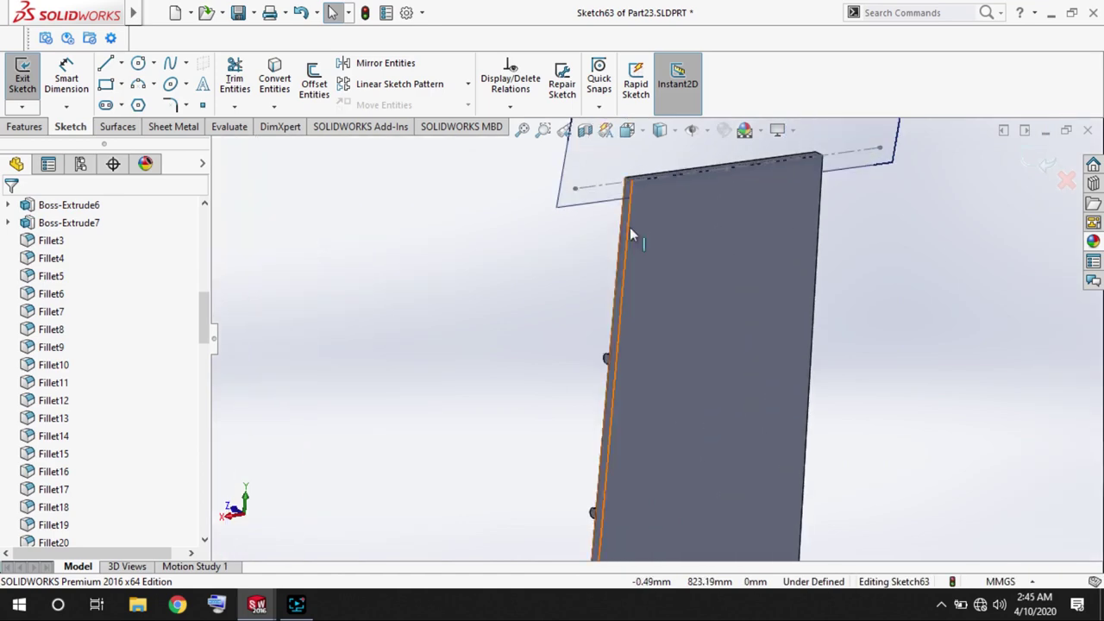
{"action": "left_click", "coordinate": [630, 183]}
{"action": "scroll", "coordinate": [621, 431], "scroll_direction": "down", "scroll_amount": 5}
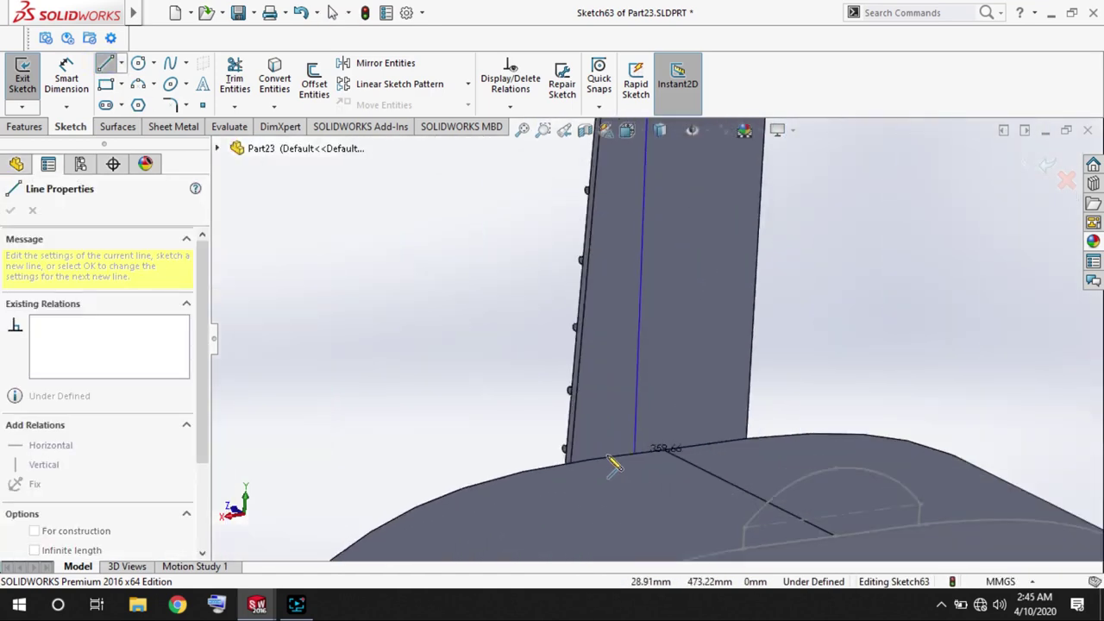
{"action": "scroll", "coordinate": [543, 420], "scroll_direction": "up", "scroll_amount": 3}
{"action": "left_click", "coordinate": [777, 402]}
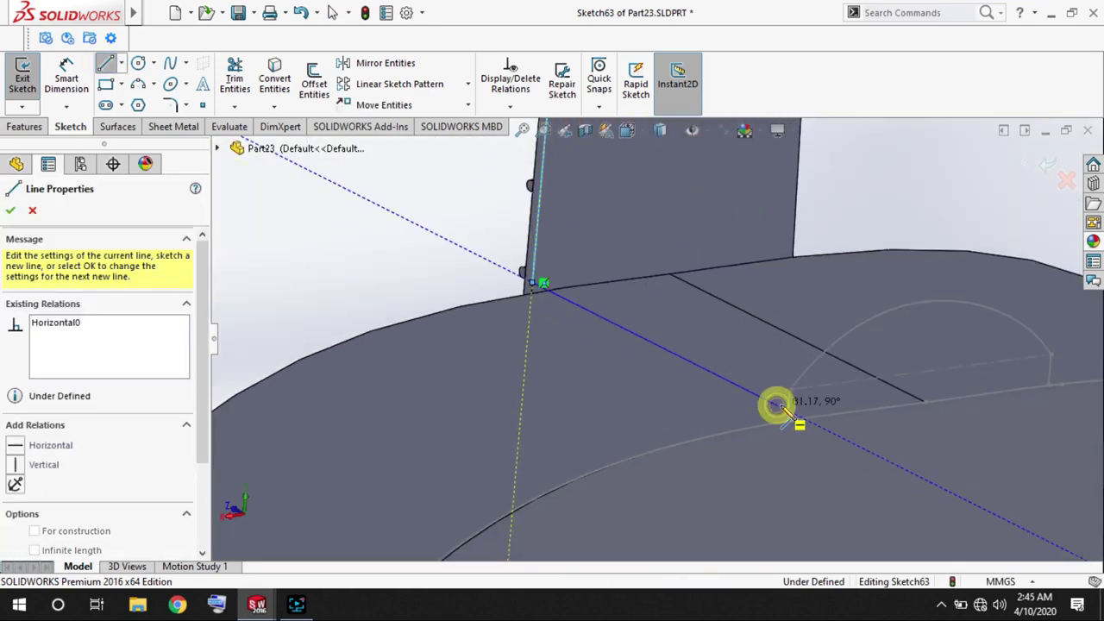
{"action": "key", "text": "Escape"}
{"action": "scroll", "coordinate": [776, 402], "scroll_direction": "down", "scroll_amount": 3}
{"action": "left_click", "coordinate": [791, 399]}
{"action": "left_click", "coordinate": [817, 446], "text": "ctrl"}
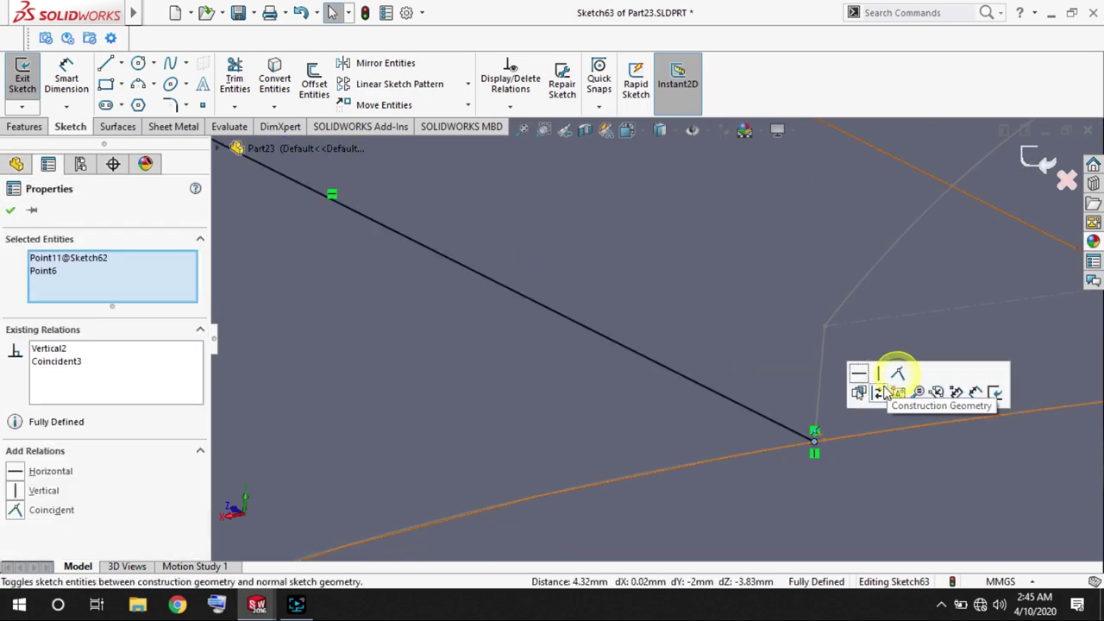
{"action": "mouse_move", "coordinate": [895, 362]}
{"action": "middle_mouse_down"}
{"action": "mouse_move", "coordinate": [394, 240]}
{"action": "mouse_move", "coordinate": [754, 320]}
{"action": "mouse_move", "coordinate": [671, 280]}
{"action": "mouse_move", "coordinate": [733, 328]}
{"action": "middle_mouse_up"}
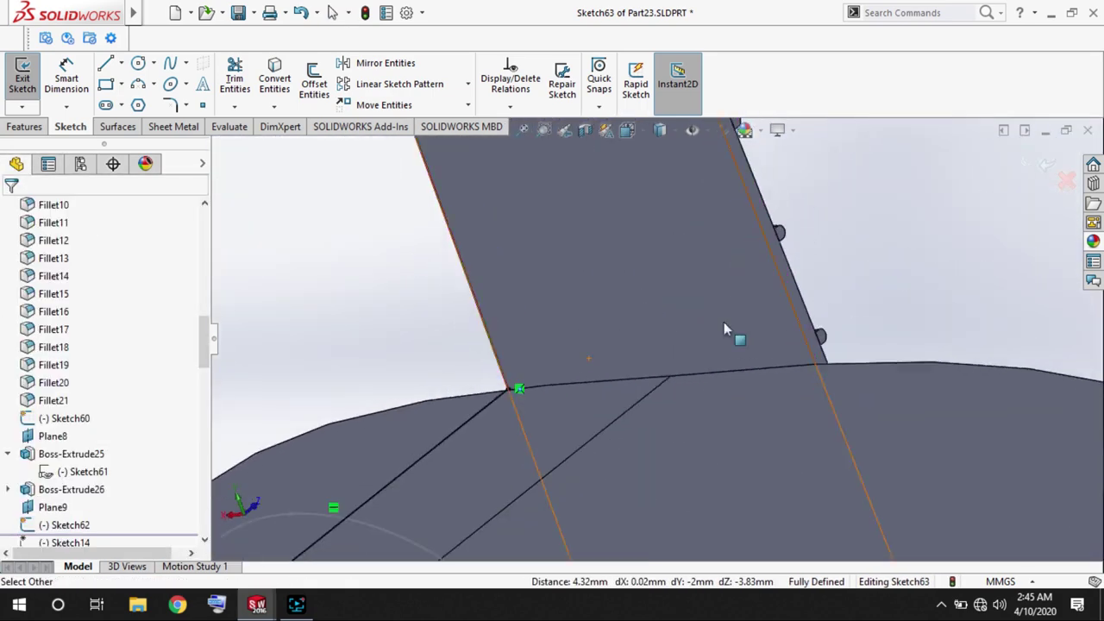
{"action": "left_click", "coordinate": [824, 307]}
{"action": "left_click", "coordinate": [1021, 151]}
Start a sketch on the side face and draw lines from the top corner toward the arc endpoint.
{"action": "left_click", "coordinate": [819, 289]}
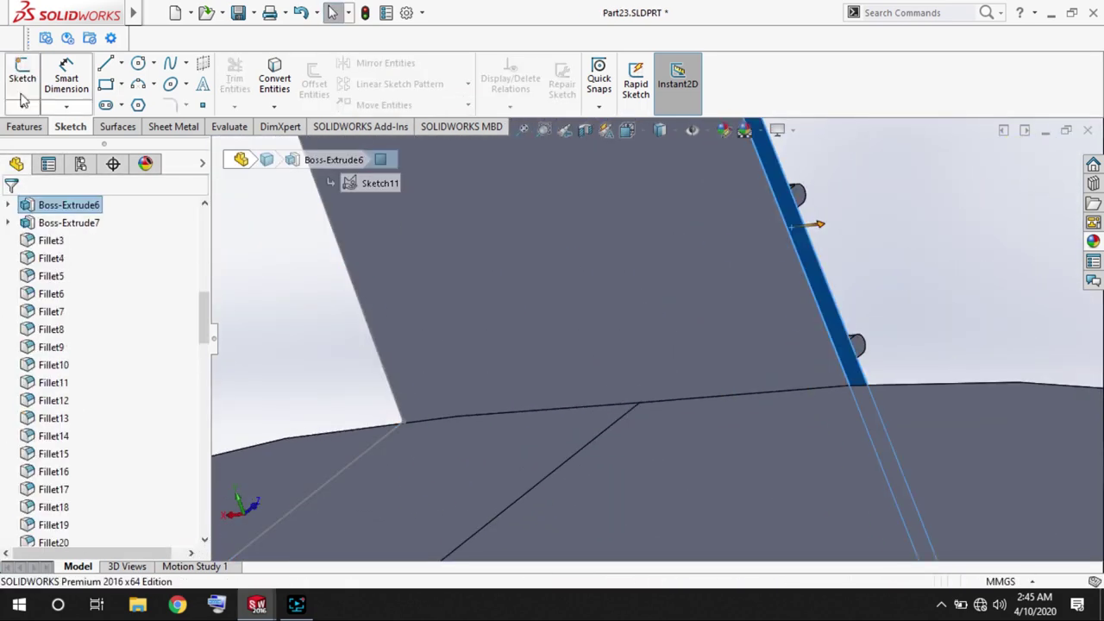
{"action": "left_click", "coordinate": [23, 78]}
{"action": "left_click", "coordinate": [105, 63]}
{"action": "scroll", "coordinate": [764, 255], "scroll_direction": "up", "scroll_amount": 3}
{"action": "scroll", "coordinate": [645, 257], "scroll_direction": "down", "scroll_amount": 4}
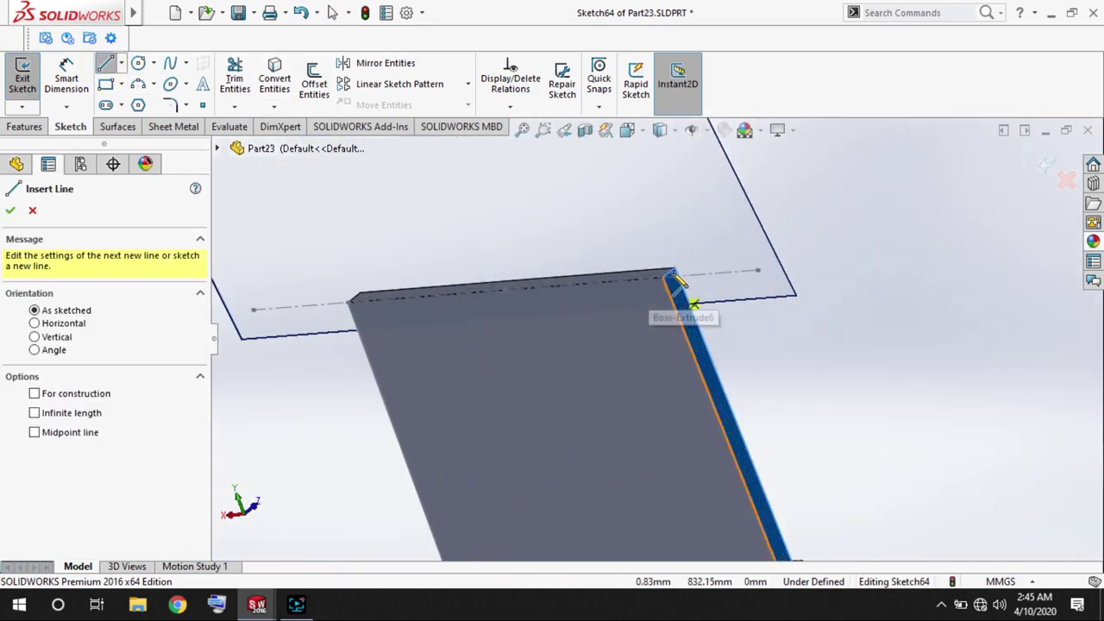
{"action": "left_click", "coordinate": [688, 304]}
{"action": "scroll", "coordinate": [710, 406], "scroll_direction": "up", "scroll_amount": 3}
{"action": "scroll", "coordinate": [716, 490], "scroll_direction": "down", "scroll_amount": 3}
{"action": "scroll", "coordinate": [665, 406], "scroll_direction": "down", "scroll_amount": 3}
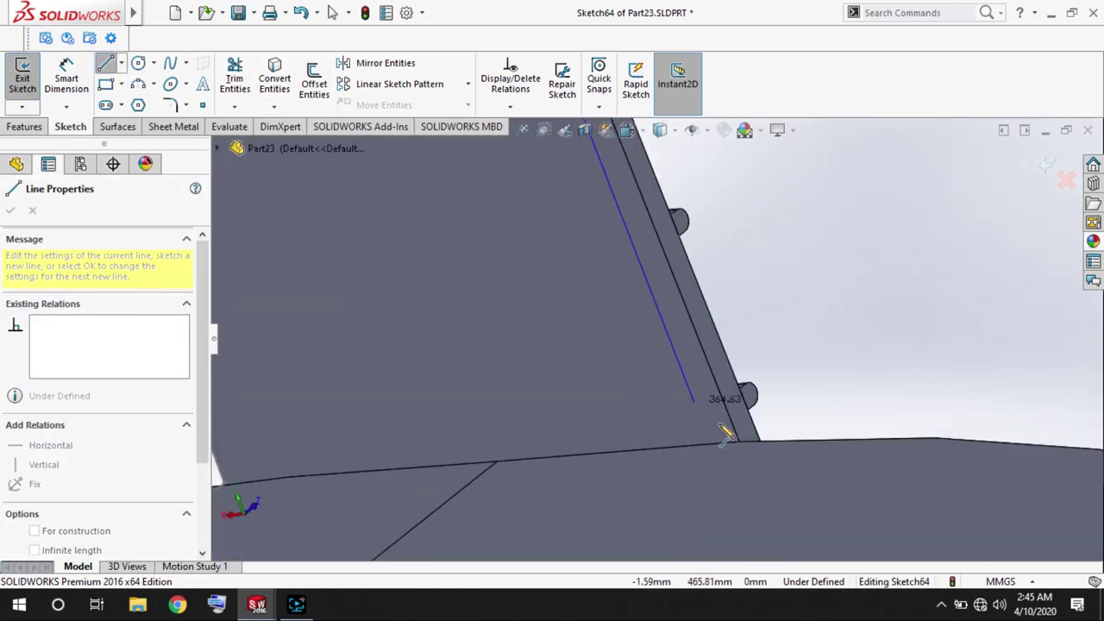
{"action": "scroll", "coordinate": [722, 424], "scroll_direction": "up", "scroll_amount": 3}
{"action": "left_click", "coordinate": [690, 370]}
{"action": "scroll", "coordinate": [690, 369], "scroll_direction": "down", "scroll_amount": 1}
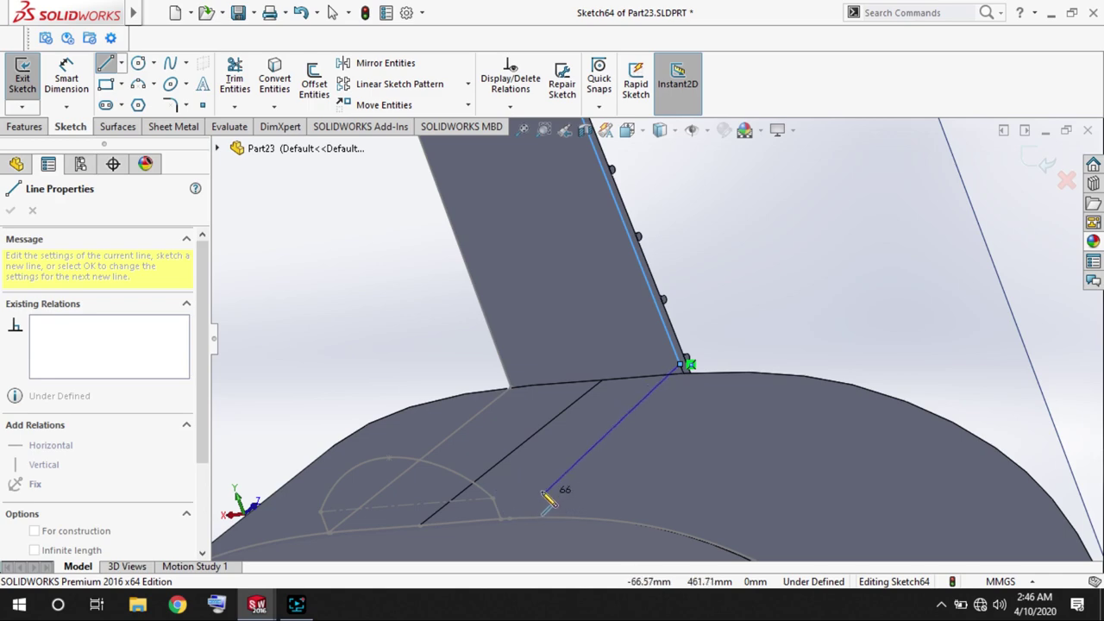
{"action": "left_click", "coordinate": [539, 490]}
Make the side line's loose end coincident with the arc endpoint.
{"action": "key", "text": "Escape"}
{"action": "scroll", "coordinate": [535, 491], "scroll_direction": "down", "scroll_amount": 4}
{"action": "left_click", "coordinate": [559, 450], "text": "ctrl"}
{"action": "left_click", "coordinate": [616, 399]}
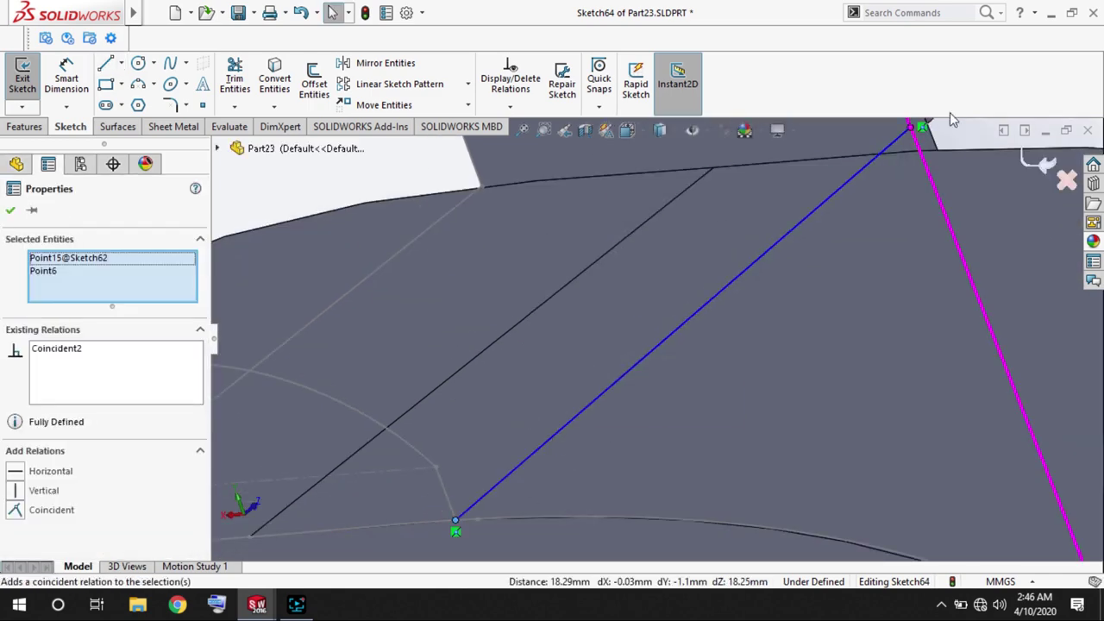
{"action": "mouse_move", "coordinate": [537, 439]}
{"action": "middle_mouse_down"}
{"action": "mouse_move", "coordinate": [802, 264]}
{"action": "mouse_move", "coordinate": [674, 269]}
{"action": "mouse_move", "coordinate": [676, 308]}
{"action": "mouse_move", "coordinate": [543, 309]}
{"action": "mouse_move", "coordinate": [678, 327]}
{"action": "mouse_move", "coordinate": [892, 254]}
{"action": "mouse_move", "coordinate": [781, 300]}
{"action": "middle_mouse_up"}
{"action": "left_click", "coordinate": [674, 269]}
{"action": "scroll", "coordinate": [682, 393], "scroll_direction": "down", "scroll_amount": 4}
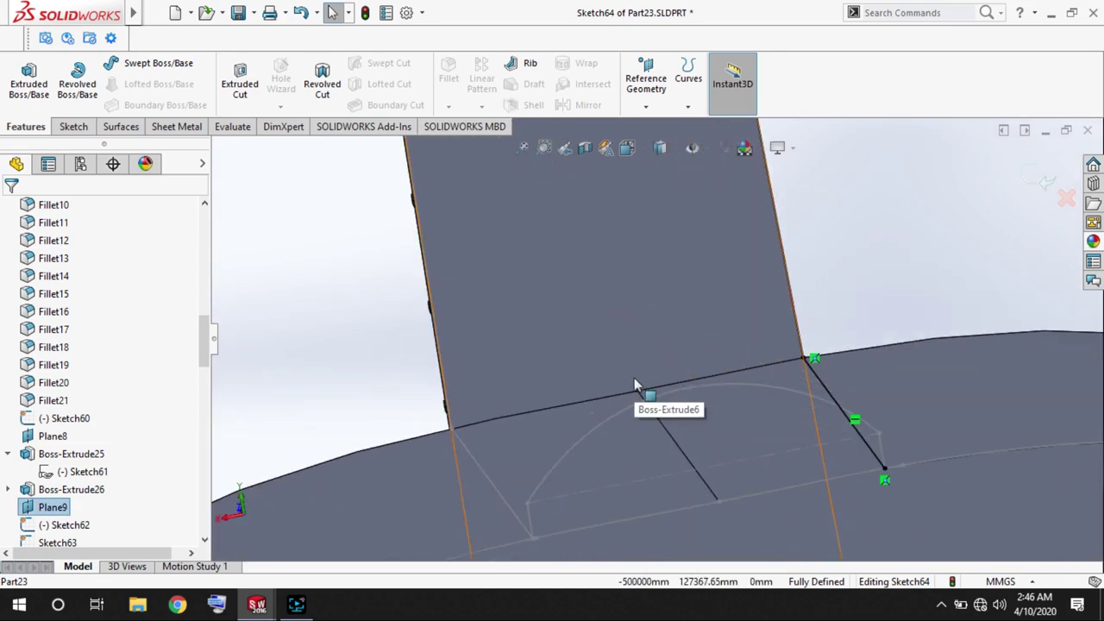
{"action": "scroll", "coordinate": [635, 380], "scroll_direction": "up", "scroll_amount": 2}
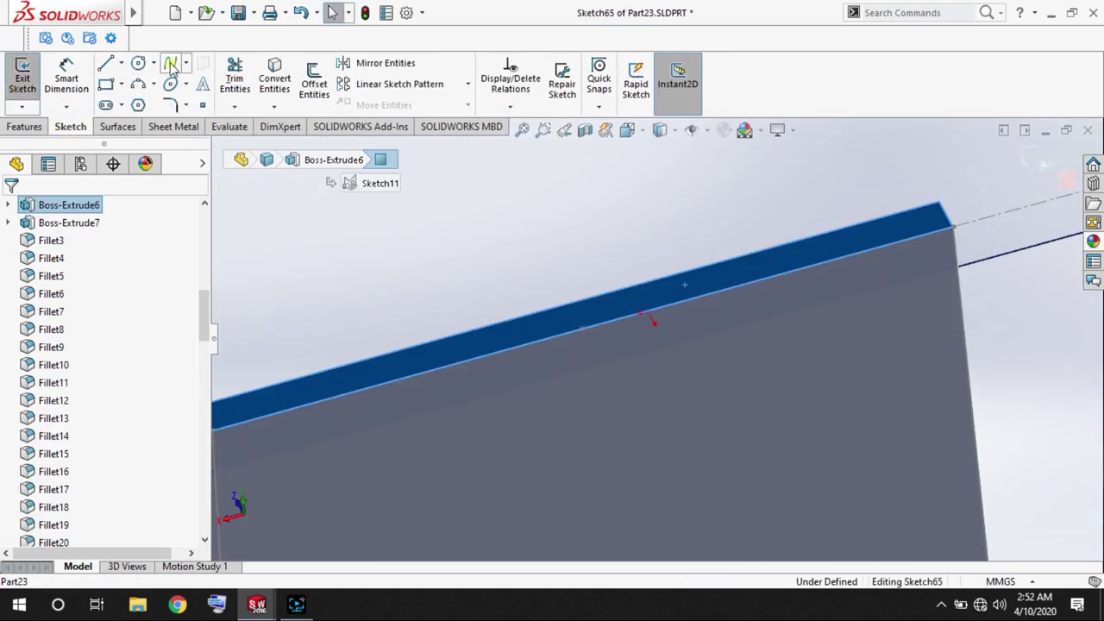
Make both spline ends coincident with the plate's two corners.
{"action": "key", "text": "Escape"}
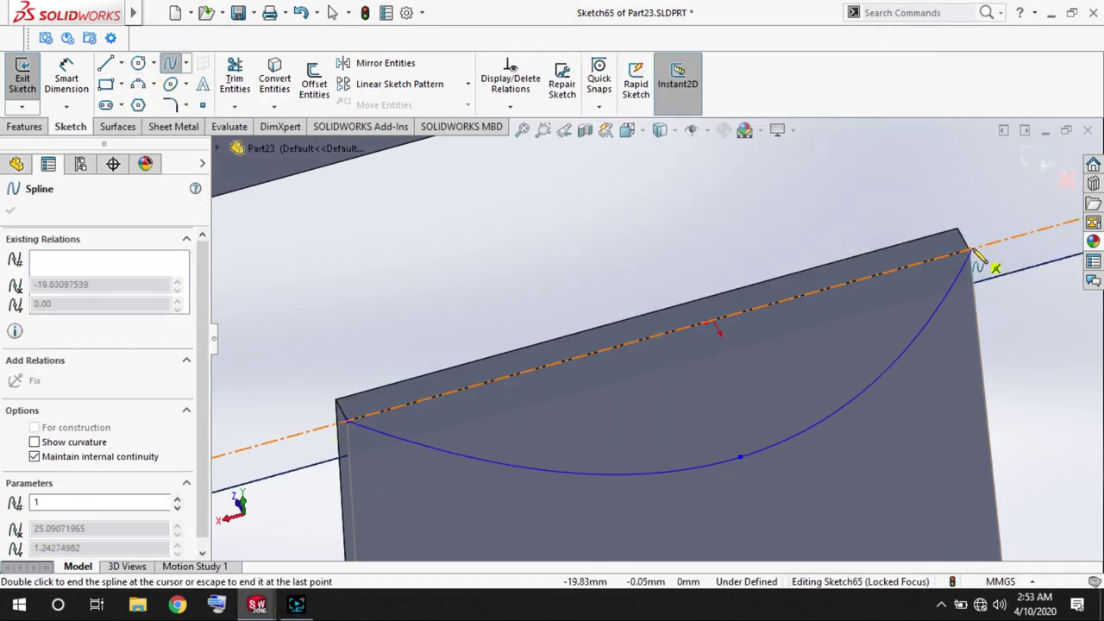
{"action": "left_click", "coordinate": [828, 285]}
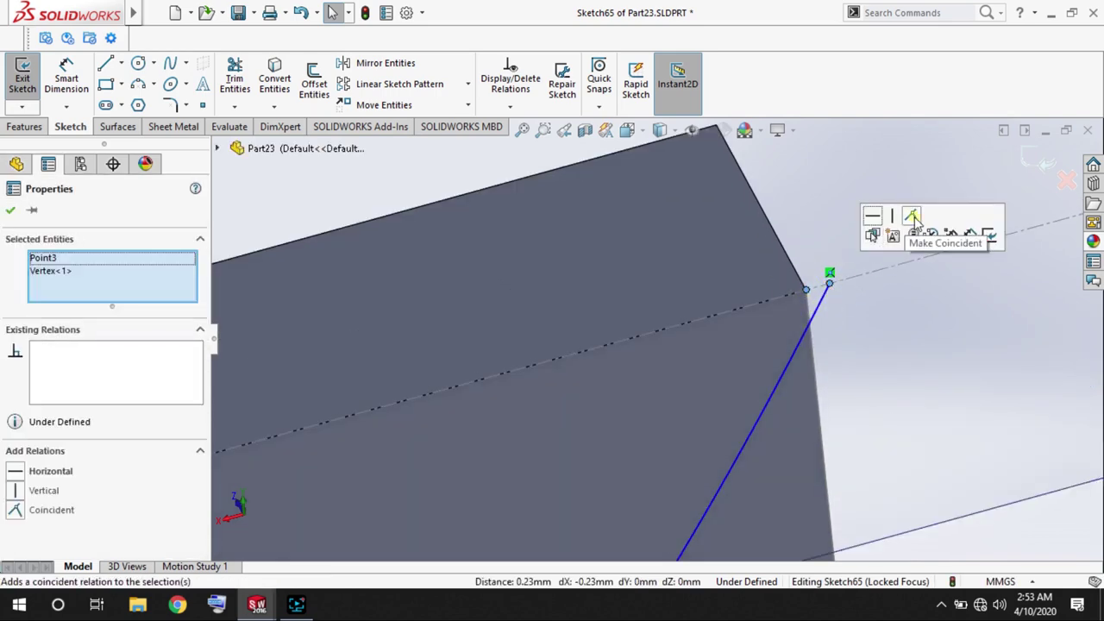
{"action": "left_click", "coordinate": [872, 219]}
{"action": "left_click", "coordinate": [601, 204]}
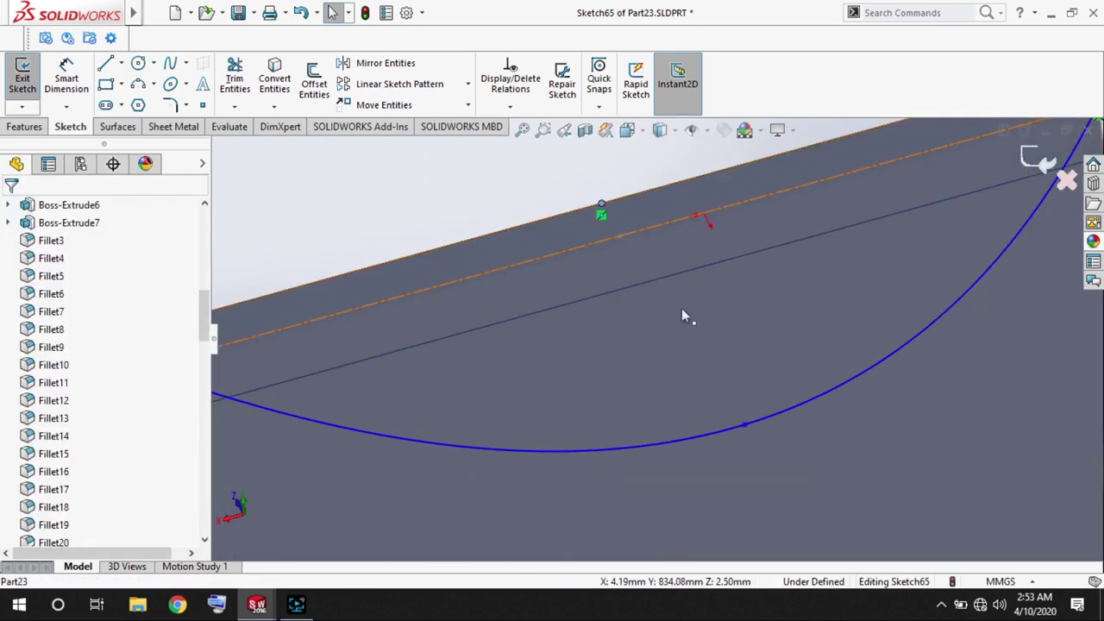
{"action": "left_click", "coordinate": [747, 422], "text": "ctrl"}
{"action": "left_click", "coordinate": [817, 364]}
Check the spline and exit Sketch65.
{"action": "left_click", "coordinate": [681, 392]}
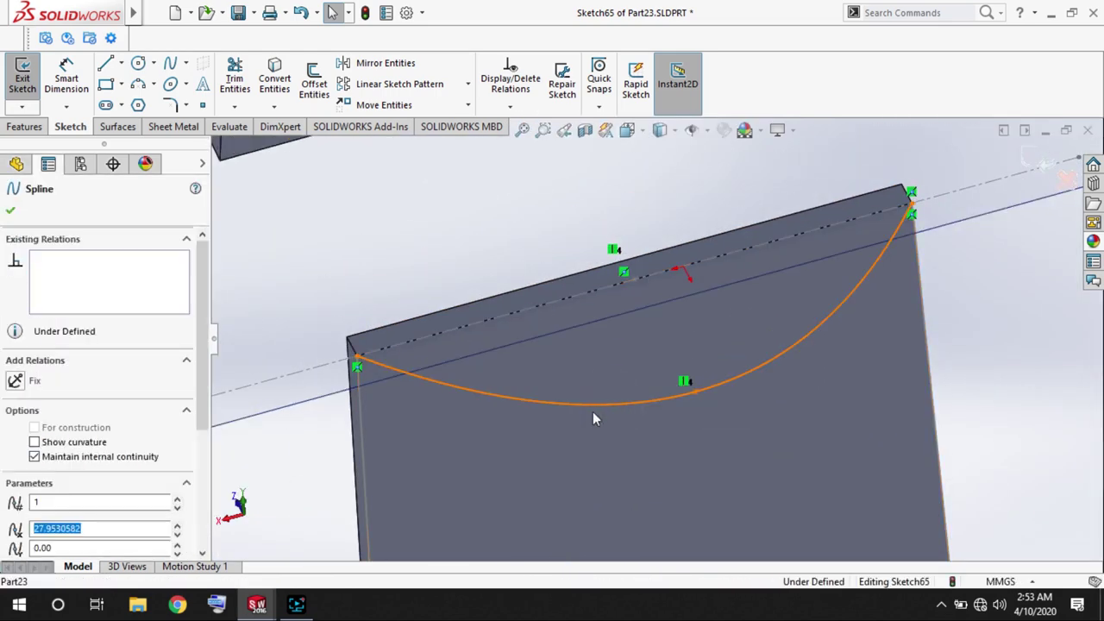
{"action": "left_click", "coordinate": [428, 402]}
{"action": "scroll", "coordinate": [603, 354], "scroll_direction": "up", "scroll_amount": 5}
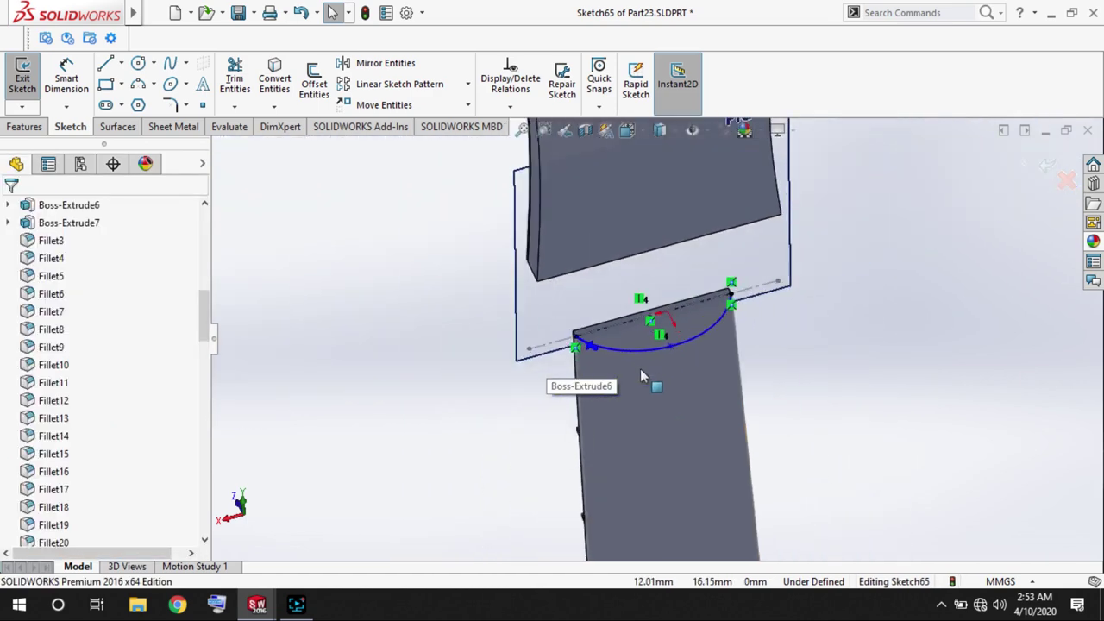
{"action": "left_click", "coordinate": [22, 76]}
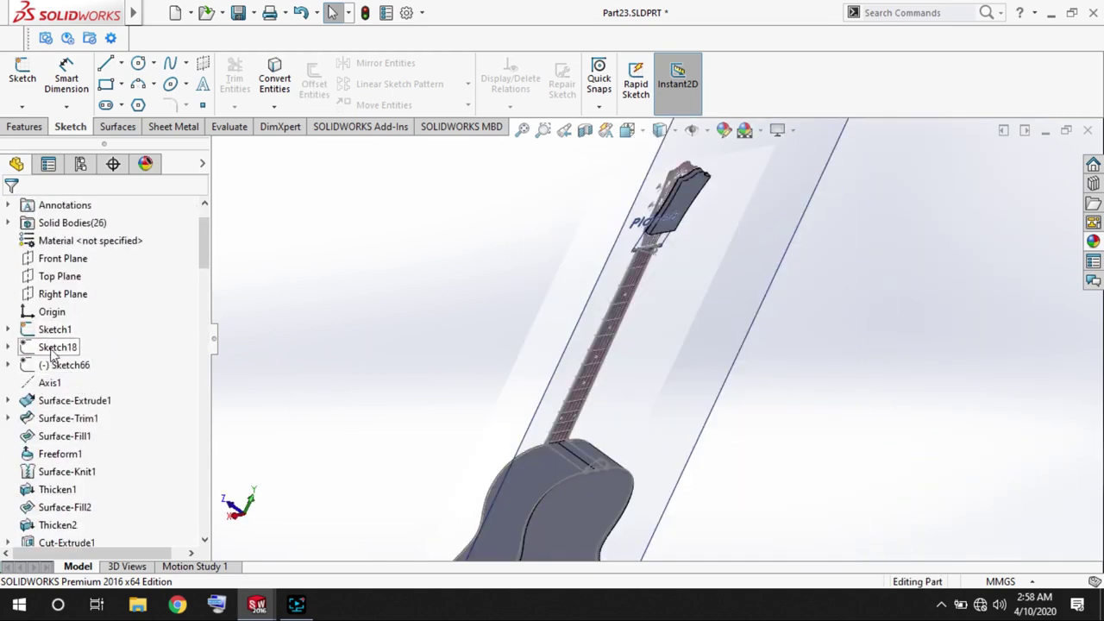
Create Axis1 at the intersection of Front Plane and Right Plane.
{"action": "left_click", "coordinate": [24, 126]}
{"action": "left_click", "coordinate": [645, 106]}
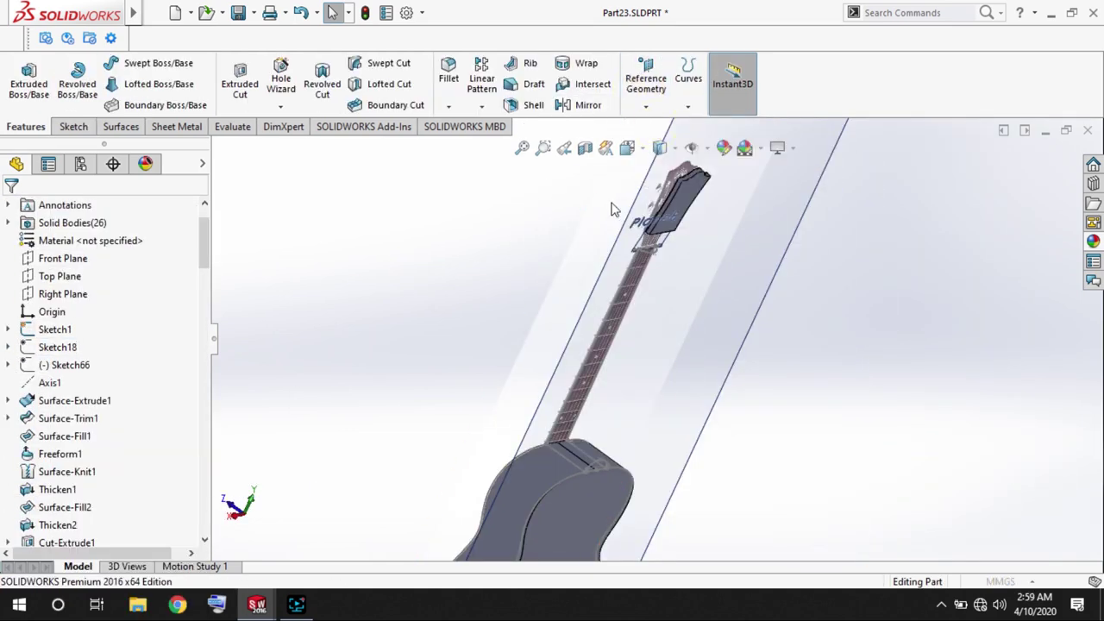
{"action": "left_click", "coordinate": [665, 155]}
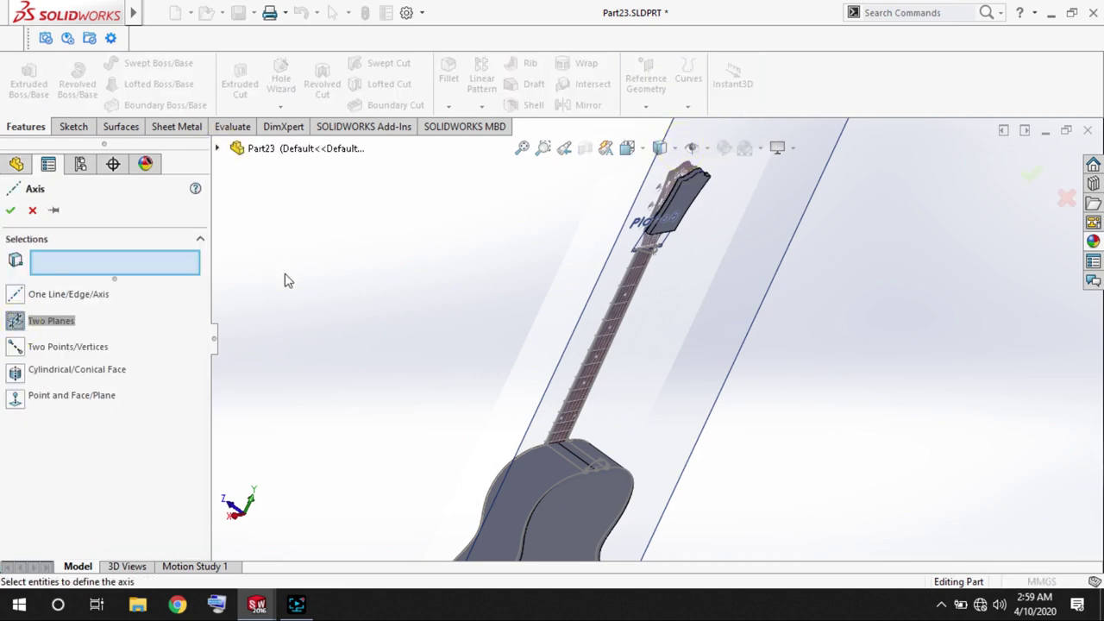
{"action": "left_click", "coordinate": [302, 255]}
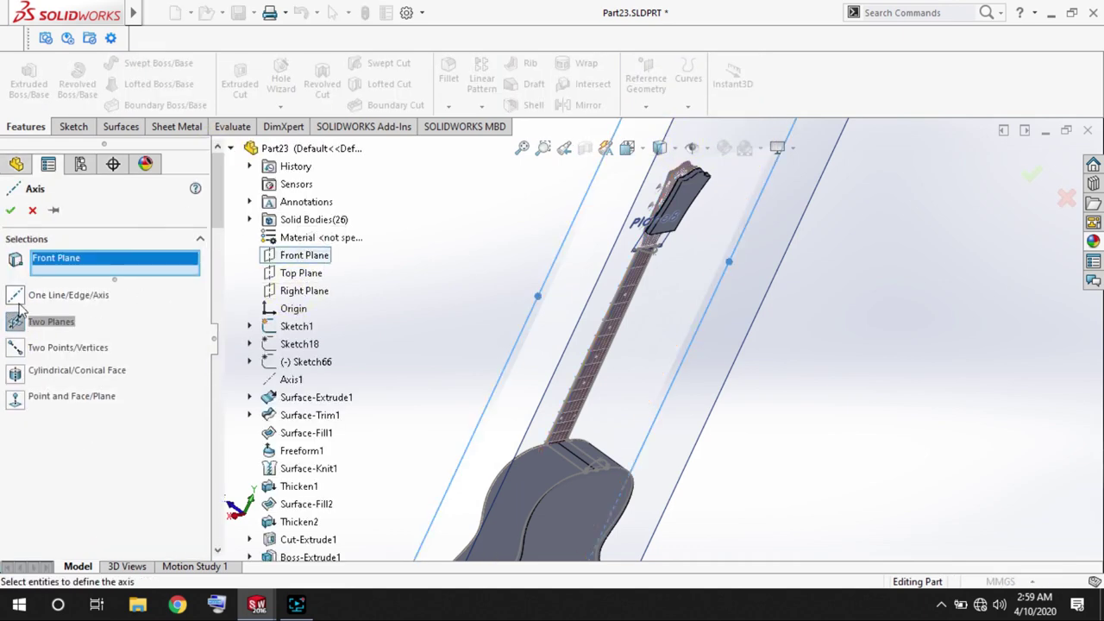
{"action": "left_click", "coordinate": [306, 290]}
{"action": "left_click", "coordinate": [10, 210]}
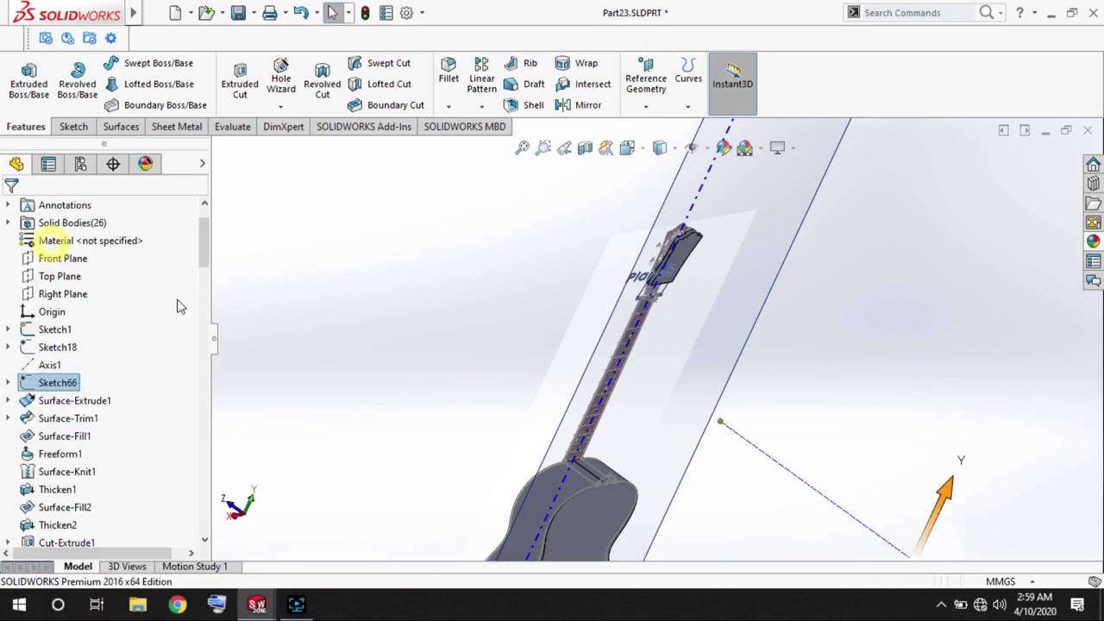
{"action": "middle_click_drag", "start_coordinate": [741, 363], "coordinate": [839, 303]}
Open the guitar picture's properties, shift it left and set its vertical position to -105 mm.
{"action": "double_click", "coordinate": [798, 363]}
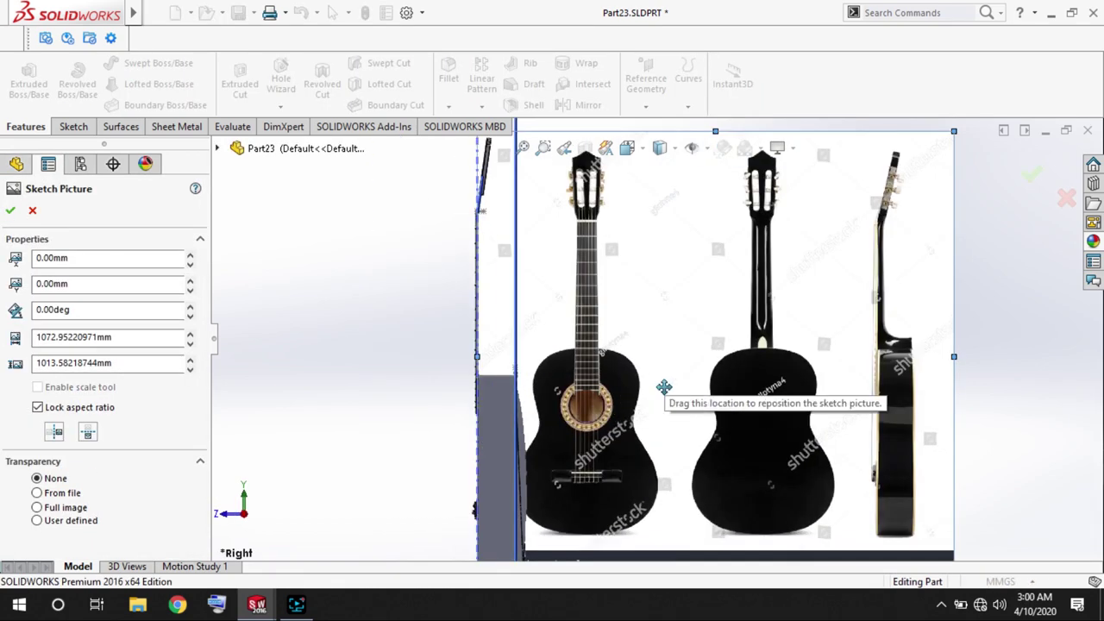
{"action": "left_click", "coordinate": [190, 264]}
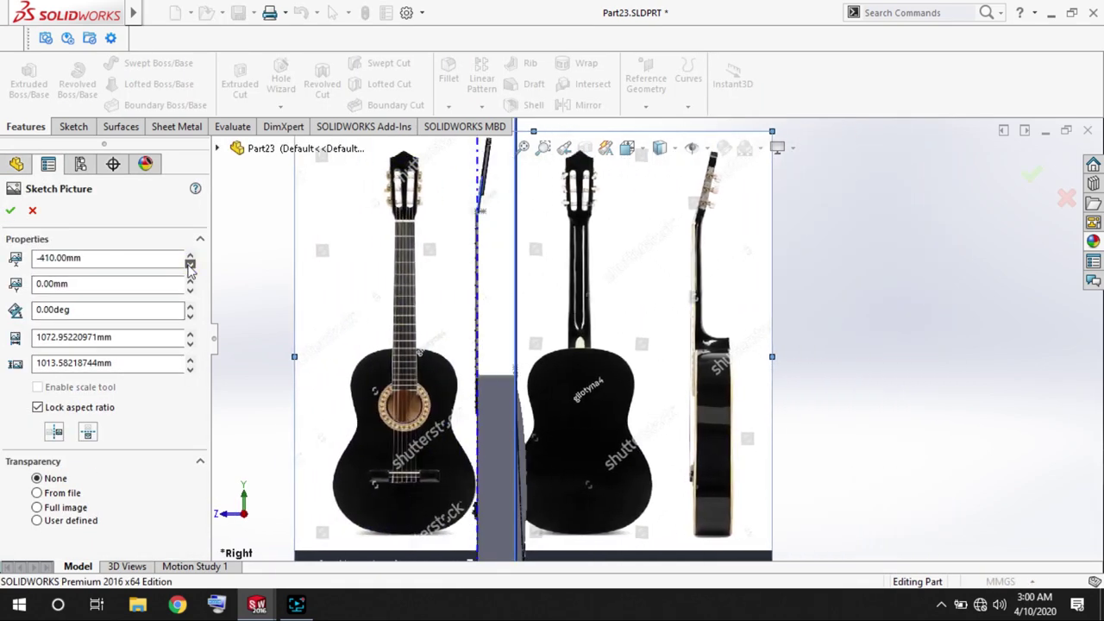
{"action": "left_click", "coordinate": [190, 264]}
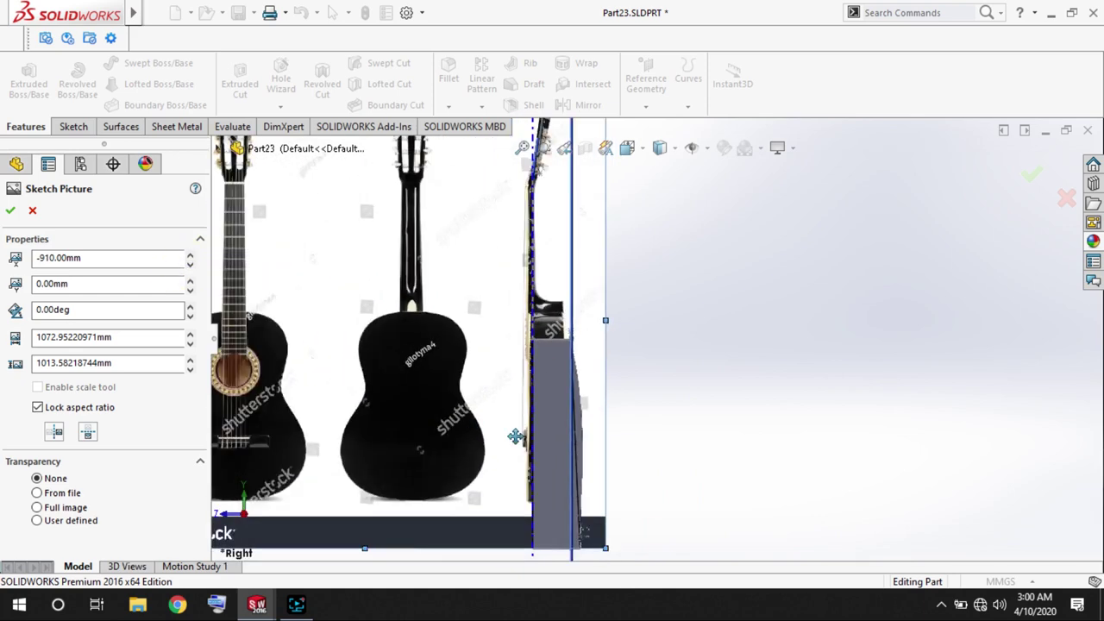
{"action": "left_click", "coordinate": [189, 291]}
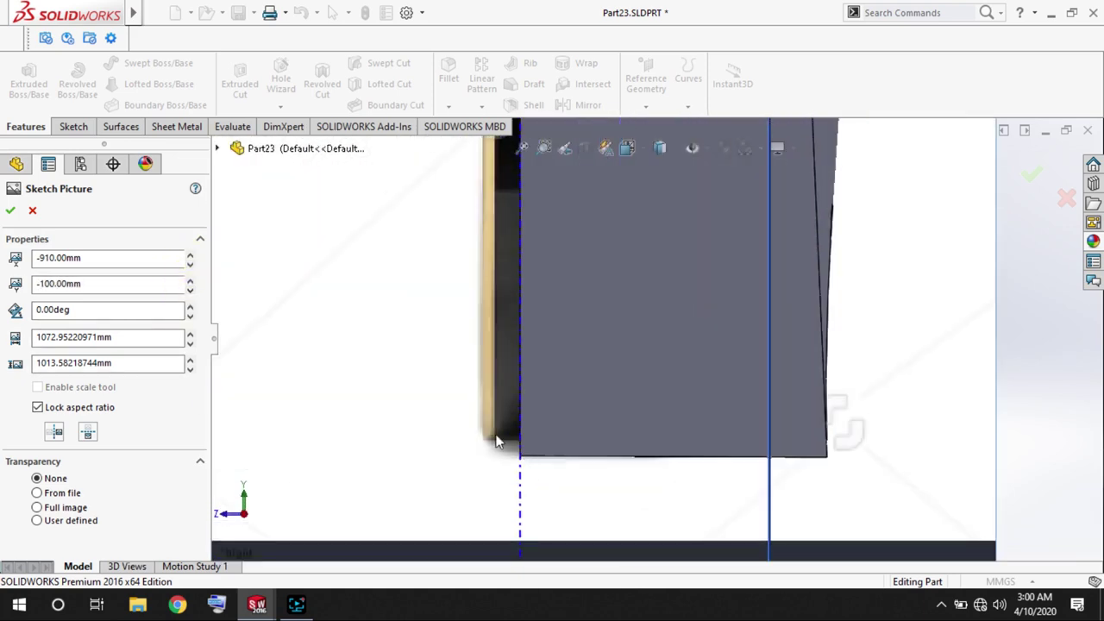
{"action": "type", "text": "5"}
{"action": "key", "text": "Return"}
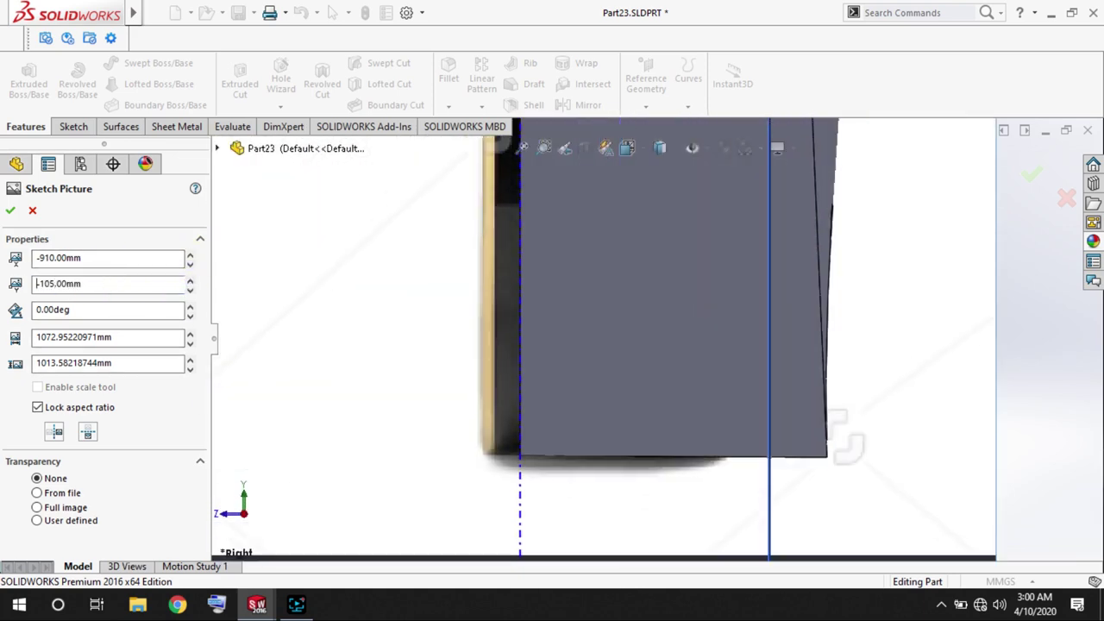
Fine-tune the picture's horizontal position, trying values between -885 and -910 mm.
{"action": "left_click", "coordinate": [190, 258]}
{"action": "left_click", "coordinate": [189, 264]}
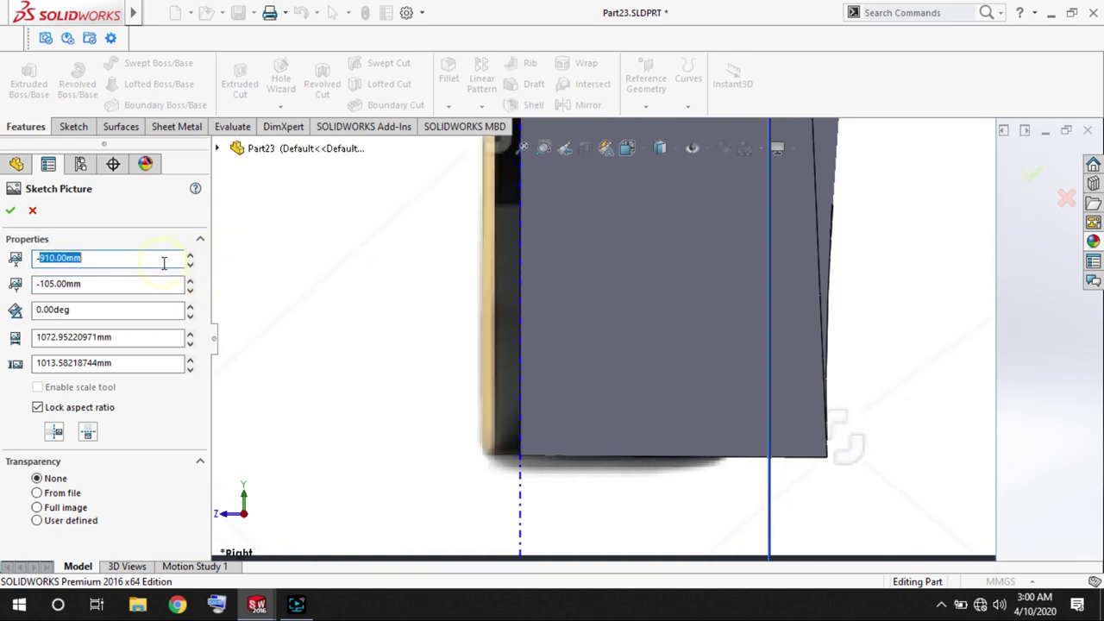
{"action": "left_click", "coordinate": [36, 258]}
{"action": "key", "text": "Return"}
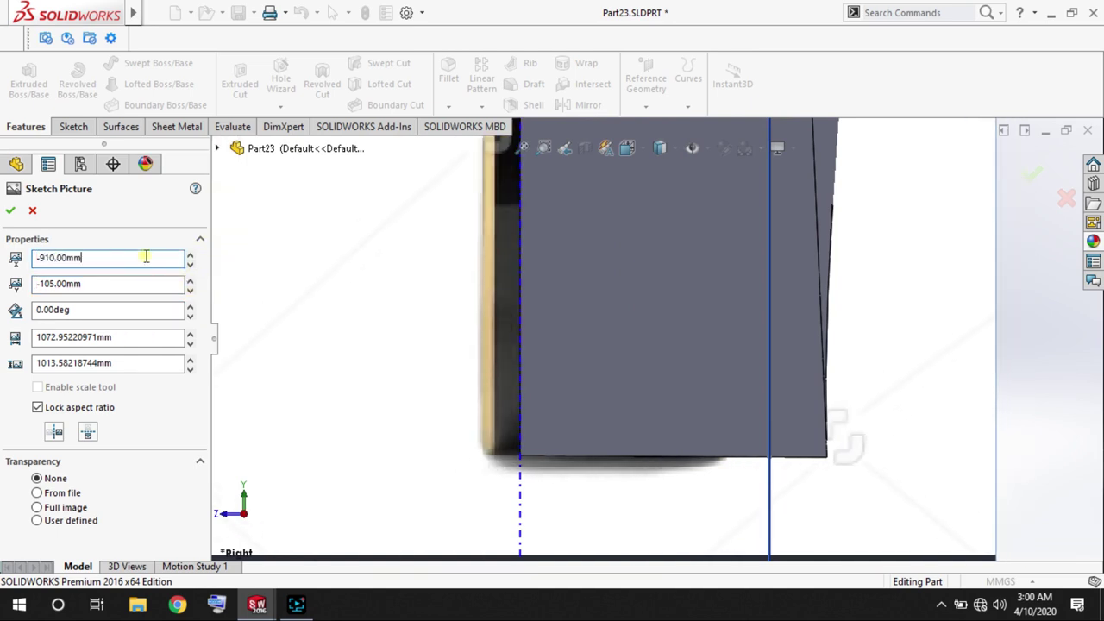
{"action": "type", "text": "-895"}
{"action": "key", "text": "Return"}
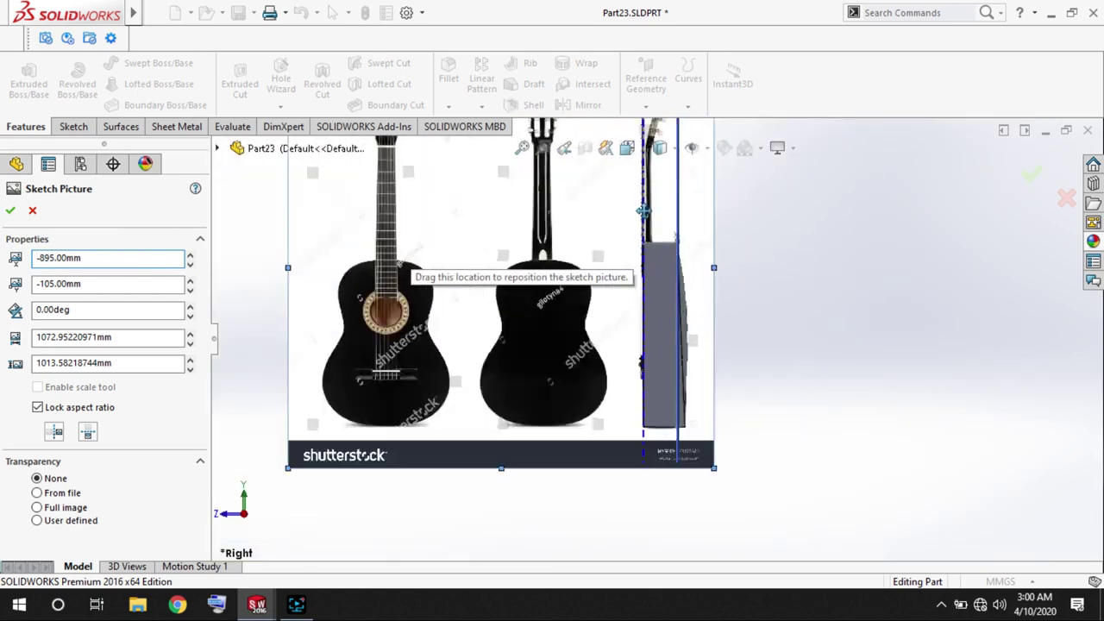
{"action": "double_click", "coordinate": [108, 257]}
{"action": "type", "text": "-885"}
{"action": "key", "text": "Return"}
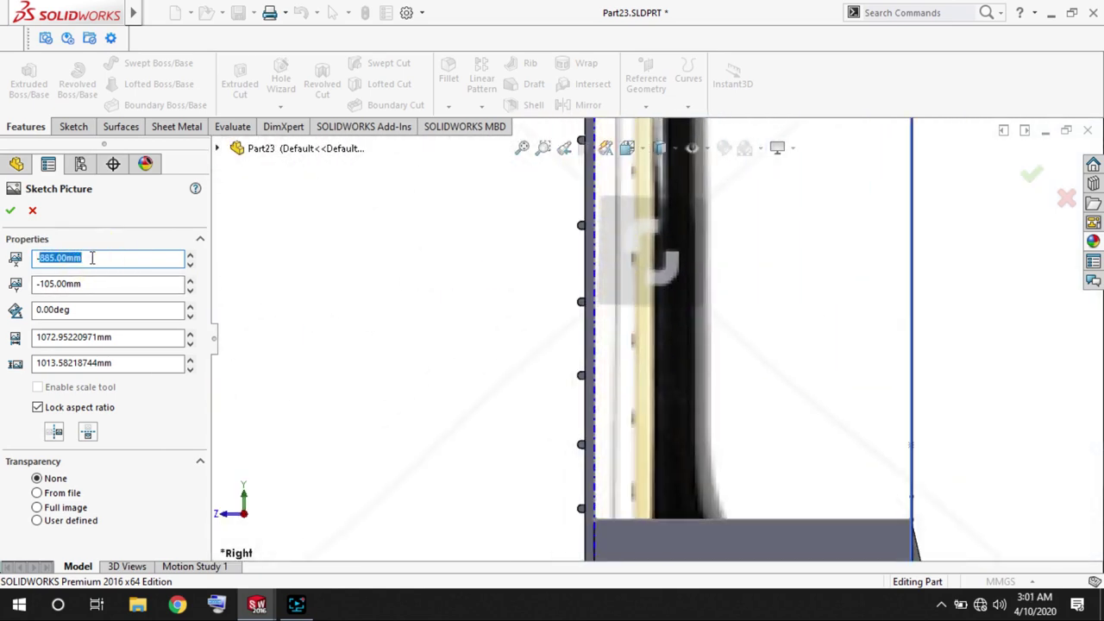
{"action": "type", "text": "-890"}
{"action": "key", "text": "Return"}
{"action": "key", "text": "Return"}
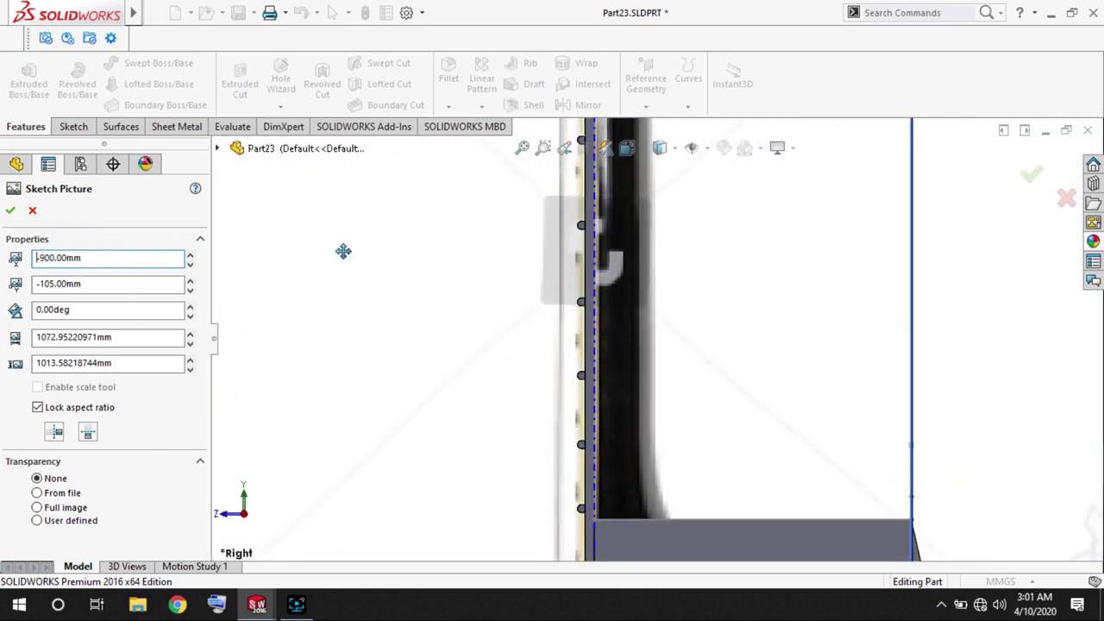
Raise the picture's vertical position toward -65 mm and accept the placement.
{"action": "scroll", "coordinate": [708, 352], "scroll_direction": "up", "scroll_amount": 3}
{"action": "left_click", "coordinate": [189, 280]}
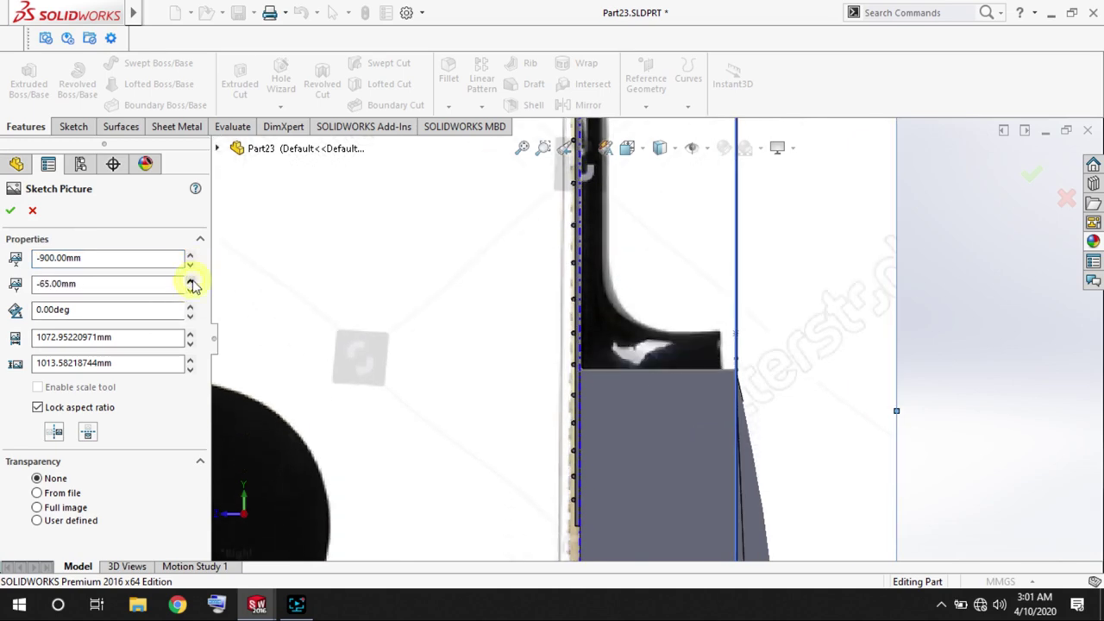
{"action": "left_click", "coordinate": [189, 281]}
{"action": "scroll", "coordinate": [633, 244], "scroll_direction": "up", "scroll_amount": 3}
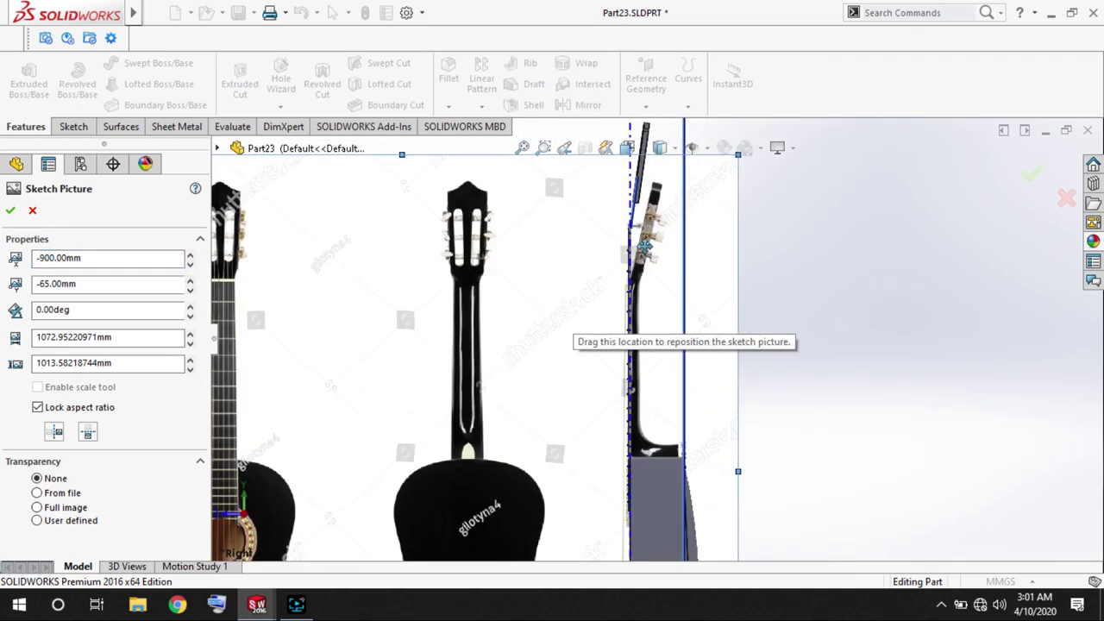
{"action": "left_click", "coordinate": [11, 212]}
{"action": "scroll", "coordinate": [653, 308], "scroll_direction": "down", "scroll_amount": 2}
{"action": "scroll", "coordinate": [653, 308], "scroll_direction": "down", "scroll_amount": 2}
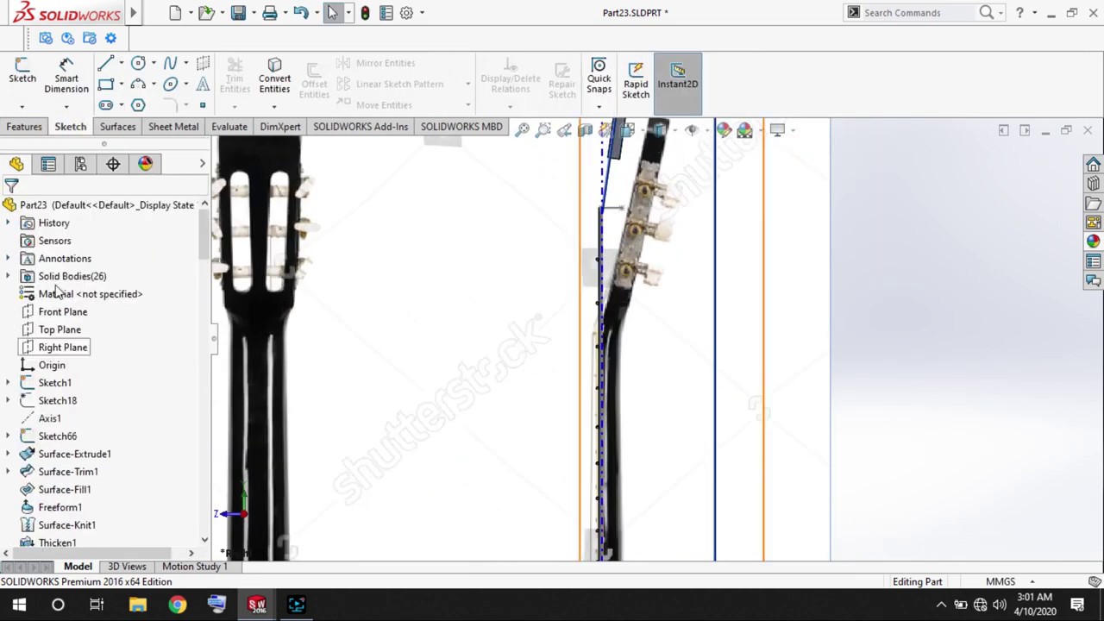
On the Right Plane, draw a vertical line along the neck edge and a horizontal line along the headstock base.
{"action": "left_click", "coordinate": [23, 69]}
{"action": "left_click", "coordinate": [105, 63]}
{"action": "scroll", "coordinate": [653, 258], "scroll_direction": "down", "scroll_amount": 2}
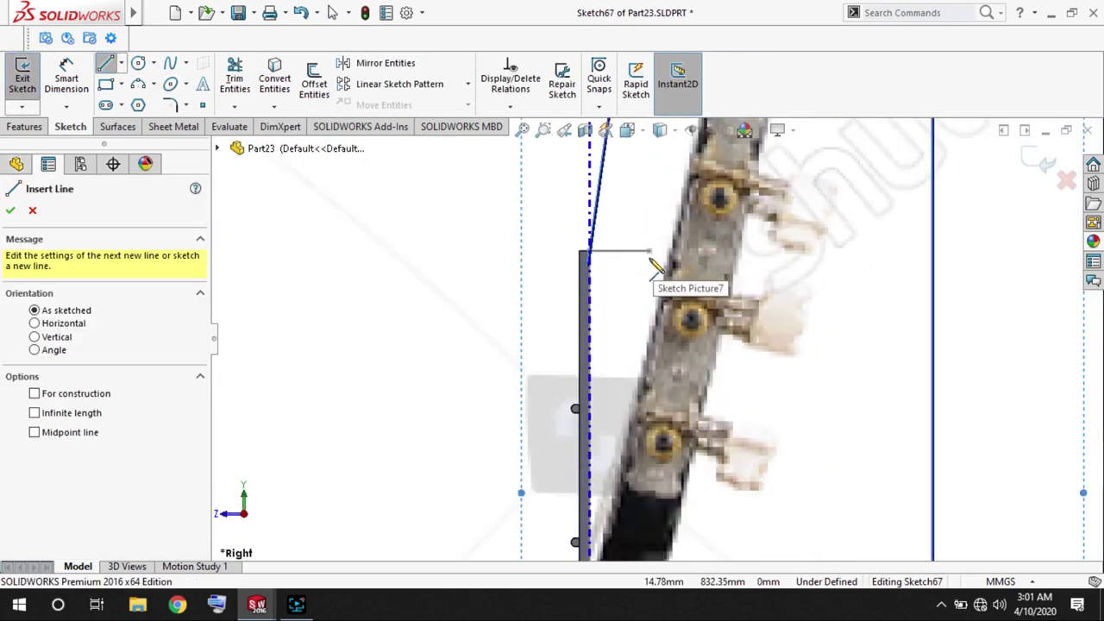
{"action": "left_click", "coordinate": [651, 297]}
{"action": "scroll", "coordinate": [664, 431], "scroll_direction": "up", "scroll_amount": 3}
{"action": "scroll", "coordinate": [665, 431], "scroll_direction": "down", "scroll_amount": 2}
{"action": "scroll", "coordinate": [639, 409], "scroll_direction": "down", "scroll_amount": 1}
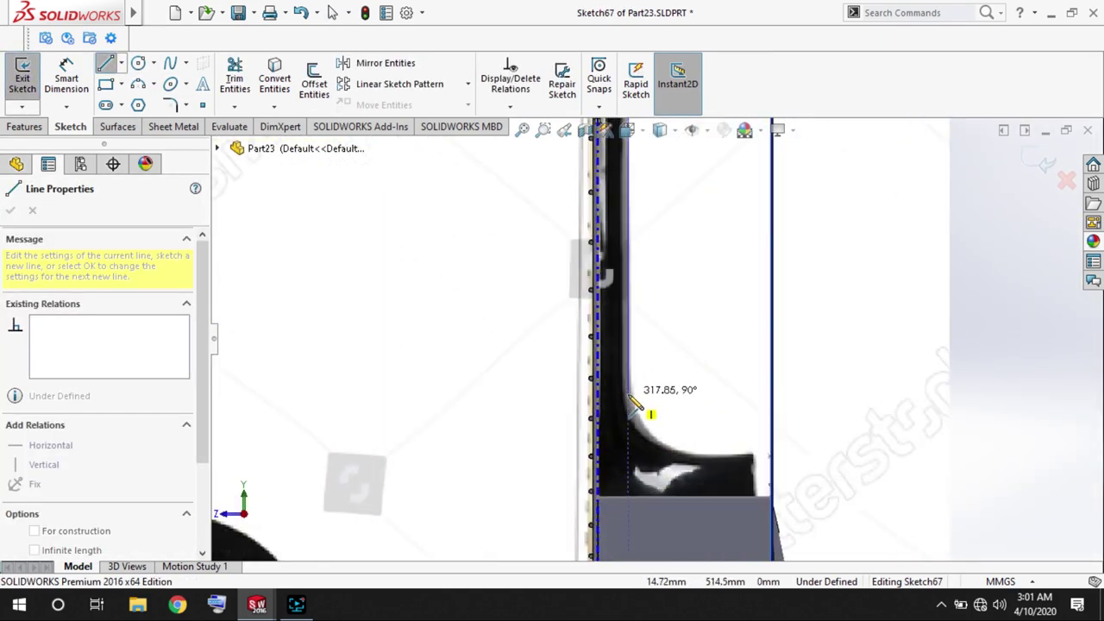
{"action": "left_click", "coordinate": [109, 66]}
{"action": "left_click", "coordinate": [724, 467]}
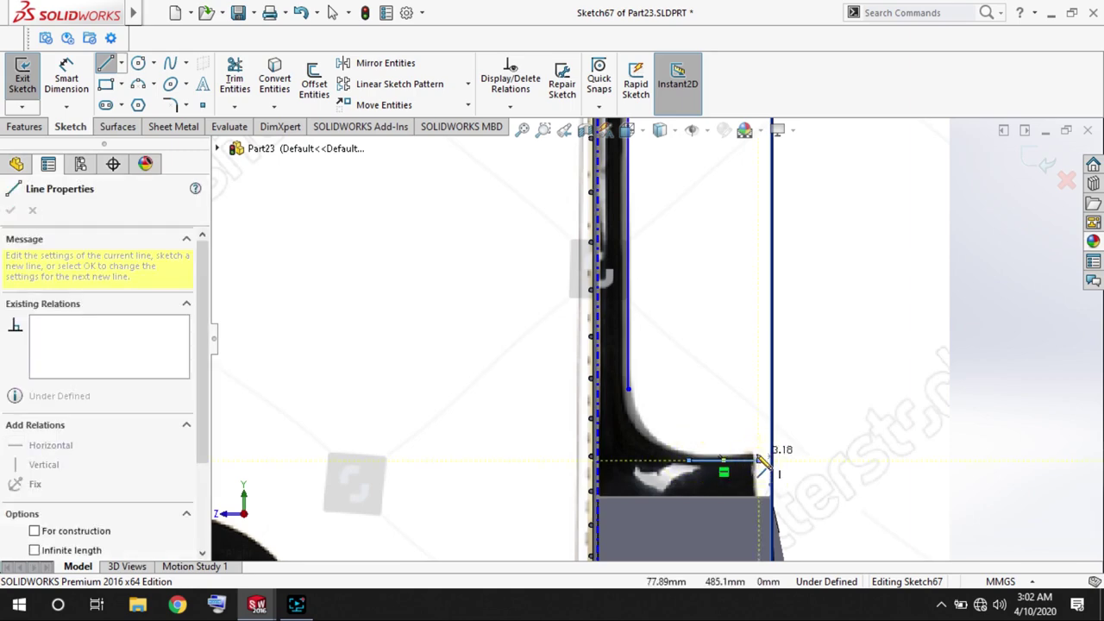
{"action": "key", "text": "Escape"}
Make the new line's end point coincident with the existing sketch point.
{"action": "scroll", "coordinate": [724, 465], "scroll_direction": "down", "scroll_amount": 5}
{"action": "left_click", "coordinate": [681, 417]}
{"action": "left_click", "coordinate": [716, 403], "text": "ctrl"}
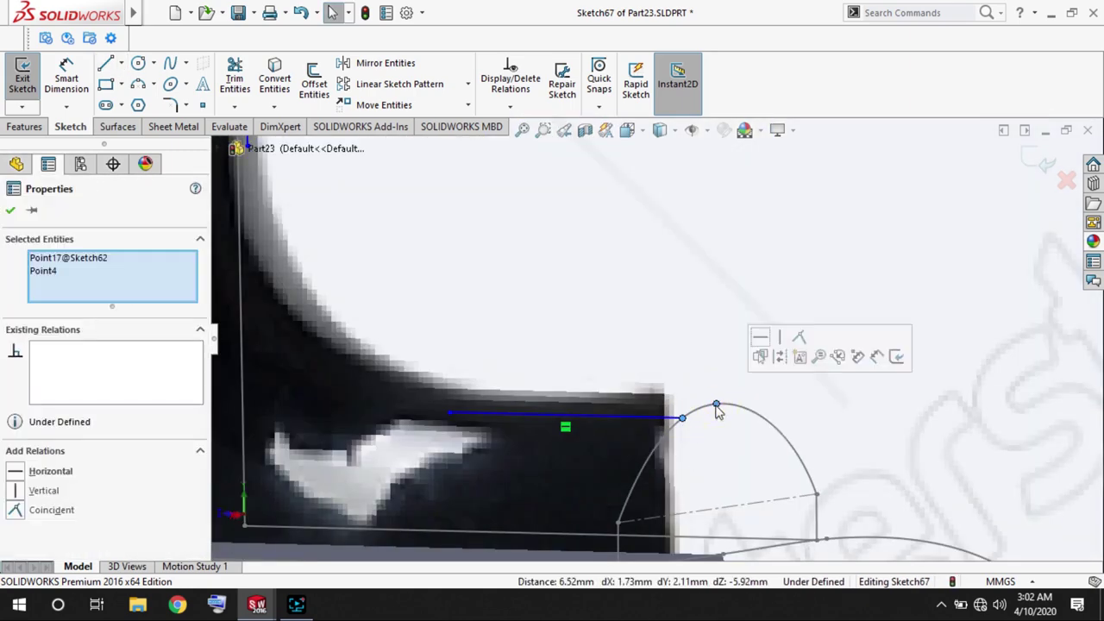
{"action": "left_click", "coordinate": [764, 337]}
{"action": "scroll", "coordinate": [643, 362], "scroll_direction": "up", "scroll_amount": 5}
{"action": "scroll", "coordinate": [631, 289], "scroll_direction": "down", "scroll_amount": 5}
{"action": "scroll", "coordinate": [632, 289], "scroll_direction": "down", "scroll_amount": 3}
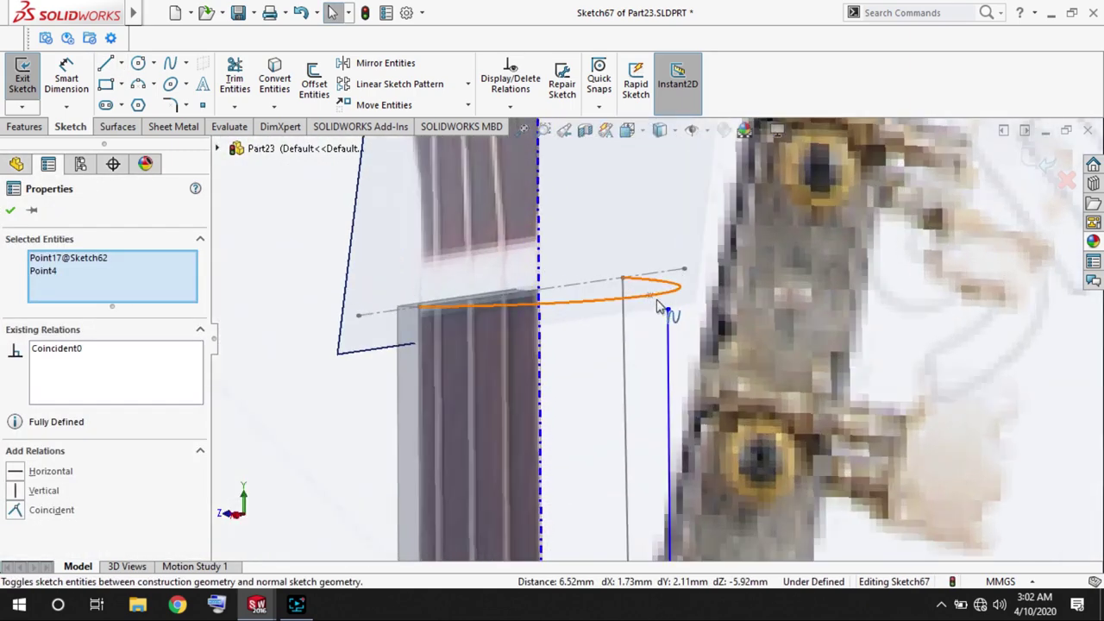
{"action": "scroll", "coordinate": [604, 298], "scroll_direction": "down", "scroll_amount": 2}
{"action": "left_click", "coordinate": [645, 294]}
{"action": "left_click", "coordinate": [683, 321], "text": "ctrl"}
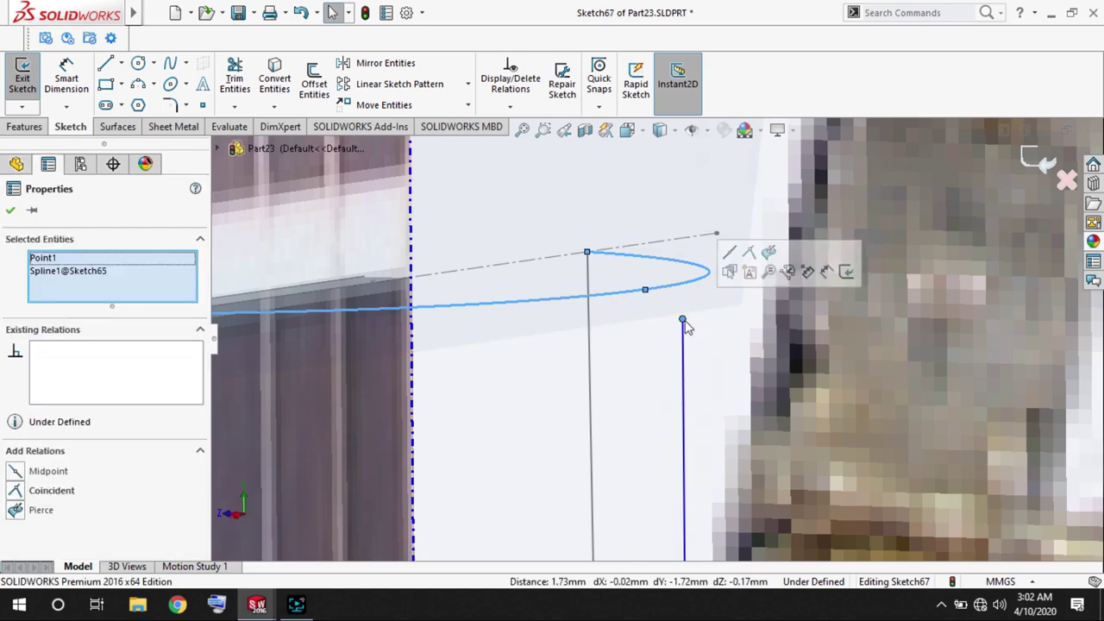
{"action": "left_click", "coordinate": [659, 314]}
Join the other line end point to the earlier sketch's point, then view the sketch plane normally.
{"action": "scroll", "coordinate": [653, 298], "scroll_direction": "down", "scroll_amount": 3}
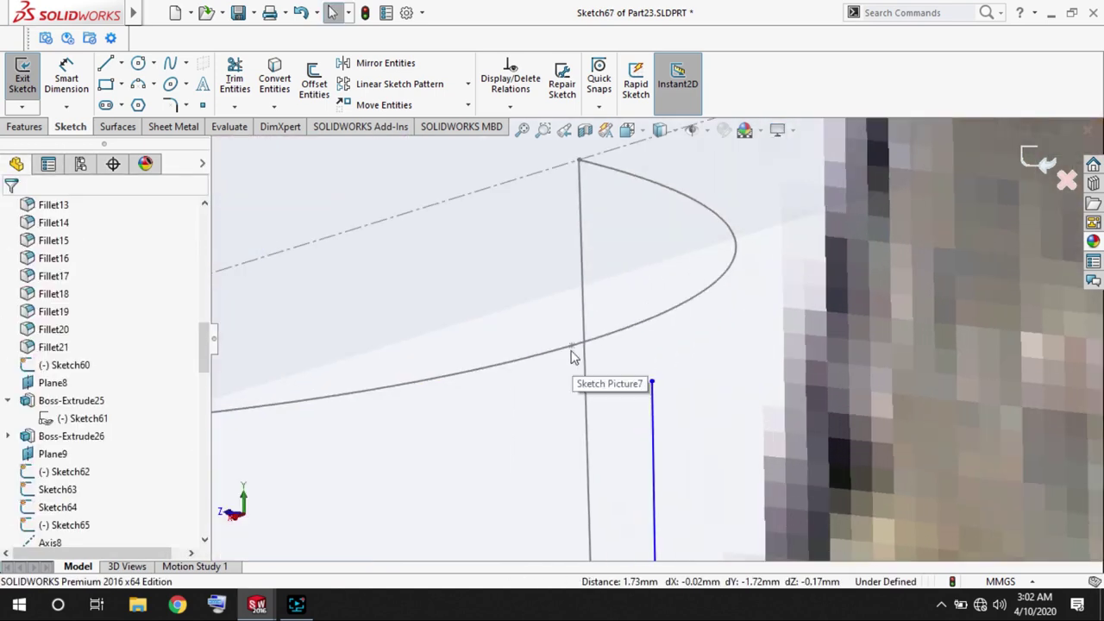
{"action": "scroll", "coordinate": [574, 362], "scroll_direction": "down", "scroll_amount": 2}
{"action": "left_click", "coordinate": [571, 346]}
{"action": "left_click", "coordinate": [653, 382], "text": "ctrl"}
{"action": "mouse_move", "coordinate": [732, 314]}
{"action": "middle_mouse_down"}
{"action": "mouse_move", "coordinate": [671, 399]}
{"action": "mouse_move", "coordinate": [654, 387]}
{"action": "middle_mouse_up"}
{"action": "scroll", "coordinate": [665, 394], "scroll_direction": "up", "scroll_amount": 3}
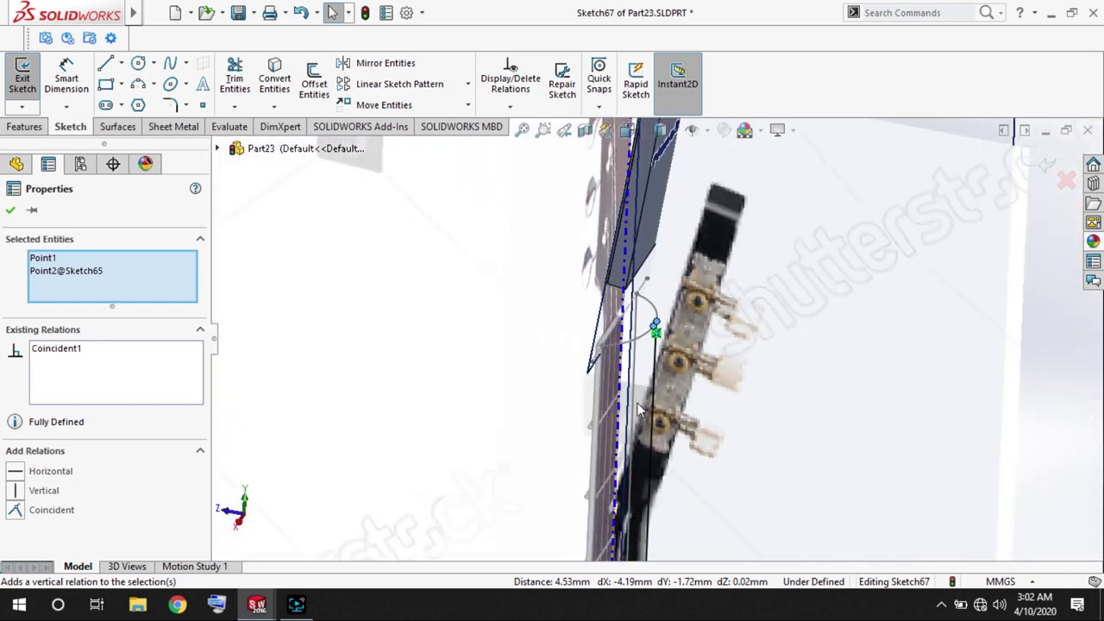
{"action": "key", "text": "ctrl+8"}
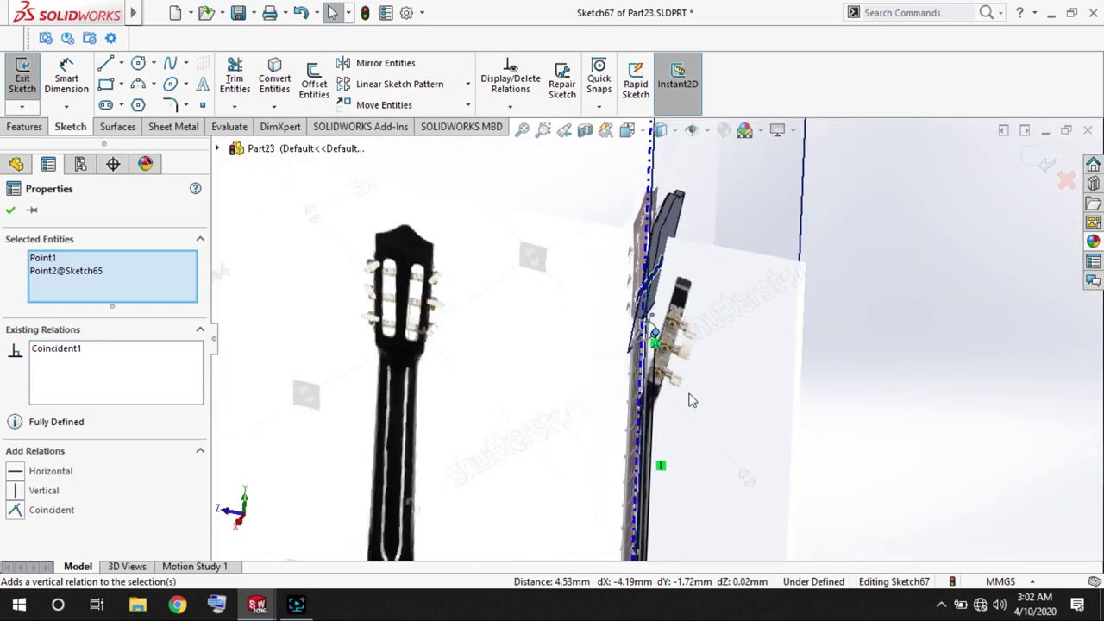
Trace a spline along the headstock curve with equal curvature to one line and tangent to the other, then exit the sketch.
{"action": "left_click", "coordinate": [170, 63]}
{"action": "scroll", "coordinate": [609, 369], "scroll_direction": "down", "scroll_amount": 2}
{"action": "left_click", "coordinate": [604, 362]}
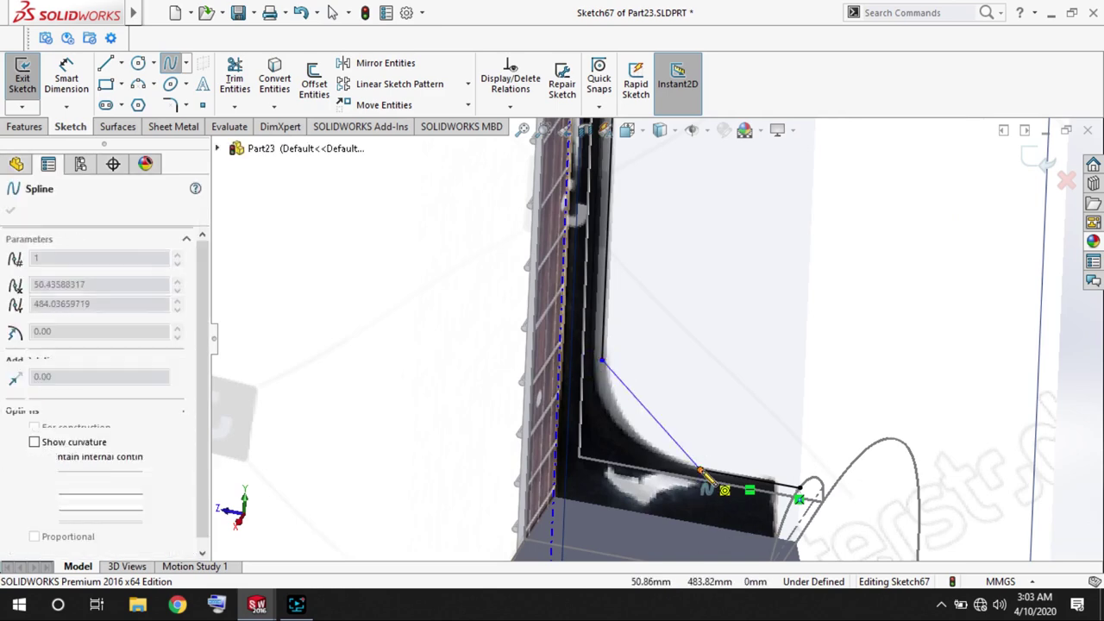
{"action": "scroll", "coordinate": [617, 371], "scroll_direction": "down", "scroll_amount": 3}
{"action": "double_click", "coordinate": [653, 406]}
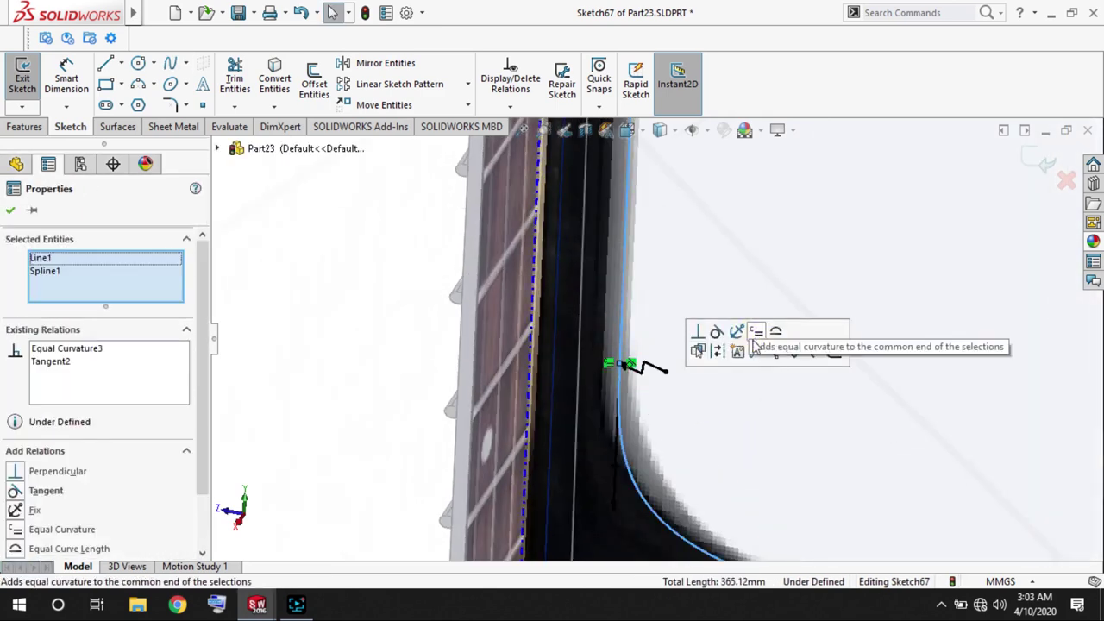
{"action": "scroll", "coordinate": [708, 414], "scroll_direction": "up", "scroll_amount": 3}
{"action": "left_click", "coordinate": [703, 447]}
{"action": "left_click", "coordinate": [828, 476], "text": "ctrl"}
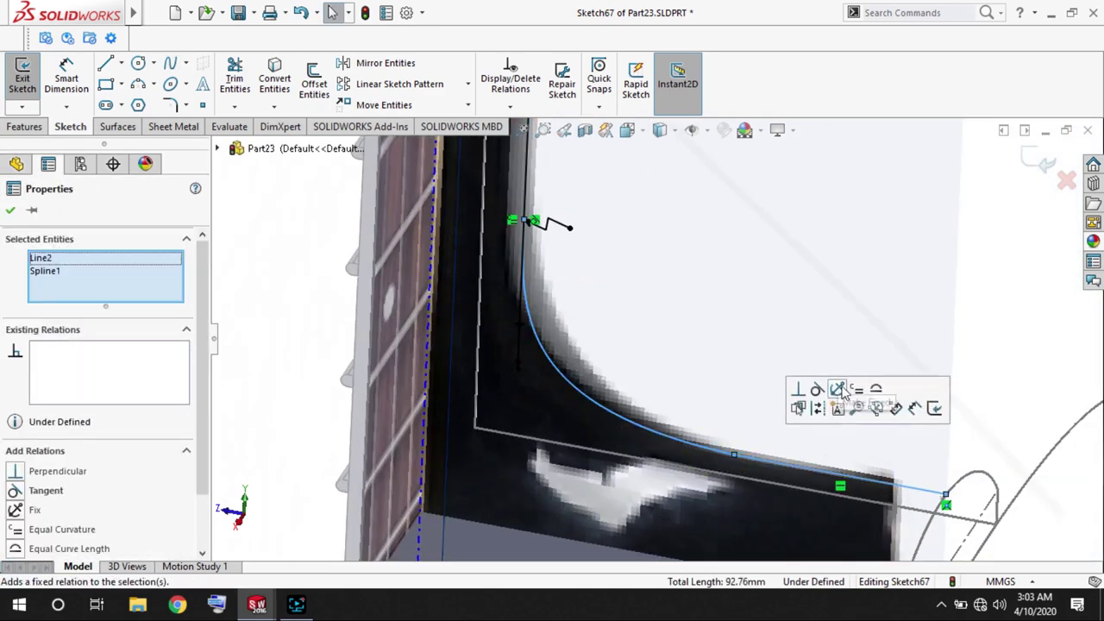
{"action": "left_click", "coordinate": [841, 389]}
{"action": "left_click", "coordinate": [1046, 161]}
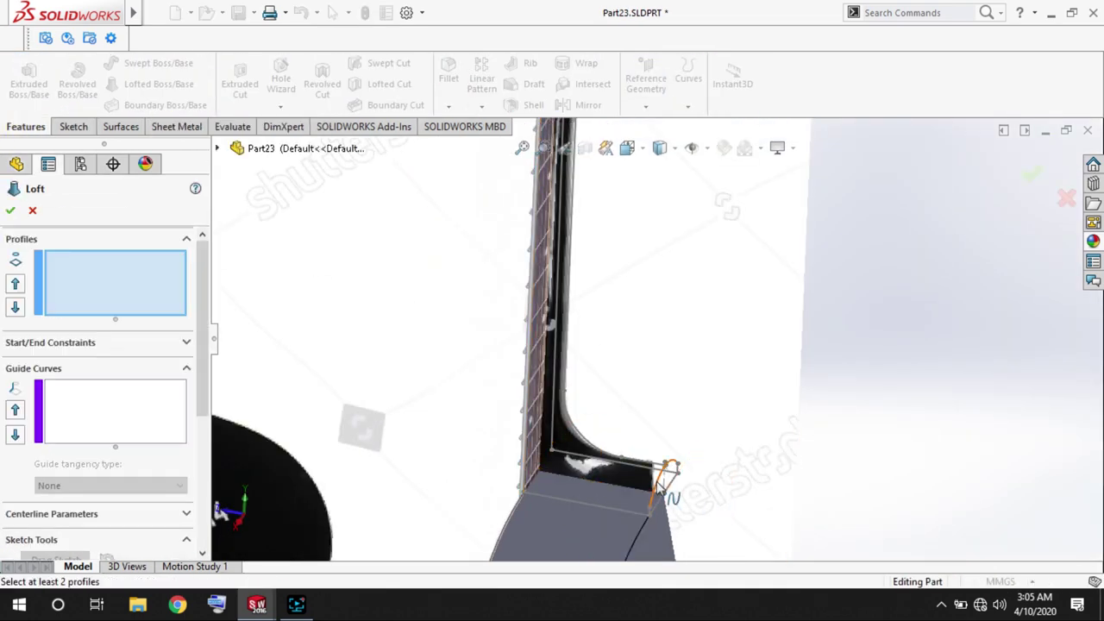
Loft between profiles Sketch21 and Sketch24 with Sketch28, Sketch29 and Sketch23 as guide curves.
{"action": "scroll", "coordinate": [655, 493], "scroll_direction": "down", "scroll_amount": 5}
{"action": "left_click", "coordinate": [698, 397]}
{"action": "scroll", "coordinate": [697, 397], "scroll_direction": "up", "scroll_amount": 10}
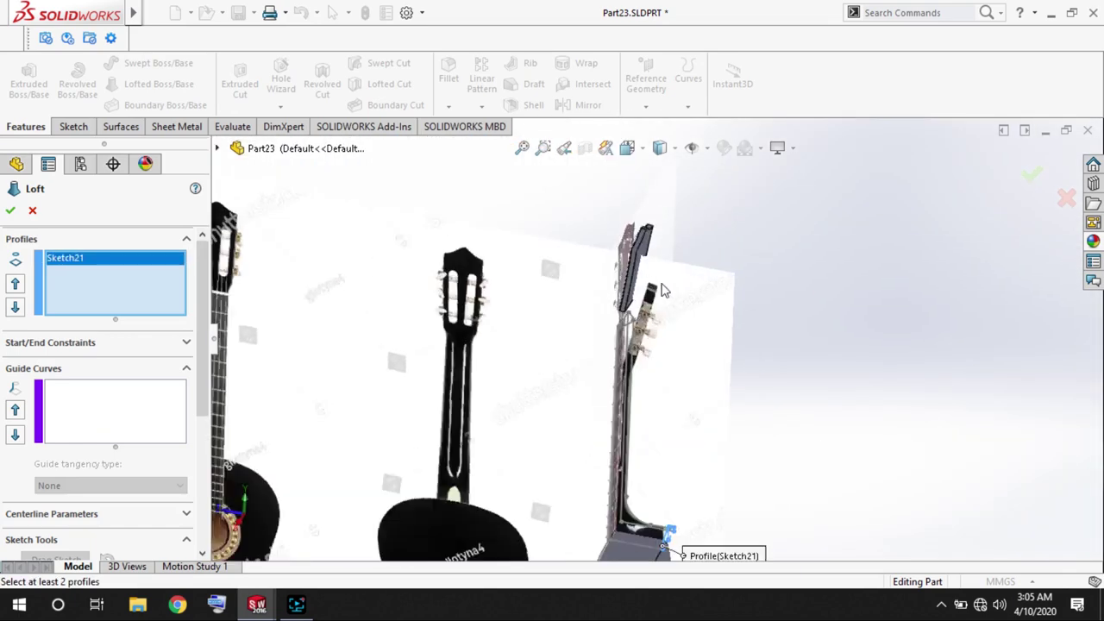
{"action": "scroll", "coordinate": [565, 437], "scroll_direction": "down", "scroll_amount": 10}
{"action": "left_click", "coordinate": [565, 438]}
{"action": "scroll", "coordinate": [565, 437], "scroll_direction": "up", "scroll_amount": 10}
{"action": "scroll", "coordinate": [604, 415], "scroll_direction": "down", "scroll_amount": 10}
{"action": "left_click", "coordinate": [114, 410]}
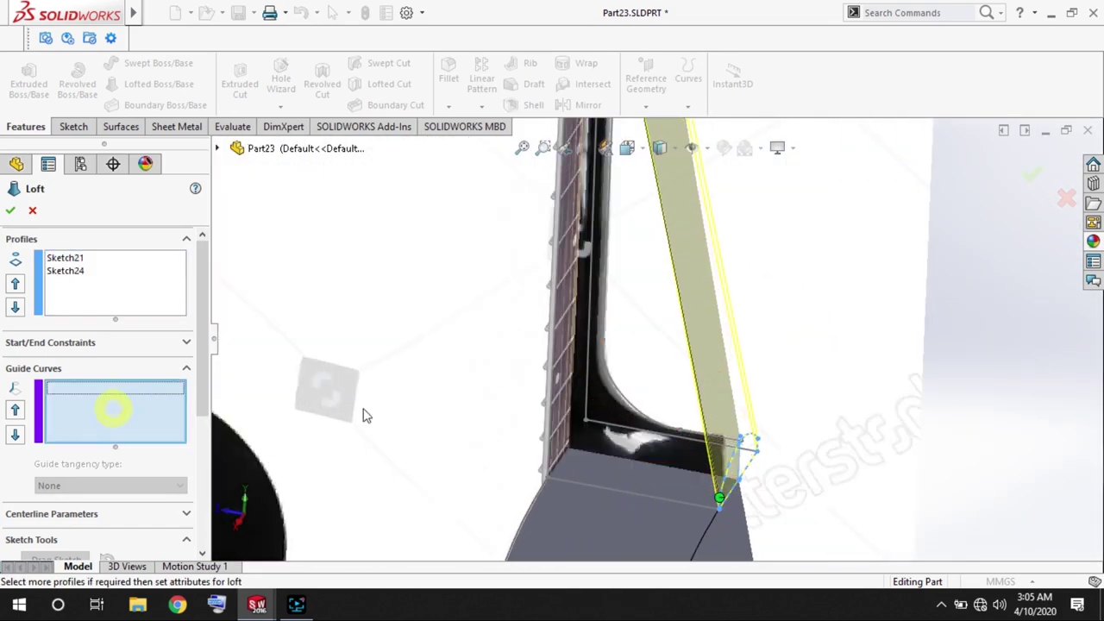
{"action": "left_click", "coordinate": [548, 441]}
{"action": "left_click", "coordinate": [586, 396]}
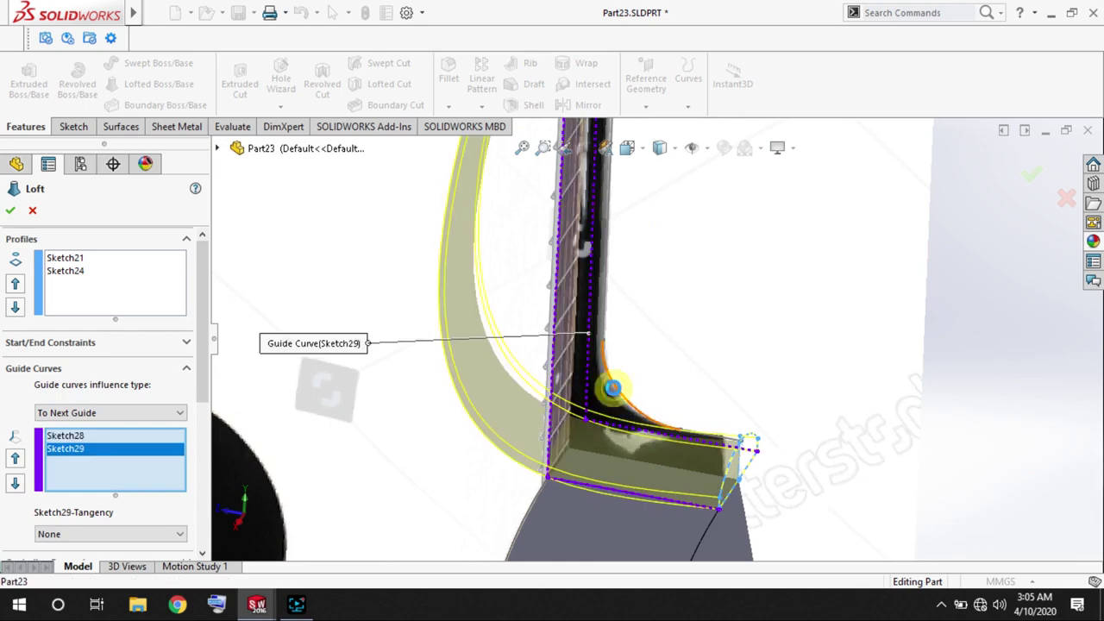
{"action": "left_click", "coordinate": [604, 371]}
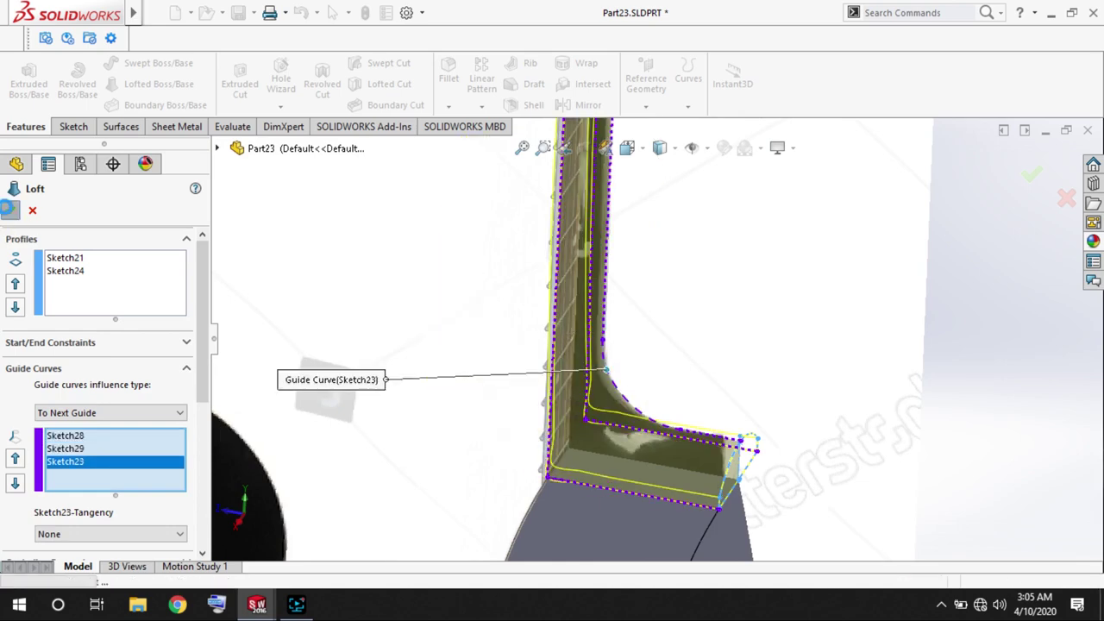
{"action": "left_click", "coordinate": [9, 211]}
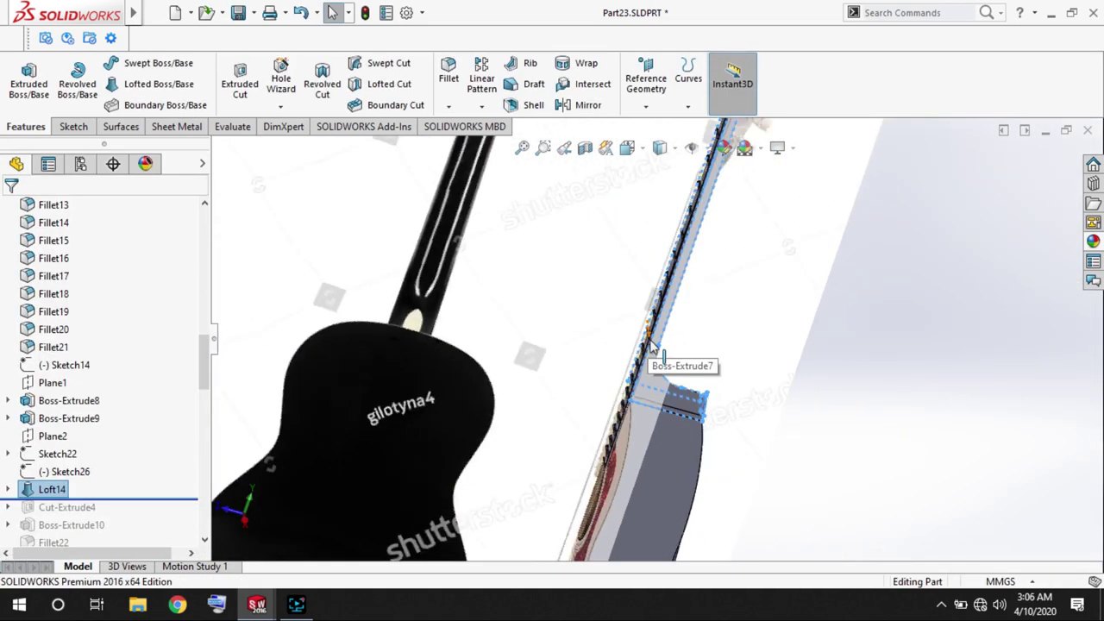
Hide the Boss-Extrude6 body and select Boss-Extrude7, viewing the guitar body and neck.
{"action": "right_click", "coordinate": [52, 204]}
{"action": "left_click", "coordinate": [74, 178]}
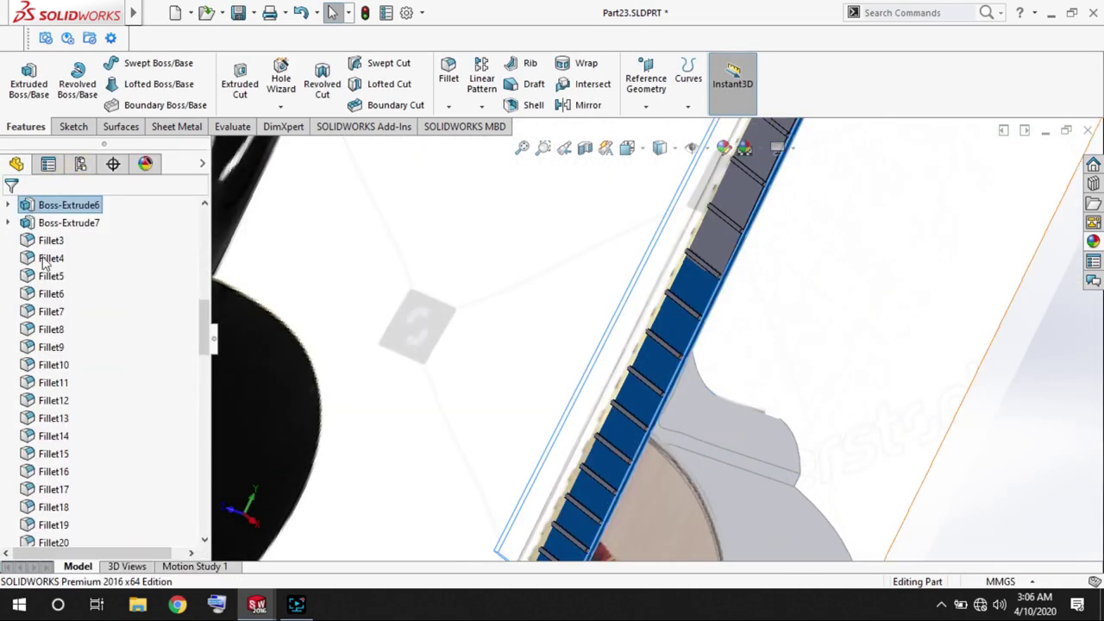
{"action": "left_click", "coordinate": [74, 222]}
{"action": "middle_click_drag", "start_coordinate": [410, 302], "coordinate": [964, 343]}
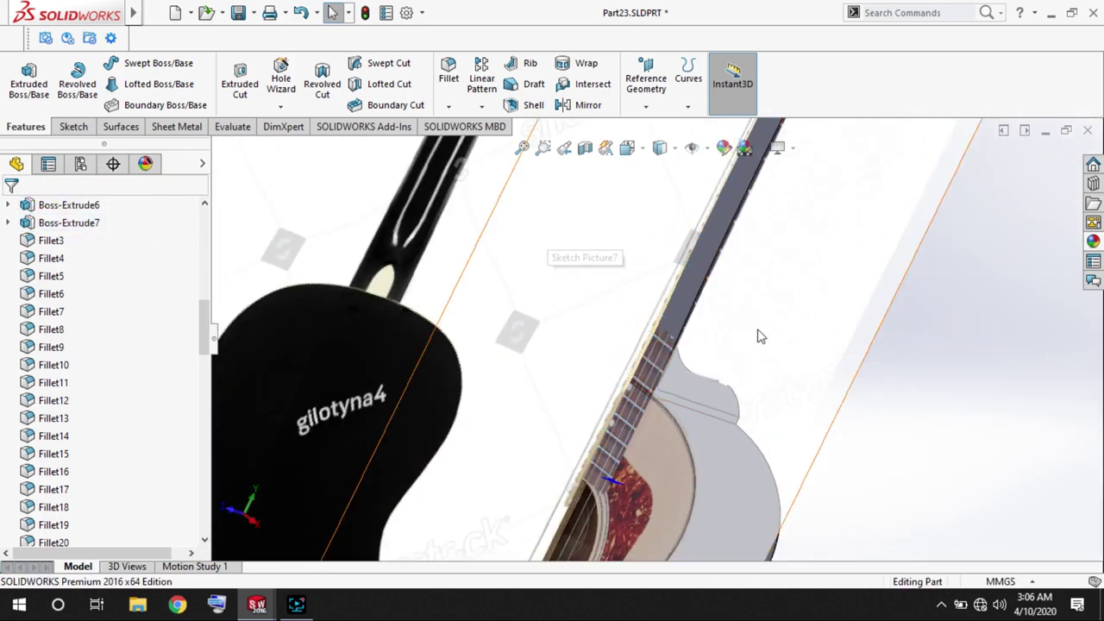
{"action": "scroll", "coordinate": [603, 469], "scroll_direction": "up", "scroll_amount": 3}
{"action": "scroll", "coordinate": [541, 377], "scroll_direction": "down", "scroll_amount": 5}
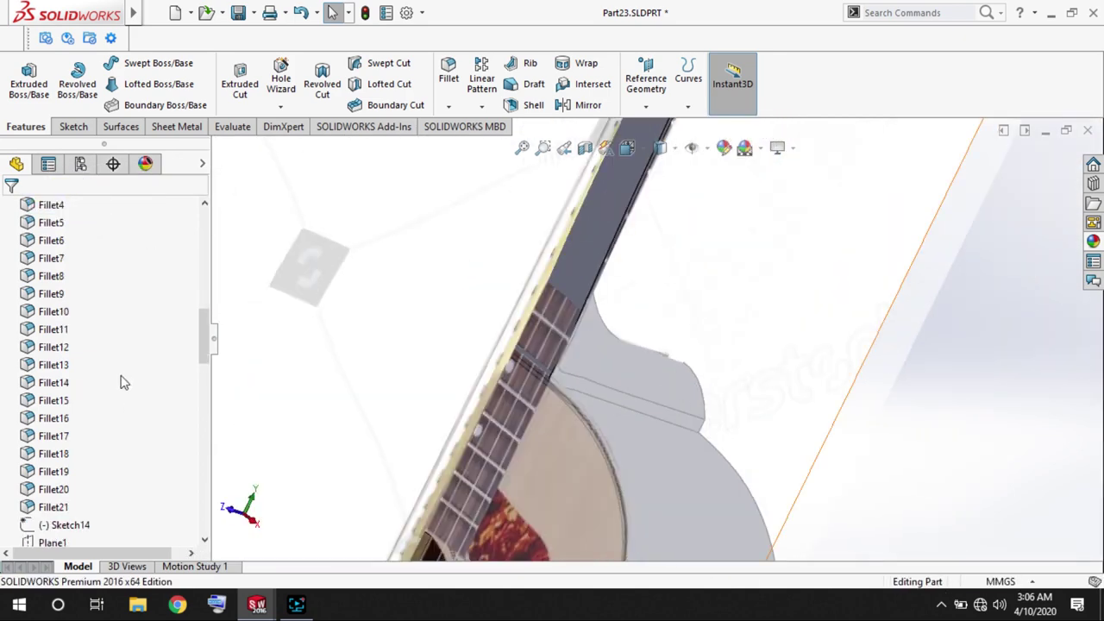
{"action": "scroll", "coordinate": [222, 345], "scroll_direction": "up", "scroll_amount": 1}
{"action": "scroll", "coordinate": [21, 339], "scroll_direction": "up", "scroll_amount": 2}
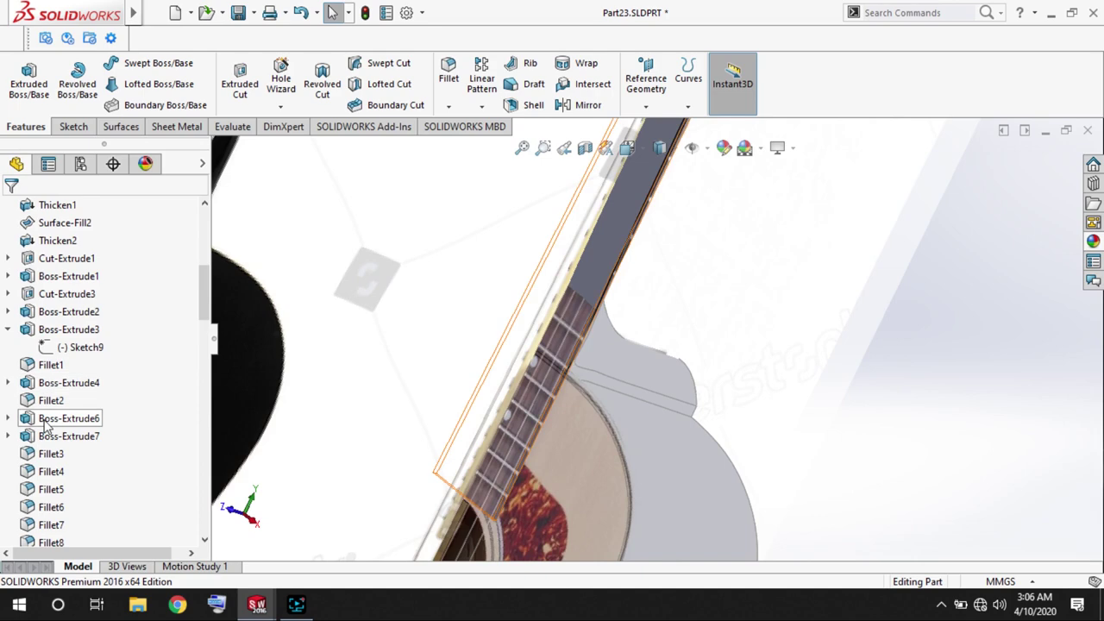
Abandon the cut-extrude started from Sketch11 and hide the reference picture.
{"action": "left_click", "coordinate": [141, 415]}
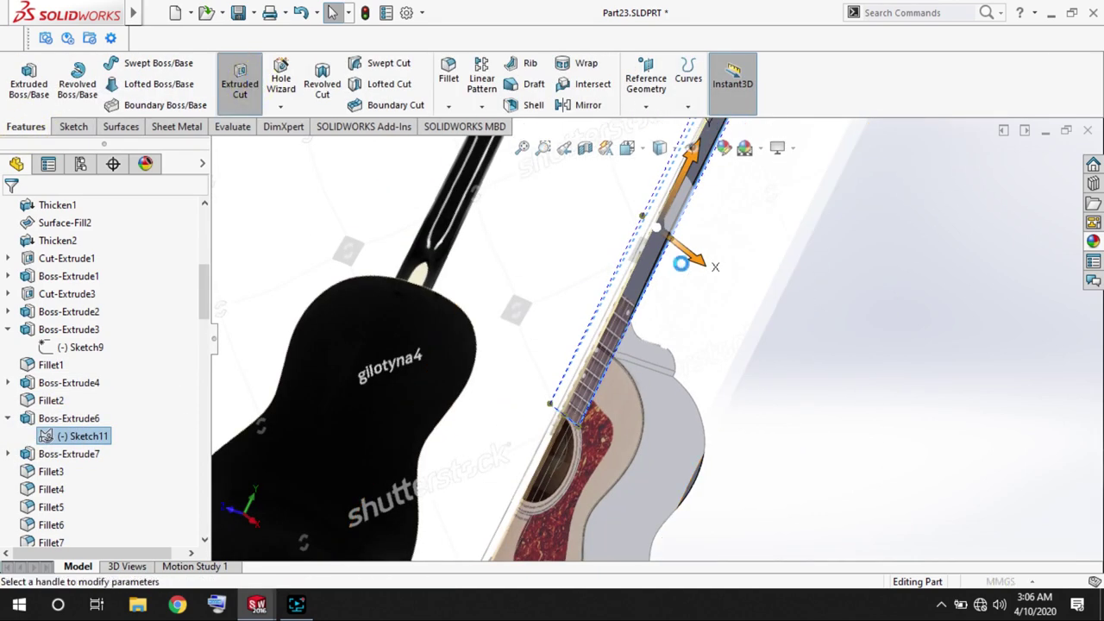
{"action": "left_click", "coordinate": [240, 82]}
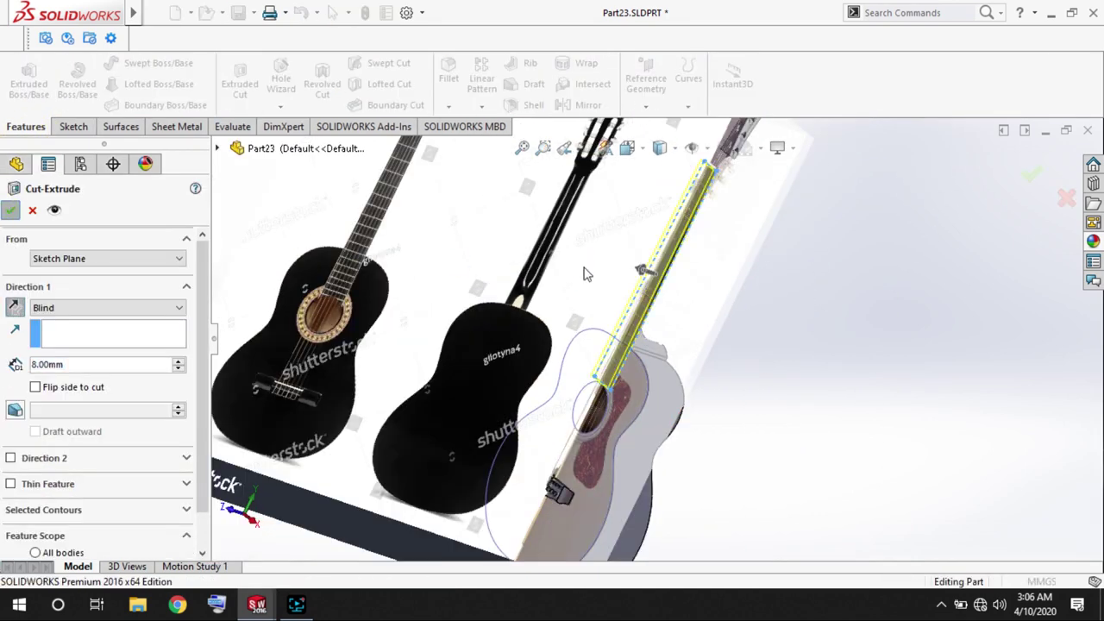
{"action": "key", "text": "Escape"}
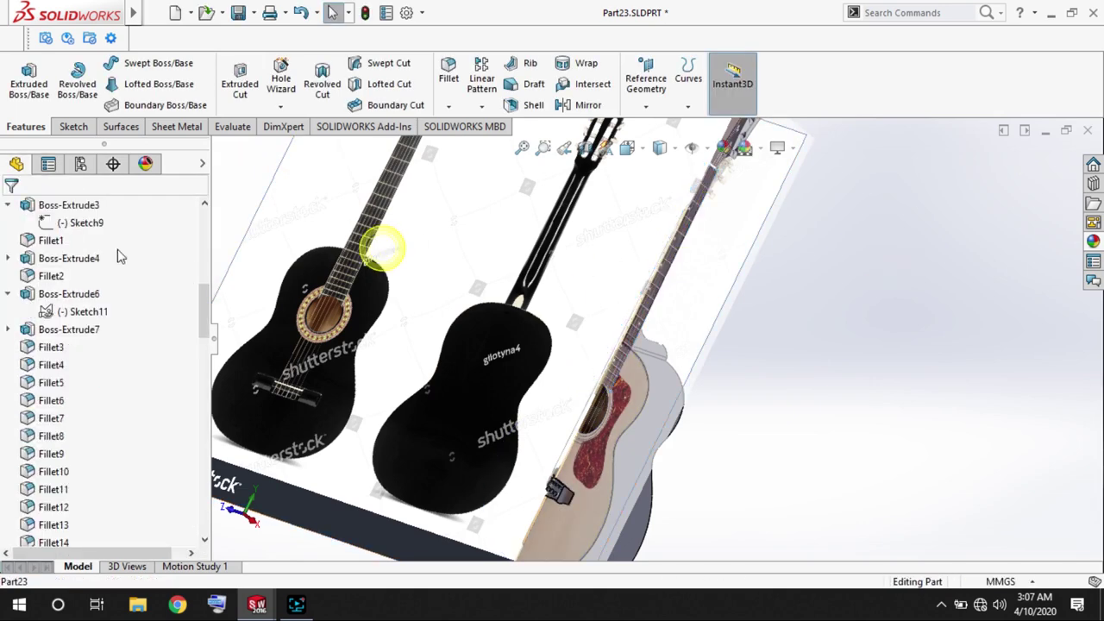
{"action": "middle_click_drag", "start_coordinate": [382, 246], "coordinate": [54, 345]}
{"action": "left_click", "coordinate": [74, 415]}
Look along the neck, select its narrow end face, and pick Boss-Extrude7 in the tree.
{"action": "middle_click_drag", "start_coordinate": [837, 314], "coordinate": [715, 340]}
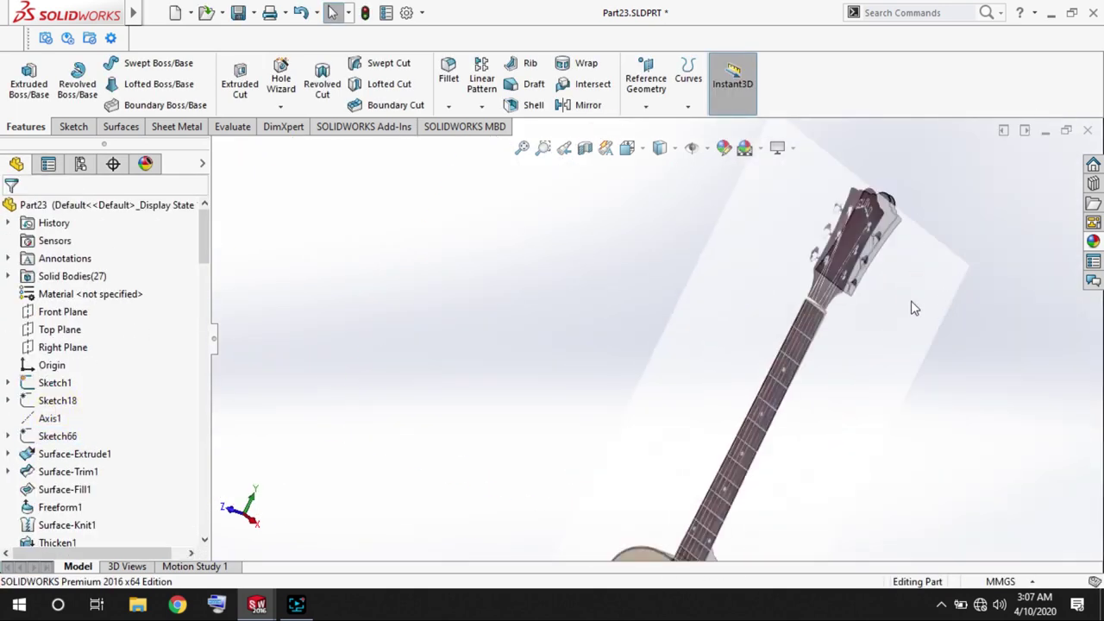
{"action": "scroll", "coordinate": [586, 297], "scroll_direction": "down", "scroll_amount": 5}
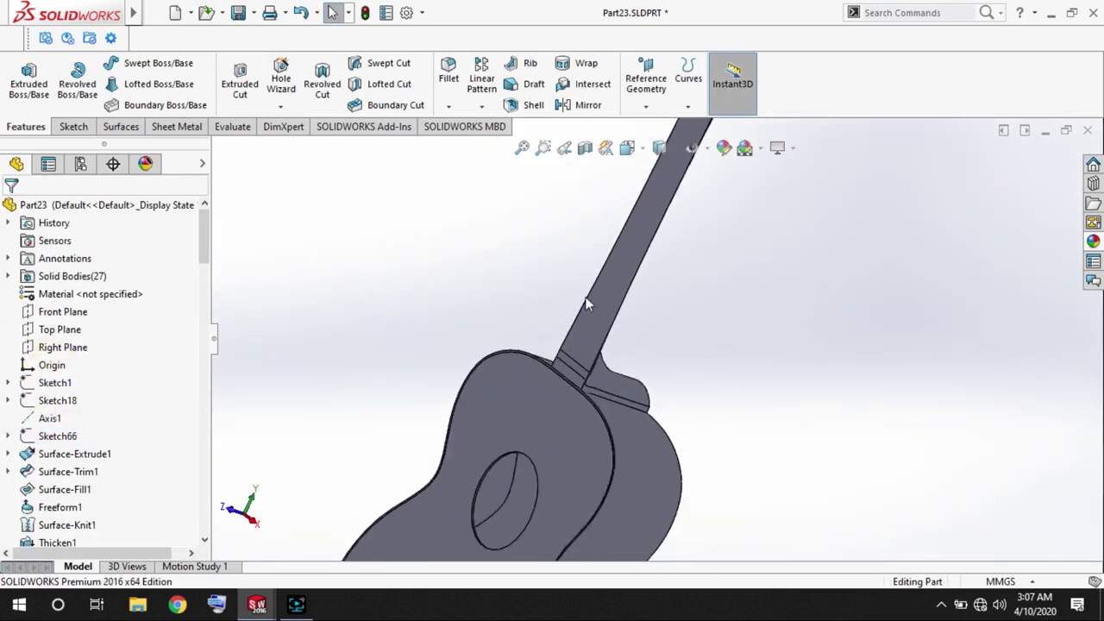
{"action": "scroll", "coordinate": [606, 232], "scroll_direction": "down", "scroll_amount": 3}
{"action": "mouse_move", "coordinate": [607, 232]}
{"action": "middle_mouse_down"}
{"action": "mouse_move", "coordinate": [658, 320]}
{"action": "mouse_move", "coordinate": [661, 278]}
{"action": "mouse_move", "coordinate": [699, 329]}
{"action": "middle_mouse_up"}
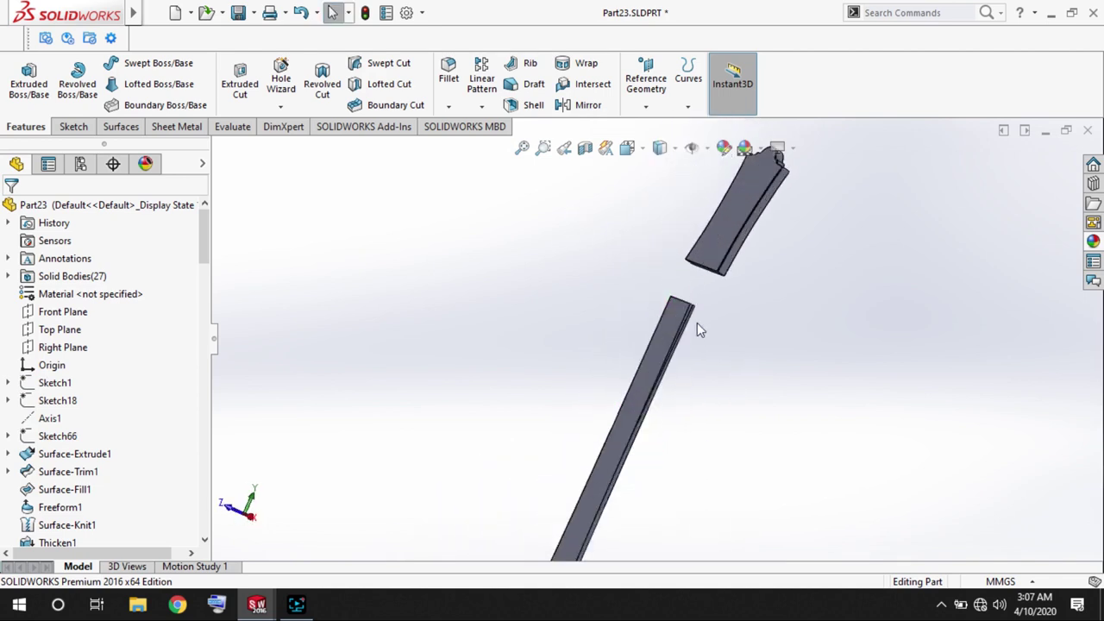
{"action": "scroll", "coordinate": [529, 308], "scroll_direction": "down", "scroll_amount": 10}
{"action": "scroll", "coordinate": [629, 384], "scroll_direction": "down", "scroll_amount": 3}
{"action": "left_click", "coordinate": [629, 384]}
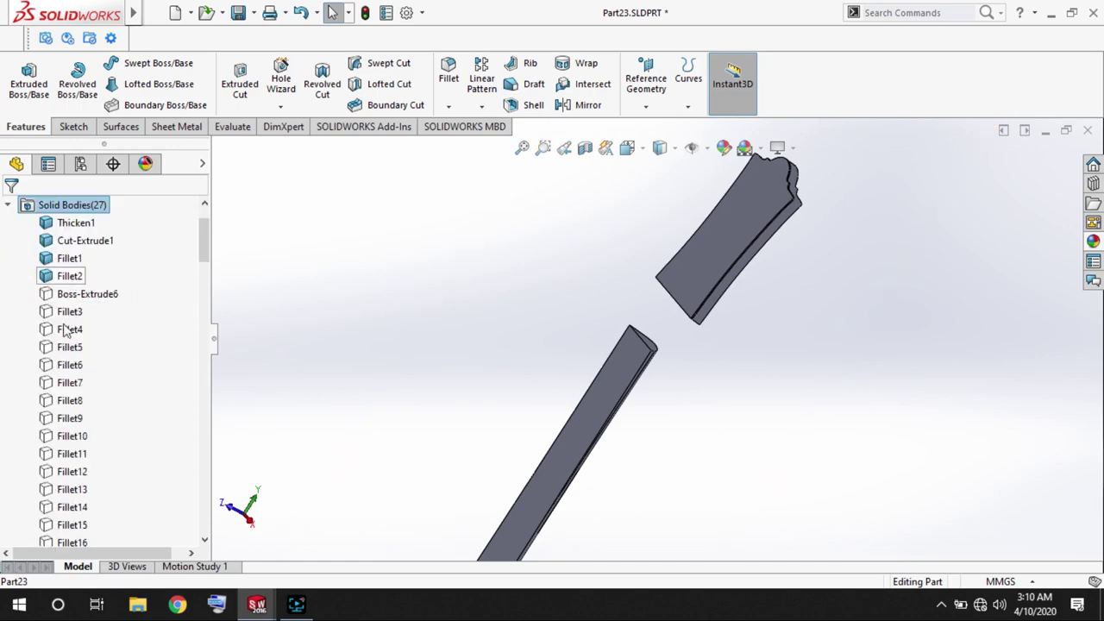
{"action": "scroll", "coordinate": [54, 295], "scroll_direction": "down", "scroll_amount": 5}
{"action": "left_click", "coordinate": [54, 294]}
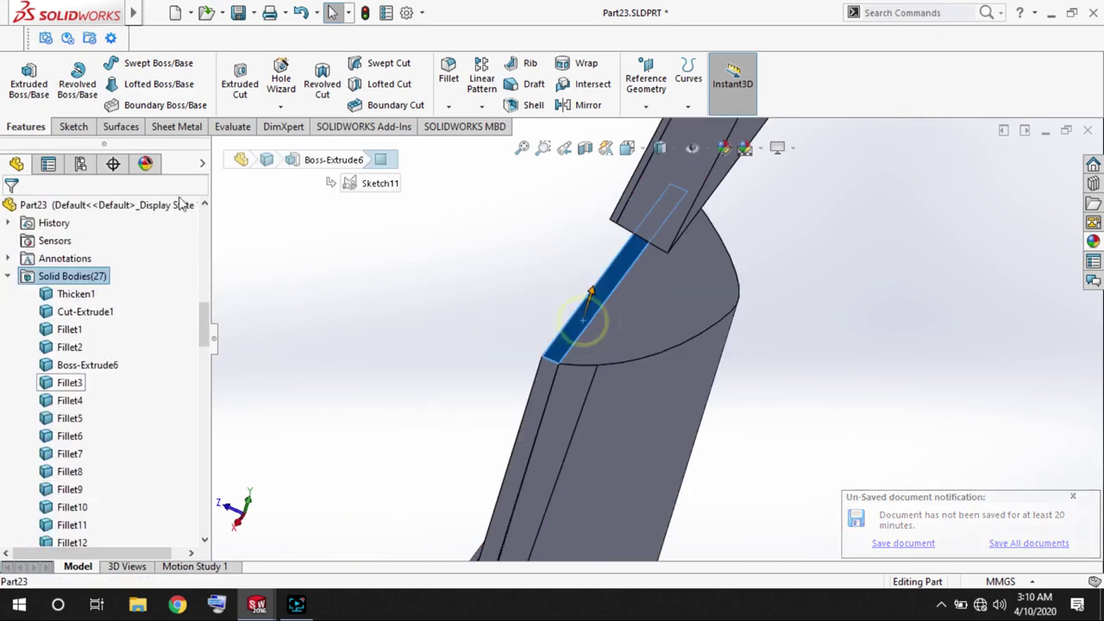
Draw a centre rectangle on the neck end face with one side collinear with the neck edge.
{"action": "left_click", "coordinate": [122, 84]}
{"action": "left_click", "coordinate": [147, 115]}
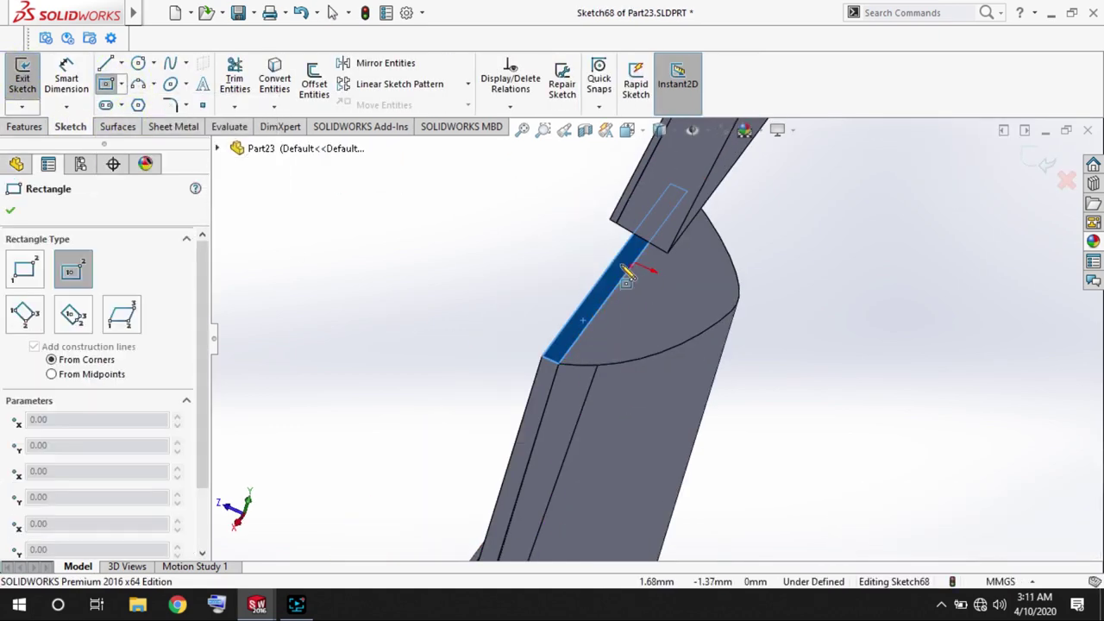
{"action": "left_click", "coordinate": [498, 405]}
{"action": "key", "text": "Escape"}
{"action": "middle_click_drag", "start_coordinate": [671, 320], "coordinate": [631, 467]}
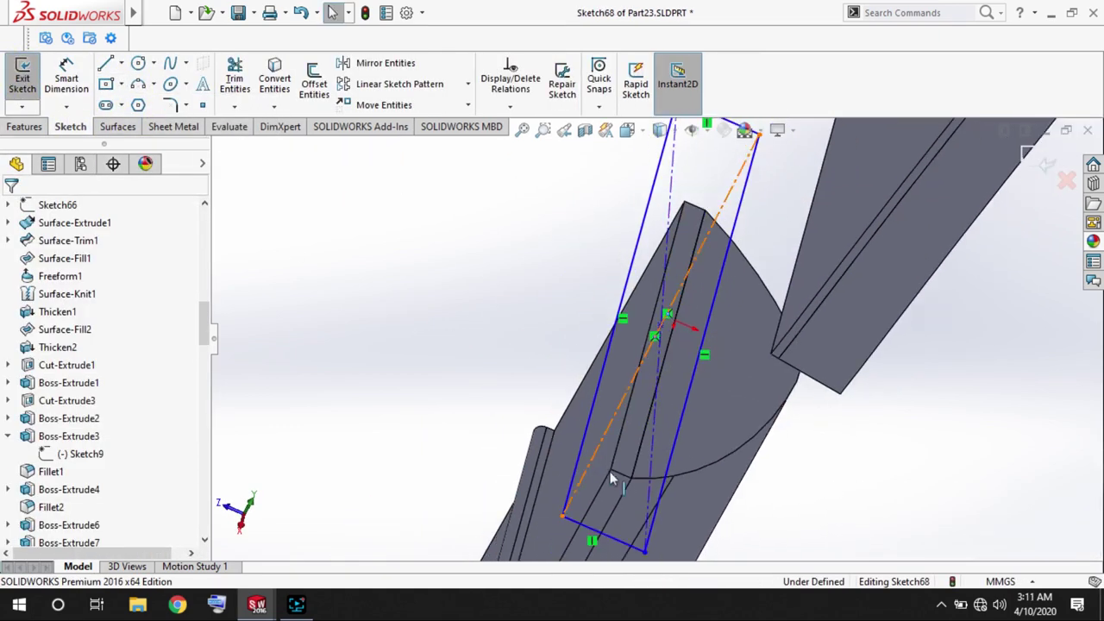
{"action": "left_click", "coordinate": [631, 467], "text": "ctrl"}
{"action": "mouse_move", "coordinate": [555, 419]}
{"action": "middle_mouse_down"}
{"action": "mouse_move", "coordinate": [608, 439]}
{"action": "mouse_move", "coordinate": [578, 500]}
{"action": "middle_mouse_up"}
{"action": "left_click", "coordinate": [578, 500], "text": "ctrl"}
{"action": "left_click", "coordinate": [47, 468]}
{"action": "left_click", "coordinate": [446, 239]}
{"action": "mouse_move", "coordinate": [446, 239]}
{"action": "middle_mouse_down"}
{"action": "mouse_move", "coordinate": [608, 453]}
{"action": "mouse_move", "coordinate": [456, 400]}
{"action": "middle_mouse_up"}
Dimension the rectangle 5 mm wide with a 3.59 offset to fully define Sketch68.
{"action": "left_click", "coordinate": [66, 78]}
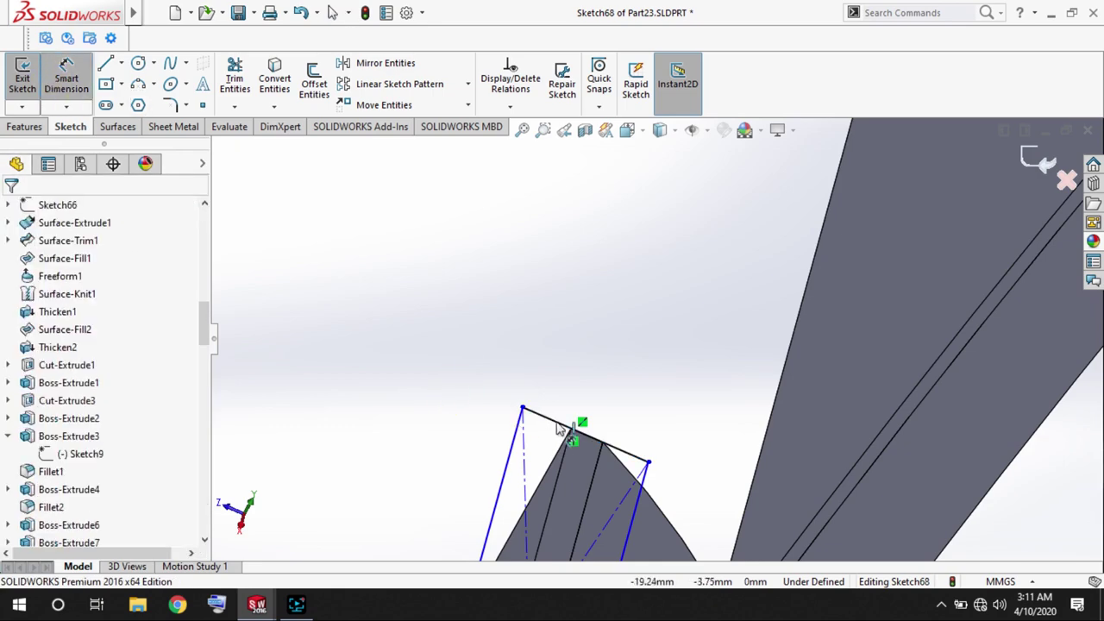
{"action": "left_click", "coordinate": [587, 435]}
{"action": "left_click", "coordinate": [604, 384]}
{"action": "key", "text": "Return"}
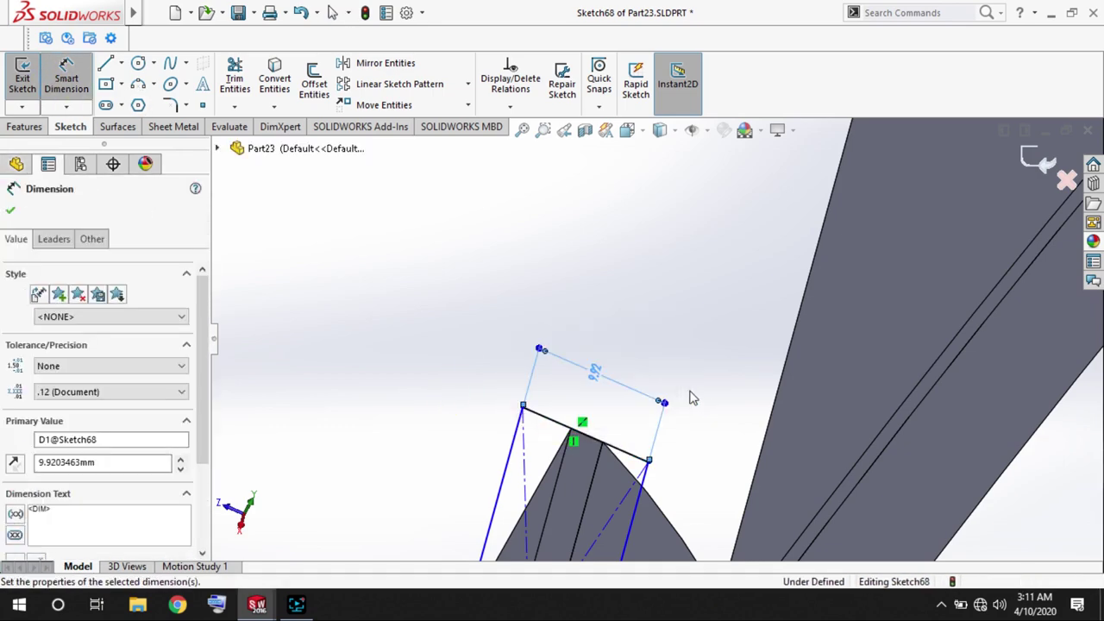
{"action": "scroll", "coordinate": [645, 463], "scroll_direction": "down", "scroll_amount": 2}
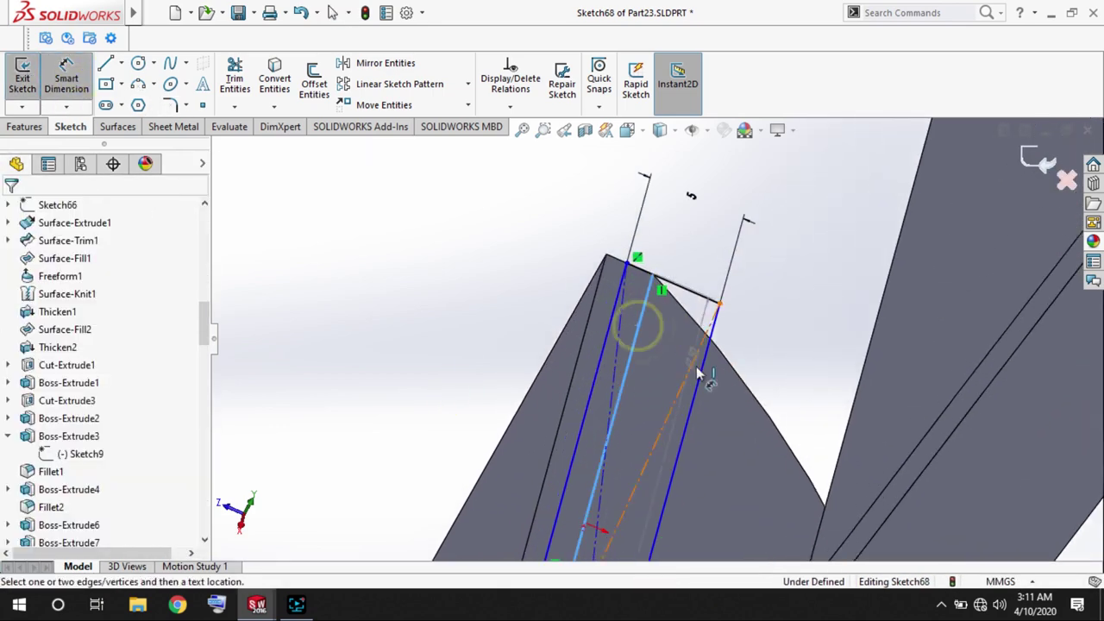
{"action": "left_click", "coordinate": [698, 373]}
{"action": "left_click", "coordinate": [702, 248]}
{"action": "key", "text": "Return"}
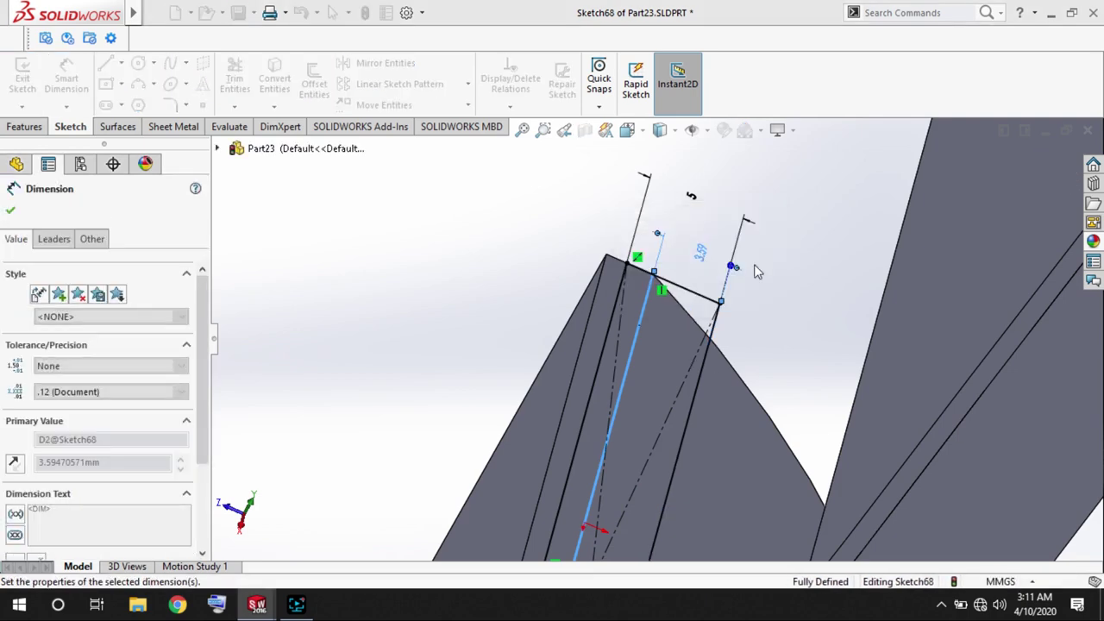
{"action": "key", "text": "Escape"}
{"action": "right_click_drag", "start_coordinate": [480, 351], "coordinate": [438, 239]}
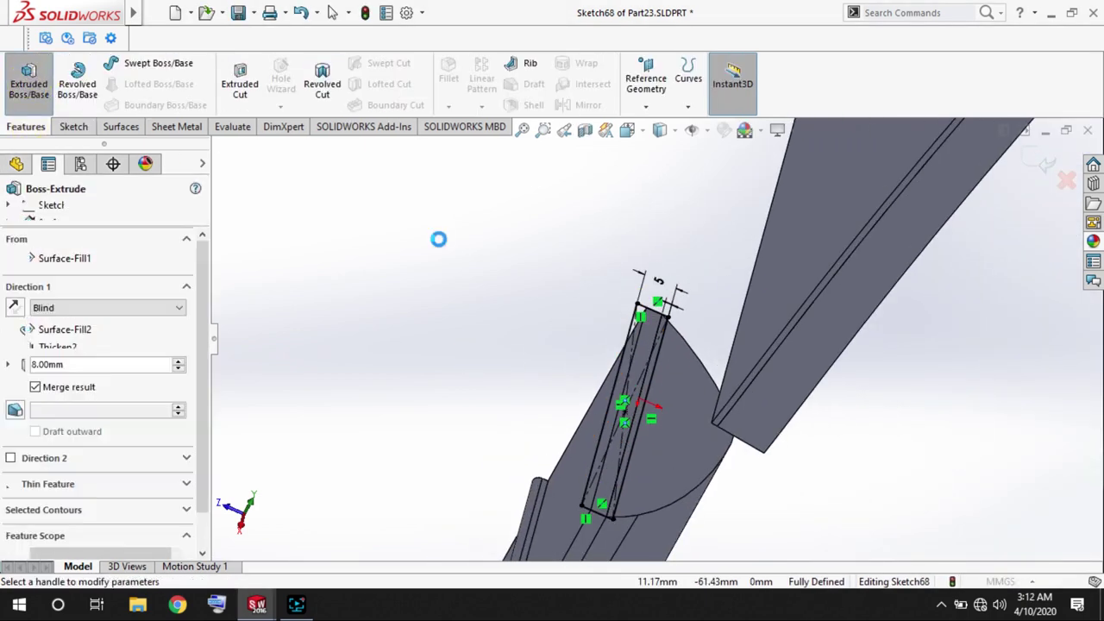
Extrude the rectangle blind to 3.5 mm as an unmerged block and confirm.
{"action": "double_click", "coordinate": [97, 364]}
{"action": "type", "text": "3.5"}
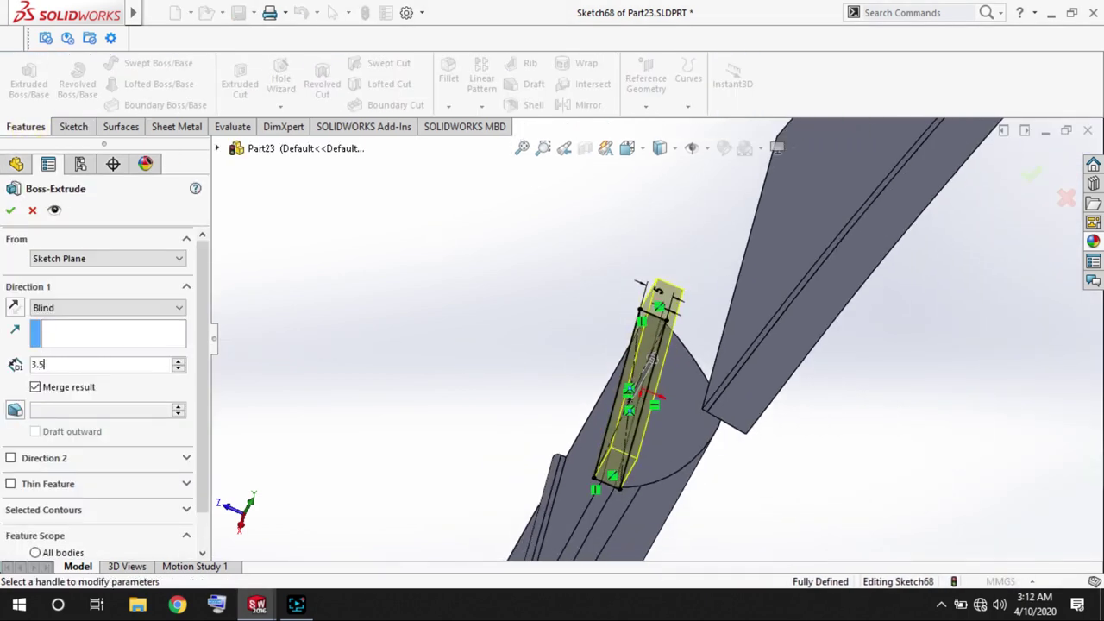
{"action": "key", "text": "Tab"}
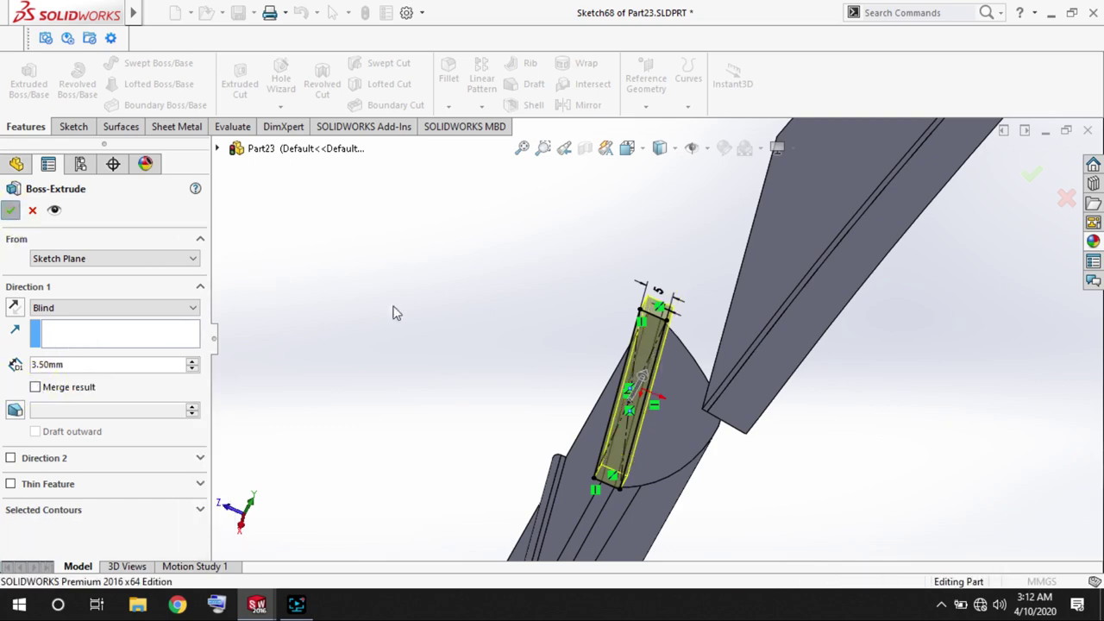
{"action": "right_click", "coordinate": [537, 346]}
{"action": "scroll", "coordinate": [537, 345], "scroll_direction": "down", "scroll_amount": 3}
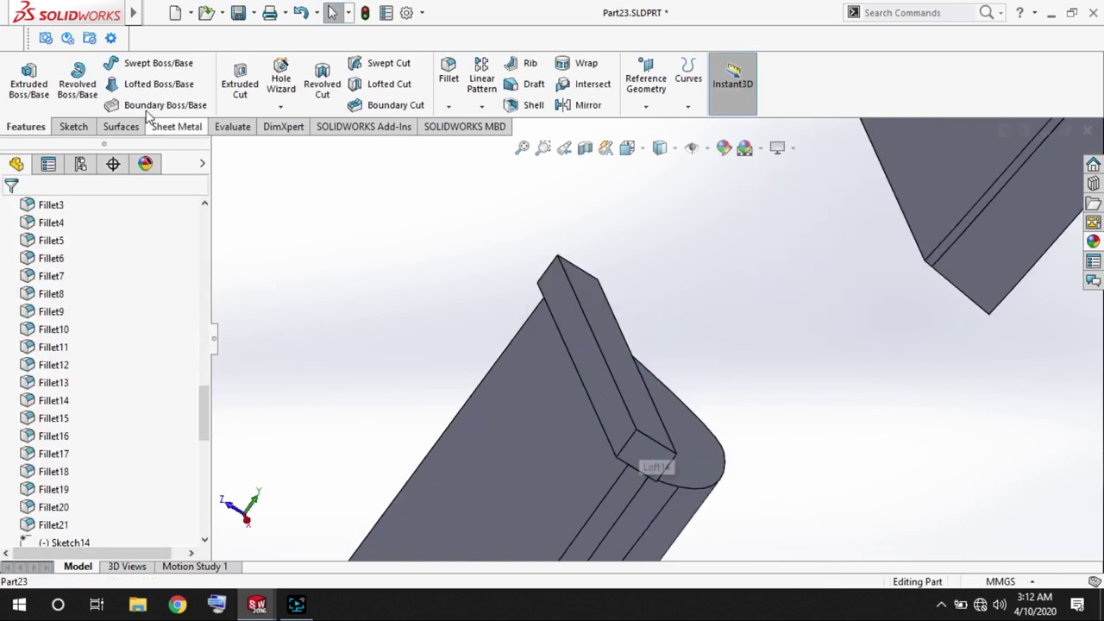
{"action": "middle_click_drag", "start_coordinate": [716, 411], "coordinate": [808, 301]}
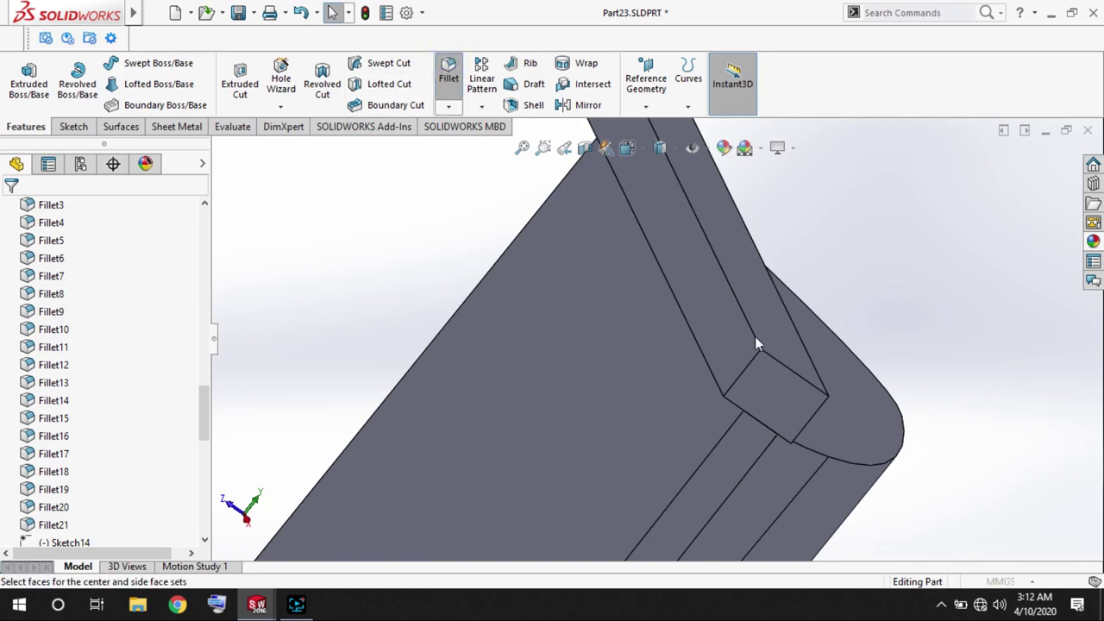
Round the block's long top edge with a 1.50 mm fillet.
{"action": "middle_click_drag", "start_coordinate": [747, 362], "coordinate": [574, 315]}
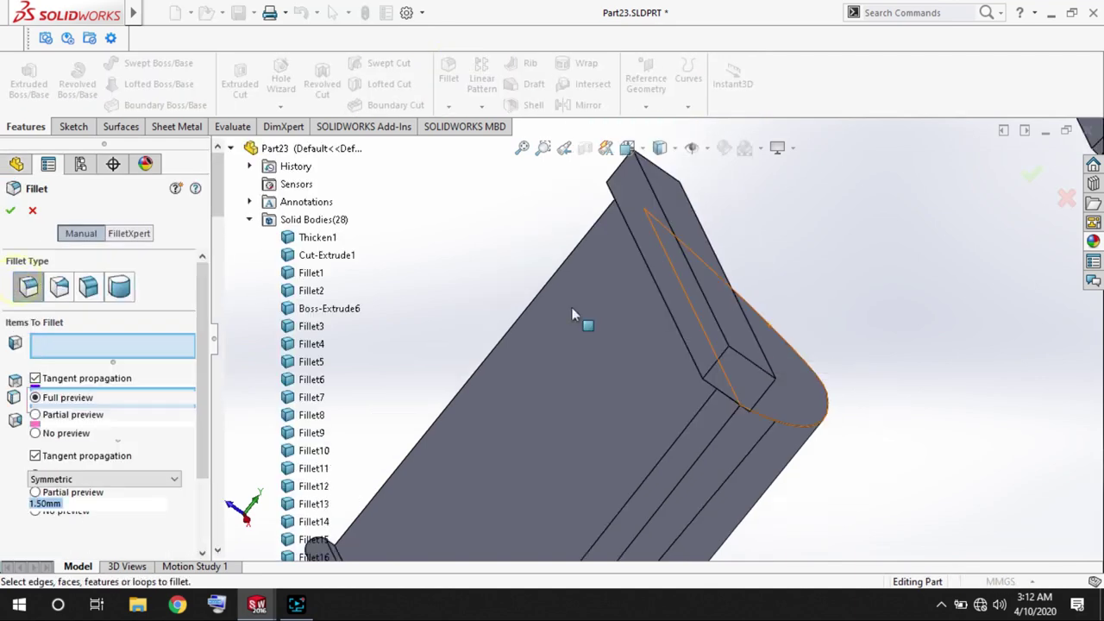
{"action": "left_click", "coordinate": [709, 311]}
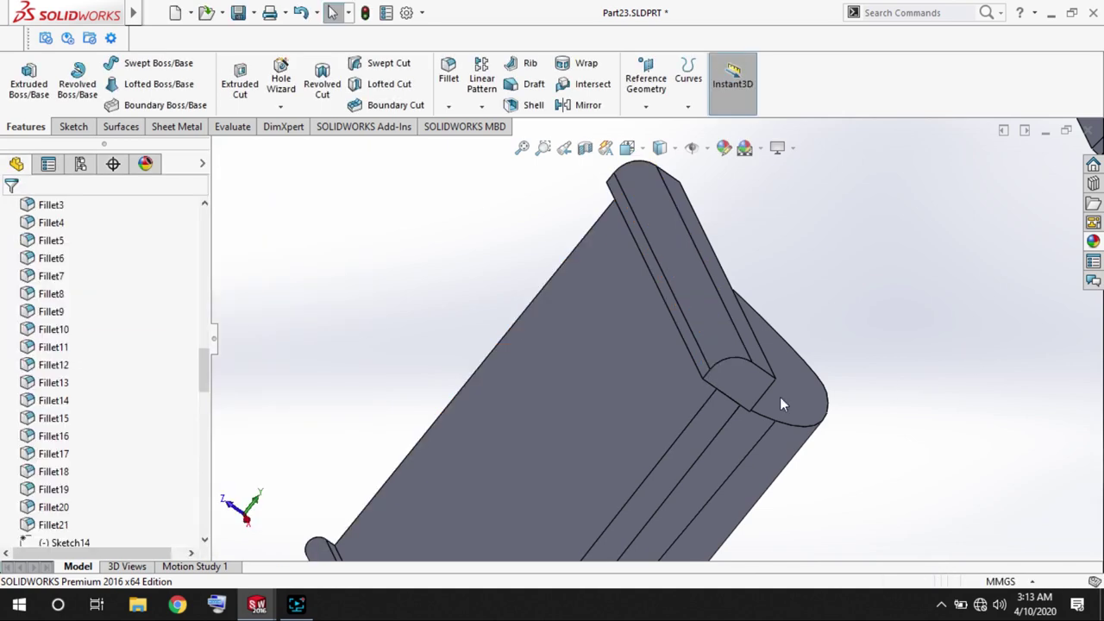
{"action": "left_click", "coordinate": [733, 377]}
Hide the new block body and select the neck's narrow end face.
{"action": "left_click", "coordinate": [354, 156]}
{"action": "left_click", "coordinate": [426, 222]}
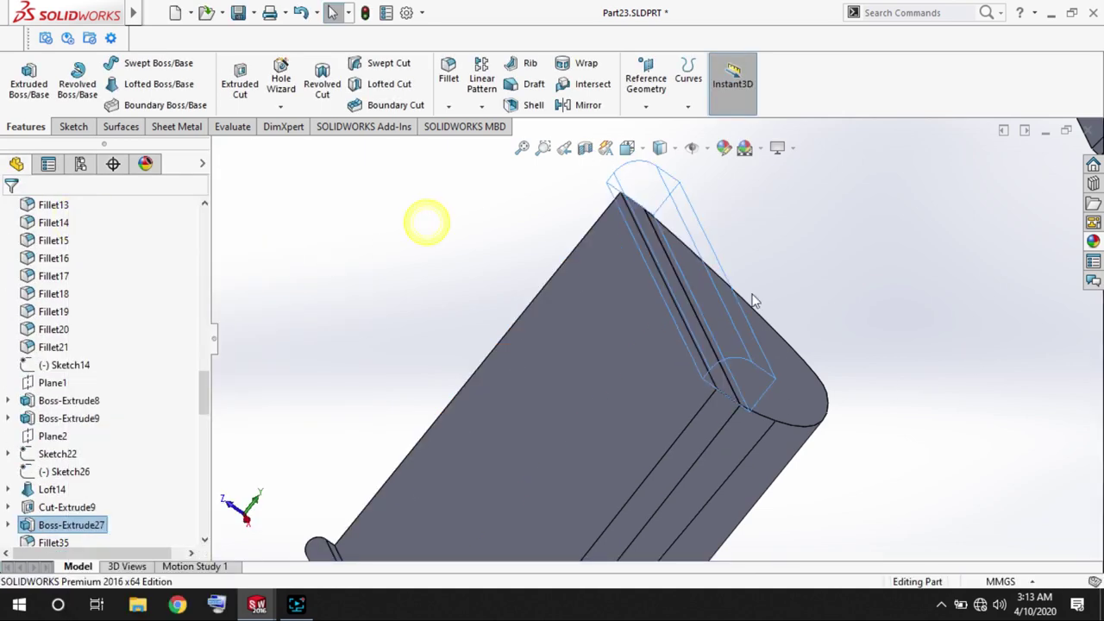
{"action": "left_click", "coordinate": [607, 370]}
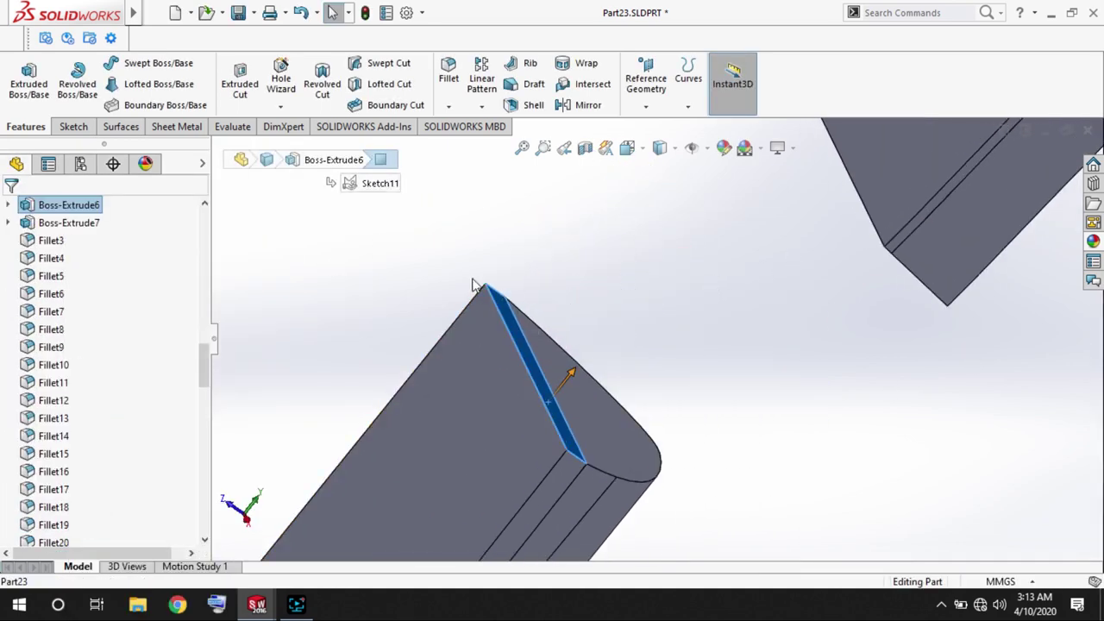
Create Sketch69 and Sketch70 on the facing faces and loft between them as Loft15.
{"action": "left_click", "coordinate": [381, 160]}
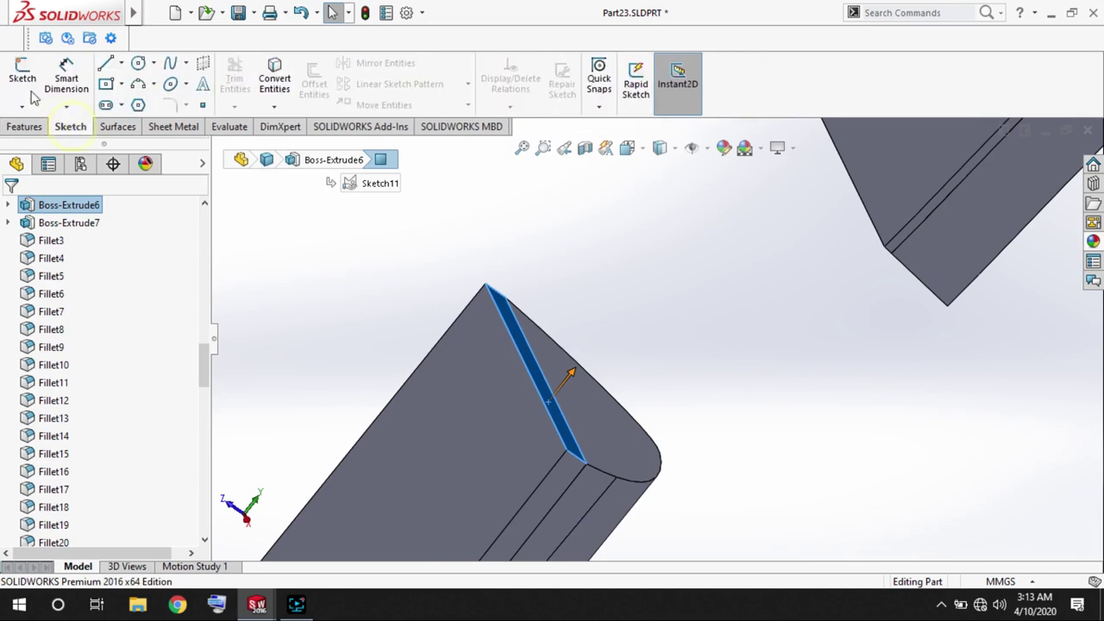
{"action": "left_click", "coordinate": [768, 257]}
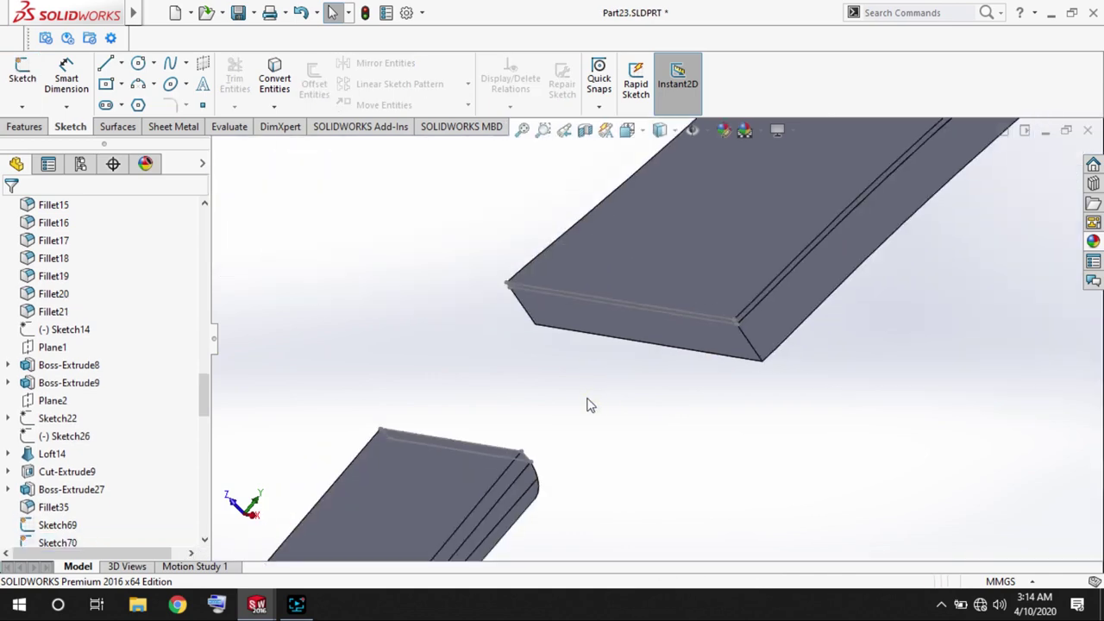
{"action": "left_click", "coordinate": [297, 605]}
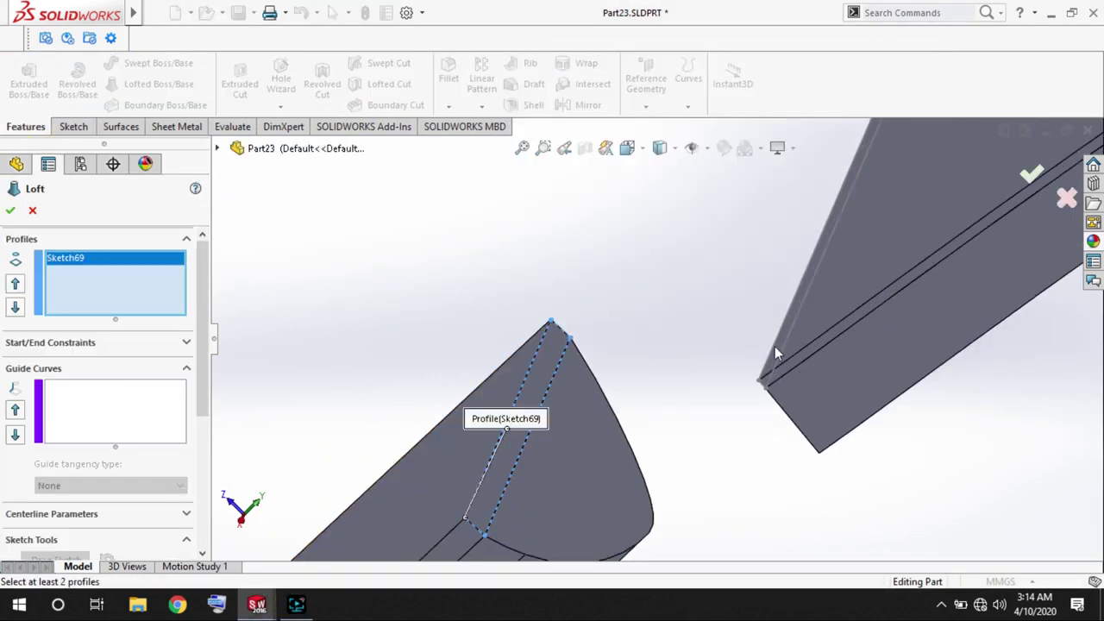
{"action": "scroll", "coordinate": [775, 351], "scroll_direction": "down", "scroll_amount": 5}
{"action": "left_click", "coordinate": [730, 350]}
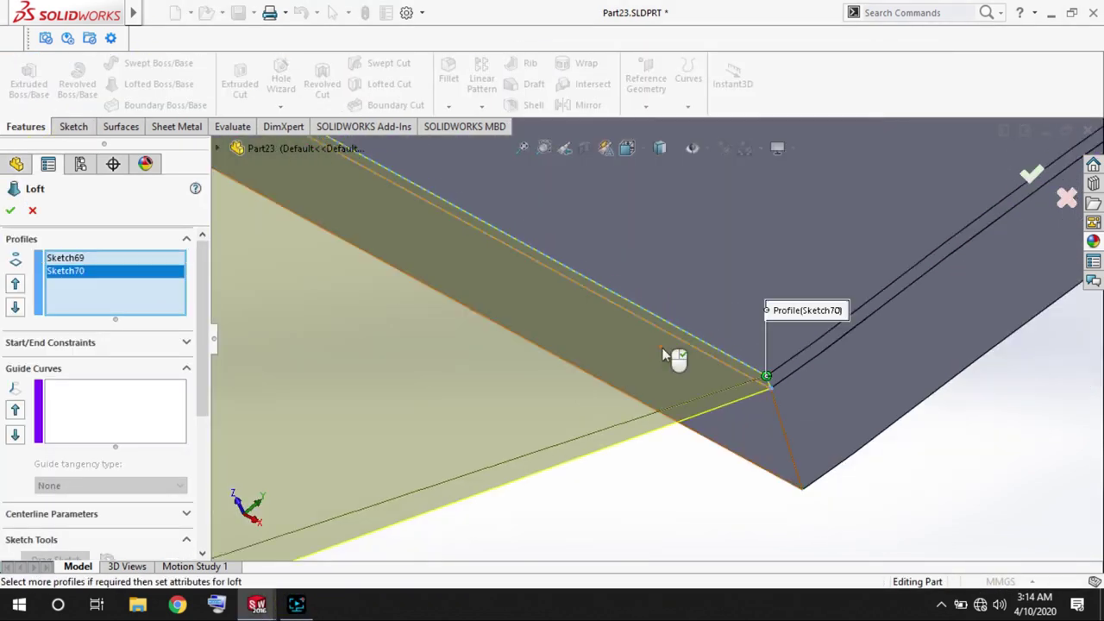
{"action": "scroll", "coordinate": [673, 357], "scroll_direction": "up", "scroll_amount": 2}
{"action": "scroll", "coordinate": [592, 460], "scroll_direction": "up", "scroll_amount": 3}
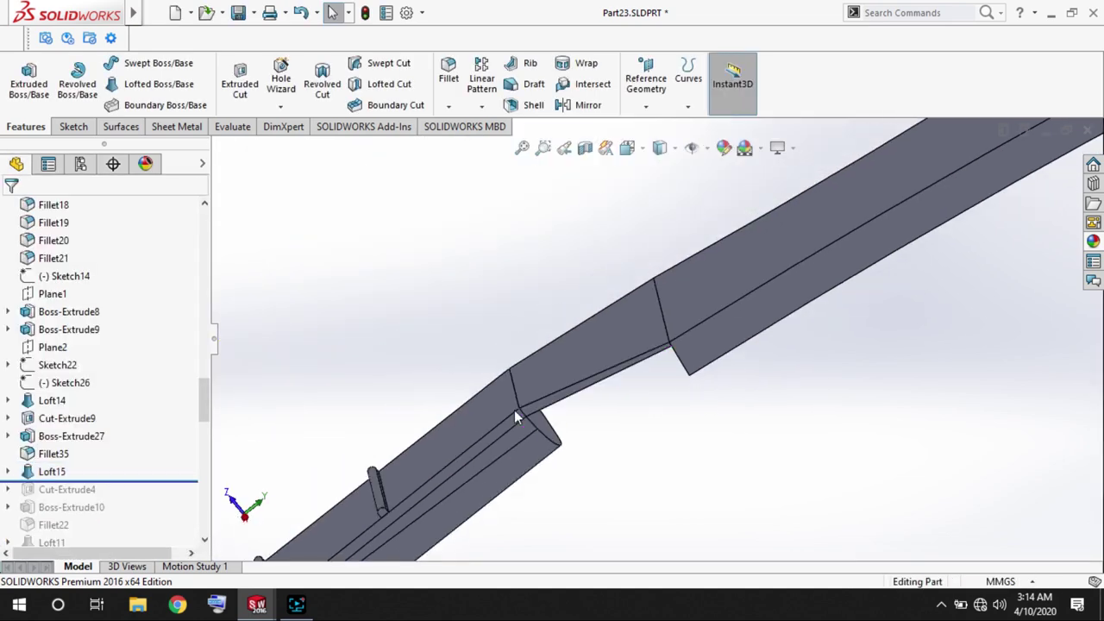
Convert the curved end face of Loft14 into Sketch71 and rebuild the Loft15 joint.
{"action": "scroll", "coordinate": [665, 438], "scroll_direction": "down", "scroll_amount": 3}
{"action": "left_click", "coordinate": [492, 376]}
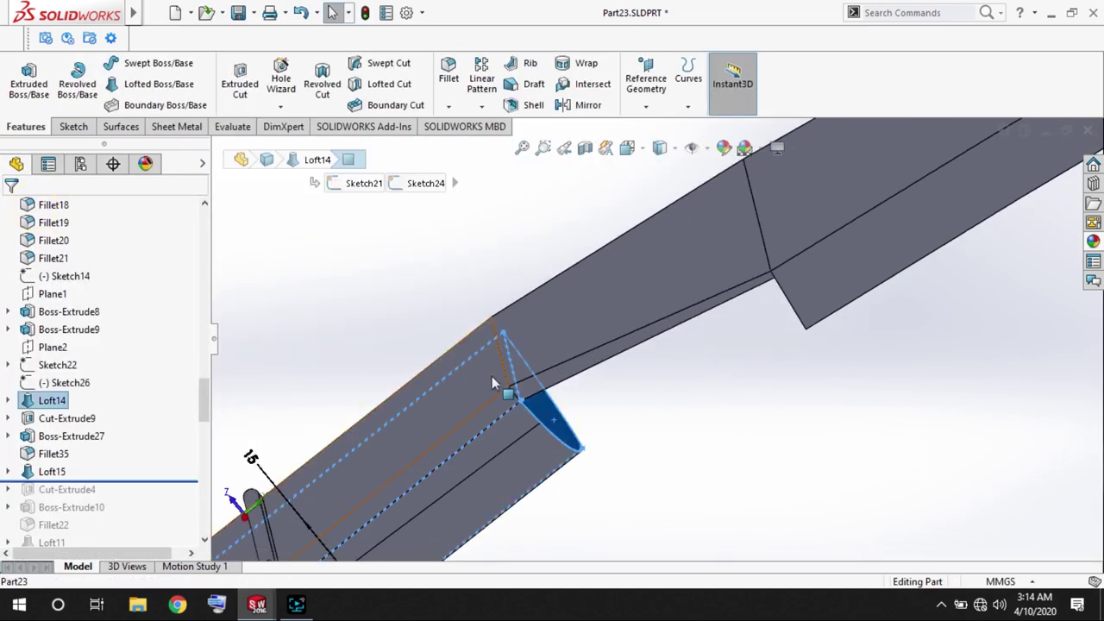
{"action": "left_click", "coordinate": [73, 126]}
{"action": "key", "text": "c"}
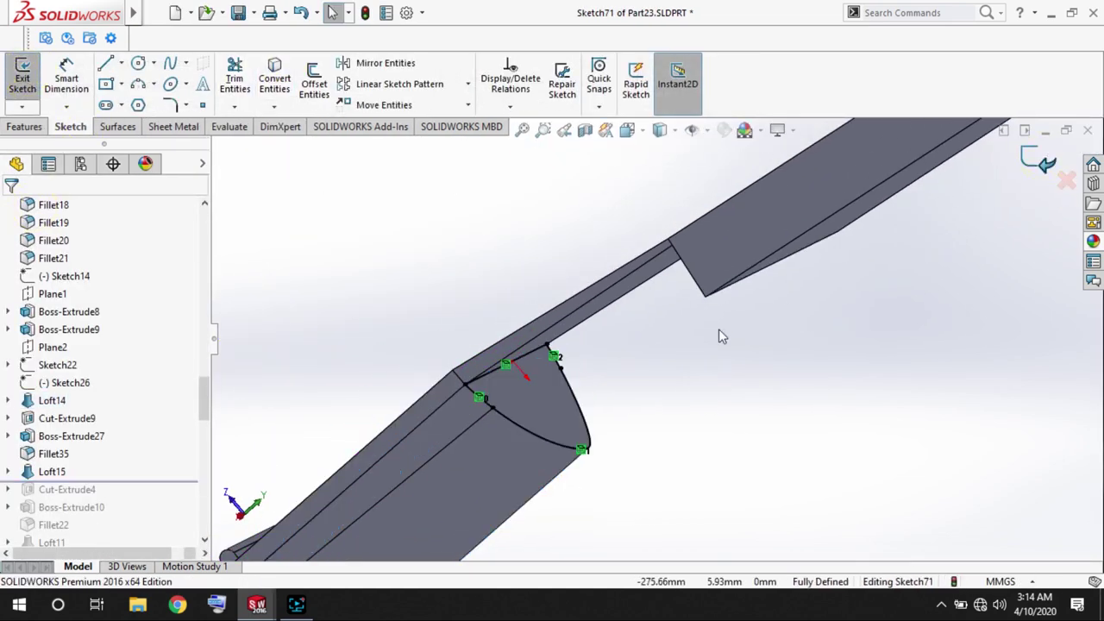
{"action": "middle_click_drag", "start_coordinate": [681, 351], "coordinate": [698, 279]}
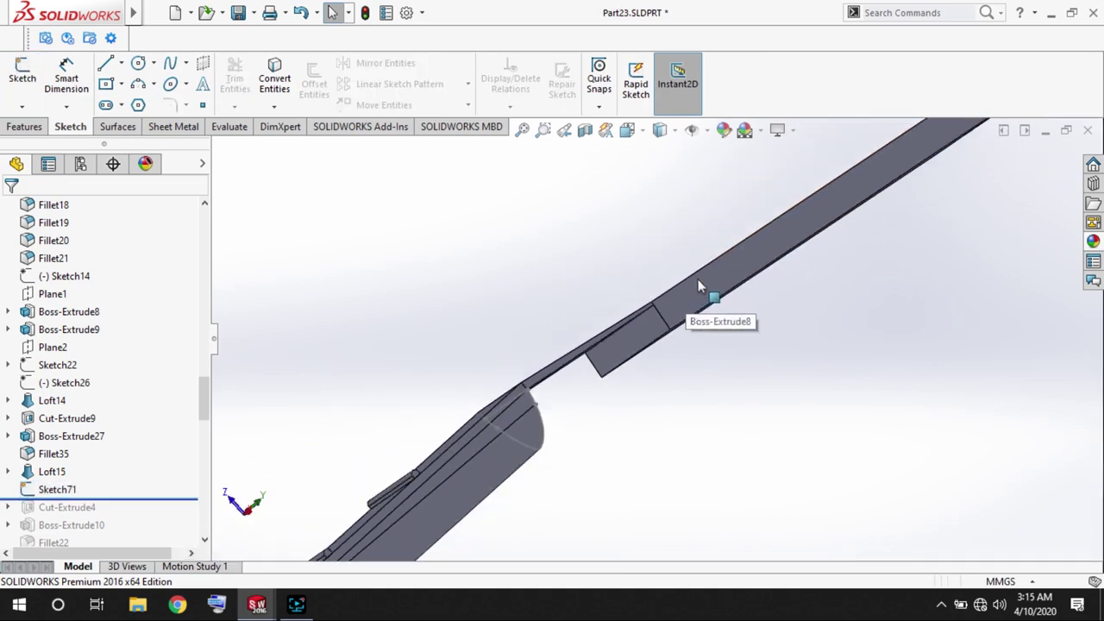
{"action": "left_click", "coordinate": [60, 472]}
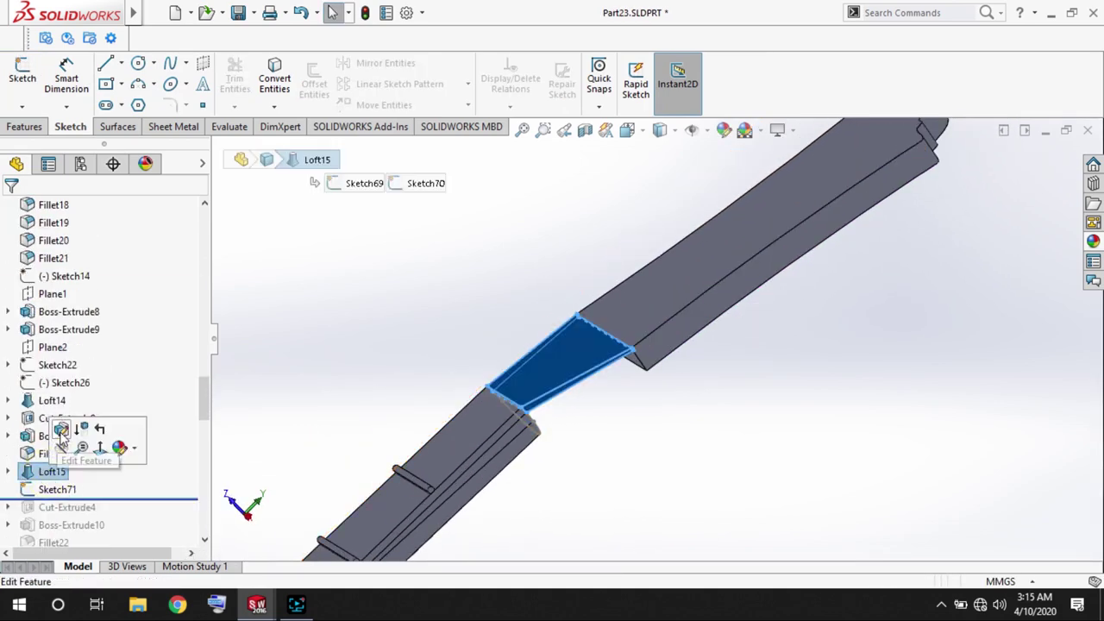
{"action": "key", "text": "Return"}
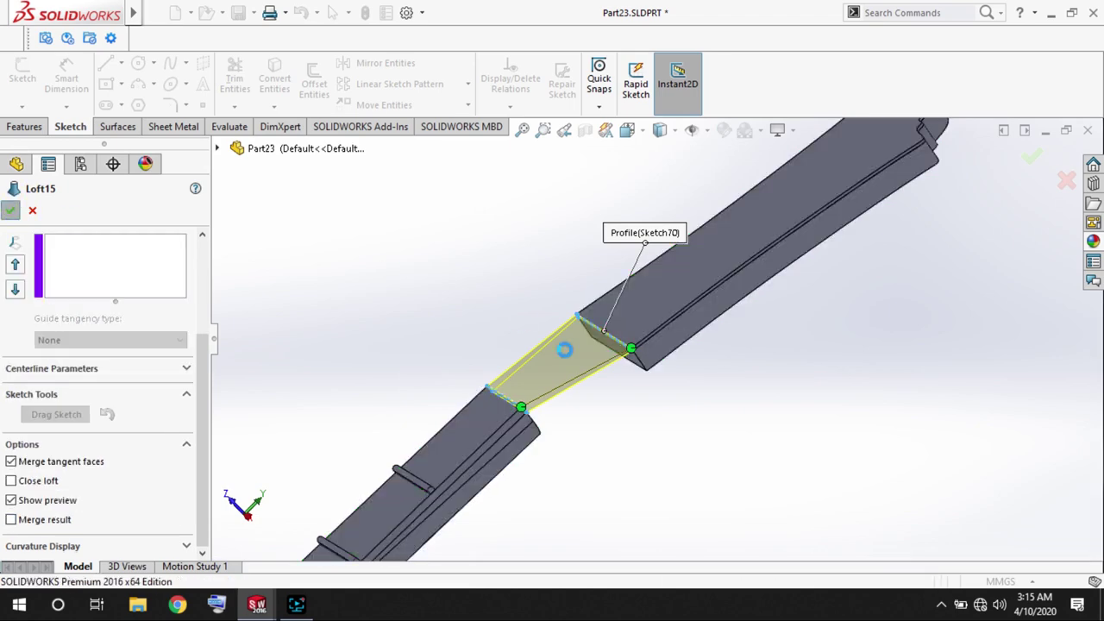
{"action": "middle_click_drag", "start_coordinate": [643, 403], "coordinate": [485, 451]}
Convert the neck face outline into Sketch72 and loft it with Sketch71 to form Loft16.
{"action": "left_click", "coordinate": [22, 73]}
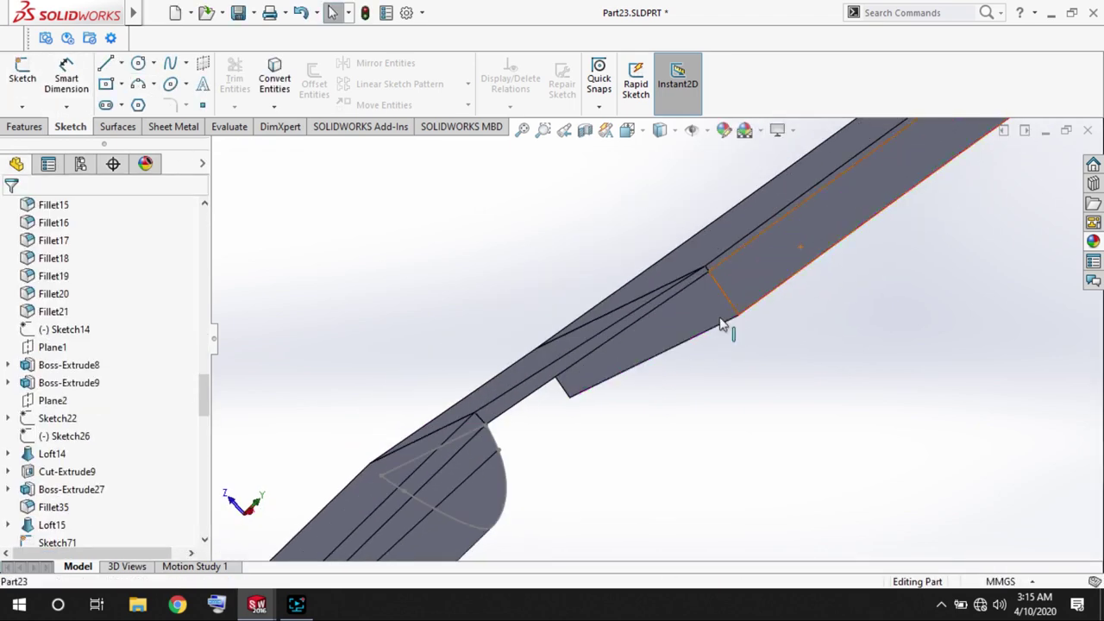
{"action": "left_click", "coordinate": [722, 325]}
{"action": "left_click", "coordinate": [275, 78]}
{"action": "left_click", "coordinate": [25, 126]}
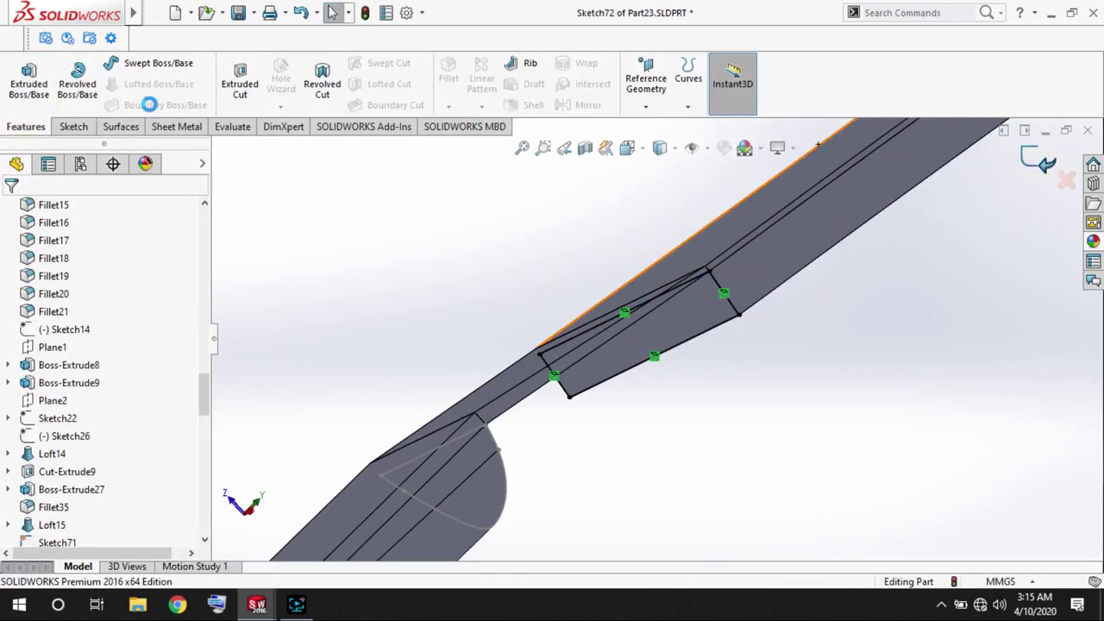
{"action": "left_click", "coordinate": [159, 83]}
{"action": "middle_click_drag", "start_coordinate": [487, 456], "coordinate": [530, 475]}
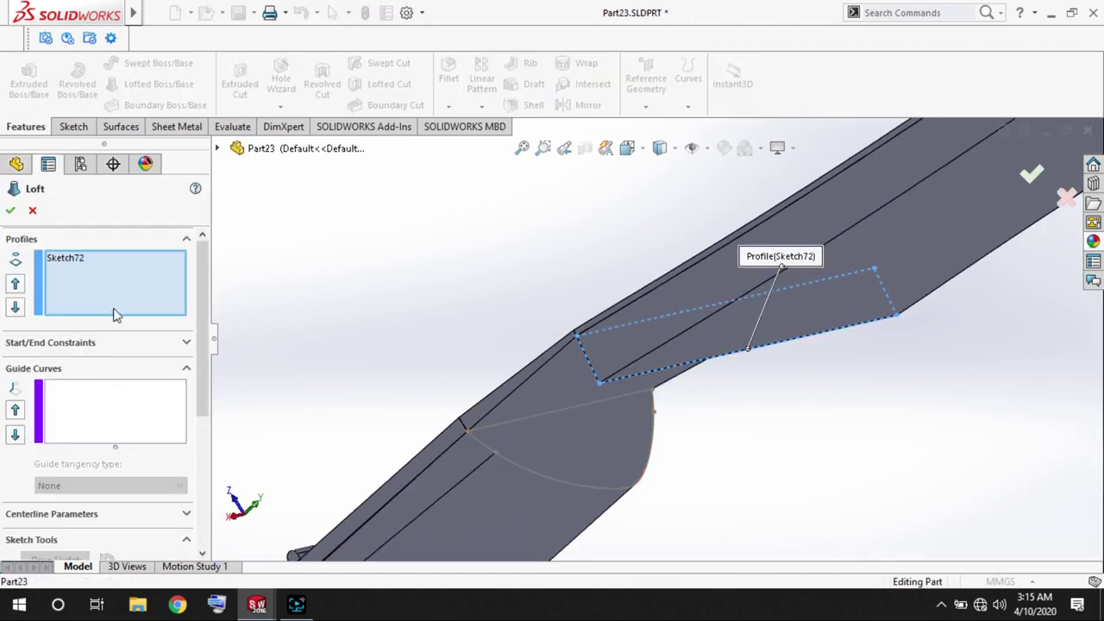
{"action": "left_click", "coordinate": [672, 365]}
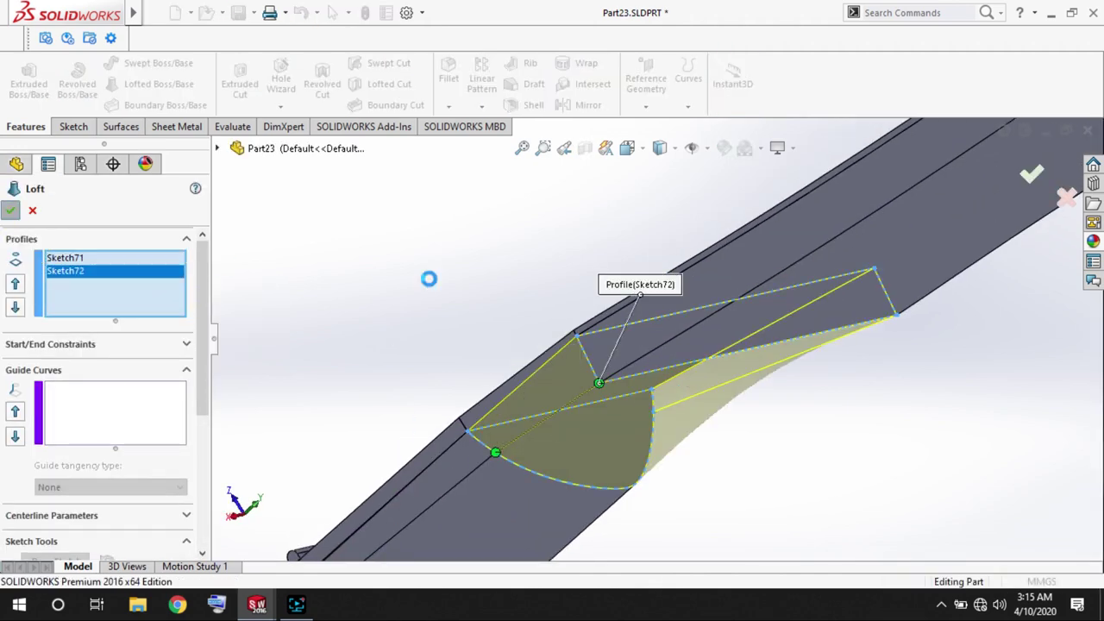
{"action": "scroll", "coordinate": [744, 389], "scroll_direction": "up", "scroll_amount": 3}
{"action": "scroll", "coordinate": [636, 424], "scroll_direction": "up", "scroll_amount": 3}
{"action": "mouse_move", "coordinate": [636, 424]}
{"action": "middle_mouse_down"}
{"action": "mouse_move", "coordinate": [626, 345]}
{"action": "mouse_move", "coordinate": [707, 303]}
{"action": "mouse_move", "coordinate": [592, 404]}
{"action": "middle_mouse_up"}
{"action": "scroll", "coordinate": [616, 320], "scroll_direction": "down", "scroll_amount": 5}
{"action": "middle_click_drag", "start_coordinate": [616, 320], "coordinate": [606, 299]}
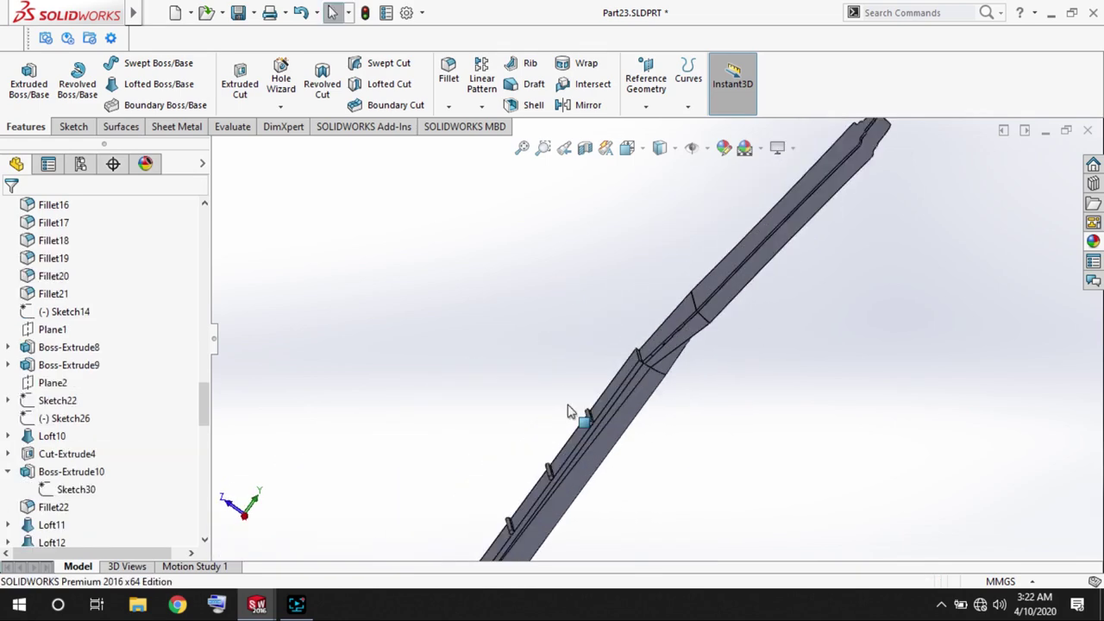
{"action": "scroll", "coordinate": [574, 412], "scroll_direction": "down", "scroll_amount": 5}
Sketch a centerpoint arc on the narrow rail face and dimension its radius to R0.40.
{"action": "scroll", "coordinate": [582, 346], "scroll_direction": "down", "scroll_amount": 3}
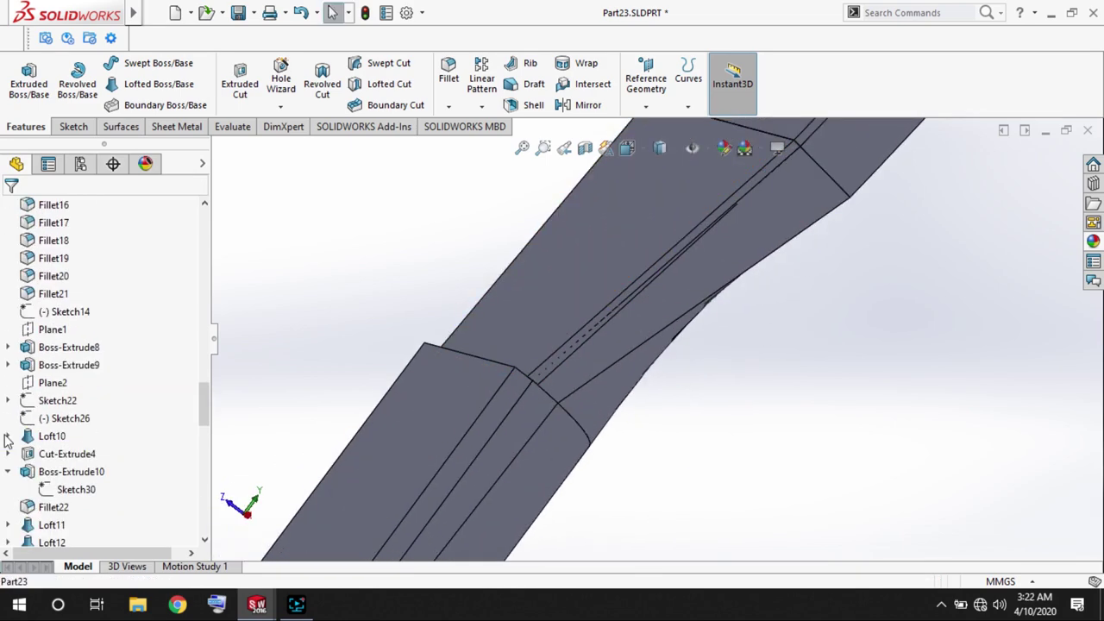
{"action": "scroll", "coordinate": [592, 379], "scroll_direction": "down", "scroll_amount": 5}
{"action": "left_click", "coordinate": [517, 449]}
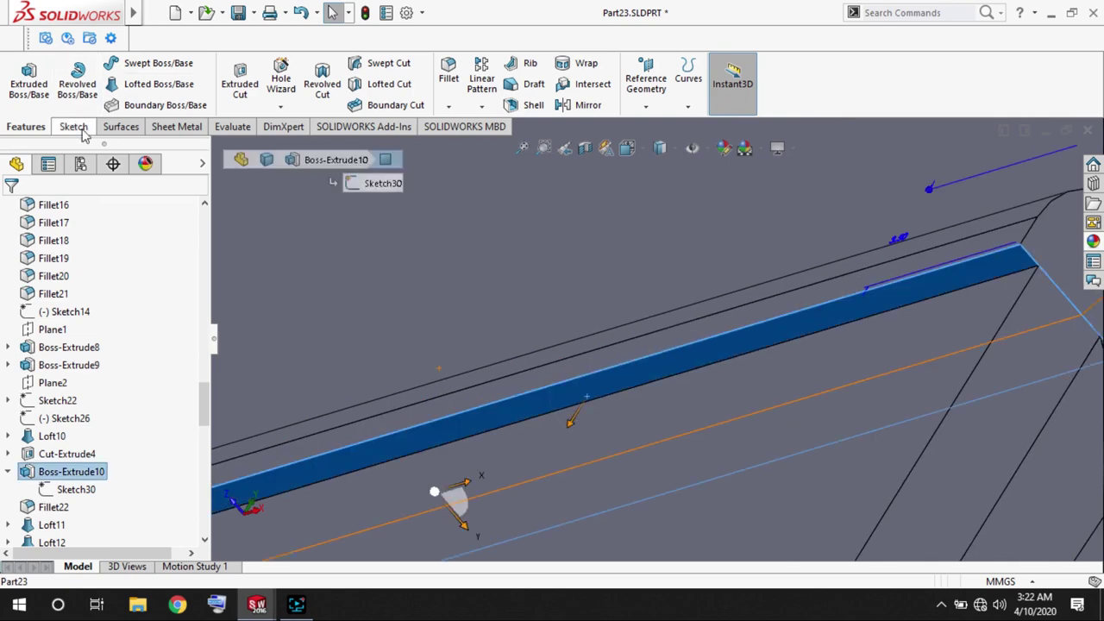
{"action": "left_click", "coordinate": [448, 487]}
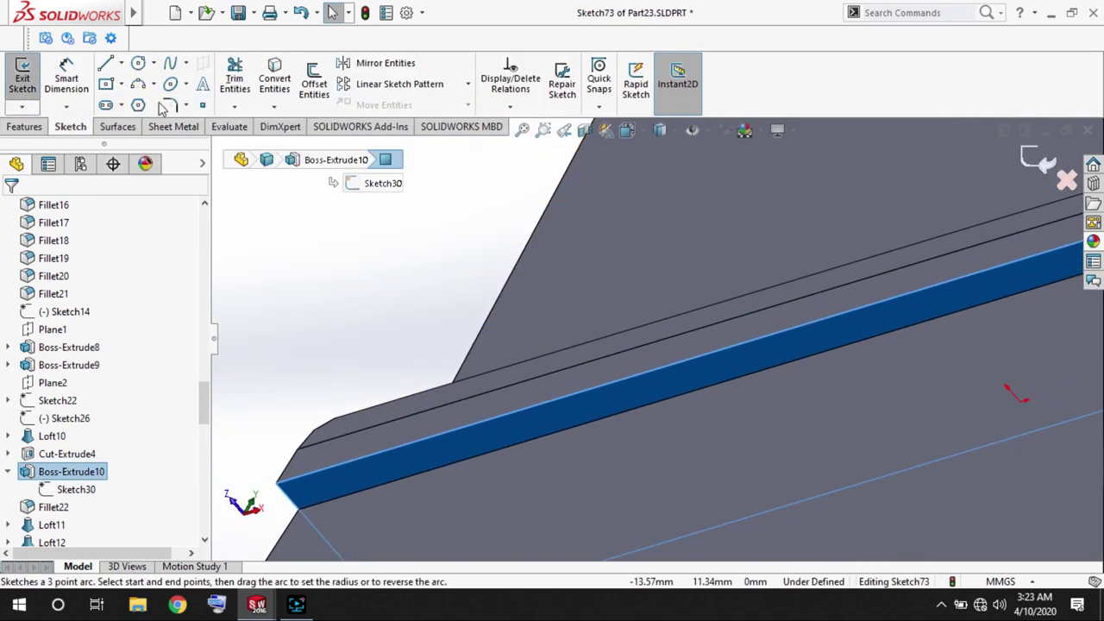
{"action": "left_click", "coordinate": [152, 85]}
{"action": "left_click", "coordinate": [429, 421]}
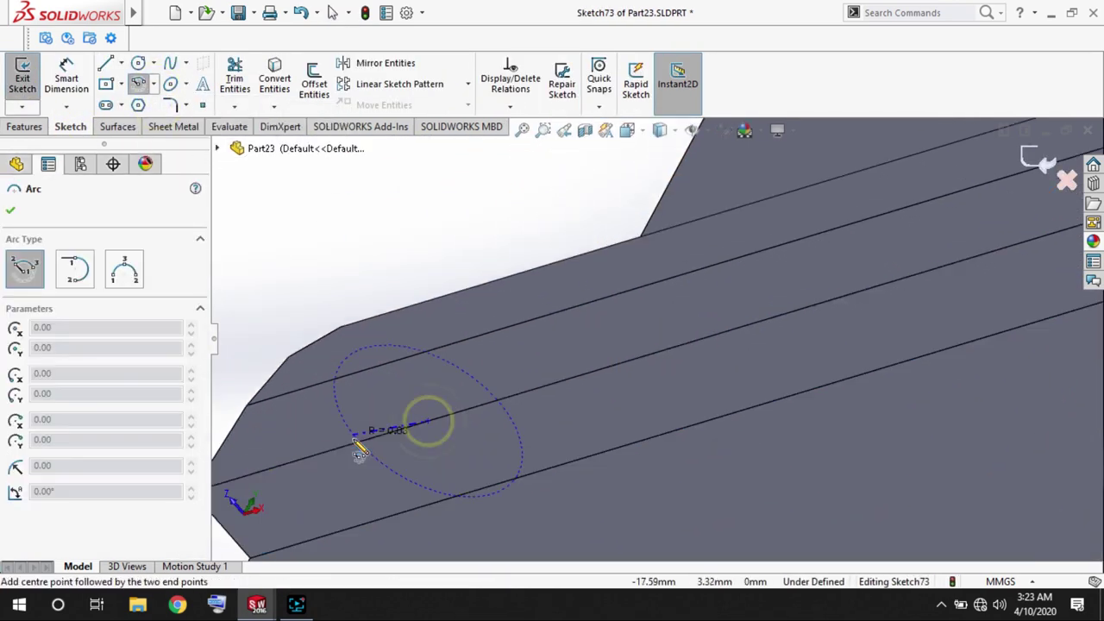
{"action": "left_click", "coordinate": [508, 409]}
{"action": "key", "text": "d"}
{"action": "left_click", "coordinate": [517, 448]}
{"action": "left_click", "coordinate": [656, 424]}
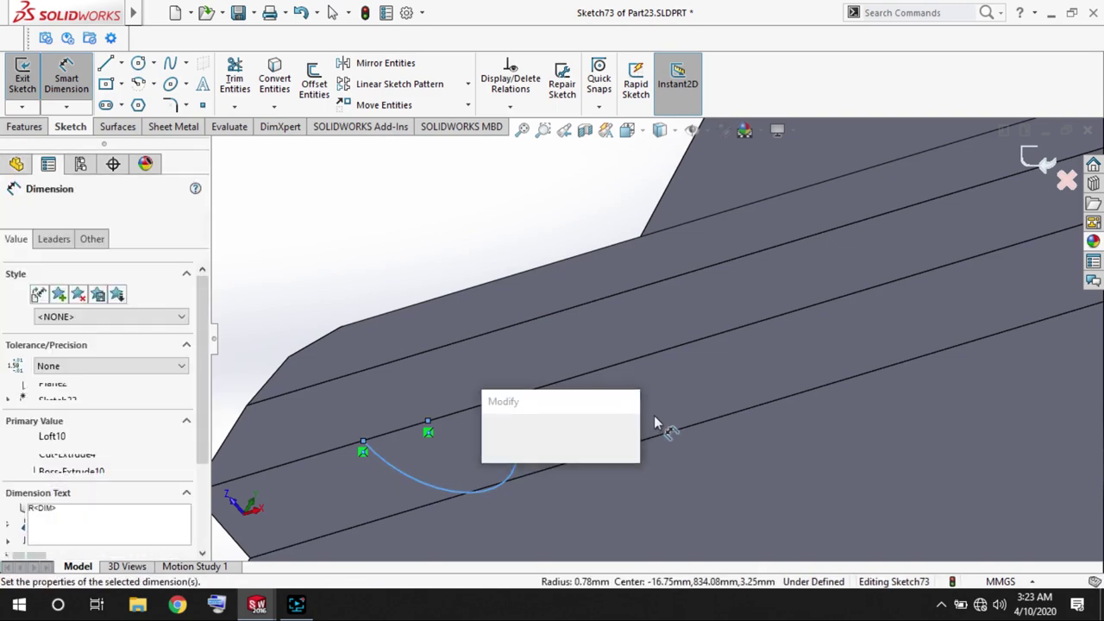
{"action": "type", "text": "0.5"}
{"action": "key", "text": "Return"}
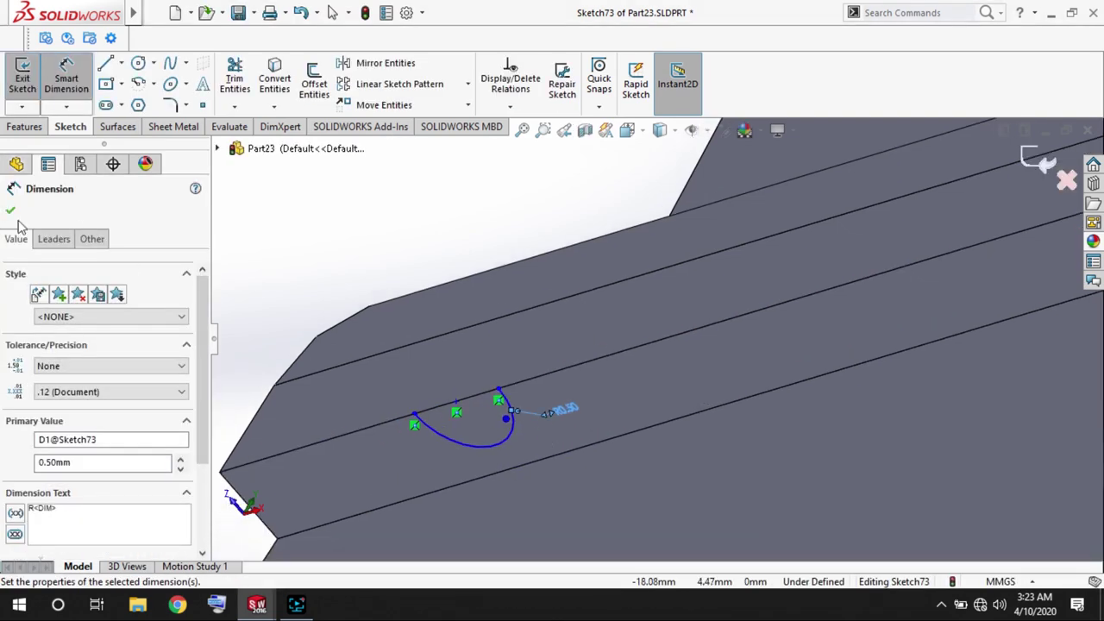
{"action": "left_click", "coordinate": [10, 209]}
{"action": "left_click", "coordinate": [570, 412]}
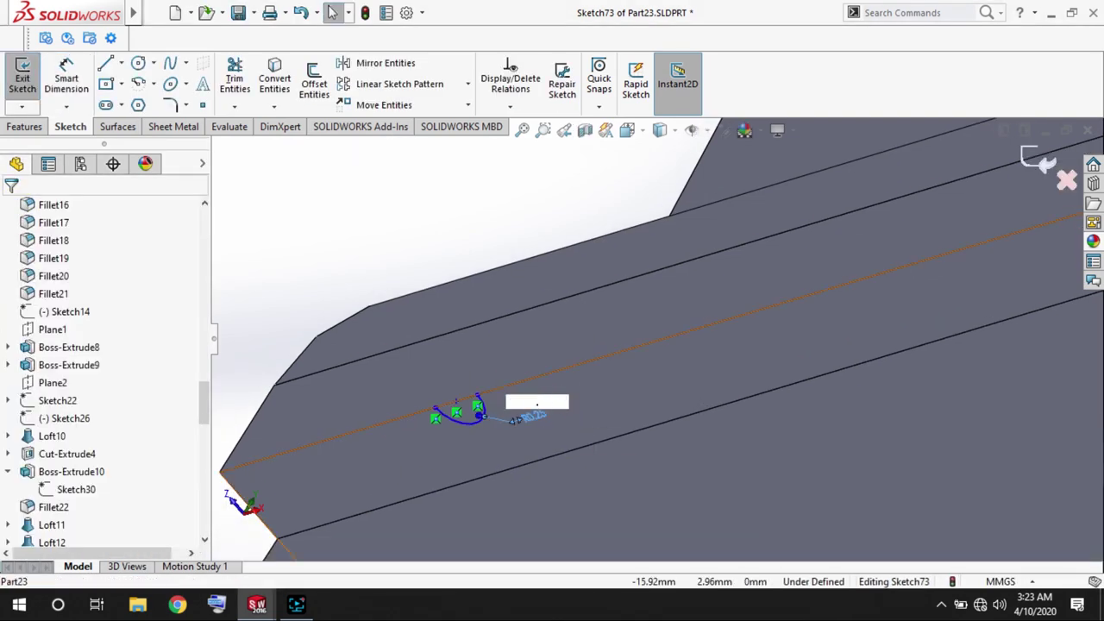
Fix the arc centre 2.50 mm from the corner at the rail's end.
{"action": "mouse_move", "coordinate": [390, 276]}
{"action": "middle_mouse_down"}
{"action": "mouse_move", "coordinate": [851, 328]}
{"action": "mouse_move", "coordinate": [469, 448]}
{"action": "mouse_move", "coordinate": [223, 440]}
{"action": "middle_mouse_up"}
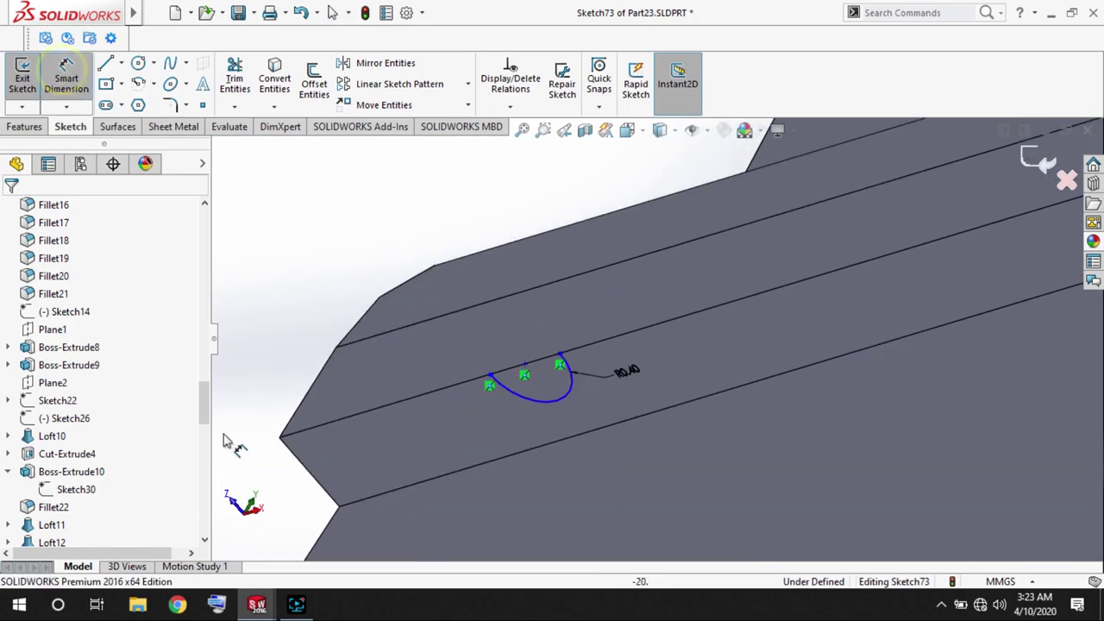
{"action": "left_click", "coordinate": [523, 374]}
{"action": "left_click", "coordinate": [279, 438]}
{"action": "left_click", "coordinate": [404, 358]}
{"action": "type", "text": "2.5"}
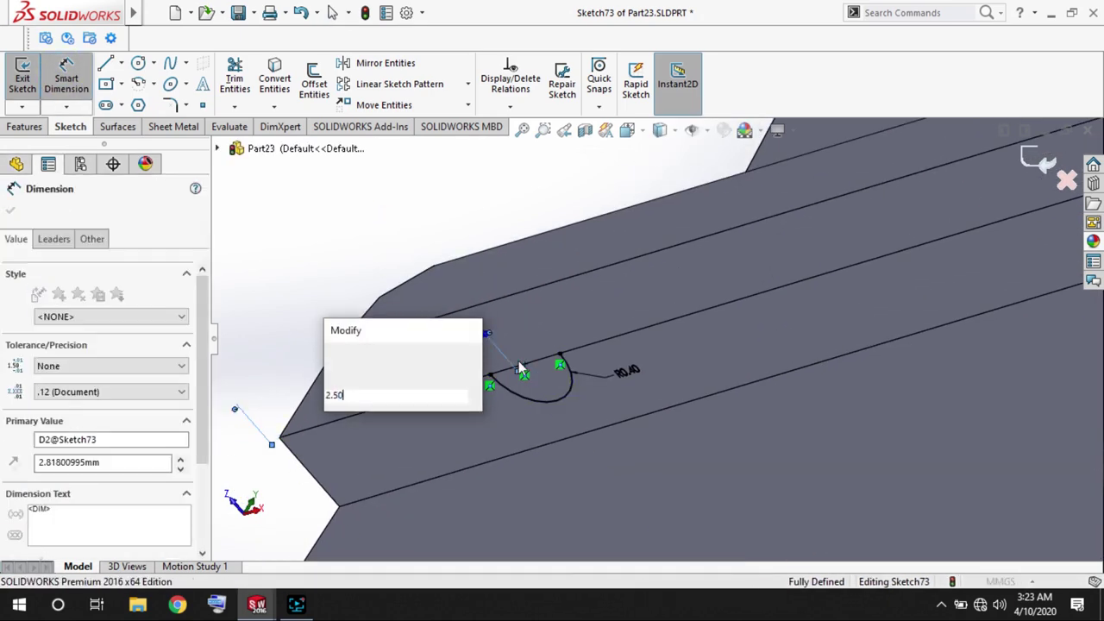
{"action": "key", "text": "Return"}
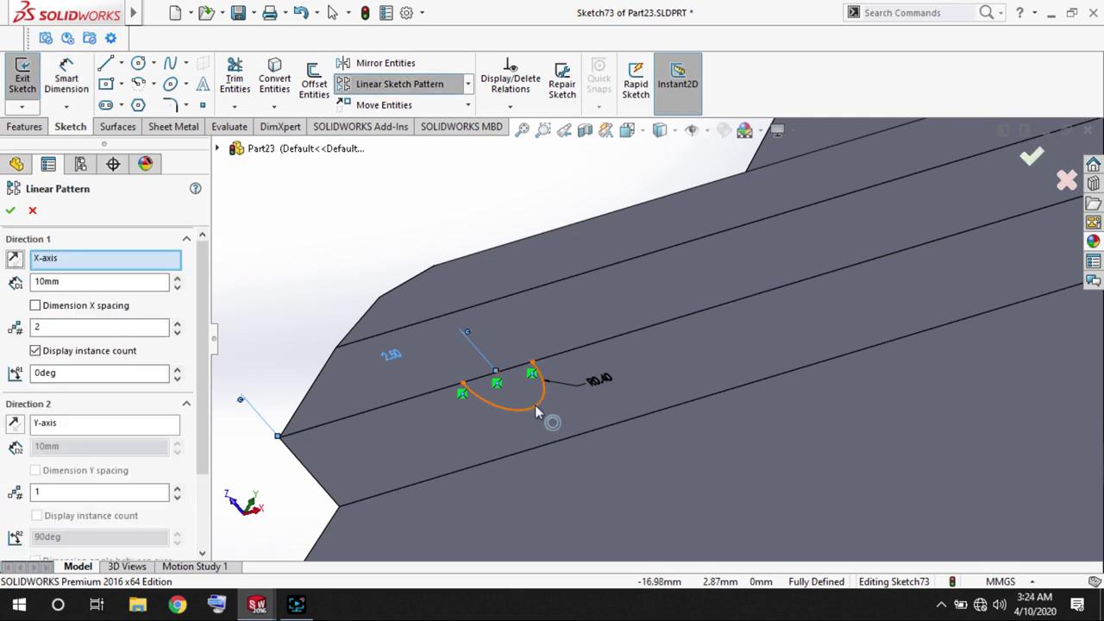
Pattern the arc into 6 copies spaced 4 mm apart along the rail.
{"action": "key", "text": "z"}
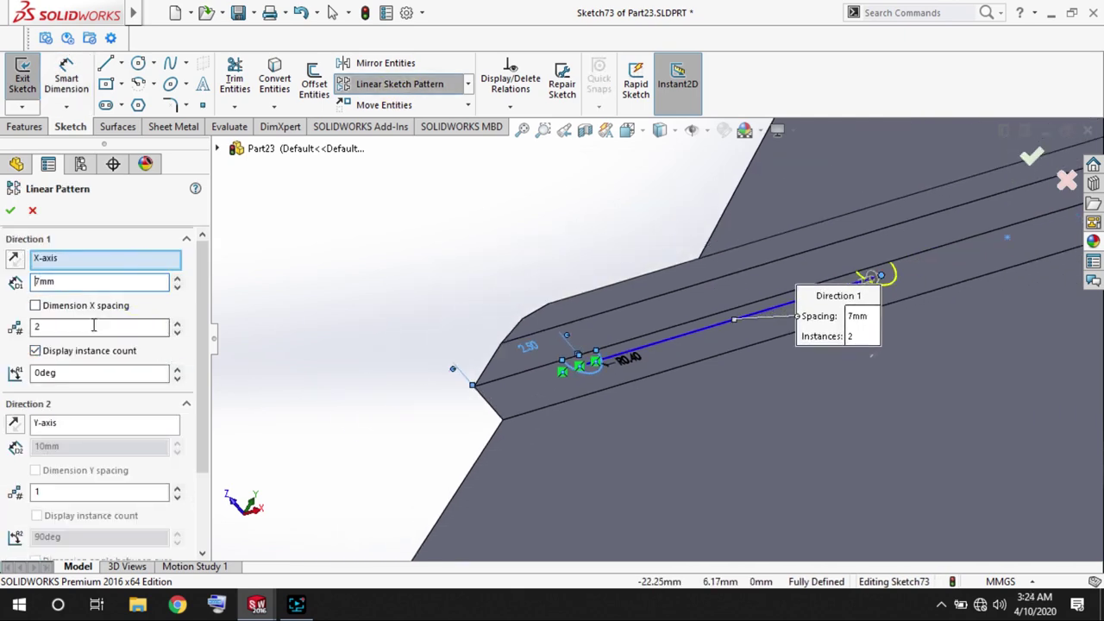
{"action": "middle_click_drag", "start_coordinate": [734, 322], "coordinate": [860, 292]}
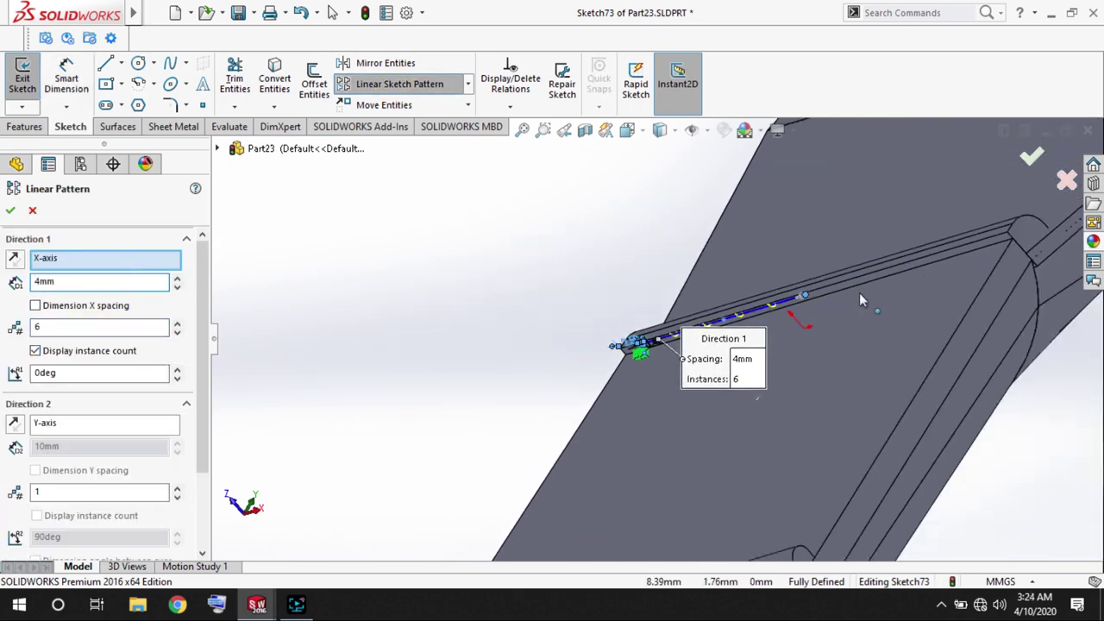
{"action": "key", "text": "Return"}
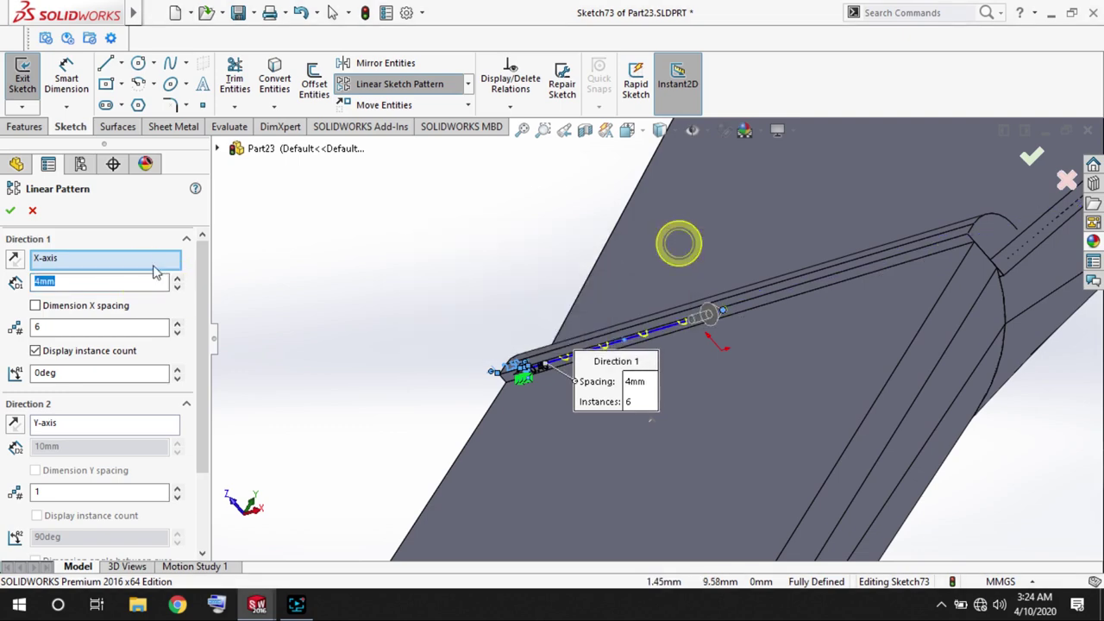
{"action": "type", "text": "8"}
{"action": "key", "text": "Return"}
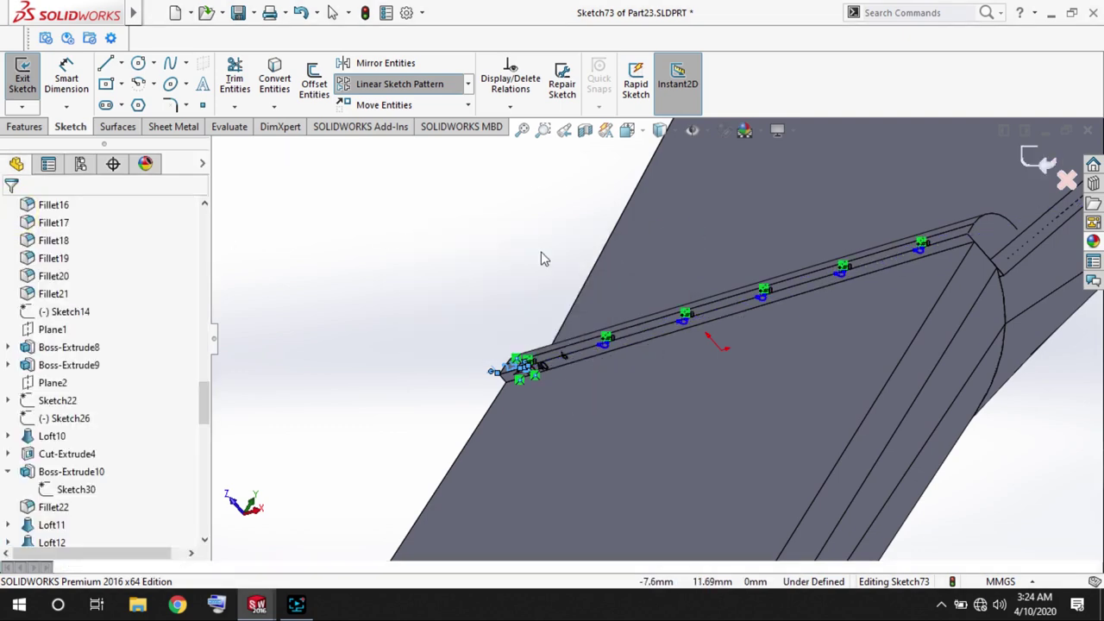
{"action": "scroll", "coordinate": [498, 327], "scroll_direction": "down", "scroll_amount": 5}
{"action": "scroll", "coordinate": [349, 414], "scroll_direction": "down", "scroll_amount": 3}
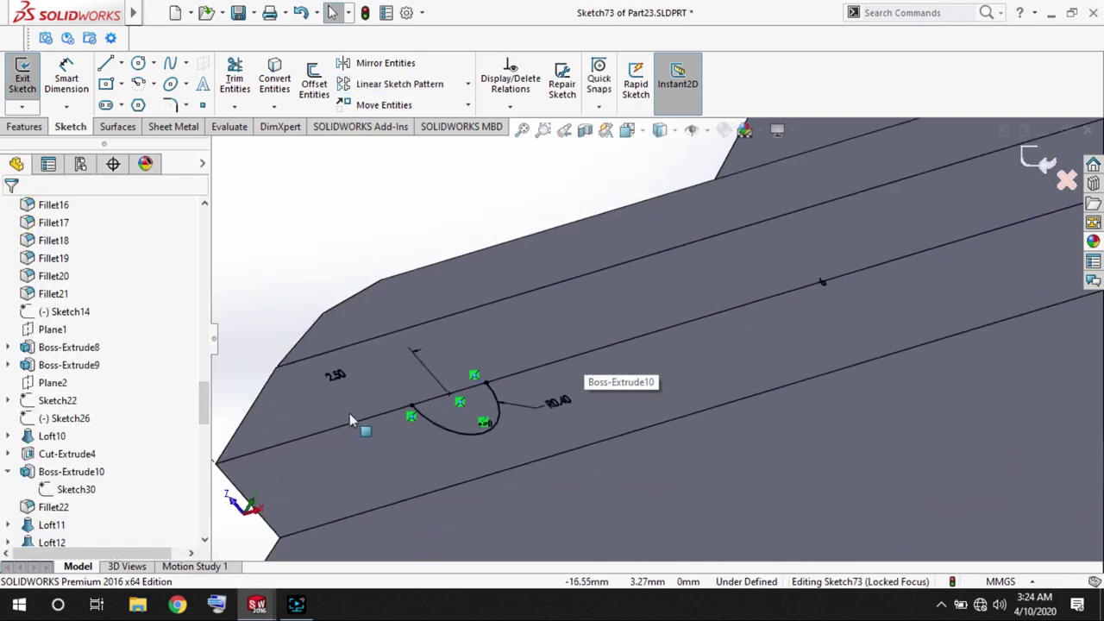
Draw a line along the rail through the arcs and trim away the unwanted segments.
{"action": "key", "text": "l"}
{"action": "middle_click_drag", "start_coordinate": [780, 354], "coordinate": [624, 320]}
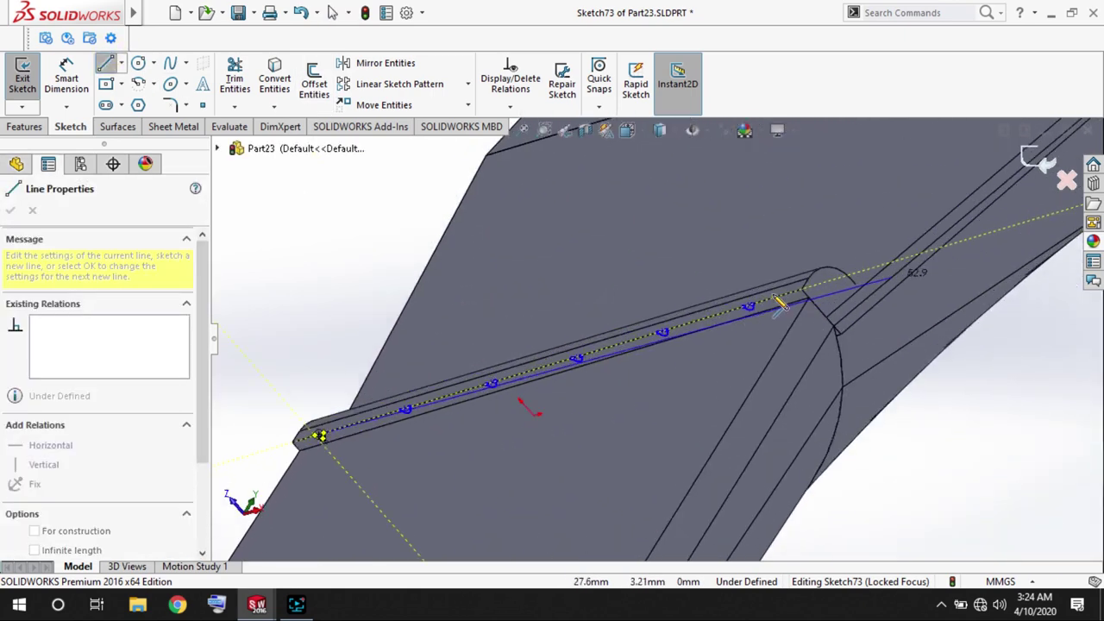
{"action": "left_click", "coordinate": [624, 319]}
{"action": "scroll", "coordinate": [625, 319], "scroll_direction": "up", "scroll_amount": 3}
{"action": "left_click", "coordinate": [235, 77]}
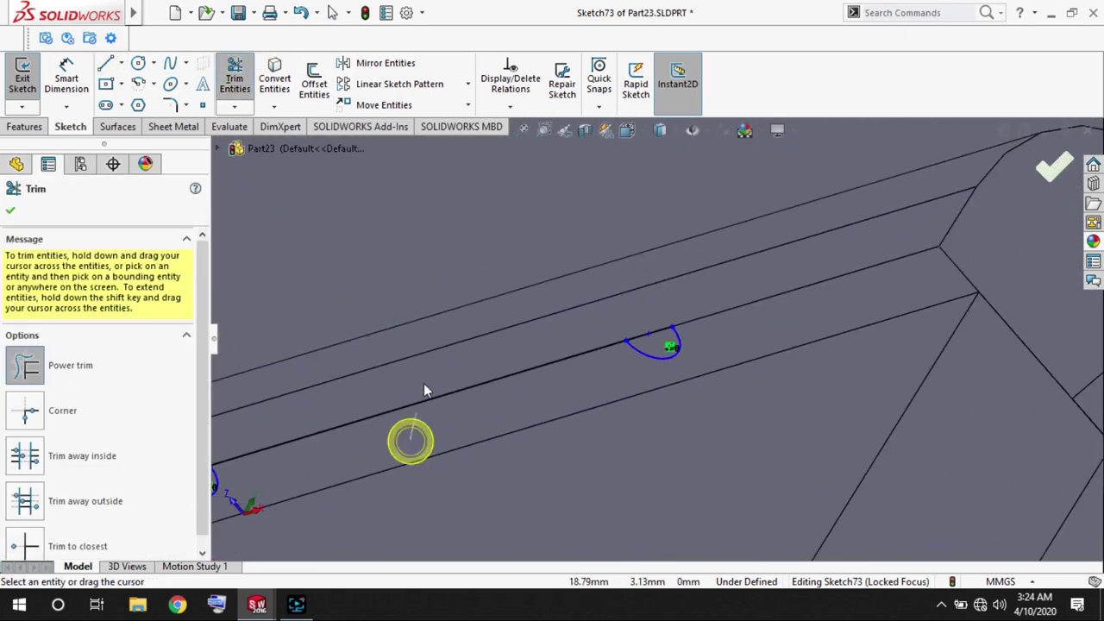
{"action": "scroll", "coordinate": [424, 383], "scroll_direction": "up", "scroll_amount": 3}
{"action": "scroll", "coordinate": [402, 426], "scroll_direction": "up", "scroll_amount": 3}
{"action": "middle_click_drag", "start_coordinate": [402, 426], "coordinate": [656, 328]}
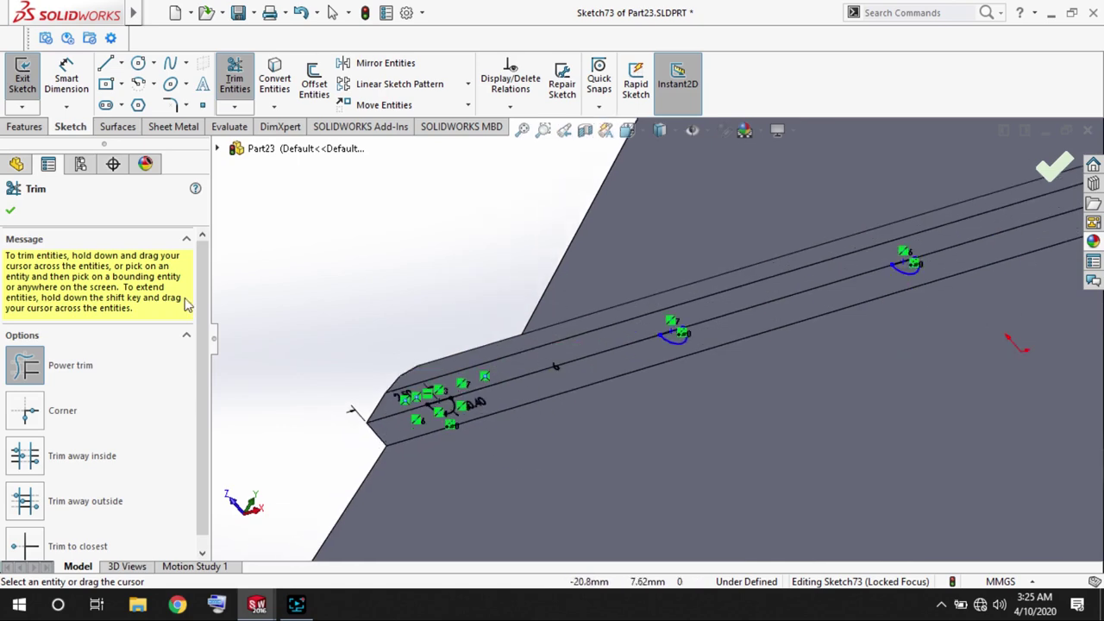
{"action": "left_click", "coordinate": [1052, 166]}
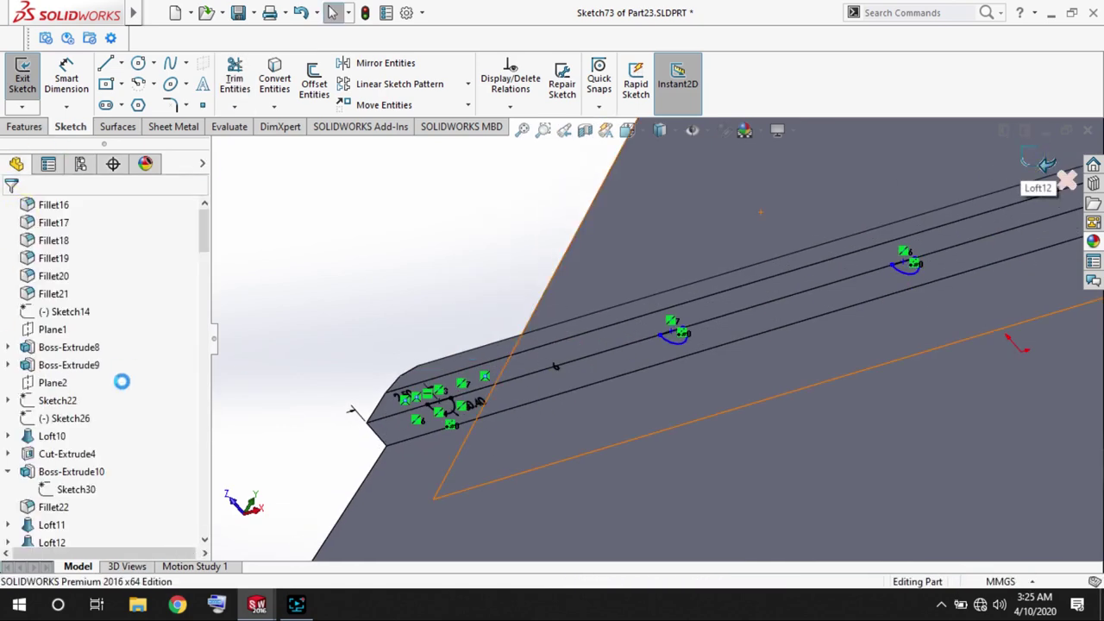
Cut the six arcs 3.50 mm deep into the rail as a blind Extruded Cut.
{"action": "left_click", "coordinate": [240, 82]}
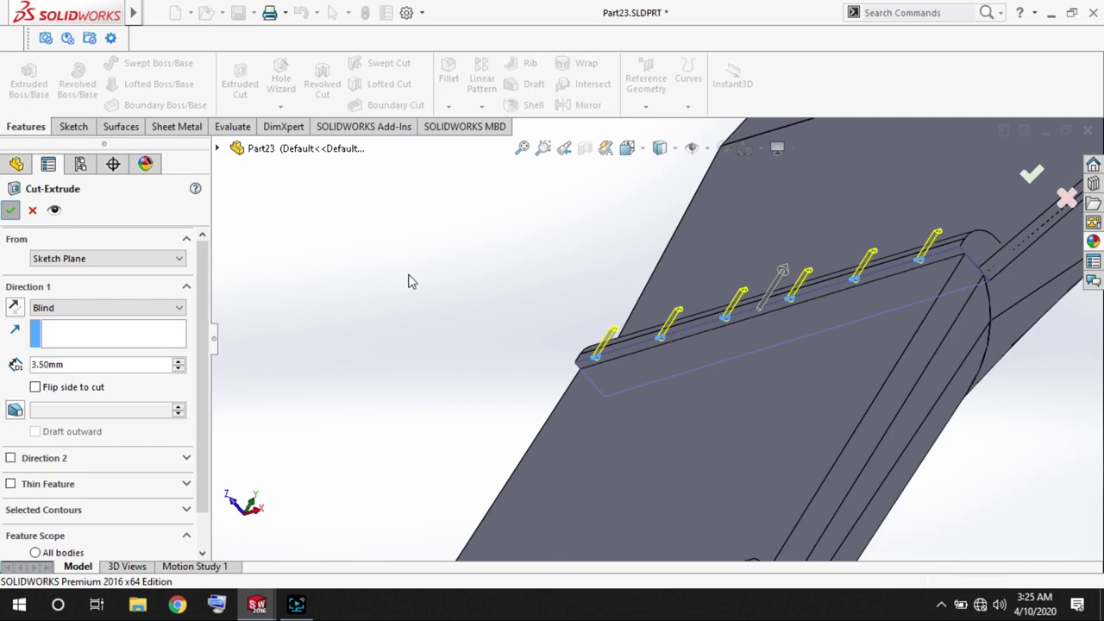
{"action": "key", "text": "Return"}
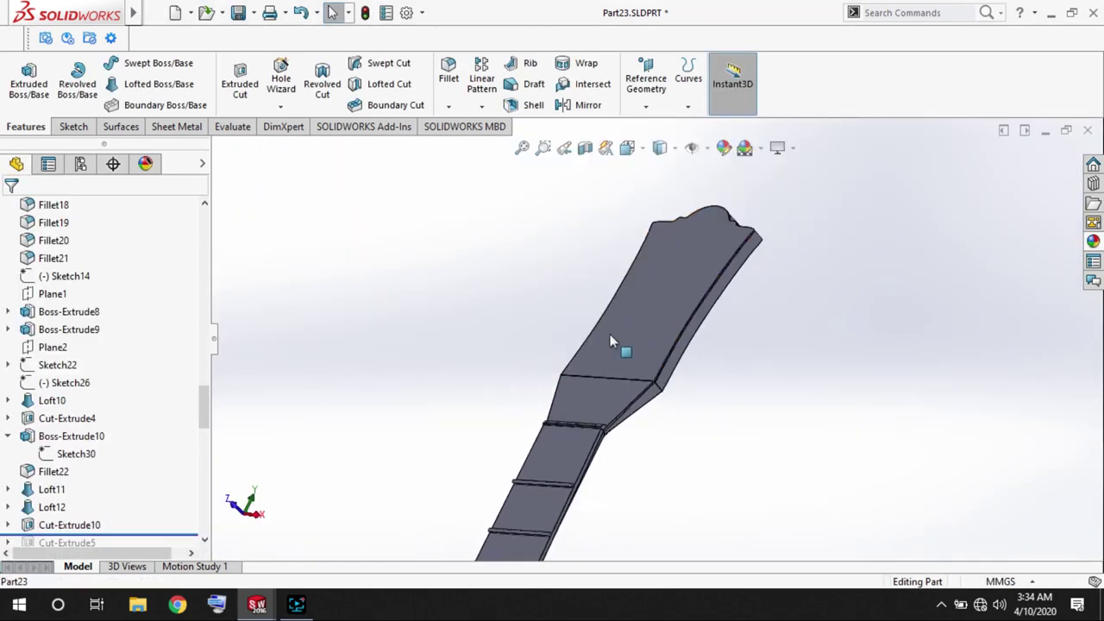
Sketch a 12 mm circle around a tuner post on the headstock face, viewed head-on.
{"action": "left_click", "coordinate": [653, 315]}
{"action": "left_click", "coordinate": [71, 125]}
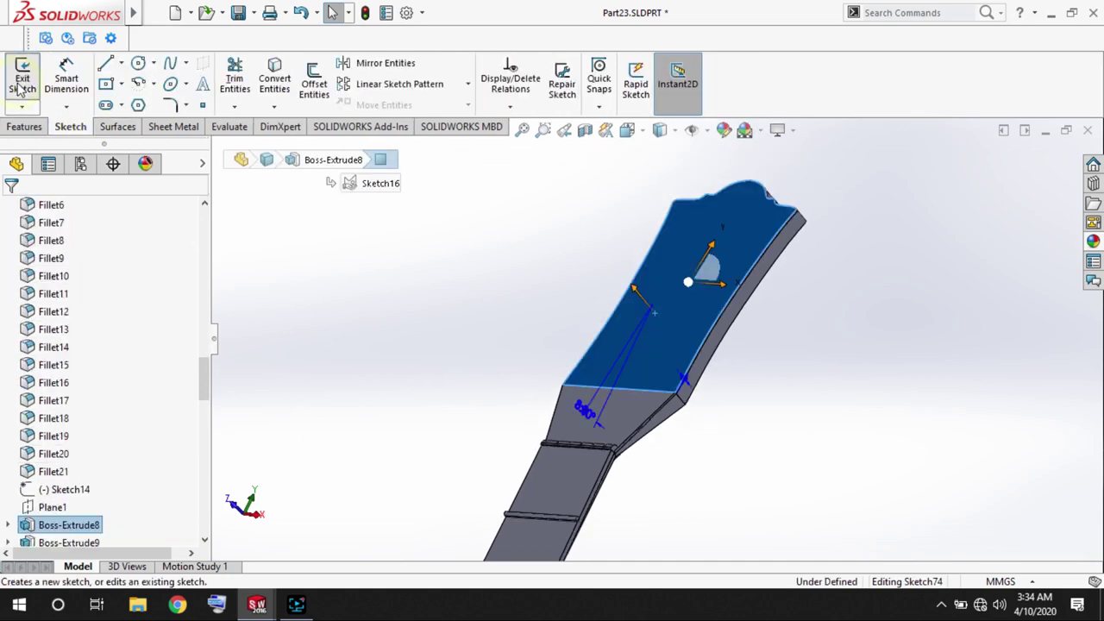
{"action": "left_click", "coordinate": [22, 86]}
{"action": "left_click", "coordinate": [360, 311]}
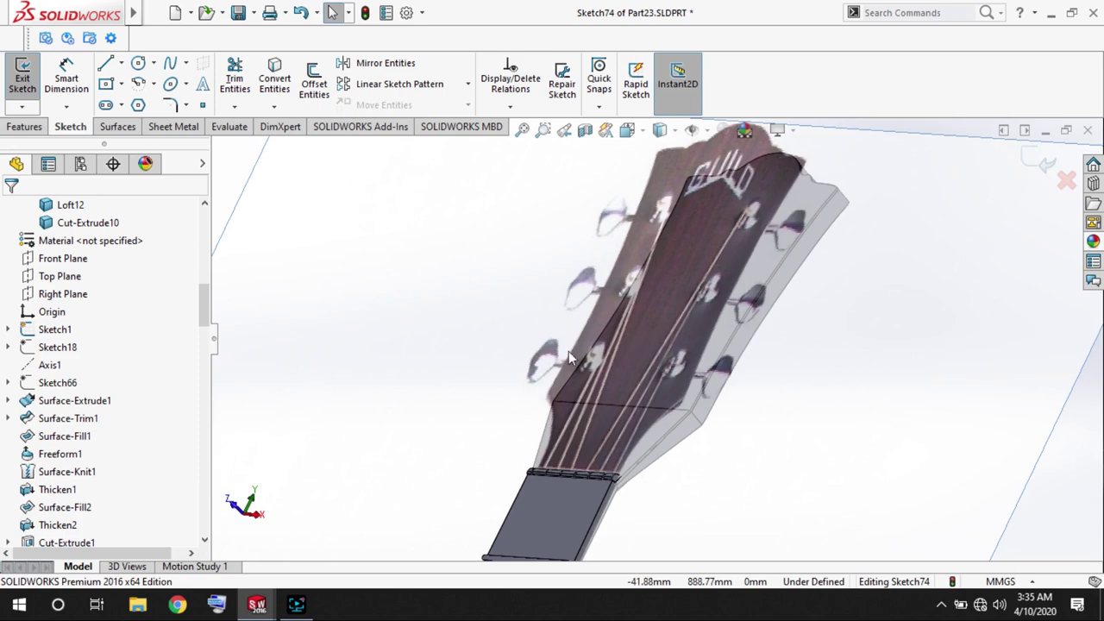
{"action": "key", "text": "ctrl+1"}
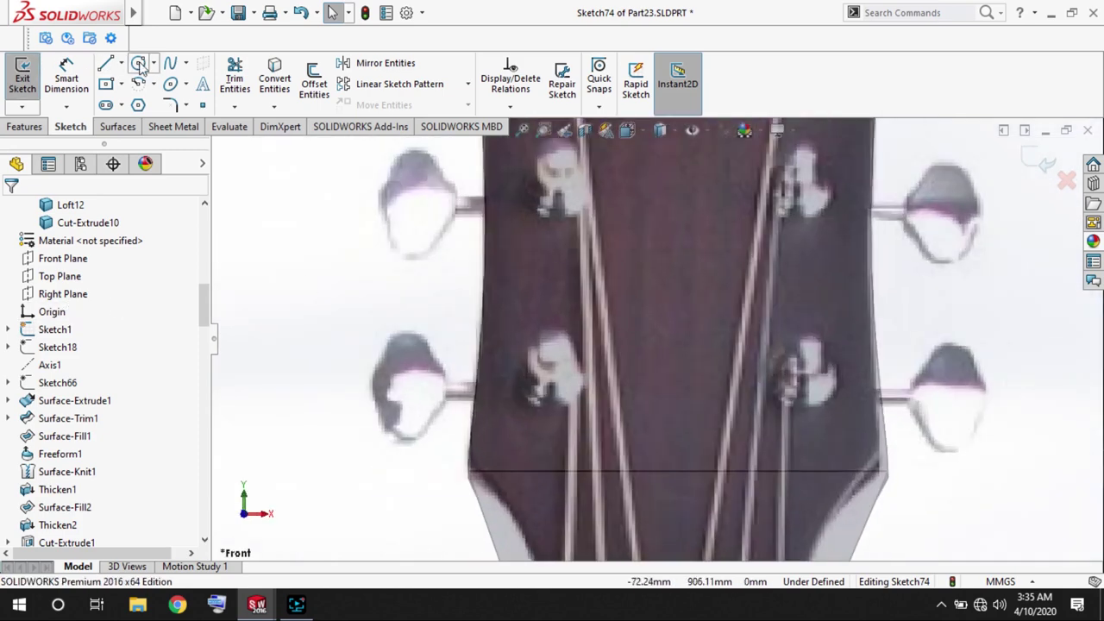
{"action": "left_click", "coordinate": [138, 64]}
{"action": "scroll", "coordinate": [556, 369], "scroll_direction": "down", "scroll_amount": 3}
{"action": "left_click", "coordinate": [570, 370]}
{"action": "left_click", "coordinate": [616, 403]}
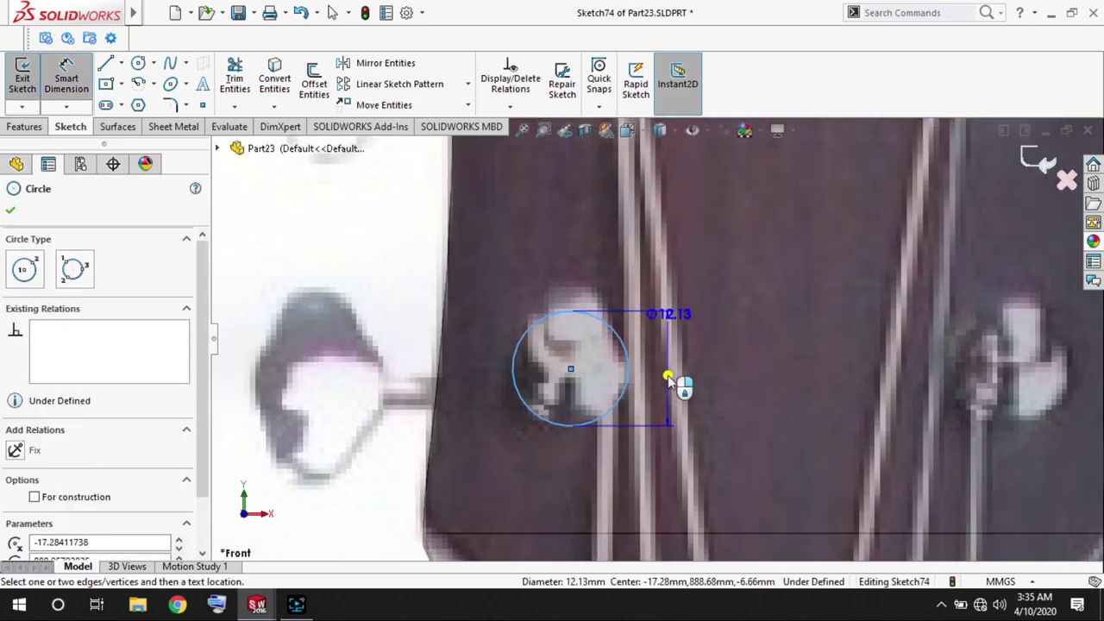
{"action": "left_click", "coordinate": [671, 380]}
{"action": "key", "text": "Return"}
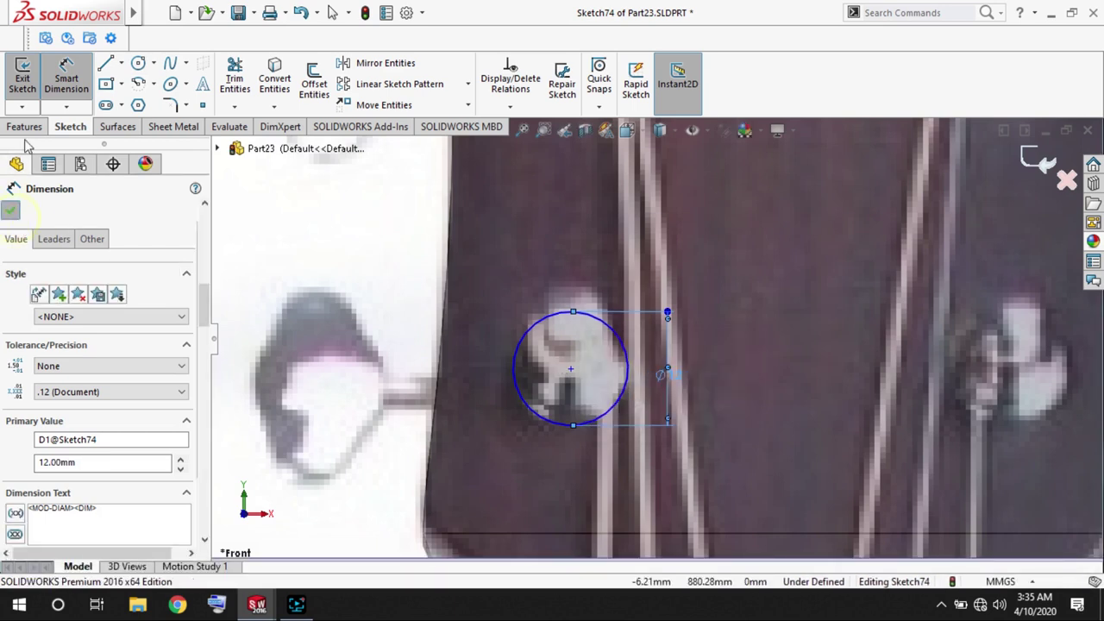
Extrude the 12 mm circle 1.00 mm into a boss.
{"action": "left_click", "coordinate": [24, 126]}
{"action": "left_click", "coordinate": [28, 77]}
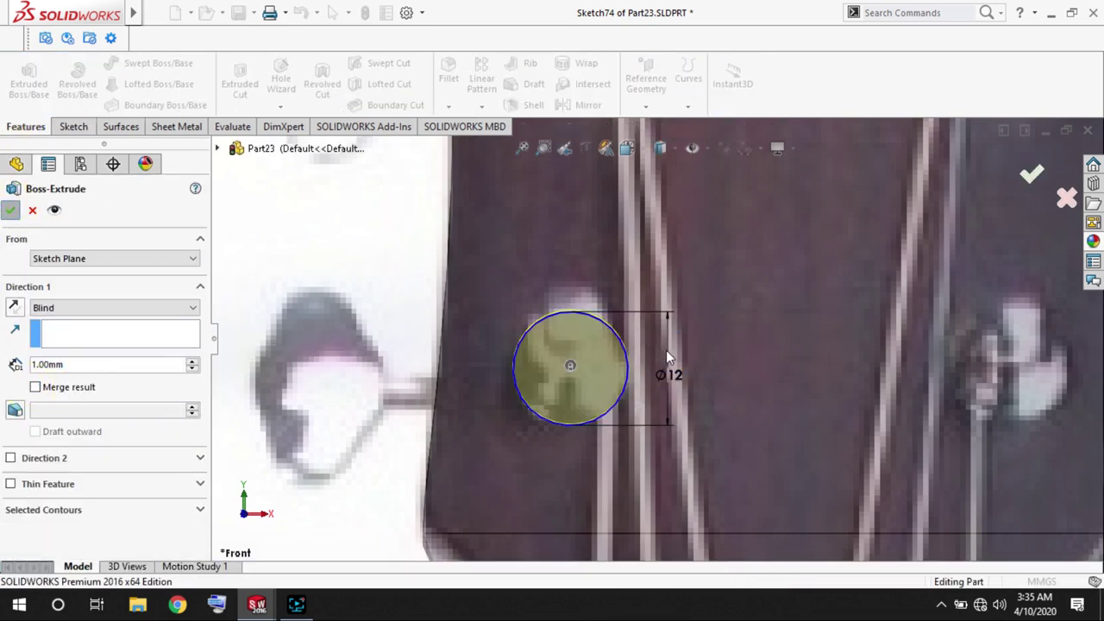
{"action": "key", "text": "Escape"}
{"action": "scroll", "coordinate": [666, 351], "scroll_direction": "up", "scroll_amount": 3}
{"action": "scroll", "coordinate": [591, 367], "scroll_direction": "up", "scroll_amount": 5}
{"action": "scroll", "coordinate": [517, 336], "scroll_direction": "up", "scroll_amount": 3}
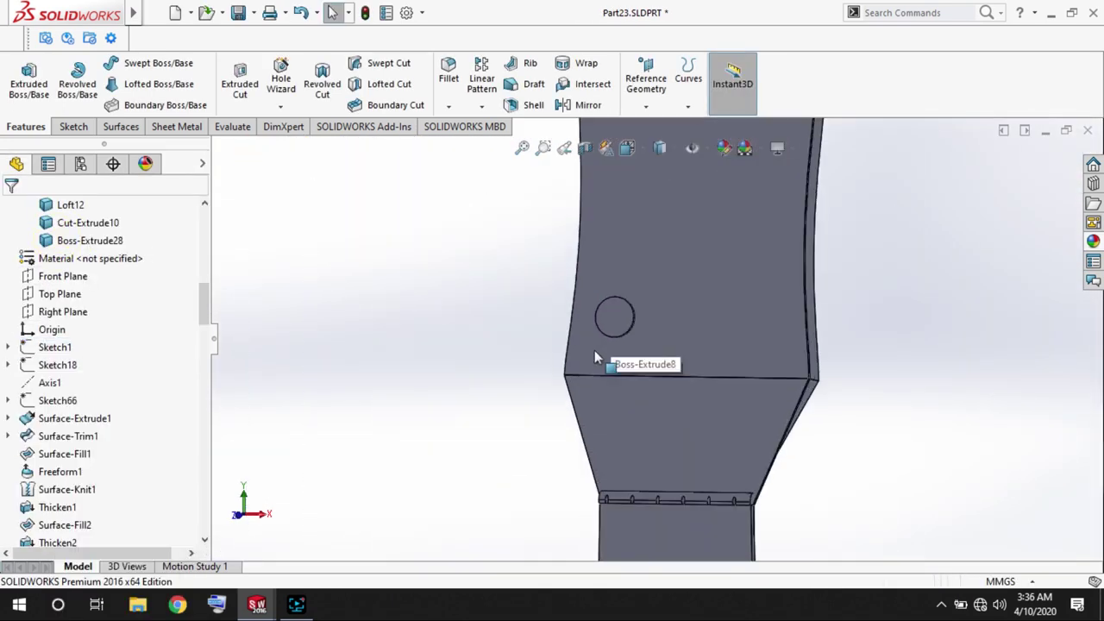
Sketch a concentric circle on the boss and dimension it to 8.29 mm diameter.
{"action": "scroll", "coordinate": [561, 212], "scroll_direction": "up", "scroll_amount": 5}
{"action": "scroll", "coordinate": [634, 259], "scroll_direction": "down", "scroll_amount": 5}
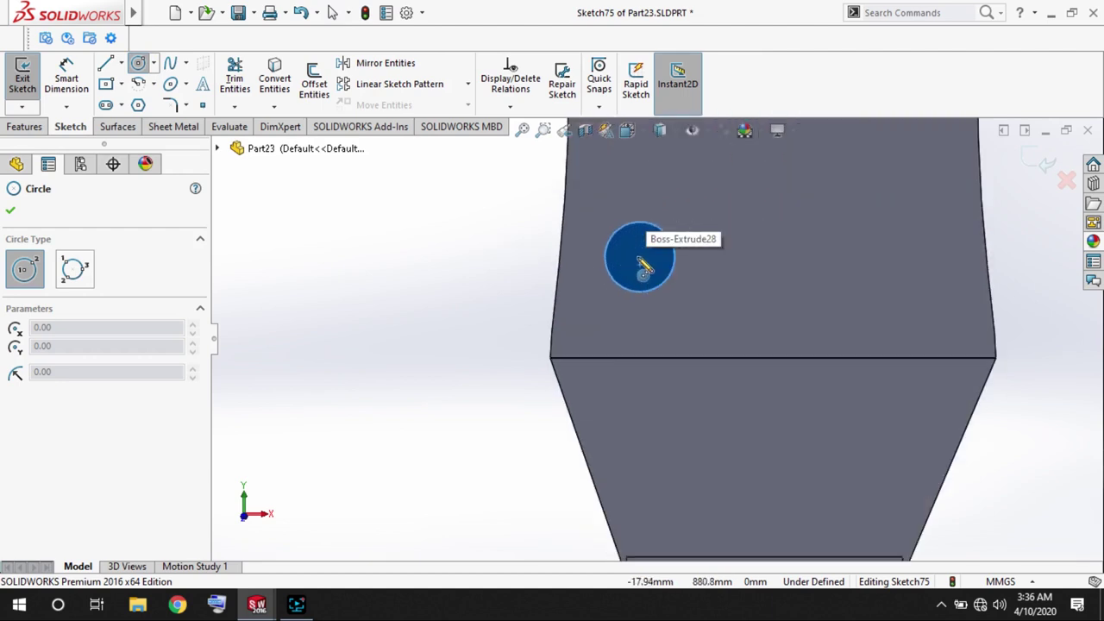
{"action": "scroll", "coordinate": [665, 290], "scroll_direction": "down", "scroll_amount": 3}
{"action": "left_click", "coordinate": [662, 344]}
{"action": "left_click", "coordinate": [695, 372]}
{"action": "left_click", "coordinate": [622, 353]}
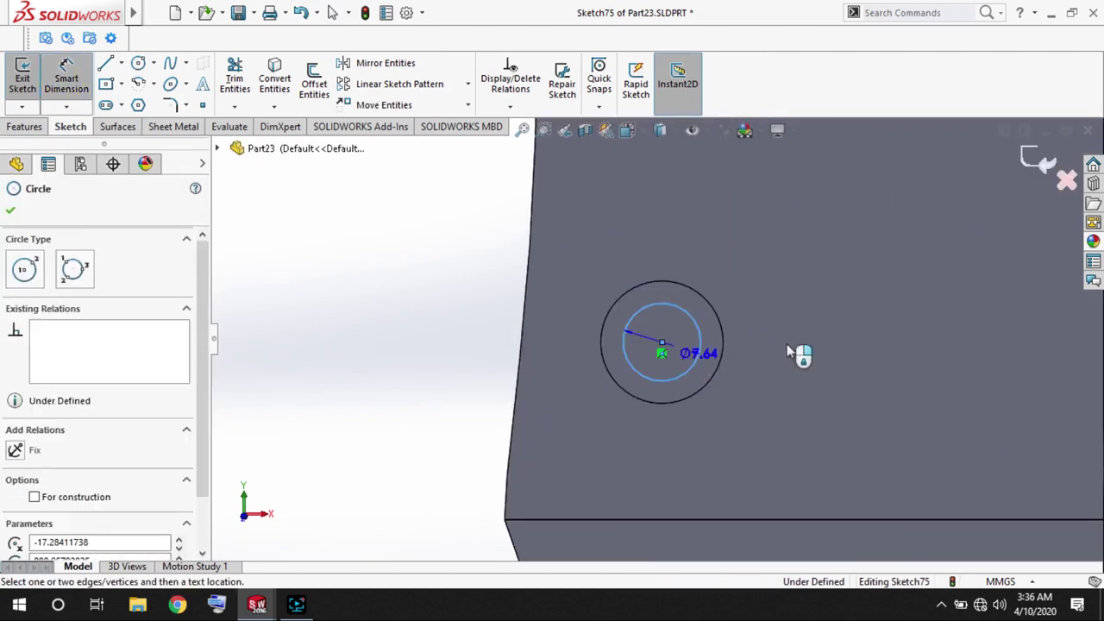
{"action": "left_click", "coordinate": [799, 353]}
{"action": "type", "text": "8.29"}
{"action": "key", "text": "Return"}
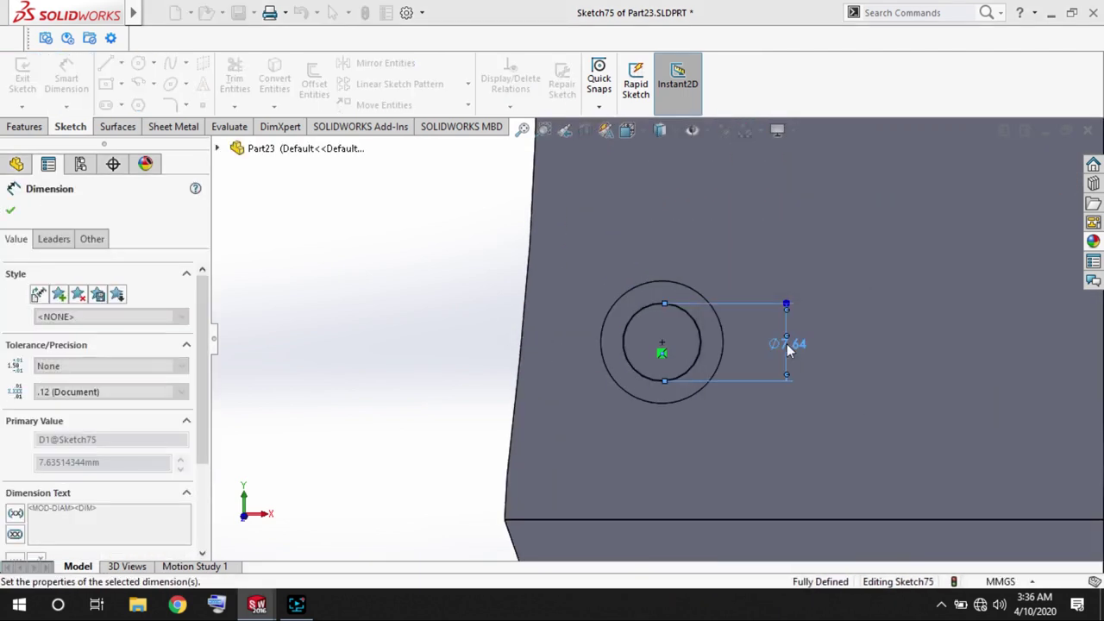
{"action": "key", "text": "Escape"}
Extrude the 8.29 mm circle 1.5 mm, then reopen the 12 mm boss's extrude settings.
{"action": "left_click", "coordinate": [14, 127]}
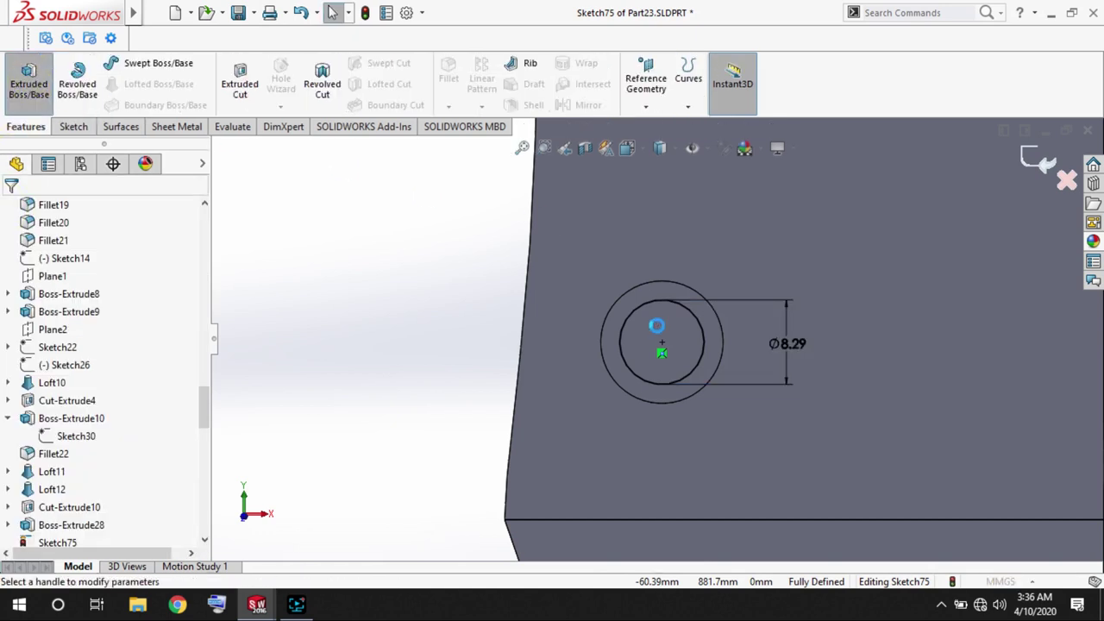
{"action": "type", "text": "1.5"}
{"action": "key", "text": "Return"}
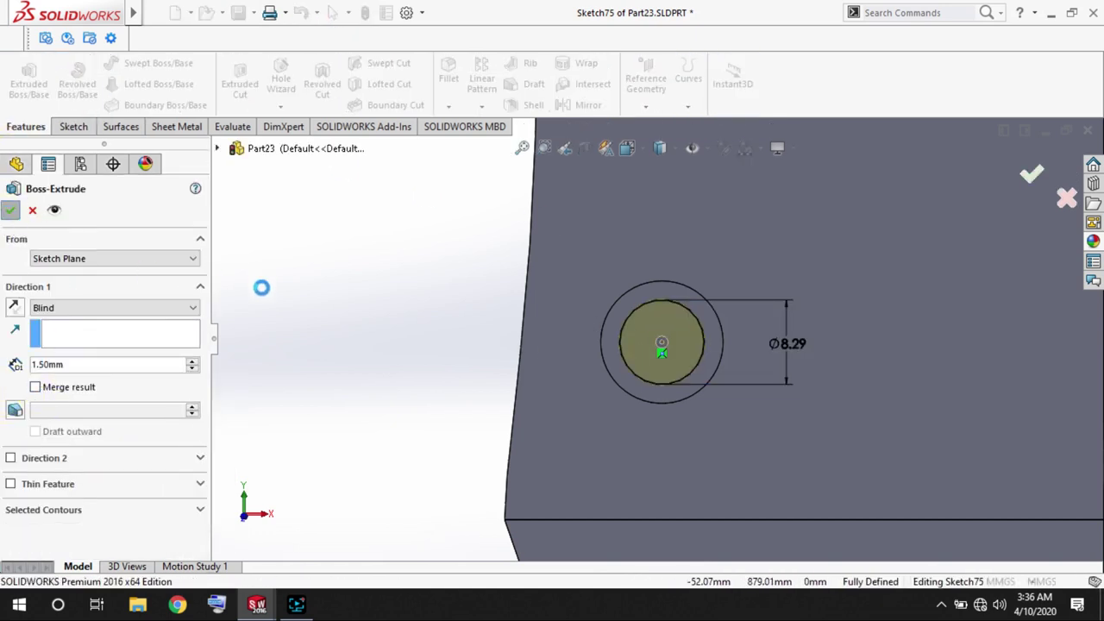
{"action": "left_click", "coordinate": [10, 209]}
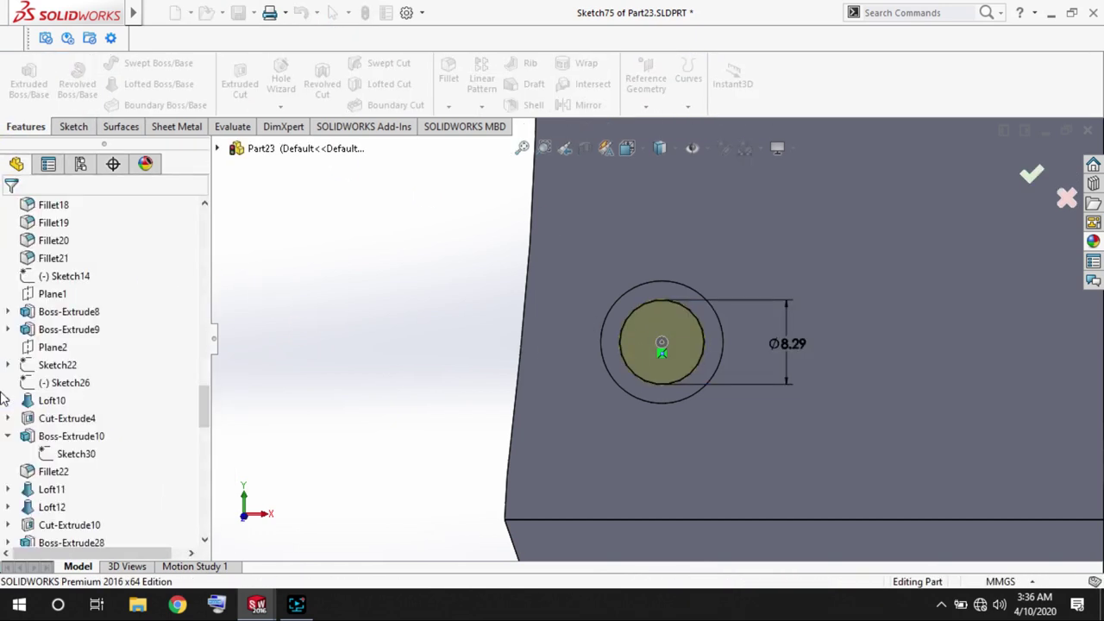
{"action": "left_click", "coordinate": [70, 490]}
{"action": "left_click", "coordinate": [84, 447]}
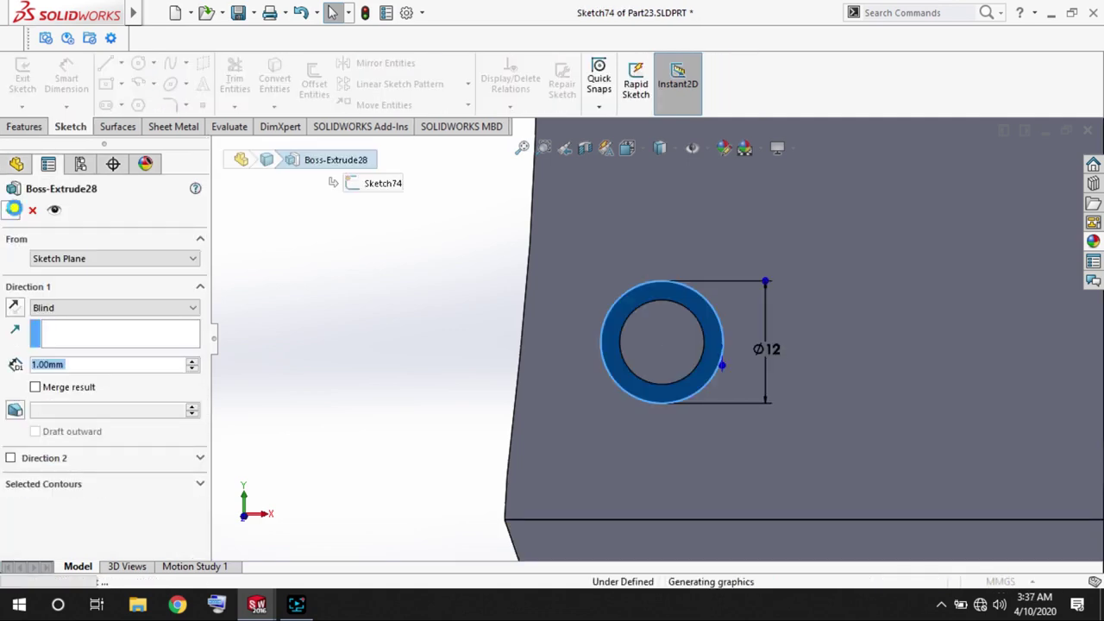
Round the larger boss's outer ring edge with a 1 mm fillet.
{"action": "key", "text": "Return"}
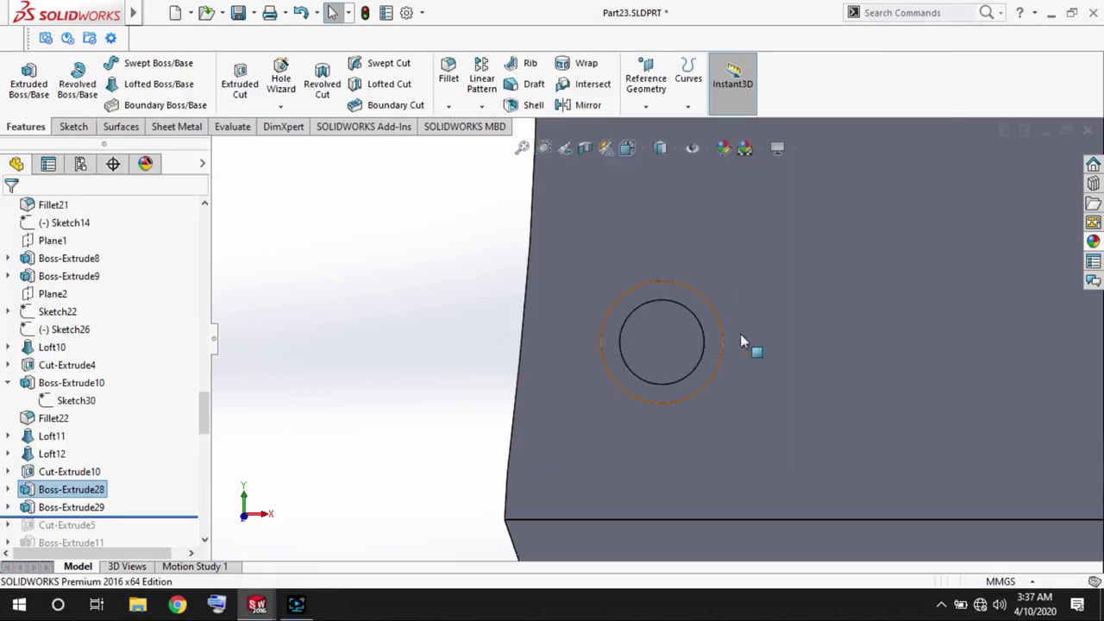
{"action": "middle_click_drag", "start_coordinate": [754, 347], "coordinate": [682, 345]}
{"action": "scroll", "coordinate": [683, 345], "scroll_direction": "down", "scroll_amount": 3}
{"action": "left_click", "coordinate": [682, 345]}
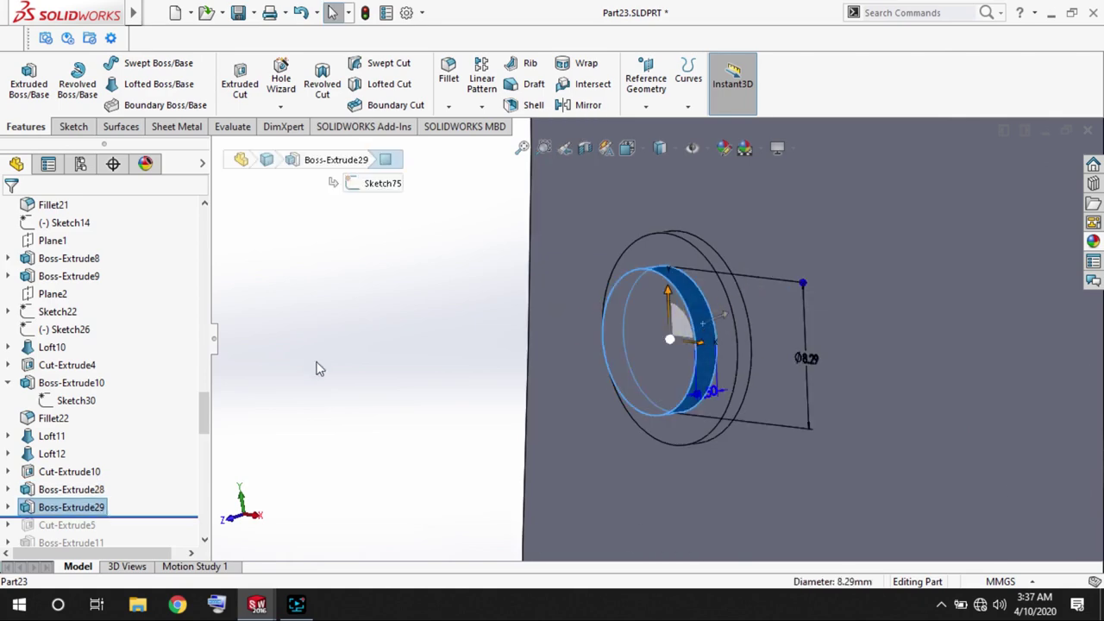
{"action": "key", "text": "Escape"}
{"action": "scroll", "coordinate": [803, 315], "scroll_direction": "down", "scroll_amount": 2}
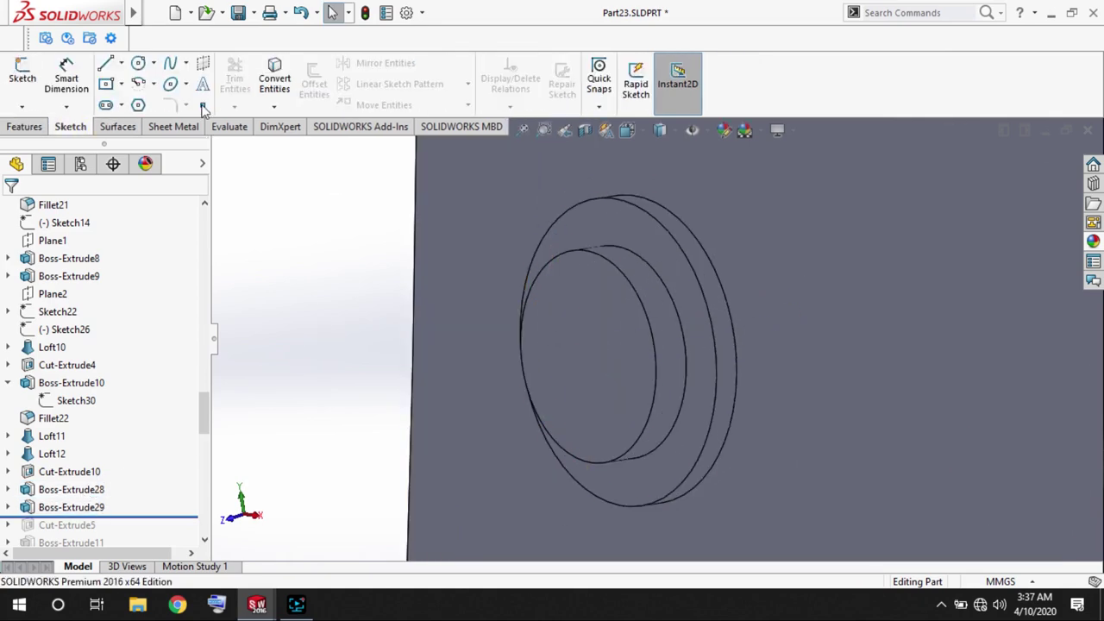
{"action": "left_click", "coordinate": [449, 78]}
{"action": "left_click", "coordinate": [707, 309]}
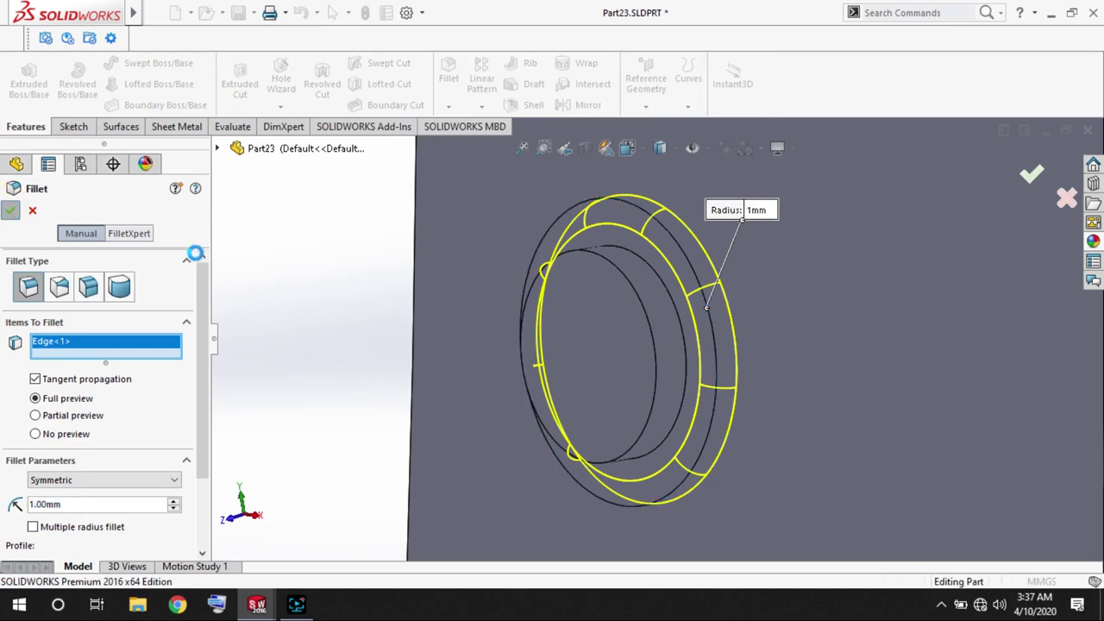
{"action": "key", "text": "Return"}
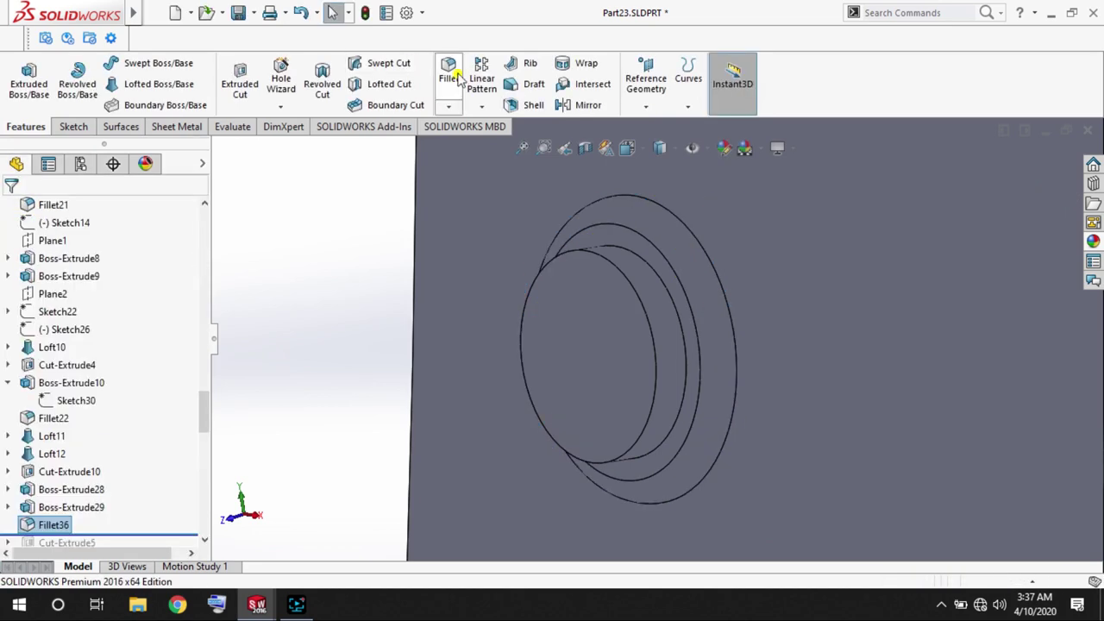
Start a second 0.5 mm fillet, reselecting only the small boss edge.
{"action": "left_click", "coordinate": [453, 77]}
{"action": "left_click", "coordinate": [679, 319]}
{"action": "left_click", "coordinate": [74, 517]}
{"action": "type", "text": "5"}
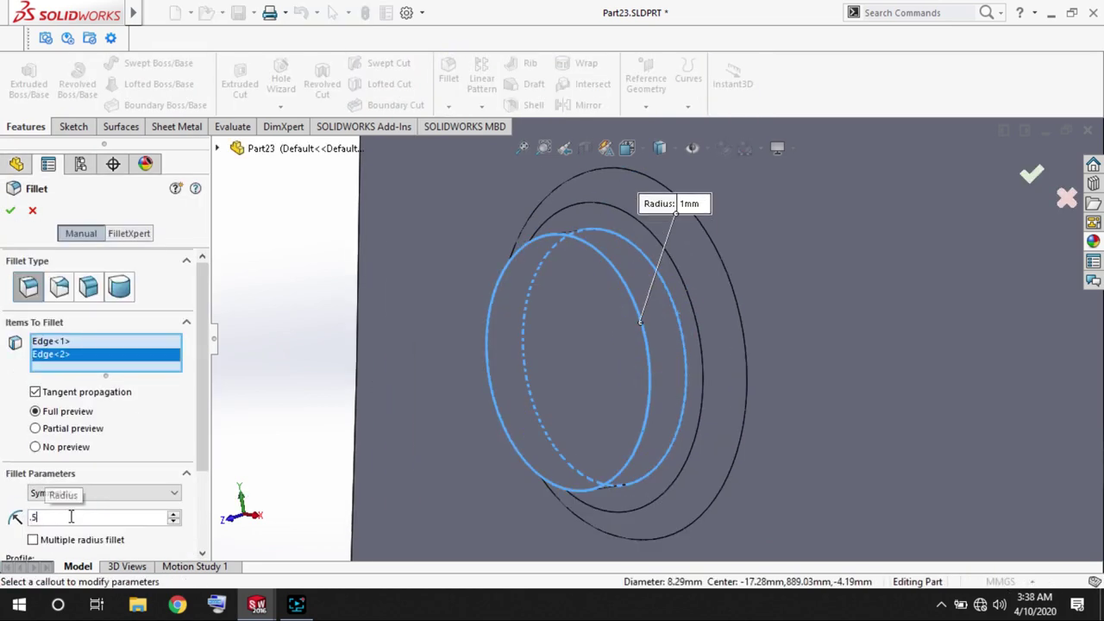
{"action": "key", "text": "Return"}
{"action": "right_click", "coordinate": [163, 355]}
{"action": "left_click", "coordinate": [222, 370]}
{"action": "scroll", "coordinate": [645, 345], "scroll_direction": "down", "scroll_amount": 2}
{"action": "left_click", "coordinate": [703, 349]}
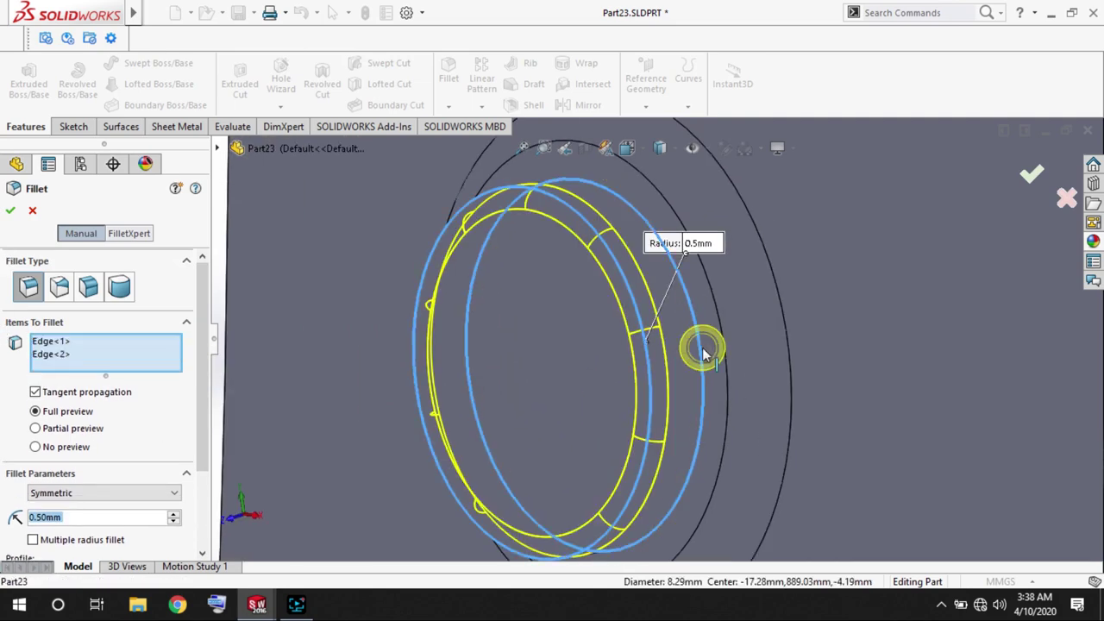
{"action": "left_click", "coordinate": [701, 350]}
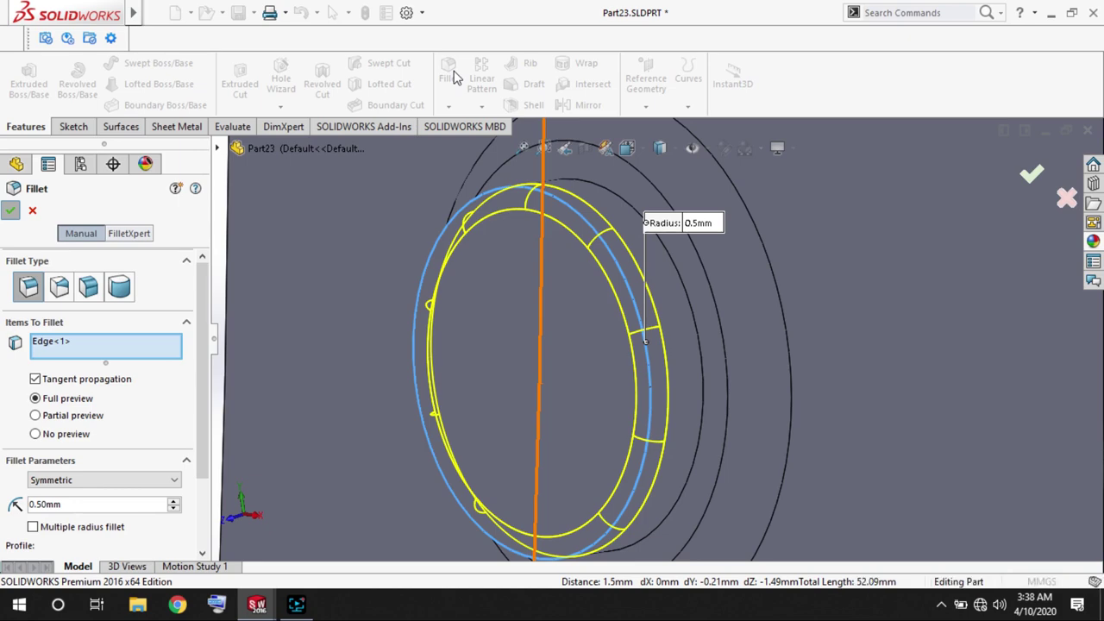
Restore the fillet radius to 0.50 mm after dismissing the global variable prompt.
{"action": "middle_click_drag", "start_coordinate": [455, 78], "coordinate": [683, 291]}
{"action": "type", "text": "=p"}
{"action": "key", "text": "Return"}
{"action": "key", "text": "Escape"}
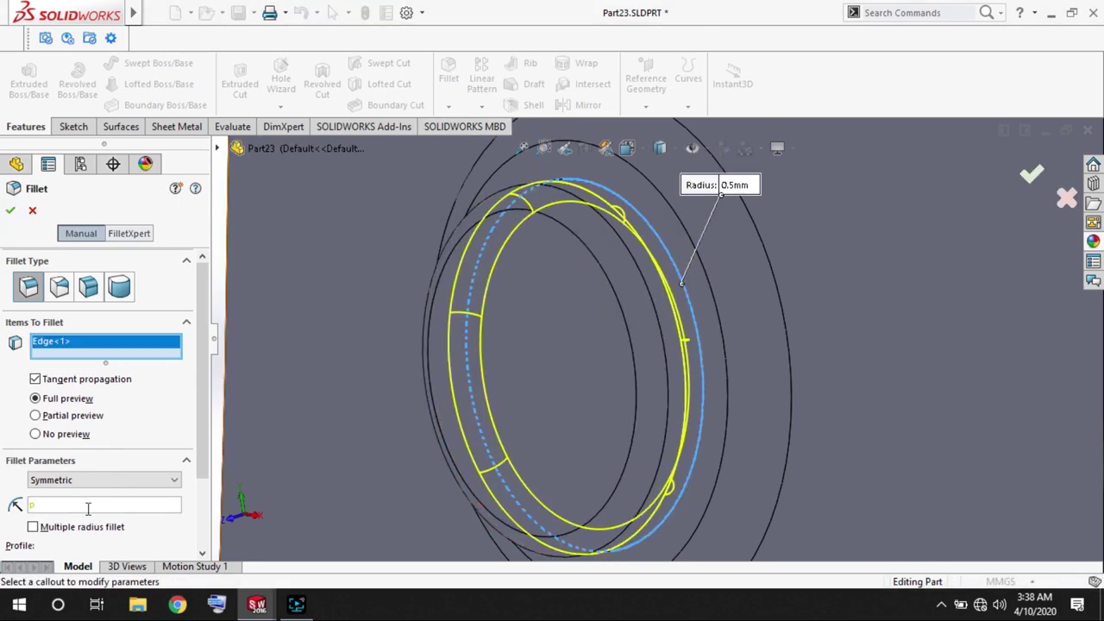
{"action": "left_click", "coordinate": [84, 508]}
{"action": "left_click", "coordinate": [52, 520]}
Reselect the small boss's rim edge after toggling face selections.
{"action": "middle_click_drag", "start_coordinate": [483, 362], "coordinate": [655, 343]}
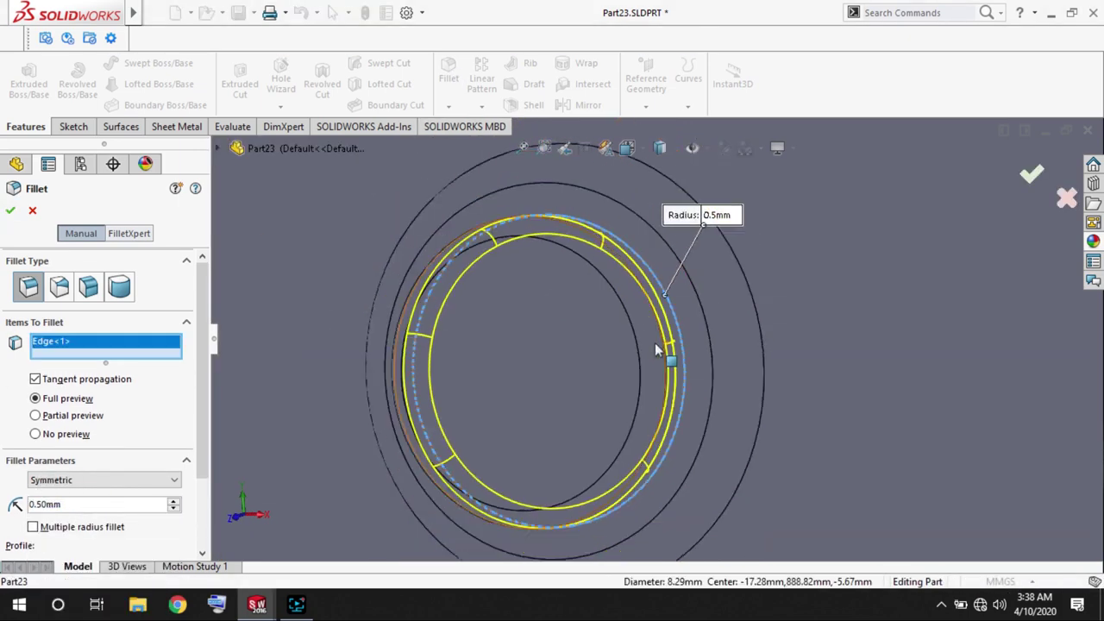
{"action": "left_click", "coordinate": [655, 343]}
{"action": "left_click", "coordinate": [672, 316]}
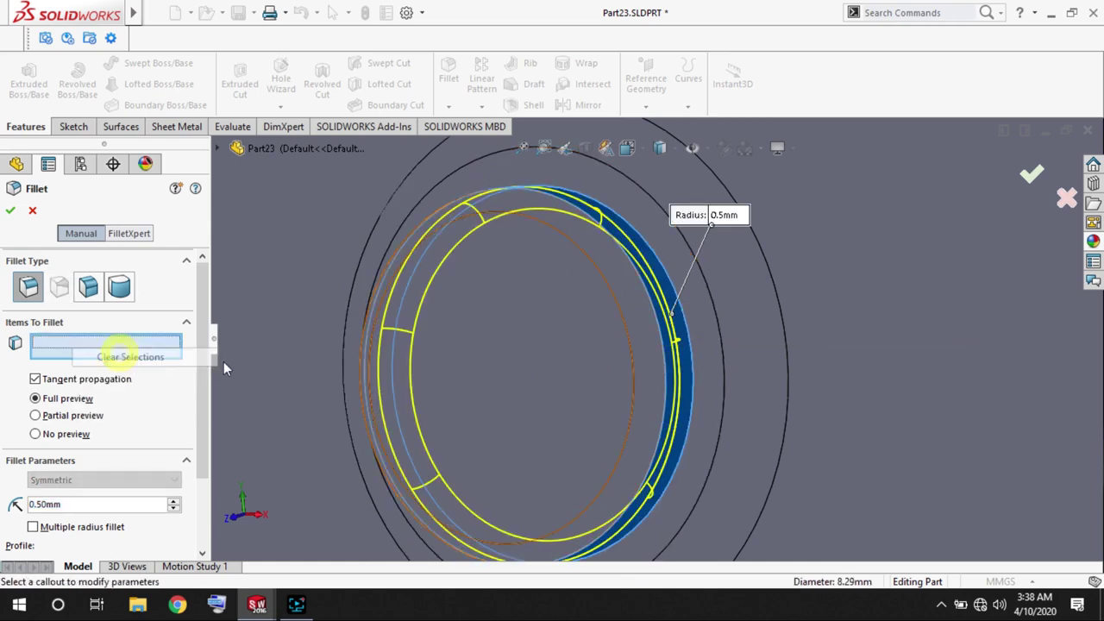
{"action": "left_click", "coordinate": [712, 362]}
{"action": "left_click", "coordinate": [710, 355]}
{"action": "left_click", "coordinate": [694, 357]}
{"action": "left_click", "coordinate": [692, 357]}
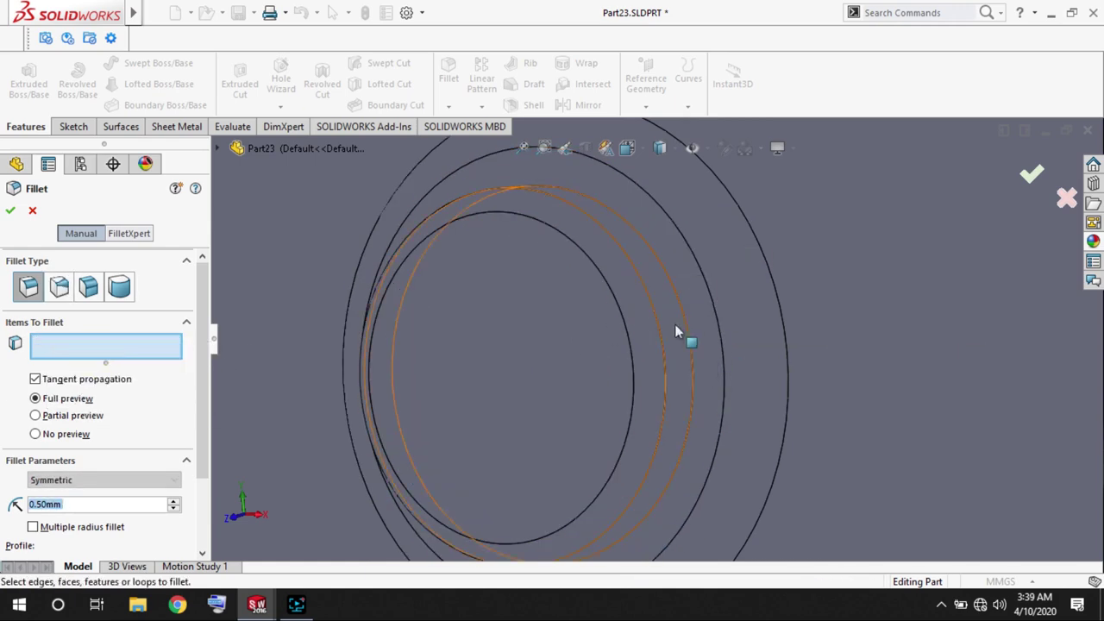
{"action": "left_click", "coordinate": [687, 336]}
Try a face fillet between the boss face and its outer face, then abandon it.
{"action": "left_click", "coordinate": [87, 287]}
{"action": "left_click", "coordinate": [671, 363]}
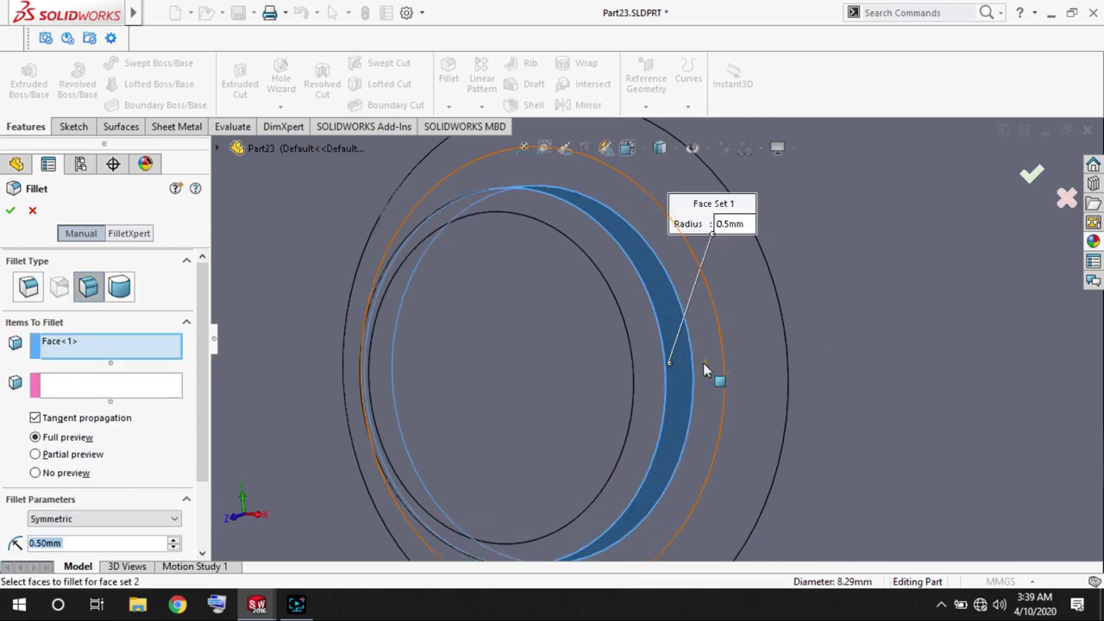
{"action": "left_click", "coordinate": [87, 386]}
{"action": "left_click", "coordinate": [715, 406]}
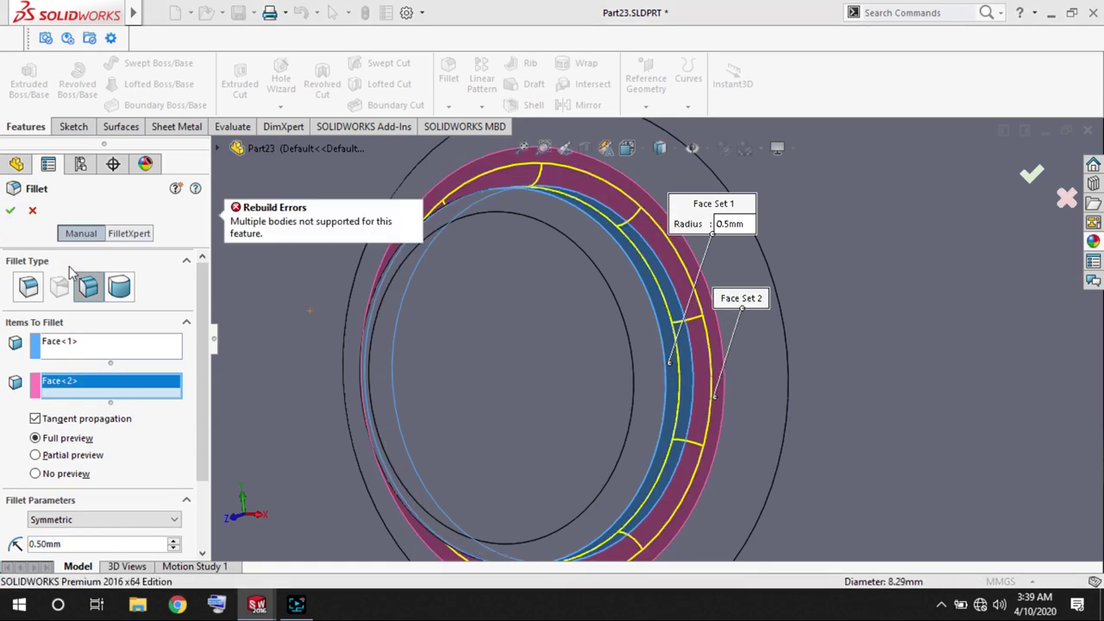
{"action": "left_click", "coordinate": [34, 419]}
{"action": "scroll", "coordinate": [3, 412], "scroll_direction": "down", "scroll_amount": 2}
{"action": "scroll", "coordinate": [3, 412], "scroll_direction": "up", "scroll_amount": 2}
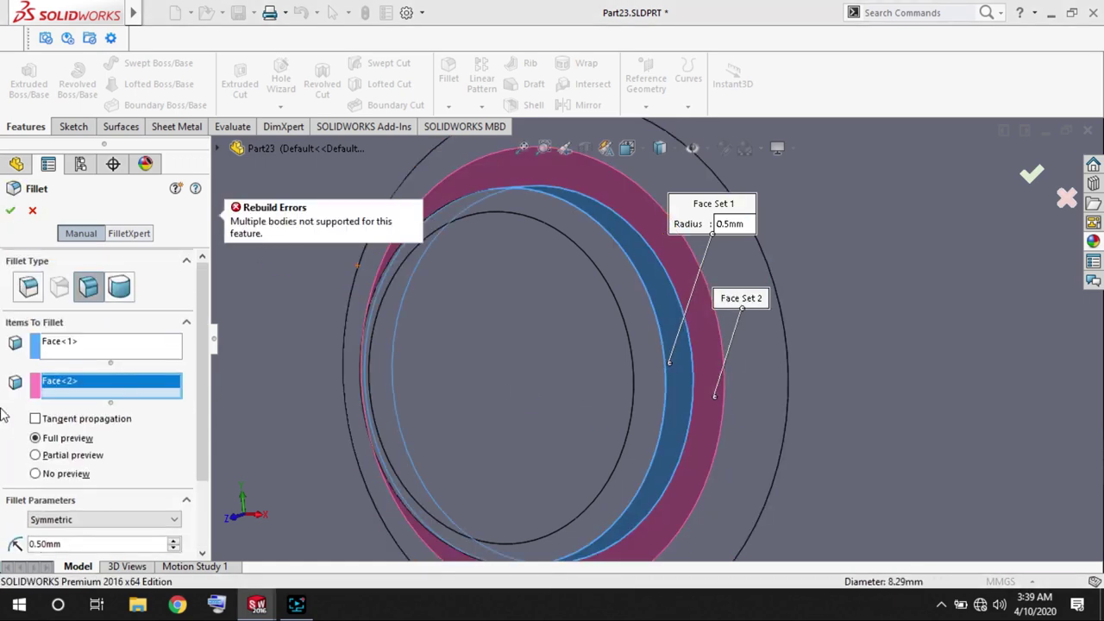
{"action": "key", "text": "Escape"}
Apply a constant-size 0.5 mm fillet to the small boss's rim edge.
{"action": "scroll", "coordinate": [673, 375], "scroll_direction": "down", "scroll_amount": 5}
{"action": "scroll", "coordinate": [711, 229], "scroll_direction": "down", "scroll_amount": 3}
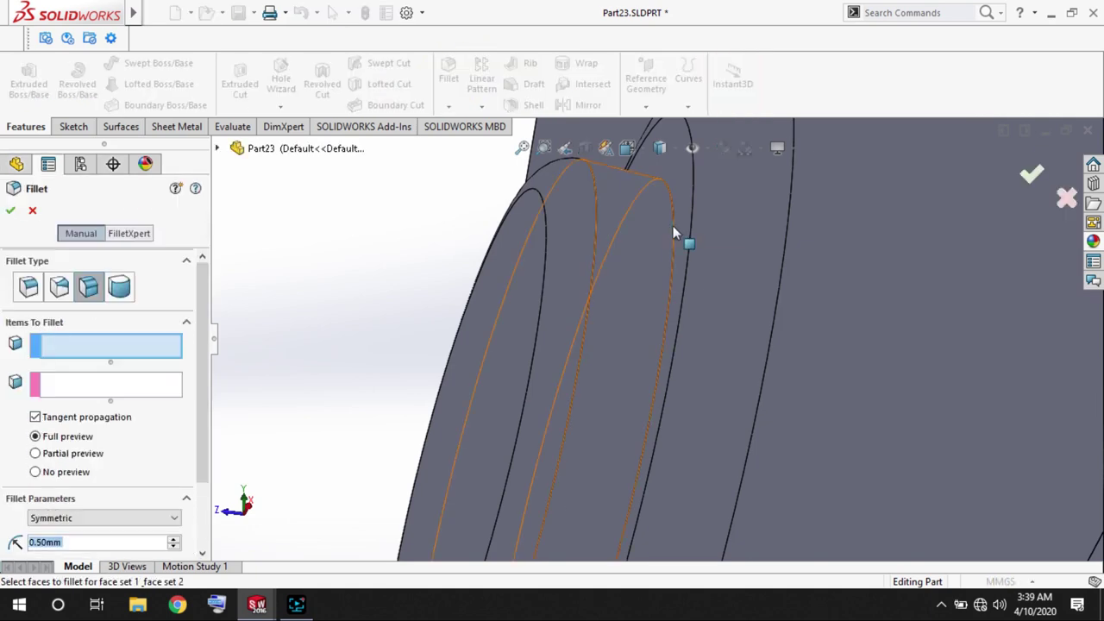
{"action": "left_click", "coordinate": [675, 256]}
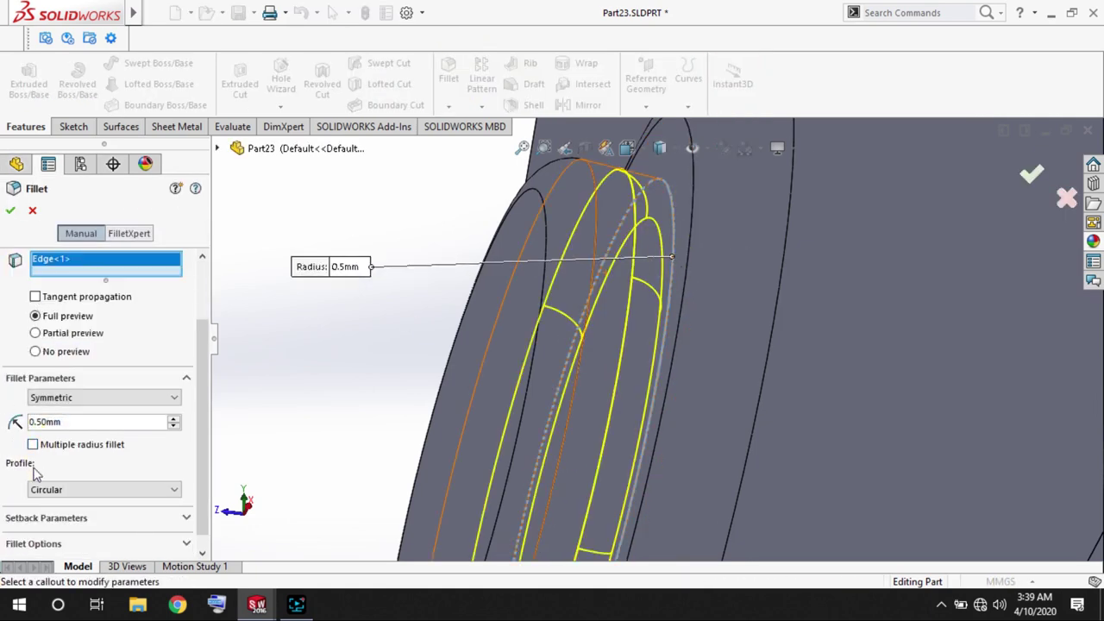
{"action": "scroll", "coordinate": [35, 472], "scroll_direction": "up", "scroll_amount": 3}
{"action": "left_click", "coordinate": [59, 286]}
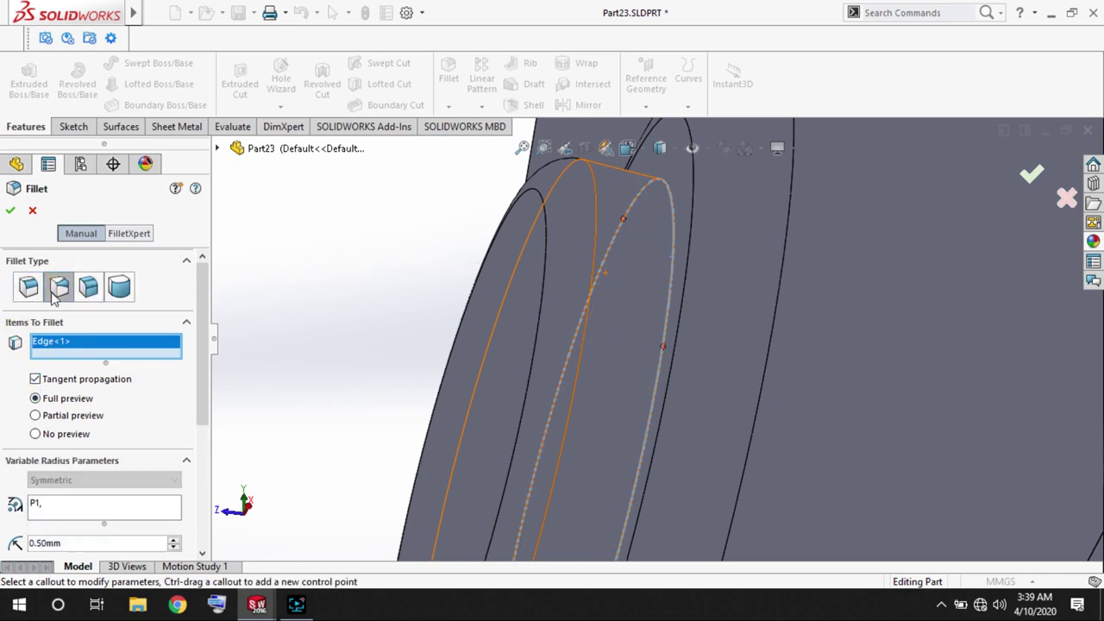
{"action": "left_click", "coordinate": [29, 287]}
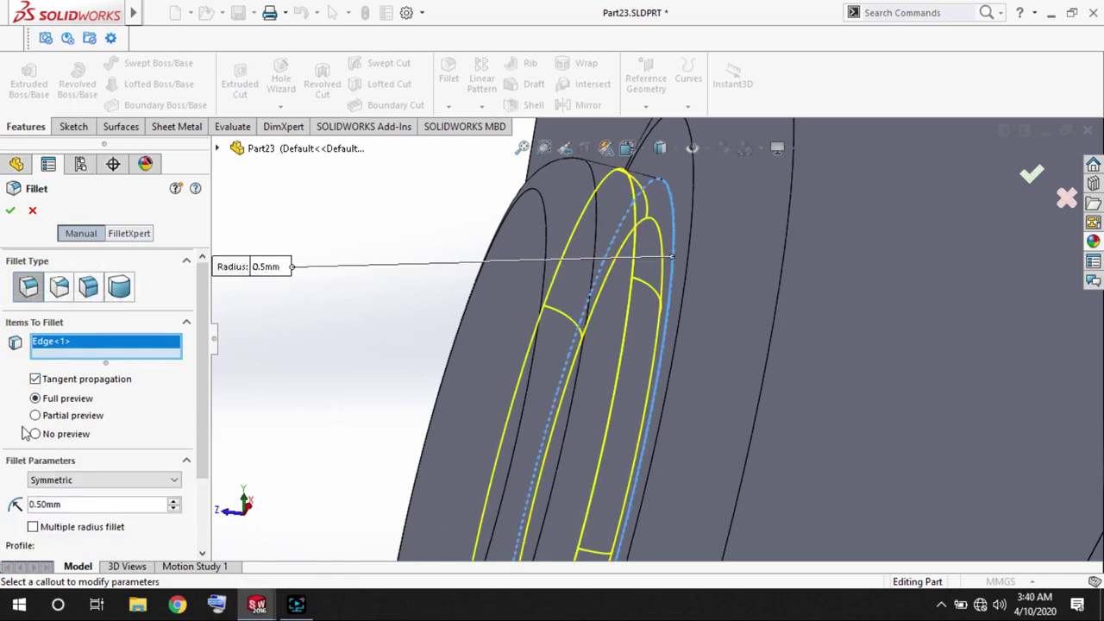
{"action": "left_click", "coordinate": [10, 209]}
{"action": "middle_click_drag", "start_coordinate": [566, 349], "coordinate": [403, 295]}
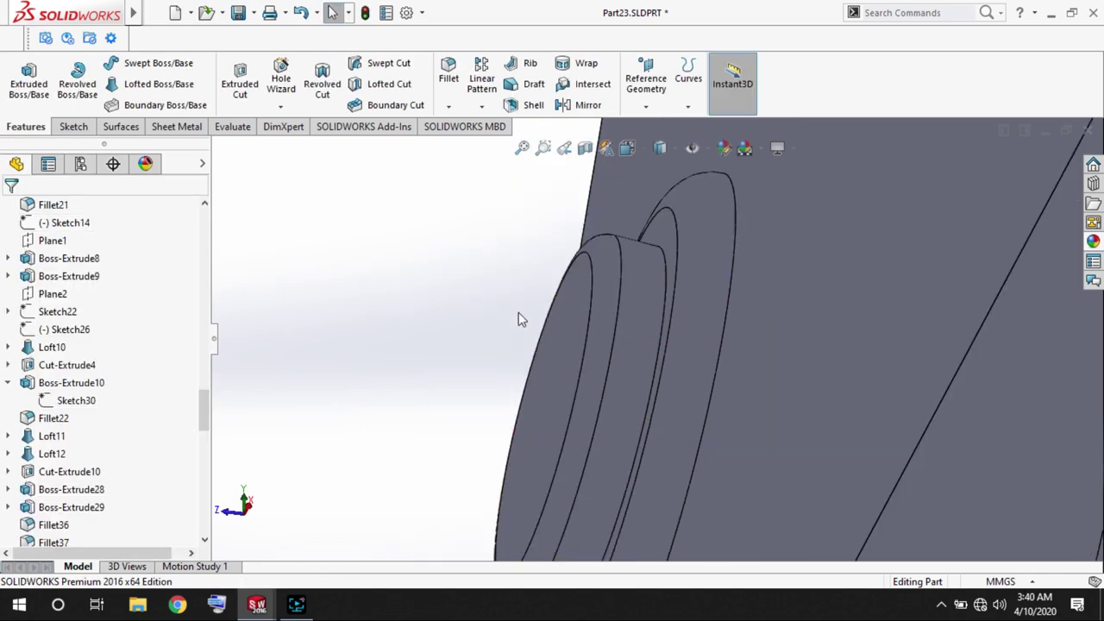
{"action": "middle_click_drag", "start_coordinate": [519, 320], "coordinate": [616, 365]}
Sketch a 5 mm diameter circle centred on the boss top face.
{"action": "left_click", "coordinate": [616, 365]}
{"action": "left_click", "coordinate": [138, 63]}
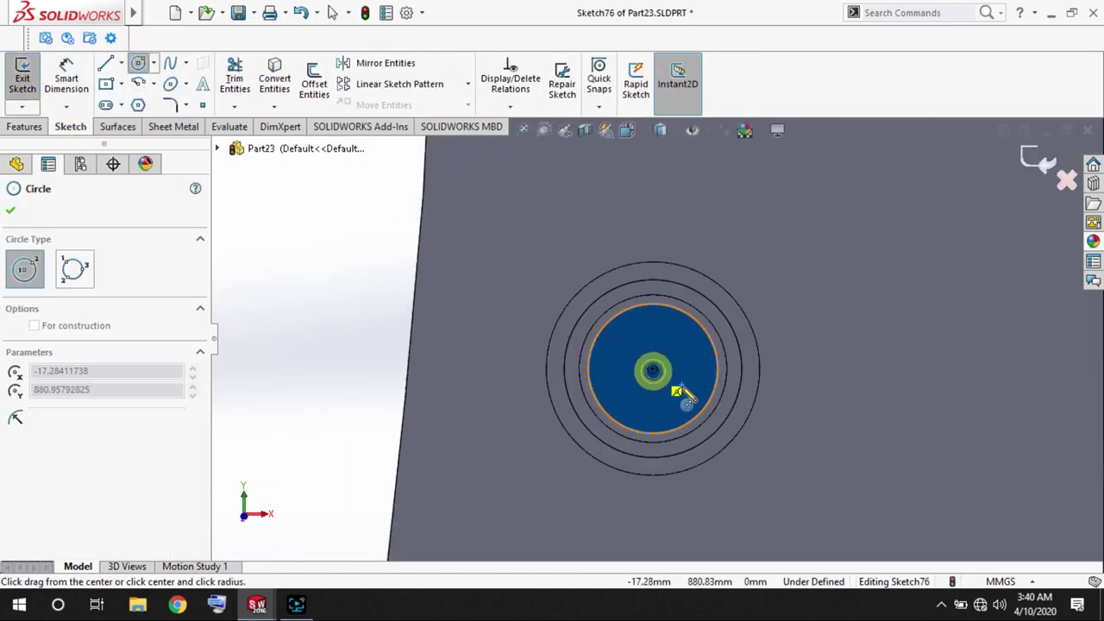
{"action": "left_click_drag", "start_coordinate": [653, 371], "coordinate": [682, 396]}
{"action": "left_click", "coordinate": [692, 371]}
{"action": "left_click", "coordinate": [814, 371]}
{"action": "type", "text": "5"}
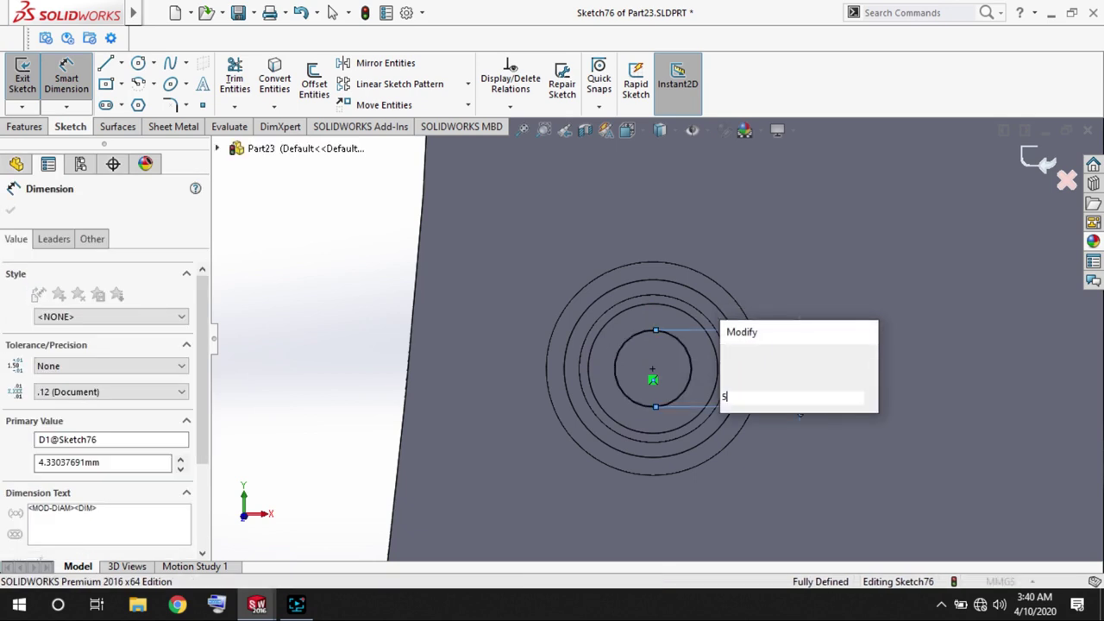
{"action": "key", "text": "Return"}
Extrude the circle 9 mm into a peg shaft and round its tip with a 2 mm fillet.
{"action": "left_click", "coordinate": [25, 126]}
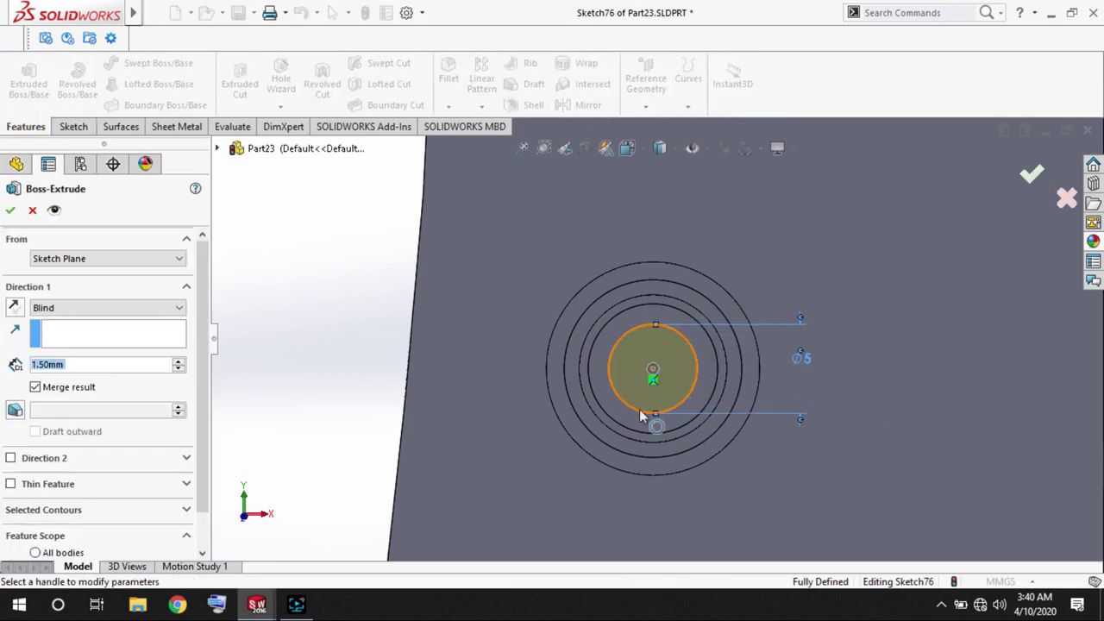
{"action": "type", "text": "9"}
{"action": "key", "text": "Return"}
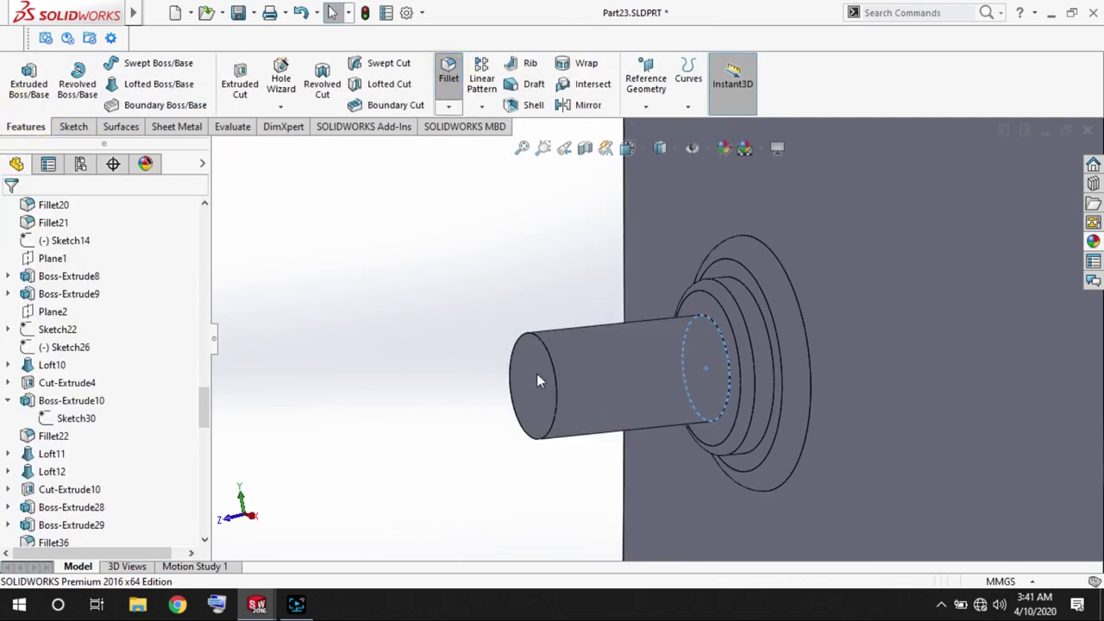
{"action": "left_click", "coordinate": [537, 382]}
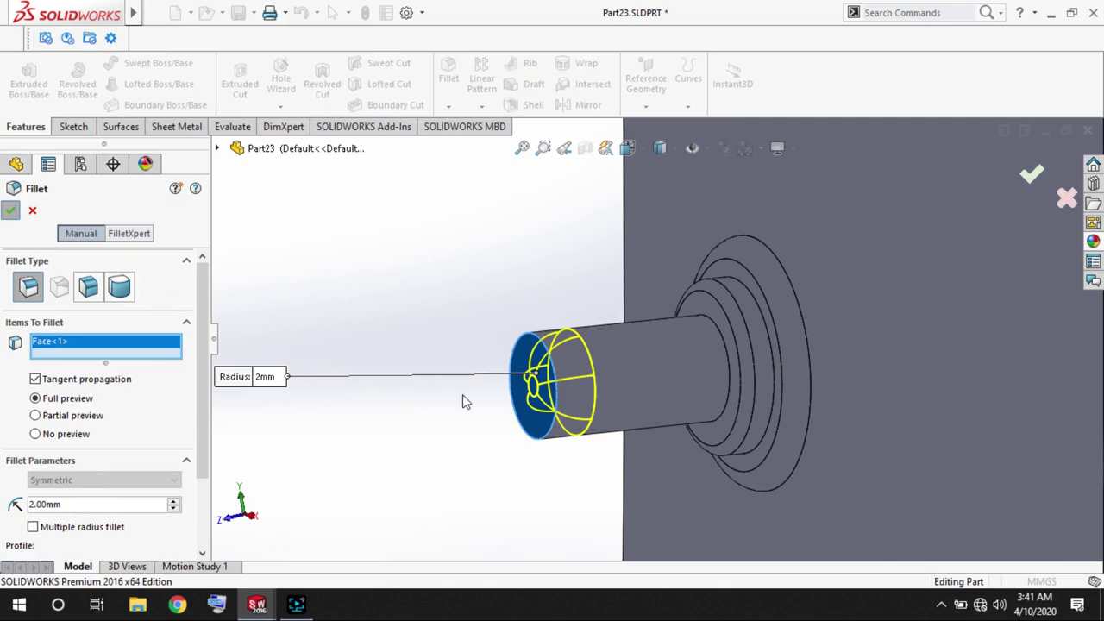
{"action": "key", "text": "Return"}
{"action": "mouse_move", "coordinate": [434, 343]}
{"action": "middle_mouse_down"}
{"action": "mouse_move", "coordinate": [299, 387]}
{"action": "mouse_move", "coordinate": [215, 362]}
{"action": "middle_mouse_up"}
{"action": "scroll", "coordinate": [86, 314], "scroll_direction": "up", "scroll_amount": 8}
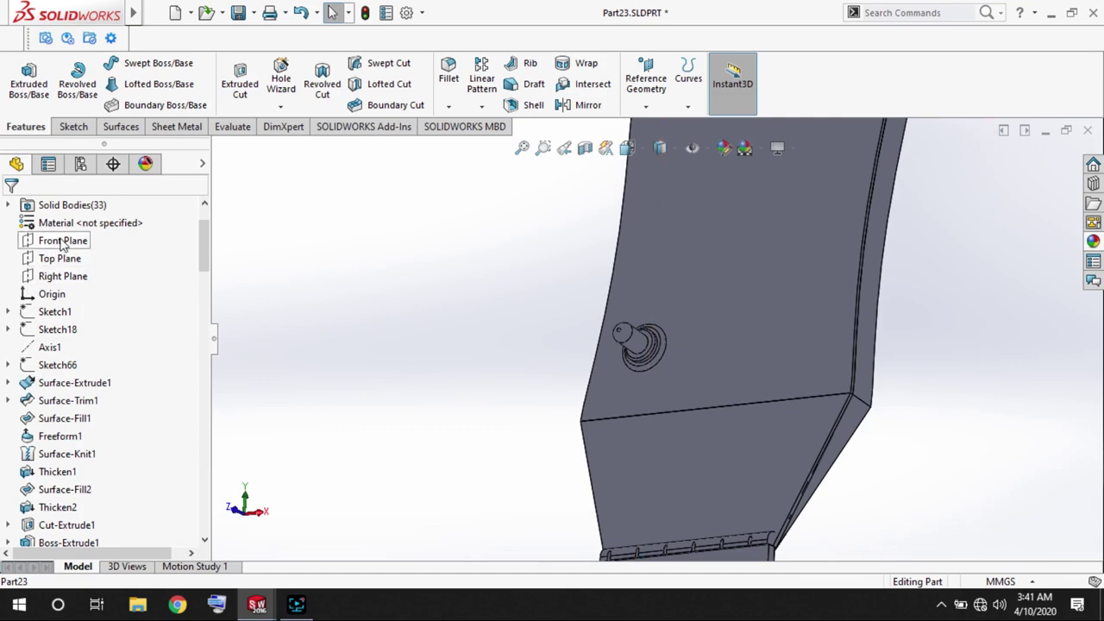
Sketch a circle on the peg shaft on the Right Plane.
{"action": "left_click", "coordinate": [62, 276]}
{"action": "mouse_move", "coordinate": [607, 339]}
{"action": "middle_mouse_down"}
{"action": "mouse_move", "coordinate": [641, 342]}
{"action": "mouse_move", "coordinate": [640, 324]}
{"action": "middle_mouse_up"}
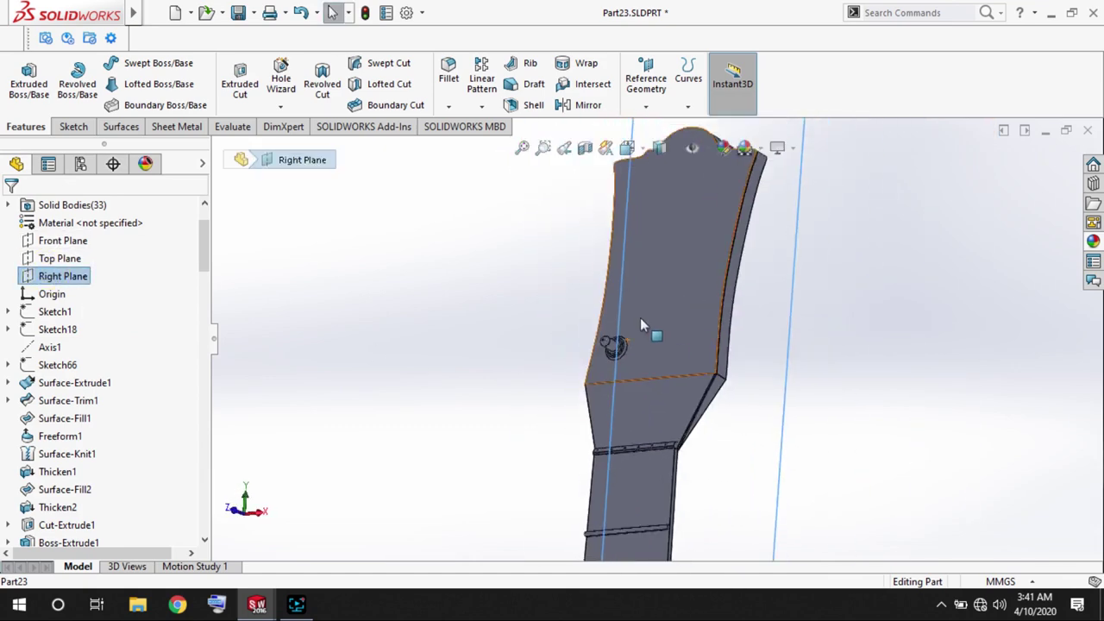
{"action": "key", "text": "c"}
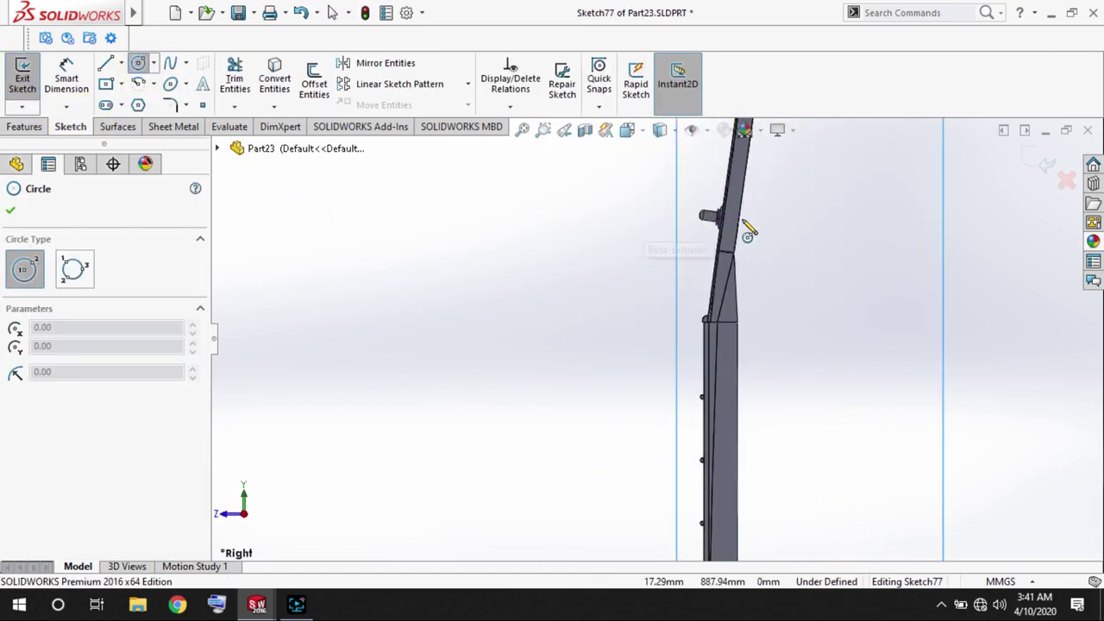
{"action": "scroll", "coordinate": [747, 231], "scroll_direction": "down", "scroll_amount": 10}
{"action": "left_click", "coordinate": [588, 293]}
{"action": "left_click", "coordinate": [617, 322]}
Dimension the circle to 2 mm diameter and cut-extrude it 26 mm through the shaft.
{"action": "key", "text": "d"}
{"action": "left_click", "coordinate": [604, 331]}
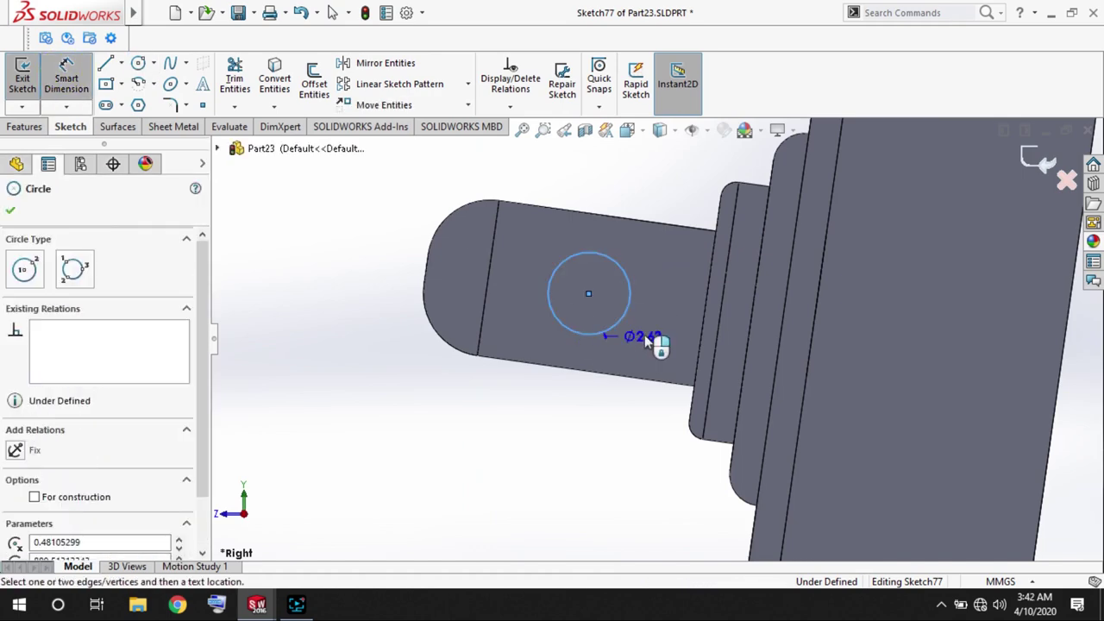
{"action": "left_click", "coordinate": [654, 333]}
{"action": "type", "text": "2"}
{"action": "key", "text": "Return"}
{"action": "left_click", "coordinate": [26, 126]}
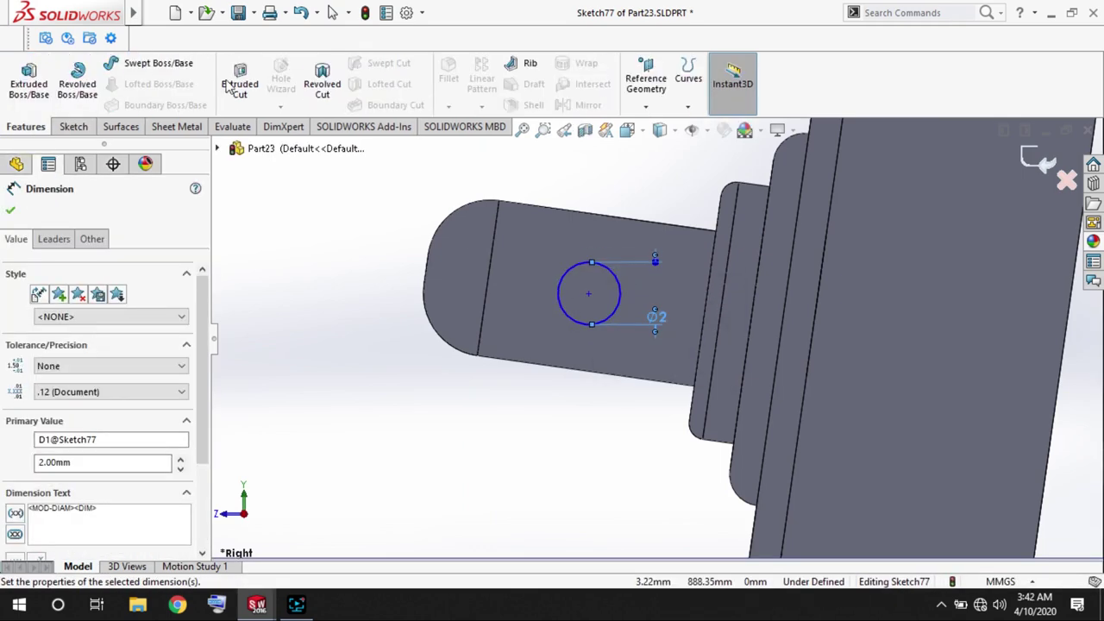
{"action": "left_click", "coordinate": [240, 84]}
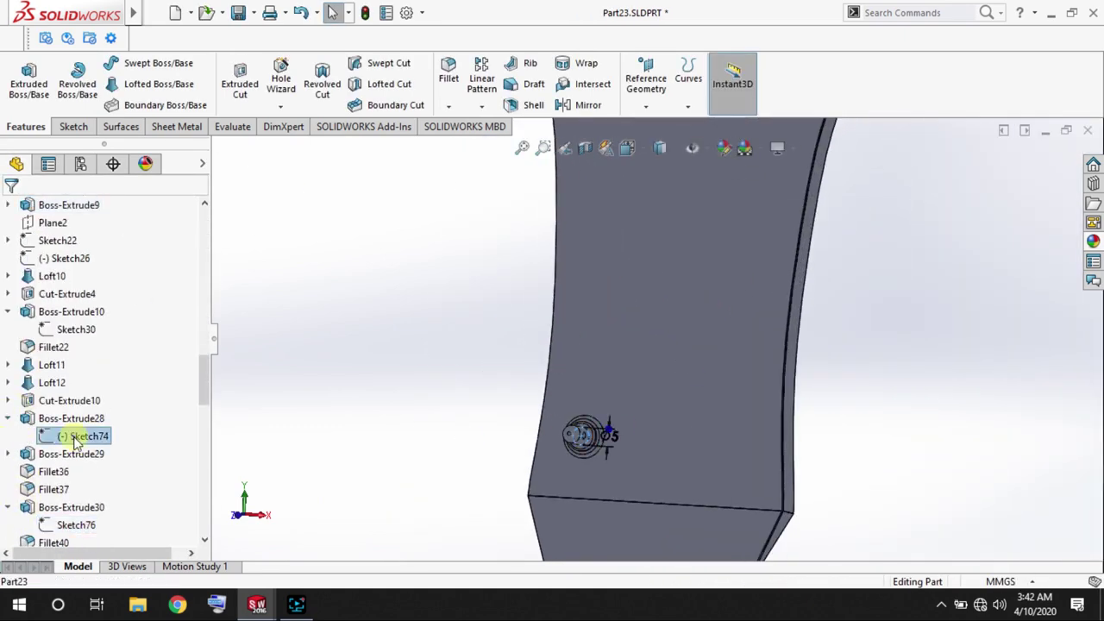
Add a centerline down the headstock in the peg's base sketch, Sketch74.
{"action": "left_click", "coordinate": [91, 394]}
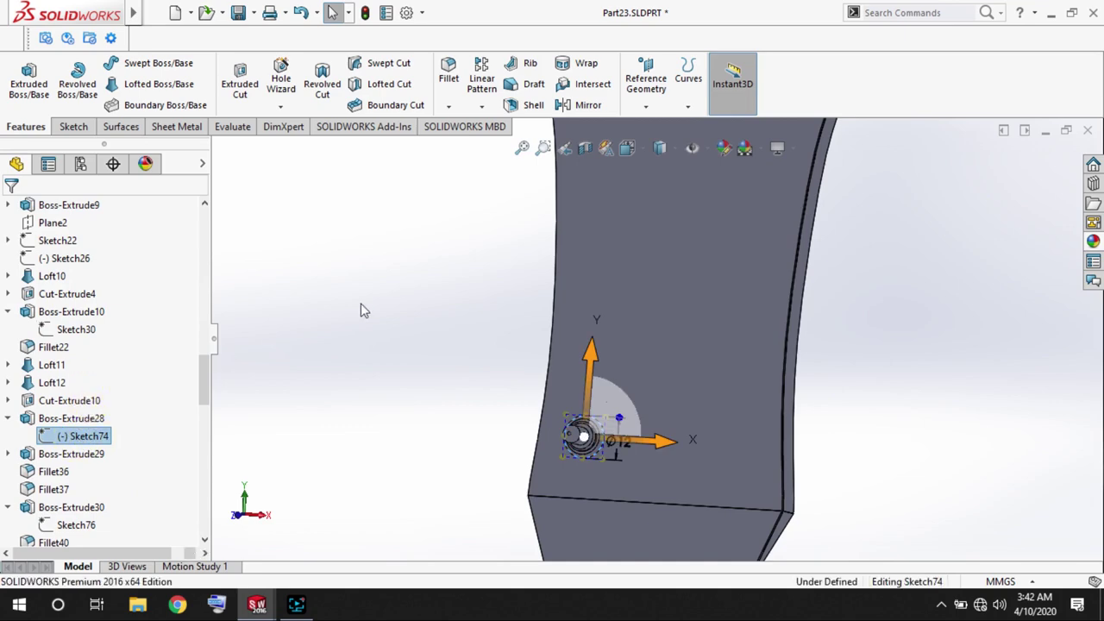
{"action": "left_click", "coordinate": [121, 63]}
{"action": "left_click", "coordinate": [146, 100]}
{"action": "left_click", "coordinate": [660, 198]}
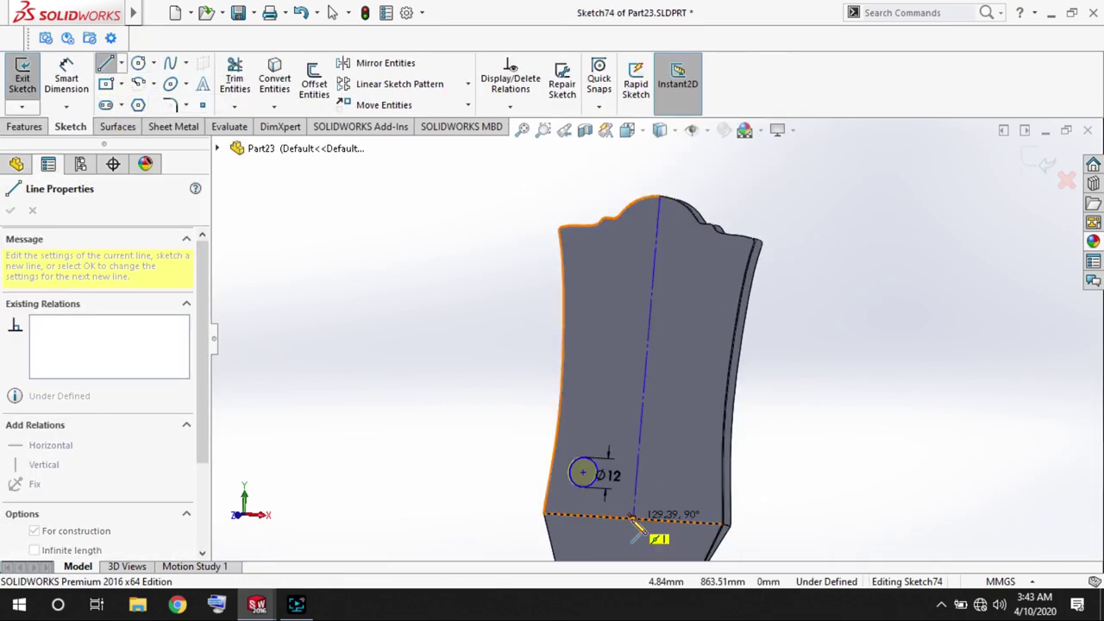
{"action": "left_click", "coordinate": [634, 516]}
{"action": "key", "text": "Escape"}
{"action": "left_click", "coordinate": [91, 435]}
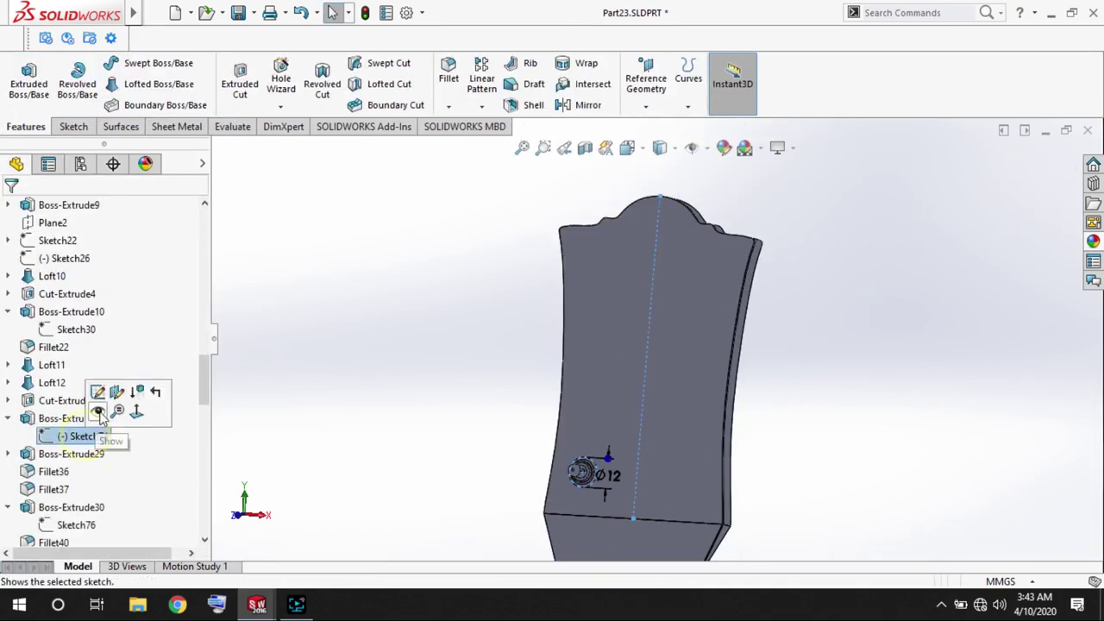
Linear-pattern the peg bodies up the headstock along the centerline: 3 instances, 35 mm apart.
{"action": "left_click", "coordinate": [647, 426]}
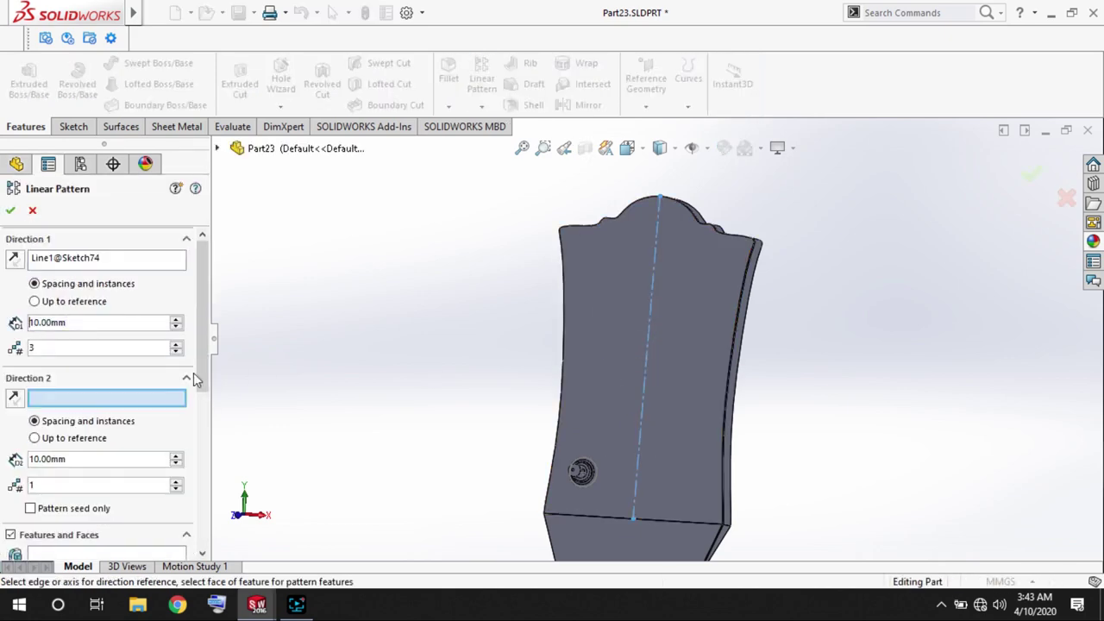
{"action": "scroll", "coordinate": [193, 373], "scroll_direction": "down", "scroll_amount": 5}
{"action": "left_click", "coordinate": [10, 354]}
{"action": "scroll", "coordinate": [635, 436], "scroll_direction": "down", "scroll_amount": 3}
{"action": "left_click", "coordinate": [604, 442]}
{"action": "left_click", "coordinate": [616, 445]}
{"action": "scroll", "coordinate": [621, 423], "scroll_direction": "down", "scroll_amount": 3}
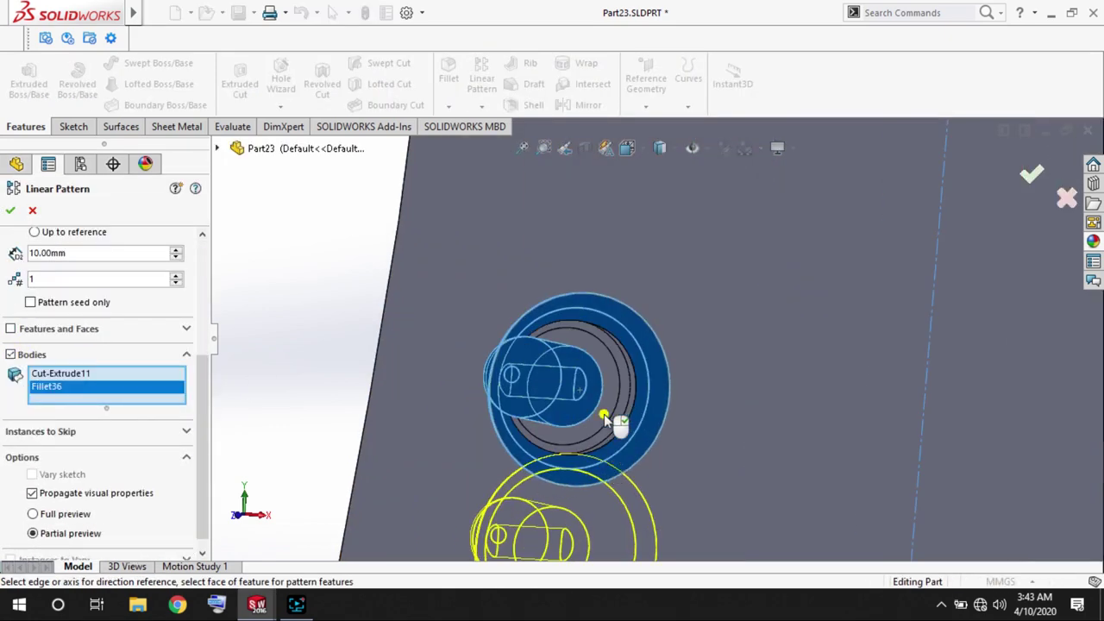
{"action": "left_click", "coordinate": [621, 423]}
{"action": "scroll", "coordinate": [621, 424], "scroll_direction": "up", "scroll_amount": 3}
{"action": "scroll", "coordinate": [5, 268], "scroll_direction": "up", "scroll_amount": 5}
{"action": "scroll", "coordinate": [4, 267], "scroll_direction": "up", "scroll_amount": 1}
{"action": "left_click", "coordinate": [15, 258]}
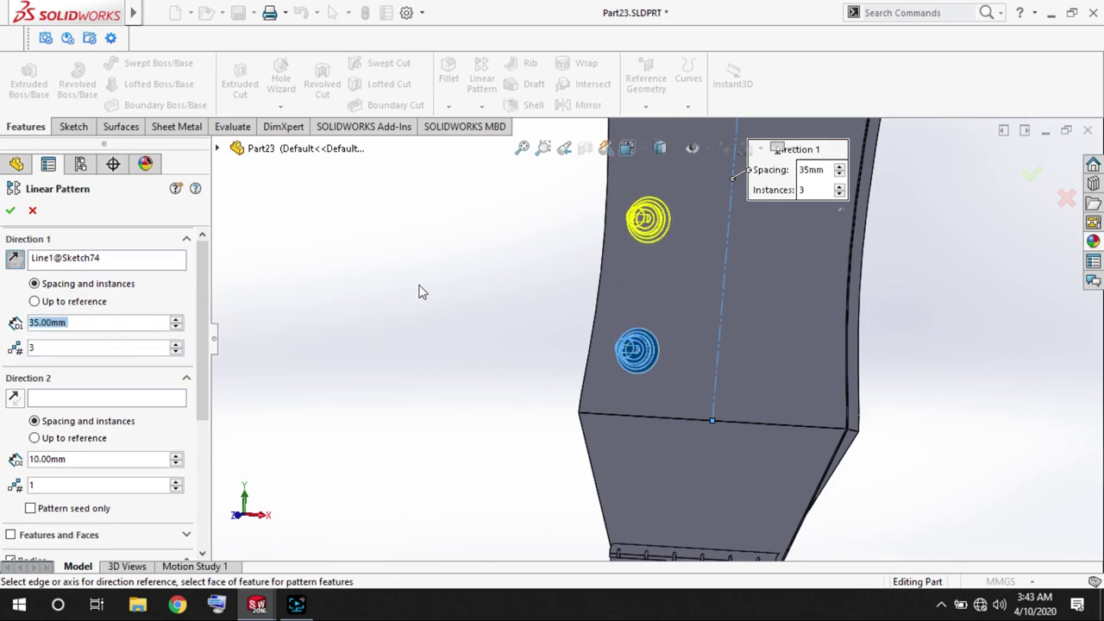
{"action": "scroll", "coordinate": [421, 292], "scroll_direction": "up", "scroll_amount": 2}
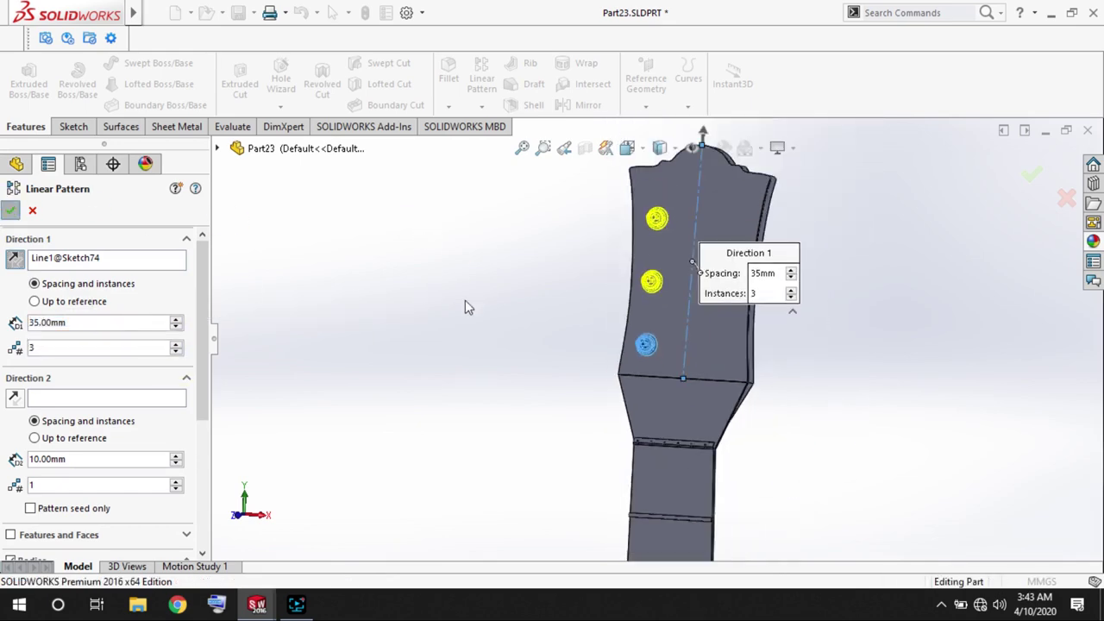
{"action": "key", "text": "Return"}
{"action": "scroll", "coordinate": [690, 336], "scroll_direction": "down", "scroll_amount": 3}
{"action": "scroll", "coordinate": [688, 298], "scroll_direction": "up", "scroll_amount": 3}
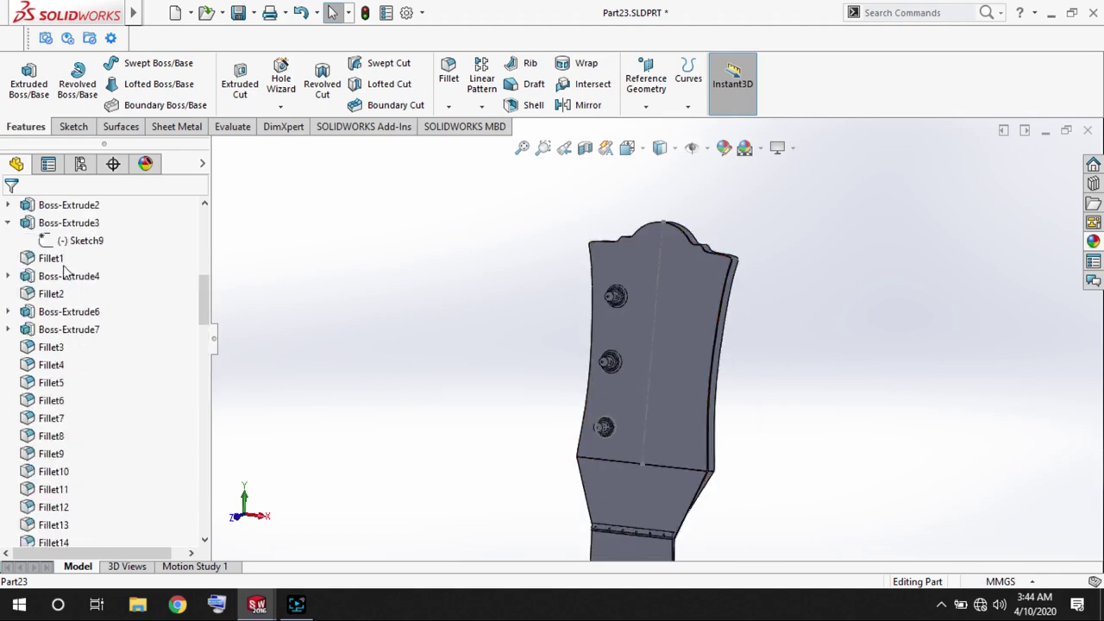
Create Plane10 parallel to the Right Plane through the headstock's top-centre vertex.
{"action": "scroll", "coordinate": [52, 337], "scroll_direction": "up", "scroll_amount": 10}
{"action": "left_click", "coordinate": [49, 348]}
{"action": "left_click", "coordinate": [646, 78]}
{"action": "left_click", "coordinate": [665, 124]}
{"action": "left_click", "coordinate": [663, 223]}
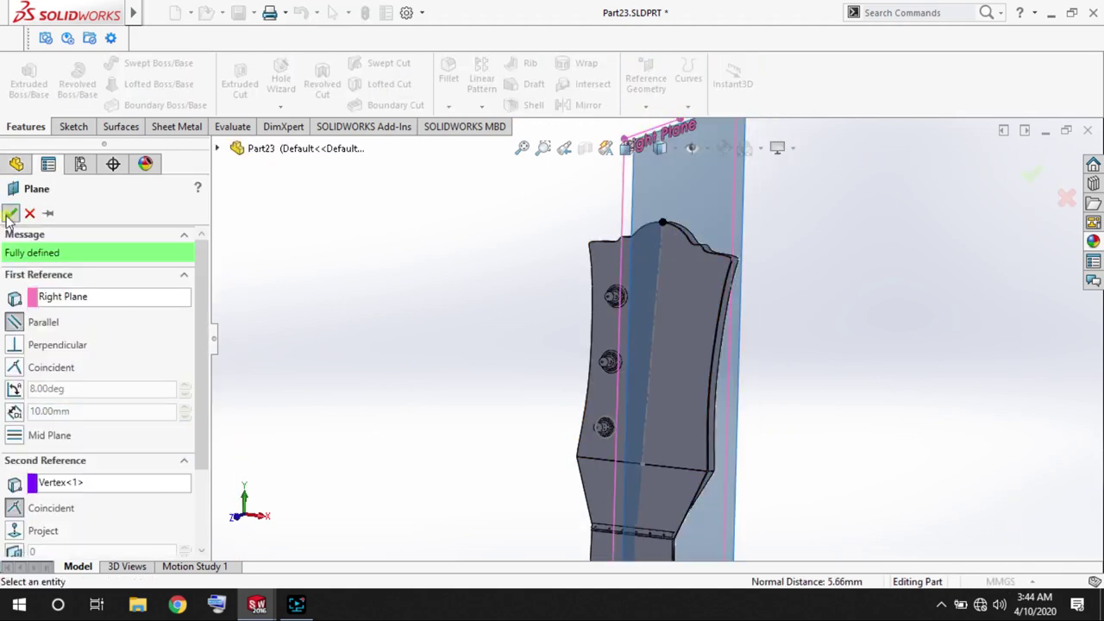
{"action": "left_click", "coordinate": [10, 213]}
Mirror the patterned pegs plus the original peg's fillet and cut bodies across Plane10.
{"action": "left_click", "coordinate": [588, 104]}
{"action": "left_click", "coordinate": [40, 411]}
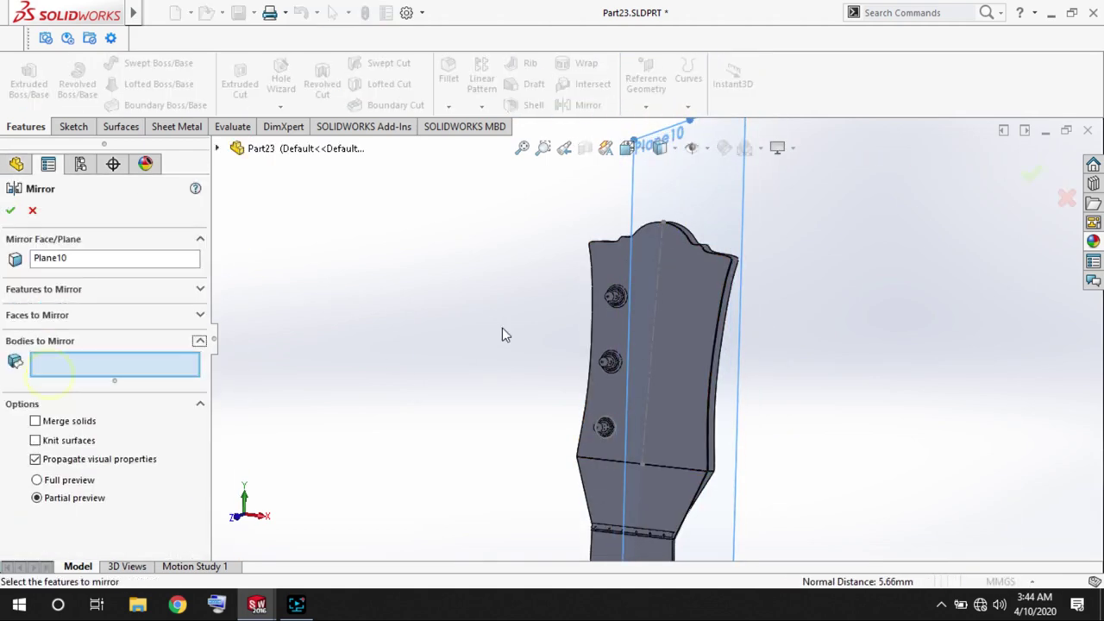
{"action": "scroll", "coordinate": [621, 302], "scroll_direction": "down", "scroll_amount": 3}
{"action": "left_click", "coordinate": [609, 308]}
{"action": "scroll", "coordinate": [609, 328], "scroll_direction": "up", "scroll_amount": 4}
{"action": "left_click", "coordinate": [629, 353]}
{"action": "left_click", "coordinate": [616, 449]}
{"action": "scroll", "coordinate": [664, 396], "scroll_direction": "down", "scroll_amount": 3}
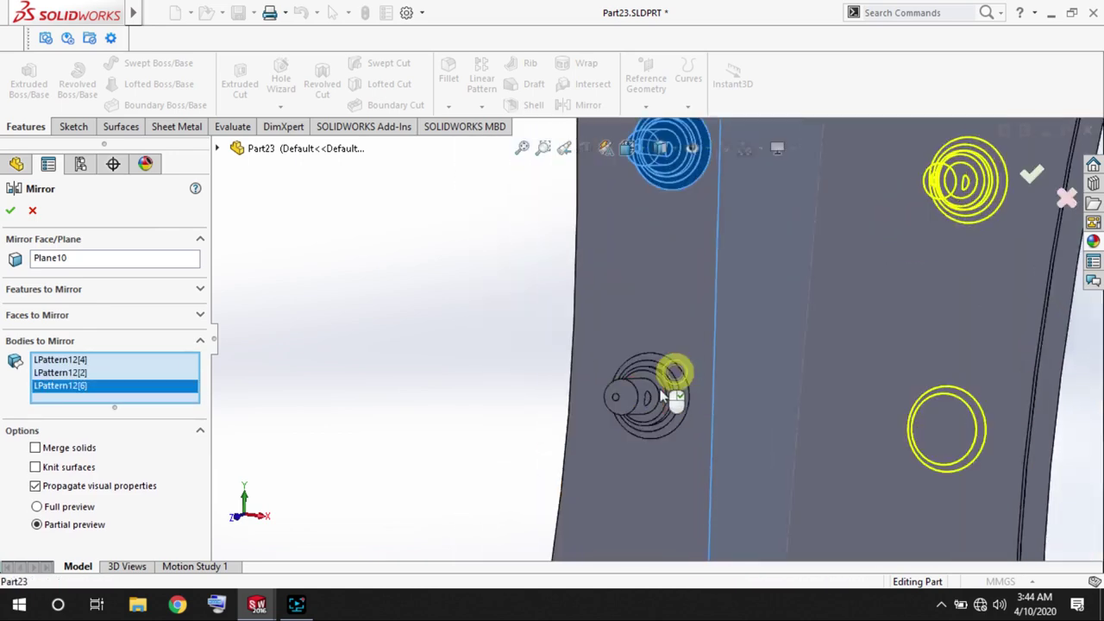
{"action": "left_click", "coordinate": [665, 457]}
{"action": "left_click", "coordinate": [675, 466]}
{"action": "left_click", "coordinate": [639, 483]}
{"action": "left_click", "coordinate": [630, 500]}
{"action": "left_click", "coordinate": [630, 500]}
{"action": "scroll", "coordinate": [518, 388], "scroll_direction": "down", "scroll_amount": 3}
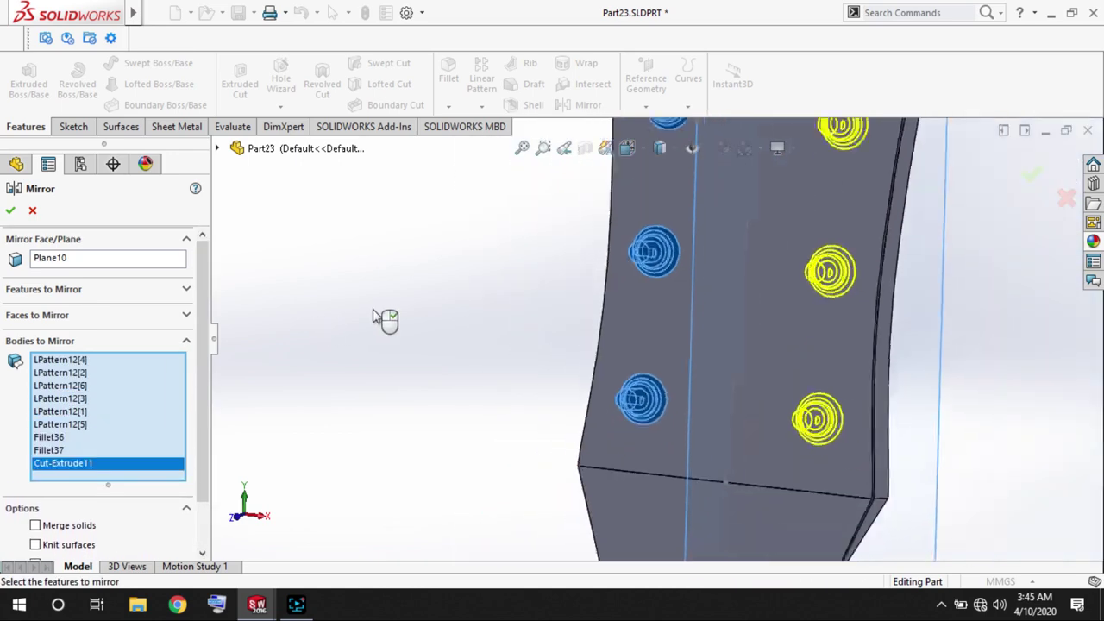
{"action": "left_click", "coordinate": [9, 211]}
{"action": "scroll", "coordinate": [660, 258], "scroll_direction": "up", "scroll_amount": 5}
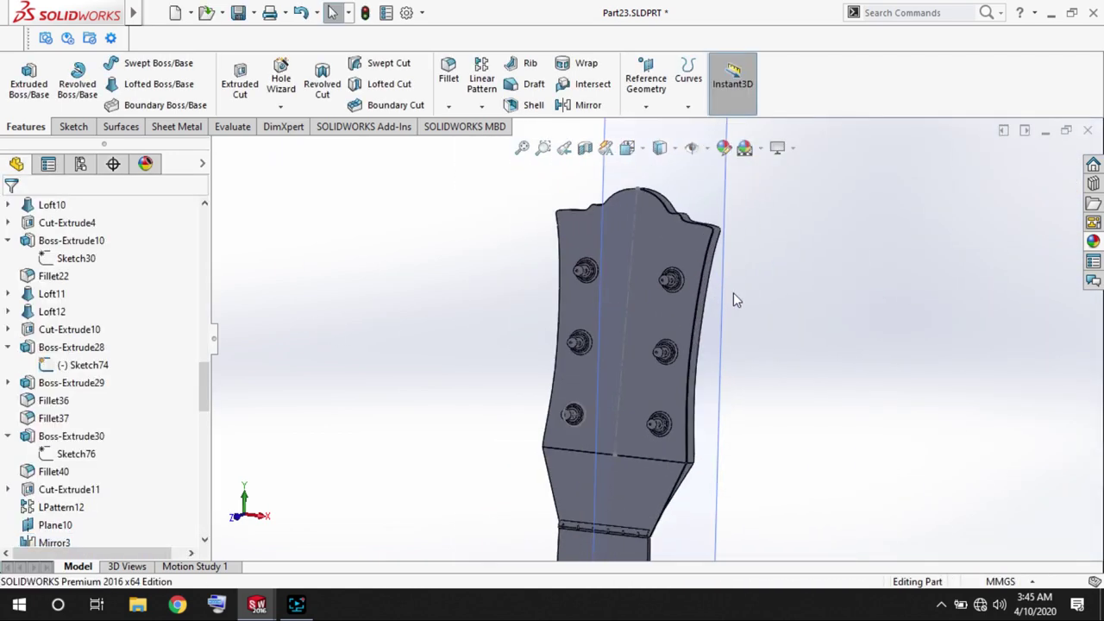
Show Sketch22 so the tuner reference picture appears behind the headstock.
{"action": "left_click", "coordinate": [296, 604]}
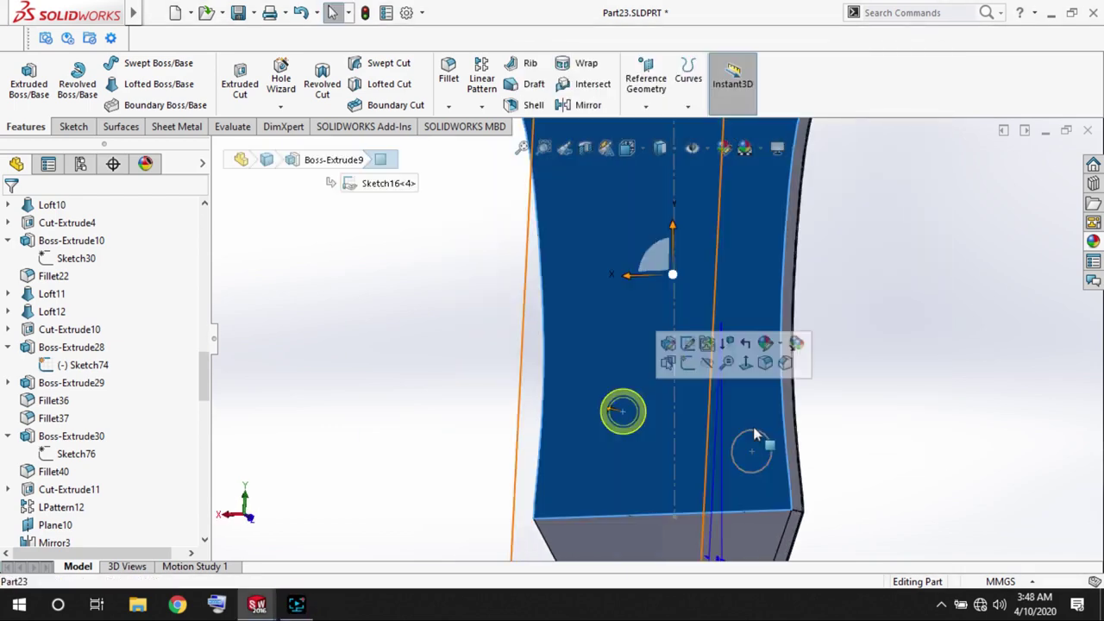
{"action": "left_click", "coordinate": [78, 129]}
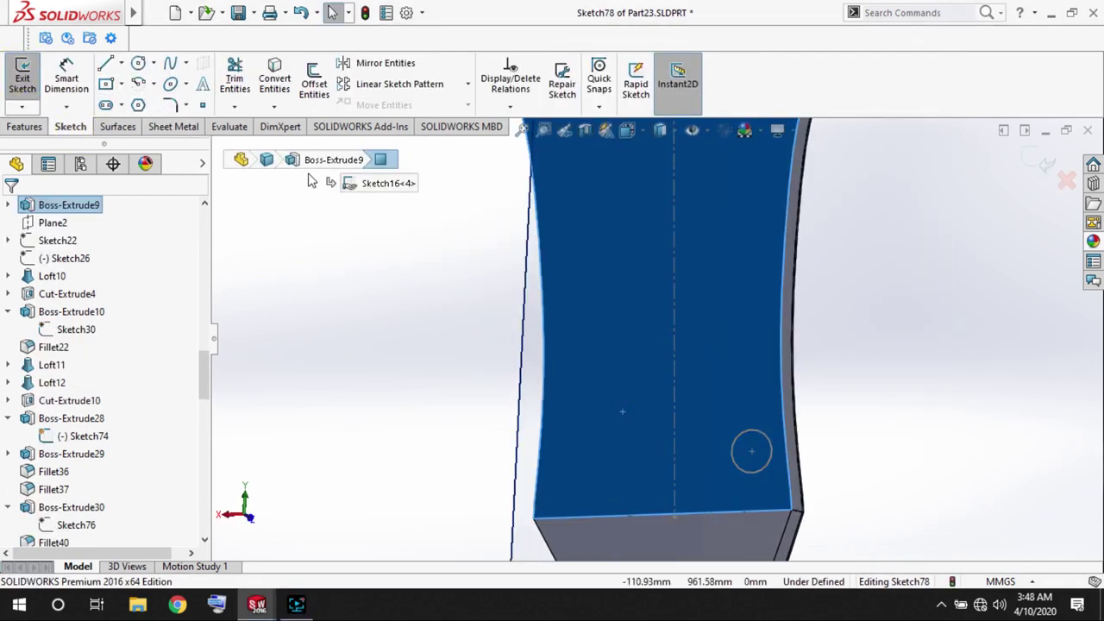
{"action": "scroll", "coordinate": [104, 345], "scroll_direction": "up", "scroll_amount": 10}
{"action": "right_click", "coordinate": [54, 364]}
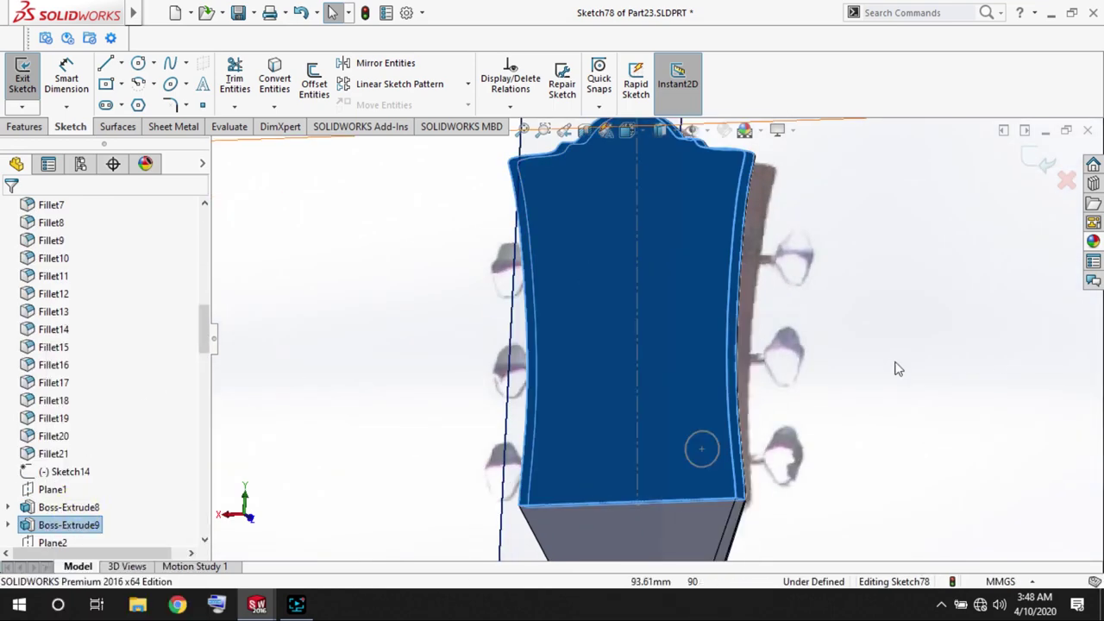
{"action": "right_click", "coordinate": [66, 506]}
{"action": "left_click", "coordinate": [65, 321]}
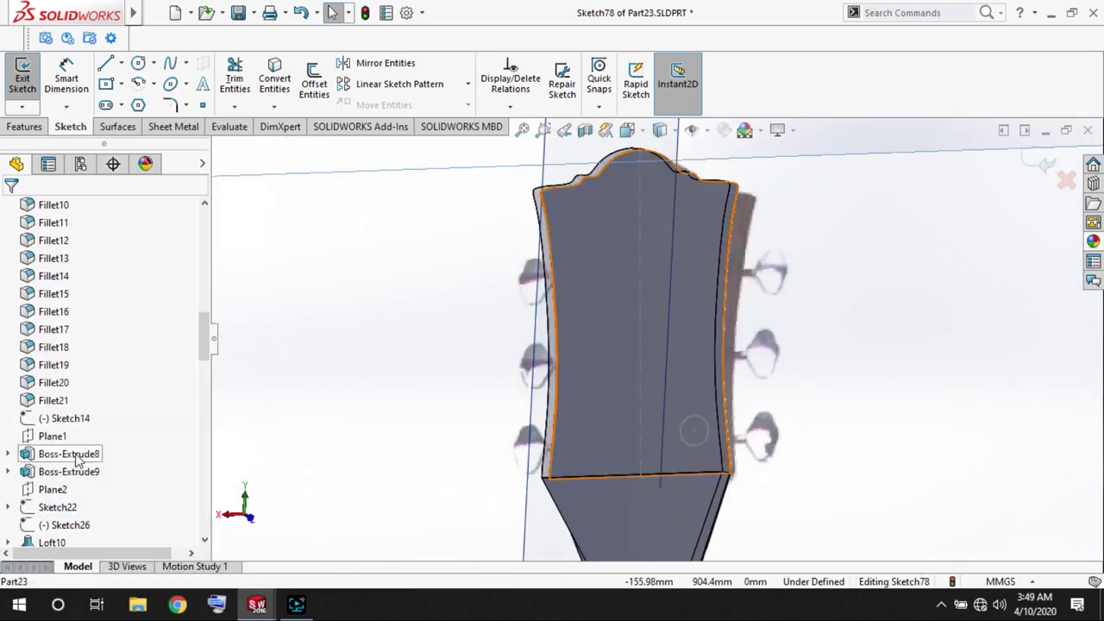
{"action": "left_click", "coordinate": [139, 66]}
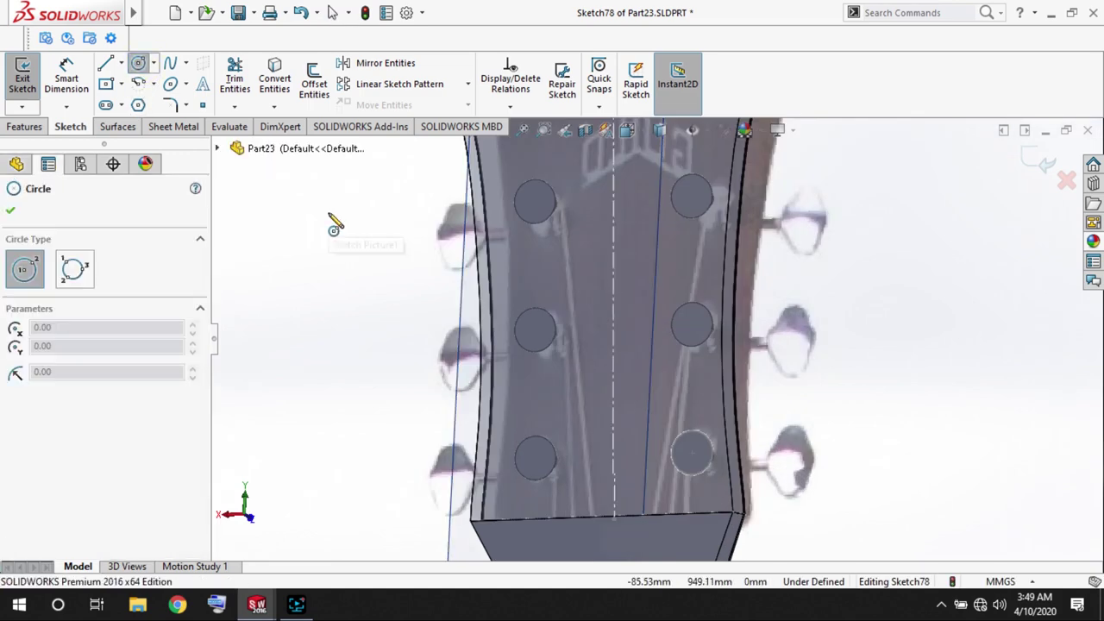
{"action": "scroll", "coordinate": [634, 263], "scroll_direction": "up", "scroll_amount": 8}
{"action": "scroll", "coordinate": [647, 258], "scroll_direction": "down", "scroll_amount": 2}
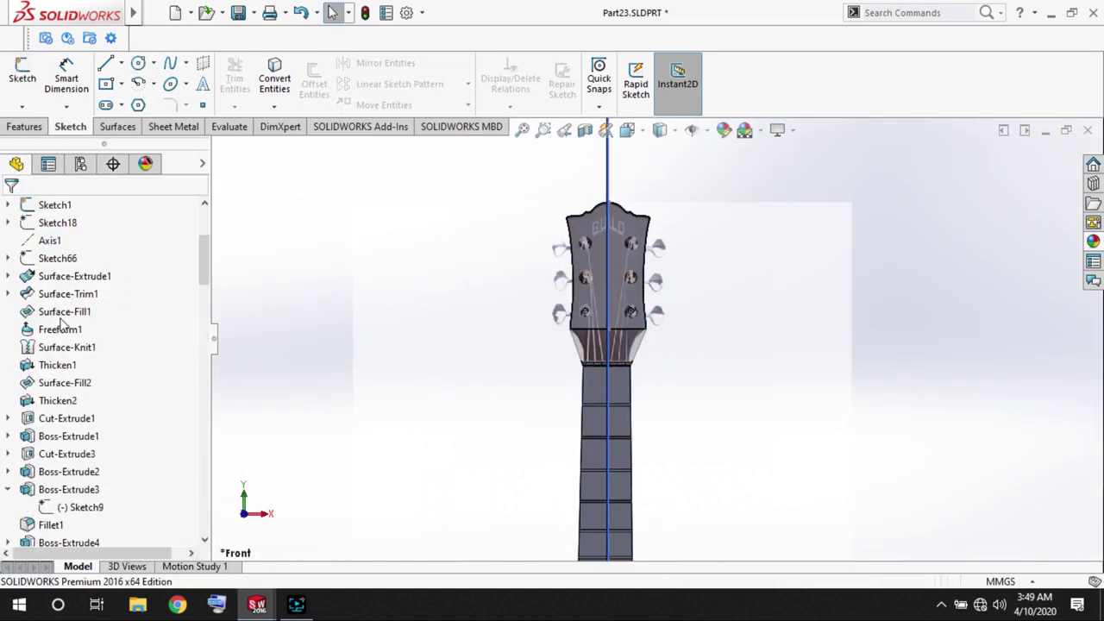
Set the reference picture's whole-image transparency to 0.40.
{"action": "left_click", "coordinate": [47, 407]}
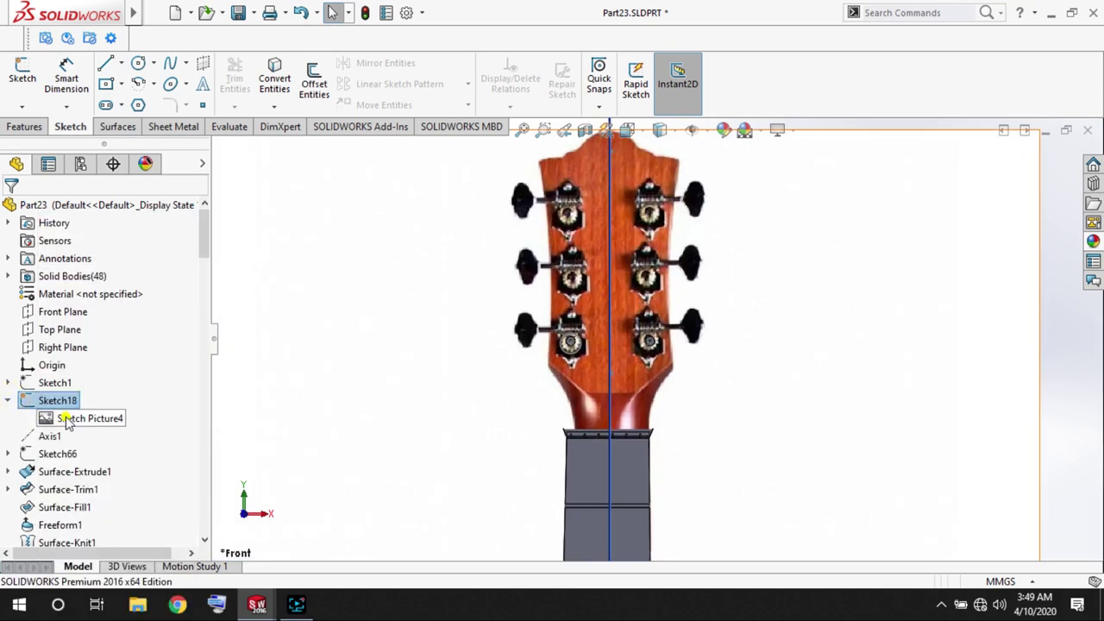
{"action": "left_click", "coordinate": [769, 286]}
{"action": "left_click", "coordinate": [36, 506]}
{"action": "left_click", "coordinate": [82, 538]}
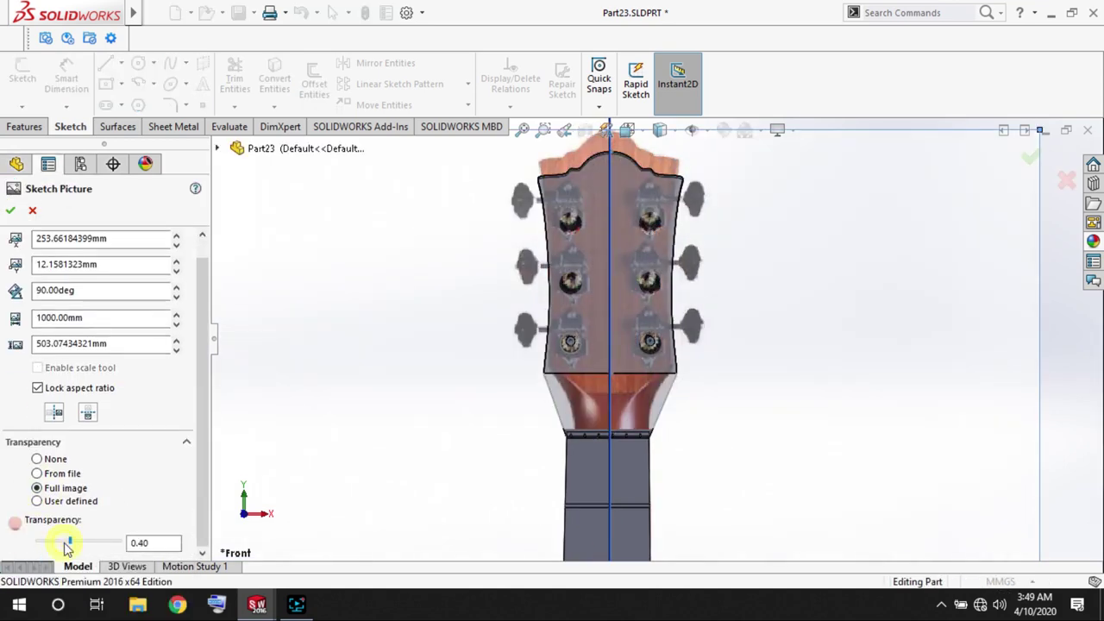
{"action": "left_click", "coordinate": [1029, 157]}
{"action": "scroll", "coordinate": [614, 235], "scroll_direction": "down", "scroll_amount": 2}
{"action": "scroll", "coordinate": [733, 267], "scroll_direction": "down", "scroll_amount": 1}
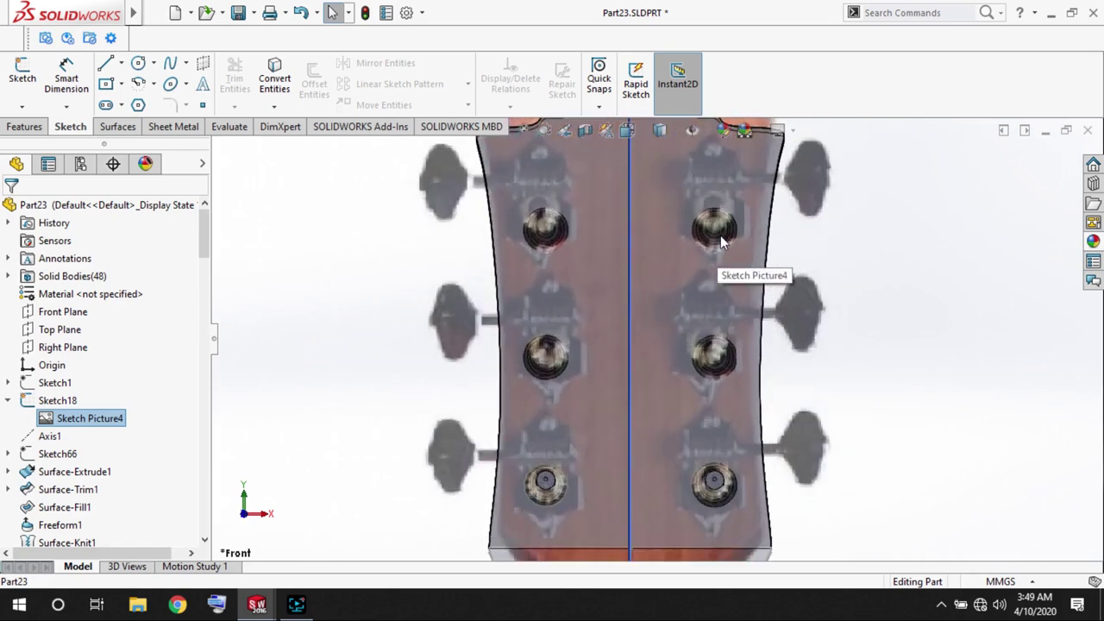
{"action": "scroll", "coordinate": [875, 252], "scroll_direction": "up", "scroll_amount": 1}
Shift the picture to a 9.00 mm vertical offset over the headstock and accept the placement.
{"action": "left_click", "coordinate": [875, 252]}
{"action": "left_click", "coordinate": [176, 280]}
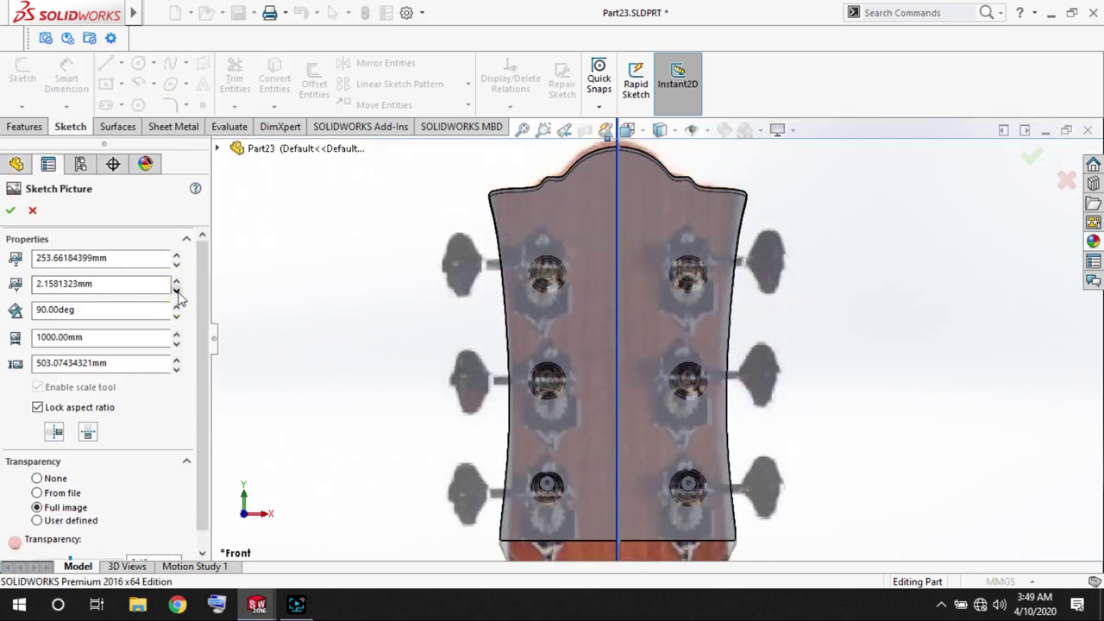
{"action": "left_click", "coordinate": [176, 280]}
{"action": "double_click", "coordinate": [127, 284]}
{"action": "type", "text": "15"}
{"action": "key", "text": "Return"}
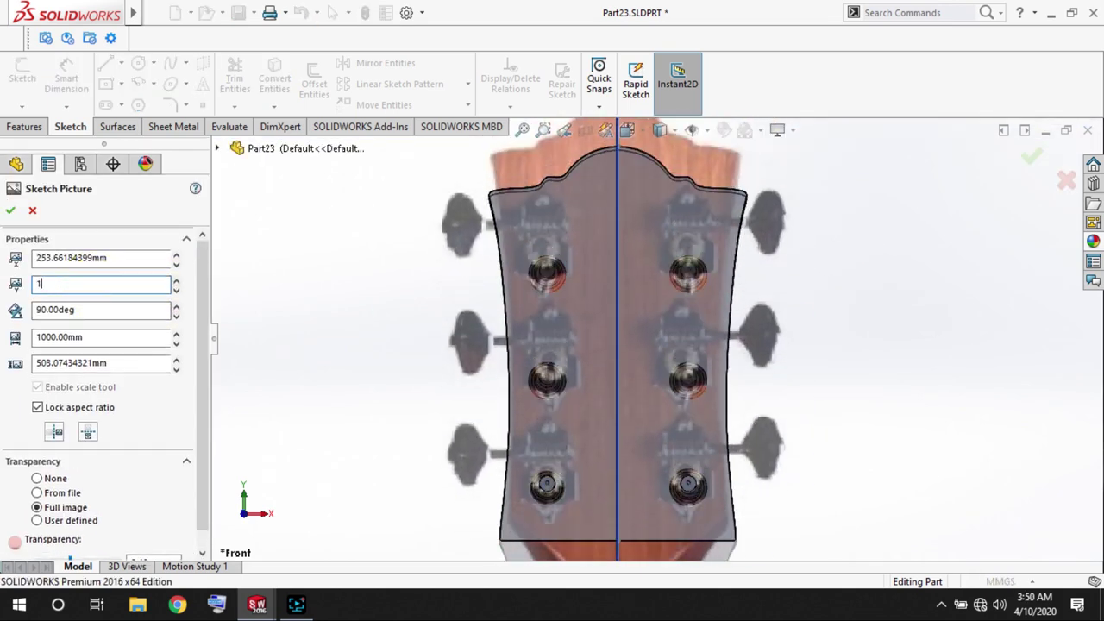
{"action": "type", "text": "0"}
{"action": "key", "text": "Return"}
{"action": "key", "text": "Return"}
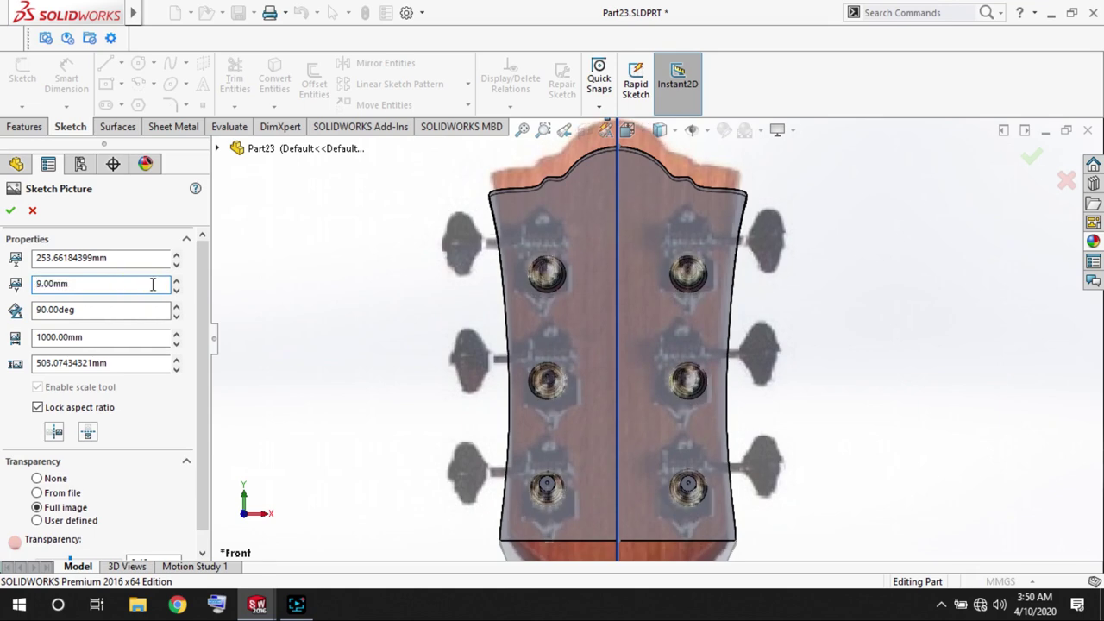
{"action": "left_click", "coordinate": [9, 210]}
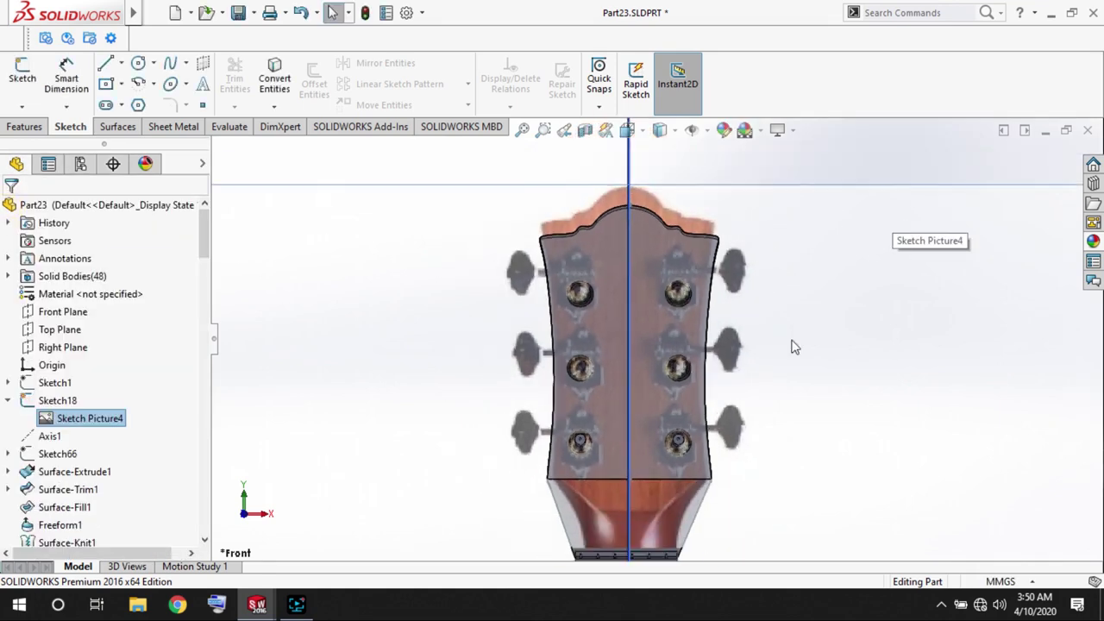
{"action": "scroll", "coordinate": [660, 315], "scroll_direction": "down", "scroll_amount": 5}
{"action": "scroll", "coordinate": [660, 370], "scroll_direction": "up", "scroll_amount": 2}
Start a new sketch on the headstock's front face and view it face-on.
{"action": "left_click", "coordinate": [23, 69]}
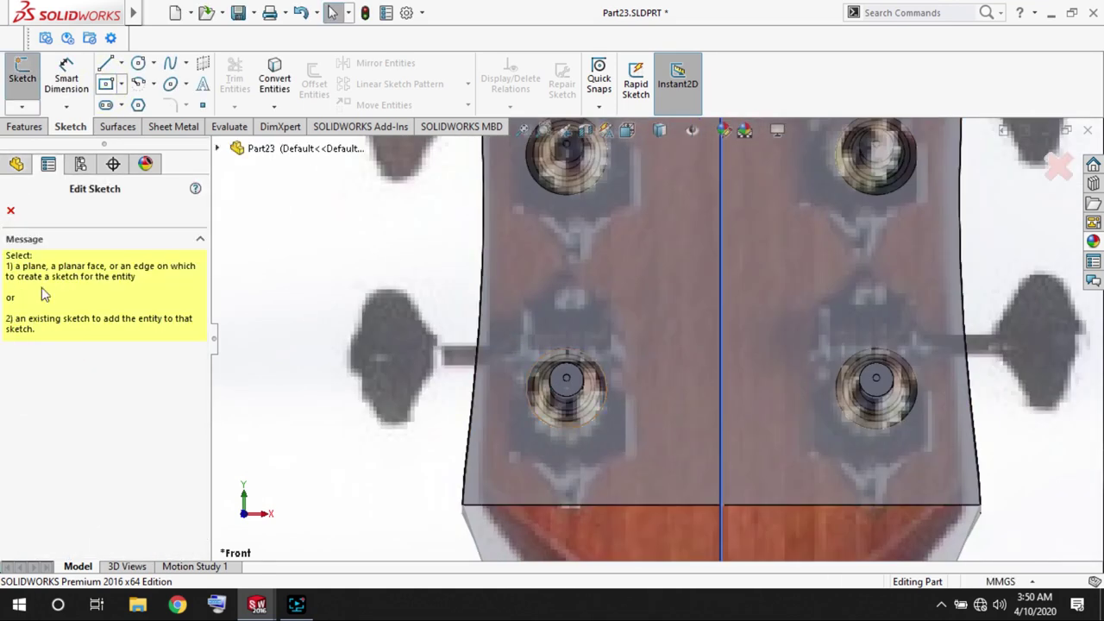
{"action": "key", "text": "Escape"}
{"action": "scroll", "coordinate": [569, 289], "scroll_direction": "up", "scroll_amount": 3}
{"action": "scroll", "coordinate": [104, 362], "scroll_direction": "down", "scroll_amount": 5}
{"action": "left_click", "coordinate": [69, 400]}
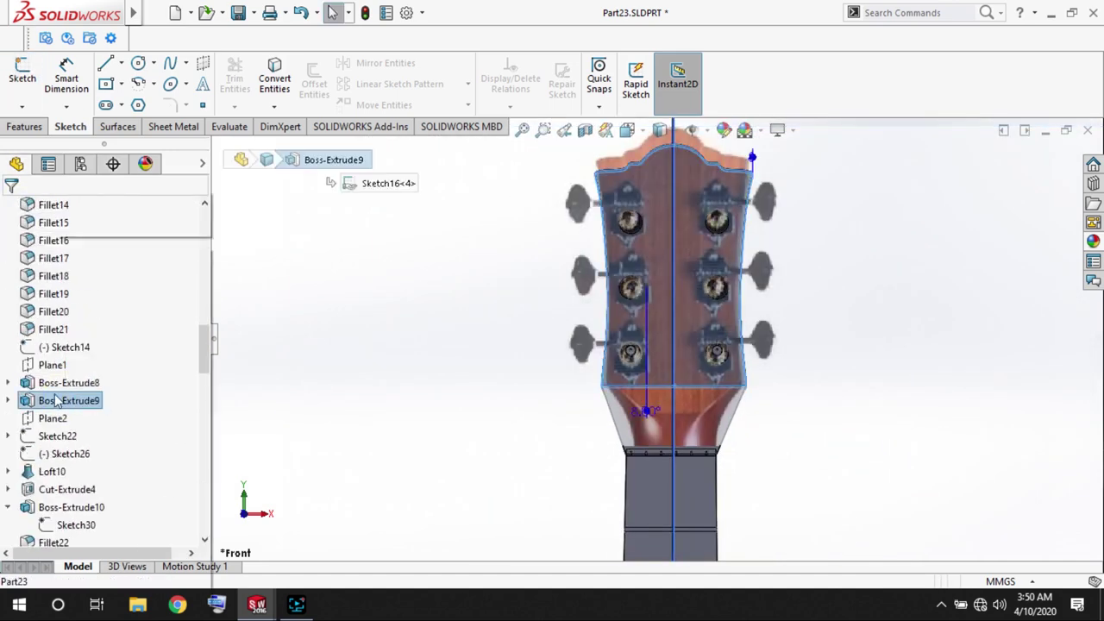
{"action": "left_click", "coordinate": [419, 279]}
{"action": "middle_click_drag", "start_coordinate": [505, 293], "coordinate": [690, 343]}
{"action": "left_click", "coordinate": [690, 343]}
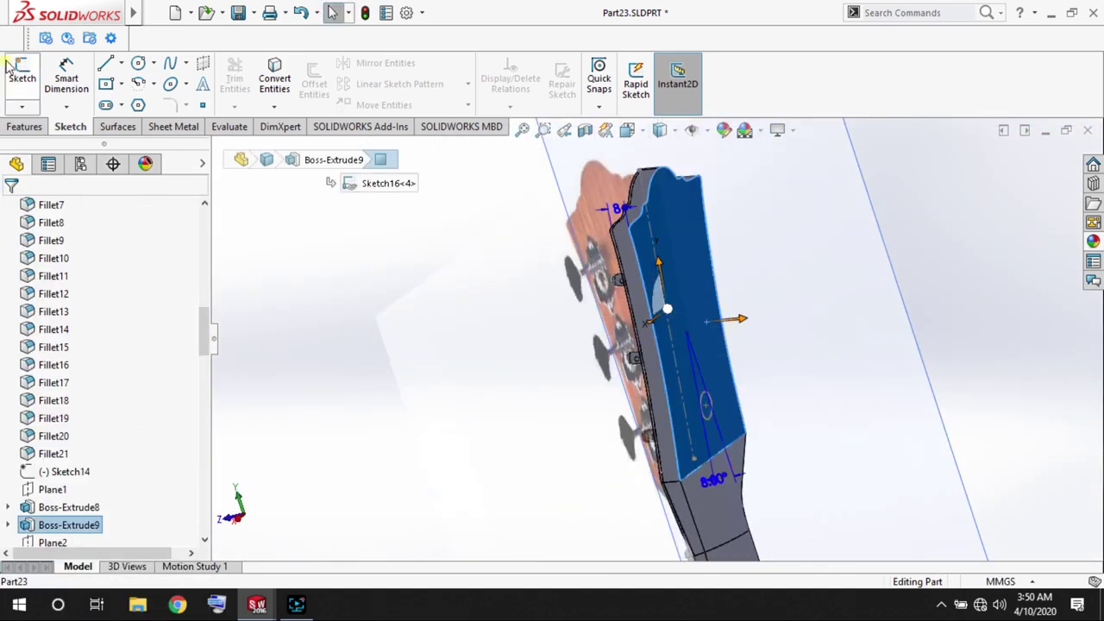
{"action": "left_click", "coordinate": [22, 69]}
{"action": "right_click", "coordinate": [69, 525]}
{"action": "key", "text": "Escape"}
{"action": "middle_click_drag", "start_coordinate": [875, 299], "coordinate": [674, 381]}
{"action": "key", "text": "ctrl+8"}
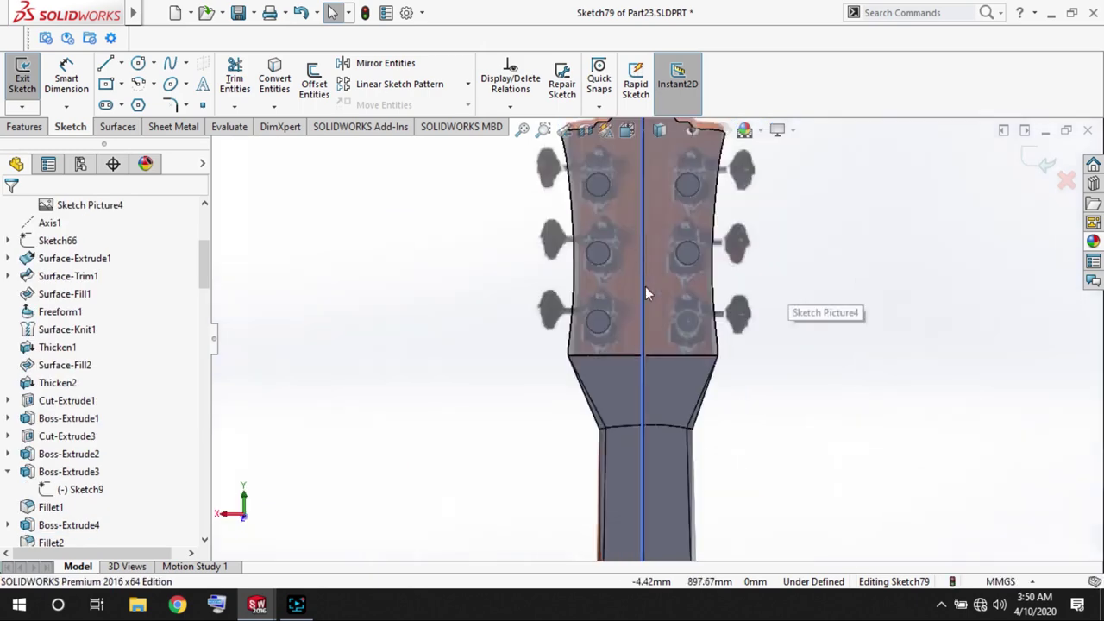
{"action": "scroll", "coordinate": [645, 286], "scroll_direction": "down", "scroll_amount": 5}
Draw a centre rectangle over the tuner hole, a large circle below it and a small circle above.
{"action": "left_click", "coordinate": [106, 83]}
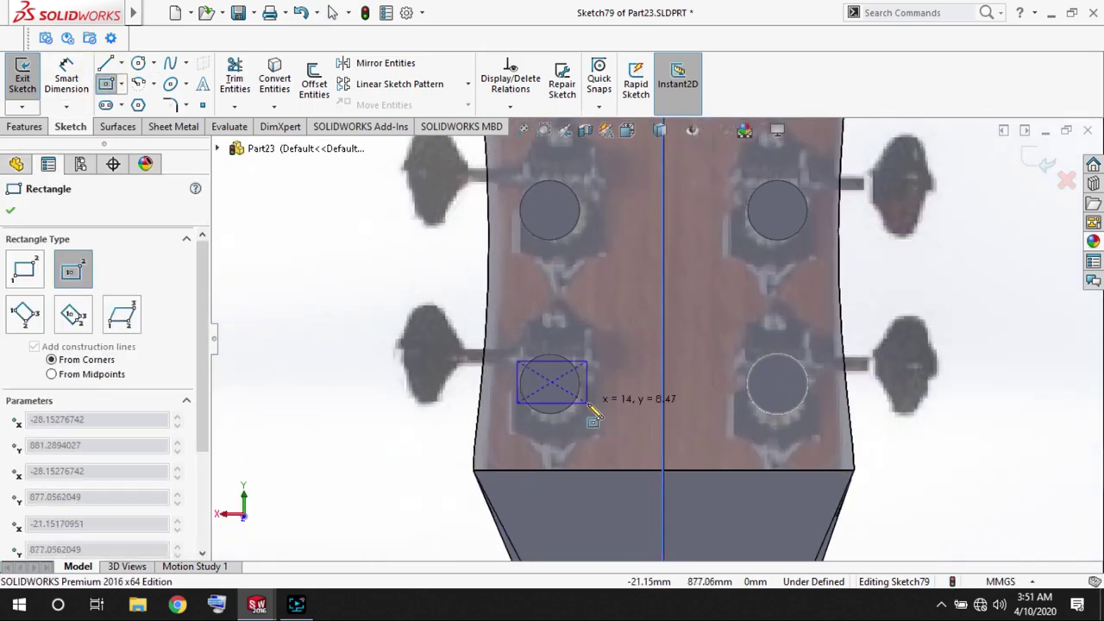
{"action": "scroll", "coordinate": [565, 372], "scroll_direction": "down", "scroll_amount": 5}
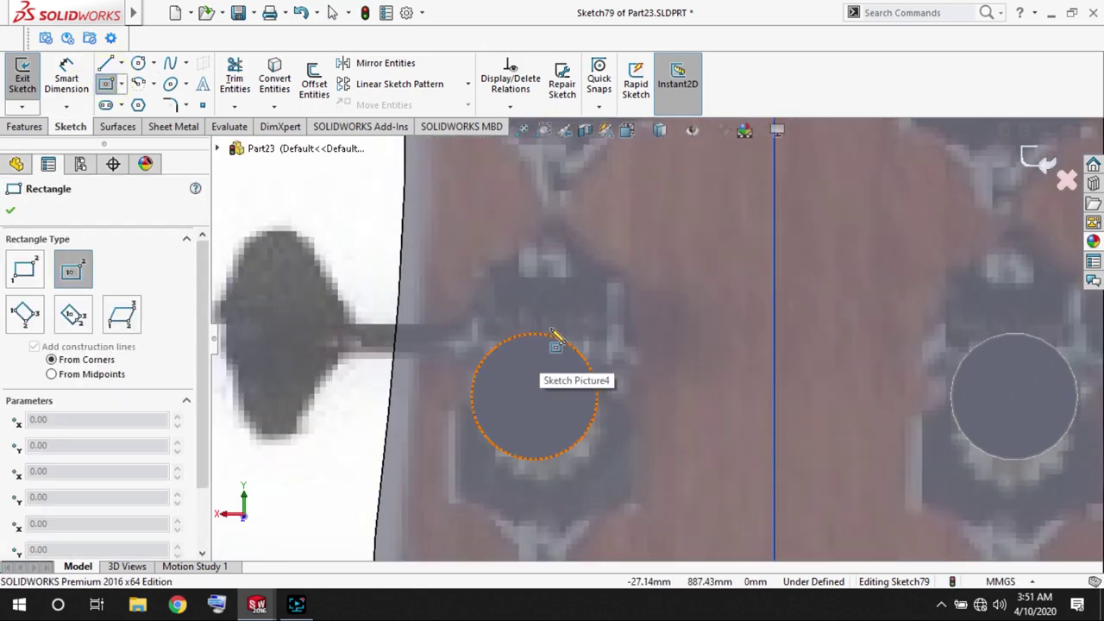
{"action": "left_click", "coordinate": [550, 327]}
{"action": "left_click", "coordinate": [632, 380]}
{"action": "left_click", "coordinate": [121, 63]}
{"action": "left_click", "coordinate": [138, 63]}
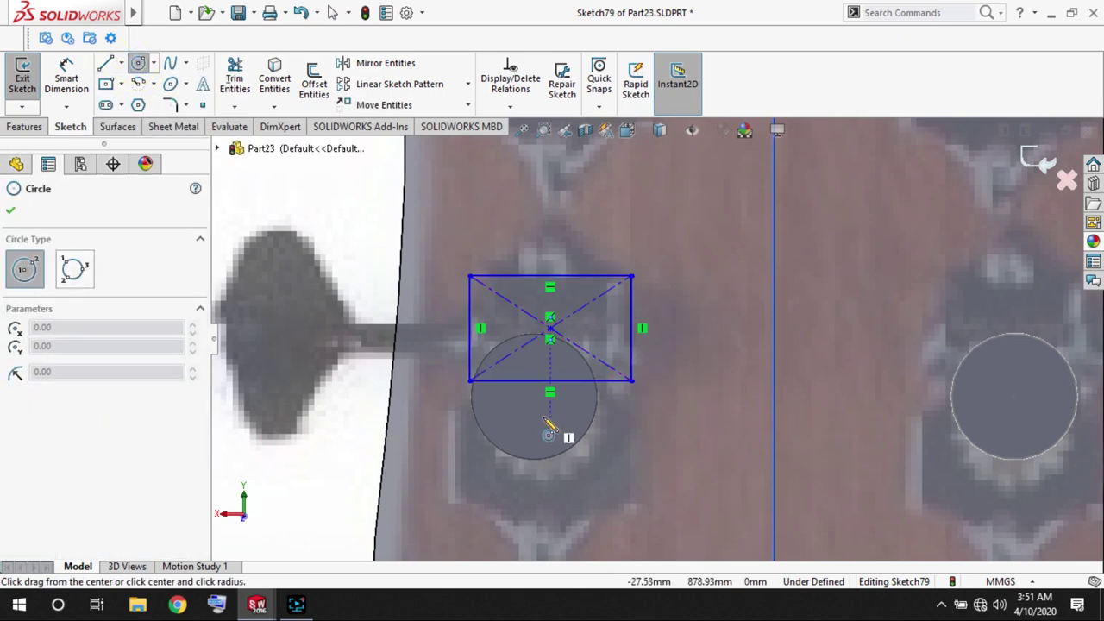
{"action": "left_click", "coordinate": [545, 420]}
{"action": "key", "text": "Escape"}
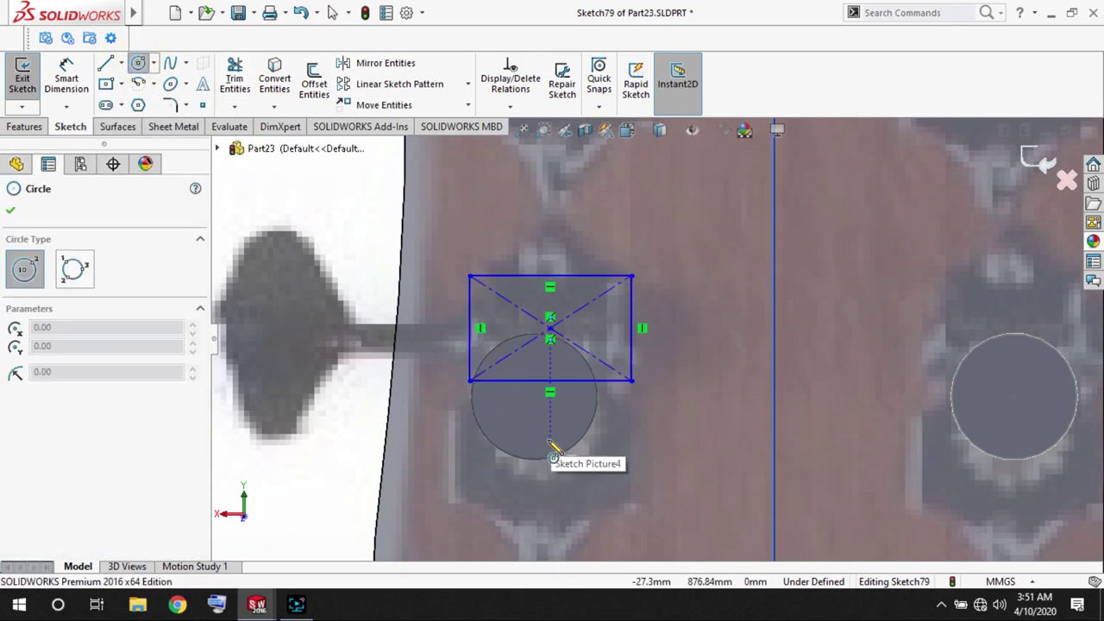
{"action": "left_click", "coordinate": [550, 441]}
{"action": "left_click", "coordinate": [575, 520]}
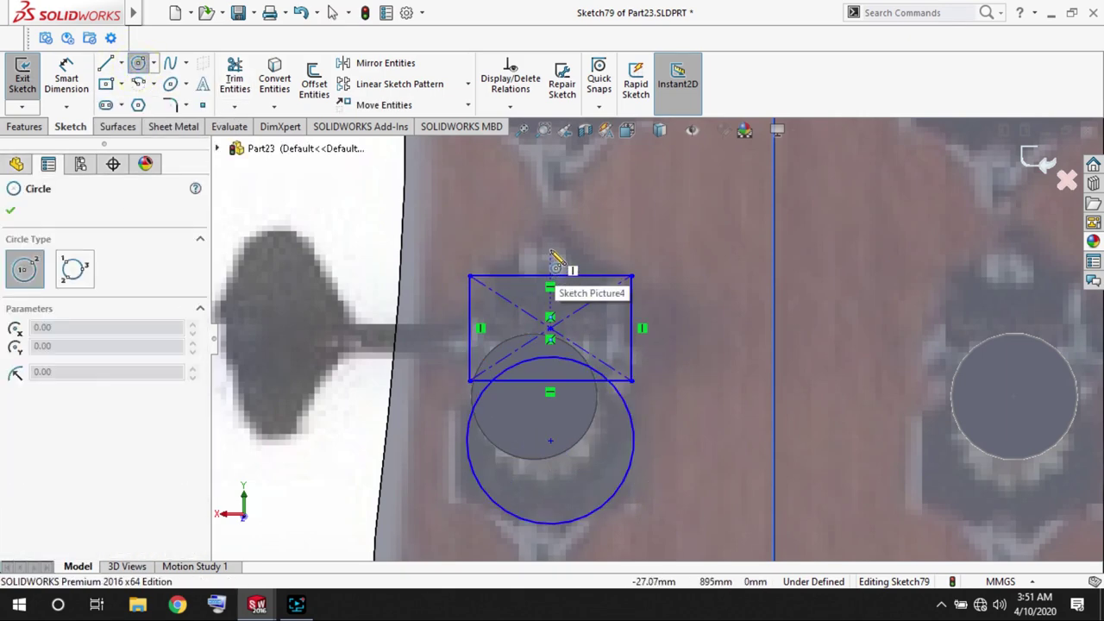
{"action": "left_click", "coordinate": [550, 249]}
{"action": "left_click", "coordinate": [544, 199]}
Dimension the small circle to Ø4 and move it onto the rectangle's top edge.
{"action": "key", "text": "d"}
{"action": "left_click", "coordinate": [600, 233]}
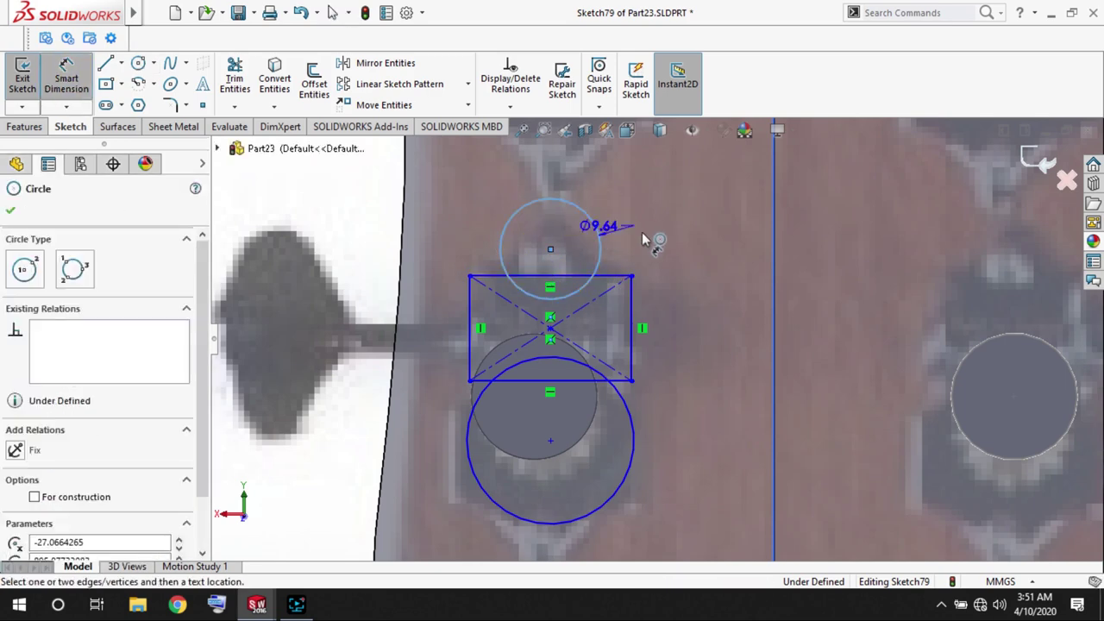
{"action": "left_click", "coordinate": [647, 234]}
{"action": "key", "text": "Return"}
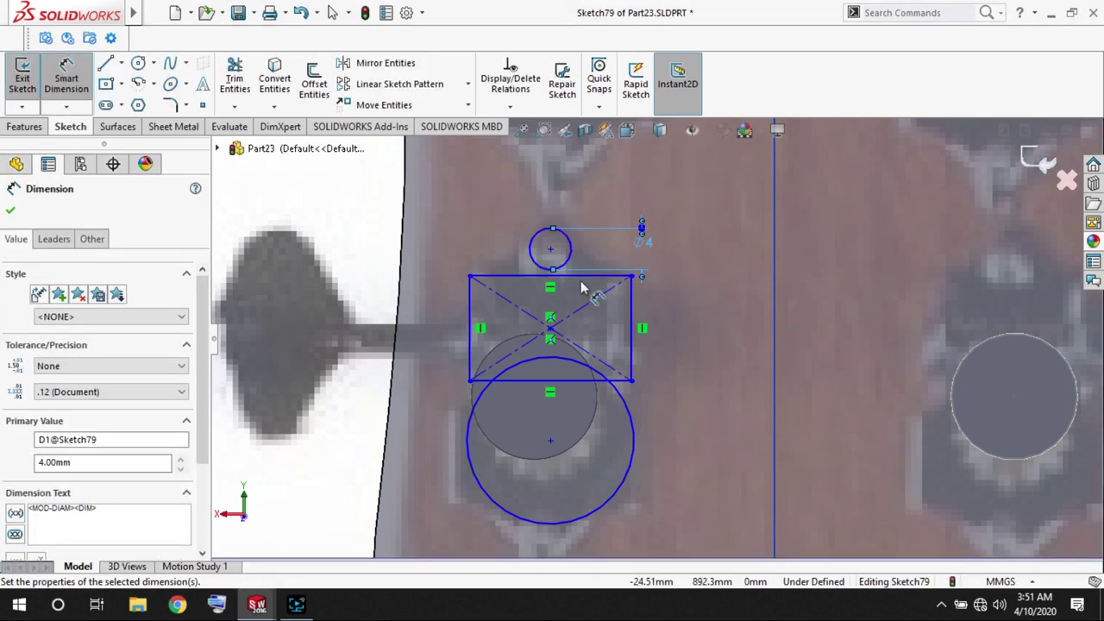
{"action": "key", "text": "Escape"}
{"action": "scroll", "coordinate": [574, 261], "scroll_direction": "down", "scroll_amount": 2}
{"action": "left_click", "coordinate": [570, 255]}
{"action": "scroll", "coordinate": [571, 284], "scroll_direction": "down", "scroll_amount": 3}
{"action": "left_click_drag", "start_coordinate": [546, 250], "coordinate": [546, 280]}
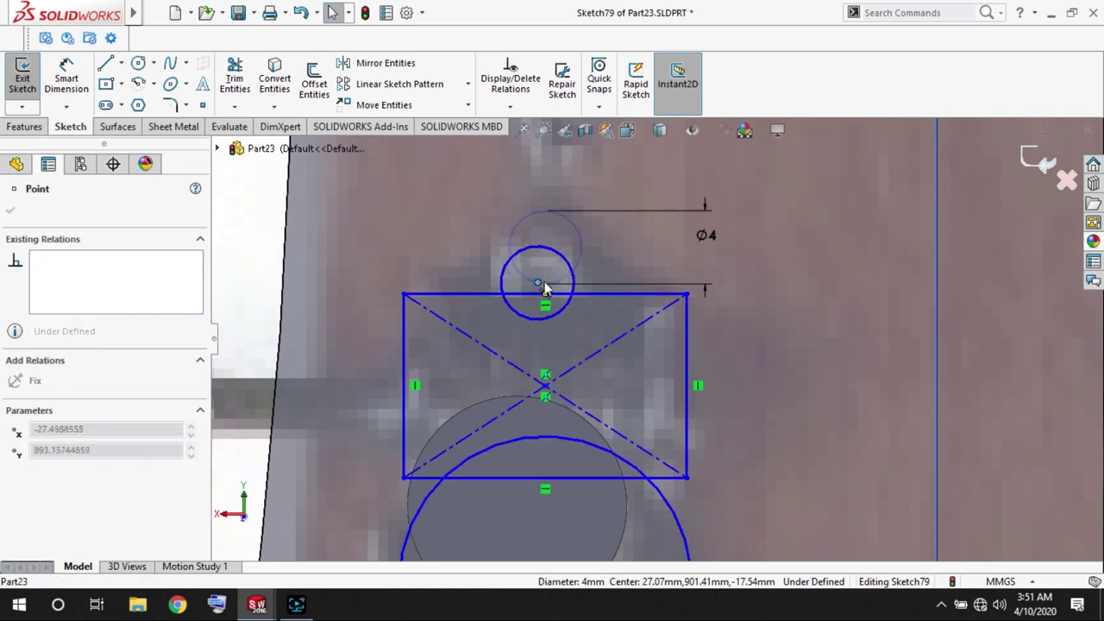
{"action": "key", "text": "Escape"}
Dimension the rectangle to 9 mm tall and 13 mm wide.
{"action": "left_click", "coordinate": [686, 391]}
{"action": "left_click", "coordinate": [811, 384]}
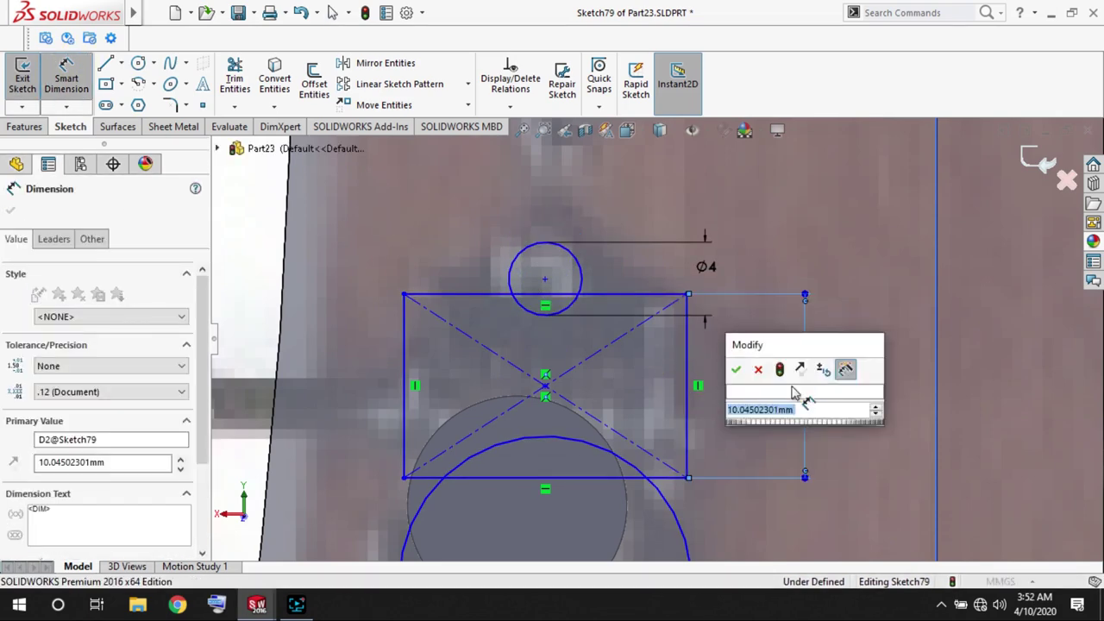
{"action": "type", "text": "9"}
{"action": "key", "text": "Return"}
{"action": "left_click", "coordinate": [537, 480]}
{"action": "left_click", "coordinate": [534, 513]}
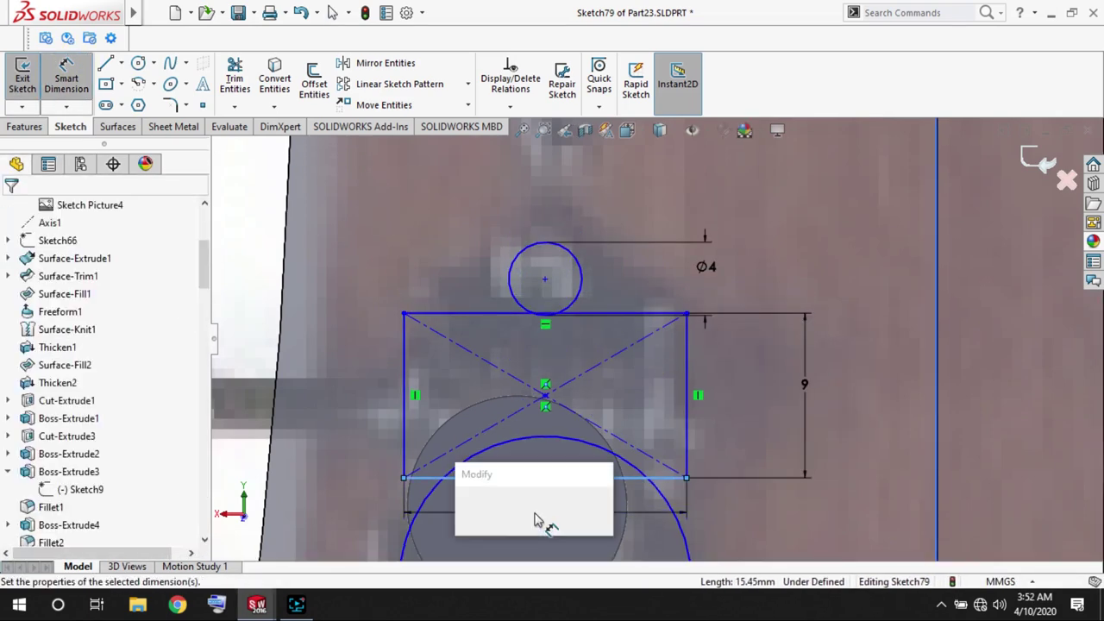
{"action": "type", "text": "13"}
{"action": "key", "text": "Return"}
{"action": "key", "text": "Escape"}
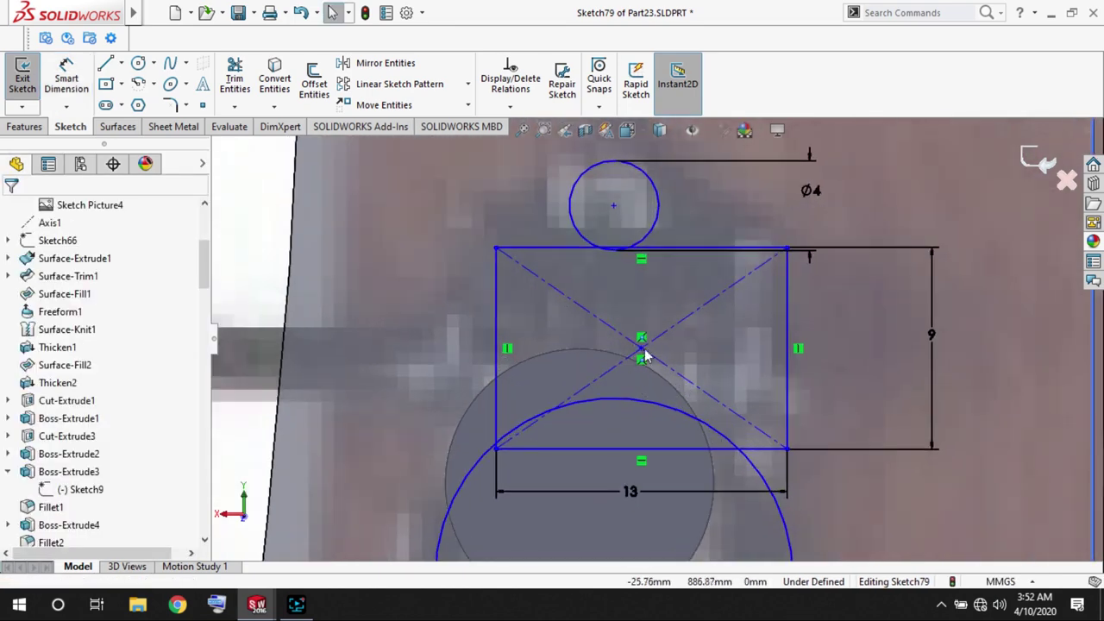
Add a diameter dimension to the large circle below the rectangle.
{"action": "left_click", "coordinate": [599, 340]}
{"action": "scroll", "coordinate": [655, 419], "scroll_direction": "up", "scroll_amount": 3}
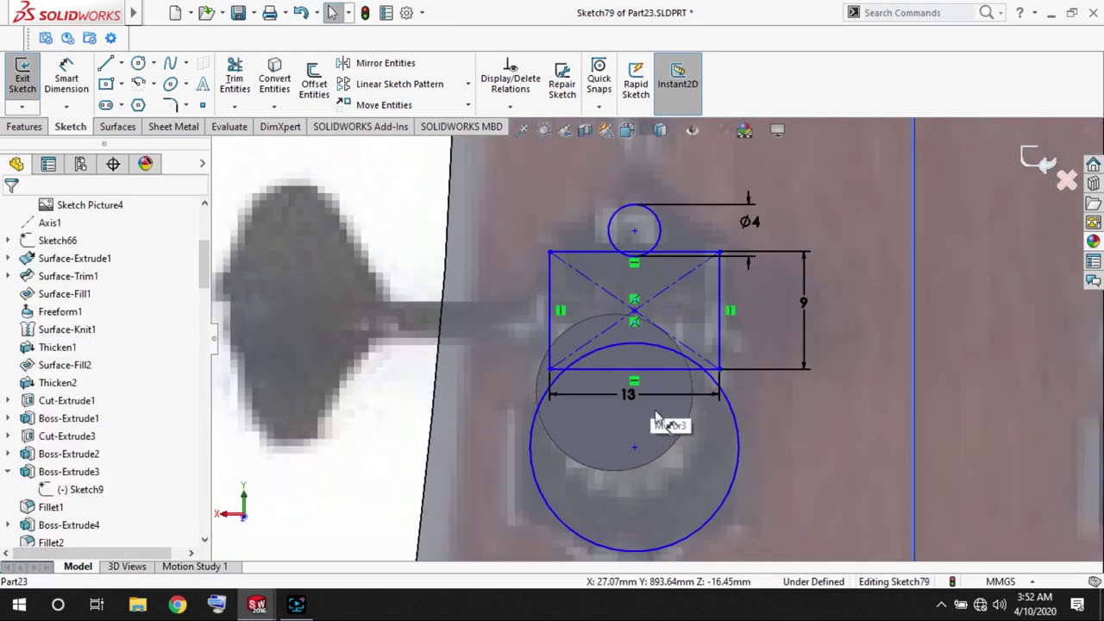
{"action": "left_click", "coordinate": [69, 76]}
{"action": "left_click", "coordinate": [735, 414]}
{"action": "left_click", "coordinate": [792, 423]}
{"action": "key", "text": "Return"}
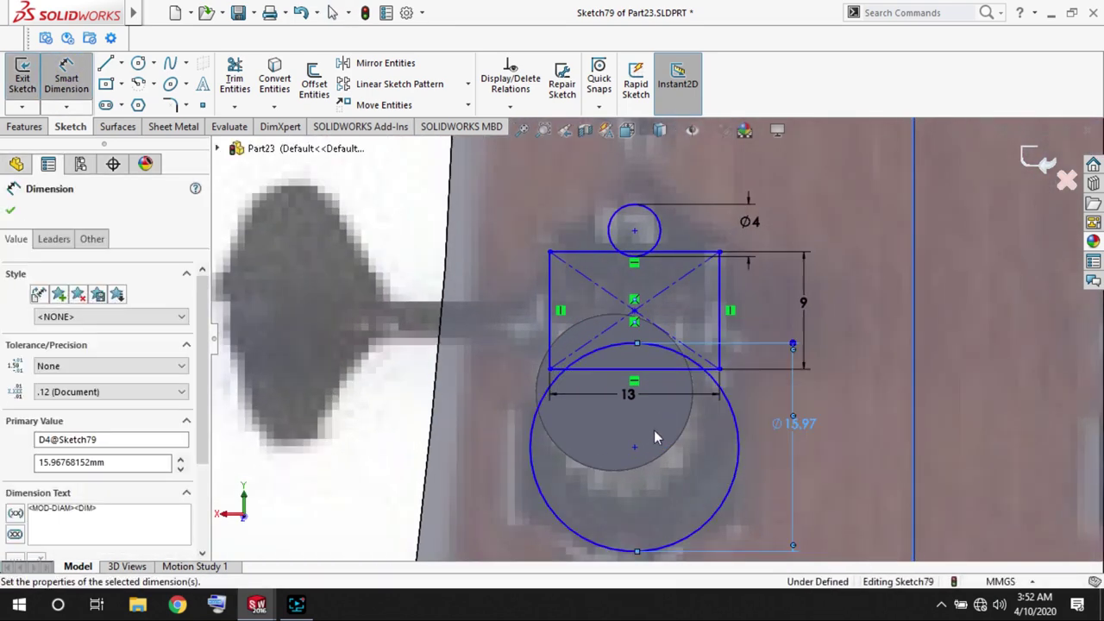
Move the large circle up the rectangle's centreline and set the upper circle's diameter to 8 mm.
{"action": "mouse_move", "coordinate": [634, 447]}
{"action": "left_mouse_down"}
{"action": "mouse_move", "coordinate": [634, 408]}
{"action": "mouse_move", "coordinate": [690, 248]}
{"action": "left_mouse_up"}
{"action": "double_click", "coordinate": [803, 392]}
{"action": "scroll", "coordinate": [805, 400], "scroll_direction": "down", "scroll_amount": 2}
{"action": "left_click", "coordinate": [234, 76]}
{"action": "scroll", "coordinate": [628, 188], "scroll_direction": "down", "scroll_amount": 2}
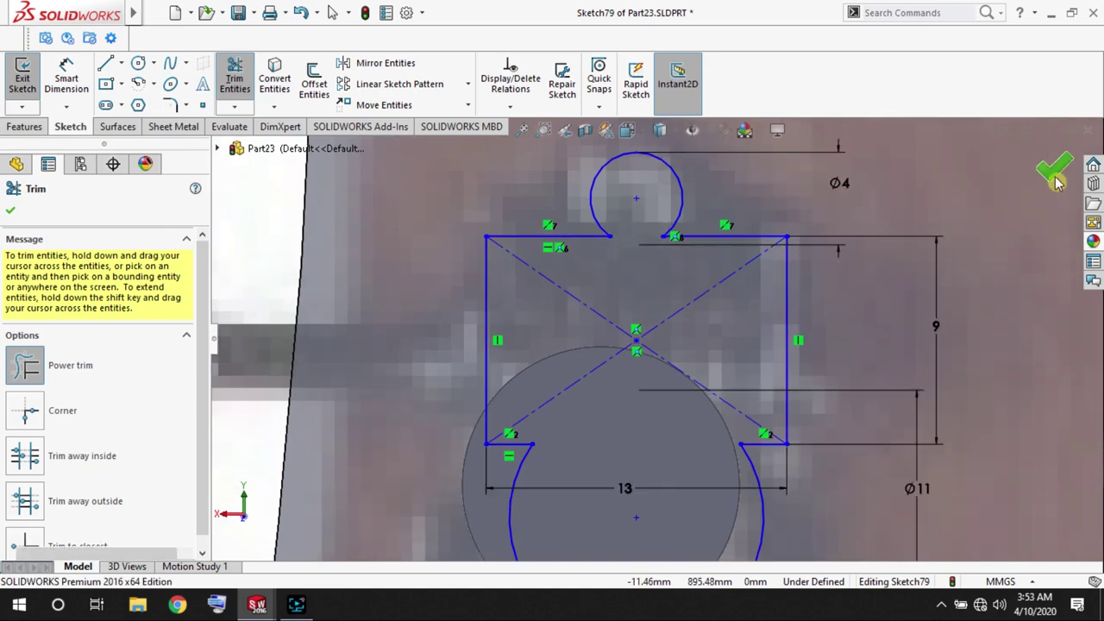
{"action": "key", "text": "Escape"}
{"action": "type", "text": "8"}
{"action": "key", "text": "Return"}
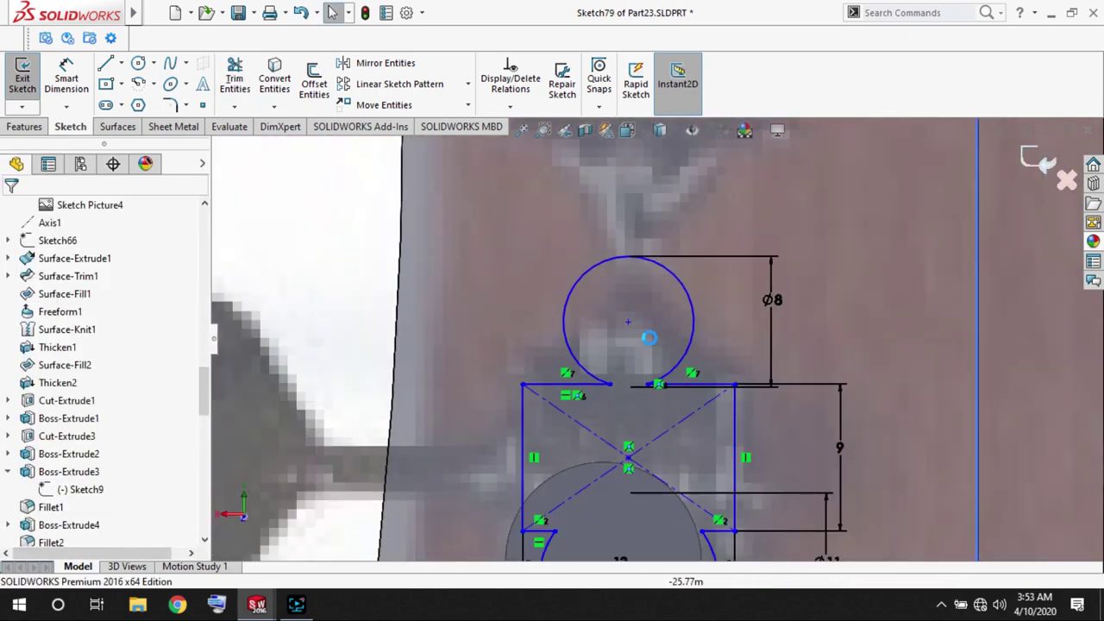
Keep the upper circle at Ø8 and trim the overlapping arcs and 13 × 9 rectangle lines into one tuner outline.
{"action": "scroll", "coordinate": [645, 404], "scroll_direction": "down", "scroll_amount": 2}
{"action": "scroll", "coordinate": [637, 212], "scroll_direction": "down", "scroll_amount": 2}
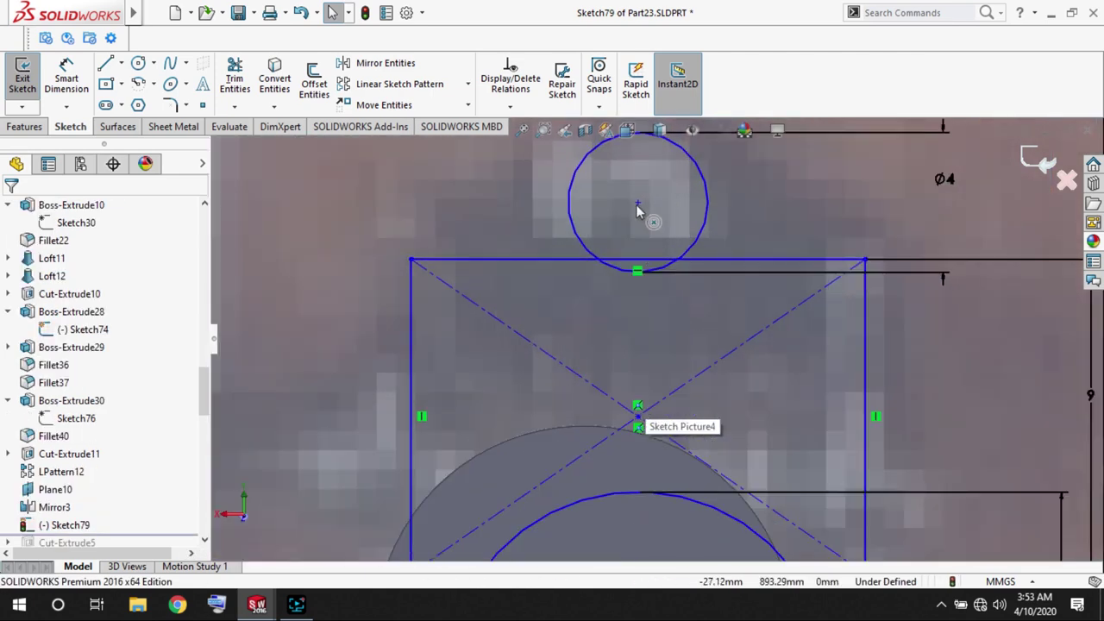
{"action": "left_click", "coordinate": [636, 211]}
{"action": "key", "text": "ctrl+z"}
{"action": "scroll", "coordinate": [620, 261], "scroll_direction": "up", "scroll_amount": 1}
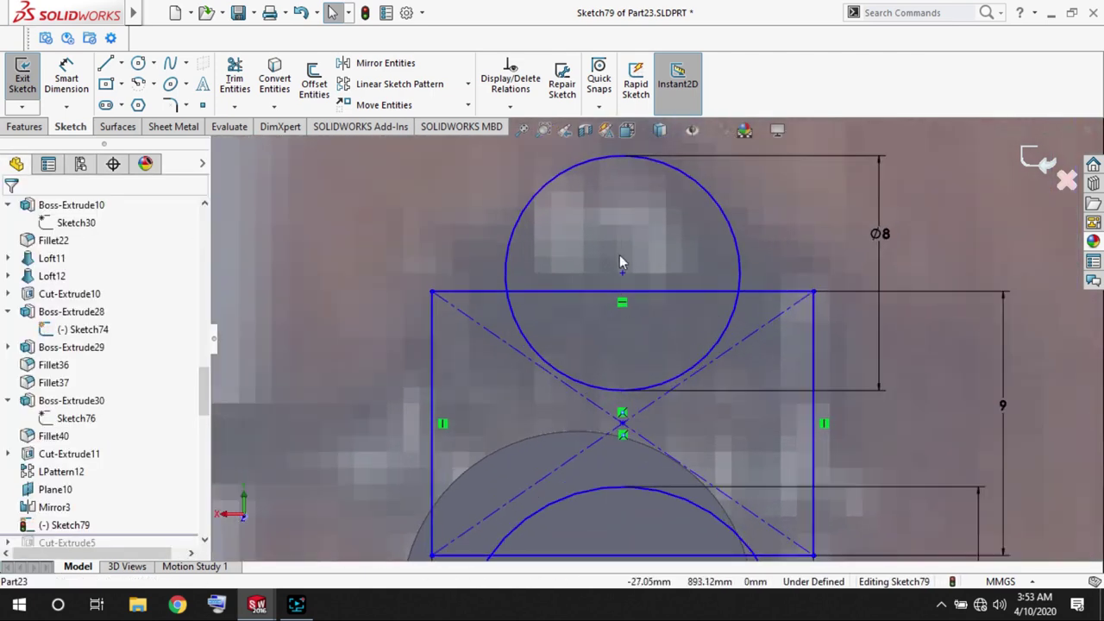
{"action": "left_click", "coordinate": [627, 249]}
{"action": "scroll", "coordinate": [639, 250], "scroll_direction": "up", "scroll_amount": 3}
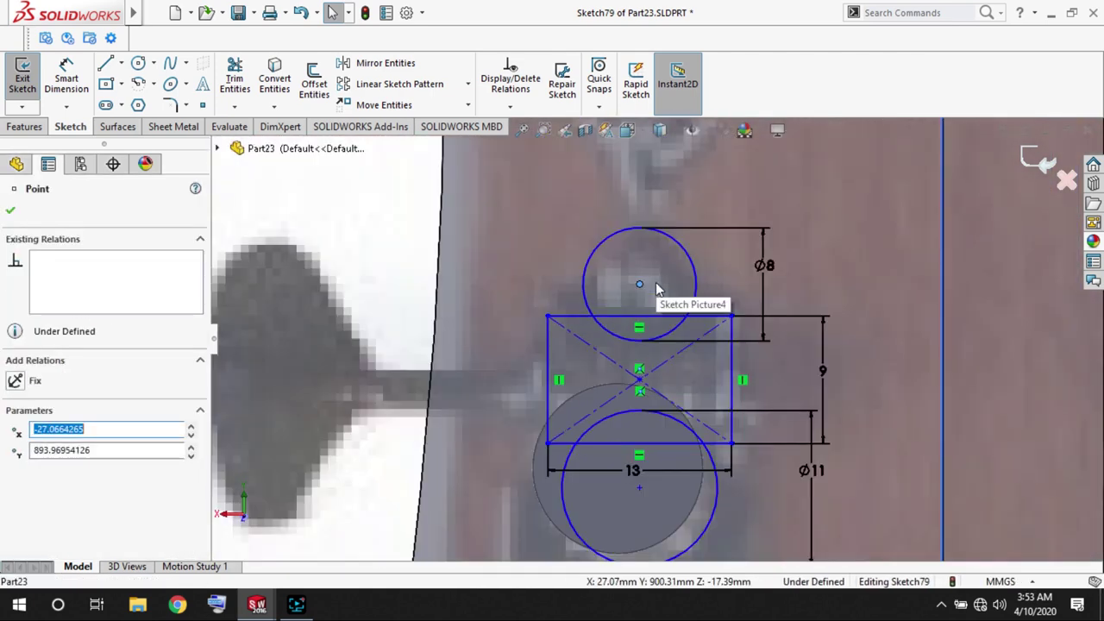
{"action": "left_click", "coordinate": [222, 76]}
{"action": "scroll", "coordinate": [651, 315], "scroll_direction": "down", "scroll_amount": 1}
{"action": "scroll", "coordinate": [655, 442], "scroll_direction": "up", "scroll_amount": 1}
{"action": "key", "text": "Escape"}
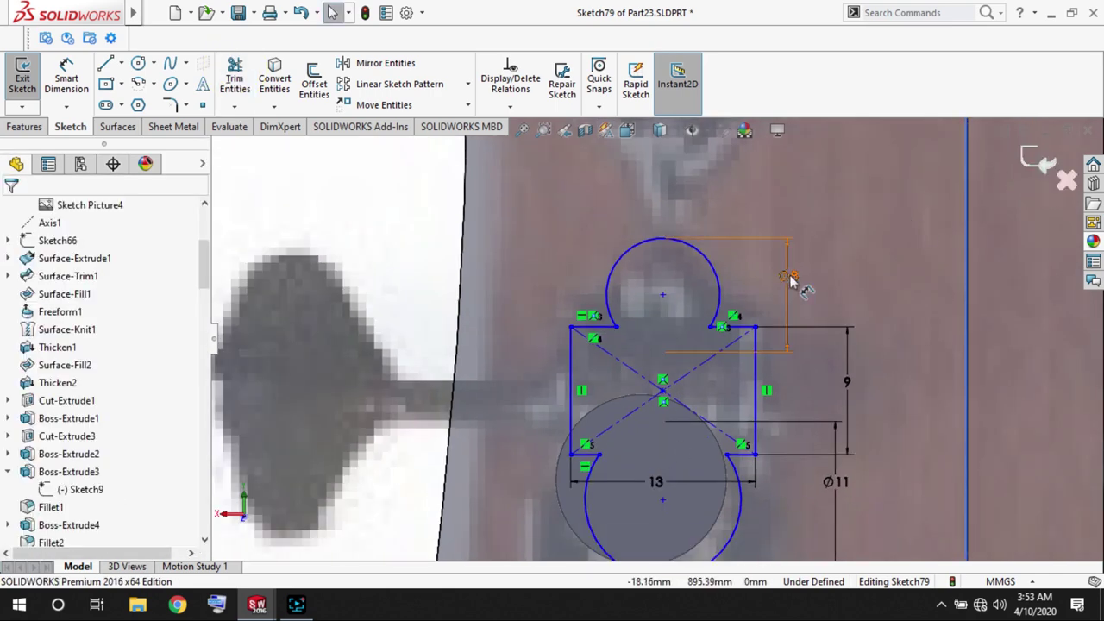
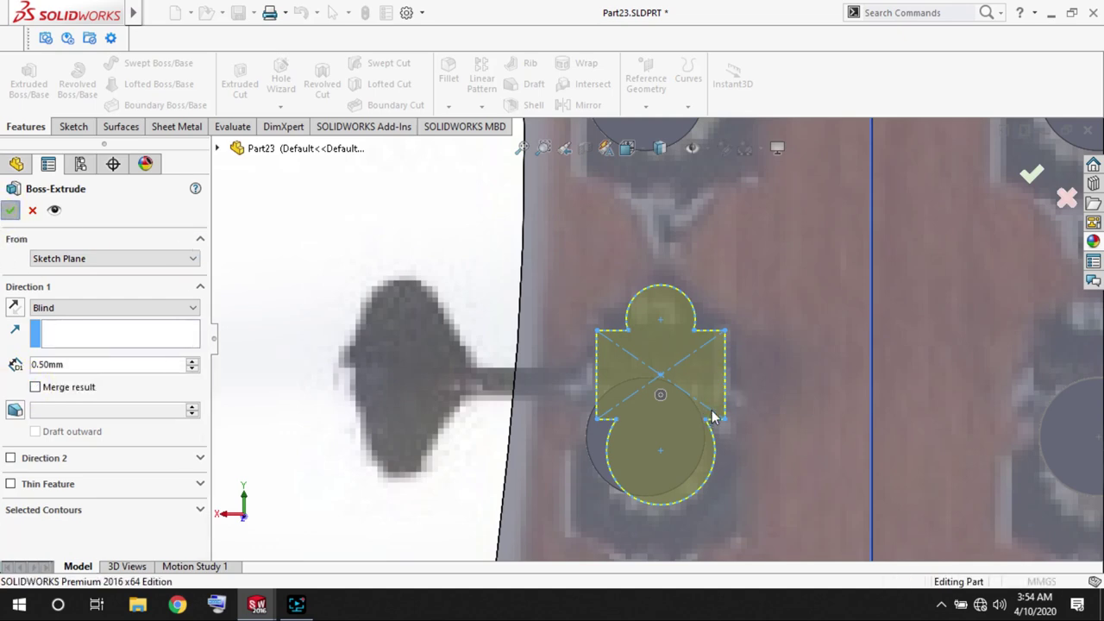
Accept the 0.5 mm base plate and start a sketch on its face.
{"action": "key", "text": "Return"}
{"action": "scroll", "coordinate": [656, 370], "scroll_direction": "up", "scroll_amount": 5}
{"action": "left_click", "coordinate": [416, 332]}
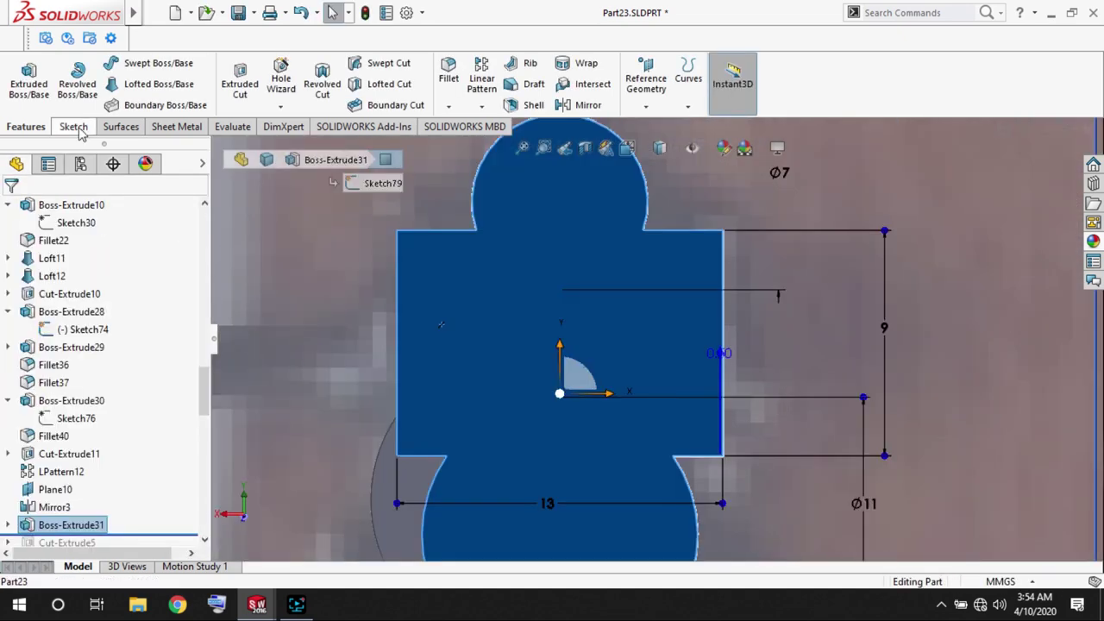
{"action": "left_click", "coordinate": [71, 125]}
{"action": "left_click", "coordinate": [21, 74]}
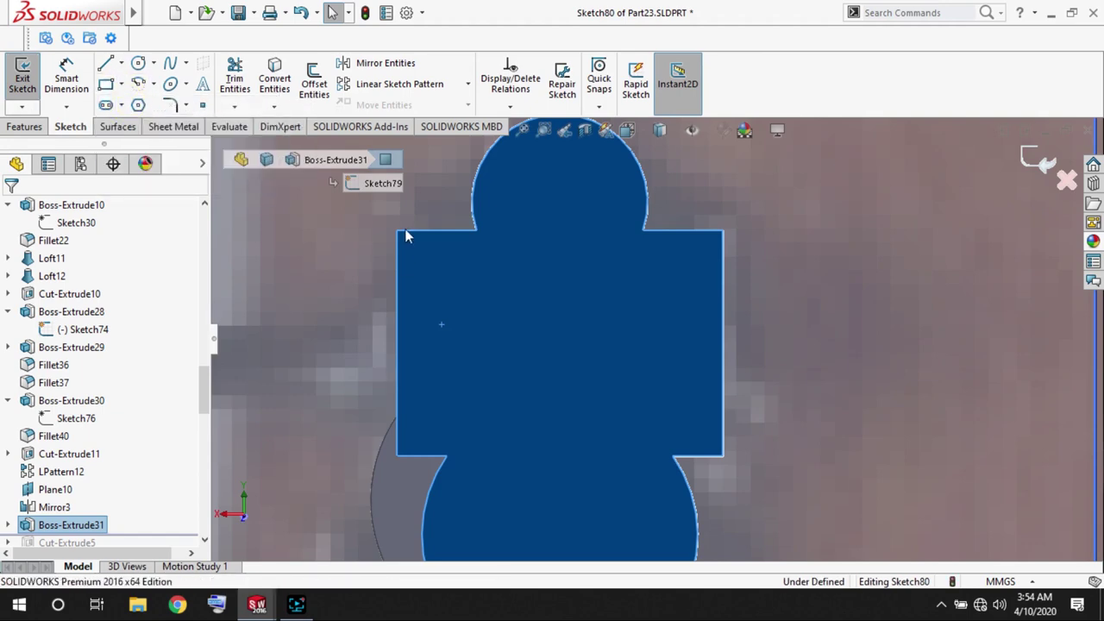
Draw two thin corner rectangles along the plate's left and right edges.
{"action": "left_click", "coordinate": [105, 83]}
{"action": "left_click", "coordinate": [397, 230]}
{"action": "left_click", "coordinate": [422, 456]}
{"action": "left_click", "coordinate": [723, 231]}
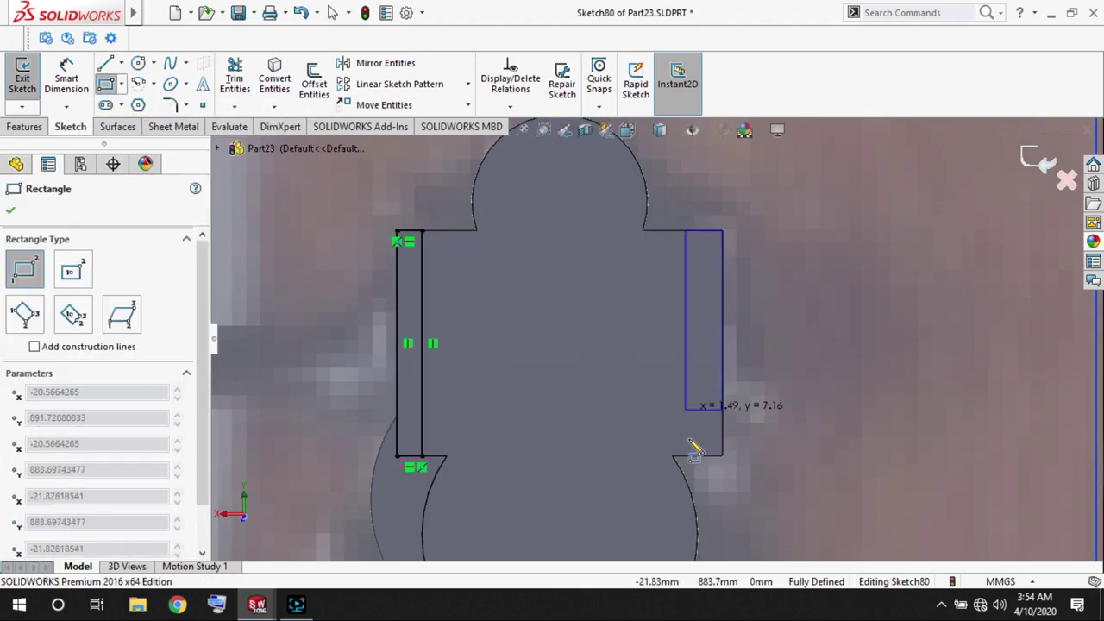
{"action": "left_click", "coordinate": [698, 455]}
Extrude both rectangles 8 mm to form the side tabs.
{"action": "scroll", "coordinate": [673, 397], "scroll_direction": "up", "scroll_amount": 2}
{"action": "left_click", "coordinate": [24, 126]}
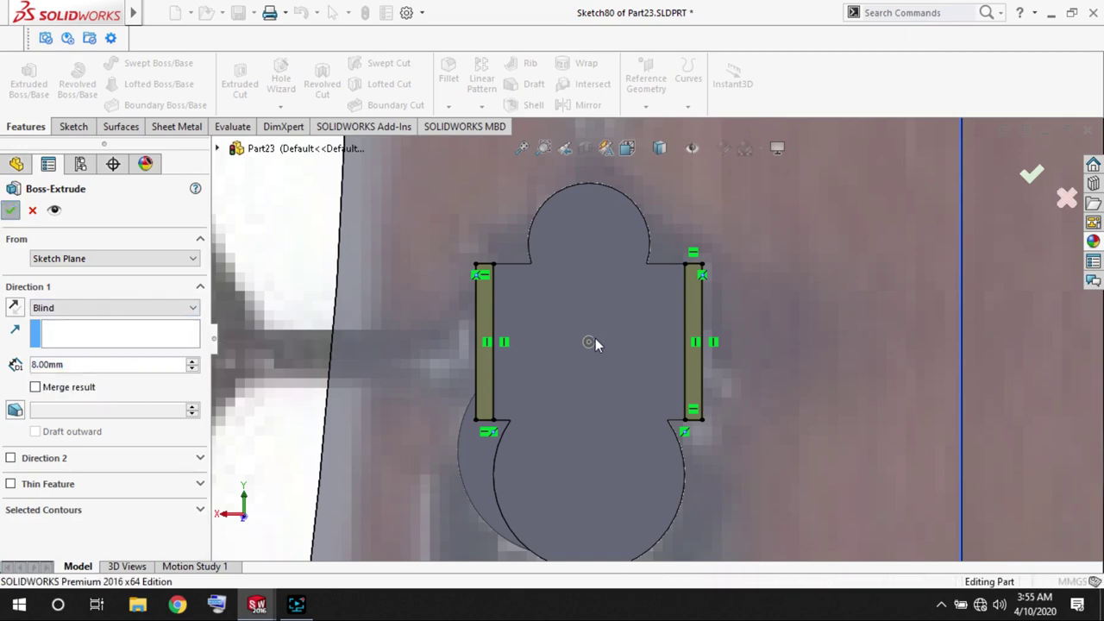
{"action": "key", "text": "Return"}
{"action": "middle_click_drag", "start_coordinate": [596, 360], "coordinate": [659, 322]}
{"action": "left_click", "coordinate": [449, 84]}
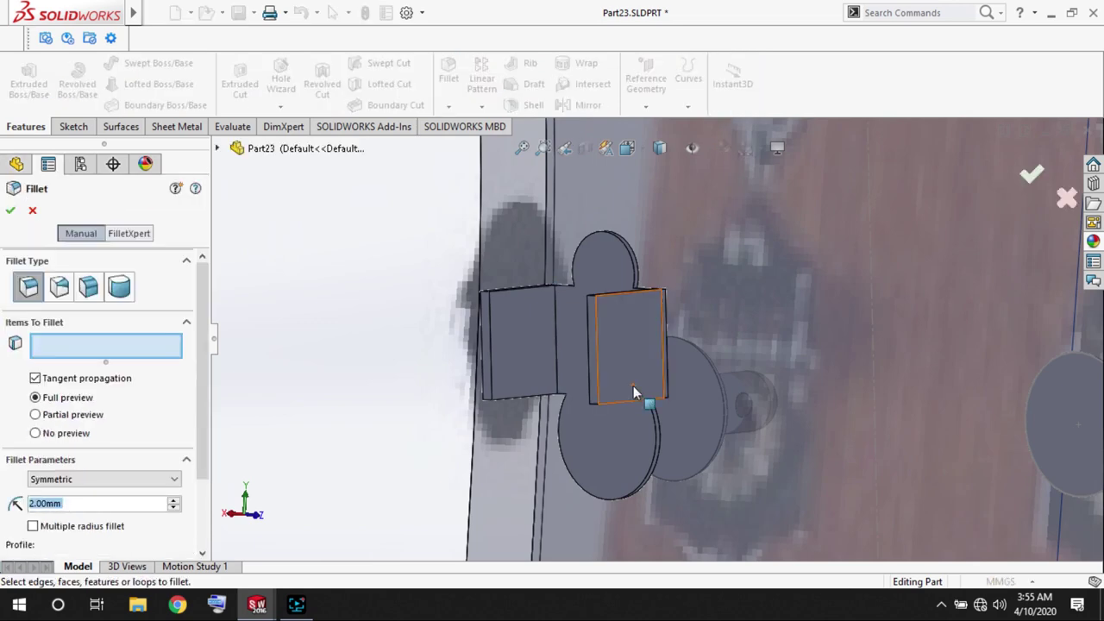
Fillet the outer top edges of both tabs with a 5 mm radius.
{"action": "scroll", "coordinate": [634, 393], "scroll_direction": "down", "scroll_amount": 3}
{"action": "left_click", "coordinate": [560, 380]}
{"action": "scroll", "coordinate": [607, 214], "scroll_direction": "up", "scroll_amount": 3}
{"action": "scroll", "coordinate": [621, 226], "scroll_direction": "down", "scroll_amount": 3}
{"action": "left_click", "coordinate": [656, 259]}
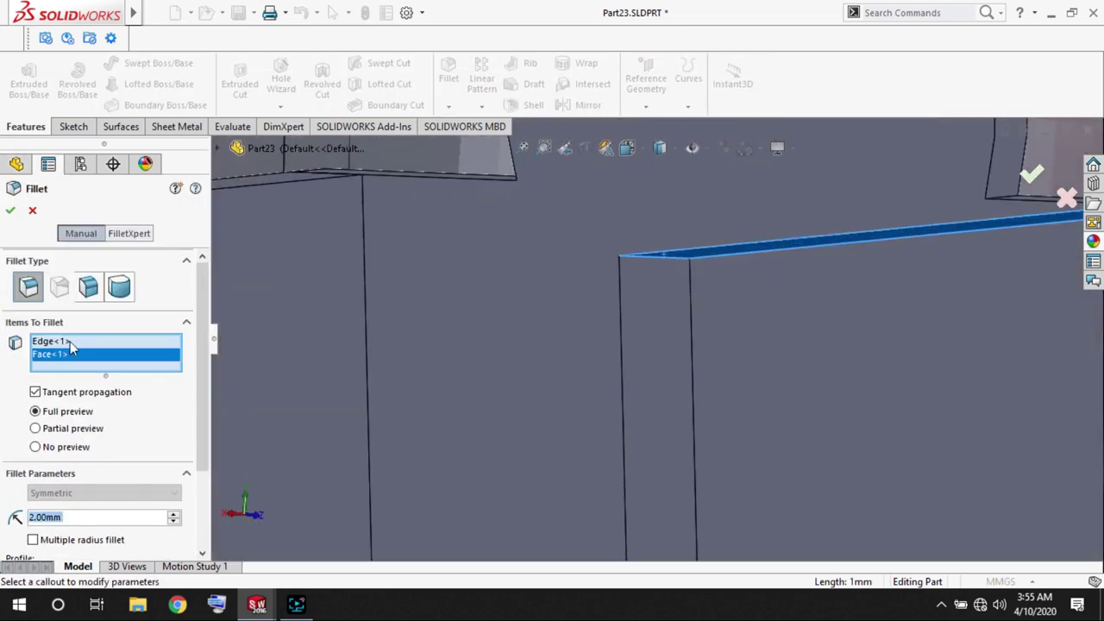
{"action": "key", "text": "Delete"}
{"action": "left_click", "coordinate": [650, 272]}
{"action": "scroll", "coordinate": [655, 429], "scroll_direction": "down", "scroll_amount": 2}
{"action": "scroll", "coordinate": [681, 535], "scroll_direction": "down", "scroll_amount": 2}
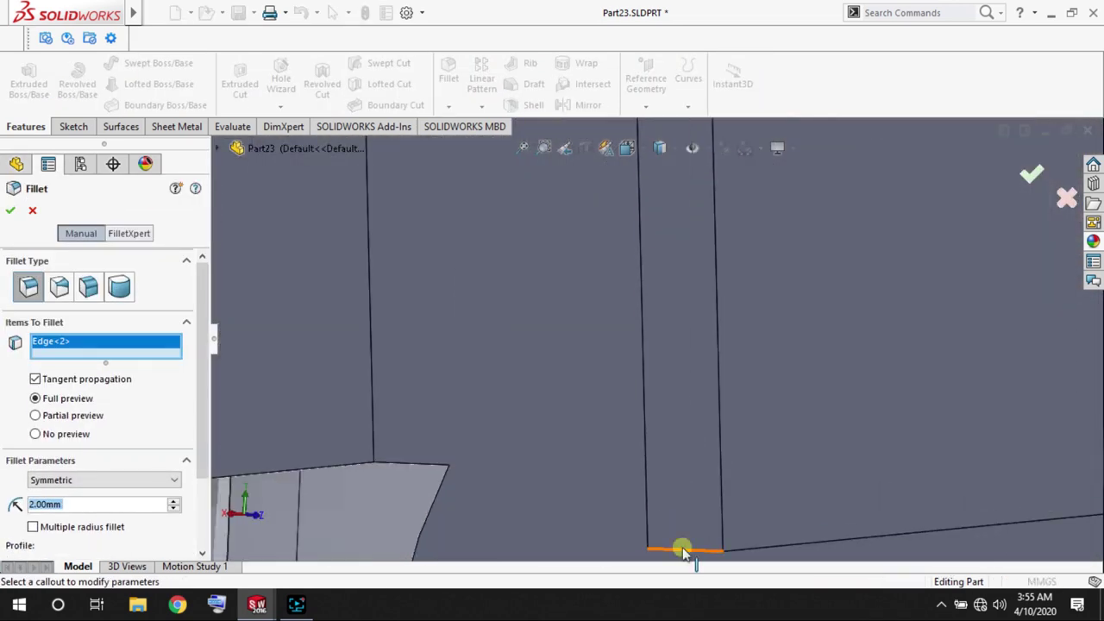
{"action": "left_click", "coordinate": [681, 552]}
{"action": "scroll", "coordinate": [532, 366], "scroll_direction": "down", "scroll_amount": 2}
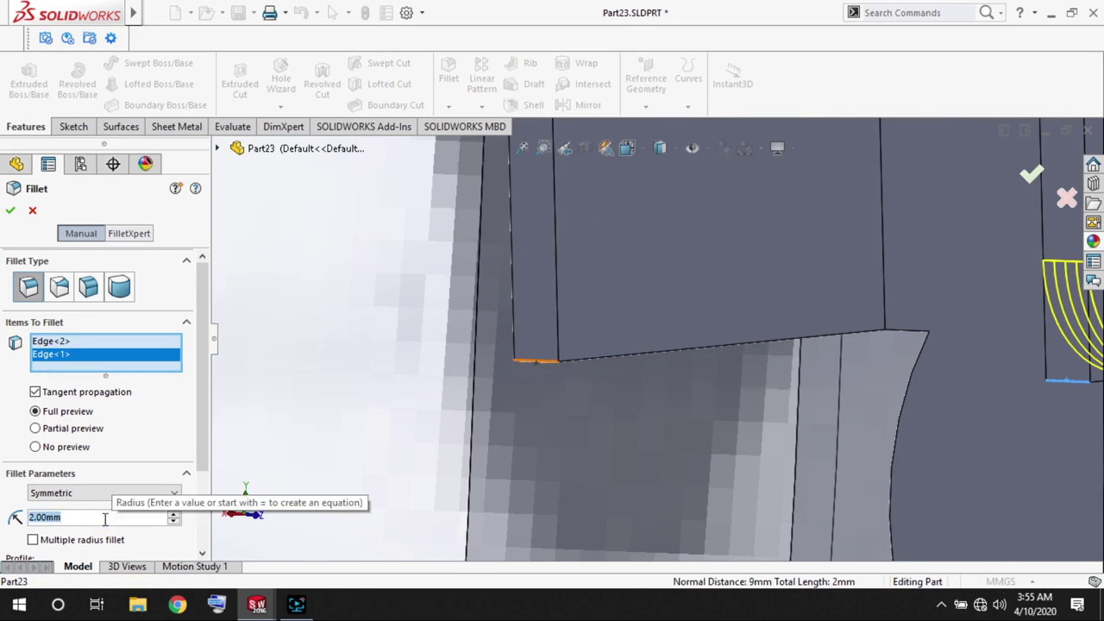
{"action": "type", "text": "5"}
{"action": "key", "text": "Return"}
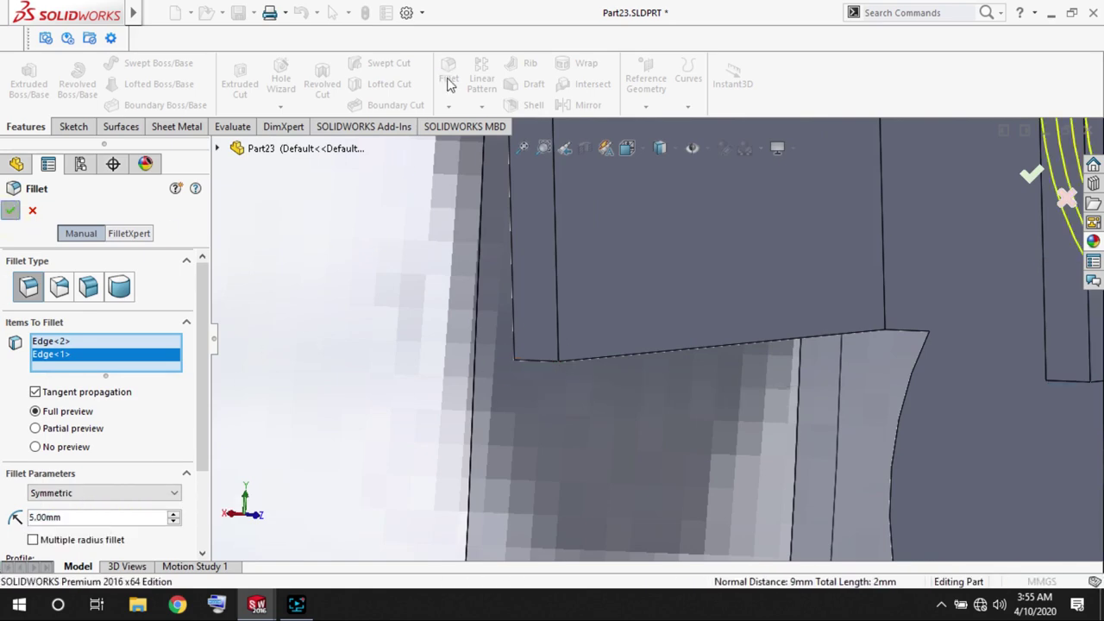
{"action": "key", "text": "Return"}
{"action": "key", "text": "Return"}
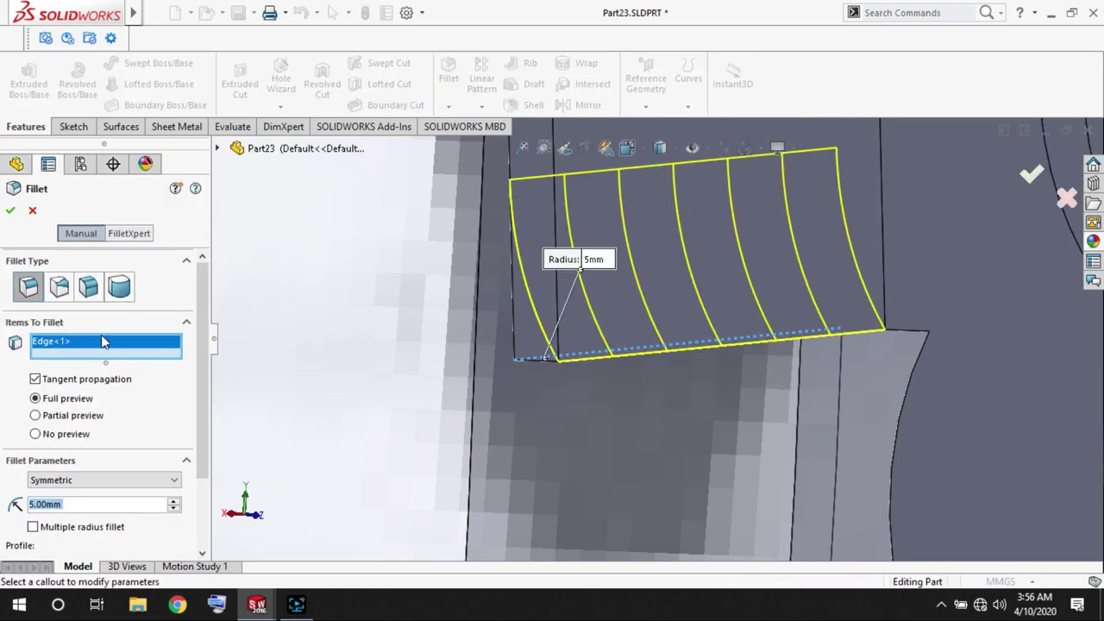
Apply a second 5 mm fillet to the remaining two tab edges.
{"action": "key", "text": "Delete"}
{"action": "left_click", "coordinate": [537, 378]}
{"action": "scroll", "coordinate": [628, 313], "scroll_direction": "up", "scroll_amount": 2}
{"action": "left_click", "coordinate": [686, 251]}
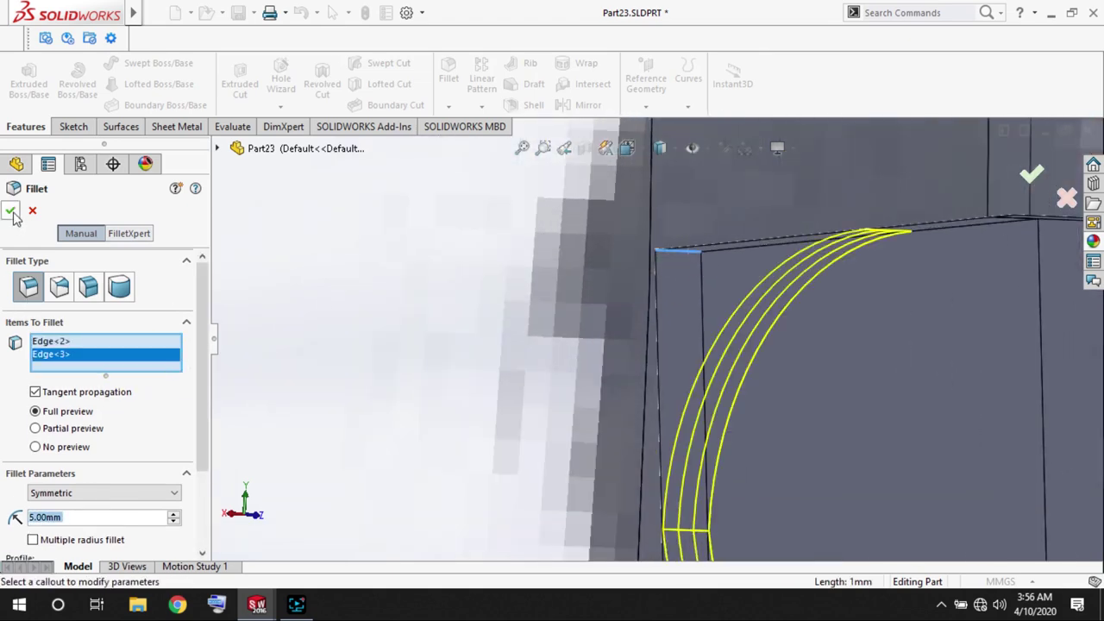
{"action": "key", "text": "Return"}
Sketch a circle on the rounded tab face and dimension it to Ø3 mm.
{"action": "left_click", "coordinate": [803, 377]}
{"action": "left_click", "coordinate": [71, 126]}
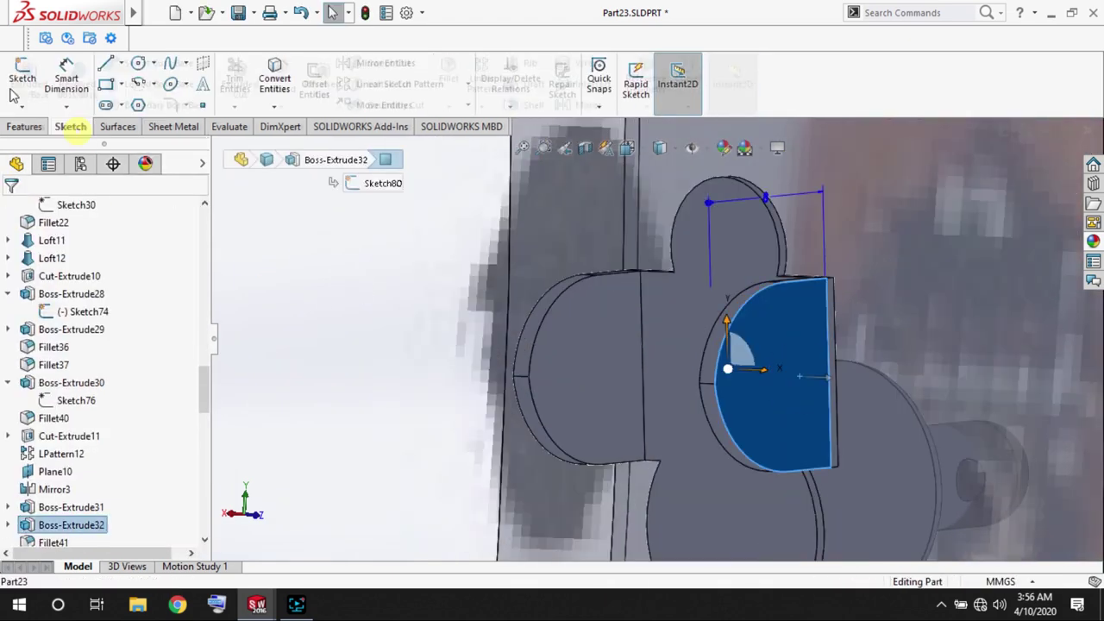
{"action": "left_click", "coordinate": [138, 63]}
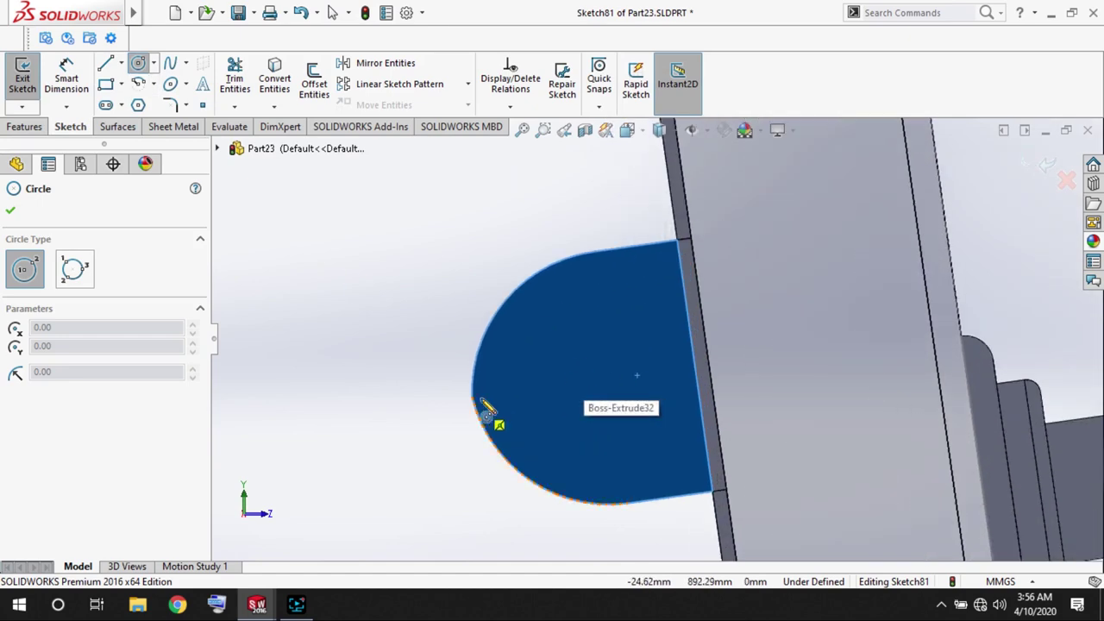
{"action": "left_click", "coordinate": [596, 384]}
{"action": "left_click", "coordinate": [641, 423]}
{"action": "key", "text": "d"}
{"action": "left_click", "coordinate": [584, 340]}
{"action": "left_click", "coordinate": [473, 269]}
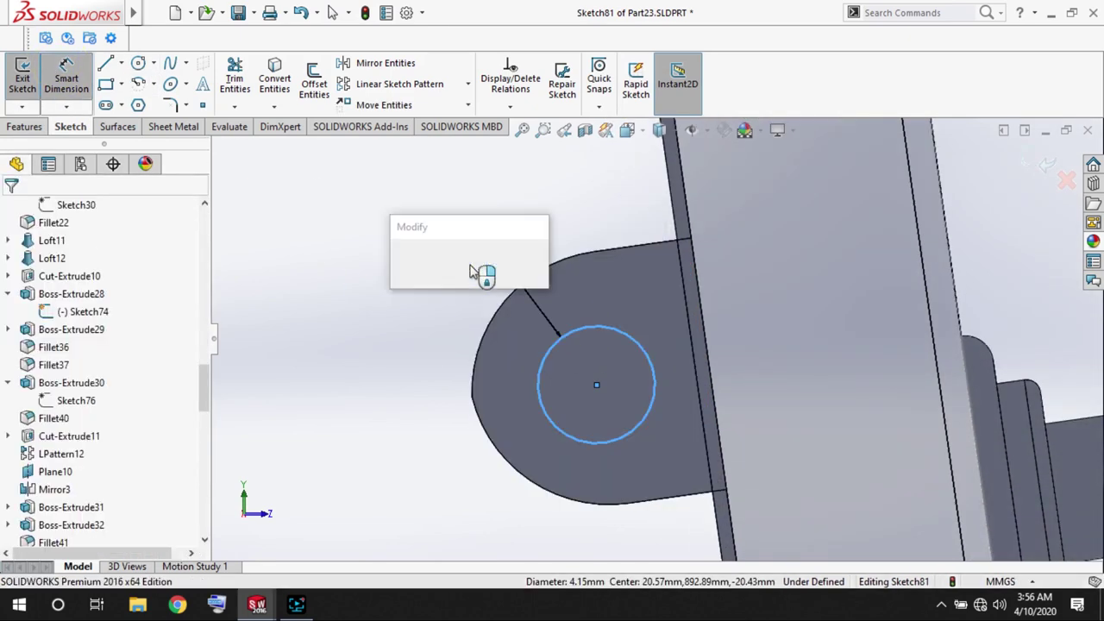
{"action": "type", "text": "3"}
{"action": "key", "text": "Return"}
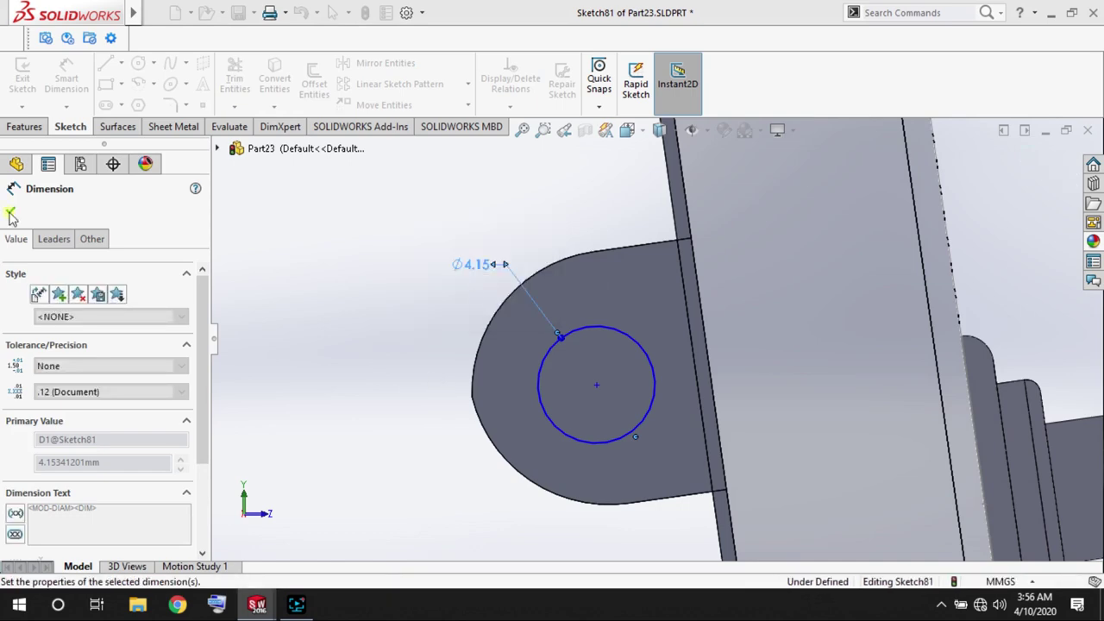
{"action": "key", "text": "Escape"}
Align the circle centre horizontally with the tab arc's end point and cut 23 mm through both tabs.
{"action": "left_click", "coordinate": [596, 385]}
{"action": "left_click", "coordinate": [472, 397], "text": "ctrl"}
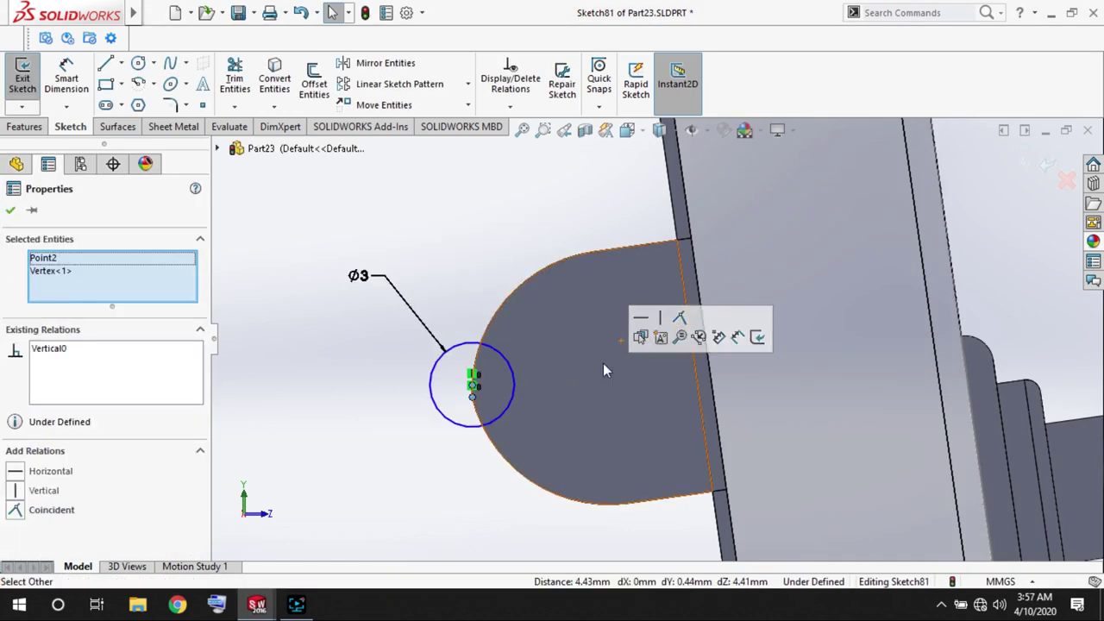
{"action": "left_click", "coordinate": [639, 321]}
{"action": "scroll", "coordinate": [638, 317], "scroll_direction": "up", "scroll_amount": 5}
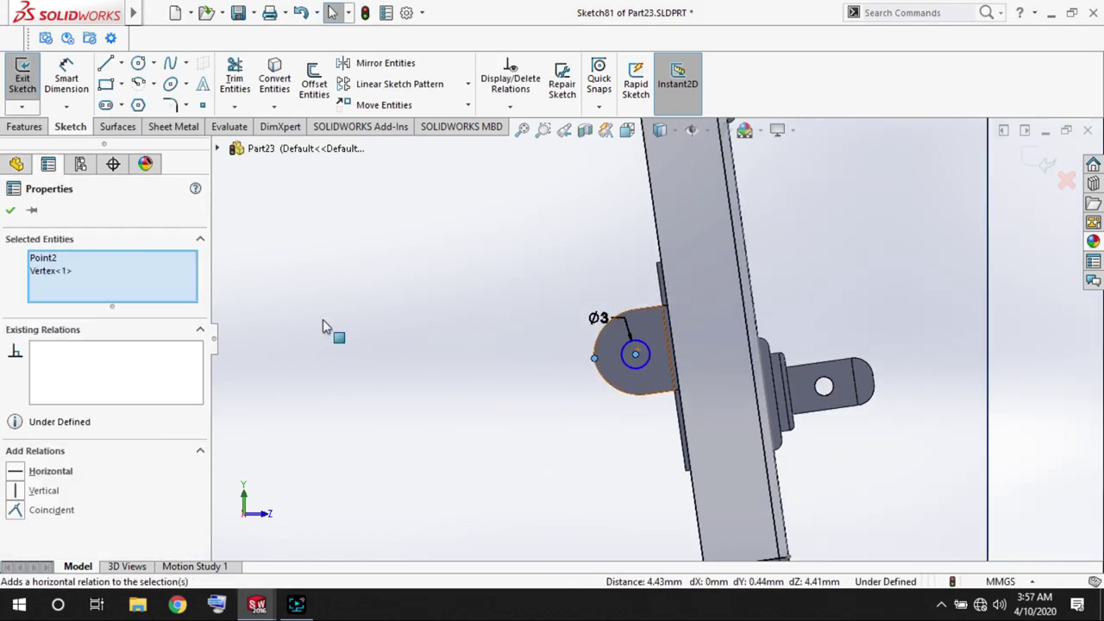
{"action": "scroll", "coordinate": [751, 209], "scroll_direction": "down", "scroll_amount": 5}
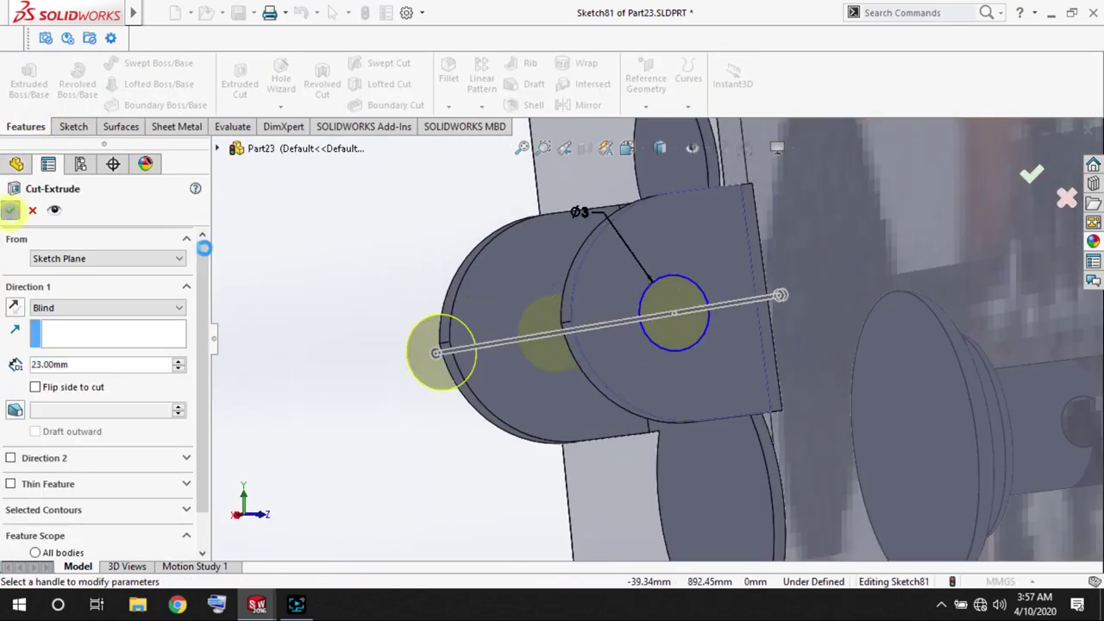
{"action": "key", "text": "Escape"}
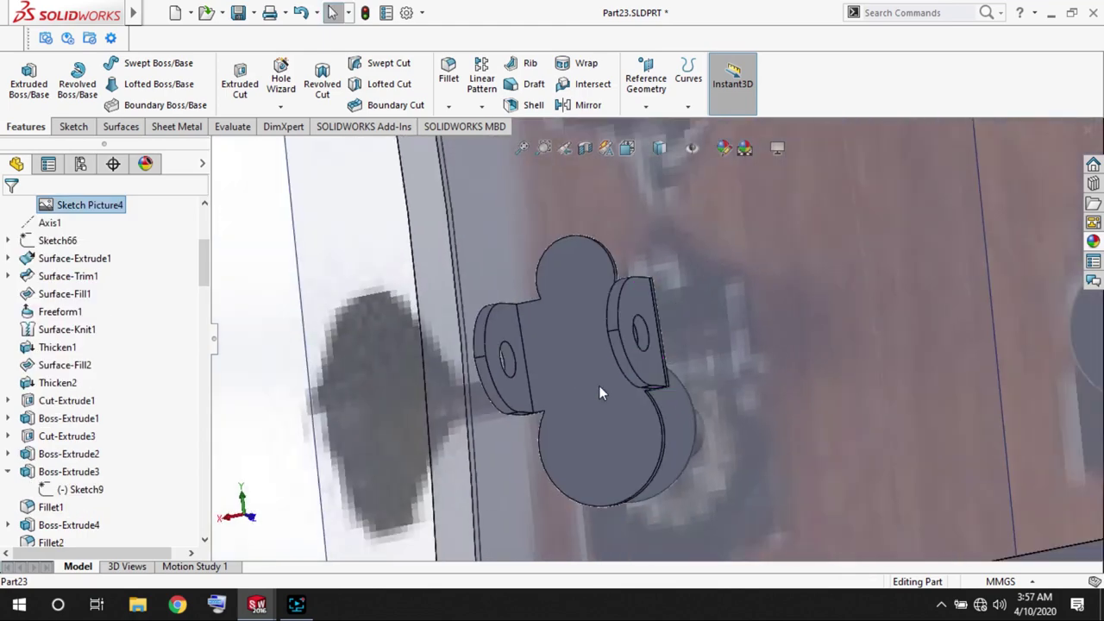
Sketch a 2.88 mm circle just inside the tab hole.
{"action": "mouse_move", "coordinate": [382, 284]}
{"action": "middle_mouse_down"}
{"action": "mouse_move", "coordinate": [461, 416]}
{"action": "mouse_move", "coordinate": [560, 350]}
{"action": "middle_mouse_up"}
{"action": "scroll", "coordinate": [560, 349], "scroll_direction": "down", "scroll_amount": 5}
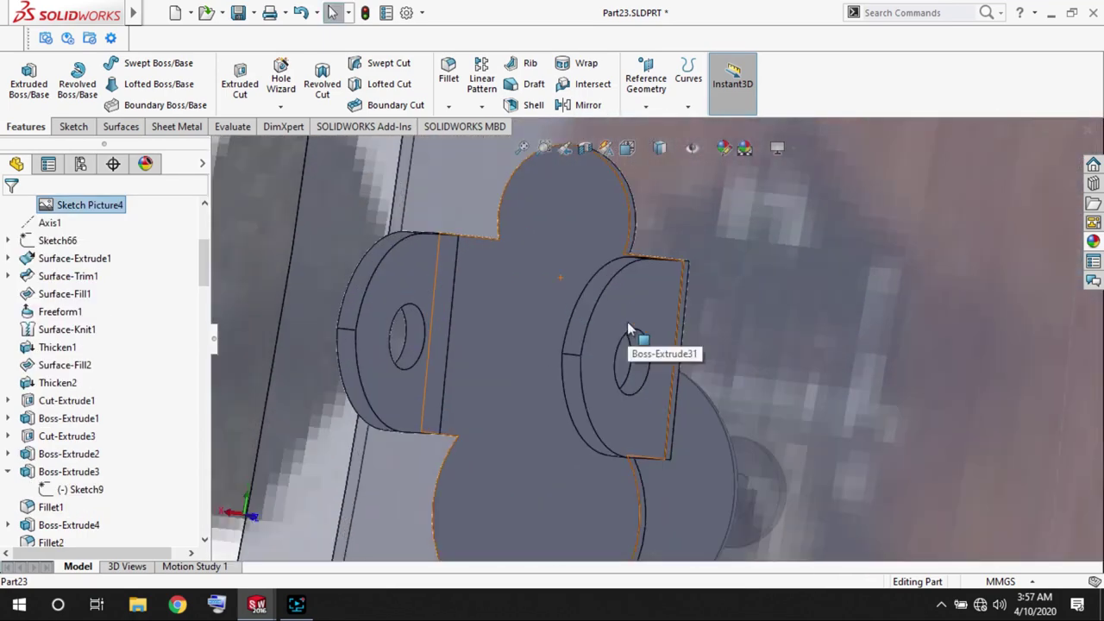
{"action": "left_click", "coordinate": [638, 362]}
{"action": "left_click", "coordinate": [22, 81]}
{"action": "left_click", "coordinate": [138, 62]}
{"action": "left_click", "coordinate": [638, 353]}
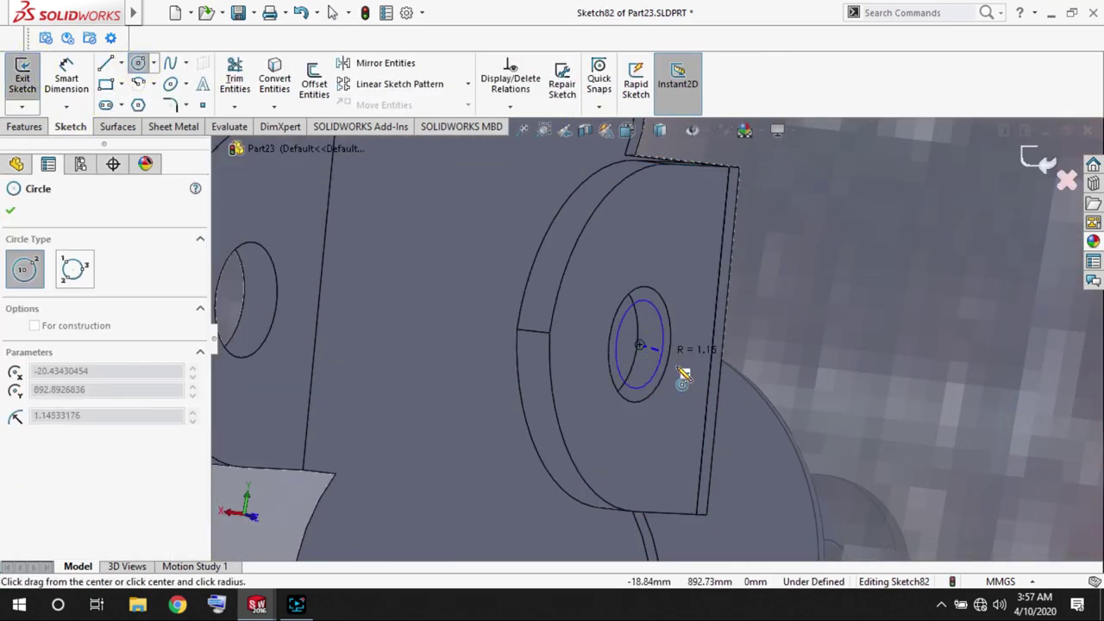
{"action": "left_click", "coordinate": [705, 392]}
{"action": "middle_click_drag", "start_coordinate": [674, 384], "coordinate": [419, 320]}
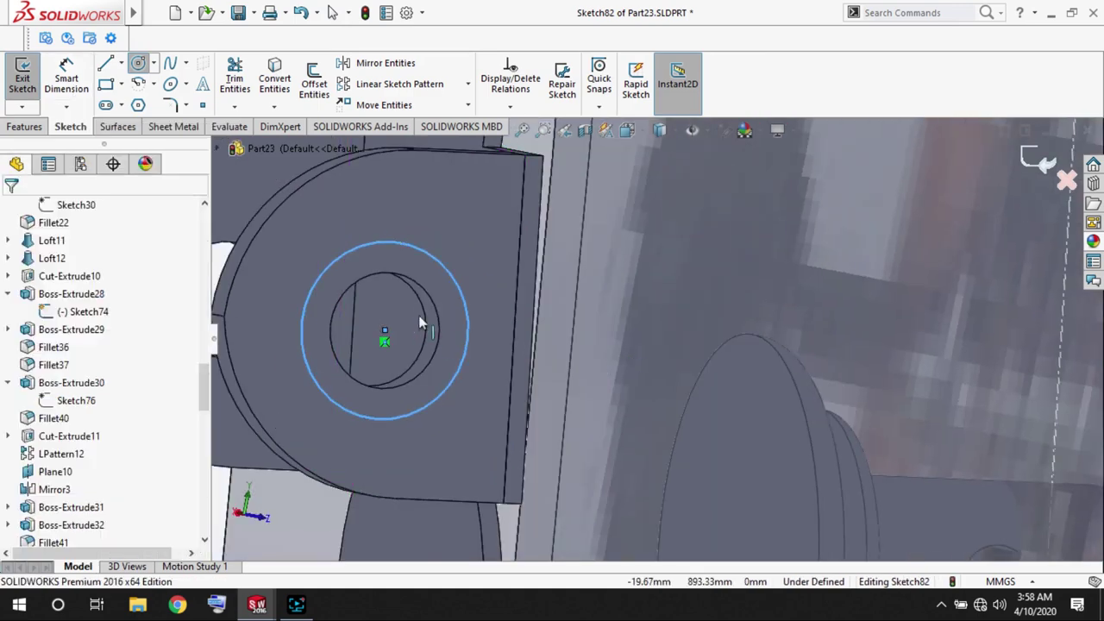
{"action": "left_click", "coordinate": [385, 341]}
{"action": "scroll", "coordinate": [532, 433], "scroll_direction": "down", "scroll_amount": 5}
{"action": "left_click", "coordinate": [531, 434]}
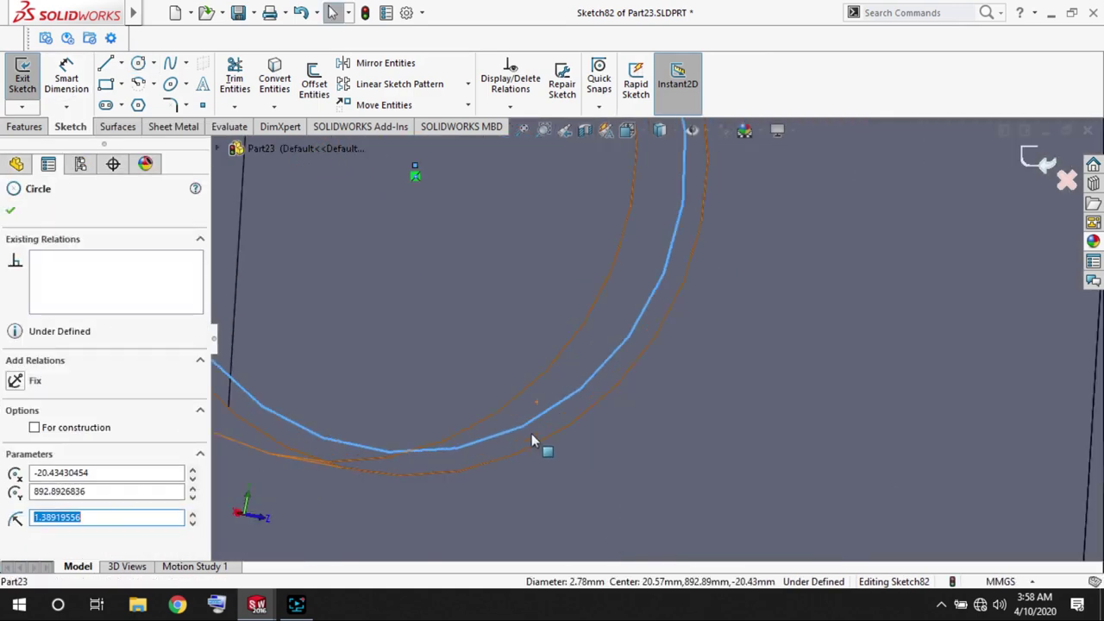
{"action": "scroll", "coordinate": [534, 439], "scroll_direction": "down", "scroll_amount": 2}
{"action": "scroll", "coordinate": [526, 377], "scroll_direction": "up", "scroll_amount": 4}
{"action": "scroll", "coordinate": [719, 390], "scroll_direction": "down", "scroll_amount": 4}
{"action": "scroll", "coordinate": [720, 390], "scroll_direction": "up", "scroll_amount": 3}
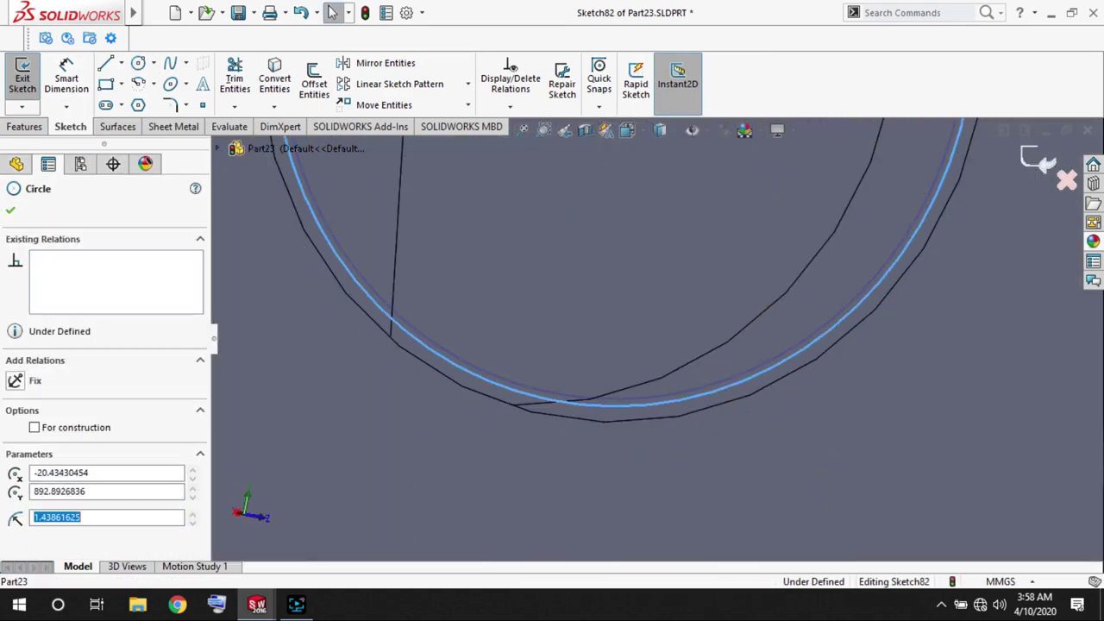
{"action": "key", "text": "Escape"}
Extrude the pin circle 1 mm one way and 25 mm in Direction 2.
{"action": "scroll", "coordinate": [685, 252], "scroll_direction": "up", "scroll_amount": 5}
{"action": "left_click", "coordinate": [24, 126]}
{"action": "left_click", "coordinate": [29, 80]}
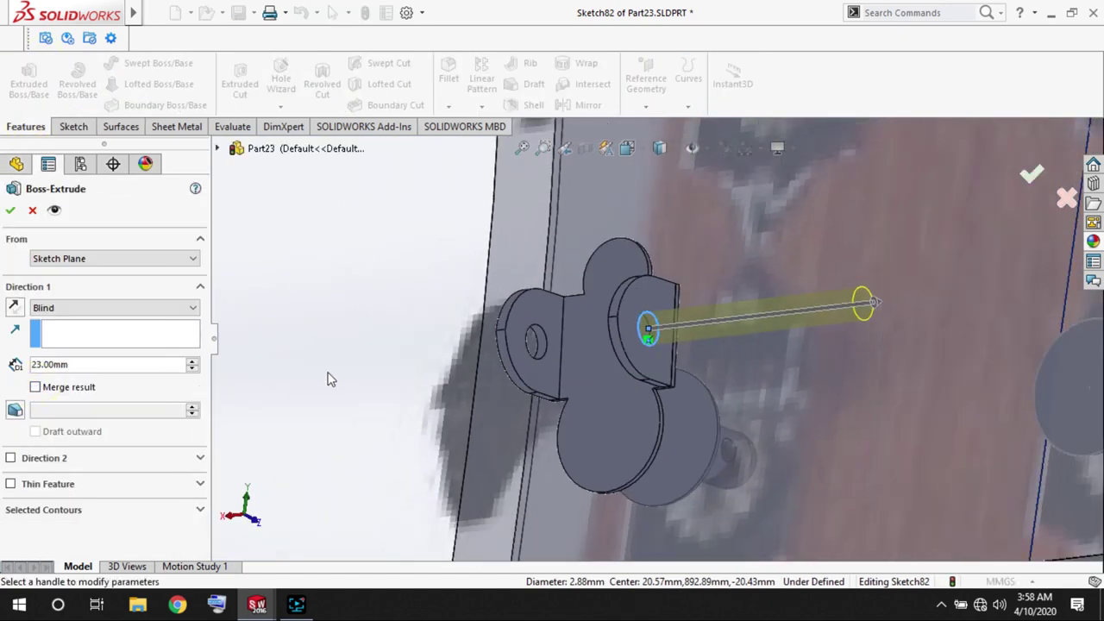
{"action": "key", "text": "ctrl+1"}
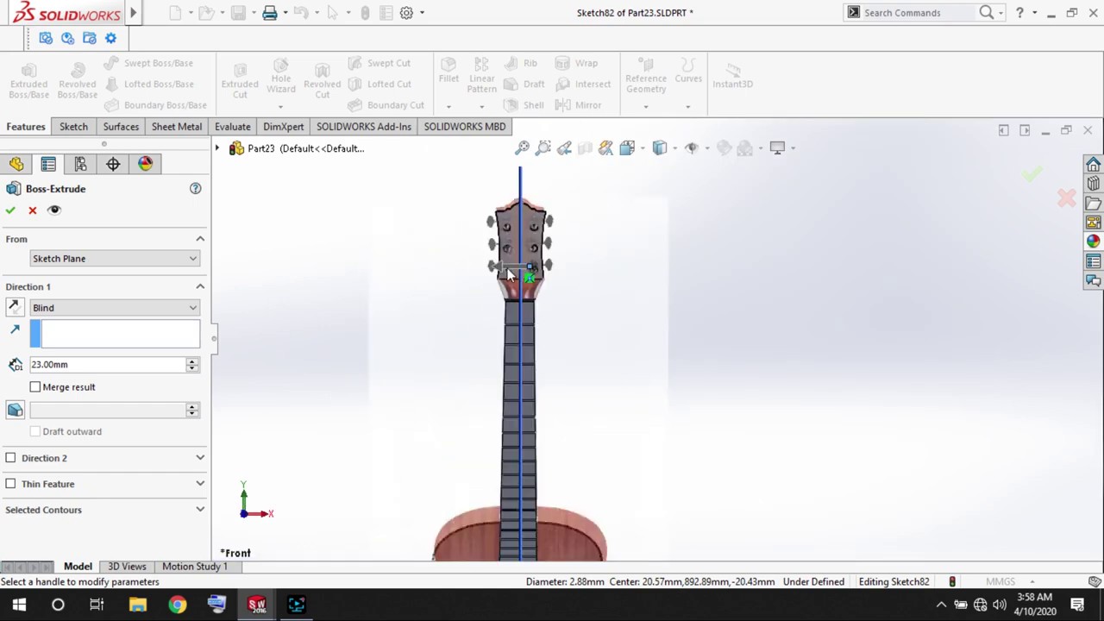
{"action": "key", "text": "ctrl+2"}
{"action": "scroll", "coordinate": [828, 241], "scroll_direction": "down", "scroll_amount": 5}
{"action": "scroll", "coordinate": [786, 317], "scroll_direction": "down", "scroll_amount": 3}
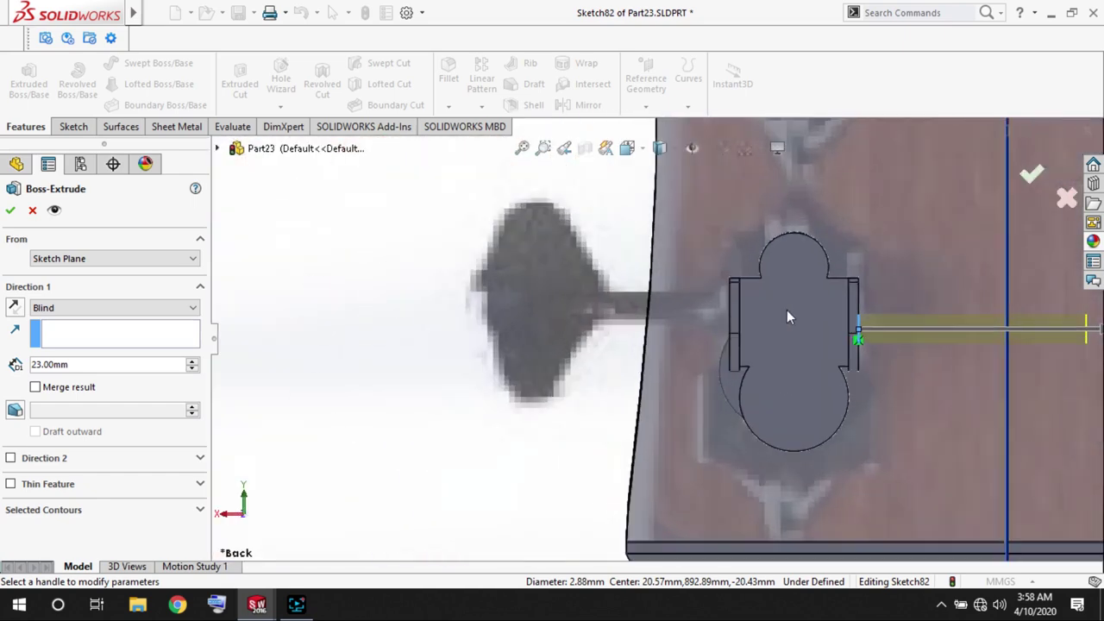
{"action": "scroll", "coordinate": [786, 317], "scroll_direction": "up", "scroll_amount": 1}
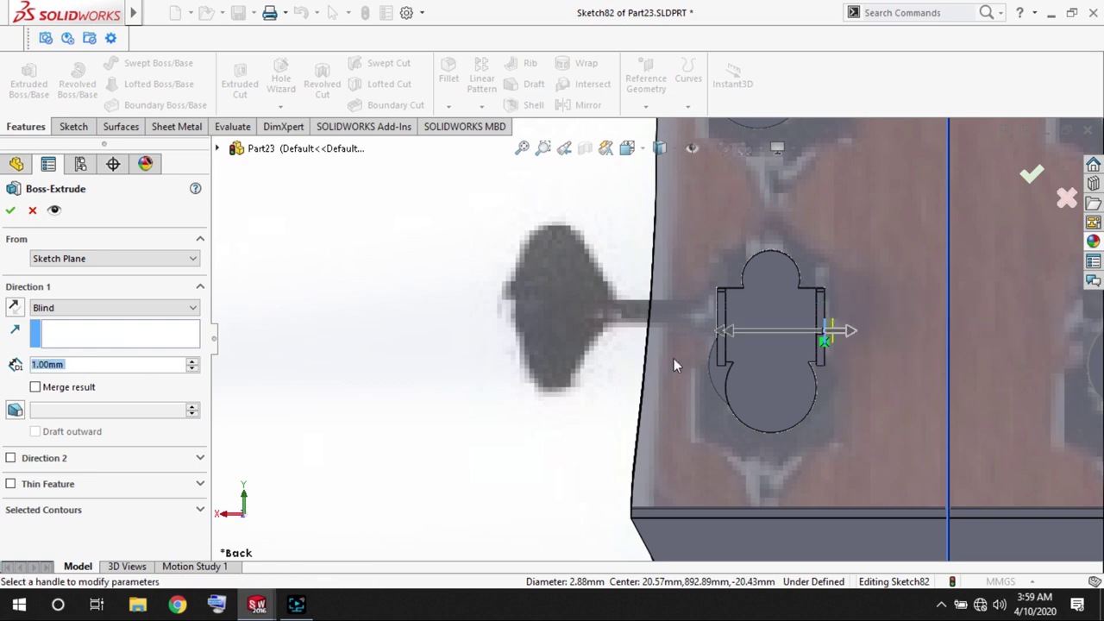
{"action": "left_click_drag", "start_coordinate": [833, 355], "coordinate": [596, 349]}
{"action": "scroll", "coordinate": [591, 352], "scroll_direction": "down", "scroll_amount": 1}
{"action": "scroll", "coordinate": [19, 294], "scroll_direction": "down", "scroll_amount": 1}
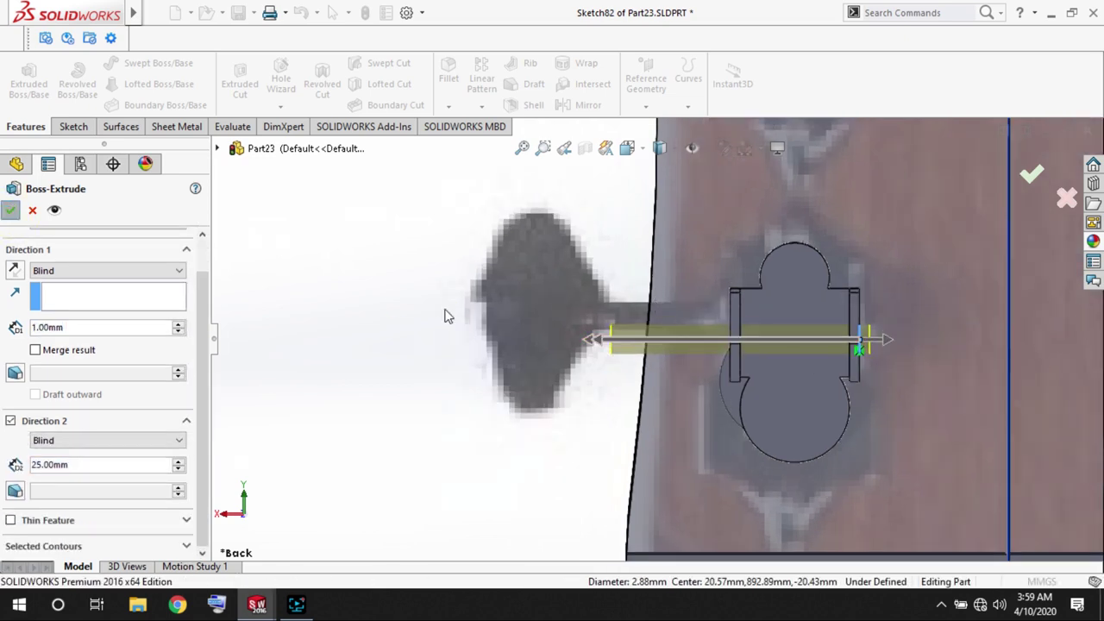
{"action": "key", "text": "Return"}
{"action": "scroll", "coordinate": [737, 293], "scroll_direction": "up", "scroll_amount": 3}
{"action": "mouse_move", "coordinate": [737, 288]}
{"action": "middle_mouse_down"}
{"action": "mouse_move", "coordinate": [741, 372]}
{"action": "mouse_move", "coordinate": [572, 303]}
{"action": "middle_mouse_up"}
{"action": "scroll", "coordinate": [875, 400], "scroll_direction": "up", "scroll_amount": 3}
{"action": "scroll", "coordinate": [658, 316], "scroll_direction": "down", "scroll_amount": 4}
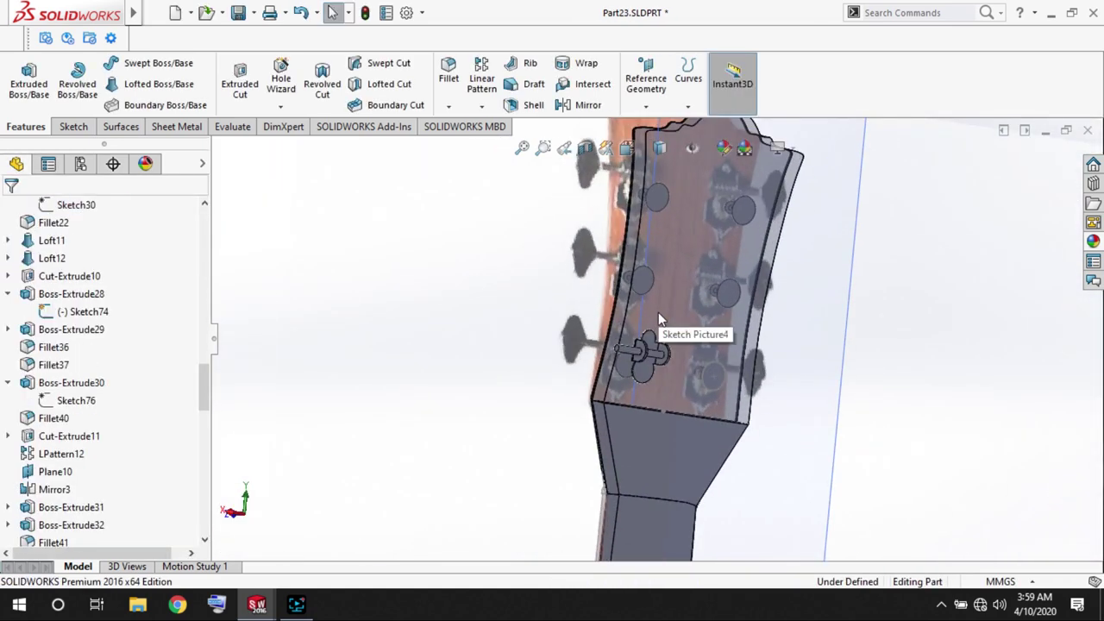
{"action": "scroll", "coordinate": [658, 315], "scroll_direction": "up", "scroll_amount": 1}
{"action": "scroll", "coordinate": [661, 337], "scroll_direction": "down", "scroll_amount": 1}
{"action": "scroll", "coordinate": [647, 362], "scroll_direction": "down", "scroll_amount": 1}
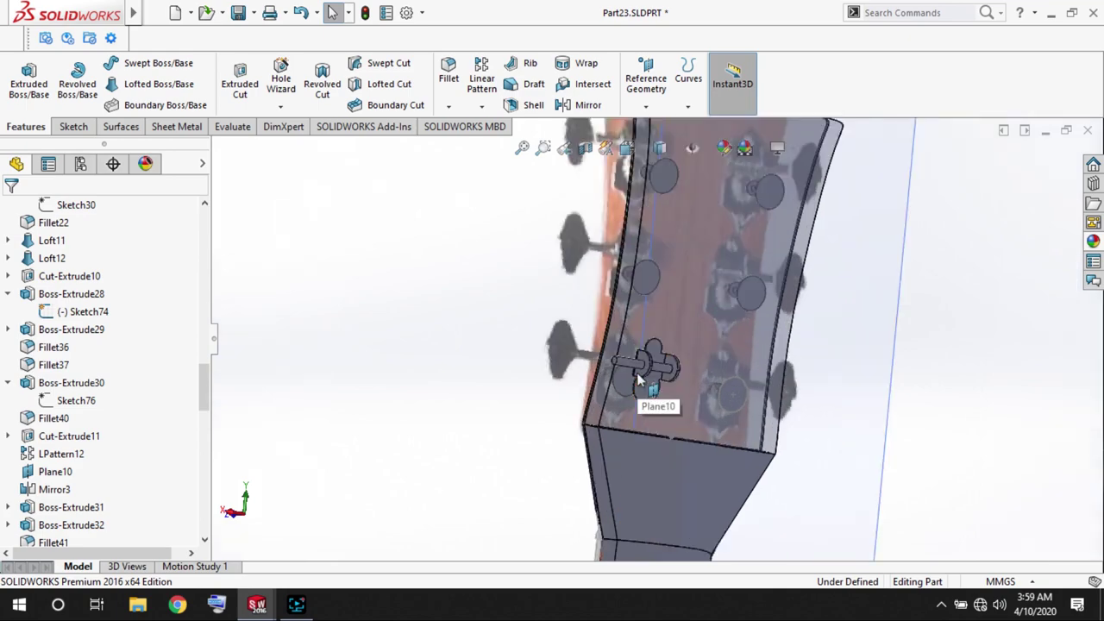
{"action": "scroll", "coordinate": [639, 379], "scroll_direction": "down", "scroll_amount": 2}
{"action": "scroll", "coordinate": [655, 353], "scroll_direction": "up", "scroll_amount": 2}
{"action": "scroll", "coordinate": [714, 347], "scroll_direction": "down", "scroll_amount": 2}
{"action": "mouse_move", "coordinate": [675, 330]}
{"action": "middle_mouse_down"}
{"action": "mouse_move", "coordinate": [714, 347]}
{"action": "mouse_move", "coordinate": [718, 364]}
{"action": "mouse_move", "coordinate": [568, 416]}
{"action": "middle_mouse_up"}
{"action": "scroll", "coordinate": [713, 367], "scroll_direction": "down", "scroll_amount": 2}
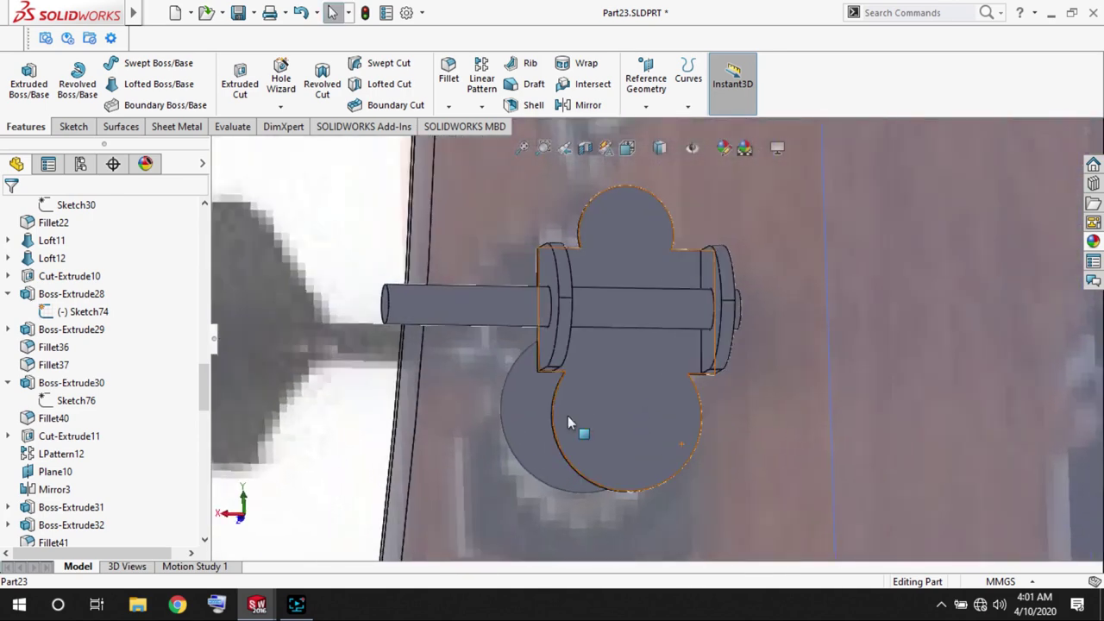
{"action": "scroll", "coordinate": [567, 416], "scroll_direction": "up", "scroll_amount": 2}
{"action": "scroll", "coordinate": [104, 388], "scroll_direction": "down", "scroll_amount": 3}
{"action": "left_click_drag", "start_coordinate": [13, 423], "coordinate": [12, 457]}
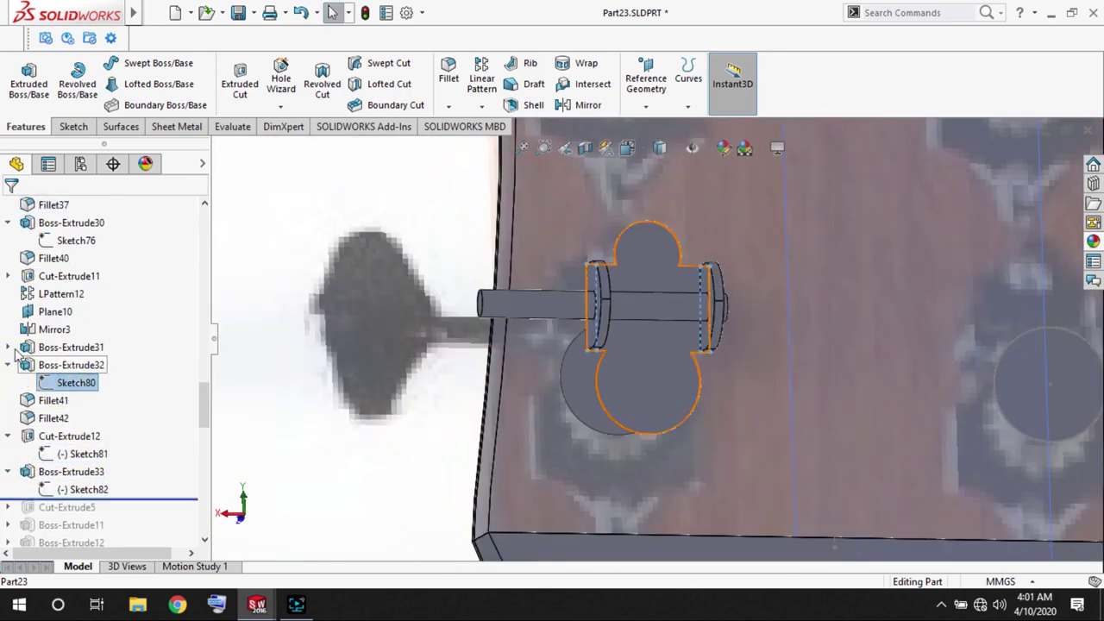
In Sketch79, make the tuner's round base circle concentric with the peg edge.
{"action": "left_click", "coordinate": [84, 367]}
{"action": "left_click", "coordinate": [241, 352]}
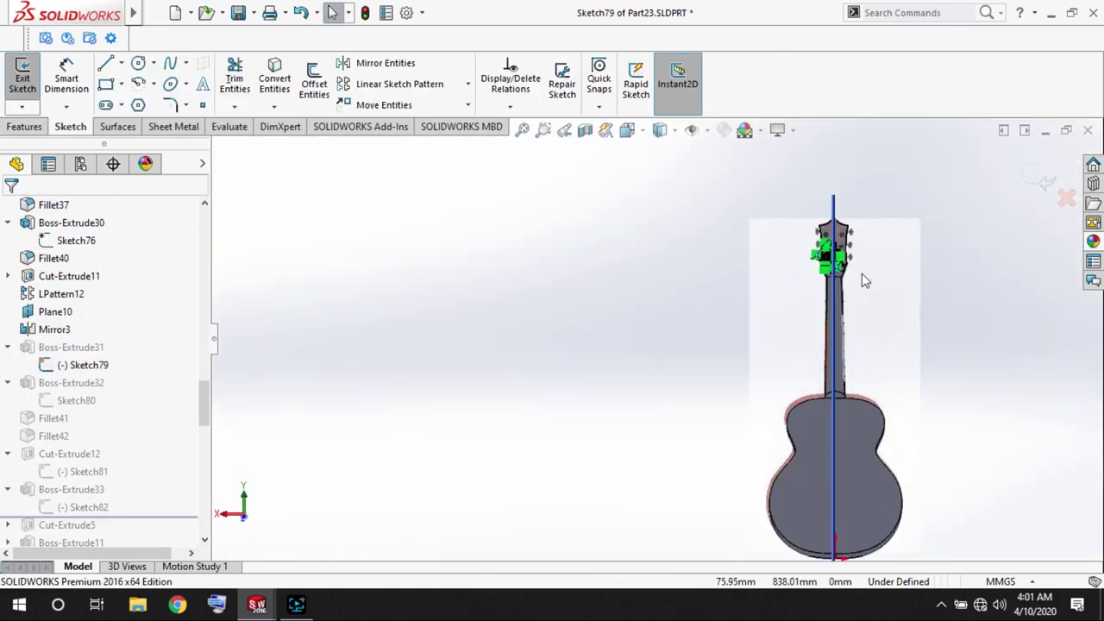
{"action": "scroll", "coordinate": [485, 371], "scroll_direction": "down", "scroll_amount": 5}
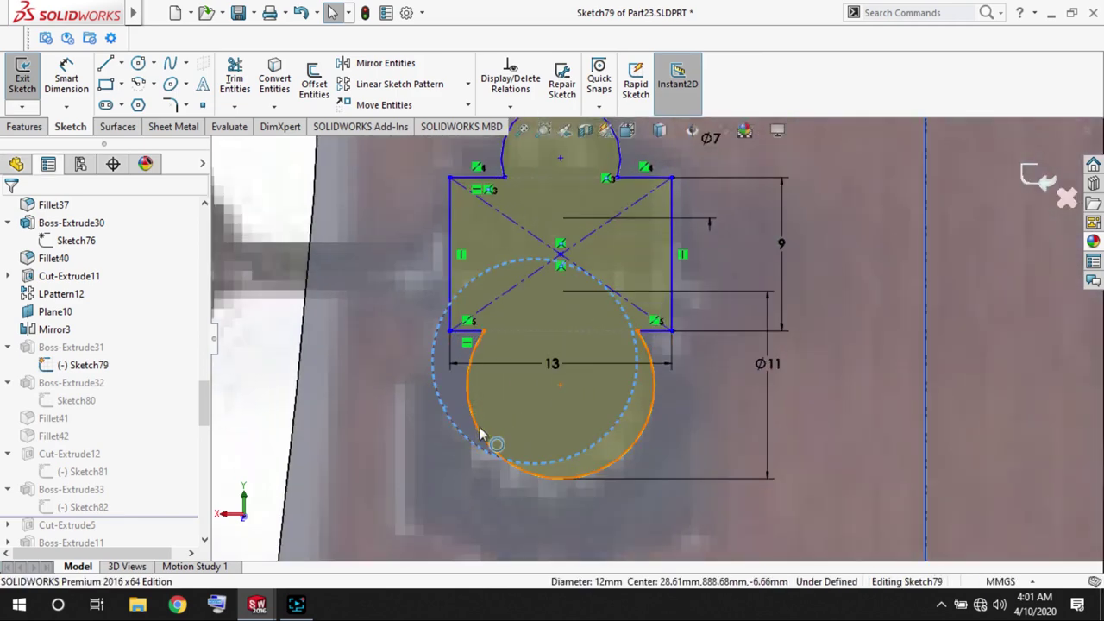
{"action": "left_click", "coordinate": [480, 434], "text": "ctrl"}
{"action": "left_click", "coordinate": [564, 360]}
{"action": "left_click", "coordinate": [1040, 168]}
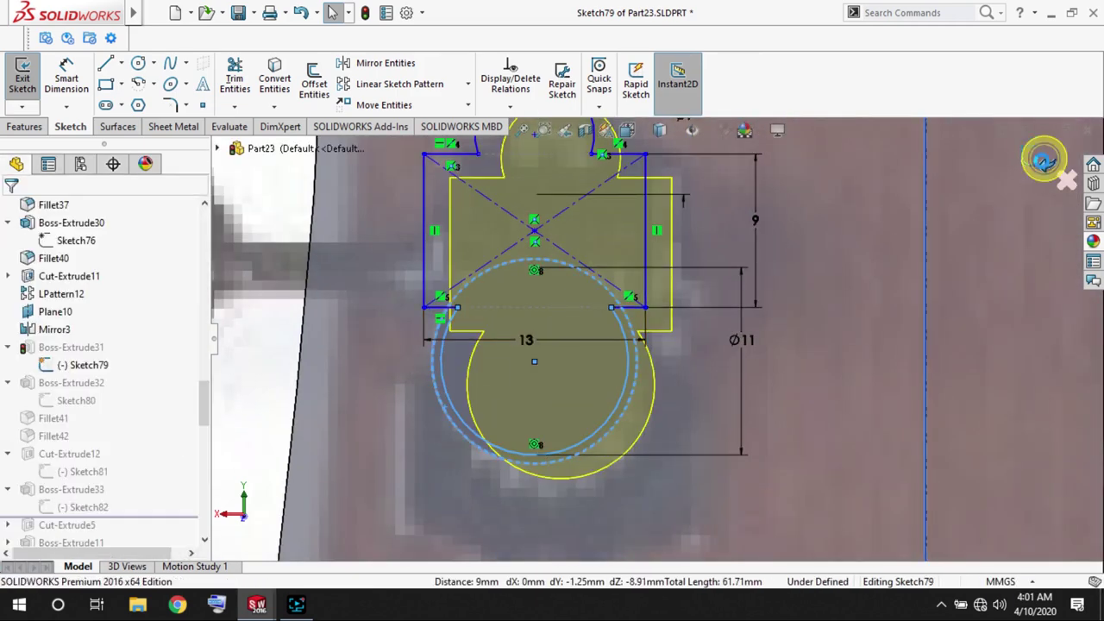
{"action": "left_click", "coordinate": [1043, 159]}
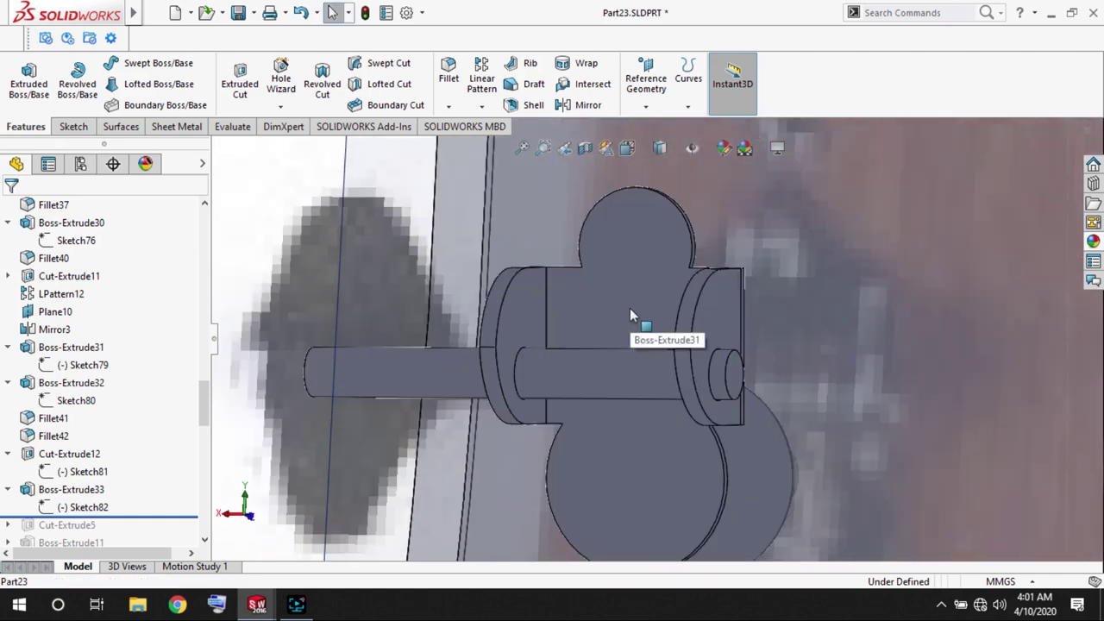
In Sketch81, align the shaft hole centre horizontally with the end edge's midpoint.
{"action": "scroll", "coordinate": [714, 371], "scroll_direction": "down", "scroll_amount": 1}
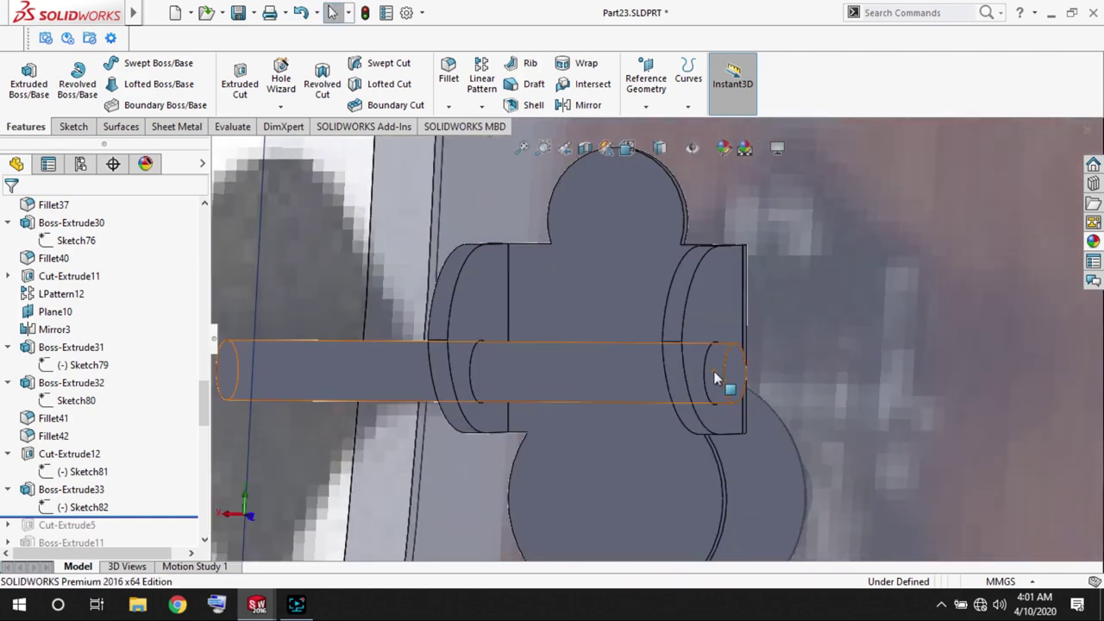
{"action": "left_click", "coordinate": [633, 391]}
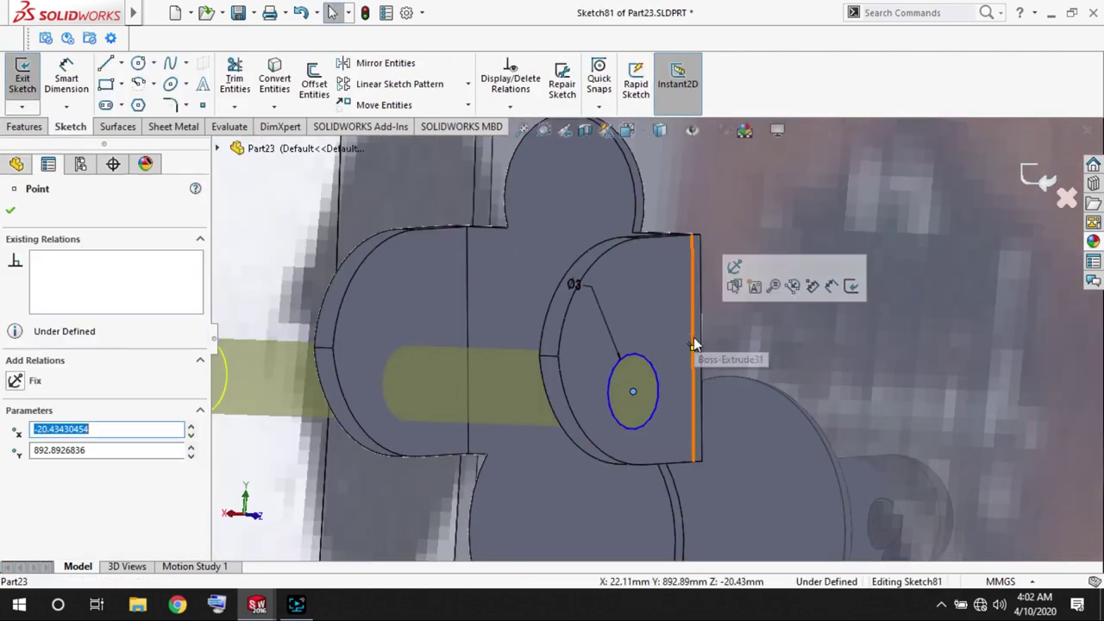
{"action": "left_click", "coordinate": [692, 348], "text": "ctrl"}
{"action": "left_click", "coordinate": [744, 290]}
{"action": "left_click", "coordinate": [914, 217]}
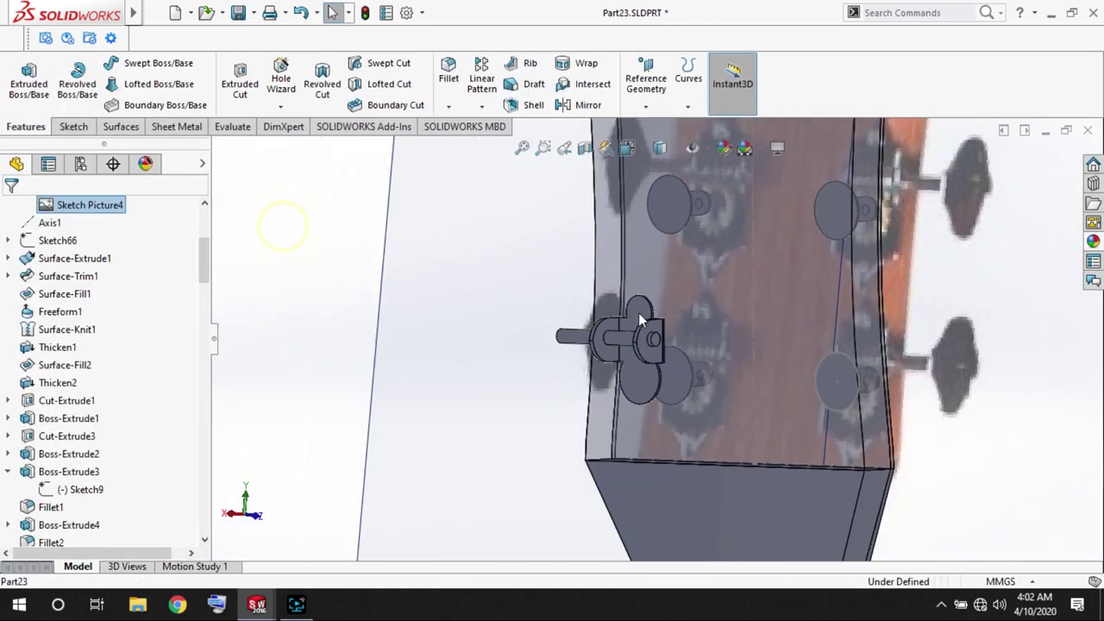
{"action": "left_click", "coordinate": [297, 606]}
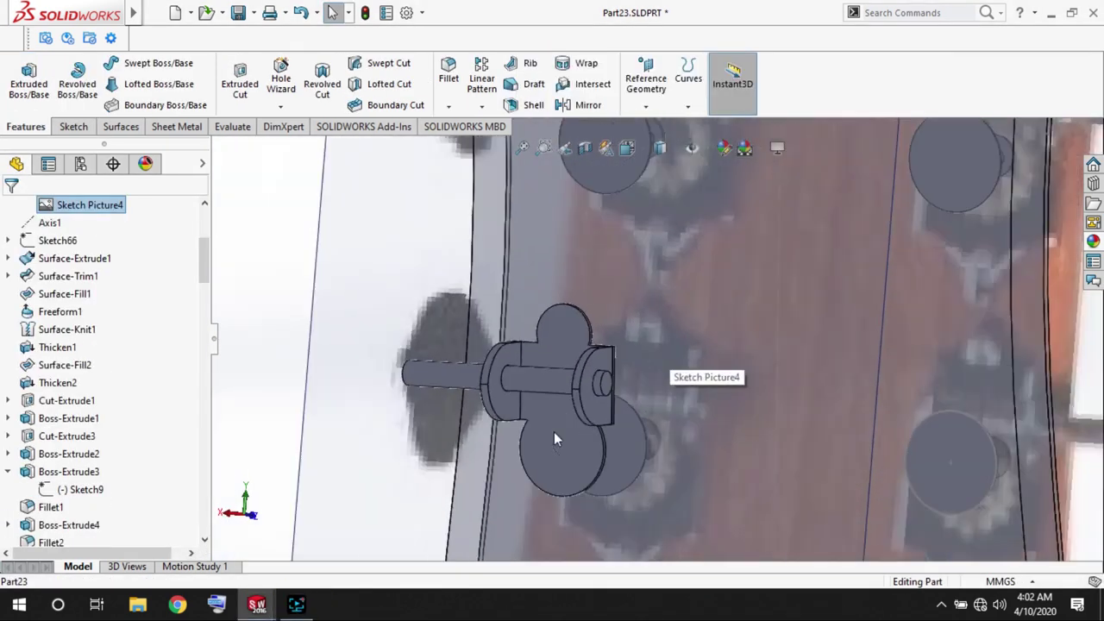
{"action": "scroll", "coordinate": [554, 432], "scroll_direction": "up", "scroll_amount": 2}
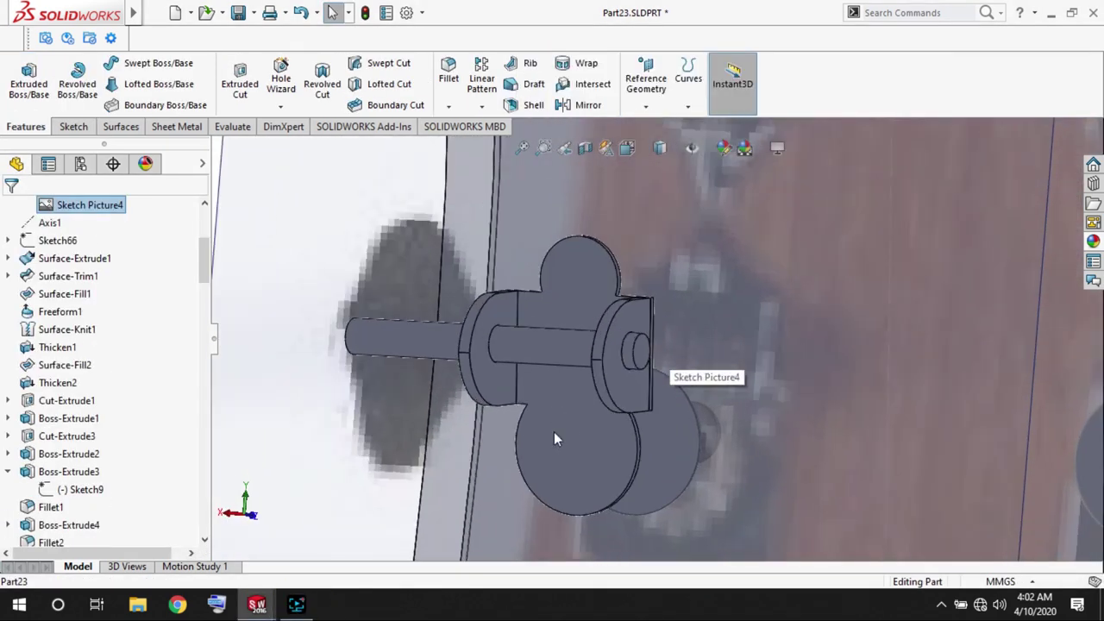
{"action": "scroll", "coordinate": [581, 403], "scroll_direction": "up", "scroll_amount": 4}
{"action": "middle_click_drag", "start_coordinate": [586, 370], "coordinate": [570, 357]}
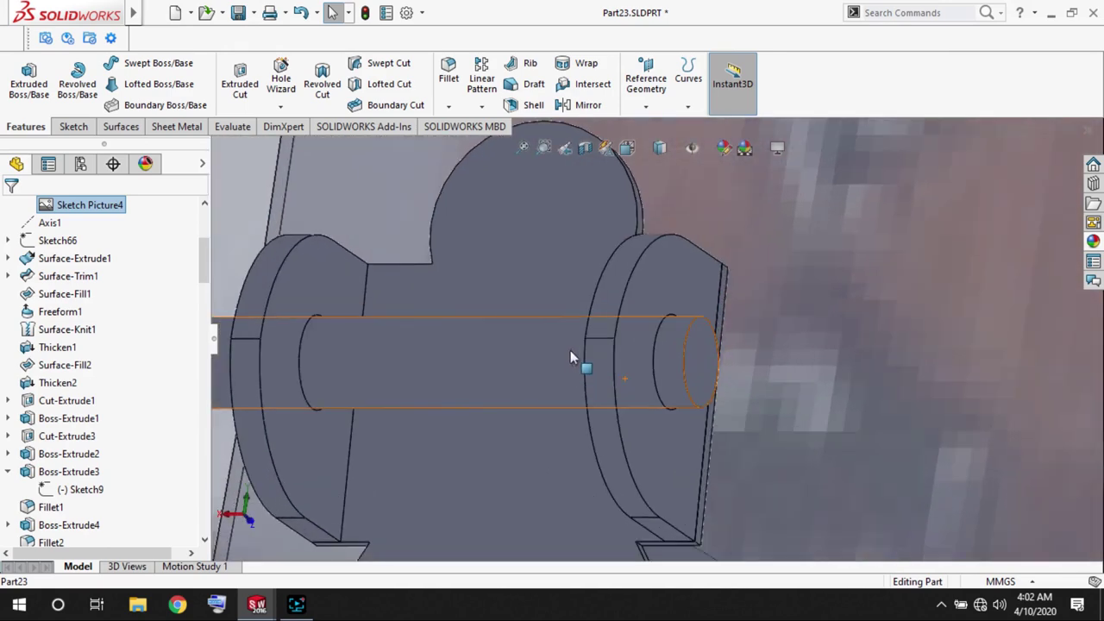
Create a reference plane offset 3.5 mm from the shaft's end face.
{"action": "left_click", "coordinate": [700, 341]}
{"action": "left_click", "coordinate": [643, 343]}
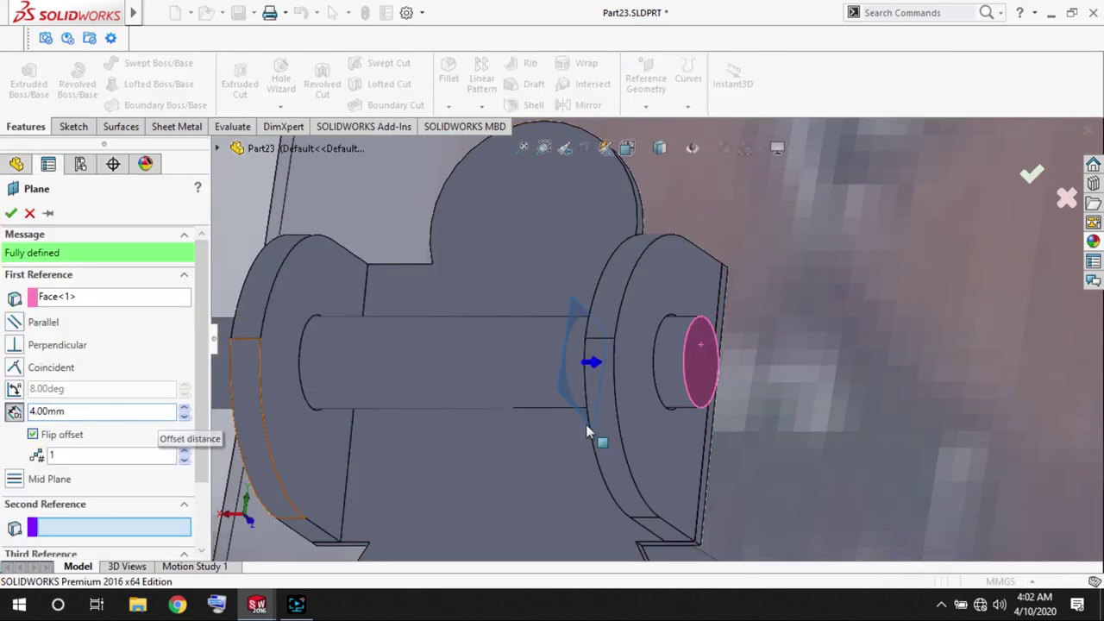
{"action": "key", "text": "ctrl+1"}
{"action": "type", "text": "3.5"}
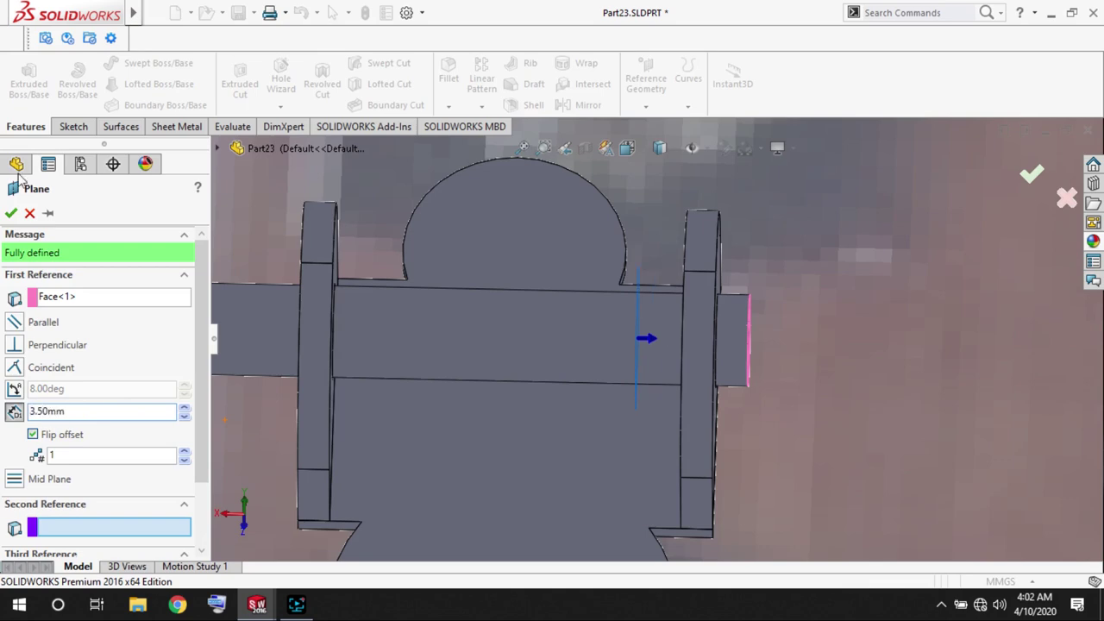
{"action": "left_click", "coordinate": [73, 127]}
Sketch a circle on the new plane and sweep a 1 mm-pitch, 8.5-revolution helix from it.
{"action": "left_click", "coordinate": [23, 78]}
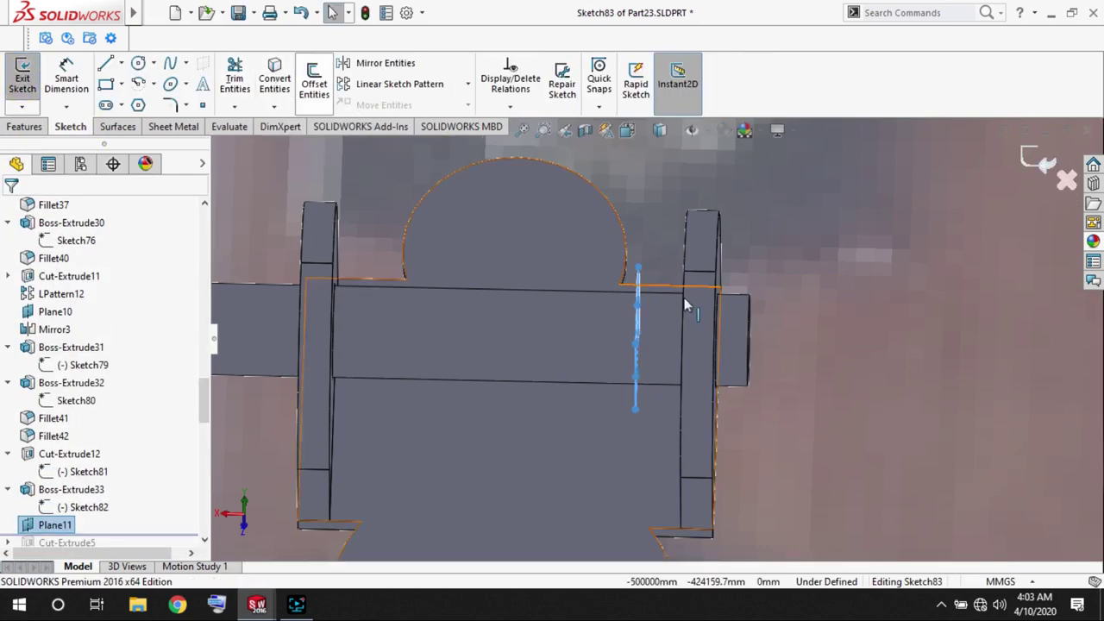
{"action": "scroll", "coordinate": [608, 92], "scroll_direction": "up", "scroll_amount": 1}
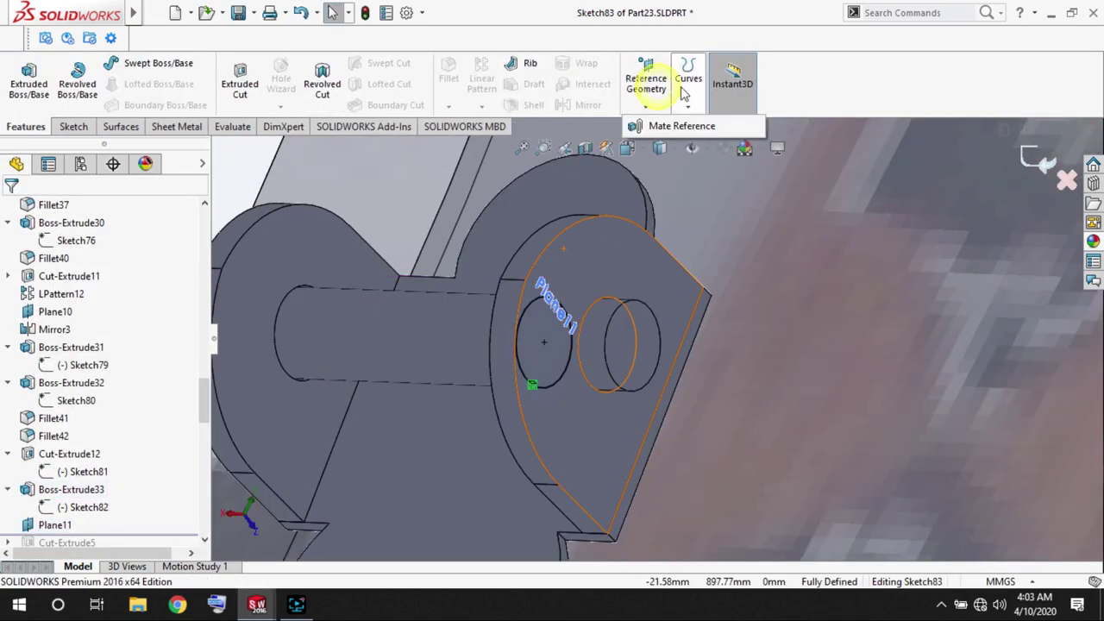
{"action": "left_click", "coordinate": [688, 95]}
{"action": "left_click", "coordinate": [725, 220]}
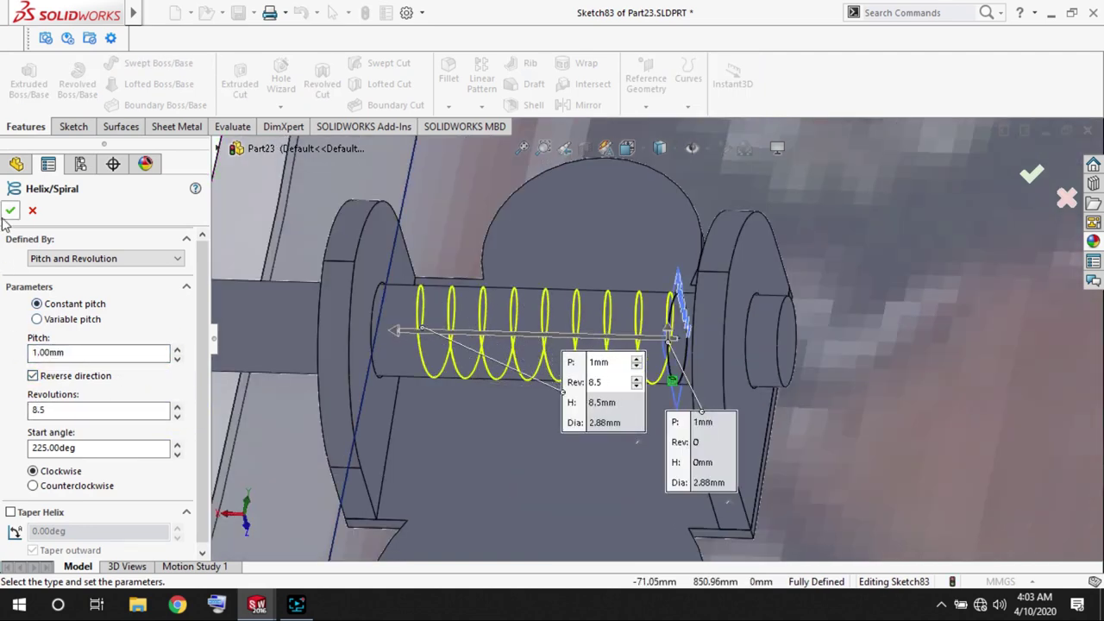
{"action": "key", "text": "Return"}
{"action": "scroll", "coordinate": [672, 371], "scroll_direction": "up", "scroll_amount": 3}
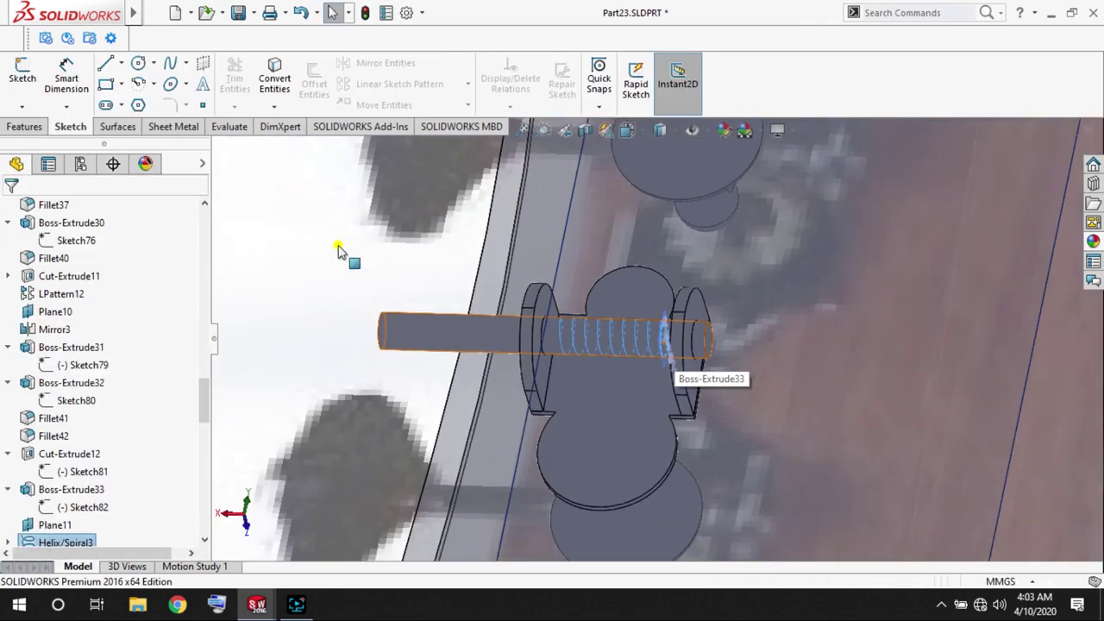
{"action": "scroll", "coordinate": [673, 370], "scroll_direction": "down", "scroll_amount": 10}
Create Plane12 normal to the helix at its end point.
{"action": "left_click", "coordinate": [646, 106]}
{"action": "left_click", "coordinate": [664, 131]}
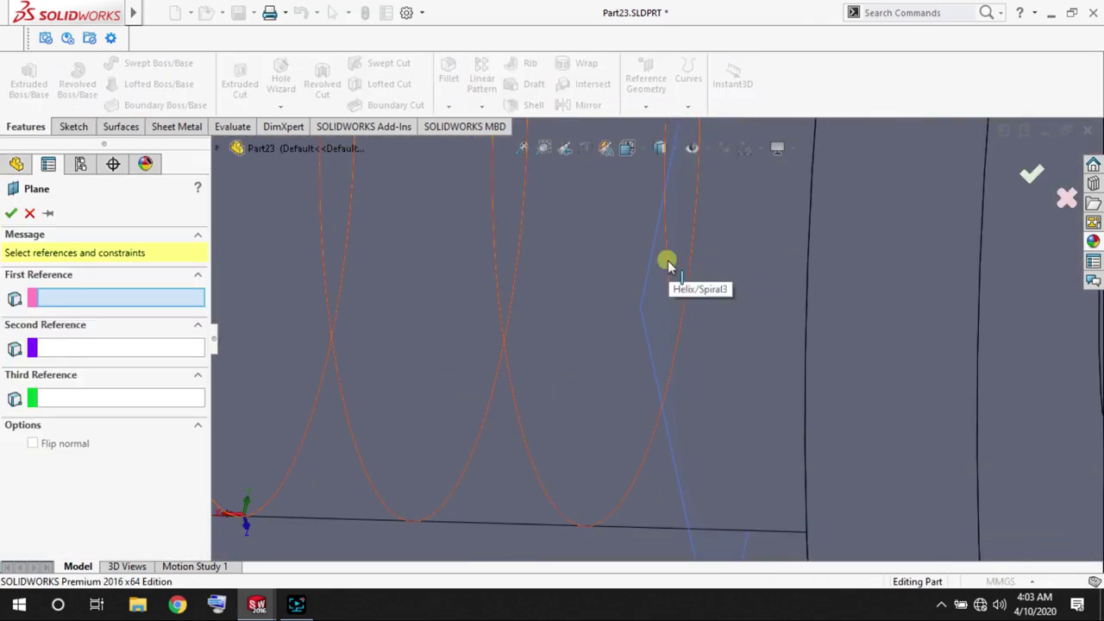
{"action": "left_click", "coordinate": [666, 259]}
{"action": "left_click", "coordinate": [669, 292]}
{"action": "key", "text": "Return"}
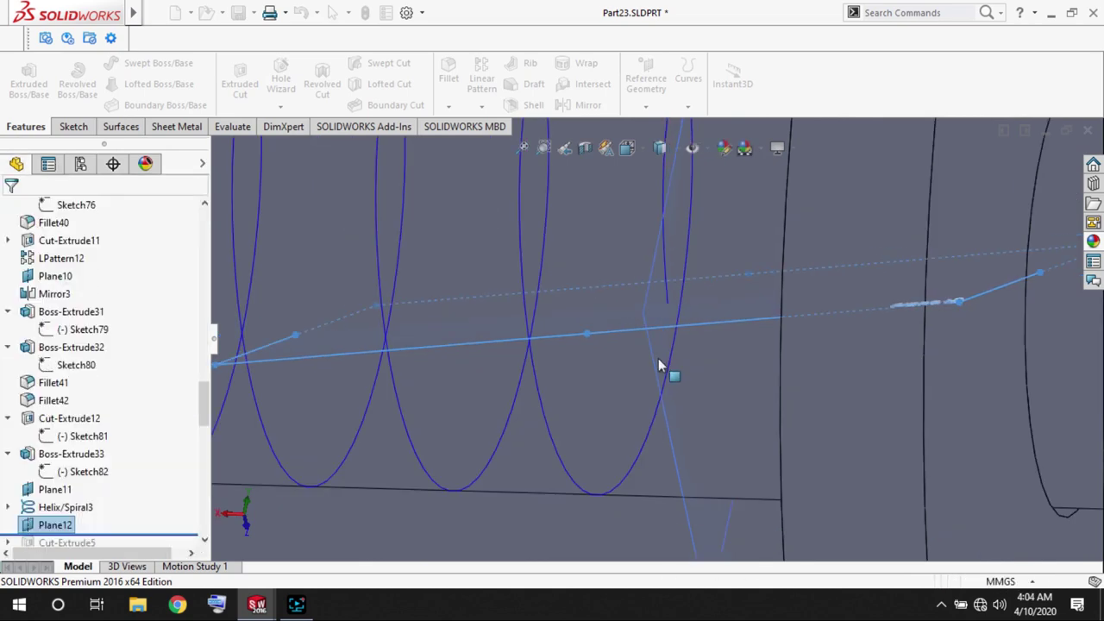
{"action": "scroll", "coordinate": [654, 320], "scroll_direction": "up", "scroll_amount": 3}
{"action": "scroll", "coordinate": [641, 296], "scroll_direction": "up", "scroll_amount": 3}
{"action": "scroll", "coordinate": [750, 439], "scroll_direction": "down", "scroll_amount": 5}
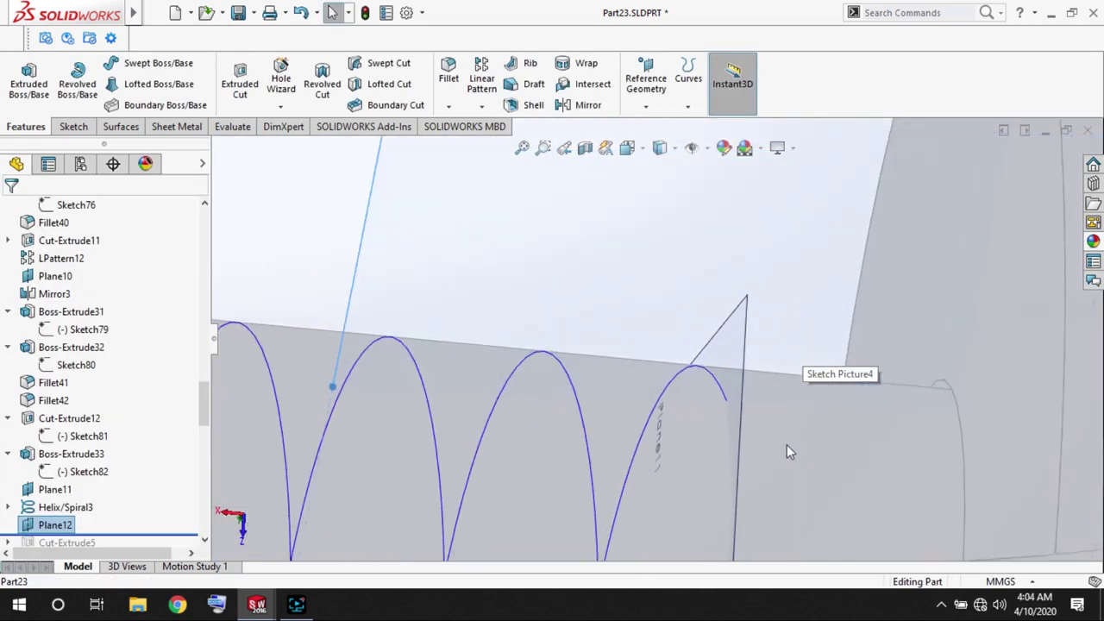
Sketch a 3-sided polygon on Plane12 at the helix end, with its top side horizontal.
{"action": "left_click", "coordinate": [73, 126]}
{"action": "left_click", "coordinate": [23, 78]}
{"action": "left_click", "coordinate": [138, 105]}
{"action": "left_click_drag", "start_coordinate": [714, 372], "coordinate": [757, 420]}
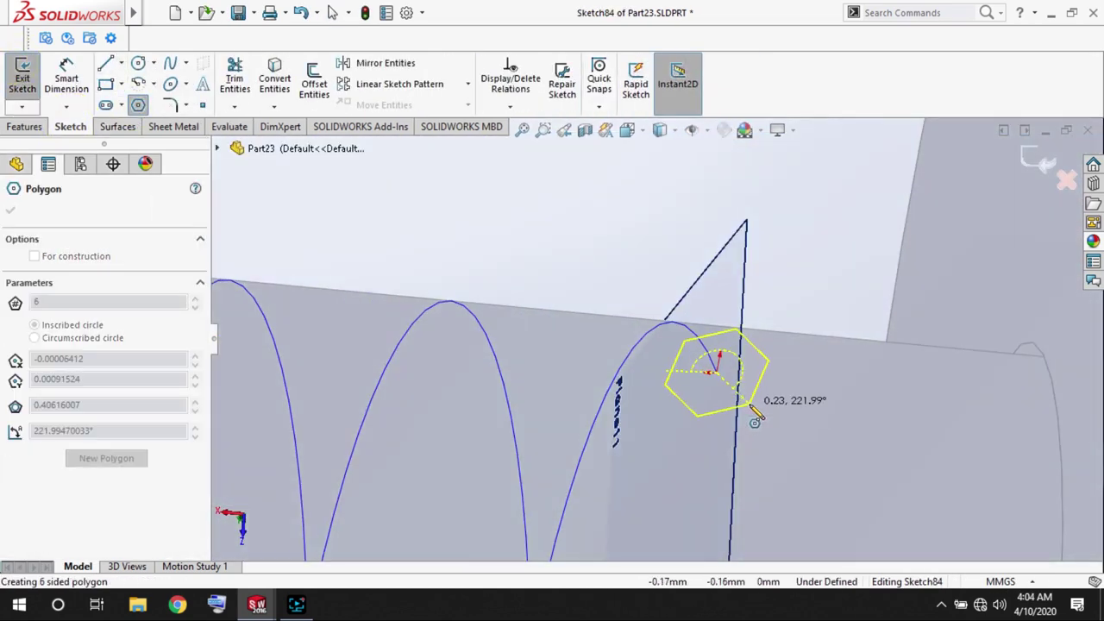
{"action": "double_click", "coordinate": [74, 301]}
{"action": "type", "text": "3"}
{"action": "scroll", "coordinate": [700, 321], "scroll_direction": "down", "scroll_amount": 2}
{"action": "left_click", "coordinate": [772, 371]}
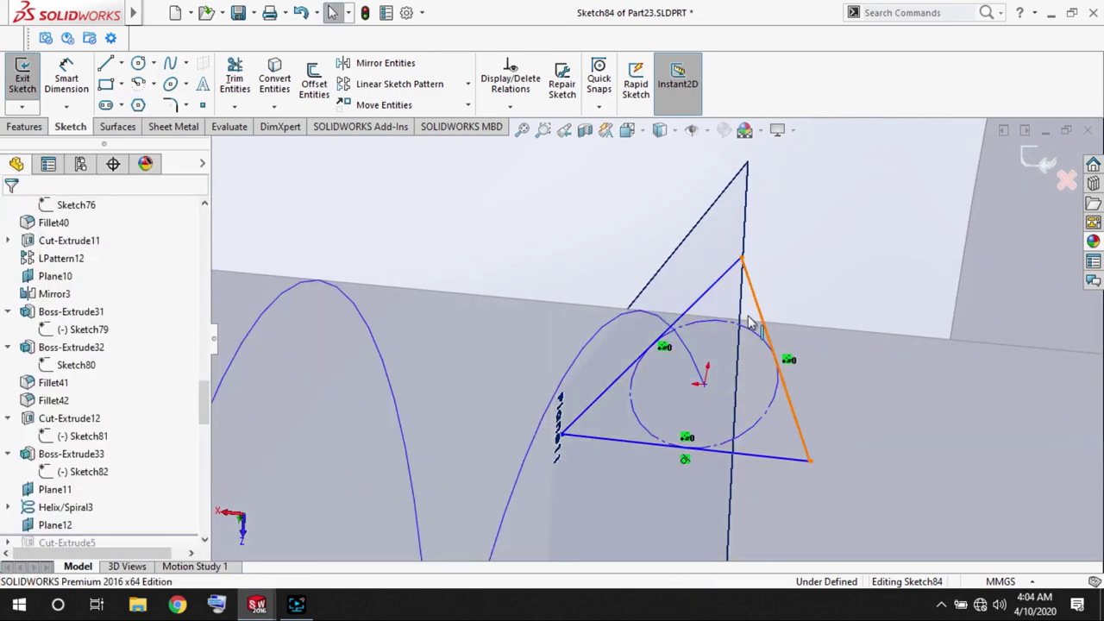
{"action": "left_click", "coordinate": [52, 395]}
Dimension the triangle's side length to 1, correcting it from 0.5.
{"action": "left_click", "coordinate": [66, 77]}
{"action": "left_click", "coordinate": [644, 214]}
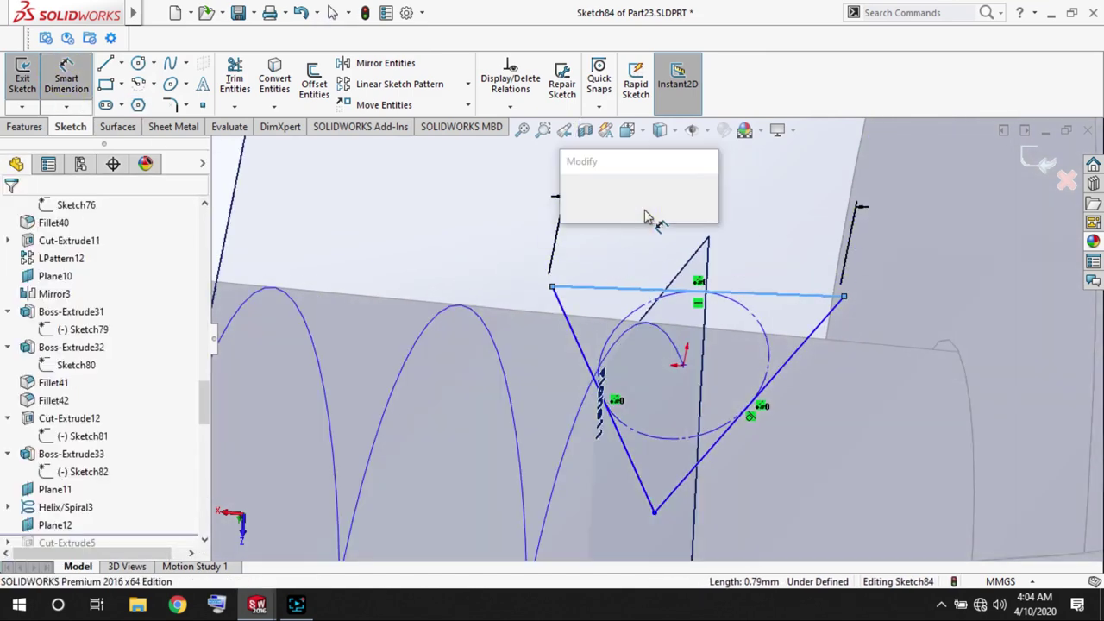
{"action": "type", "text": "0.5"}
{"action": "key", "text": "Return"}
{"action": "double_click", "coordinate": [693, 209]}
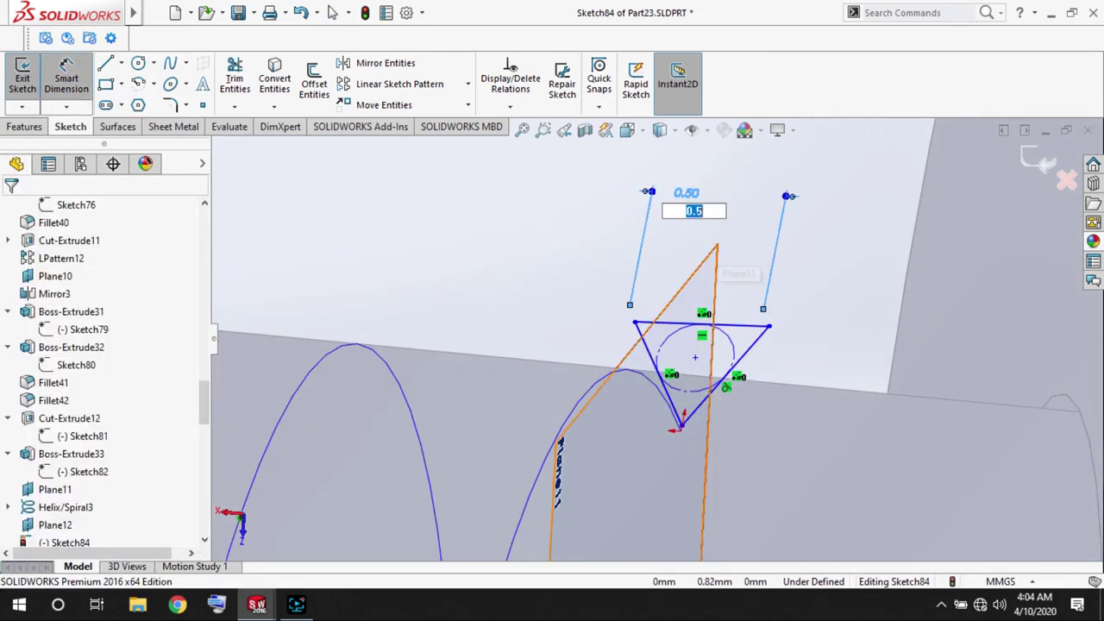
{"action": "type", "text": "1"}
{"action": "key", "text": "Return"}
Round the triangle's bottom corner with a 0.15 sketch fillet and exit the sketch.
{"action": "left_click", "coordinate": [171, 104]}
{"action": "left_click", "coordinate": [138, 365]}
{"action": "type", "text": ".50mm"}
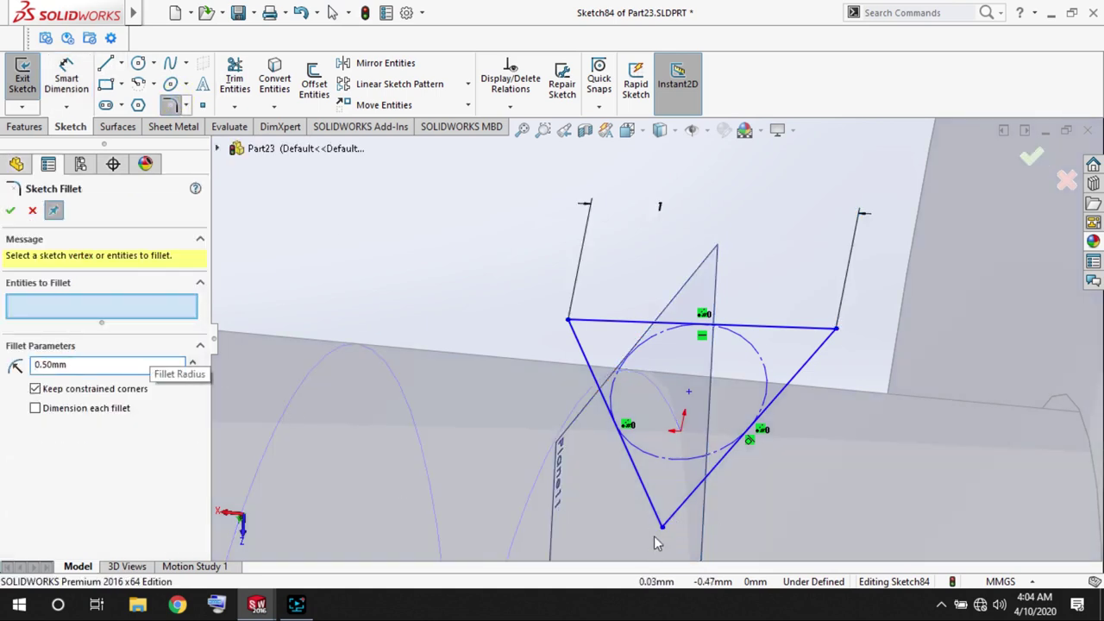
{"action": "left_click", "coordinate": [663, 527]}
{"action": "double_click", "coordinate": [109, 368]}
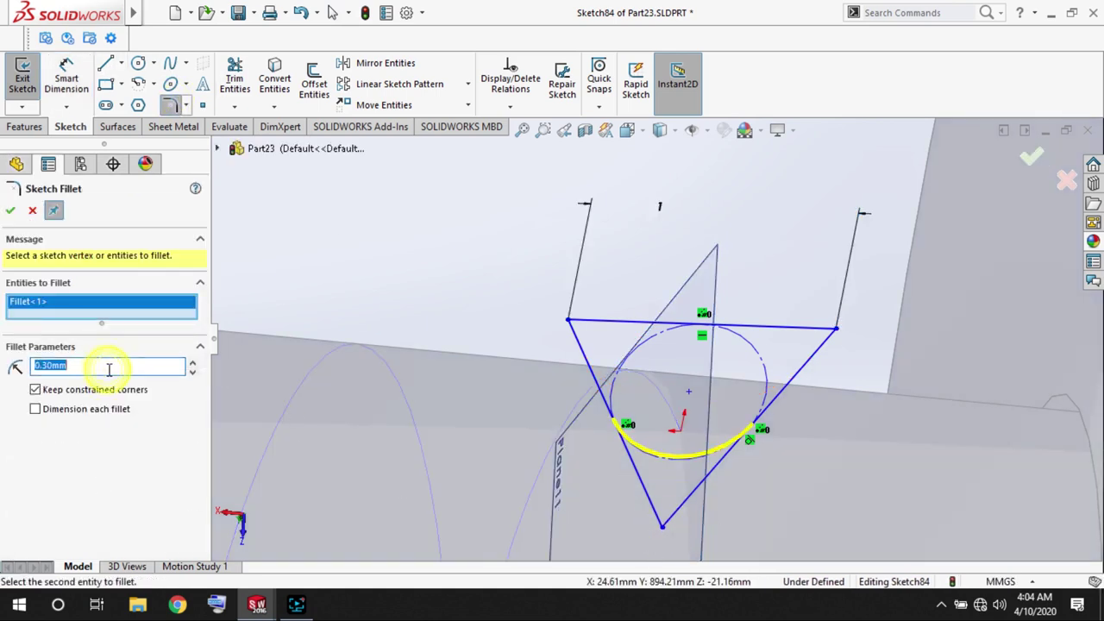
{"action": "key", "text": "Return"}
{"action": "scroll", "coordinate": [320, 253], "scroll_direction": "up", "scroll_amount": 3}
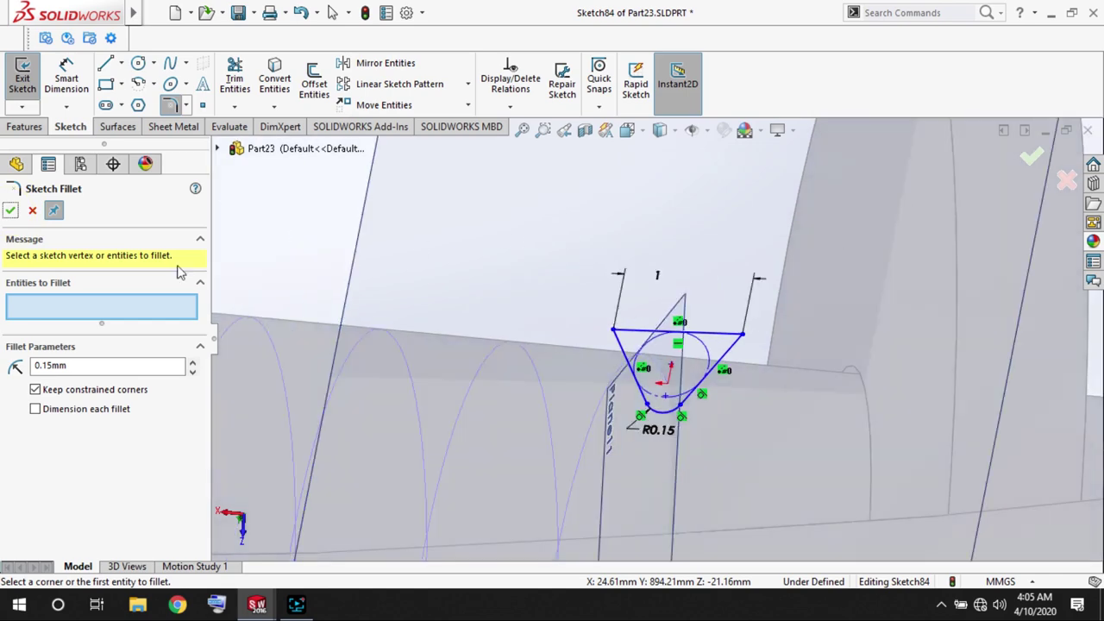
{"action": "key", "text": "Escape"}
{"action": "left_click", "coordinate": [1044, 162]}
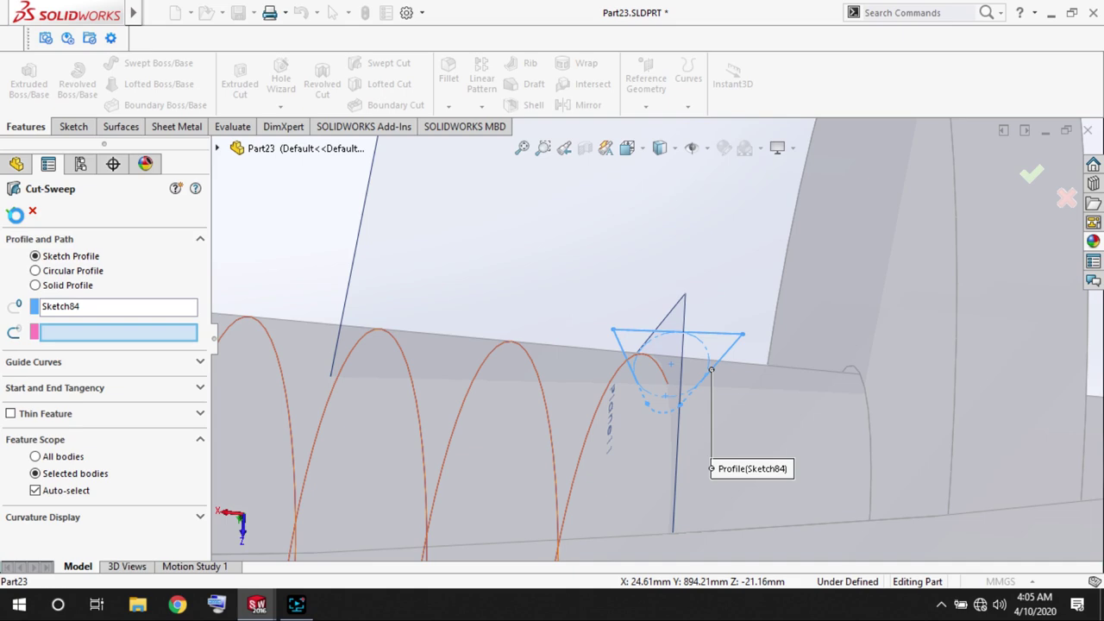
Edit Sketch84 to change its dimension to .8, then exit the sketch.
{"action": "key", "text": "Escape"}
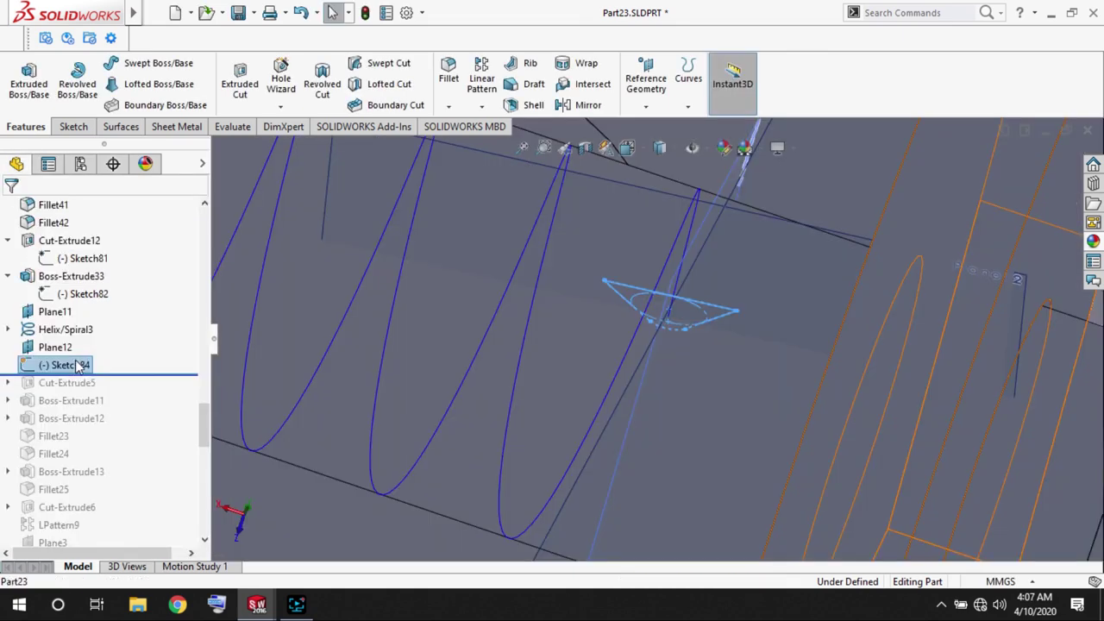
{"action": "right_click", "coordinate": [65, 365]}
{"action": "left_click", "coordinate": [87, 216]}
{"action": "double_click", "coordinate": [651, 272]}
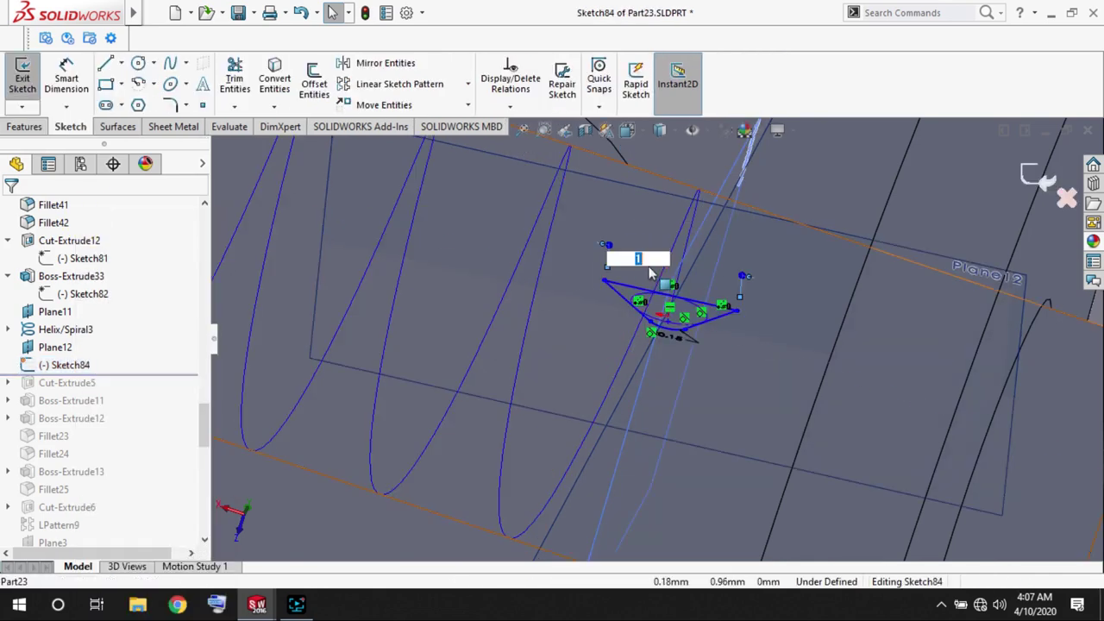
{"action": "key", "text": "Return"}
{"action": "scroll", "coordinate": [811, 455], "scroll_direction": "up", "scroll_amount": 5}
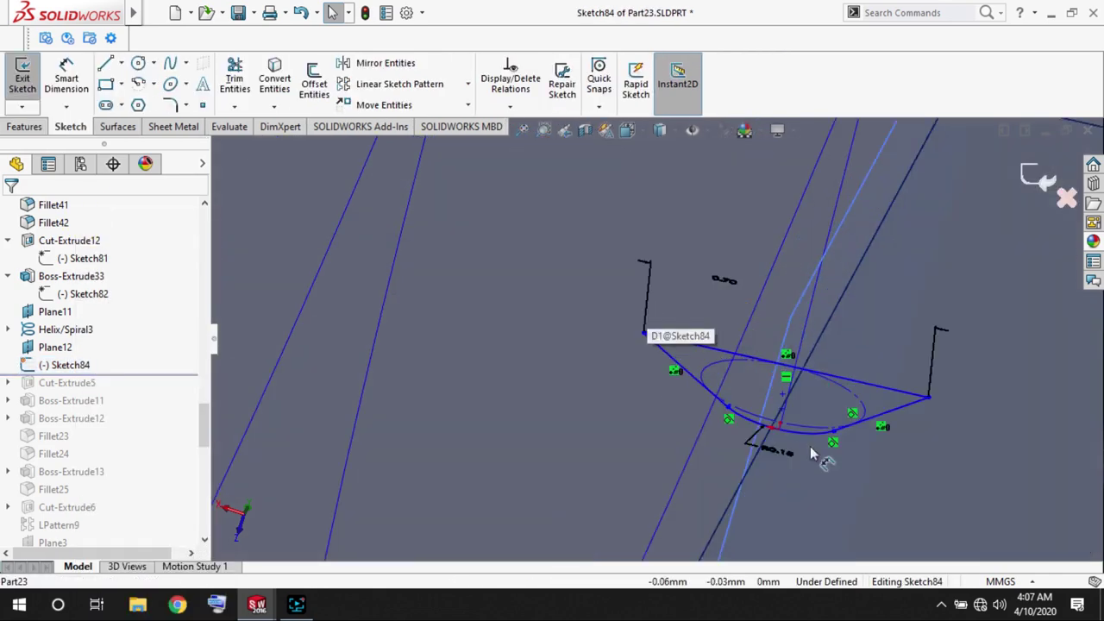
{"action": "left_click", "coordinate": [1037, 177]}
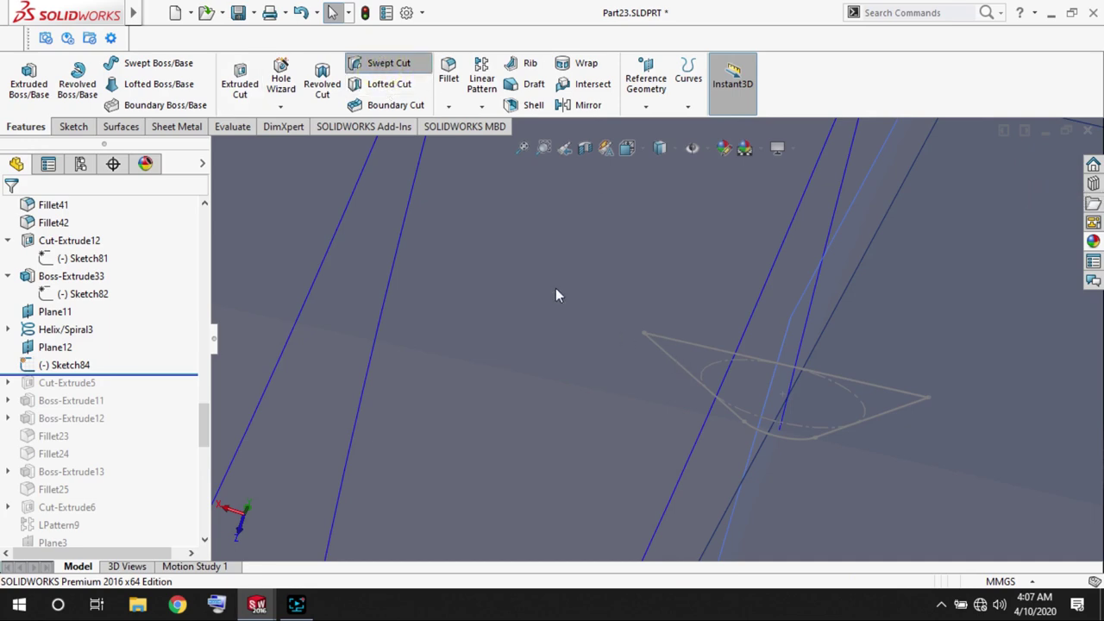
Swept-cut Sketch84 along Helix/Spiral3 to create Cut-Sweep2 on the tuner pin.
{"action": "left_click", "coordinate": [684, 369]}
{"action": "left_click", "coordinate": [765, 315]}
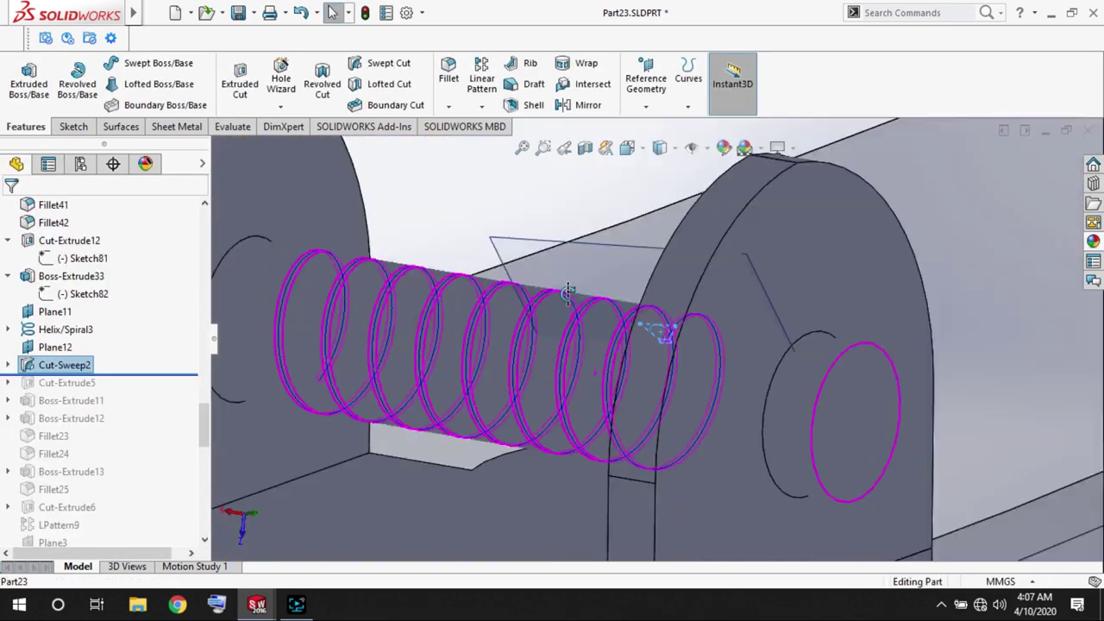
{"action": "left_click", "coordinate": [464, 371]}
{"action": "key", "text": "ctrl+8"}
Change a groove profile dimension to .15 and dismiss the rebuild error report.
{"action": "left_click", "coordinate": [64, 365]}
{"action": "mouse_move", "coordinate": [517, 345]}
{"action": "middle_mouse_down"}
{"action": "mouse_move", "coordinate": [479, 293]}
{"action": "mouse_move", "coordinate": [841, 191]}
{"action": "middle_mouse_up"}
{"action": "scroll", "coordinate": [479, 293], "scroll_direction": "up", "scroll_amount": 3}
{"action": "scroll", "coordinate": [841, 194], "scroll_direction": "down", "scroll_amount": 5}
{"action": "scroll", "coordinate": [751, 345], "scroll_direction": "down", "scroll_amount": 3}
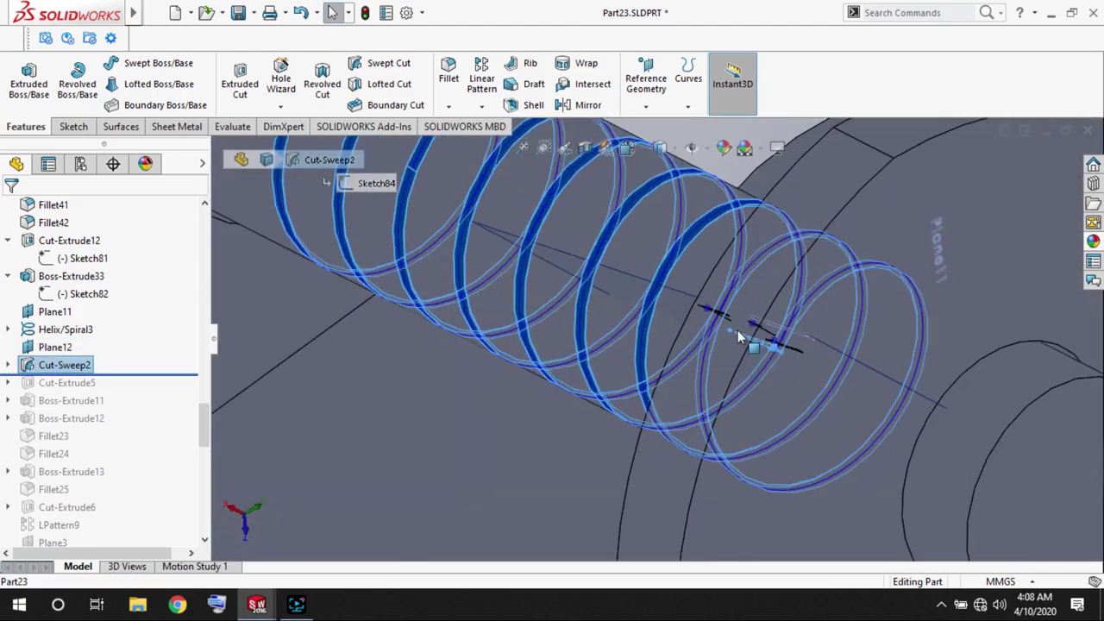
{"action": "scroll", "coordinate": [690, 340], "scroll_direction": "down", "scroll_amount": 2}
{"action": "scroll", "coordinate": [527, 449], "scroll_direction": "down", "scroll_amount": 2}
{"action": "scroll", "coordinate": [526, 449], "scroll_direction": "down", "scroll_amount": 2}
{"action": "scroll", "coordinate": [580, 457], "scroll_direction": "down", "scroll_amount": 2}
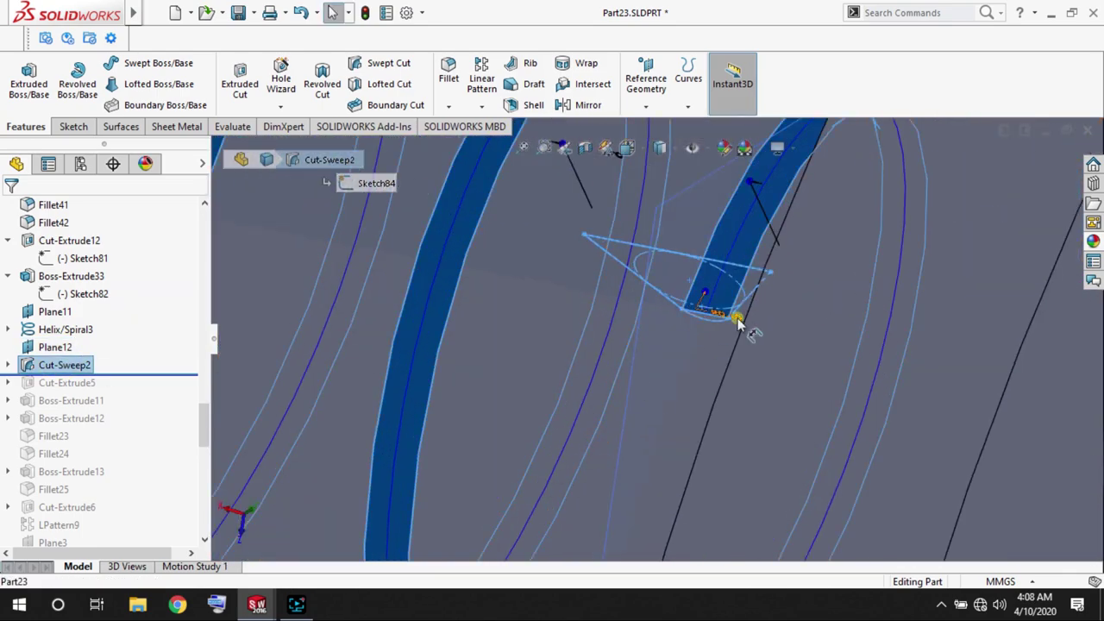
{"action": "double_click", "coordinate": [739, 320]}
{"action": "type", "text": ".15"}
{"action": "key", "text": "Return"}
{"action": "left_click", "coordinate": [628, 311]}
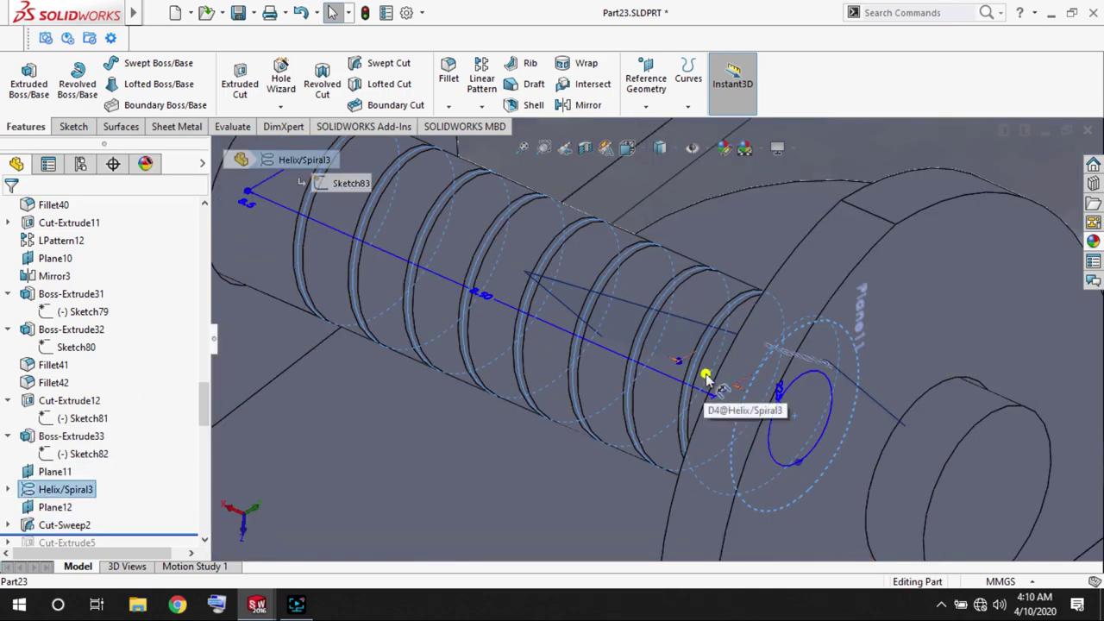
Apply the 1.5 value to the groove profile dimension.
{"action": "key", "text": "Return"}
{"action": "scroll", "coordinate": [566, 311], "scroll_direction": "down", "scroll_amount": 1}
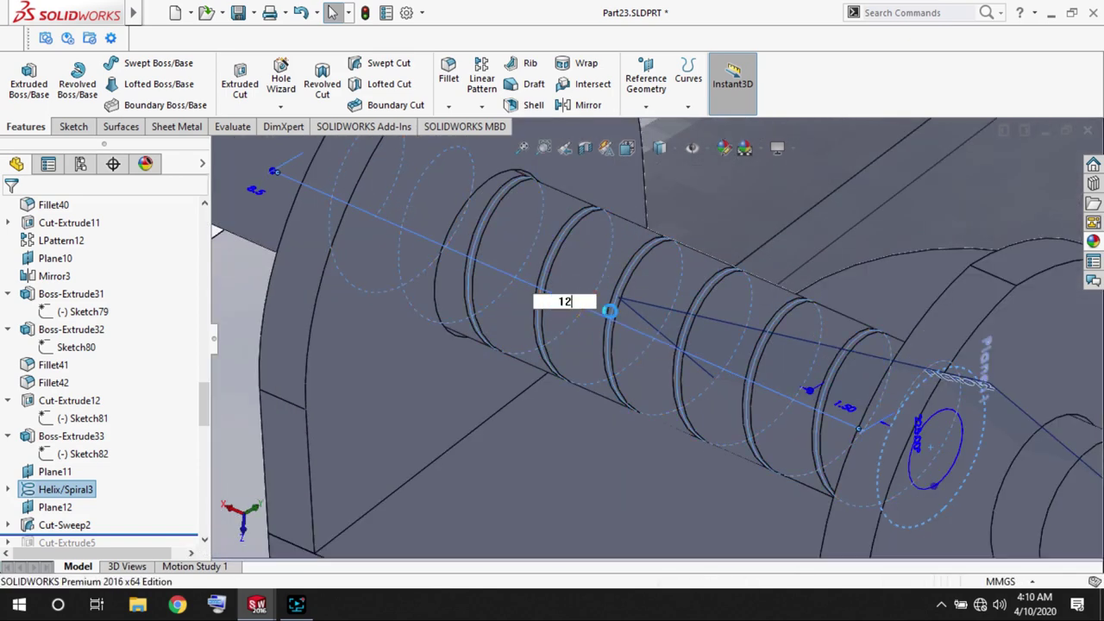
{"action": "middle_click_drag", "start_coordinate": [611, 319], "coordinate": [561, 285]}
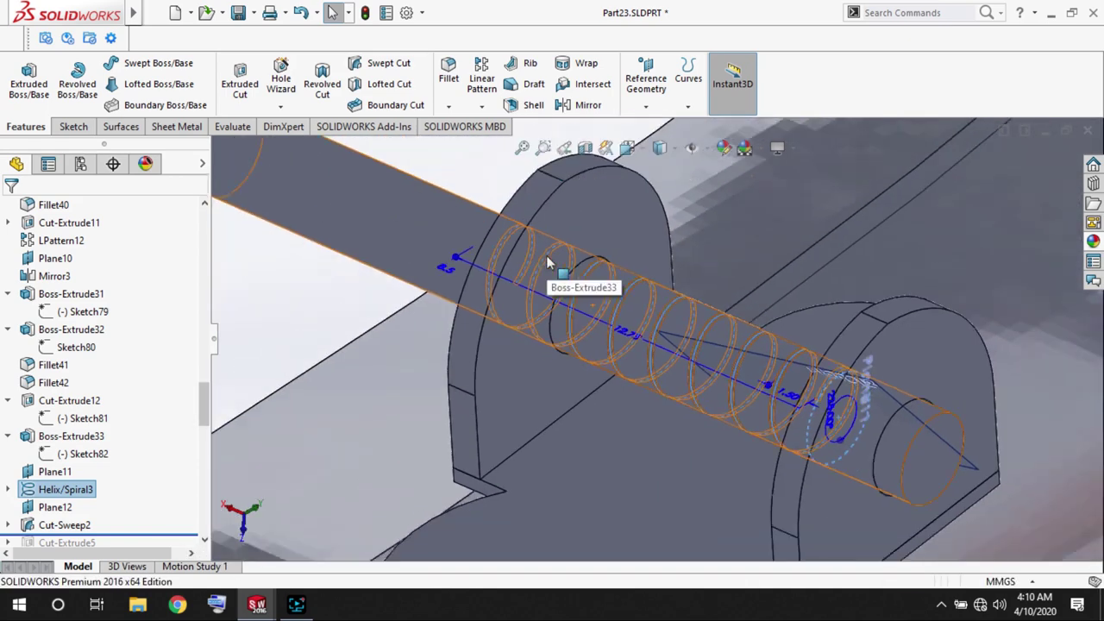
Reduce Helix/Spiral3 to 6 revolutions, then select Sketch84 for editing.
{"action": "right_click", "coordinate": [64, 489]}
{"action": "left_click", "coordinate": [83, 220]}
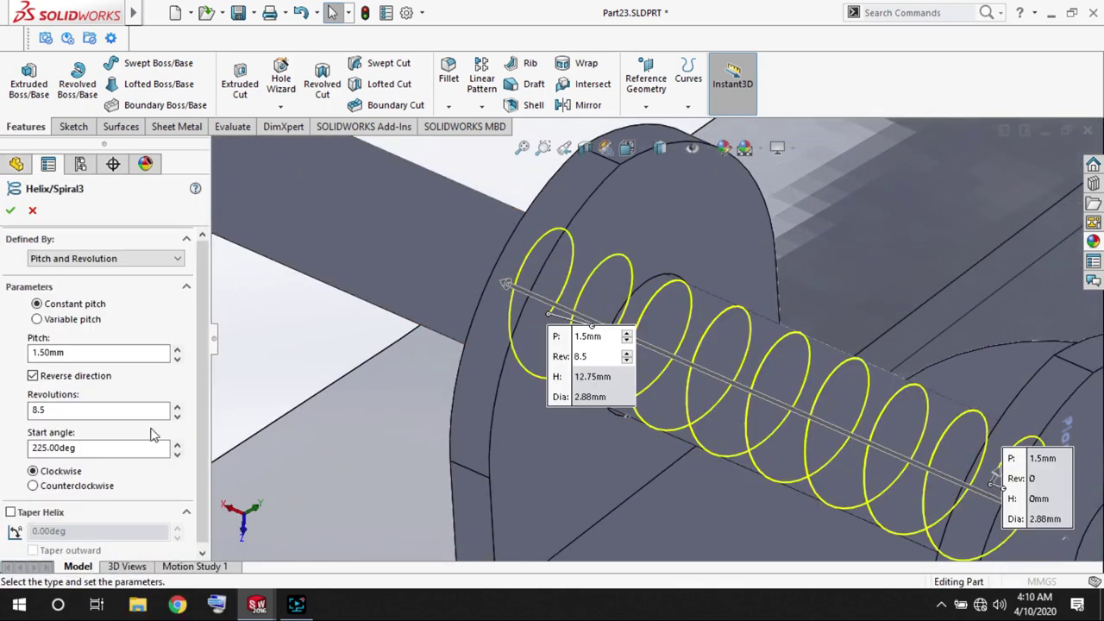
{"action": "left_click", "coordinate": [177, 415]}
{"action": "type", "text": "6"}
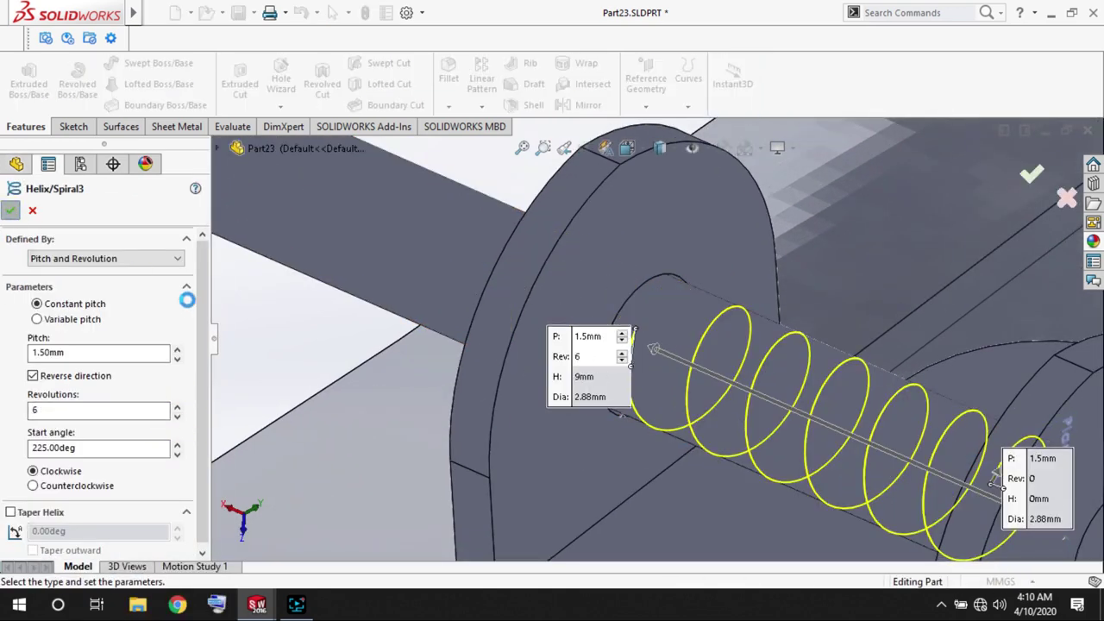
{"action": "key", "text": "Return"}
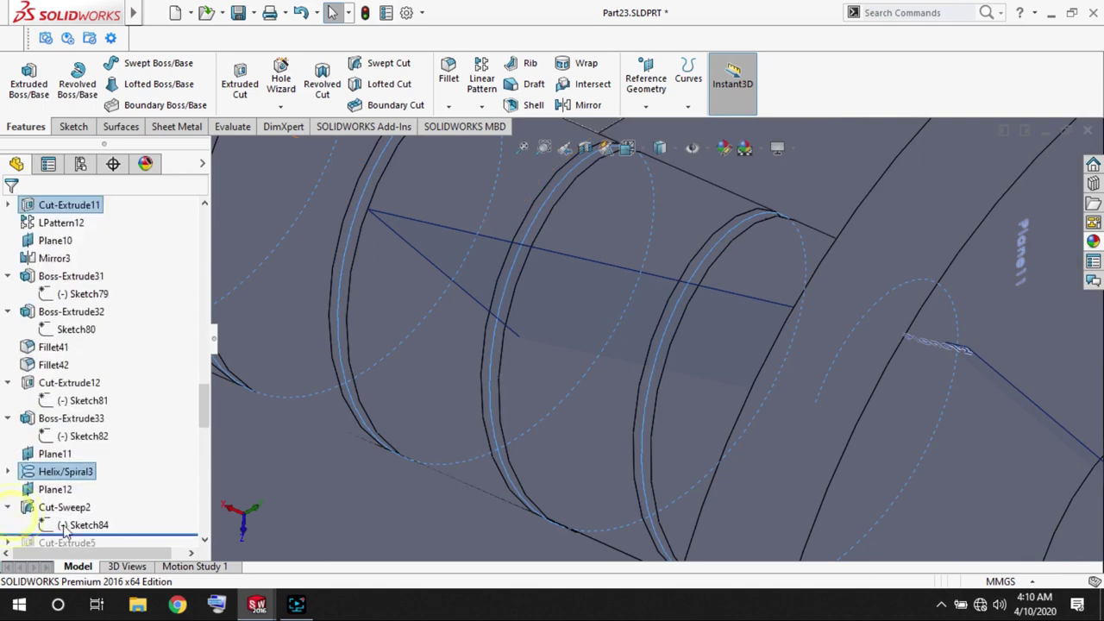
{"action": "left_click", "coordinate": [65, 526]}
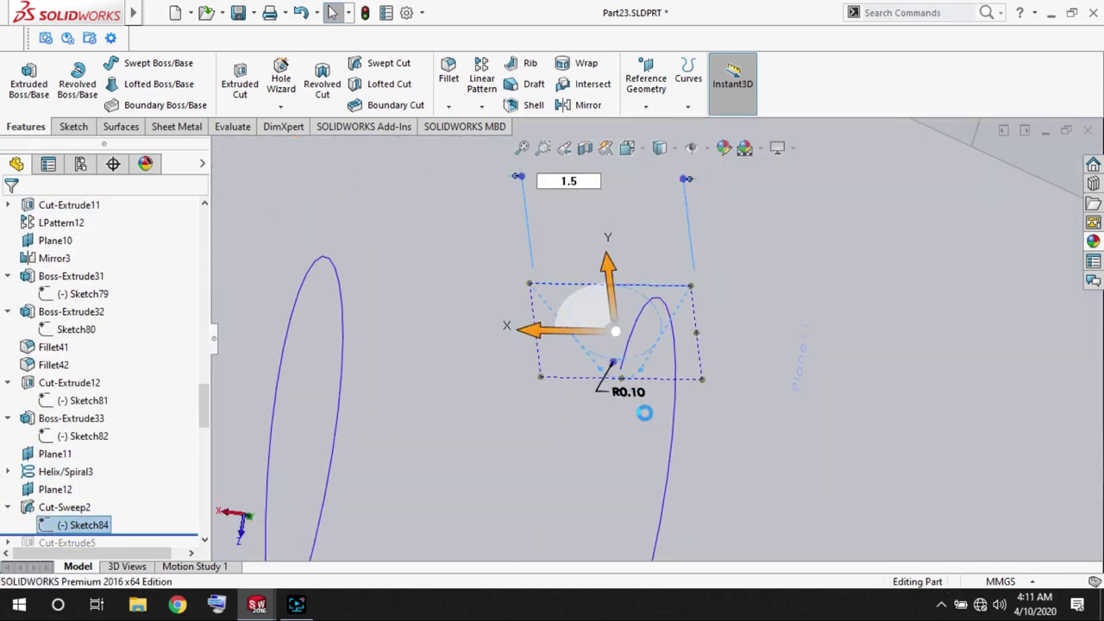
{"action": "left_click", "coordinate": [667, 308]}
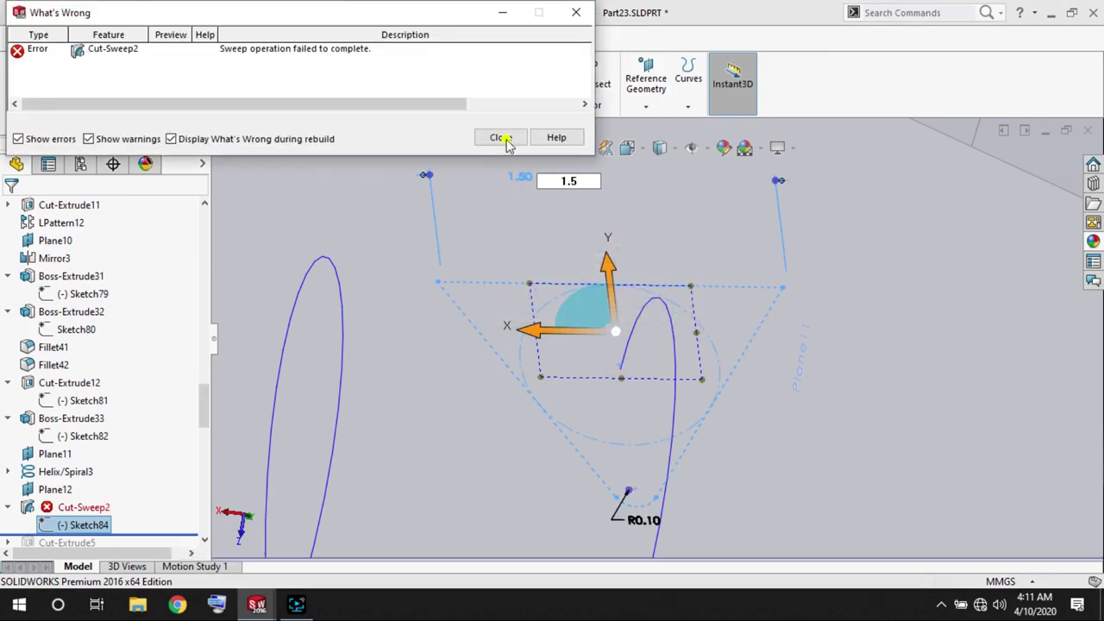
Close the What's Wrong report and zoom in on the thread profile.
{"action": "left_click", "coordinate": [506, 138]}
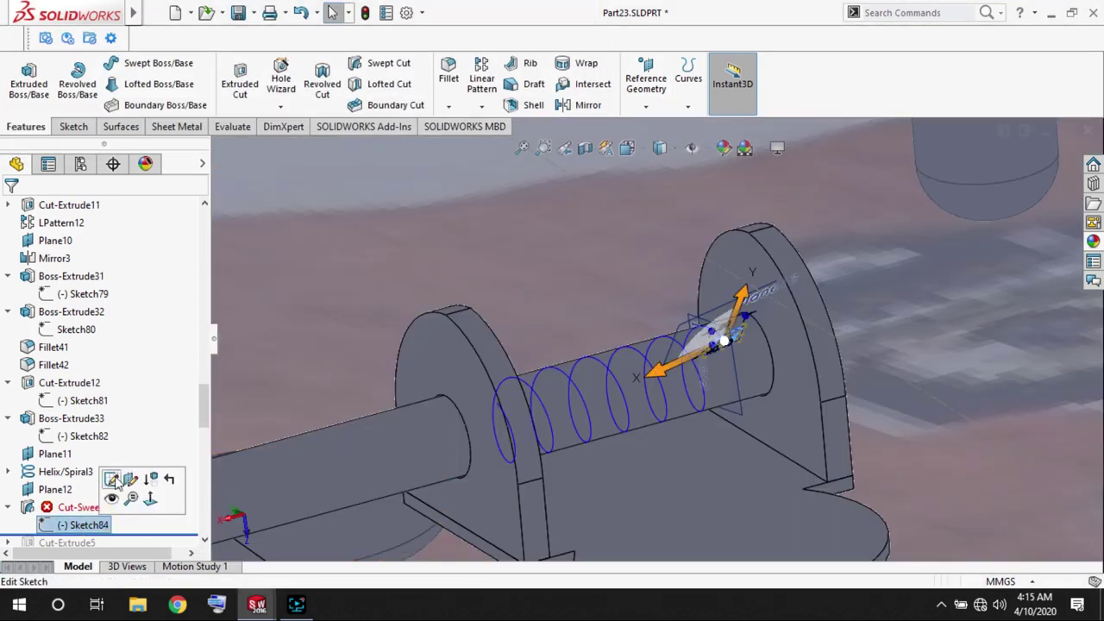
{"action": "scroll", "coordinate": [721, 346], "scroll_direction": "down", "scroll_amount": 5}
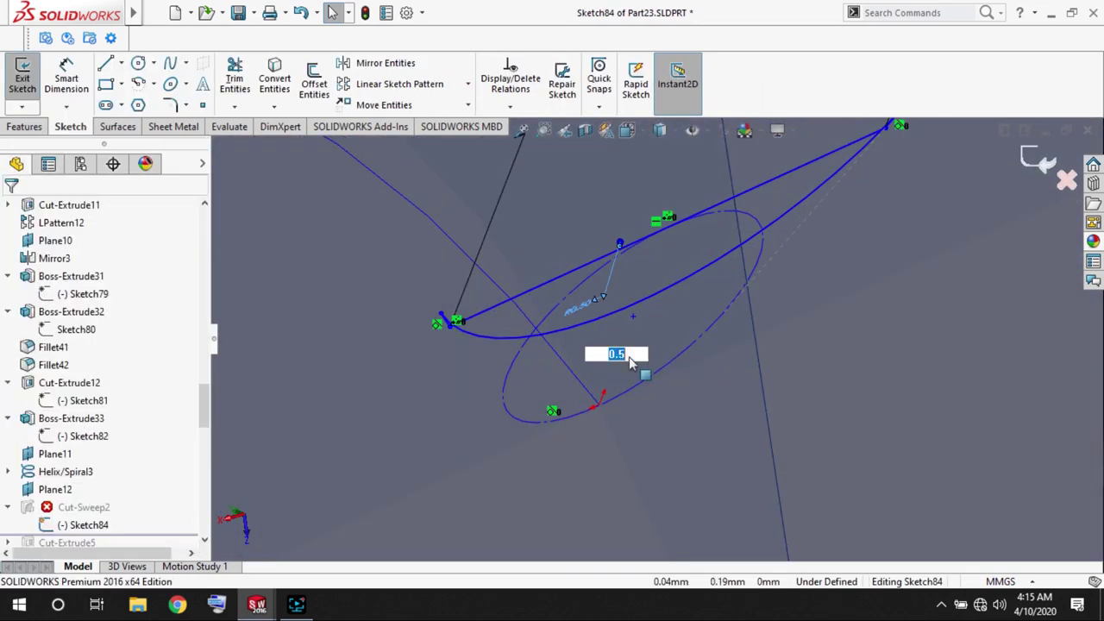
{"action": "scroll", "coordinate": [641, 388], "scroll_direction": "down", "scroll_amount": 3}
{"action": "scroll", "coordinate": [535, 160], "scroll_direction": "down", "scroll_amount": 5}
{"action": "scroll", "coordinate": [793, 289], "scroll_direction": "up", "scroll_amount": 10}
{"action": "scroll", "coordinate": [619, 332], "scroll_direction": "down", "scroll_amount": 3}
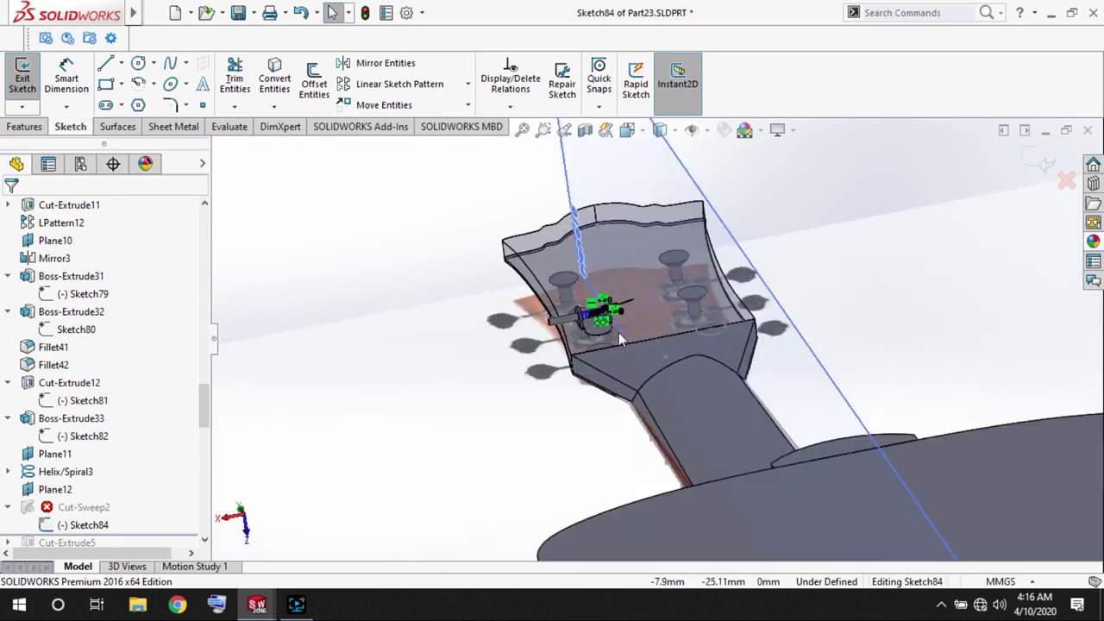
{"action": "scroll", "coordinate": [672, 324], "scroll_direction": "down", "scroll_amount": 3}
{"action": "scroll", "coordinate": [720, 316], "scroll_direction": "down", "scroll_amount": 2}
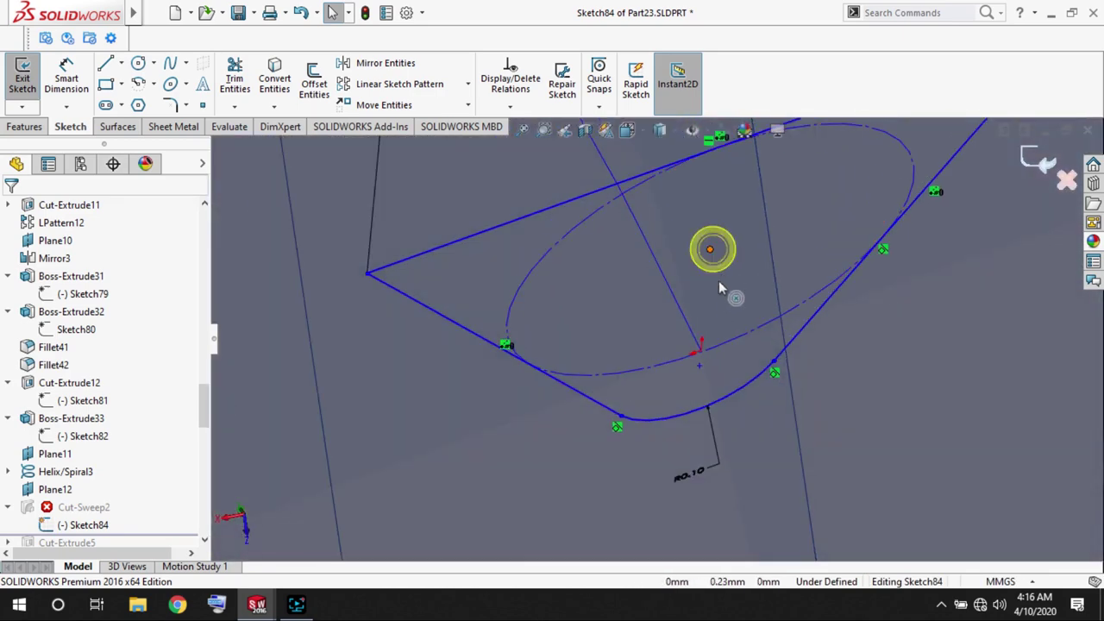
{"action": "scroll", "coordinate": [702, 320], "scroll_direction": "down", "scroll_amount": 2}
{"action": "scroll", "coordinate": [715, 316], "scroll_direction": "down", "scroll_amount": 2}
{"action": "scroll", "coordinate": [673, 319], "scroll_direction": "down", "scroll_amount": 5}
{"action": "scroll", "coordinate": [629, 320], "scroll_direction": "down", "scroll_amount": 3}
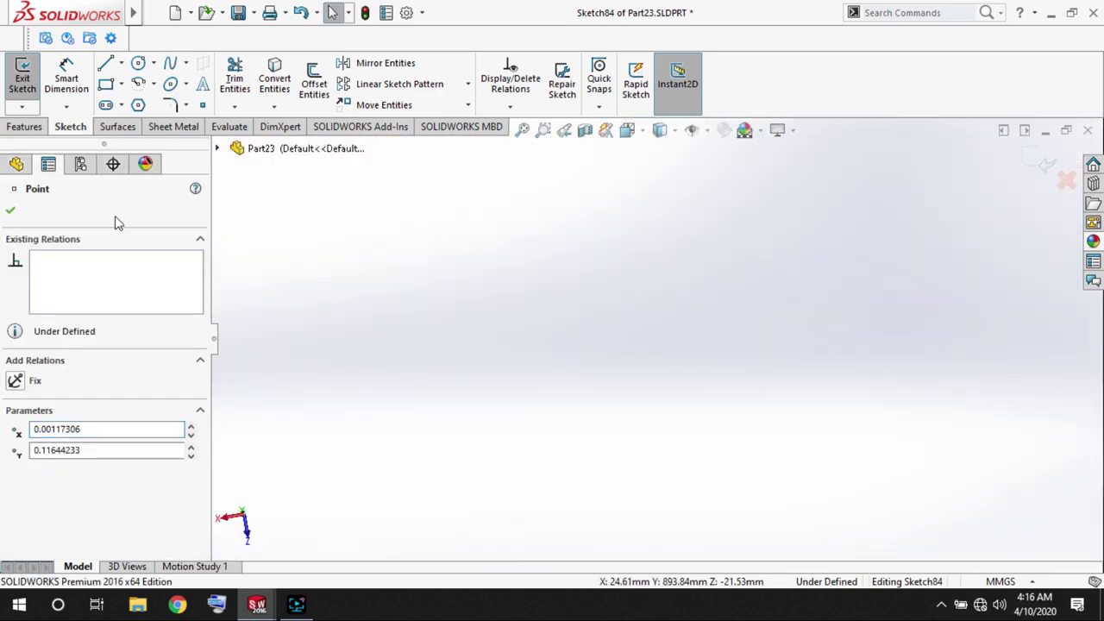
{"action": "left_click", "coordinate": [1046, 164]}
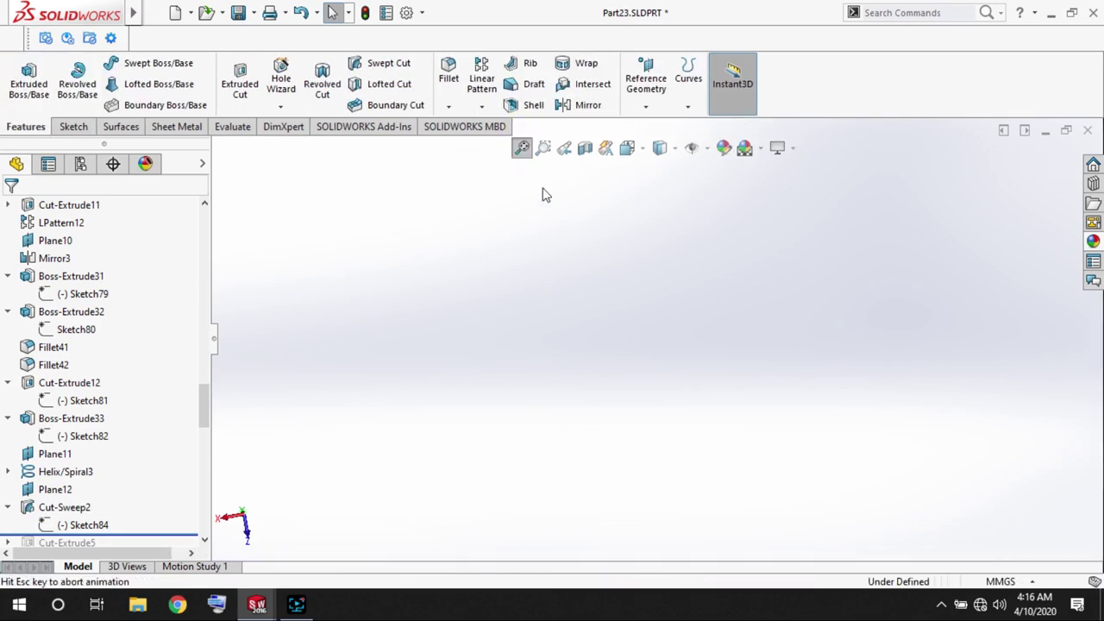
Add a sketch point near the profile in Sketch84 and exit to rebuild Cut-Sweep2.
{"action": "scroll", "coordinate": [680, 241], "scroll_direction": "down", "scroll_amount": 5}
{"action": "scroll", "coordinate": [660, 295], "scroll_direction": "down", "scroll_amount": 2}
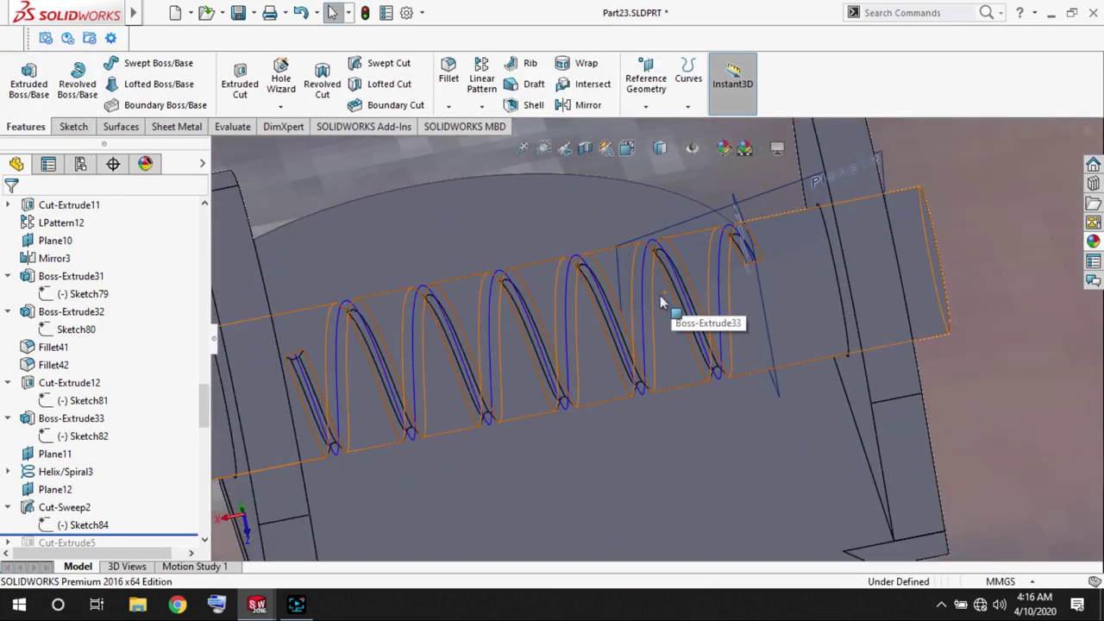
{"action": "scroll", "coordinate": [741, 277], "scroll_direction": "down", "scroll_amount": 1}
{"action": "scroll", "coordinate": [653, 326], "scroll_direction": "down", "scroll_amount": 1}
{"action": "middle_click_drag", "start_coordinate": [653, 326], "coordinate": [748, 313], "text": "ctrl"}
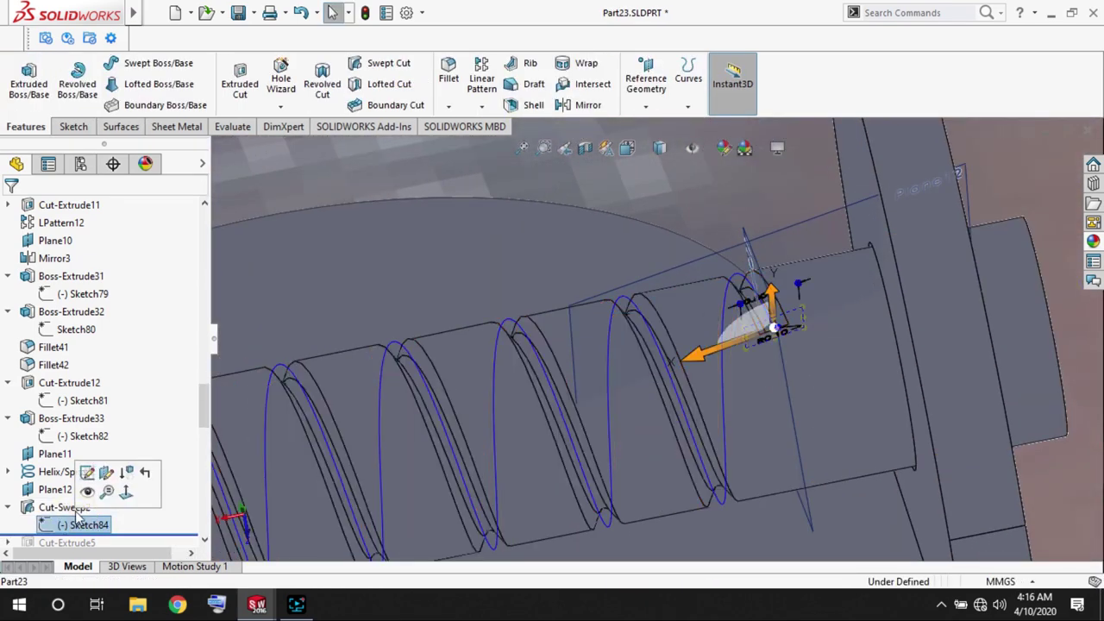
{"action": "scroll", "coordinate": [763, 350], "scroll_direction": "down", "scroll_amount": 3}
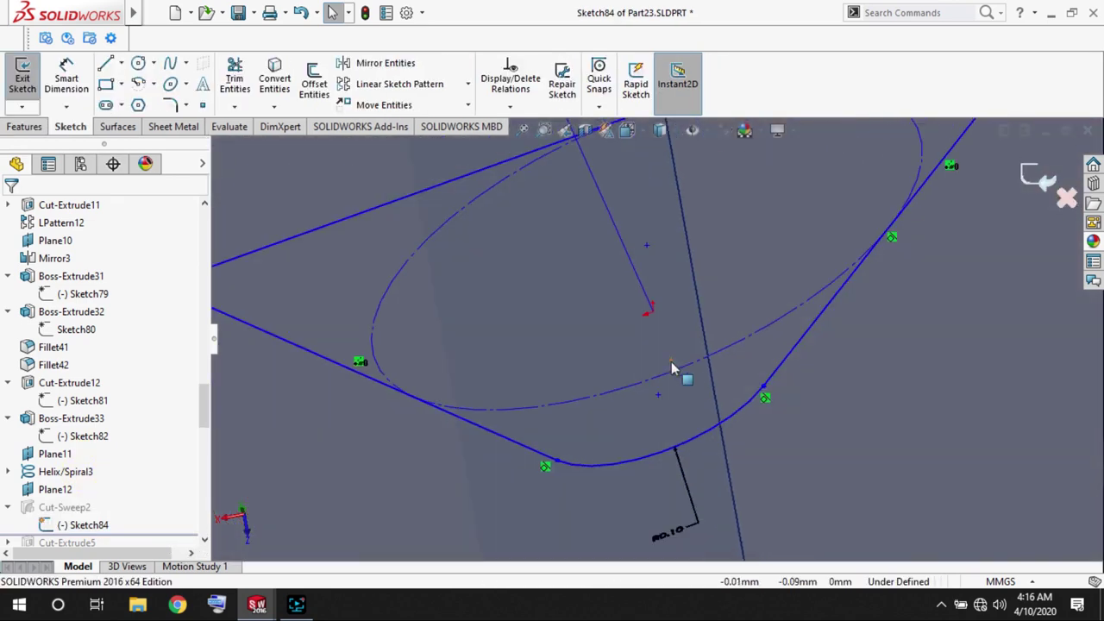
{"action": "scroll", "coordinate": [653, 317], "scroll_direction": "down", "scroll_amount": 3}
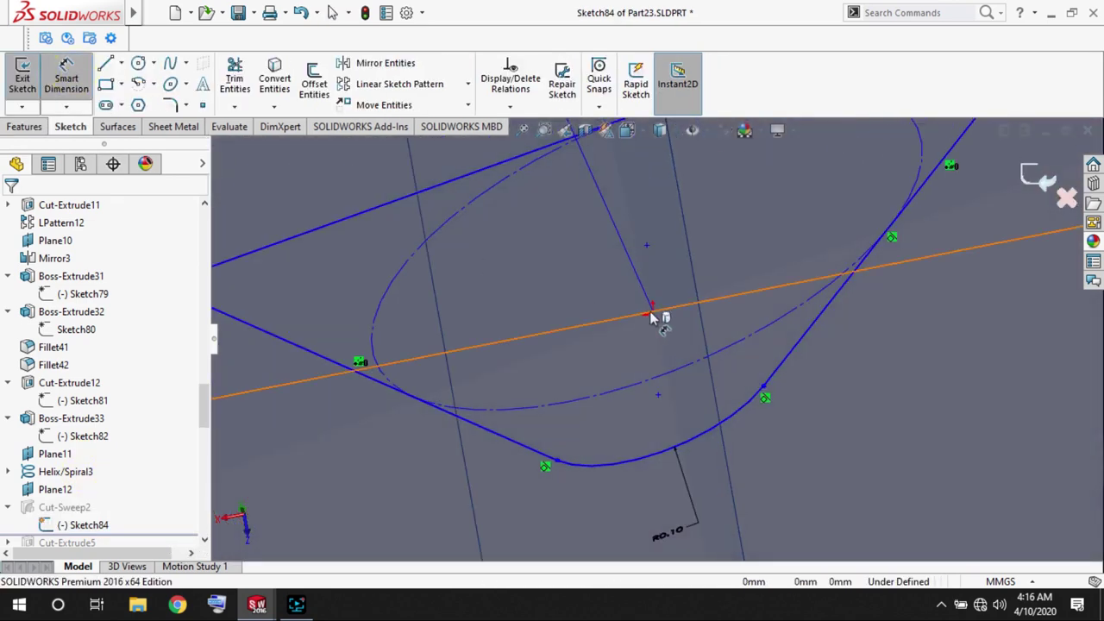
{"action": "key", "text": "l"}
{"action": "left_click", "coordinate": [648, 247]}
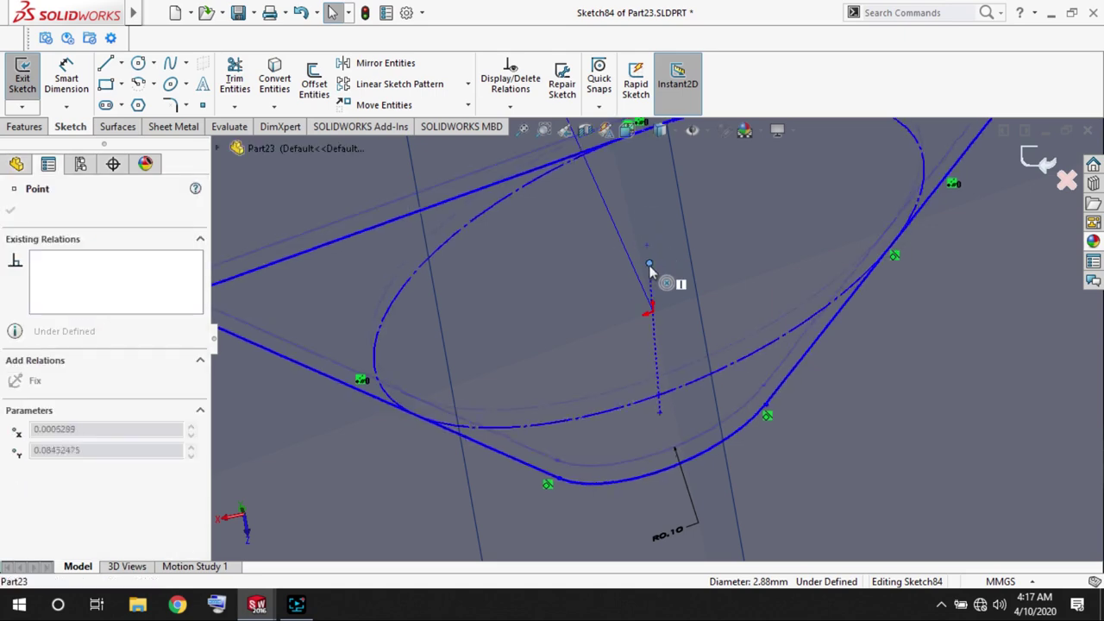
{"action": "left_click", "coordinate": [1032, 164]}
{"action": "left_click", "coordinate": [1032, 164]}
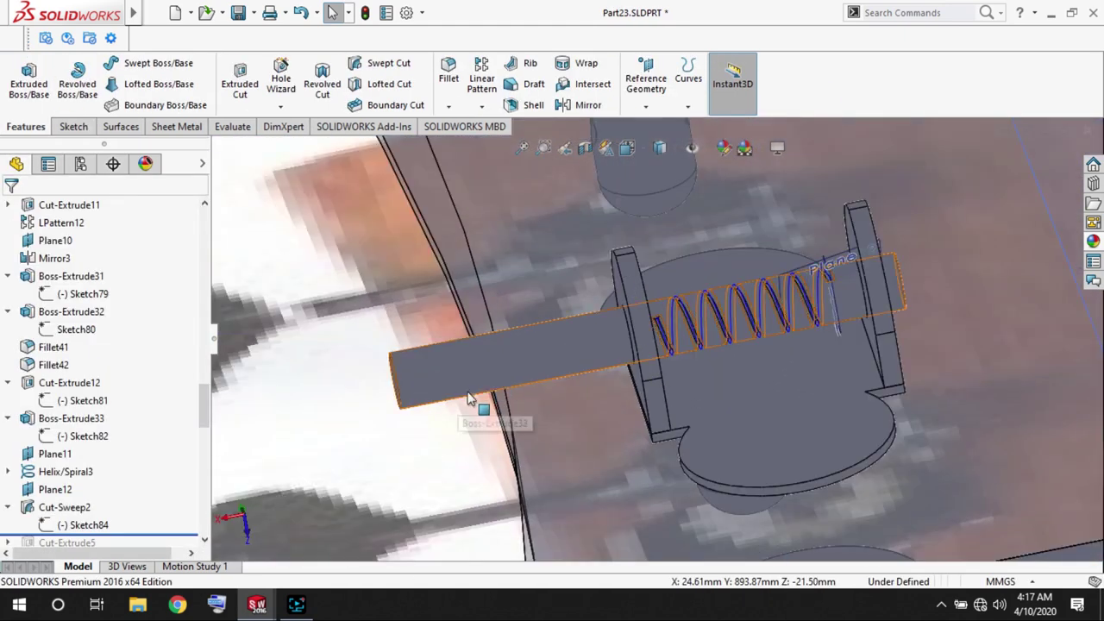
Sketch a center rectangle on the tuner rod's end face.
{"action": "left_click", "coordinate": [509, 364]}
{"action": "scroll", "coordinate": [509, 364], "scroll_direction": "down", "scroll_amount": 3}
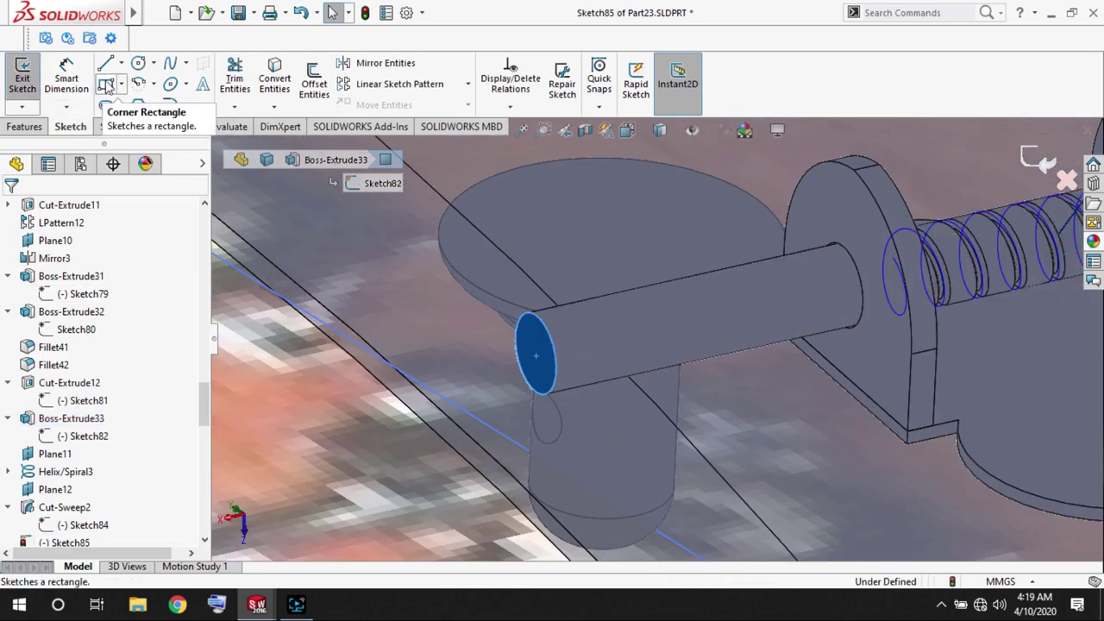
{"action": "left_click", "coordinate": [118, 84]}
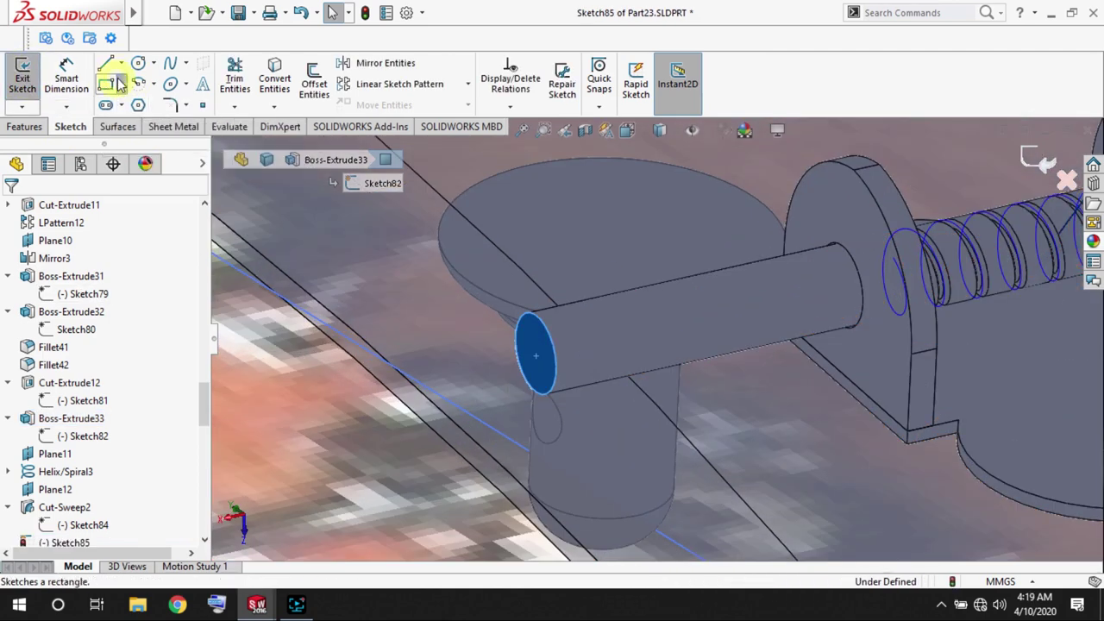
{"action": "scroll", "coordinate": [532, 359], "scroll_direction": "down", "scroll_amount": 2}
{"action": "left_click", "coordinate": [552, 339]}
{"action": "left_click", "coordinate": [724, 528]}
Dimension the rectangle's top line to 18 and add a second side dimension.
{"action": "left_click", "coordinate": [69, 81]}
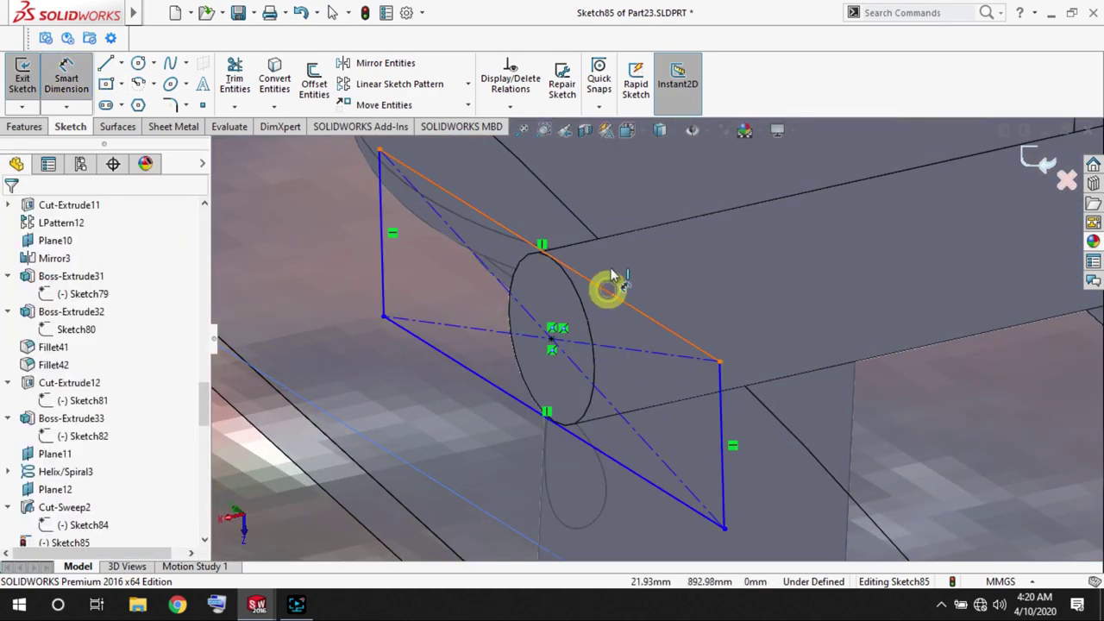
{"action": "left_click", "coordinate": [612, 292]}
{"action": "left_click", "coordinate": [681, 279]}
{"action": "type", "text": "18"}
{"action": "key", "text": "Return"}
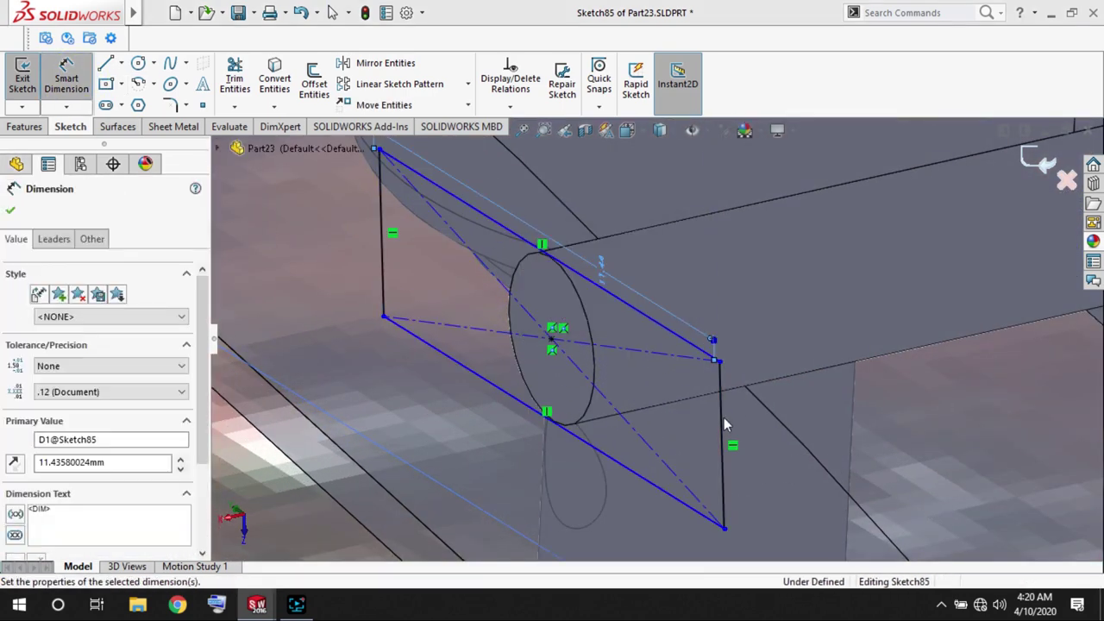
{"action": "scroll", "coordinate": [759, 437], "scroll_direction": "up", "scroll_amount": 2}
{"action": "left_click", "coordinate": [759, 436]}
{"action": "left_click", "coordinate": [772, 462]}
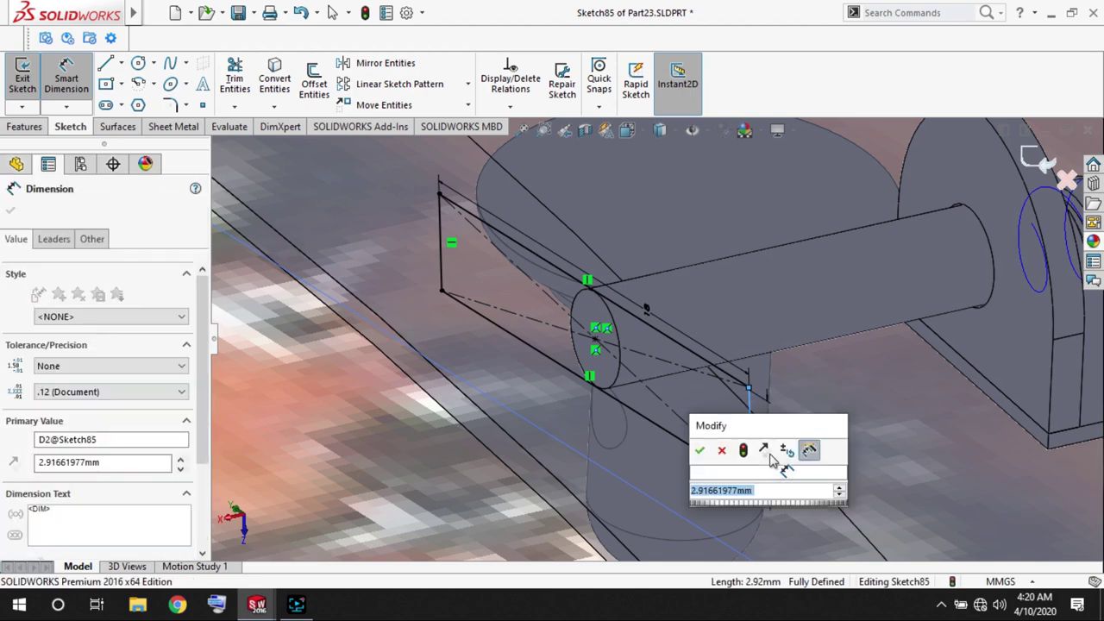
{"action": "key", "text": "Return"}
Boss-extrude the rectangle 11 mm as Boss-Extrude34 and view it from the Back.
{"action": "left_click", "coordinate": [26, 126]}
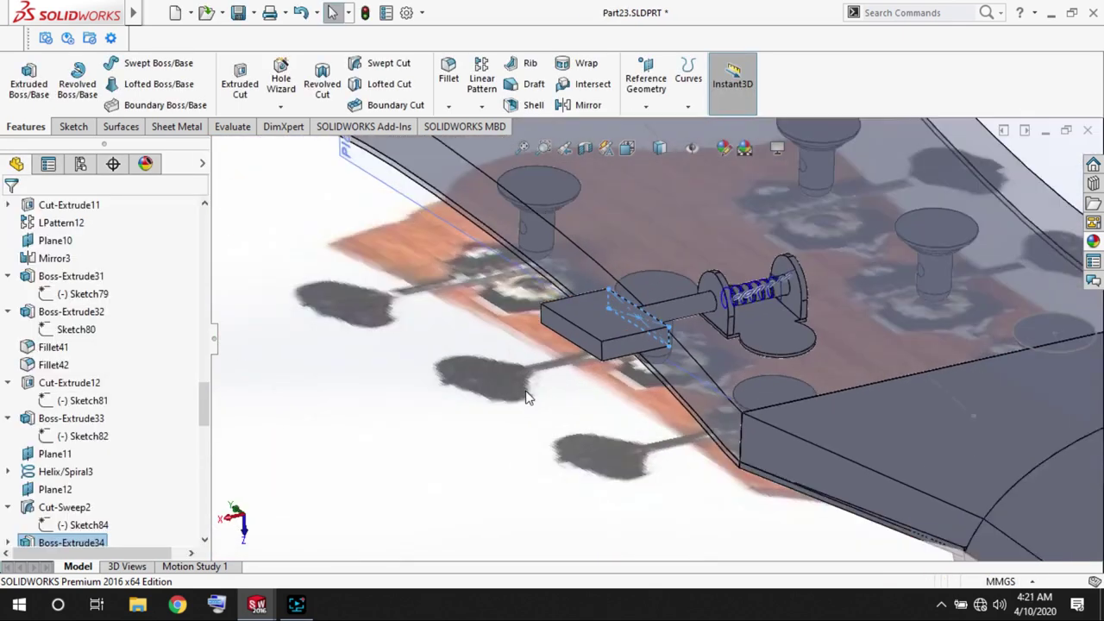
{"action": "scroll", "coordinate": [401, 342], "scroll_direction": "up", "scroll_amount": 5}
{"action": "key", "text": "ctrl+2"}
{"action": "scroll", "coordinate": [684, 208], "scroll_direction": "down", "scroll_amount": 10}
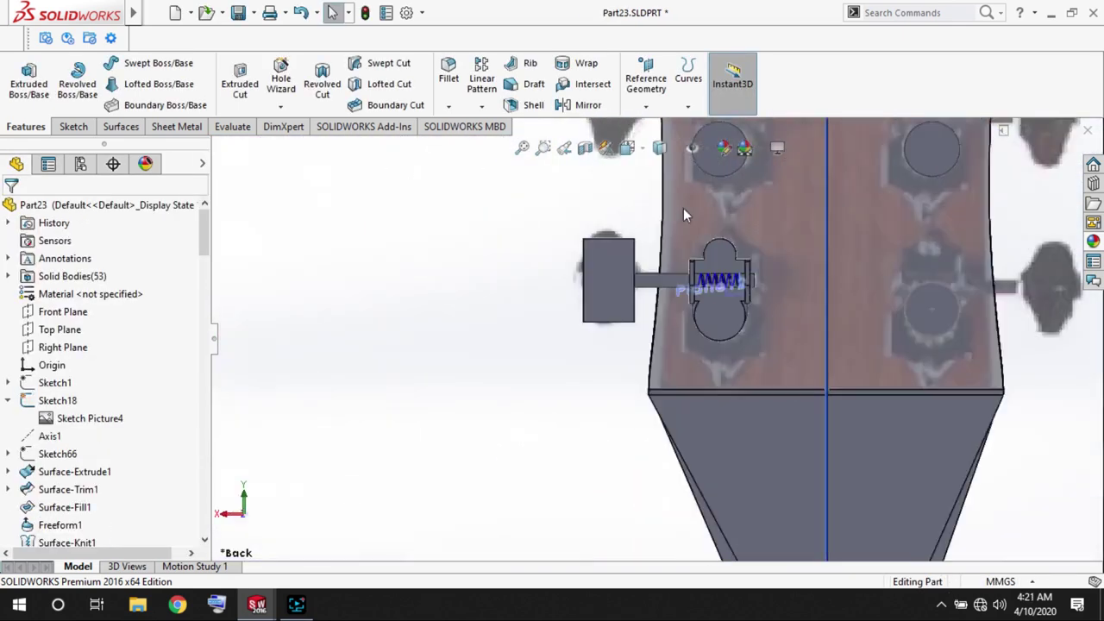
{"action": "scroll", "coordinate": [634, 308], "scroll_direction": "down", "scroll_amount": 5}
{"action": "scroll", "coordinate": [634, 309], "scroll_direction": "down", "scroll_amount": 2}
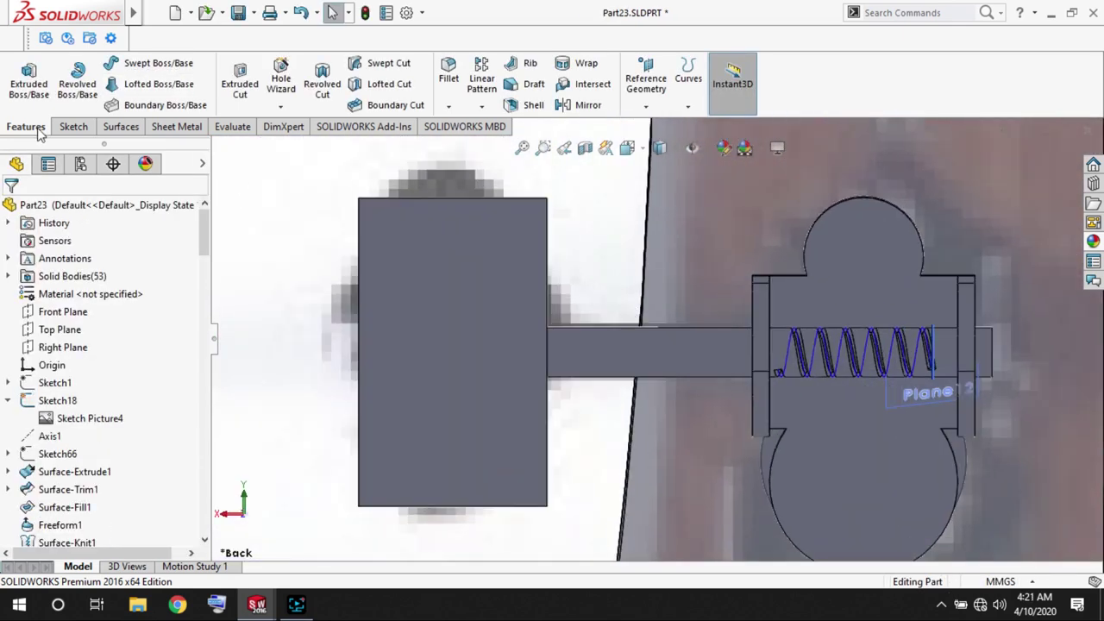
Start Sketch87 on the key block's face and trace the hexagon outline lines.
{"action": "left_click", "coordinate": [486, 259]}
{"action": "left_click", "coordinate": [500, 233]}
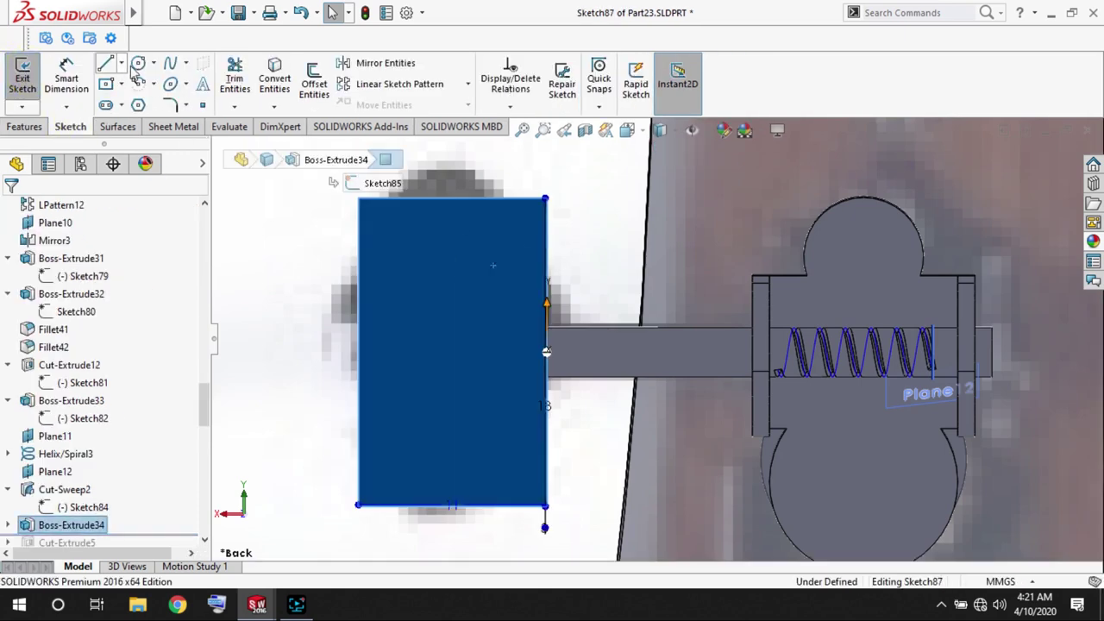
{"action": "left_click", "coordinate": [106, 63]}
{"action": "scroll", "coordinate": [432, 222], "scroll_direction": "down", "scroll_amount": 3}
{"action": "left_click", "coordinate": [490, 247]}
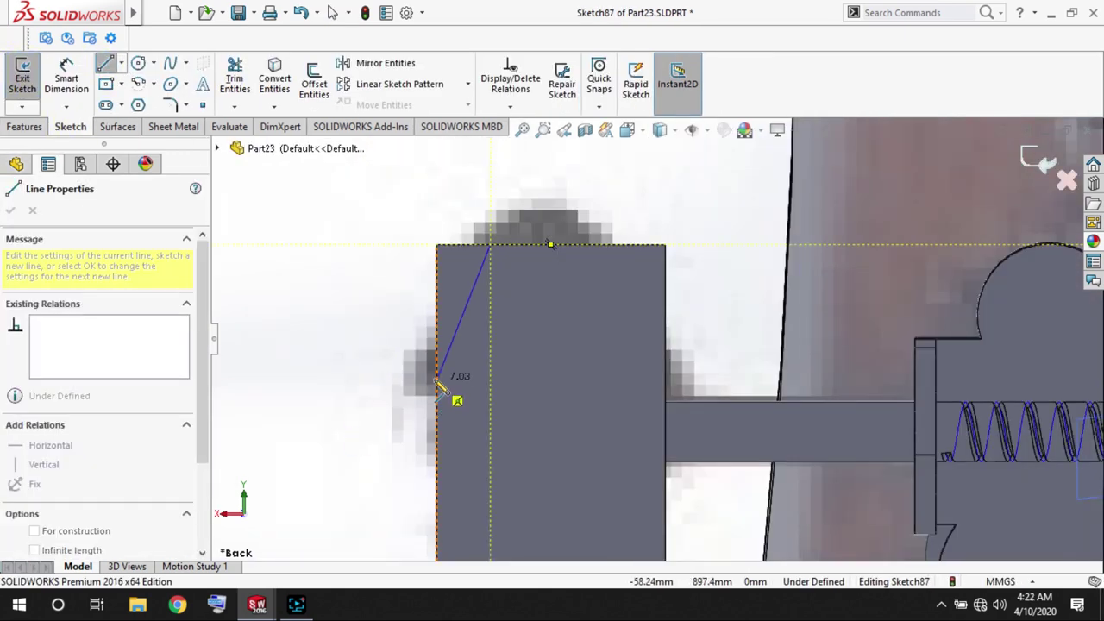
{"action": "middle_click_drag", "start_coordinate": [440, 496], "coordinate": [577, 475]}
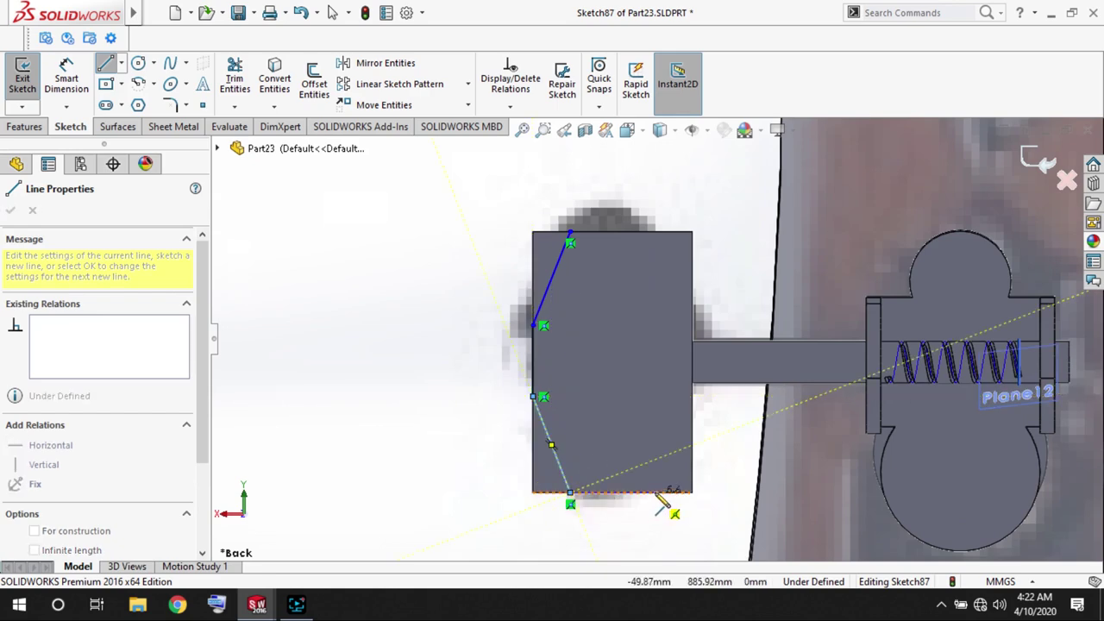
{"action": "key", "text": "Escape"}
{"action": "left_click", "coordinate": [570, 231]}
{"action": "left_click", "coordinate": [636, 232]}
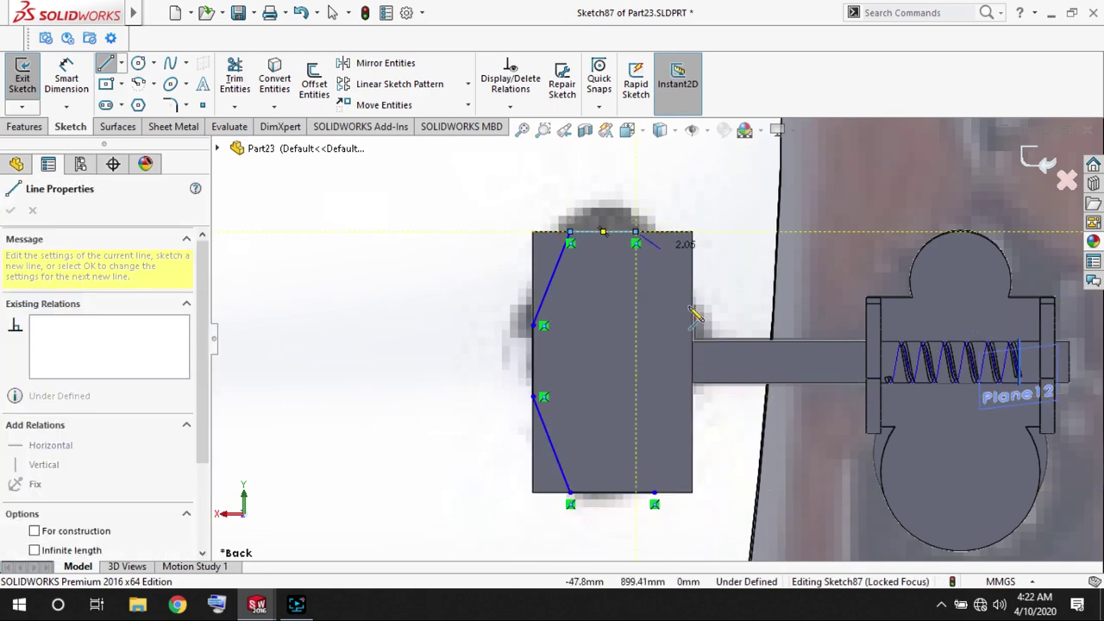
{"action": "key", "text": "Escape"}
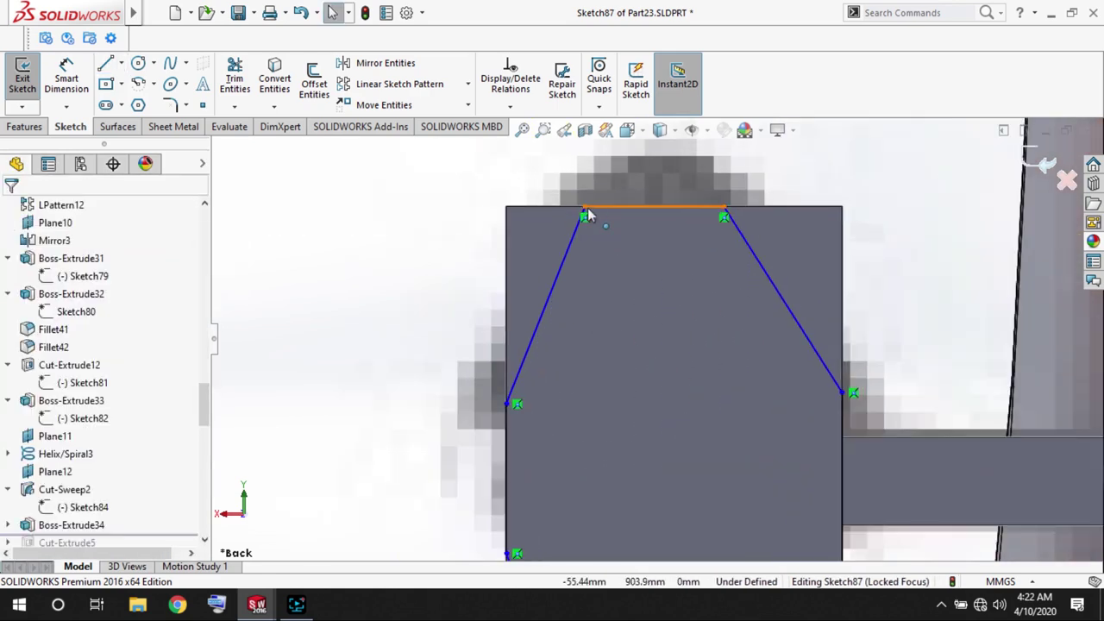
Add Vertical and Horizontal relations to align the hexagon's bottom, top and middle points.
{"action": "left_click", "coordinate": [654, 494]}
{"action": "scroll", "coordinate": [654, 494], "scroll_direction": "down", "scroll_amount": 2}
{"action": "left_click", "coordinate": [648, 493], "text": "ctrl"}
{"action": "left_click", "coordinate": [713, 417]}
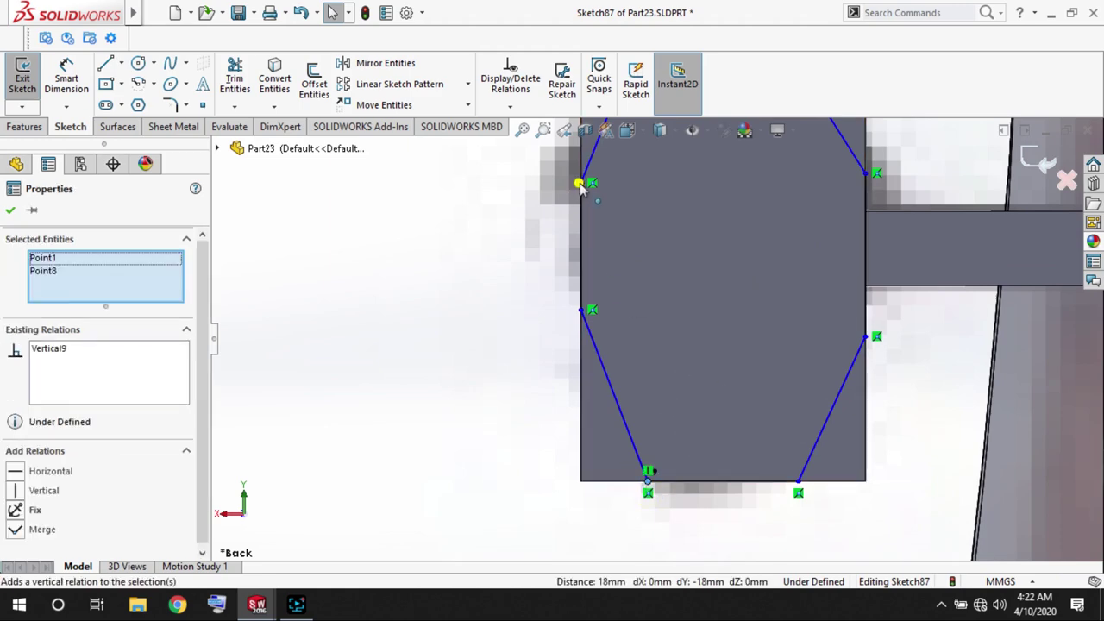
{"action": "left_click", "coordinate": [582, 182]}
{"action": "left_click", "coordinate": [865, 173], "text": "ctrl"}
{"action": "left_click", "coordinate": [586, 311]}
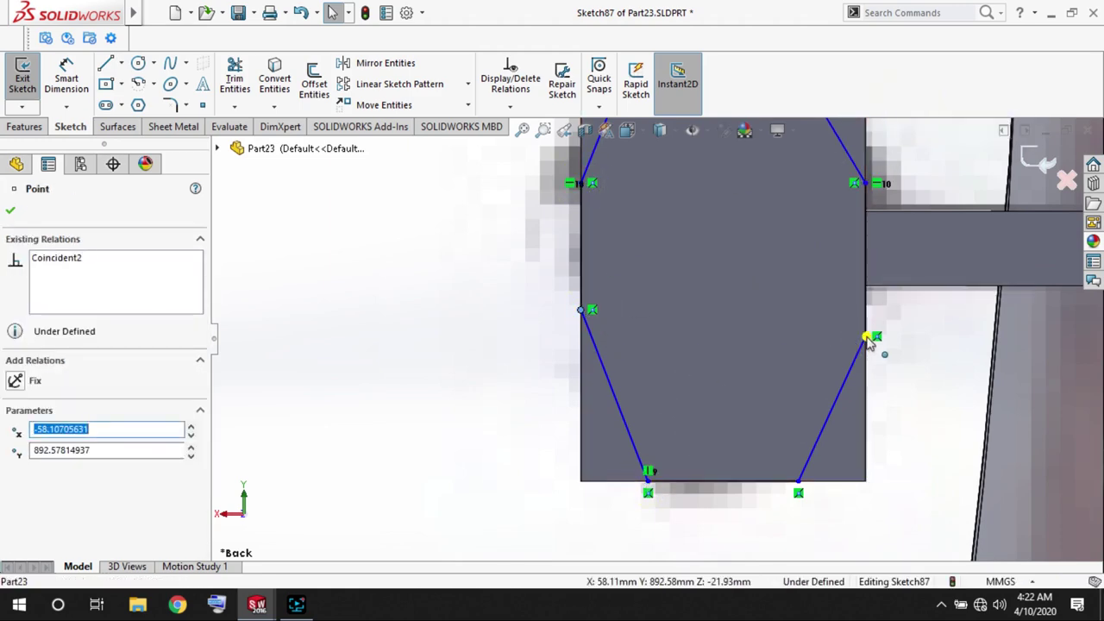
{"action": "left_click", "coordinate": [873, 336], "text": "ctrl"}
{"action": "left_click", "coordinate": [914, 264]}
{"action": "scroll", "coordinate": [733, 247], "scroll_direction": "up", "scroll_amount": 3}
{"action": "left_click", "coordinate": [746, 326]}
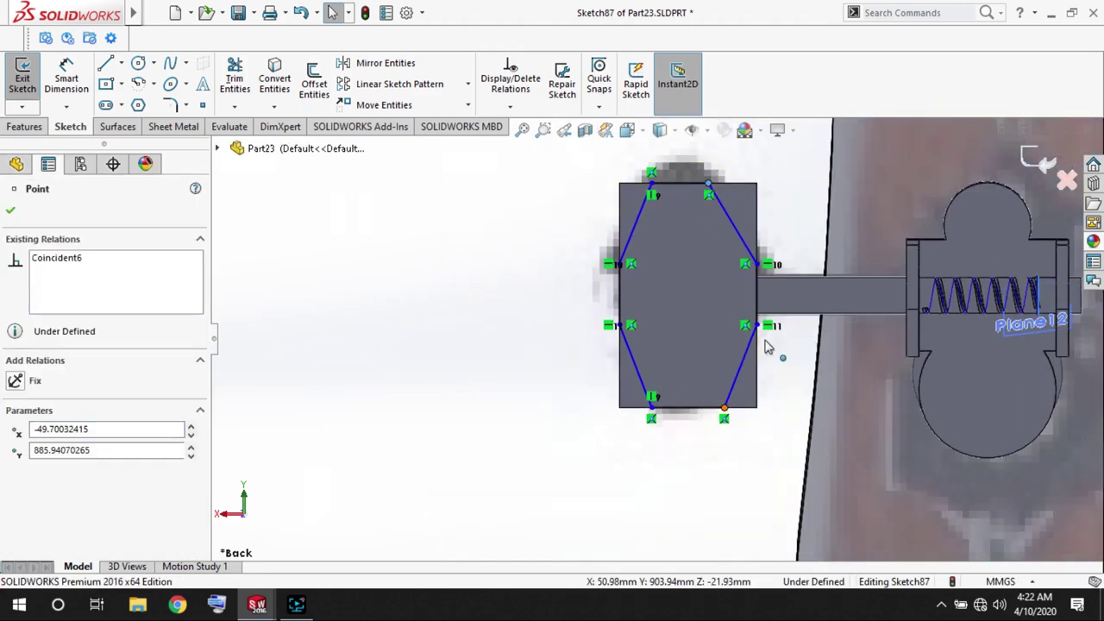
{"action": "left_click", "coordinate": [768, 325], "text": "ctrl"}
{"action": "key", "text": "Escape"}
Drag the top-right point onto the block's top edge and level the left-middle point.
{"action": "scroll", "coordinate": [771, 271], "scroll_direction": "up", "scroll_amount": 2}
{"action": "scroll", "coordinate": [734, 241], "scroll_direction": "up", "scroll_amount": 2}
{"action": "left_click_drag", "start_coordinate": [732, 238], "coordinate": [745, 228]}
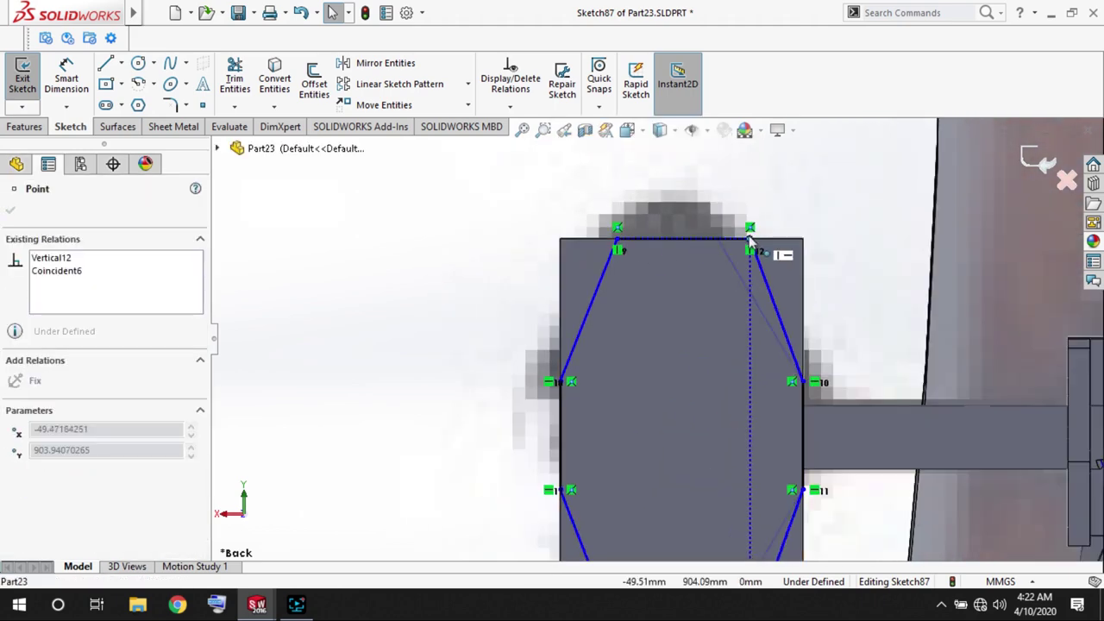
{"action": "scroll", "coordinate": [577, 282], "scroll_direction": "up", "scroll_amount": 2}
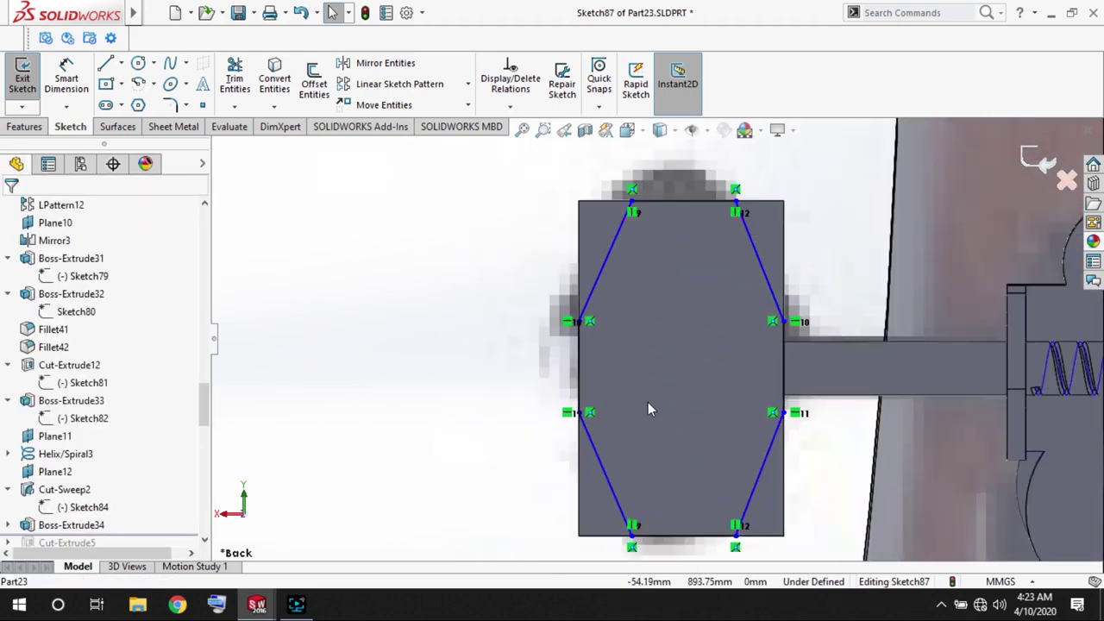
{"action": "mouse_move", "coordinate": [567, 317]}
{"action": "left_mouse_down"}
{"action": "mouse_move", "coordinate": [565, 260]}
{"action": "mouse_move", "coordinate": [569, 305]}
{"action": "left_mouse_up"}
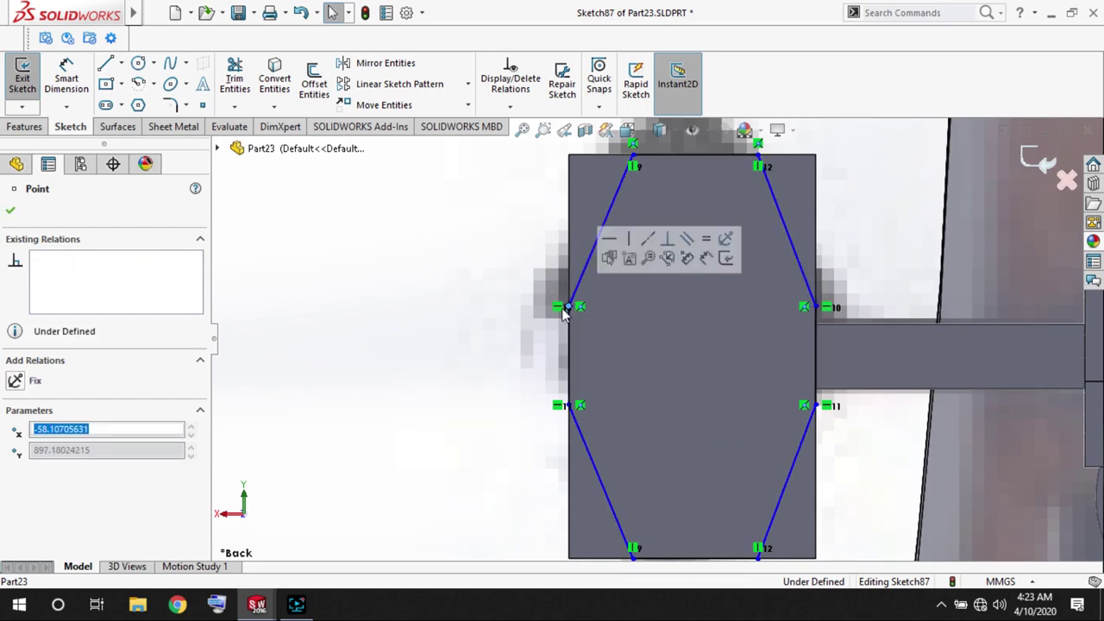
{"action": "left_click", "coordinate": [463, 253]}
{"action": "scroll", "coordinate": [699, 254], "scroll_direction": "up", "scroll_amount": 2}
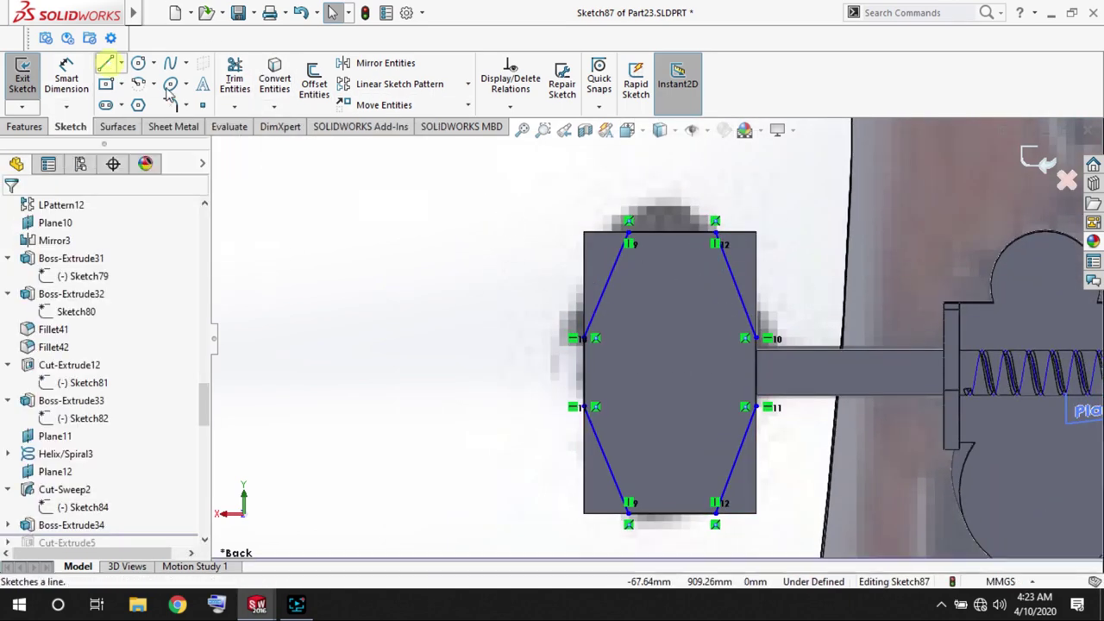
Draw outer lines enclosing the hexagon's top and bottom corners.
{"action": "left_click", "coordinate": [585, 337]}
{"action": "left_click", "coordinate": [106, 63]}
{"action": "left_click", "coordinate": [532, 232]}
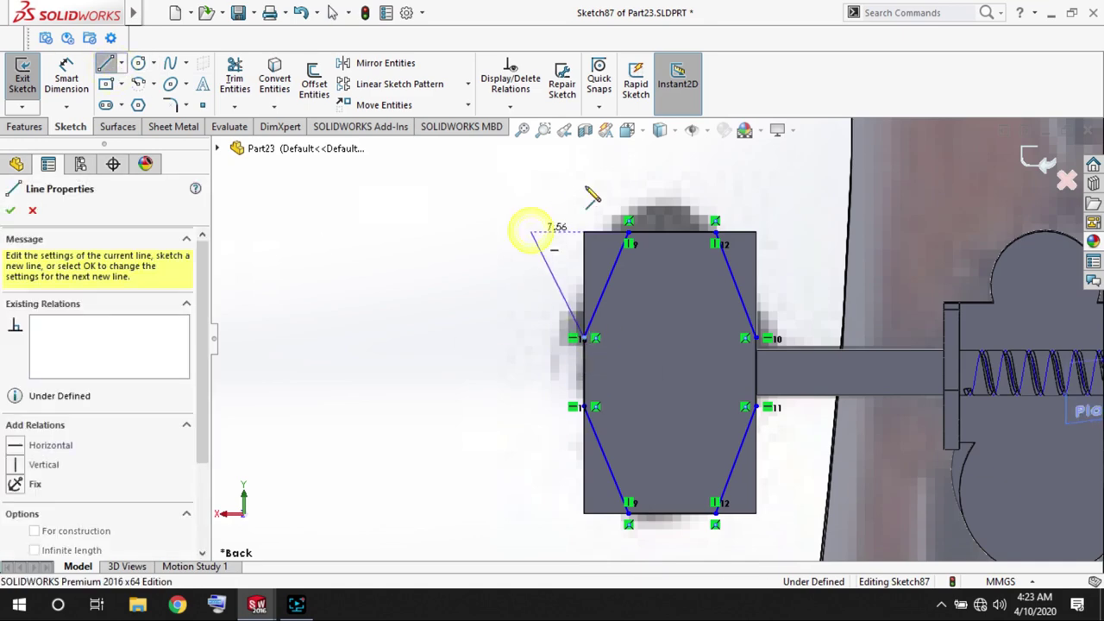
{"action": "left_click", "coordinate": [758, 338]}
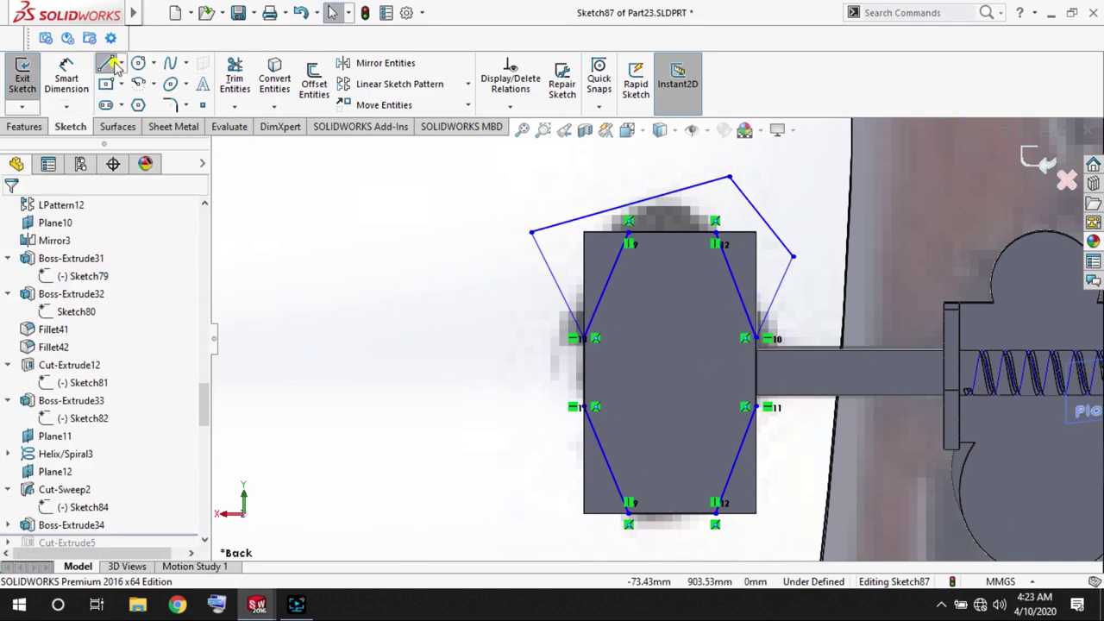
{"action": "left_click_drag", "start_coordinate": [585, 406], "coordinate": [538, 534]}
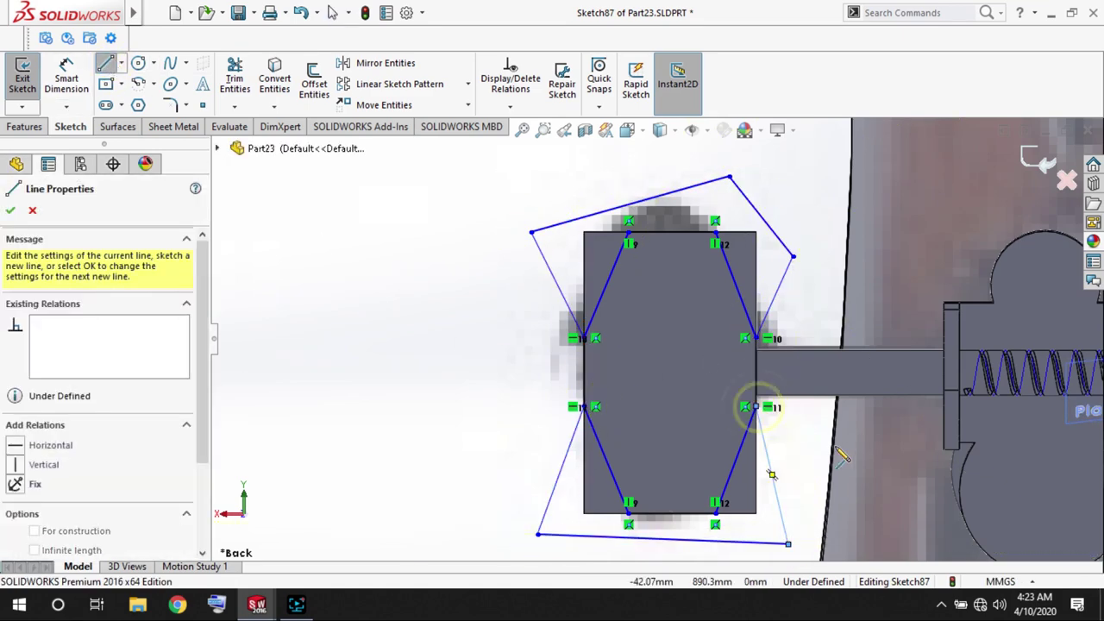
{"action": "key", "text": "Escape"}
{"action": "scroll", "coordinate": [685, 345], "scroll_direction": "up", "scroll_amount": 5}
{"action": "scroll", "coordinate": [590, 300], "scroll_direction": "down", "scroll_amount": 5}
Extrude-cut Sketch87's four corner regions Blind 11.00 mm into the block.
{"action": "left_click", "coordinate": [26, 126]}
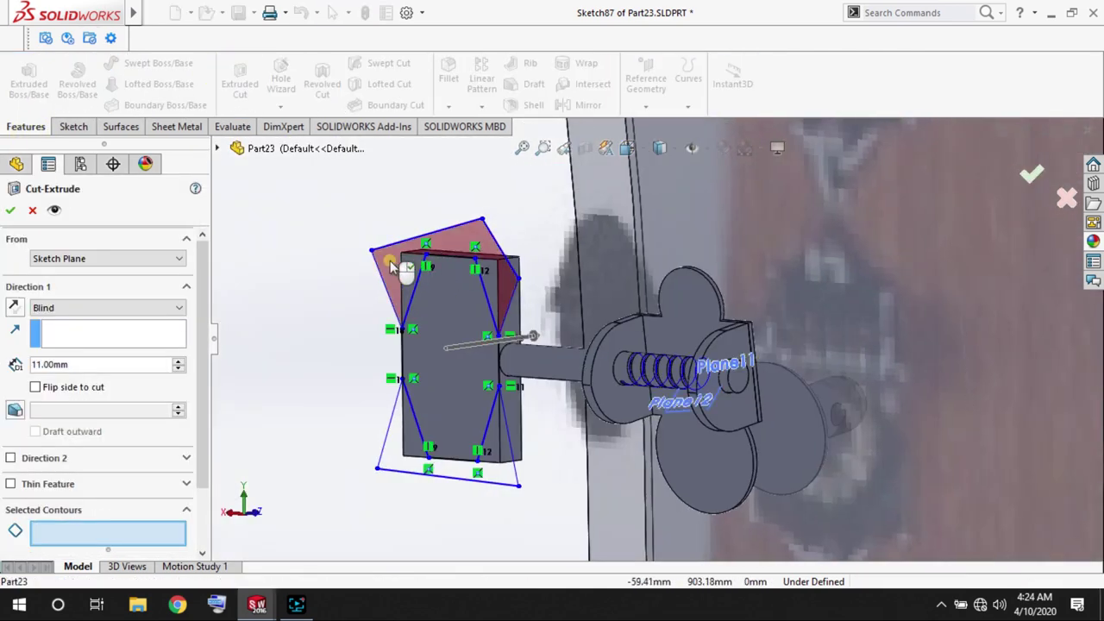
{"action": "left_click", "coordinate": [414, 271]}
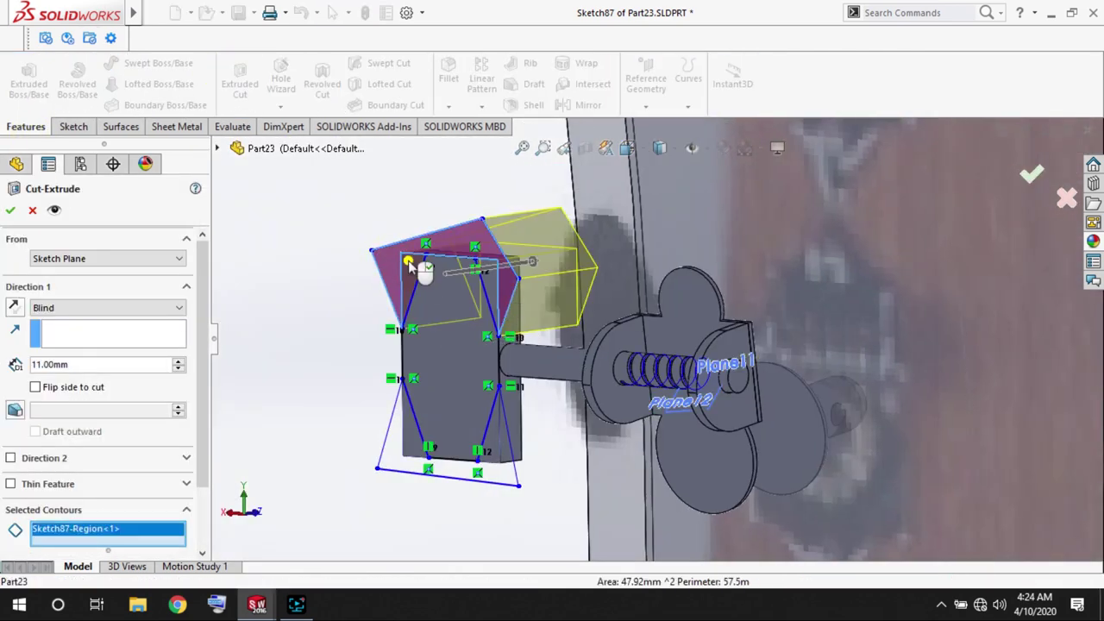
{"action": "left_click", "coordinate": [494, 294]}
{"action": "middle_click_drag", "start_coordinate": [493, 298], "coordinate": [483, 430]}
{"action": "left_click", "coordinate": [528, 470]}
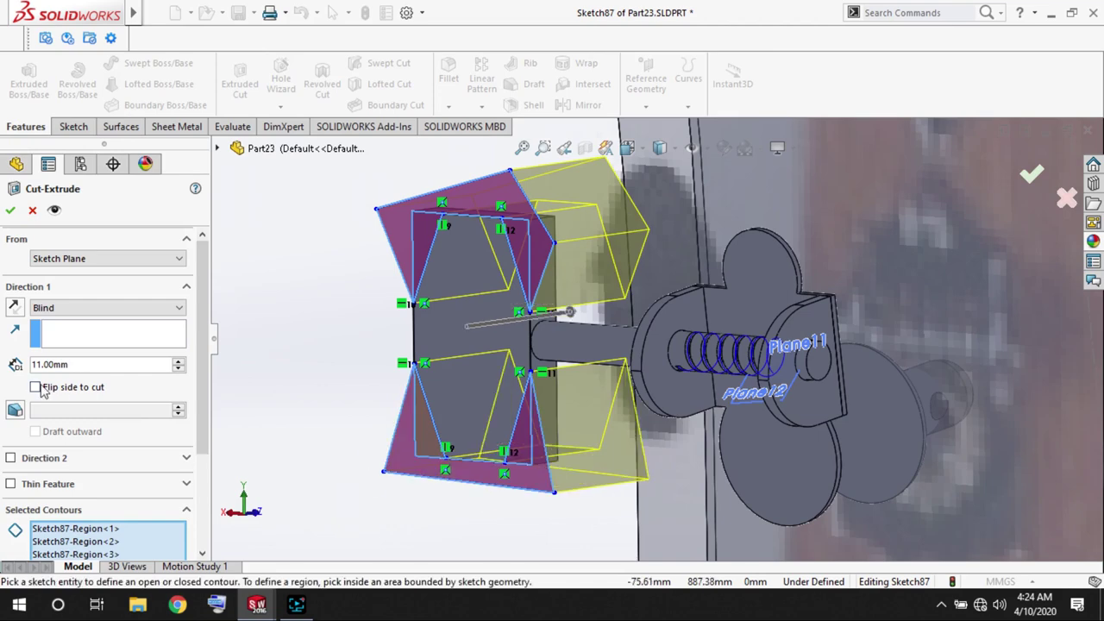
{"action": "left_click", "coordinate": [10, 210]}
{"action": "scroll", "coordinate": [390, 321], "scroll_direction": "down", "scroll_amount": 5}
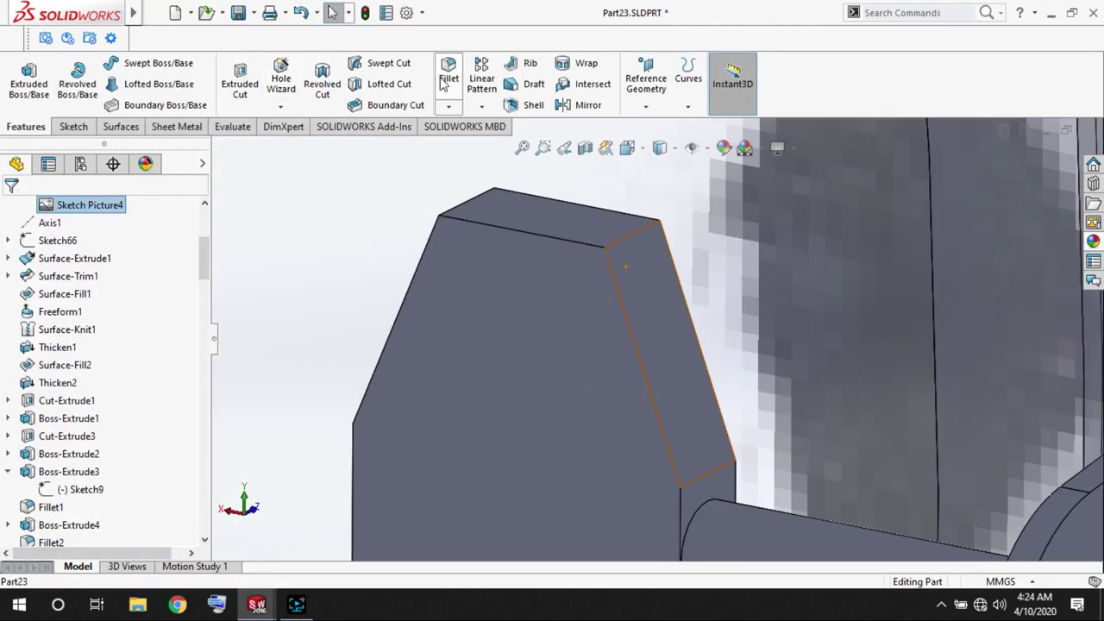
Try a chamfer on the head's top edge with values 4 and 8, then cancel it.
{"action": "left_click", "coordinate": [566, 245]}
{"action": "type", "text": "4.00deg"}
{"action": "key", "text": "Return"}
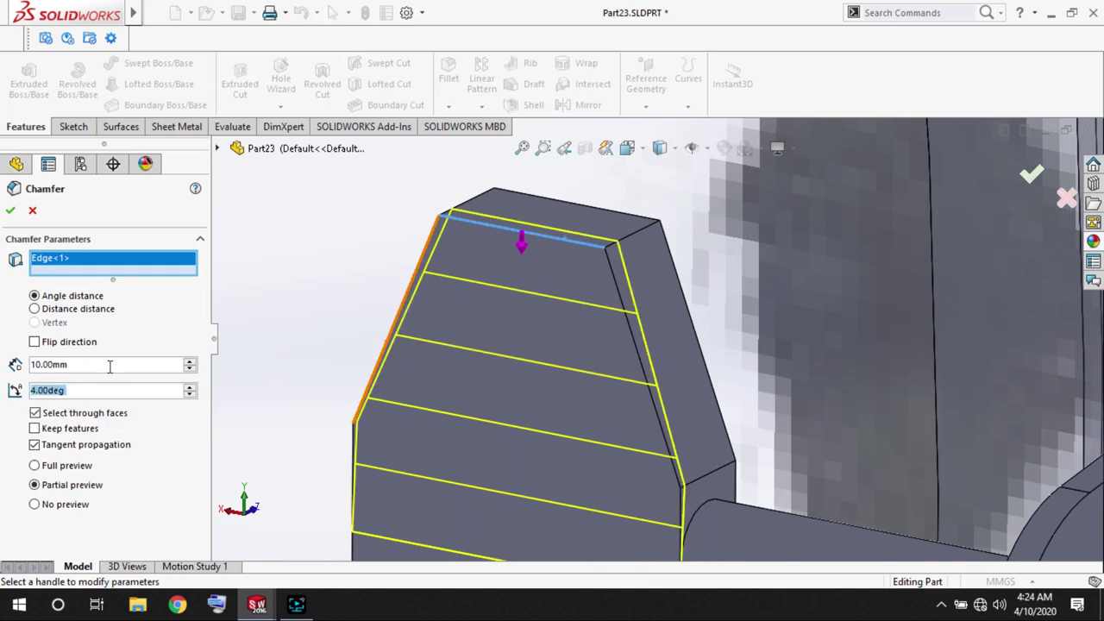
{"action": "left_click", "coordinate": [111, 365]}
{"action": "type", "text": "8"}
{"action": "key", "text": "Return"}
{"action": "key", "text": "Return"}
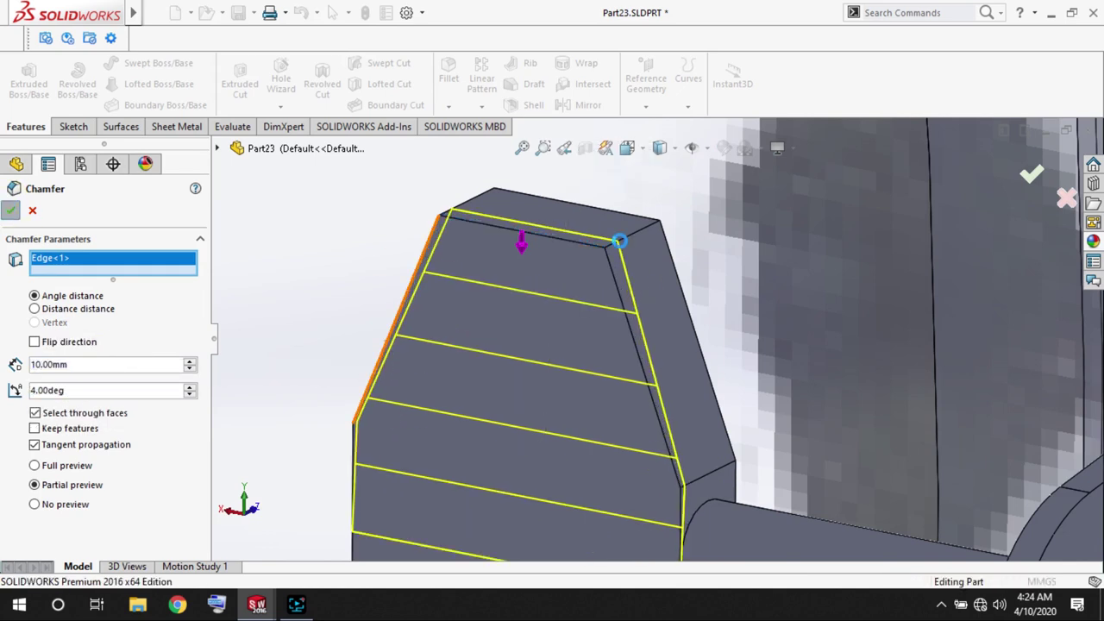
{"action": "key", "text": "Escape"}
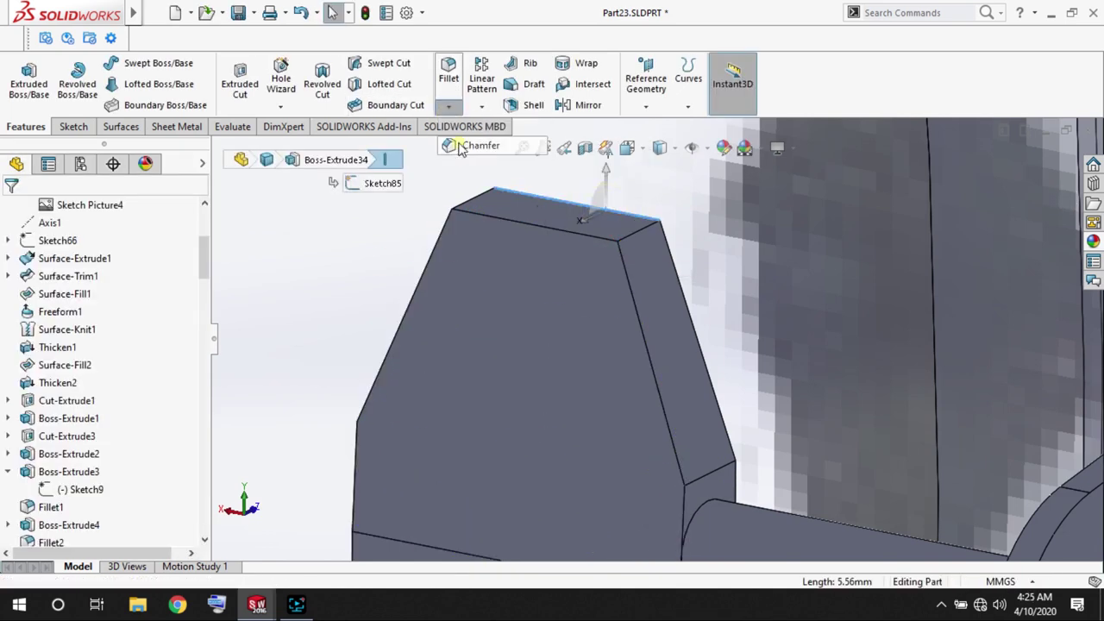
Chamfer the head's top edge with its direction flipped onto the other face.
{"action": "left_click", "coordinate": [474, 145]}
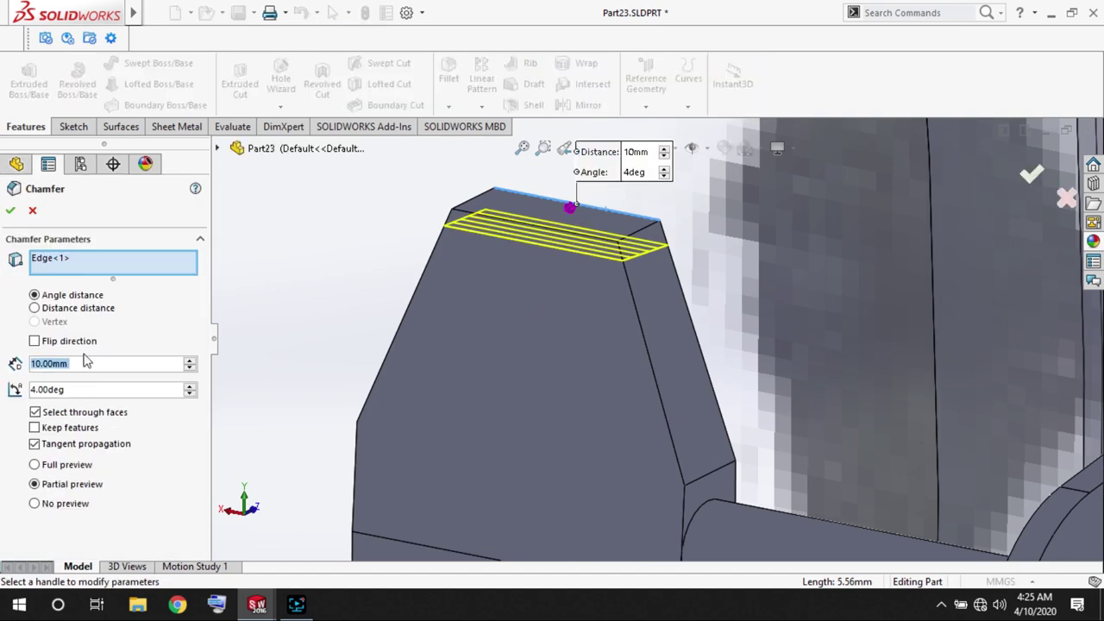
{"action": "left_click", "coordinate": [34, 341]}
{"action": "key", "text": "Return"}
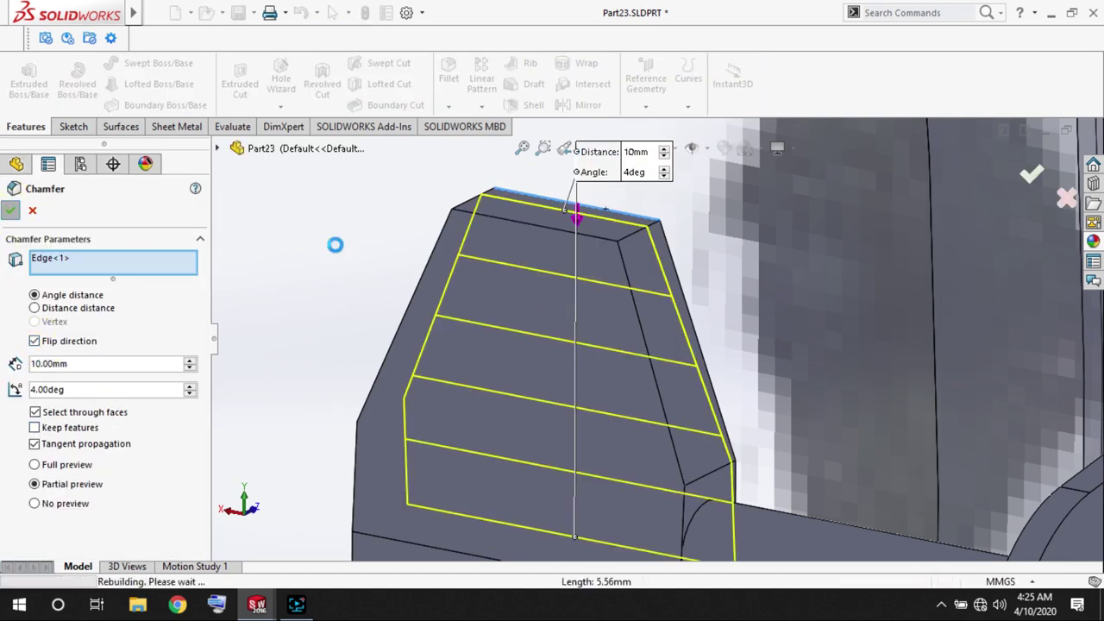
{"action": "scroll", "coordinate": [613, 450], "scroll_direction": "up", "scroll_amount": 5}
{"action": "scroll", "coordinate": [614, 450], "scroll_direction": "down", "scroll_amount": 3}
{"action": "scroll", "coordinate": [614, 494], "scroll_direction": "down", "scroll_amount": 2}
{"action": "left_click", "coordinate": [615, 493]}
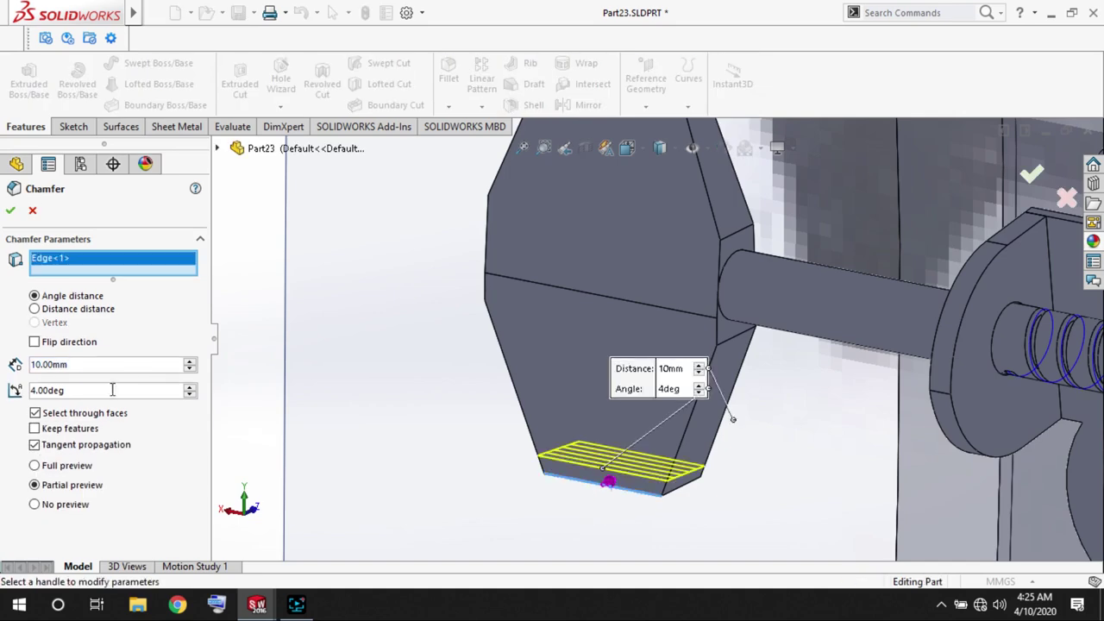
{"action": "key", "text": "Escape"}
{"action": "scroll", "coordinate": [604, 423], "scroll_direction": "down", "scroll_amount": 3}
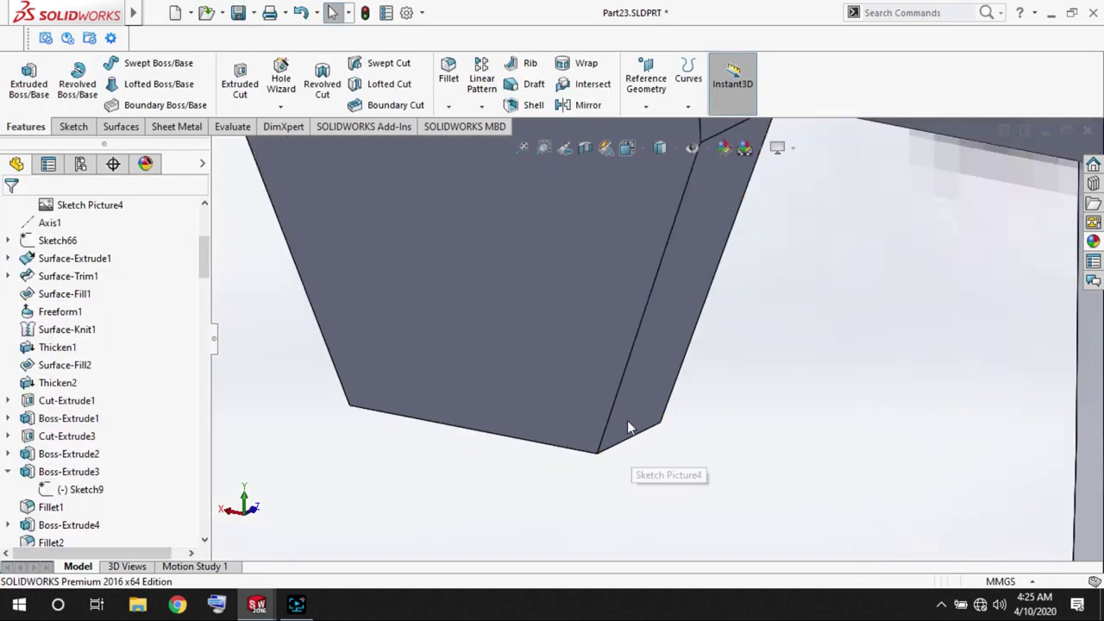
Chamfer the knob's end edge with a 10 mm distance and 4° angle.
{"action": "left_click", "coordinate": [449, 106]}
{"action": "left_click", "coordinate": [462, 146]}
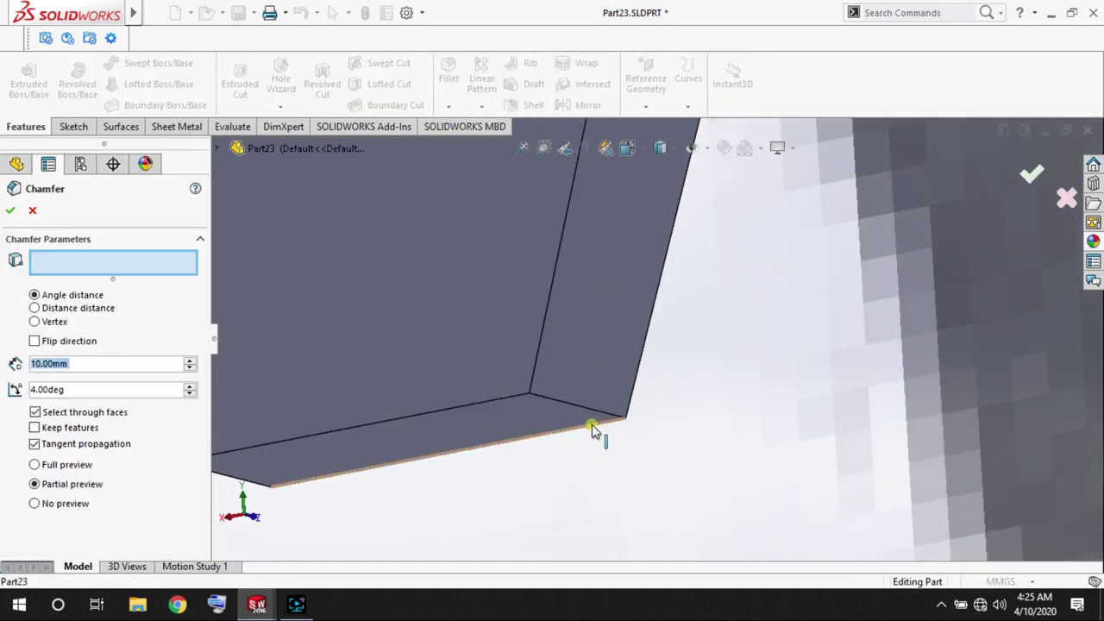
{"action": "left_click", "coordinate": [592, 431]}
{"action": "middle_click_drag", "start_coordinate": [350, 345], "coordinate": [523, 366]}
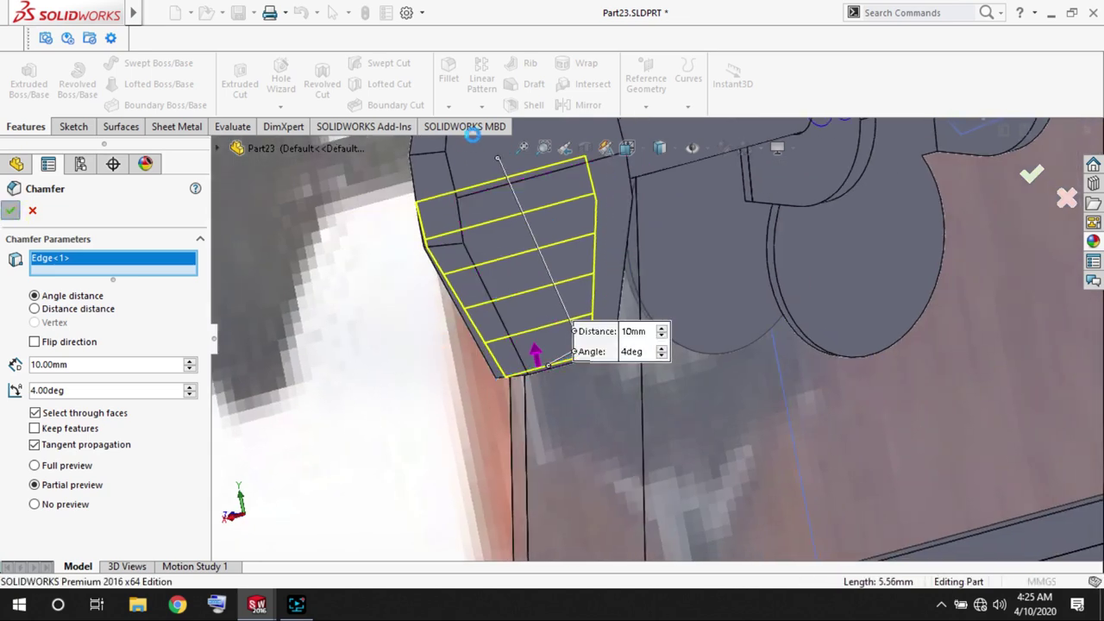
{"action": "key", "text": "Escape"}
{"action": "left_click", "coordinate": [450, 104]}
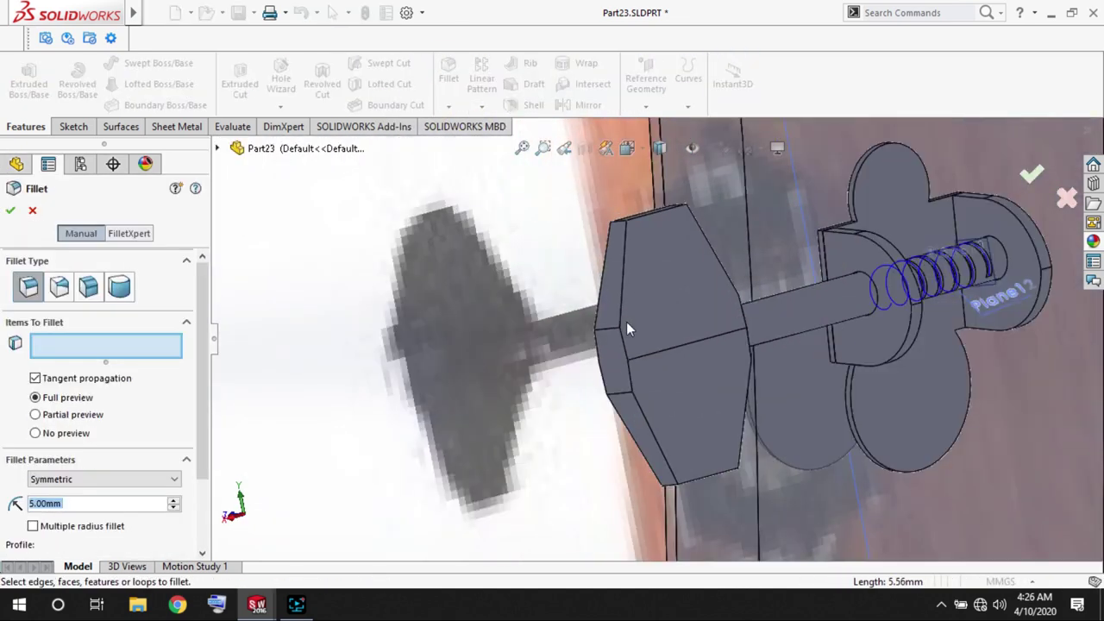
Fillet all eight faces of the hexagonal knob with a 0.5 mm radius.
{"action": "left_click", "coordinate": [627, 362]}
{"action": "left_click", "coordinate": [618, 289]}
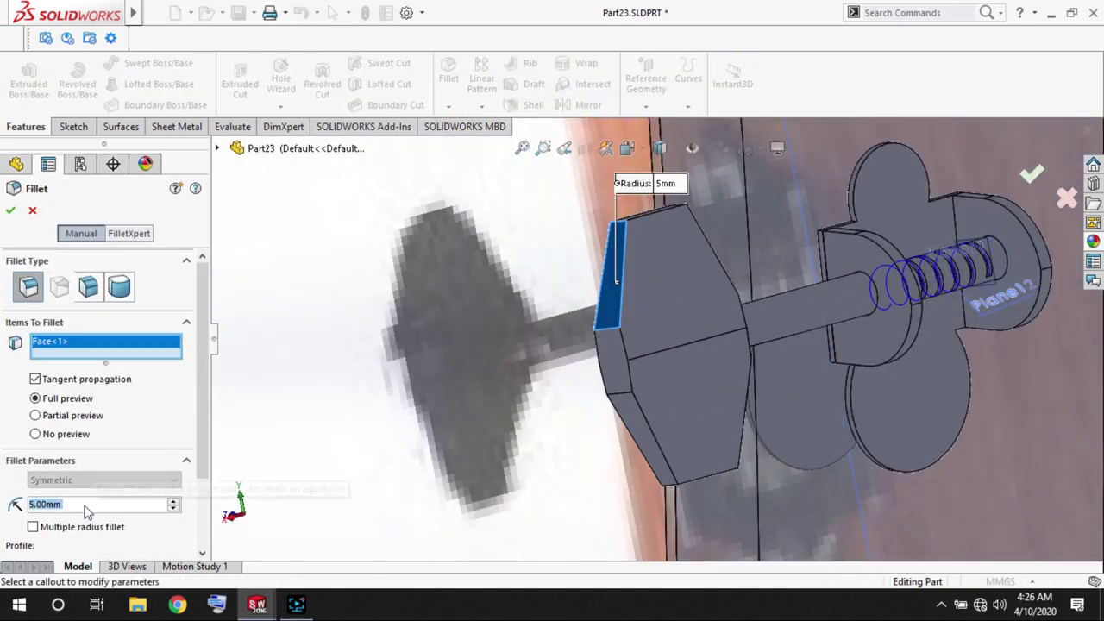
{"action": "left_click", "coordinate": [632, 418]}
{"action": "left_click", "coordinate": [656, 362]}
{"action": "left_click", "coordinate": [690, 296]}
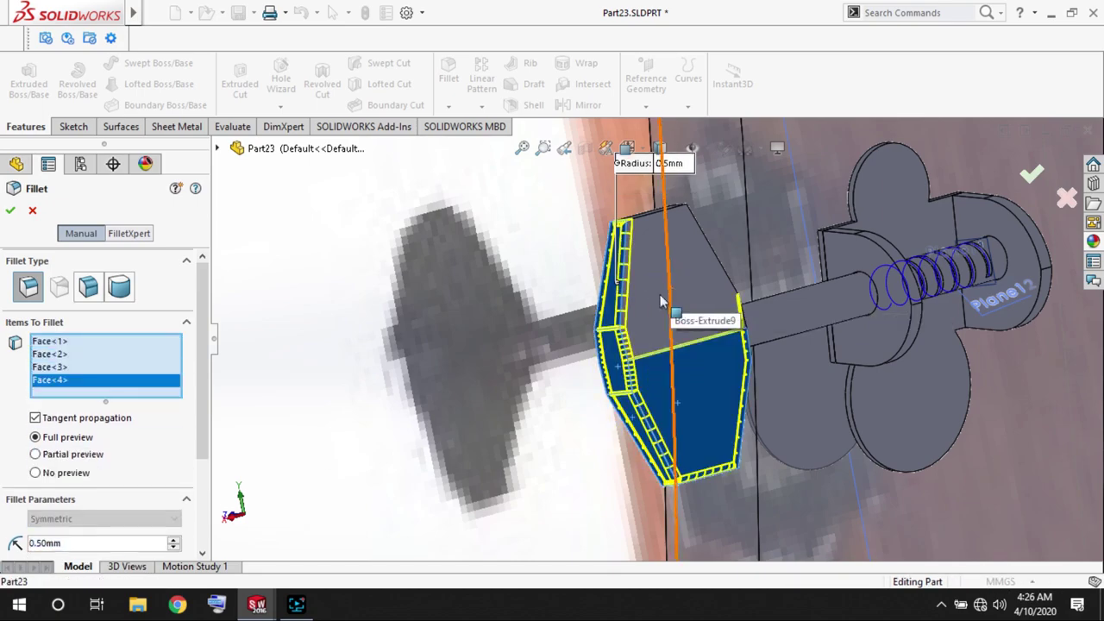
{"action": "left_click", "coordinate": [665, 320]}
{"action": "scroll", "coordinate": [626, 302], "scroll_direction": "down", "scroll_amount": 3}
{"action": "scroll", "coordinate": [626, 302], "scroll_direction": "down", "scroll_amount": 3}
{"action": "left_click", "coordinate": [616, 279]}
{"action": "scroll", "coordinate": [616, 279], "scroll_direction": "up", "scroll_amount": 3}
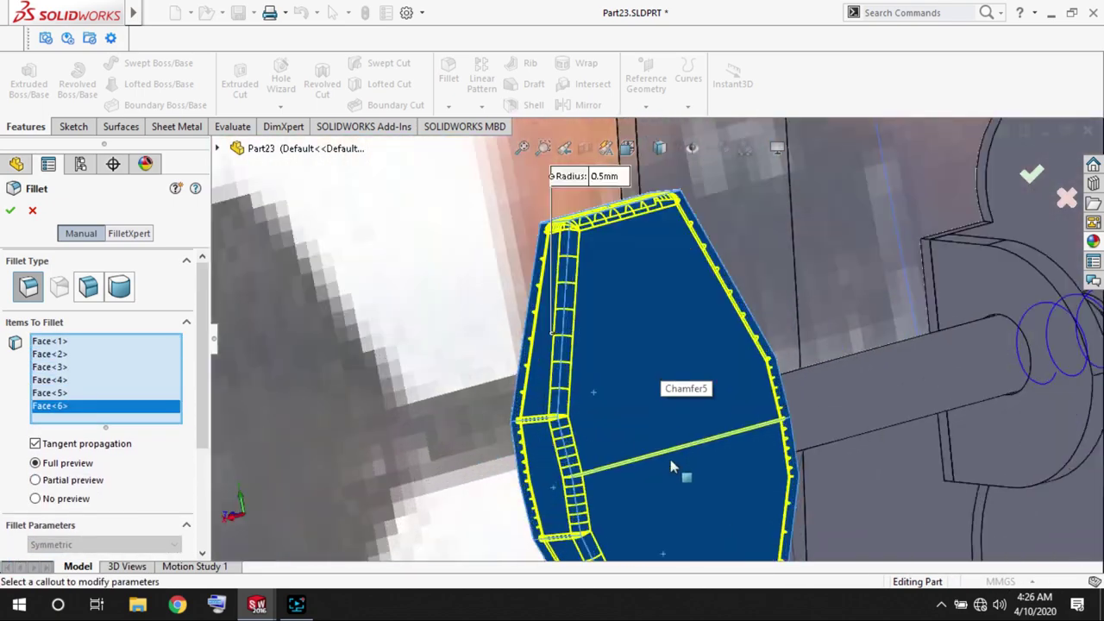
{"action": "mouse_move", "coordinate": [616, 279]}
{"action": "middle_mouse_down"}
{"action": "mouse_move", "coordinate": [816, 419]}
{"action": "mouse_move", "coordinate": [892, 423]}
{"action": "middle_mouse_up"}
{"action": "left_click", "coordinate": [793, 483]}
{"action": "left_click", "coordinate": [776, 501]}
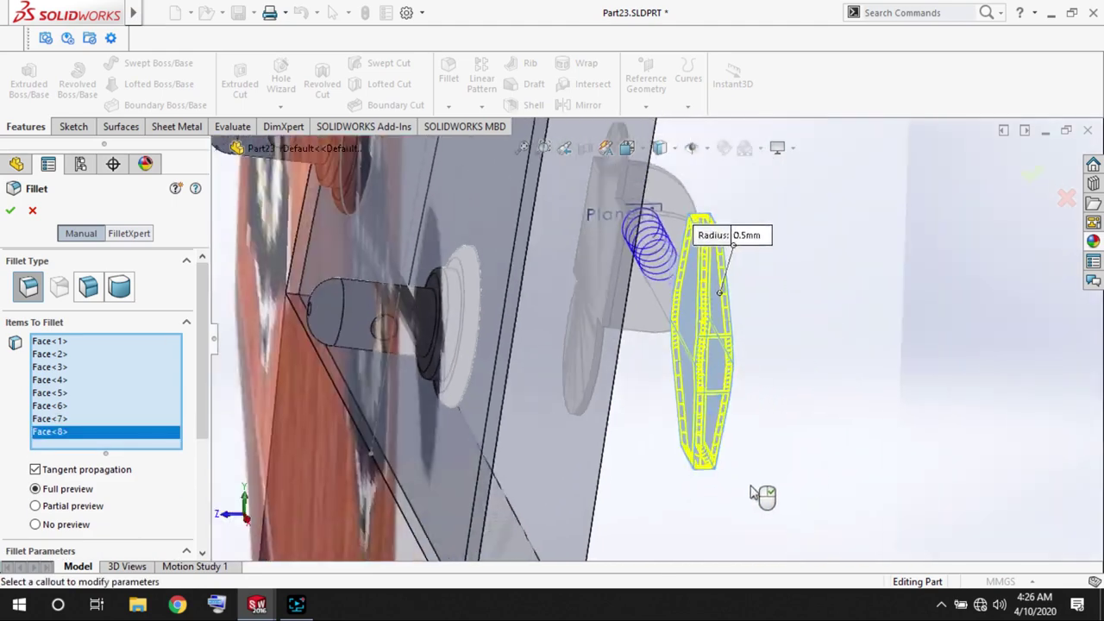
{"action": "middle_click_drag", "start_coordinate": [762, 498], "coordinate": [603, 345]}
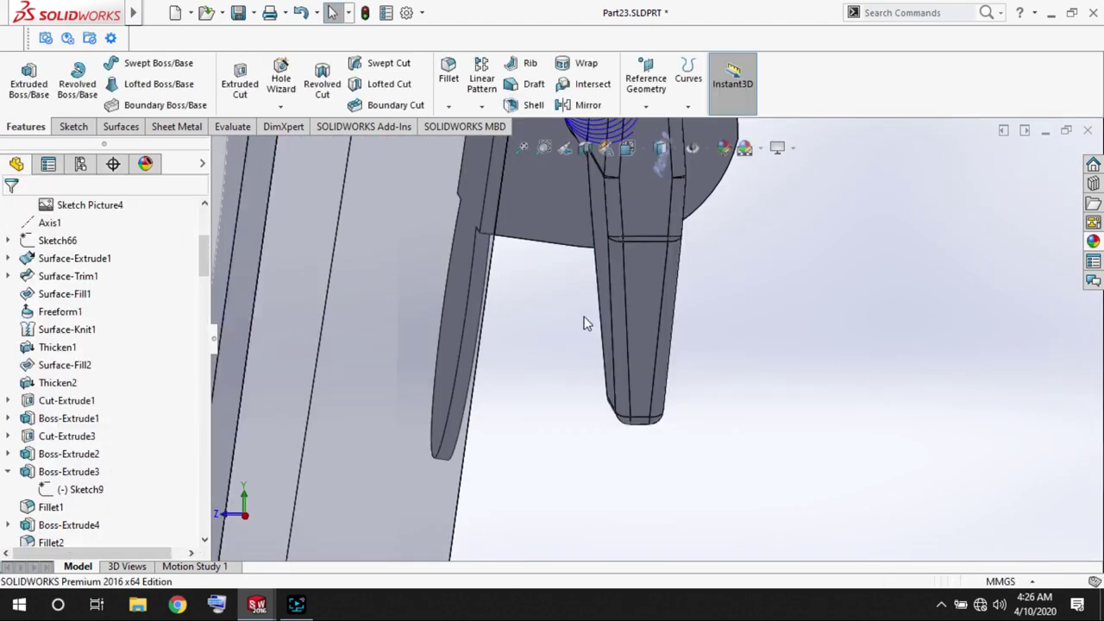
Face the headstock front and edit Sketch79 under Boss-Extrude31.
{"action": "scroll", "coordinate": [697, 281], "scroll_direction": "up", "scroll_amount": 5}
{"action": "scroll", "coordinate": [697, 280], "scroll_direction": "down", "scroll_amount": 3}
{"action": "scroll", "coordinate": [697, 280], "scroll_direction": "up", "scroll_amount": 2}
{"action": "mouse_move", "coordinate": [697, 280]}
{"action": "middle_mouse_down"}
{"action": "mouse_move", "coordinate": [736, 268]}
{"action": "mouse_move", "coordinate": [682, 267]}
{"action": "middle_mouse_up"}
{"action": "scroll", "coordinate": [673, 267], "scroll_direction": "up", "scroll_amount": 2}
{"action": "scroll", "coordinate": [69, 414], "scroll_direction": "down", "scroll_amount": 5}
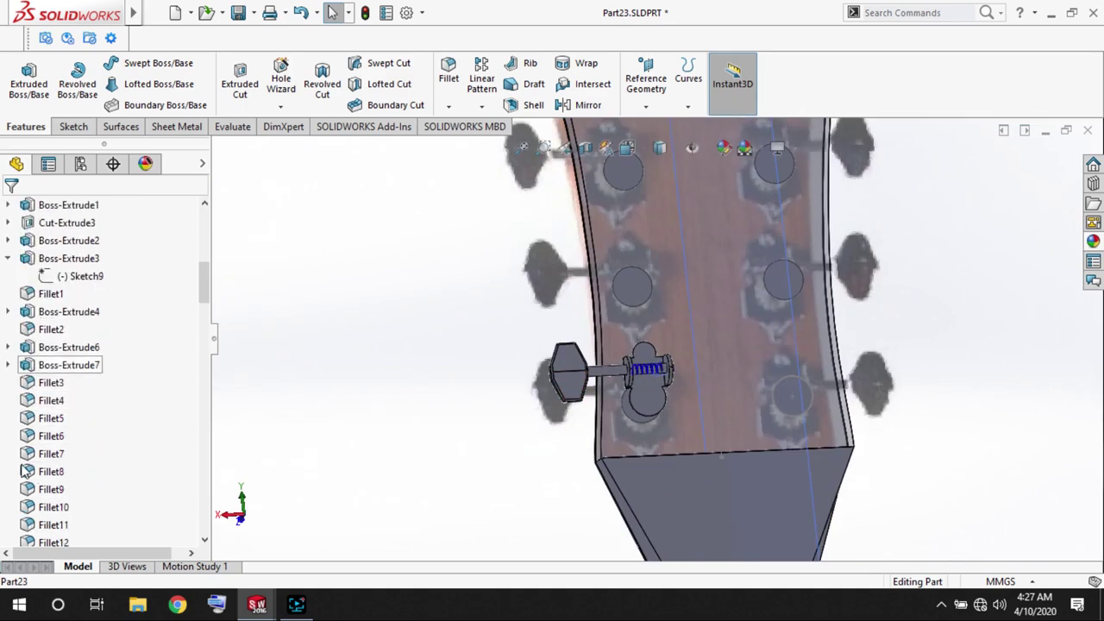
{"action": "scroll", "coordinate": [69, 414], "scroll_direction": "down", "scroll_amount": 5}
{"action": "scroll", "coordinate": [69, 414], "scroll_direction": "down", "scroll_amount": 5}
{"action": "scroll", "coordinate": [69, 423], "scroll_direction": "down", "scroll_amount": 3}
{"action": "left_click", "coordinate": [71, 418]}
{"action": "left_click", "coordinate": [82, 435]}
{"action": "left_click", "coordinate": [86, 413]}
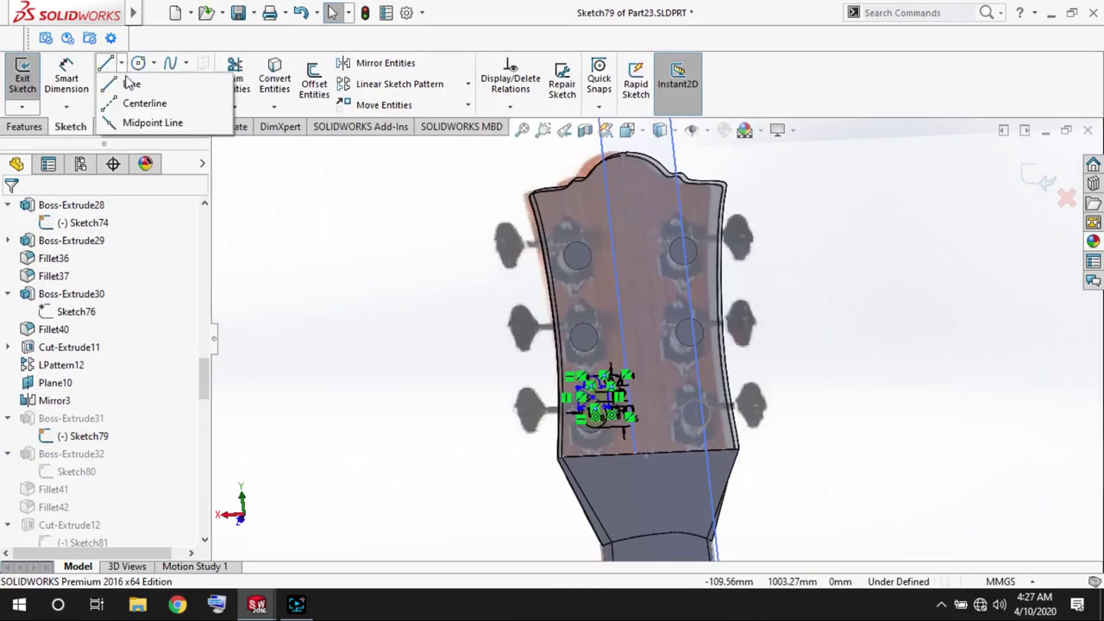
Draw a centerline downward from the headstock's top point.
{"action": "left_click", "coordinate": [143, 103]}
{"action": "left_click", "coordinate": [626, 155]}
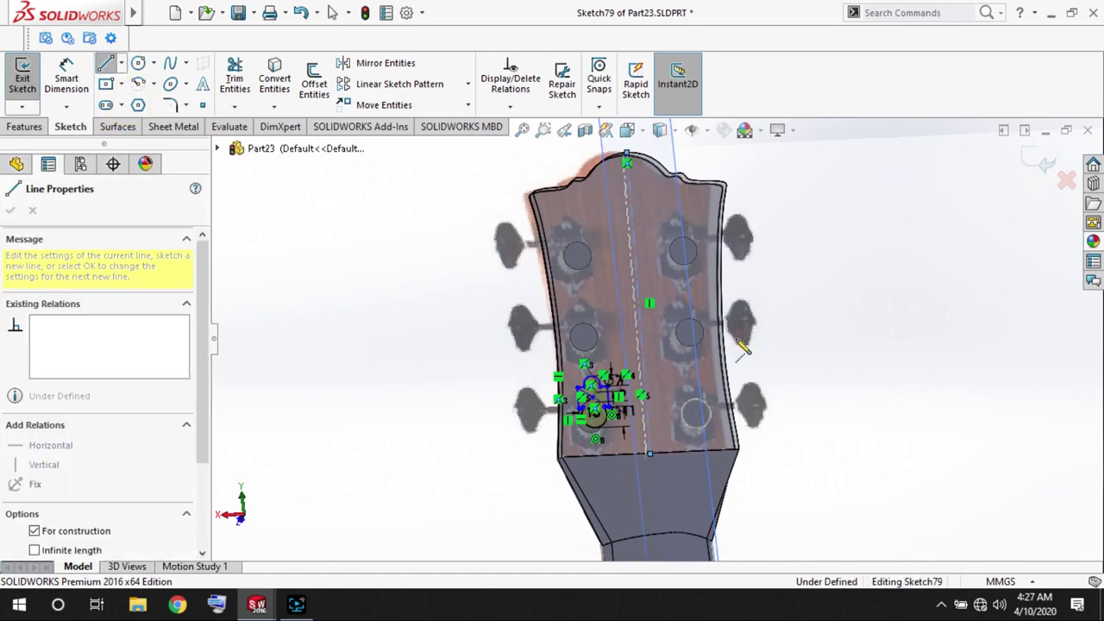
{"action": "key", "text": "Escape"}
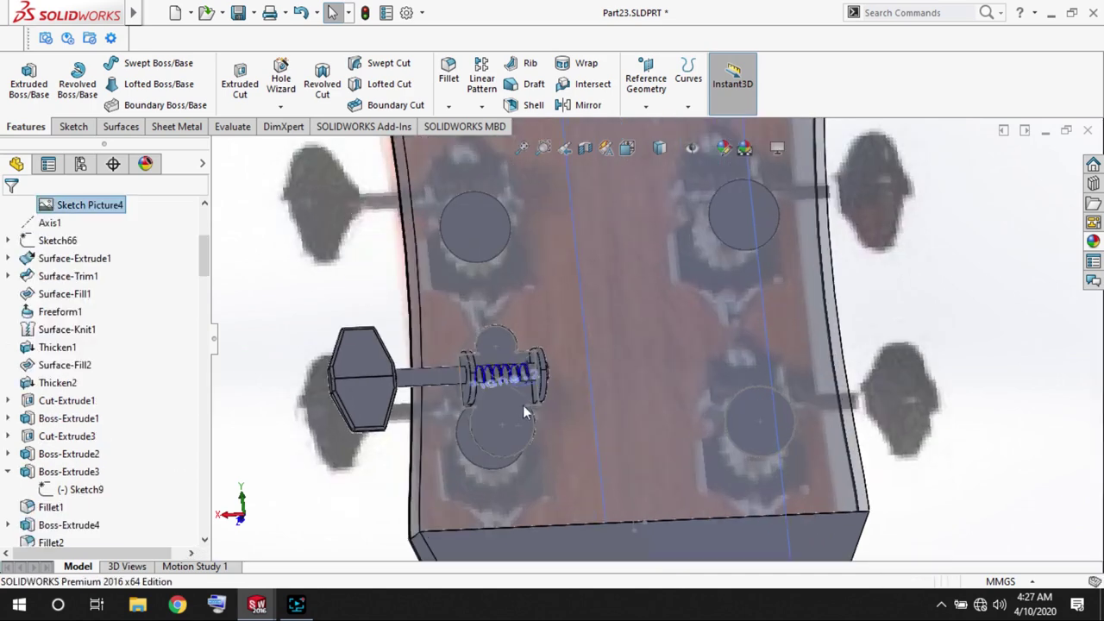
{"action": "middle_click_drag", "start_coordinate": [434, 345], "coordinate": [435, 215]}
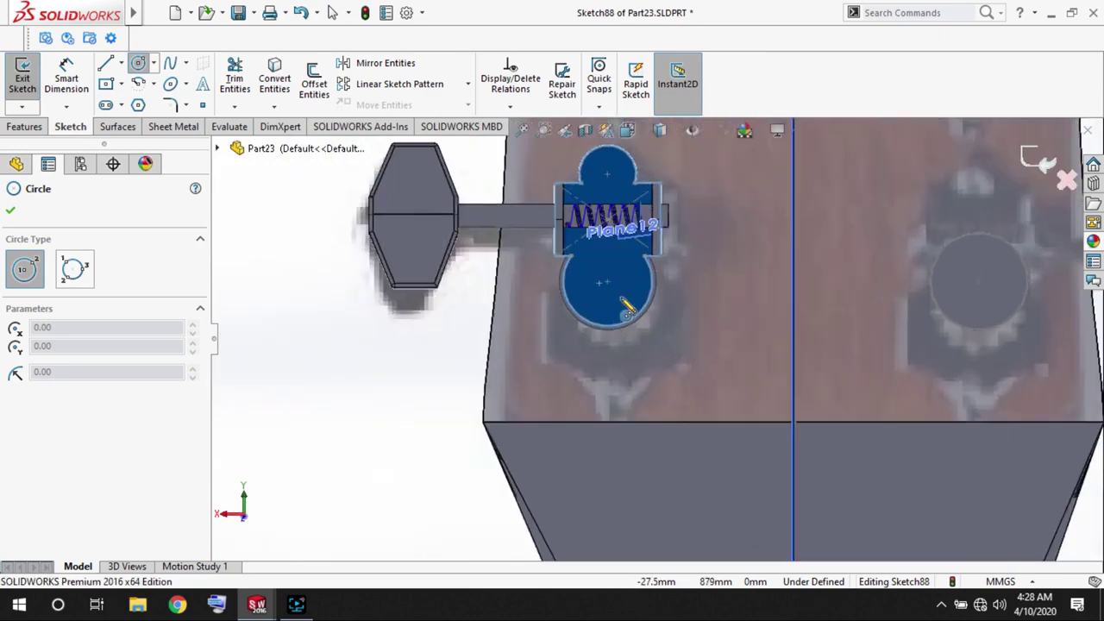
Sketch a 6 mm circle on the plate's lower lobe and boss-extrude it 4 mm.
{"action": "left_click_drag", "start_coordinate": [604, 276], "coordinate": [643, 308]}
{"action": "right_click_drag", "start_coordinate": [643, 308], "coordinate": [634, 267]}
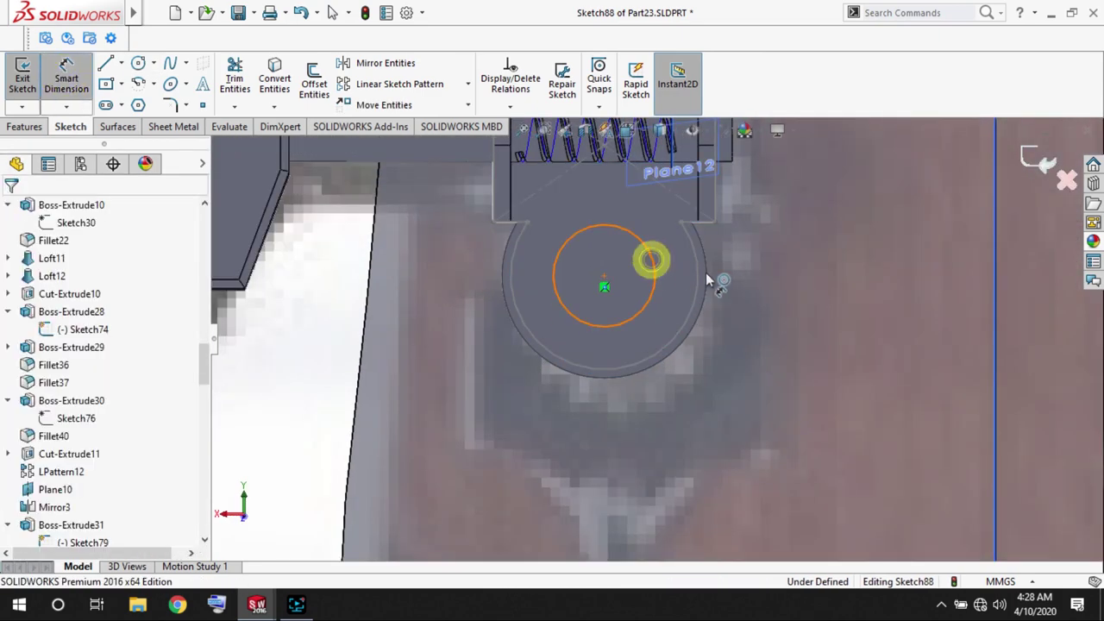
{"action": "left_click", "coordinate": [733, 275]}
{"action": "key", "text": "Return"}
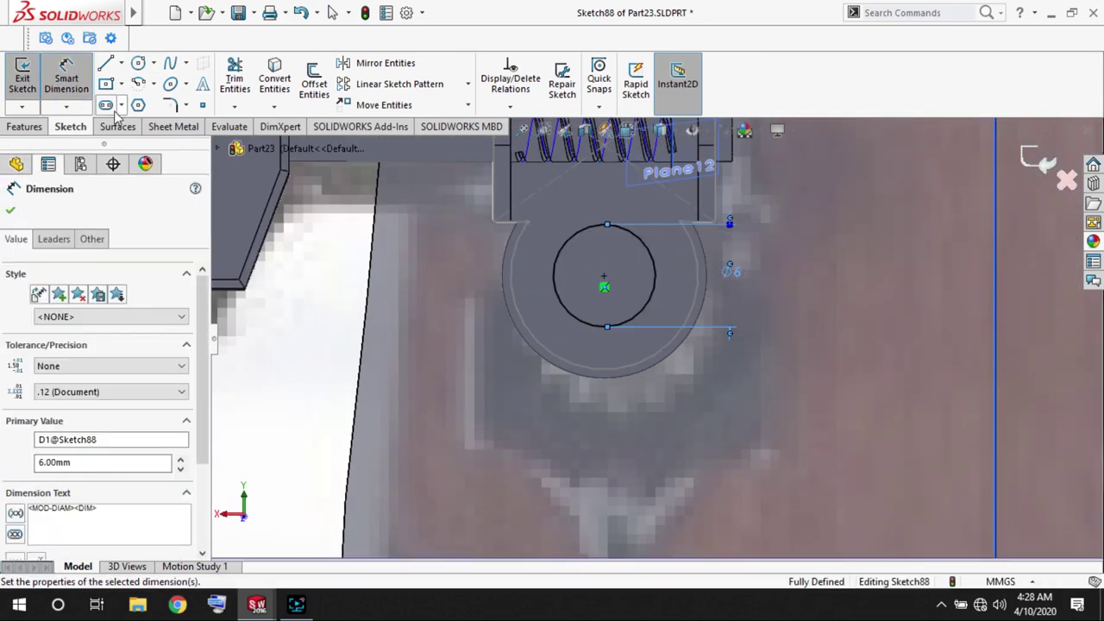
{"action": "key", "text": "Escape"}
{"action": "left_click", "coordinate": [24, 126]}
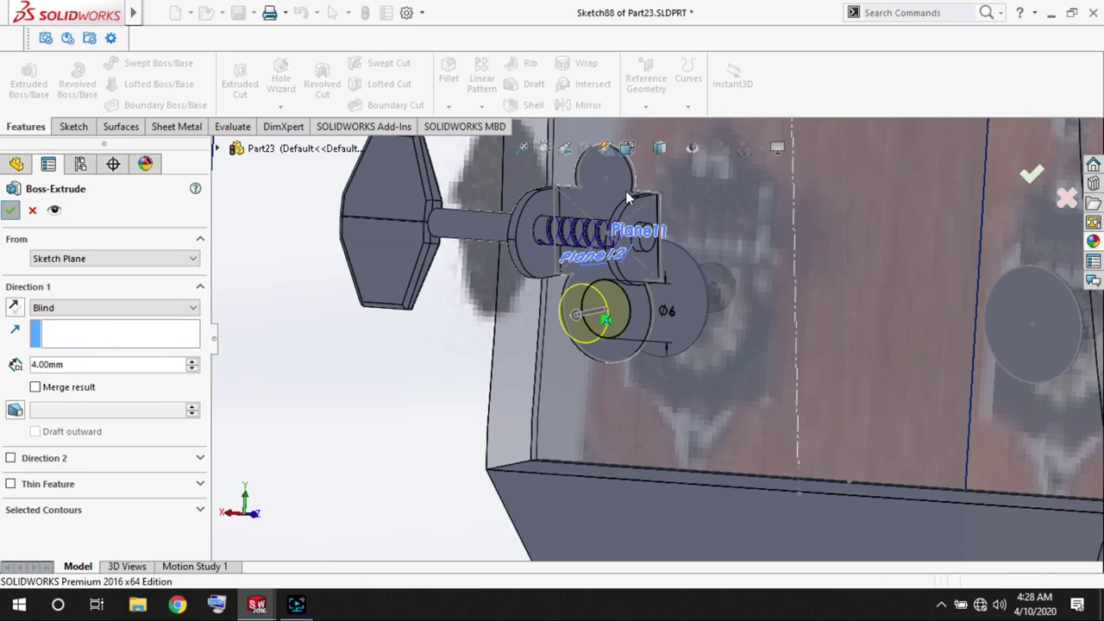
{"action": "key", "text": "Return"}
{"action": "left_click", "coordinate": [625, 191]}
{"action": "left_click", "coordinate": [73, 126]}
Sketch a small circle on the upper lobe and extrude it 1 mm.
{"action": "left_click", "coordinate": [138, 63]}
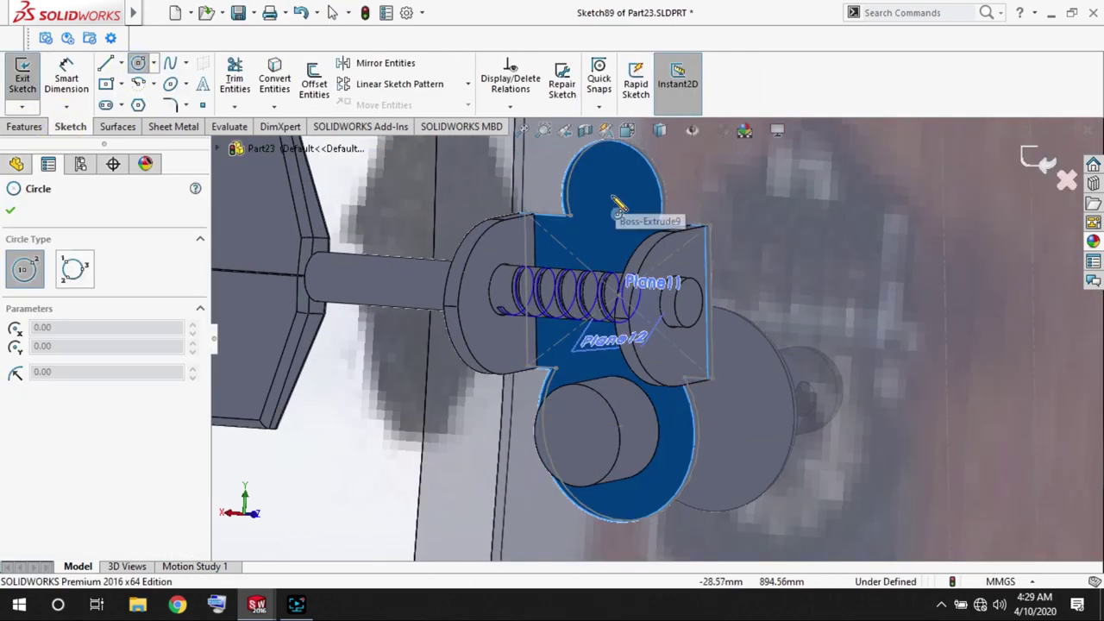
{"action": "scroll", "coordinate": [526, 263], "scroll_direction": "down", "scroll_amount": 5}
{"action": "left_click_drag", "start_coordinate": [596, 306], "coordinate": [614, 306]}
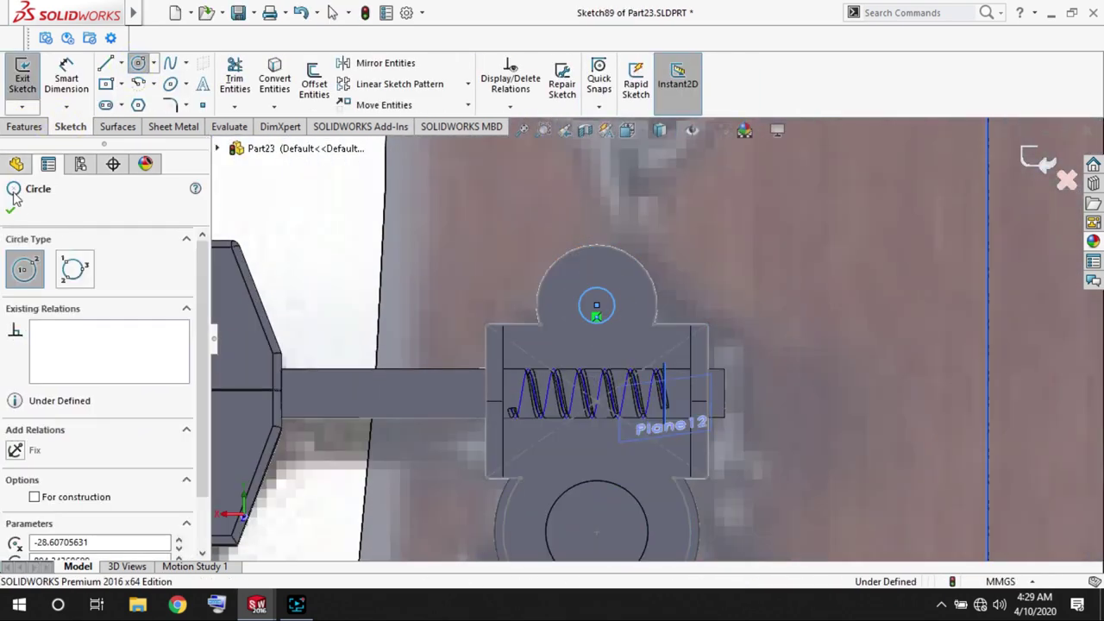
{"action": "key", "text": "Escape"}
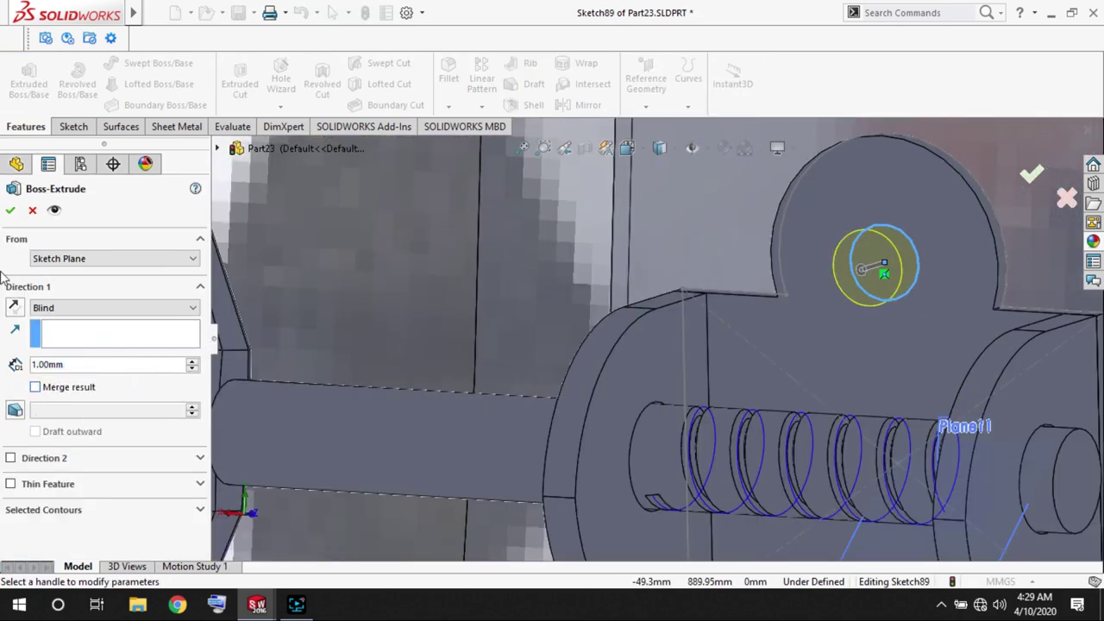
{"action": "key", "text": "Return"}
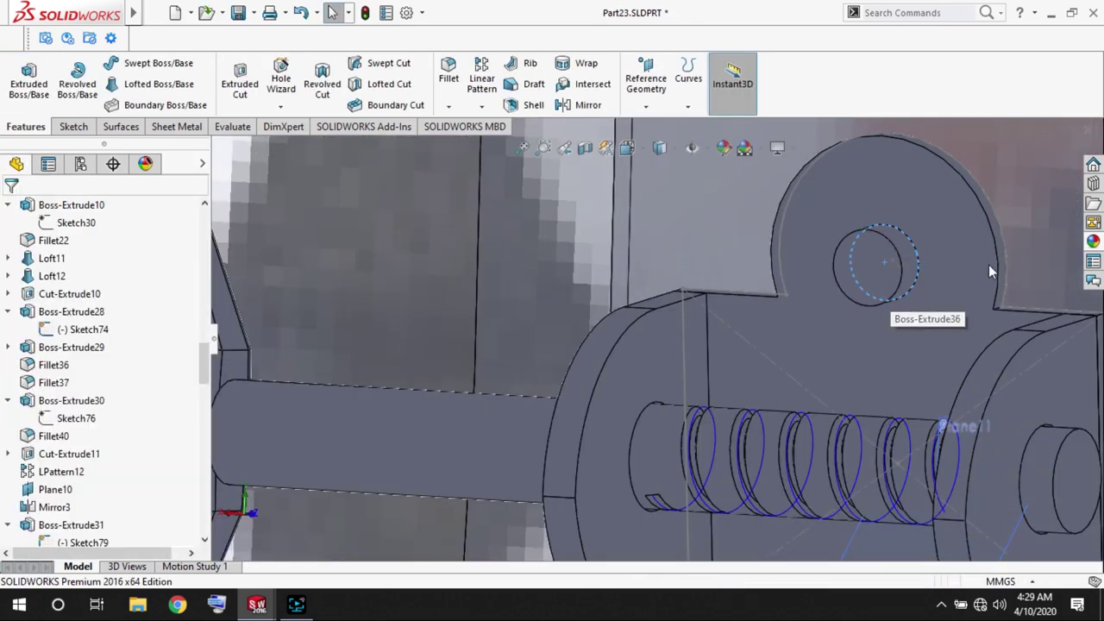
Round the small boss's face with a 0.5 mm fillet.
{"action": "left_click", "coordinate": [874, 274]}
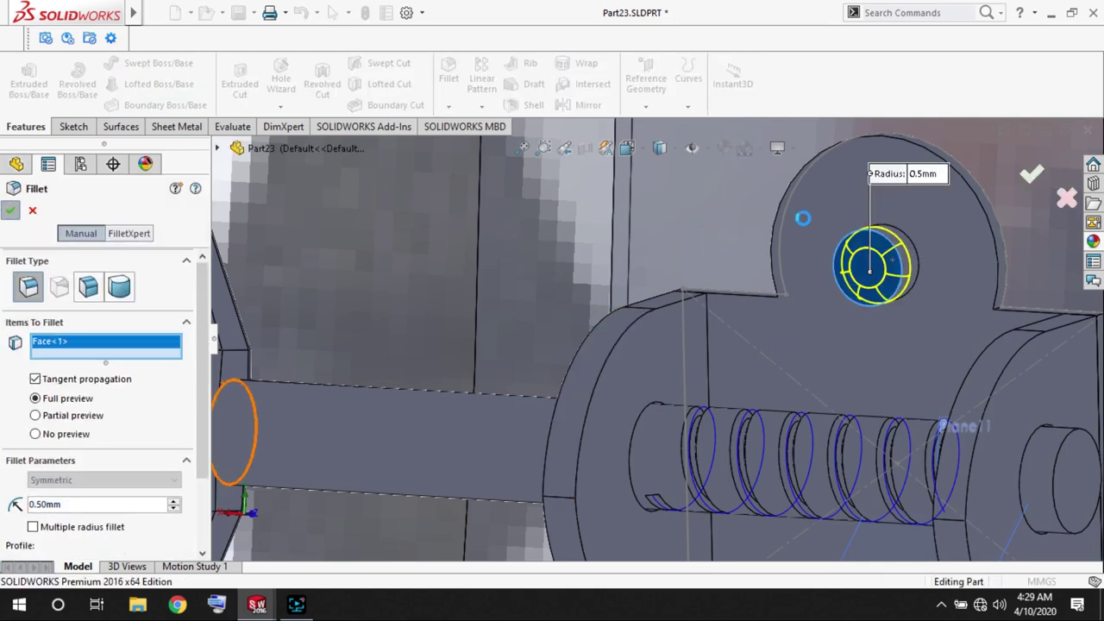
{"action": "key", "text": "Return"}
{"action": "scroll", "coordinate": [58, 514], "scroll_direction": "down", "scroll_amount": 10}
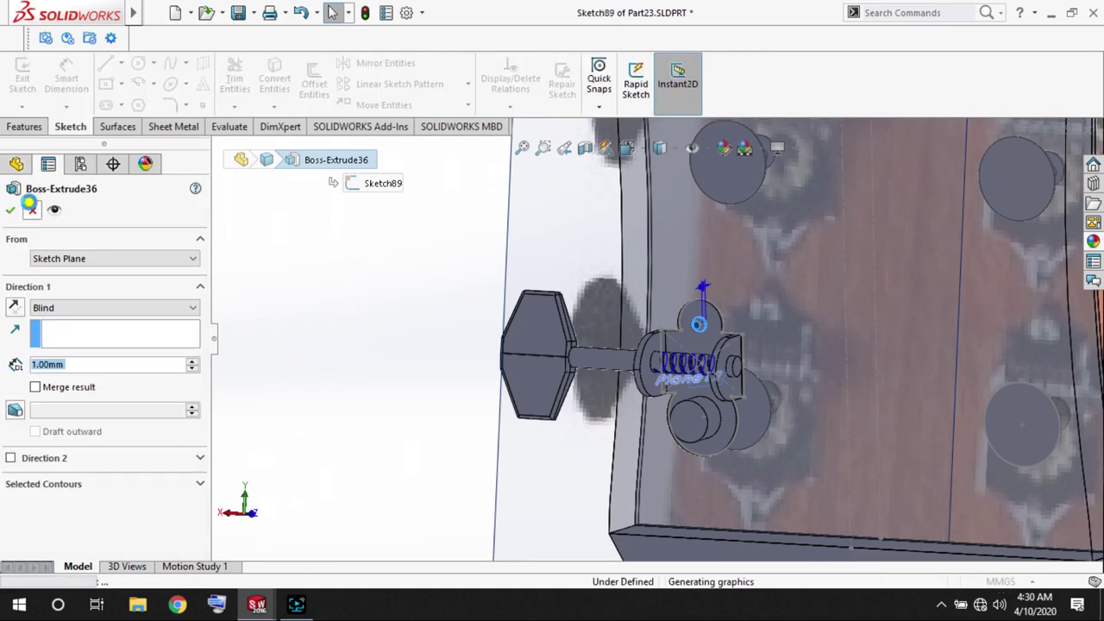
{"action": "key", "text": "Return"}
{"action": "scroll", "coordinate": [567, 161], "scroll_direction": "down", "scroll_amount": 3}
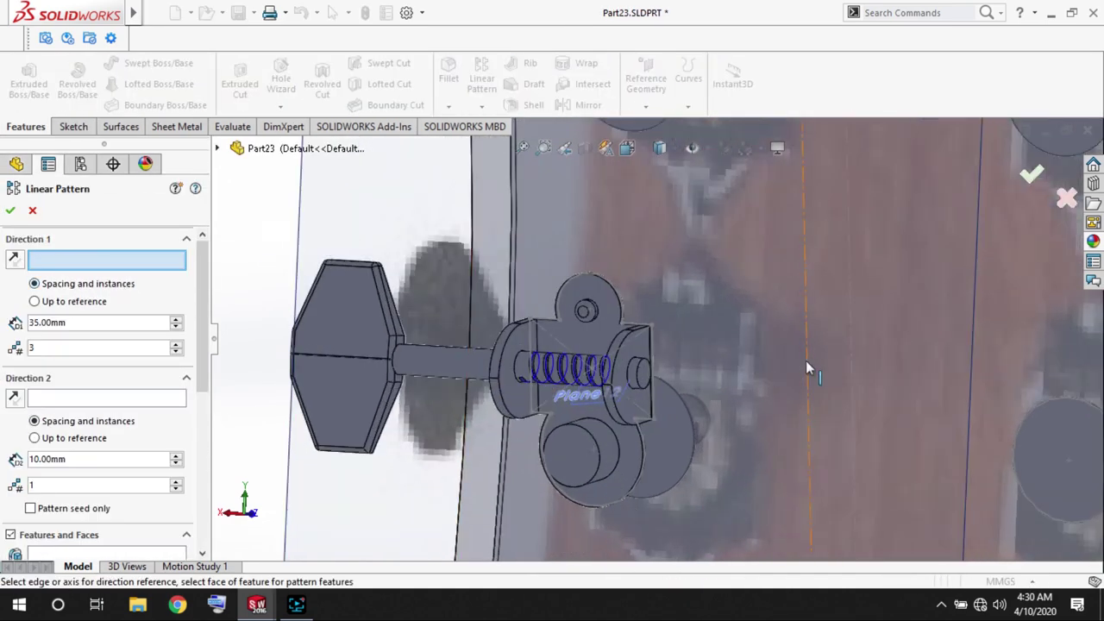
Linear-pattern the tuner bodies into 3 instances 35 mm apart along Line9@Sketch79.
{"action": "middle_click_drag", "start_coordinate": [806, 361], "coordinate": [716, 420]}
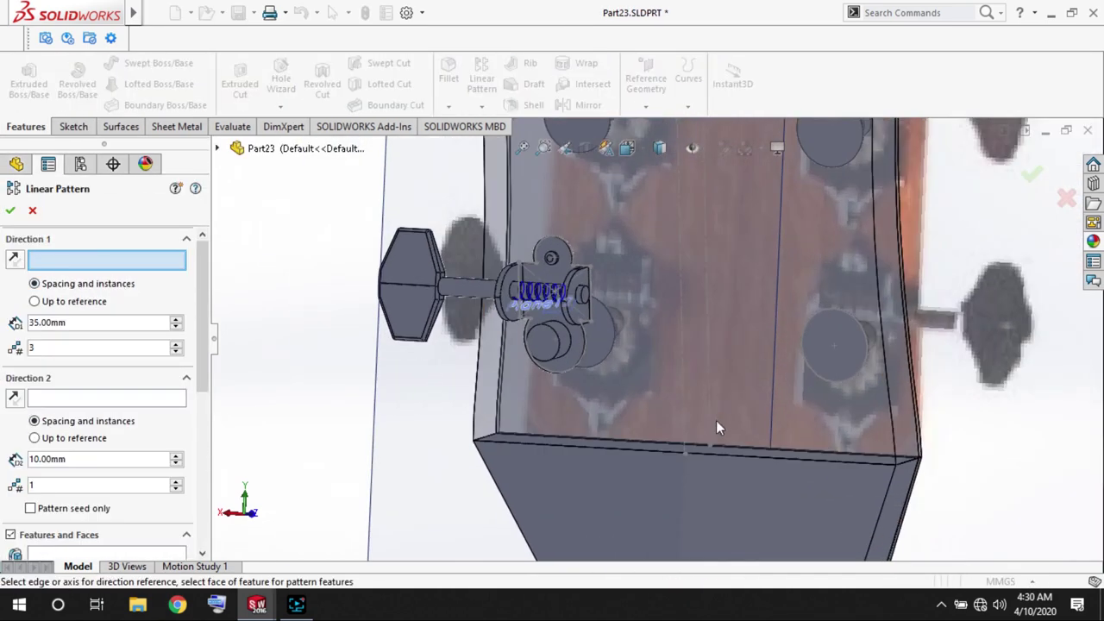
{"action": "left_click", "coordinate": [678, 341]}
{"action": "left_click", "coordinate": [551, 295]}
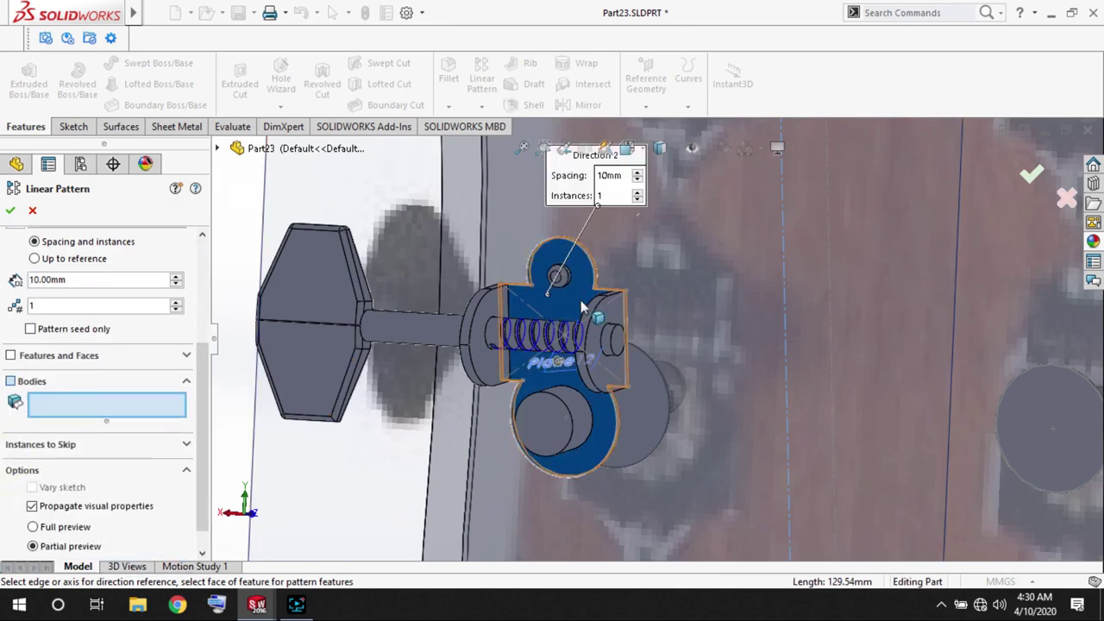
{"action": "left_click", "coordinate": [459, 340]}
{"action": "left_click", "coordinate": [616, 380]}
{"action": "left_click", "coordinate": [556, 319]}
{"action": "left_click", "coordinate": [628, 345]}
{"action": "scroll", "coordinate": [628, 345], "scroll_direction": "up", "scroll_amount": 3}
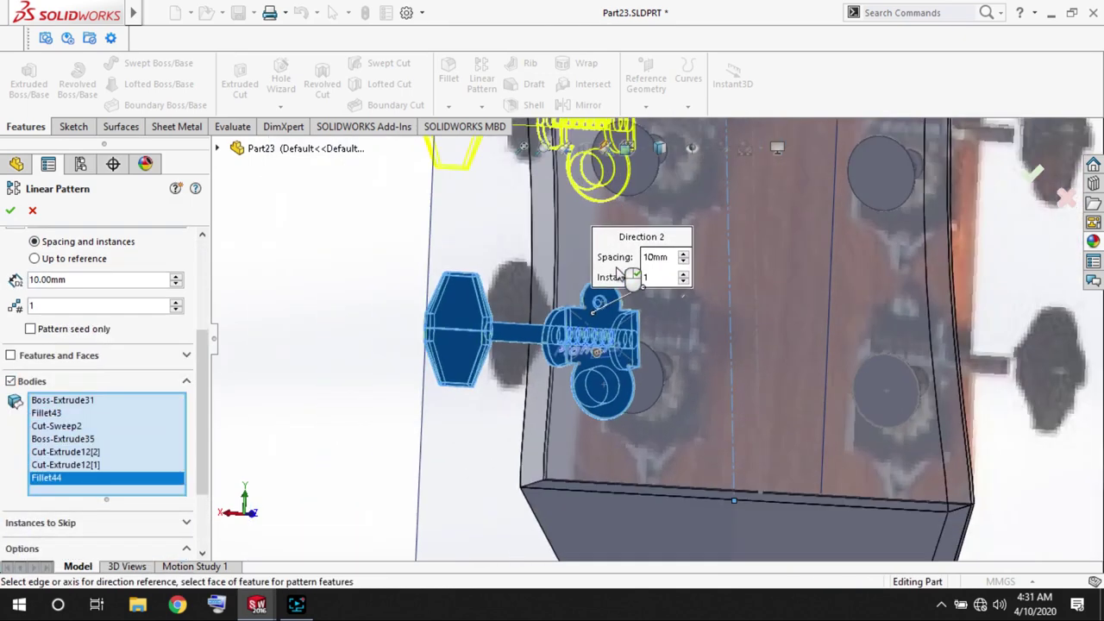
{"action": "scroll", "coordinate": [658, 321], "scroll_direction": "down", "scroll_amount": 2}
{"action": "scroll", "coordinate": [659, 320], "scroll_direction": "up", "scroll_amount": 2}
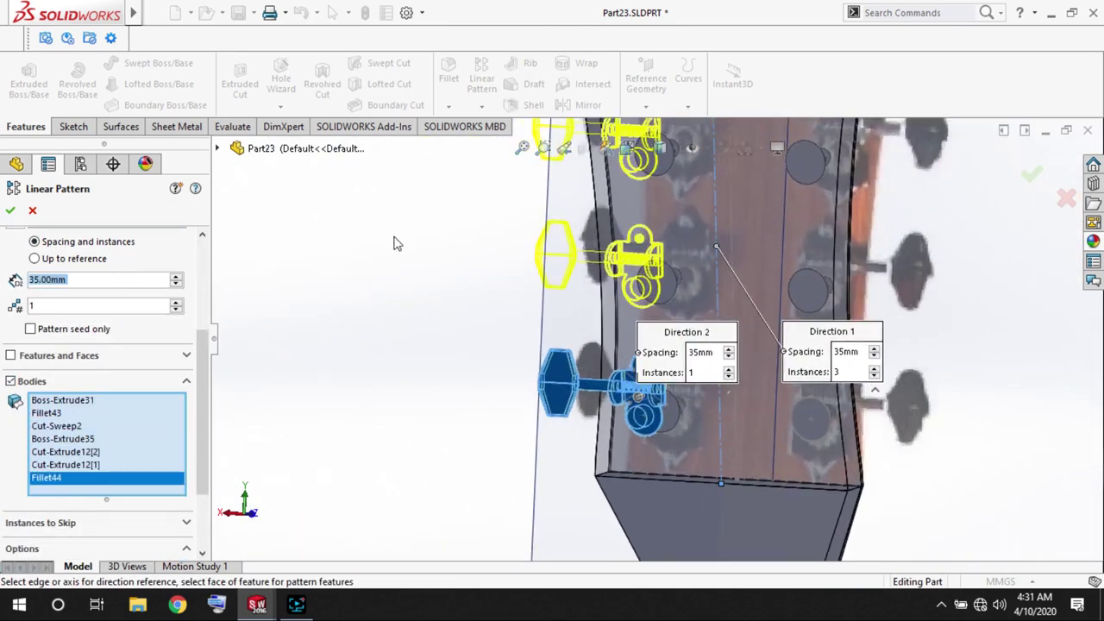
{"action": "scroll", "coordinate": [528, 245], "scroll_direction": "up", "scroll_amount": 2}
{"action": "scroll", "coordinate": [115, 320], "scroll_direction": "up", "scroll_amount": 4}
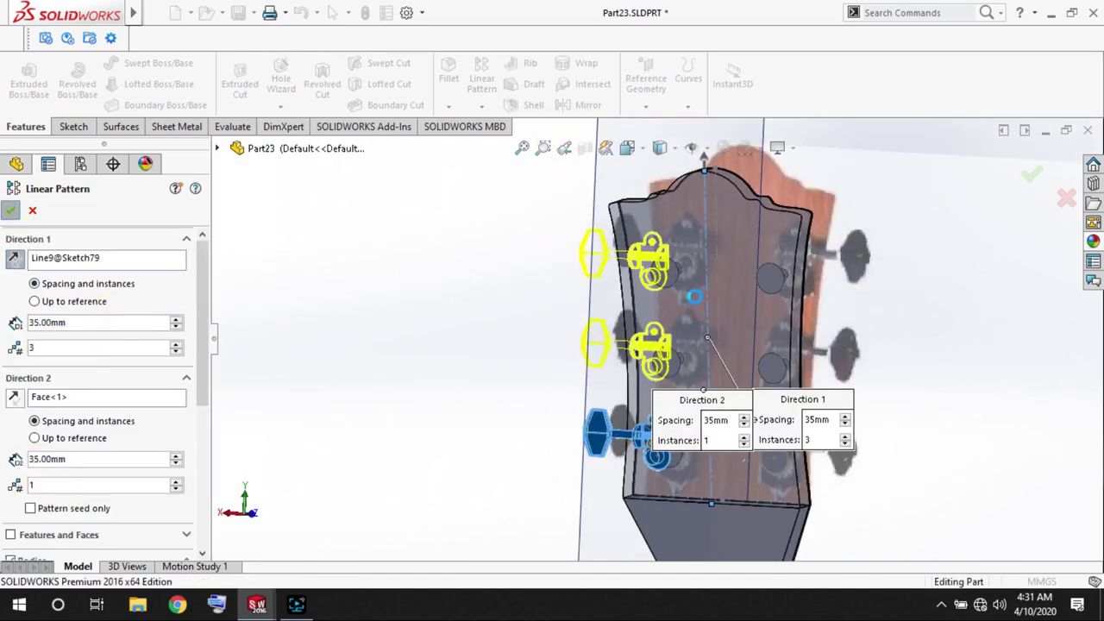
{"action": "key", "text": "Return"}
Begin mirroring the tuners about Plane10.
{"action": "middle_click_drag", "start_coordinate": [687, 260], "coordinate": [715, 348]}
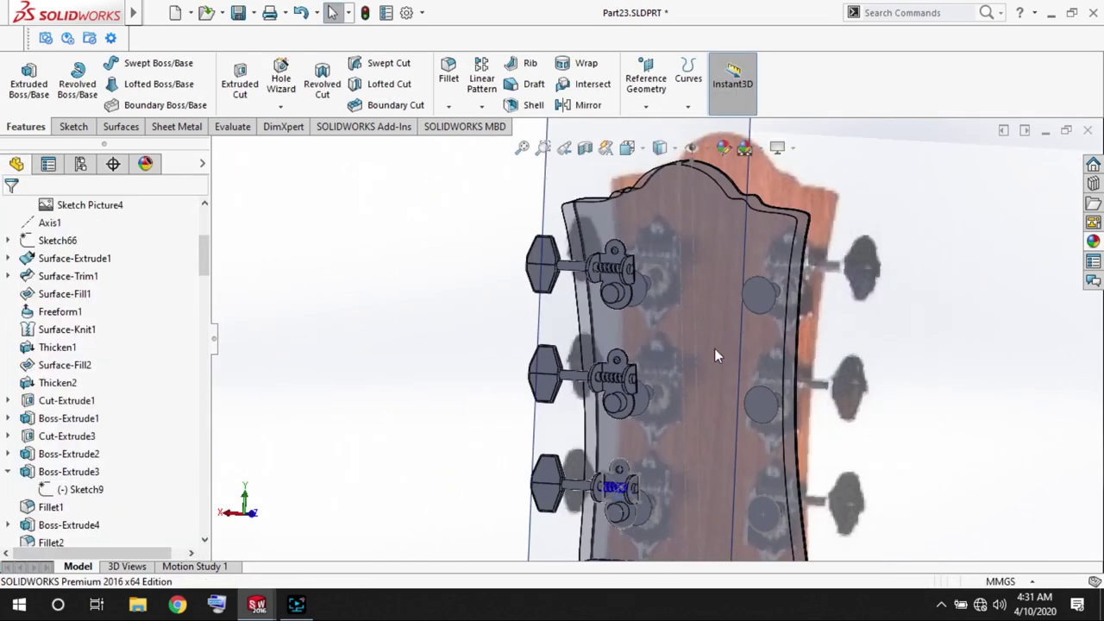
{"action": "scroll", "coordinate": [666, 280], "scroll_direction": "down", "scroll_amount": 3}
{"action": "left_click", "coordinate": [665, 281]}
{"action": "middle_click_drag", "start_coordinate": [665, 281], "coordinate": [761, 314]}
Start a mirror about Plane10 and select the LPattern13 tuner peg bodies.
{"action": "left_click", "coordinate": [589, 104]}
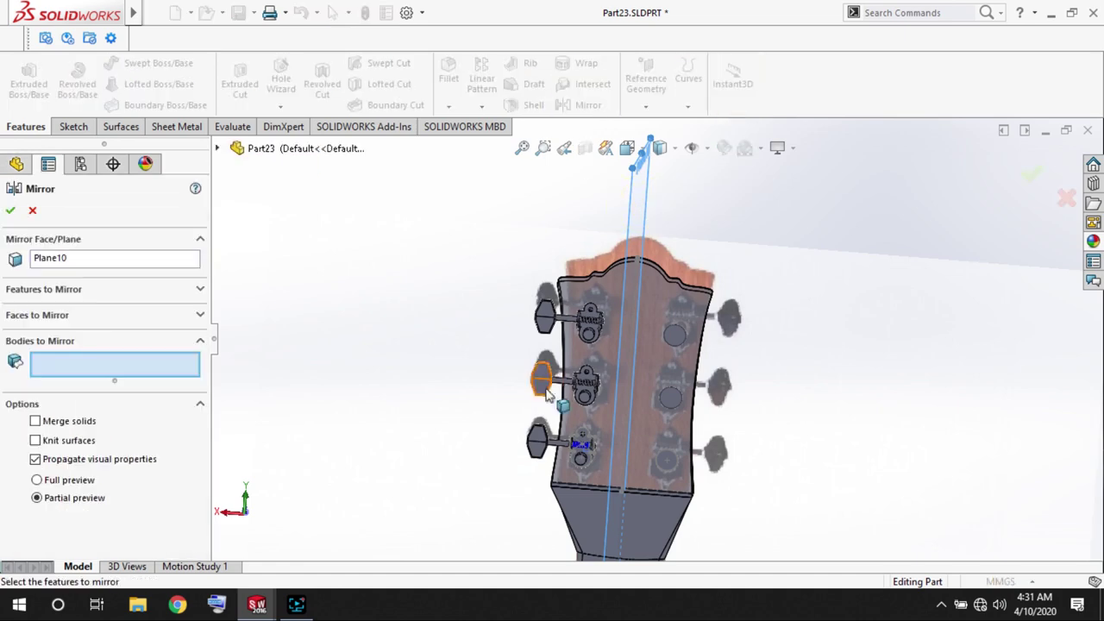
{"action": "scroll", "coordinate": [532, 274], "scroll_direction": "down", "scroll_amount": 5}
{"action": "left_click", "coordinate": [532, 274]}
{"action": "scroll", "coordinate": [533, 275], "scroll_direction": "down", "scroll_amount": 3}
{"action": "left_click", "coordinate": [636, 258]}
{"action": "left_click", "coordinate": [668, 281]}
{"action": "scroll", "coordinate": [670, 280], "scroll_direction": "down", "scroll_amount": 2}
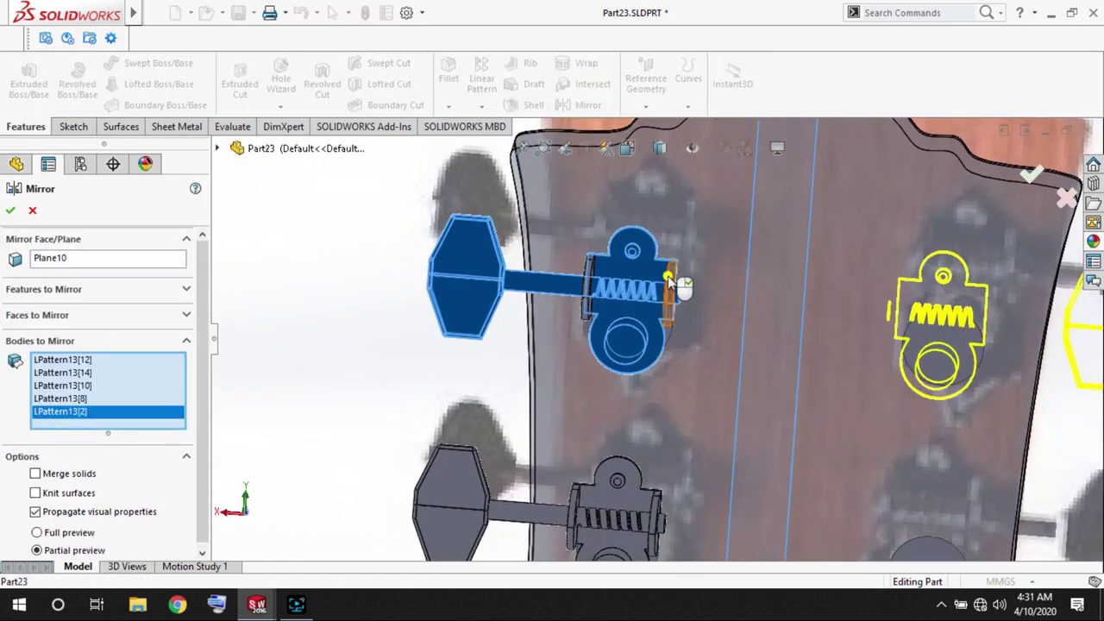
{"action": "left_click", "coordinate": [602, 505]}
{"action": "left_click", "coordinate": [616, 488]}
{"action": "scroll", "coordinate": [615, 501], "scroll_direction": "down", "scroll_amount": 3}
{"action": "left_click", "coordinate": [621, 483]}
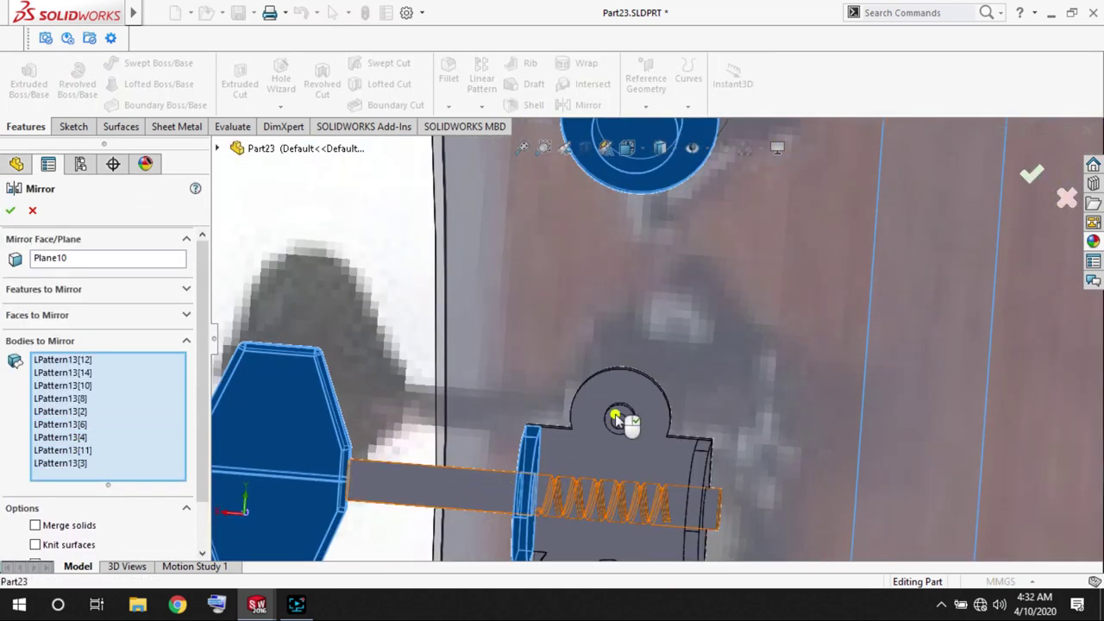
{"action": "left_click", "coordinate": [672, 468]}
{"action": "left_click", "coordinate": [672, 476]}
{"action": "left_click", "coordinate": [698, 509]}
Add the remaining tuner bodies and Fillet43, then confirm Mirror3.
{"action": "scroll", "coordinate": [673, 509], "scroll_direction": "up", "scroll_amount": 3}
{"action": "left_click", "coordinate": [636, 522]}
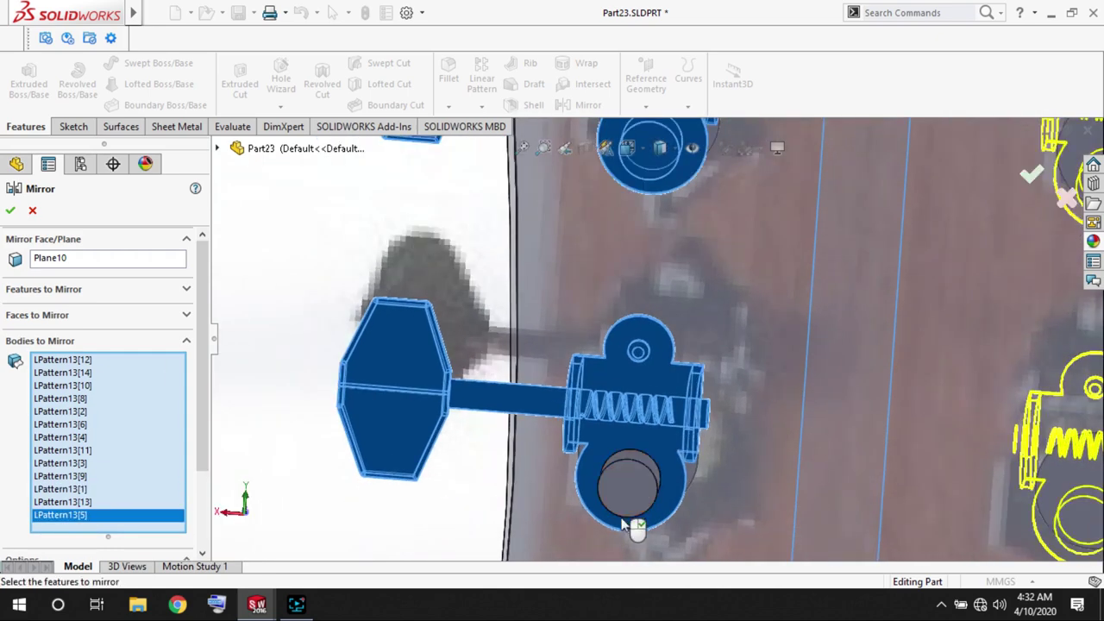
{"action": "scroll", "coordinate": [630, 516], "scroll_direction": "up", "scroll_amount": 2}
{"action": "scroll", "coordinate": [627, 515], "scroll_direction": "down", "scroll_amount": 3}
{"action": "left_click", "coordinate": [700, 431]}
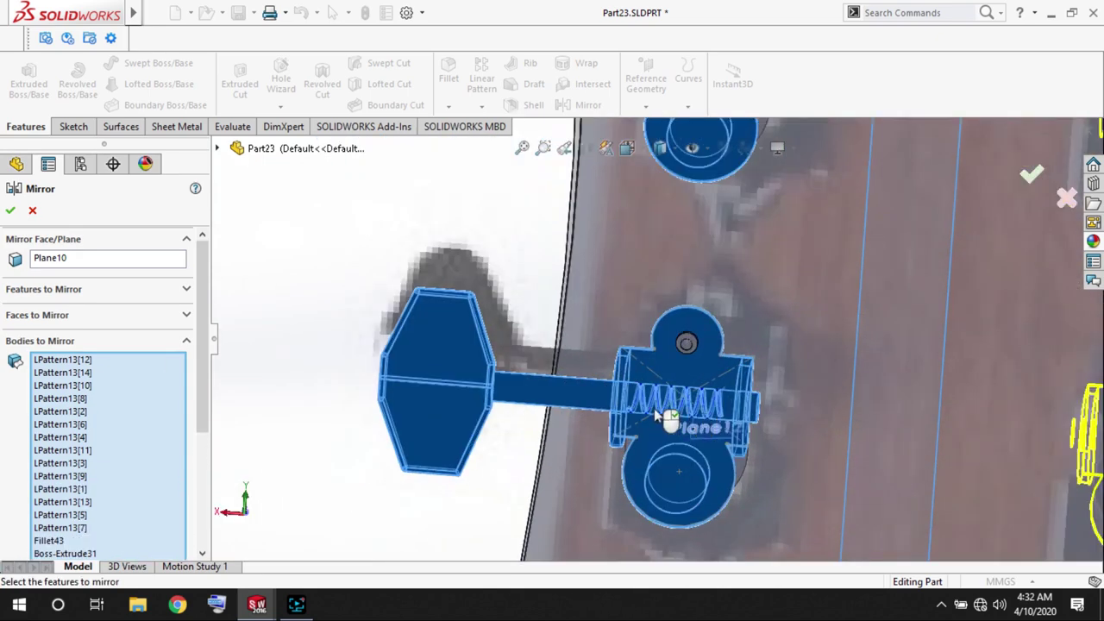
{"action": "scroll", "coordinate": [656, 427], "scroll_direction": "down", "scroll_amount": 3}
{"action": "left_click", "coordinate": [10, 210]}
{"action": "scroll", "coordinate": [700, 443], "scroll_direction": "up", "scroll_amount": 3}
{"action": "scroll", "coordinate": [981, 249], "scroll_direction": "up", "scroll_amount": 3}
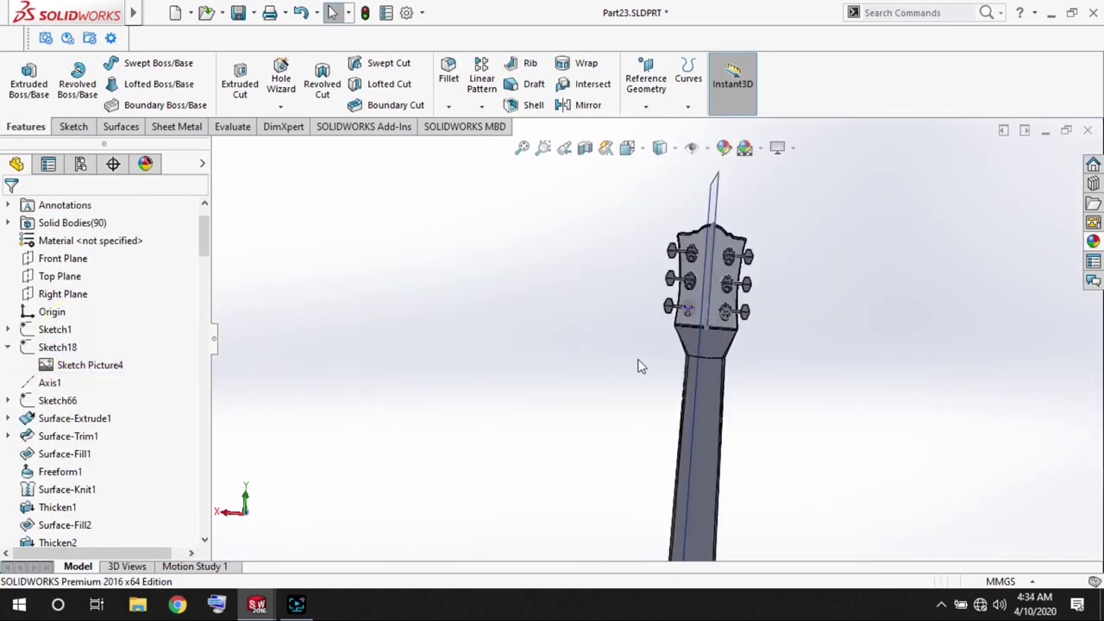
Hide the sketch on the lower tuner.
{"action": "scroll", "coordinate": [635, 365], "scroll_direction": "down", "scroll_amount": 3}
{"action": "scroll", "coordinate": [569, 485], "scroll_direction": "down", "scroll_amount": 3}
{"action": "right_click", "coordinate": [568, 485]}
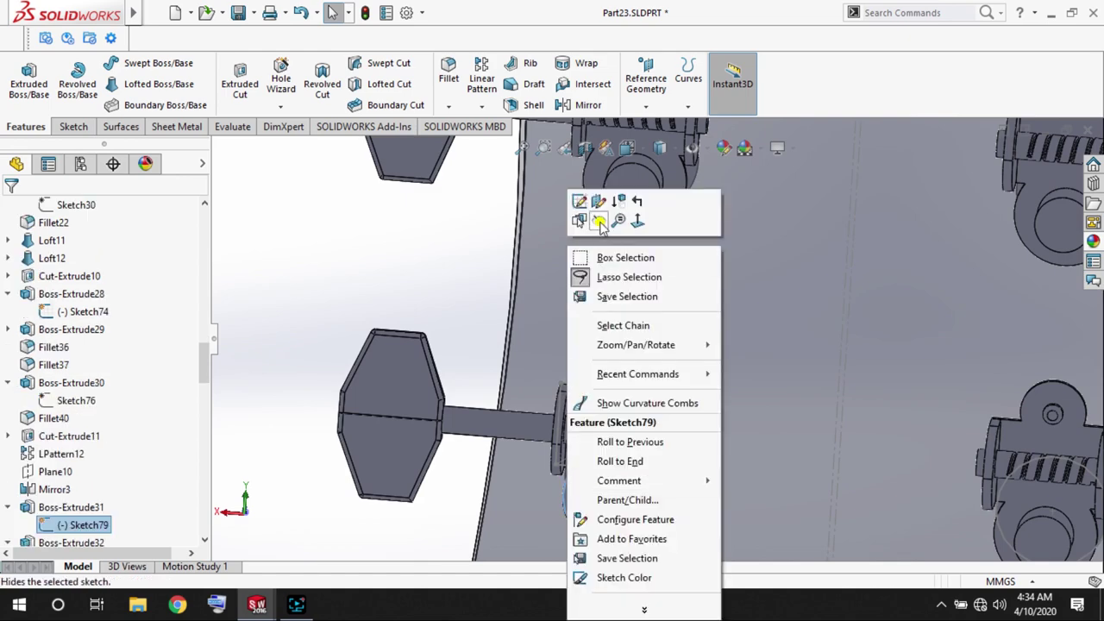
{"action": "left_click", "coordinate": [349, 260]}
Zoom in on the bridge pins of Boss-Extrude8 on the guitar body.
{"action": "scroll", "coordinate": [628, 440], "scroll_direction": "down", "scroll_amount": 3}
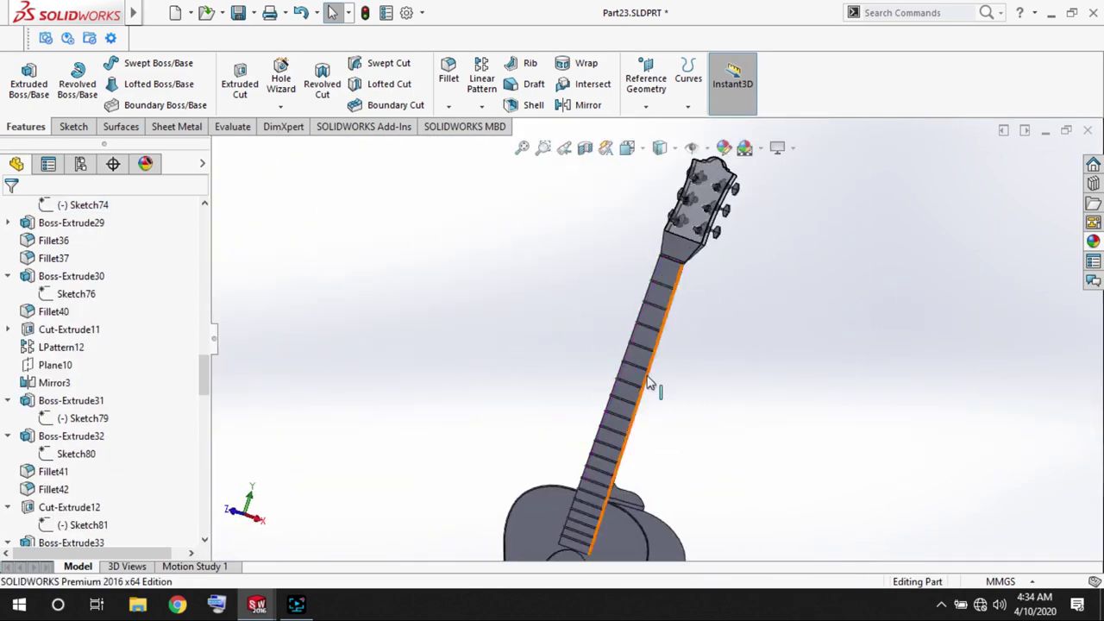
{"action": "scroll", "coordinate": [648, 379], "scroll_direction": "up", "scroll_amount": 5}
{"action": "scroll", "coordinate": [656, 385], "scroll_direction": "down", "scroll_amount": 4}
{"action": "scroll", "coordinate": [653, 263], "scroll_direction": "up", "scroll_amount": 3}
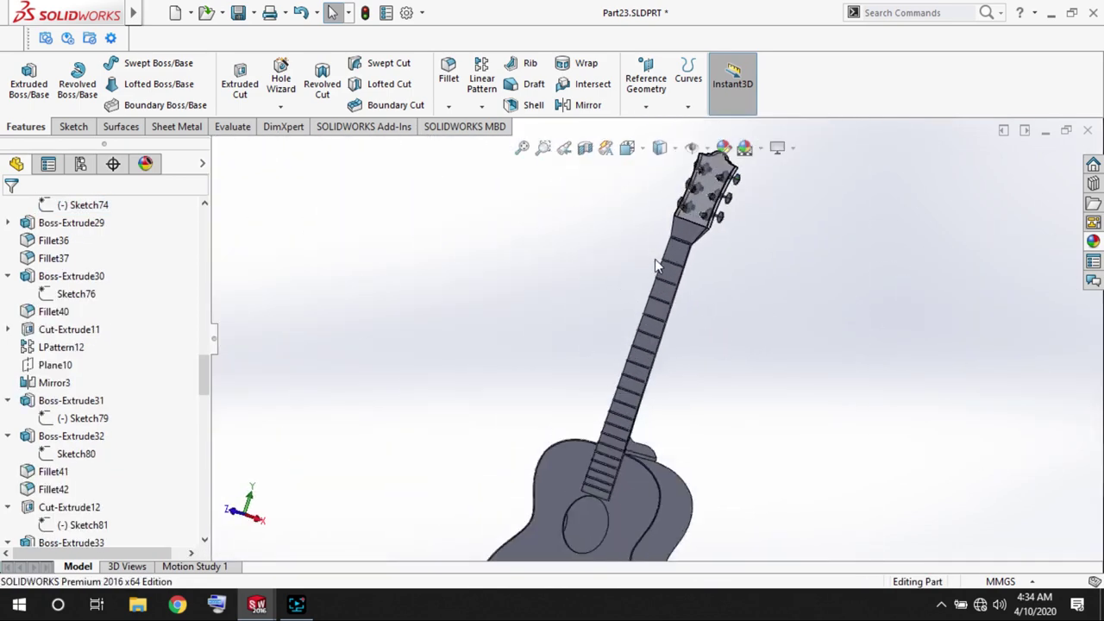
{"action": "scroll", "coordinate": [673, 172], "scroll_direction": "down", "scroll_amount": 5}
{"action": "right_click", "coordinate": [599, 248]}
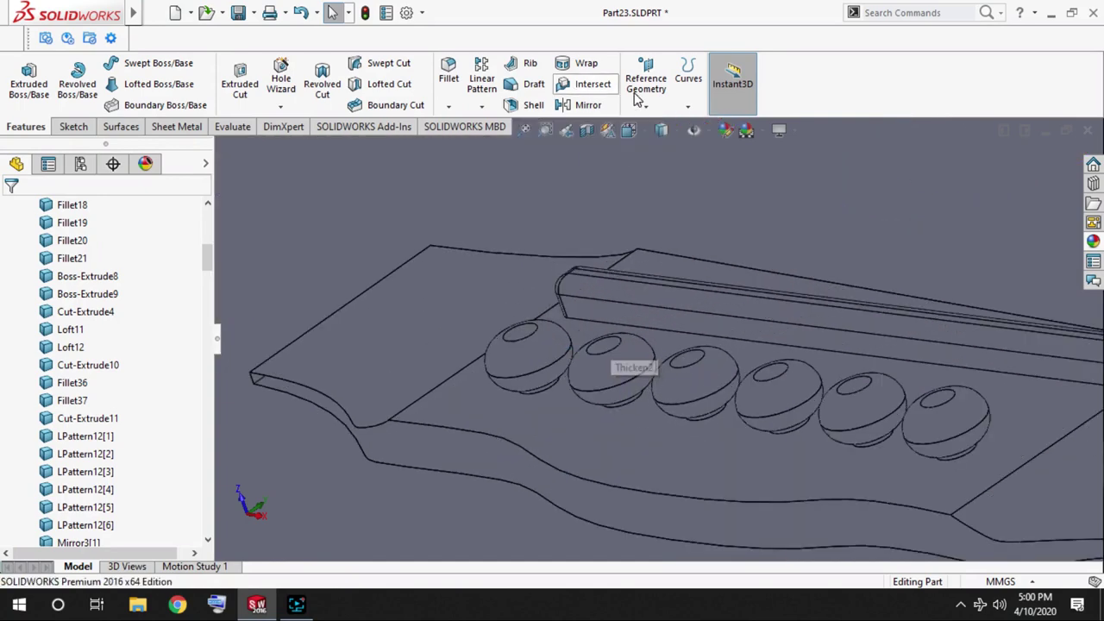
Create reference axis Axis8 through the first bridge pin's face.
{"action": "left_click", "coordinate": [636, 97]}
{"action": "left_click", "coordinate": [664, 146]}
{"action": "scroll", "coordinate": [533, 349], "scroll_direction": "up", "scroll_amount": 3}
{"action": "left_click", "coordinate": [553, 315]}
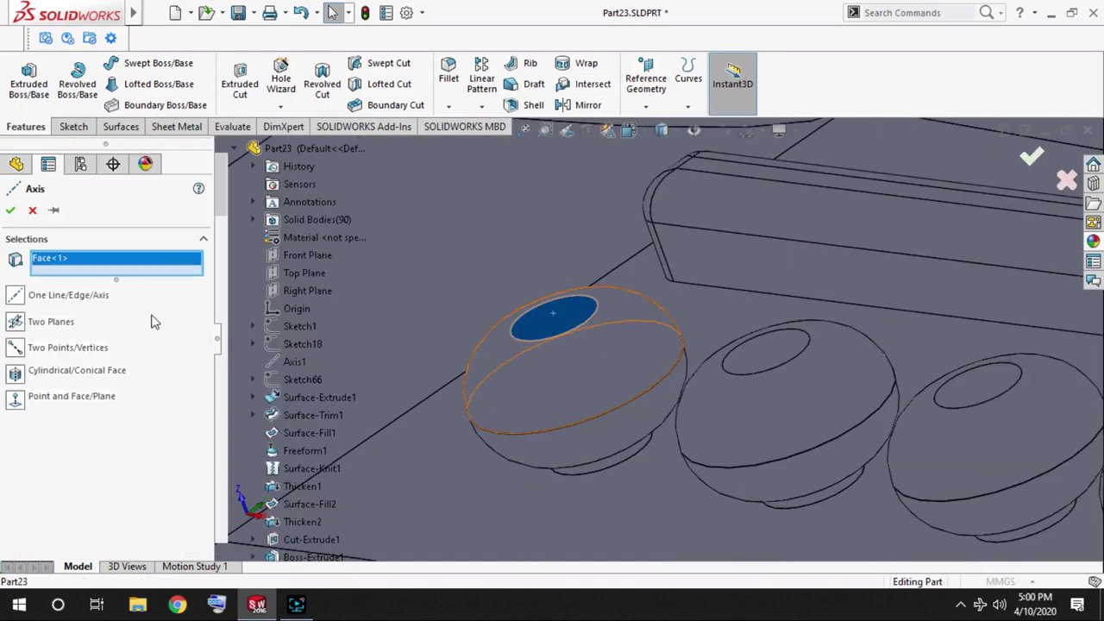
{"action": "left_click", "coordinate": [151, 321]}
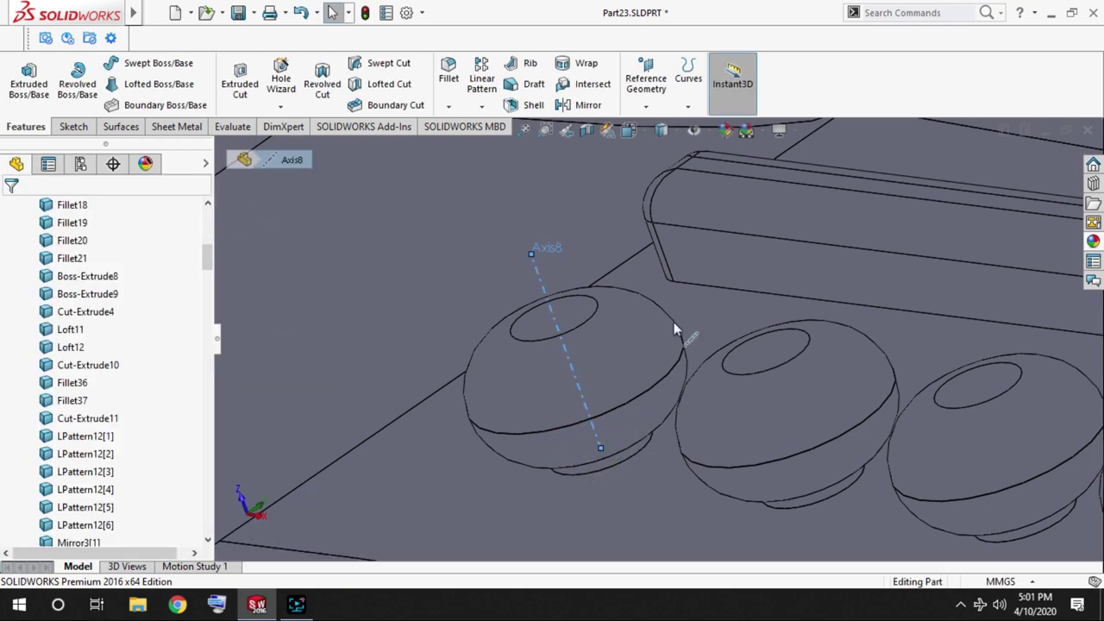
Orbit the guitar to a top-down view, then edge-on.
{"action": "scroll", "coordinate": [708, 298], "scroll_direction": "up", "scroll_amount": 3}
{"action": "scroll", "coordinate": [800, 326], "scroll_direction": "up", "scroll_amount": 2}
{"action": "scroll", "coordinate": [797, 328], "scroll_direction": "up", "scroll_amount": 3}
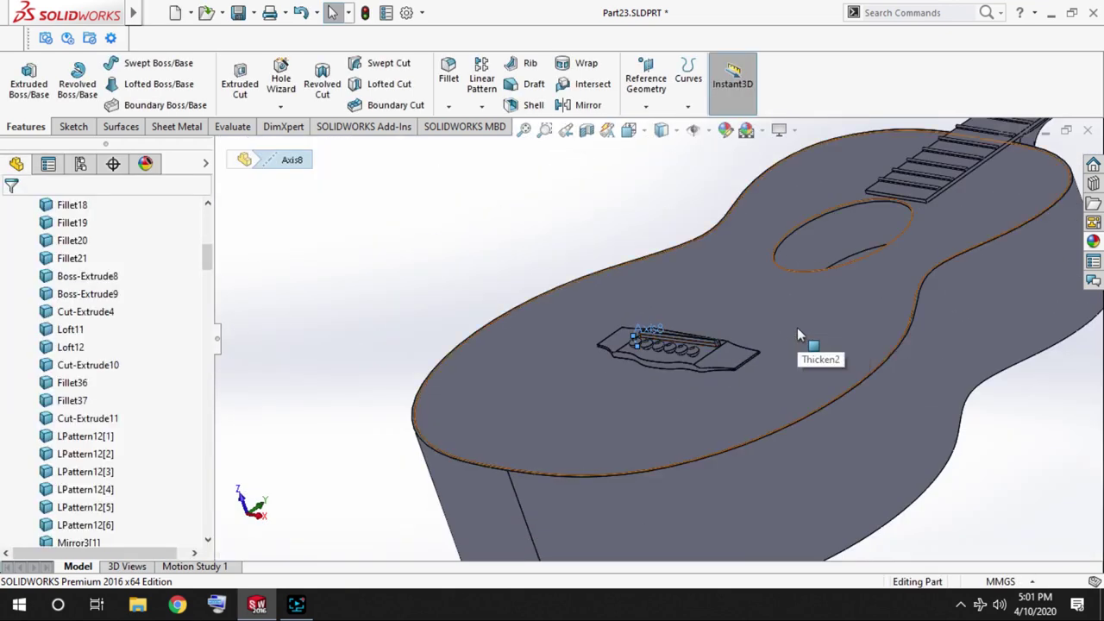
{"action": "scroll", "coordinate": [797, 328], "scroll_direction": "up", "scroll_amount": 3}
{"action": "scroll", "coordinate": [720, 365], "scroll_direction": "up", "scroll_amount": 3}
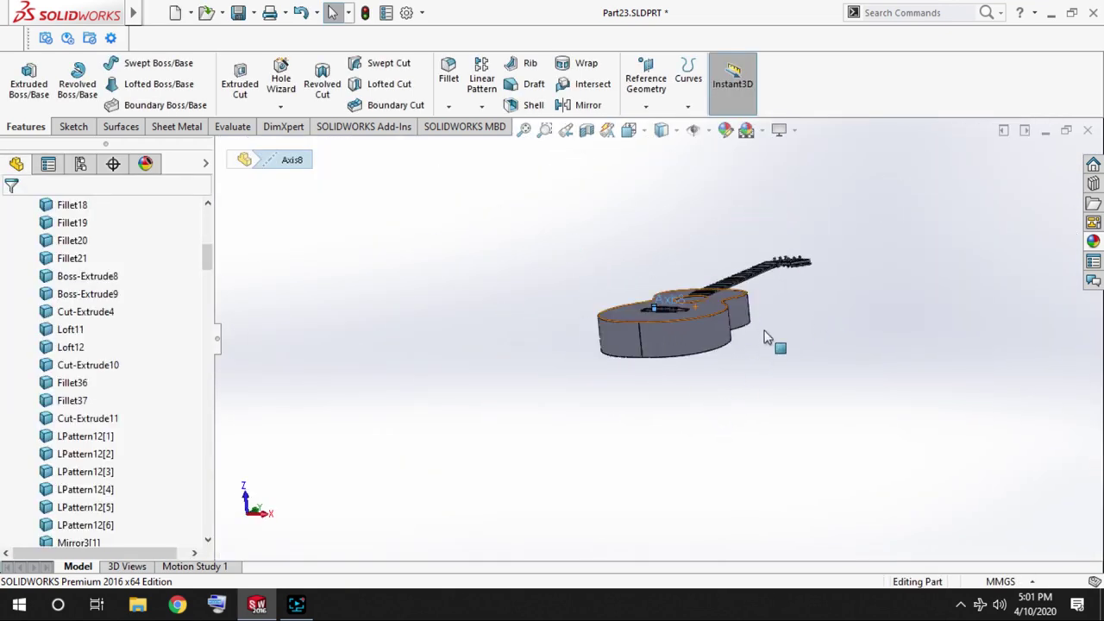
{"action": "middle_click_drag", "start_coordinate": [767, 338], "coordinate": [604, 363]}
{"action": "scroll", "coordinate": [516, 375], "scroll_direction": "down", "scroll_amount": 3}
{"action": "scroll", "coordinate": [601, 358], "scroll_direction": "up", "scroll_amount": 3}
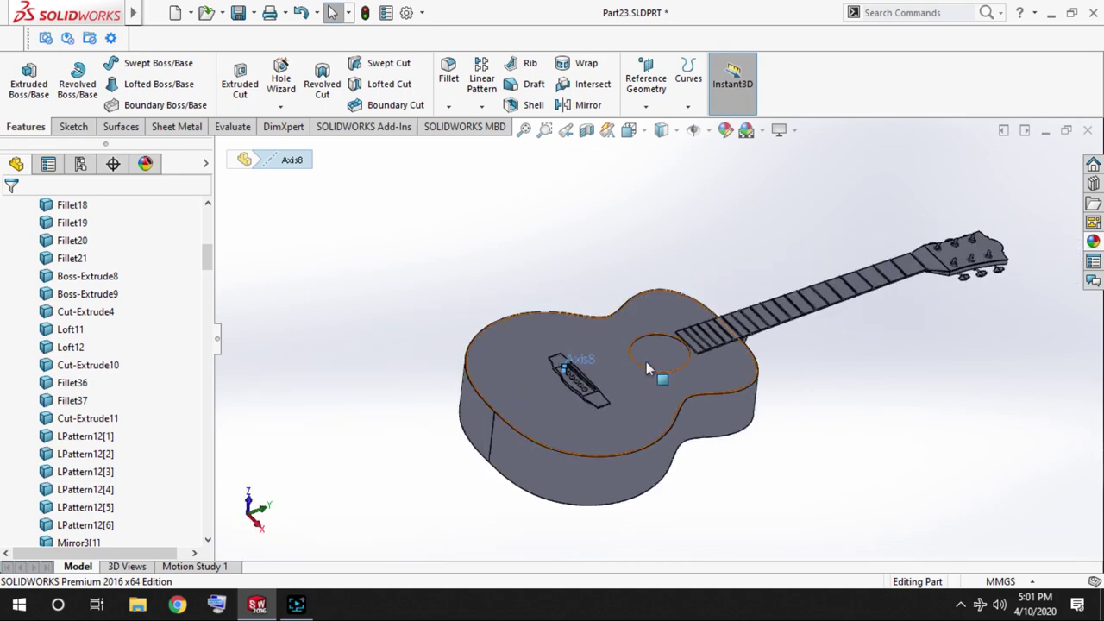
{"action": "scroll", "coordinate": [646, 362], "scroll_direction": "down", "scroll_amount": 3}
{"action": "scroll", "coordinate": [594, 348], "scroll_direction": "up", "scroll_amount": 3}
{"action": "mouse_move", "coordinate": [604, 362]}
{"action": "middle_mouse_down"}
{"action": "mouse_move", "coordinate": [728, 368]}
{"action": "mouse_move", "coordinate": [619, 380]}
{"action": "middle_mouse_up"}
Start a 3D sketch and begin a line at the first bridge pin's Axis8 point.
{"action": "scroll", "coordinate": [619, 381], "scroll_direction": "down", "scroll_amount": 5}
{"action": "left_click", "coordinate": [70, 126]}
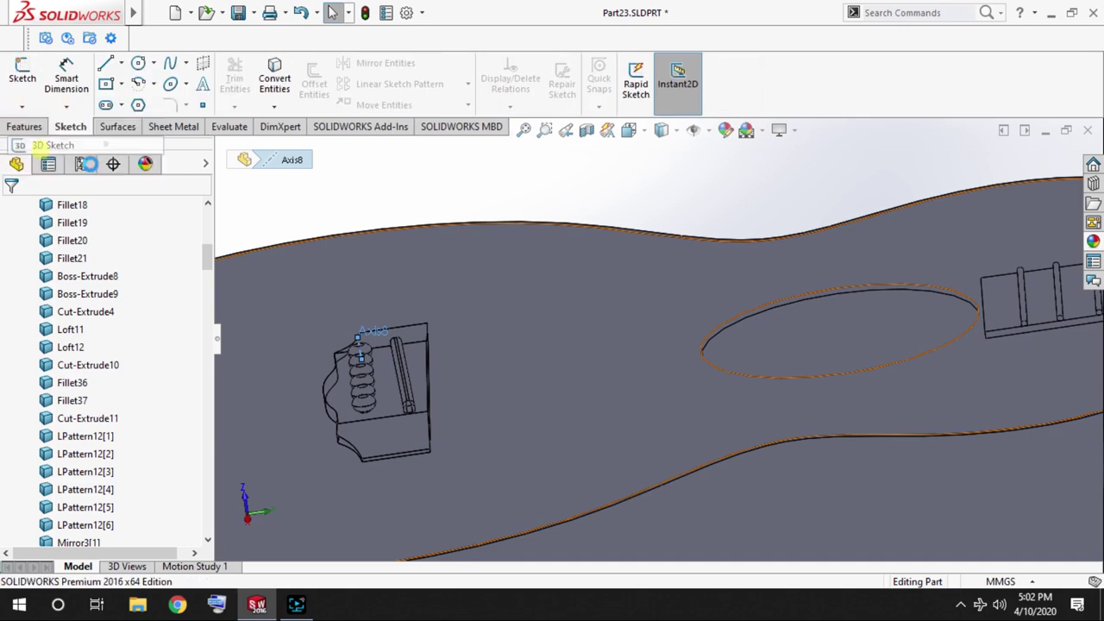
{"action": "left_click", "coordinate": [52, 145]}
{"action": "scroll", "coordinate": [441, 348], "scroll_direction": "down", "scroll_amount": 5}
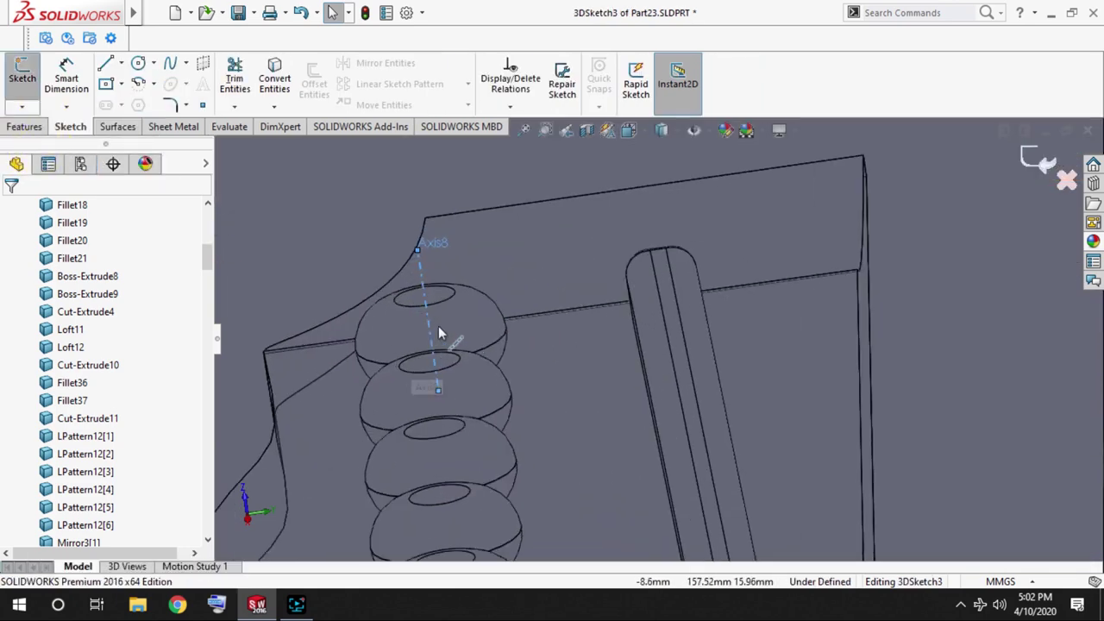
{"action": "key", "text": "l"}
{"action": "left_click", "coordinate": [652, 245]}
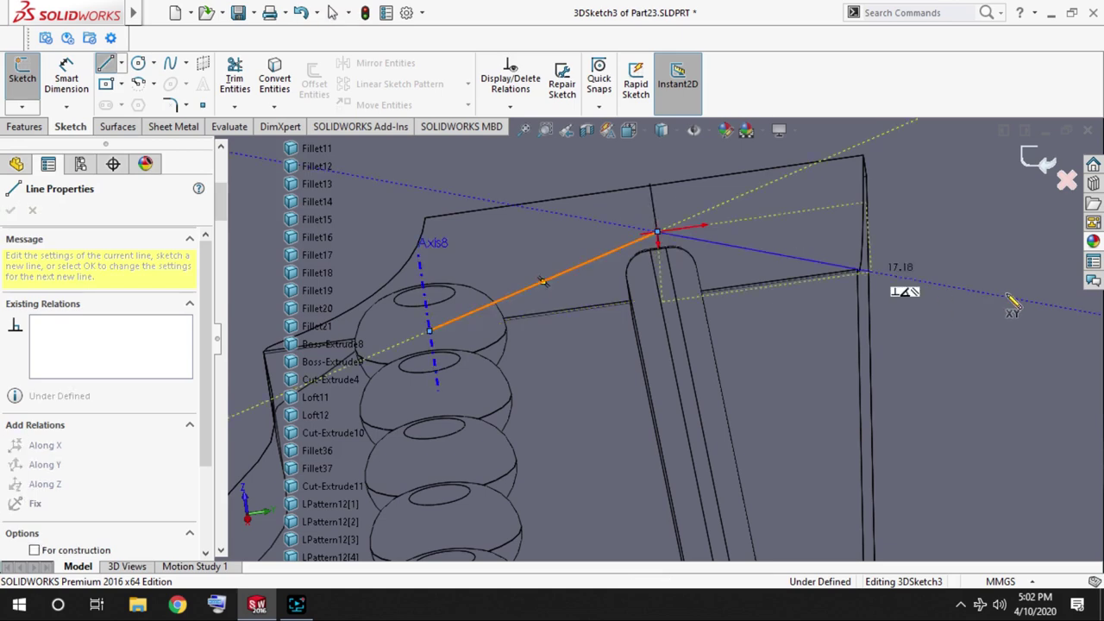
End the string line at the tuning-peg hole centre on the headstock.
{"action": "scroll", "coordinate": [1011, 302], "scroll_direction": "up", "scroll_amount": 3}
{"action": "scroll", "coordinate": [1012, 302], "scroll_direction": "up", "scroll_amount": 2}
{"action": "scroll", "coordinate": [1012, 301], "scroll_direction": "up", "scroll_amount": 2}
{"action": "scroll", "coordinate": [1020, 303], "scroll_direction": "up", "scroll_amount": 2}
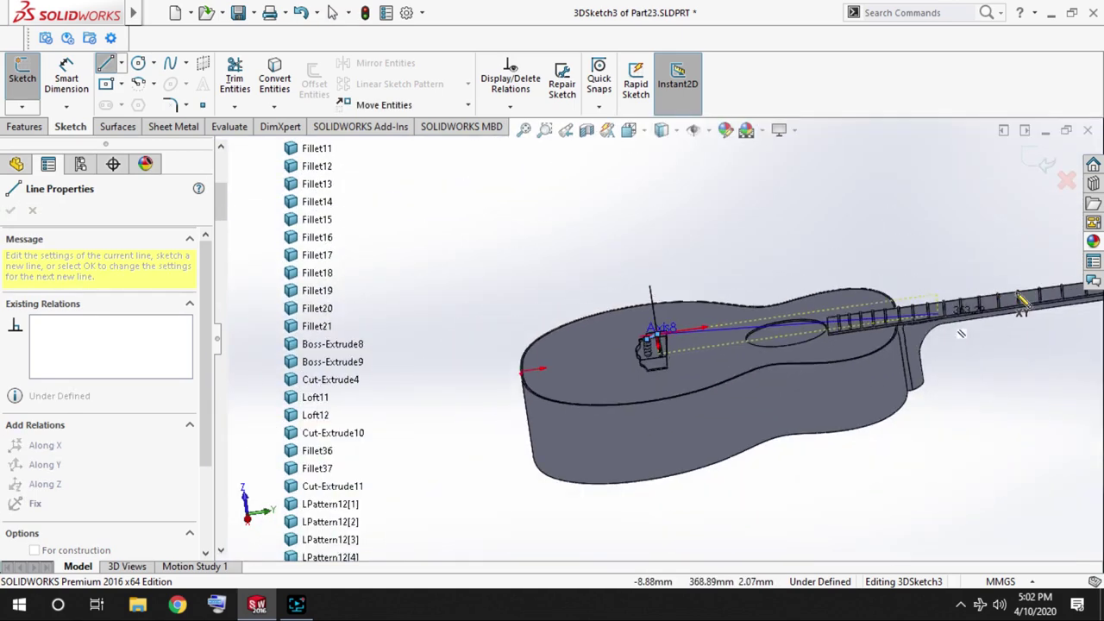
{"action": "scroll", "coordinate": [1020, 304], "scroll_direction": "up", "scroll_amount": 2}
{"action": "scroll", "coordinate": [1018, 302], "scroll_direction": "down", "scroll_amount": 2}
{"action": "scroll", "coordinate": [957, 302], "scroll_direction": "down", "scroll_amount": 2}
{"action": "scroll", "coordinate": [897, 302], "scroll_direction": "down", "scroll_amount": 2}
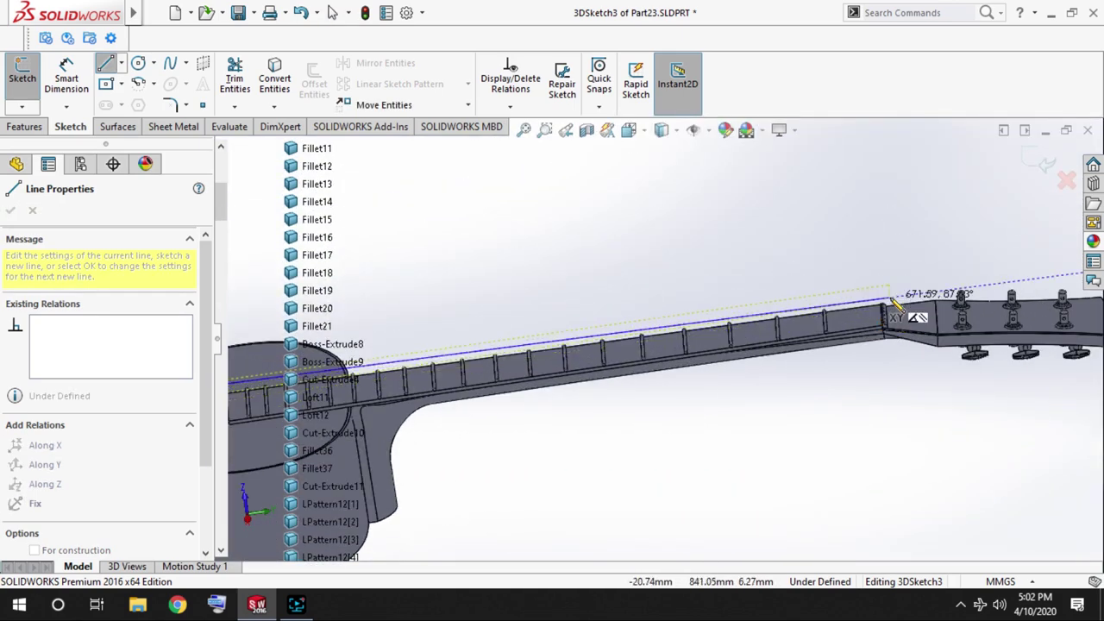
{"action": "scroll", "coordinate": [880, 328], "scroll_direction": "down", "scroll_amount": 2}
{"action": "scroll", "coordinate": [862, 315], "scroll_direction": "down", "scroll_amount": 2}
{"action": "scroll", "coordinate": [811, 306], "scroll_direction": "down", "scroll_amount": 2}
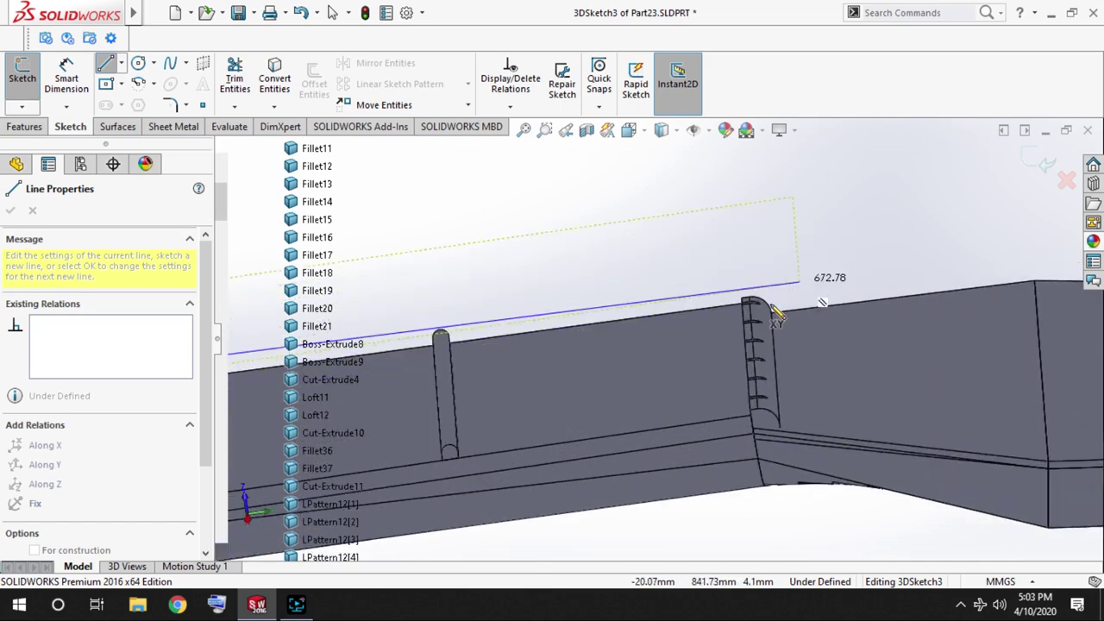
{"action": "scroll", "coordinate": [759, 315], "scroll_direction": "down", "scroll_amount": 2}
{"action": "scroll", "coordinate": [724, 324], "scroll_direction": "down", "scroll_amount": 2}
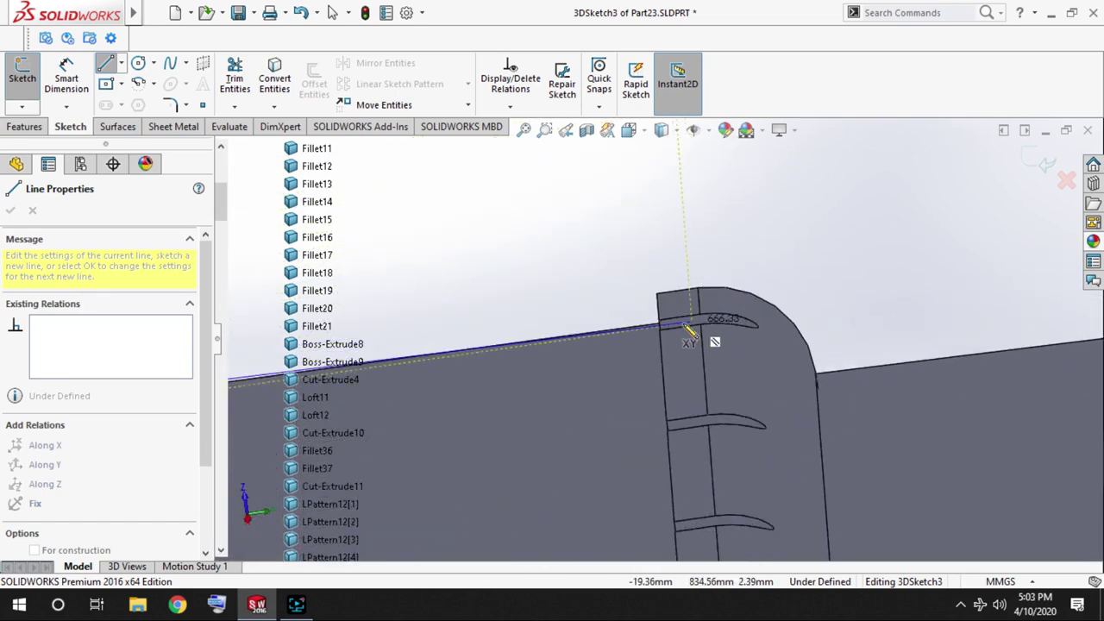
{"action": "scroll", "coordinate": [681, 326], "scroll_direction": "down", "scroll_amount": 2}
{"action": "scroll", "coordinate": [656, 328], "scroll_direction": "down", "scroll_amount": 2}
{"action": "scroll", "coordinate": [630, 333], "scroll_direction": "down", "scroll_amount": 2}
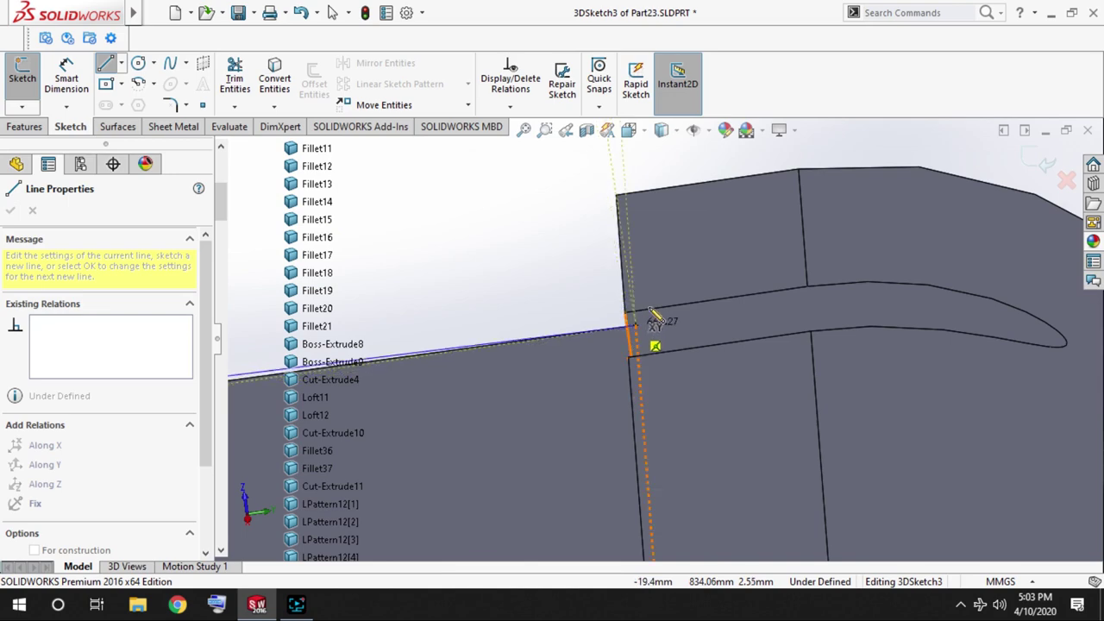
{"action": "mouse_move", "coordinate": [1051, 369]}
{"action": "middle_mouse_down"}
{"action": "mouse_move", "coordinate": [1076, 362]}
{"action": "mouse_move", "coordinate": [1030, 352]}
{"action": "mouse_move", "coordinate": [1040, 324]}
{"action": "middle_mouse_up"}
{"action": "scroll", "coordinate": [1035, 320], "scroll_direction": "down", "scroll_amount": 3}
{"action": "scroll", "coordinate": [956, 316], "scroll_direction": "down", "scroll_amount": 3}
{"action": "scroll", "coordinate": [941, 320], "scroll_direction": "down", "scroll_amount": 2}
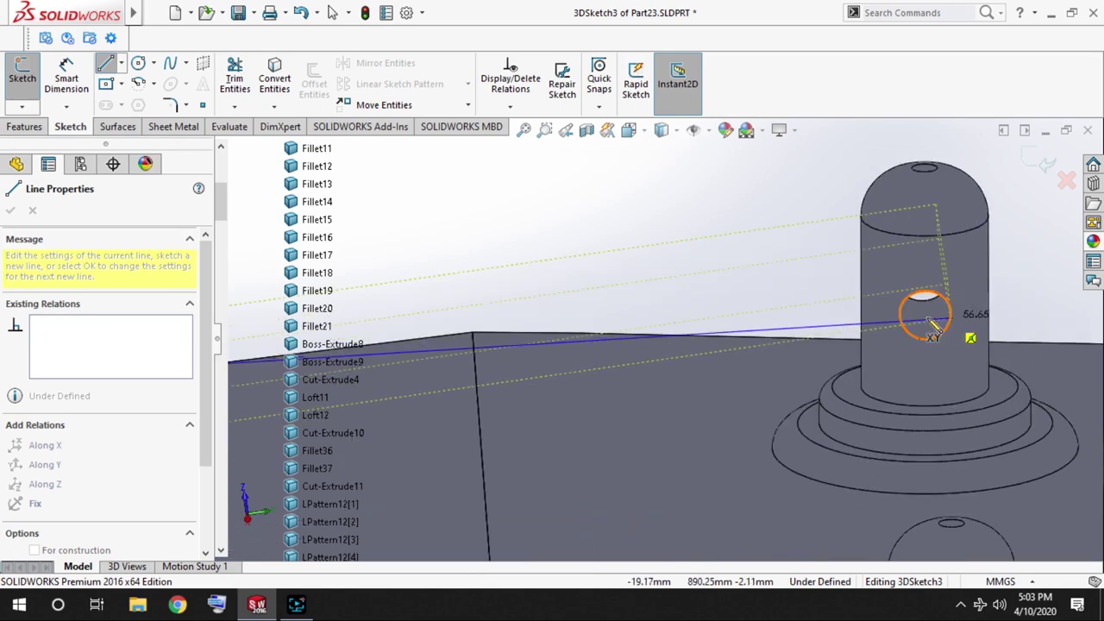
{"action": "left_click", "coordinate": [928, 317]}
{"action": "key", "text": "Escape"}
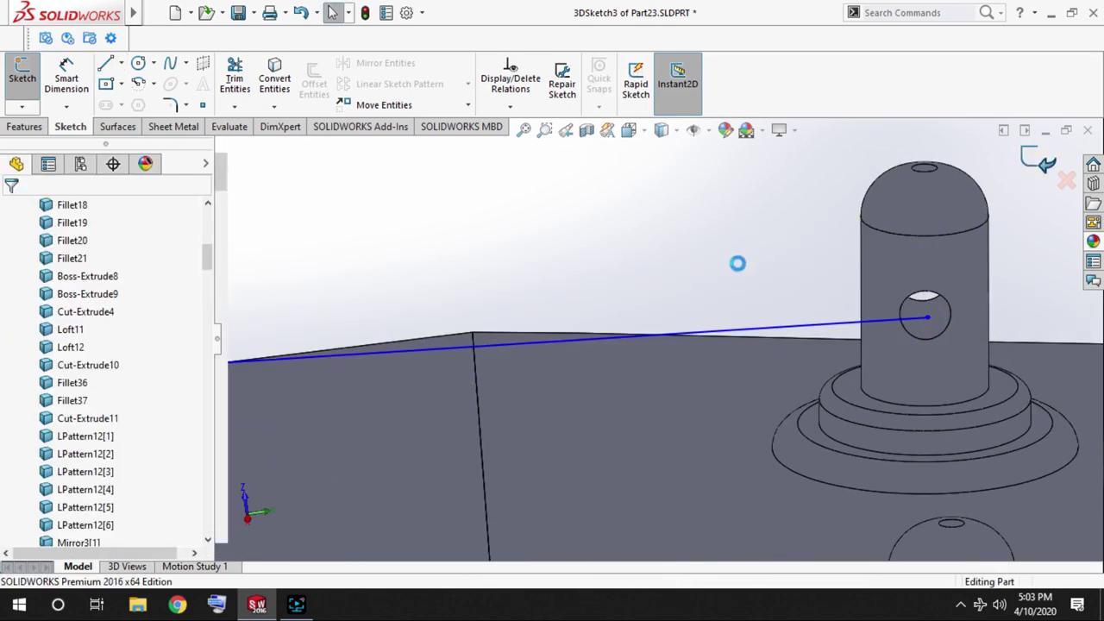
{"action": "scroll", "coordinate": [733, 272], "scroll_direction": "up", "scroll_amount": 2}
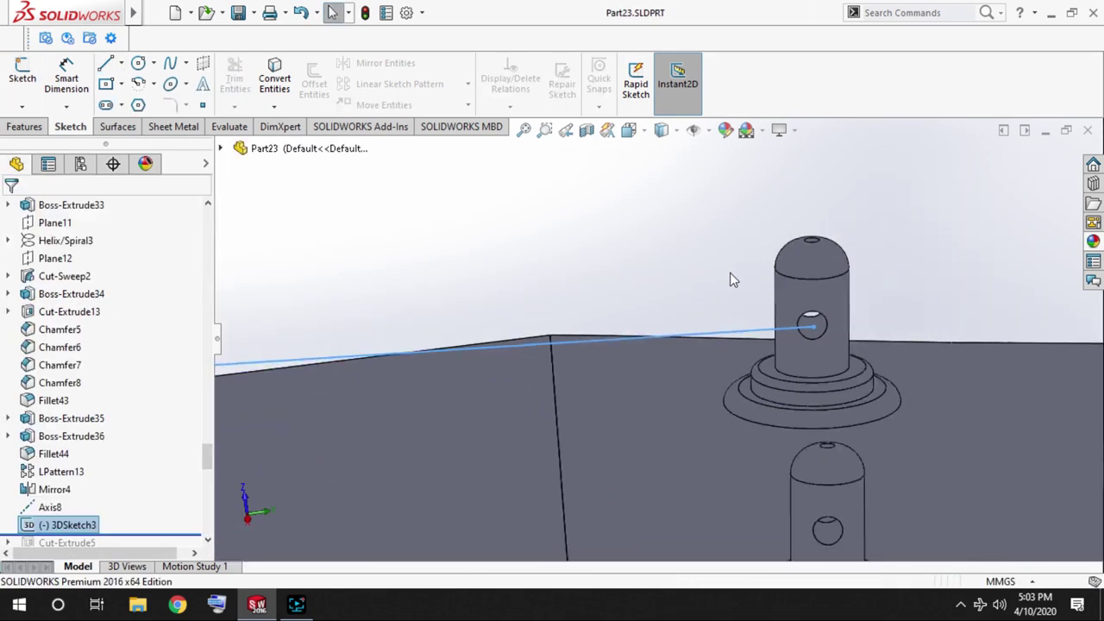
{"action": "scroll", "coordinate": [604, 345], "scroll_direction": "up", "scroll_amount": 5}
{"action": "mouse_move", "coordinate": [485, 385]}
{"action": "middle_mouse_down"}
{"action": "mouse_move", "coordinate": [474, 362]}
{"action": "mouse_move", "coordinate": [688, 365]}
{"action": "middle_mouse_up"}
In the front view, put the string's lower end on the pin tube edge and free the nut endpoint.
{"action": "key", "text": "ctrl+1"}
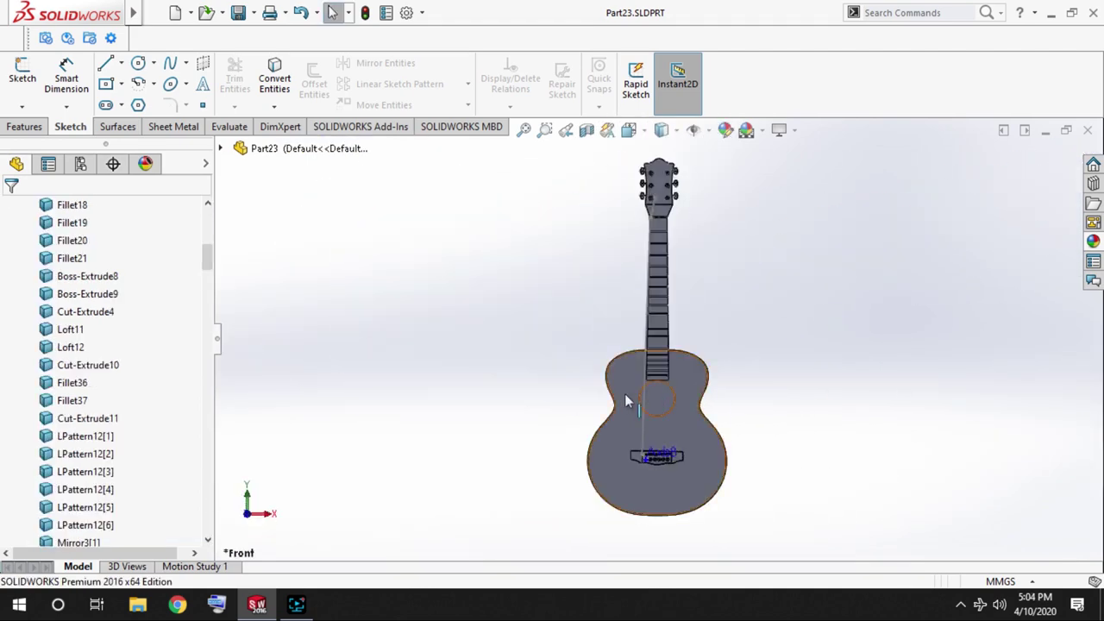
{"action": "scroll", "coordinate": [655, 414], "scroll_direction": "up", "scroll_amount": 6}
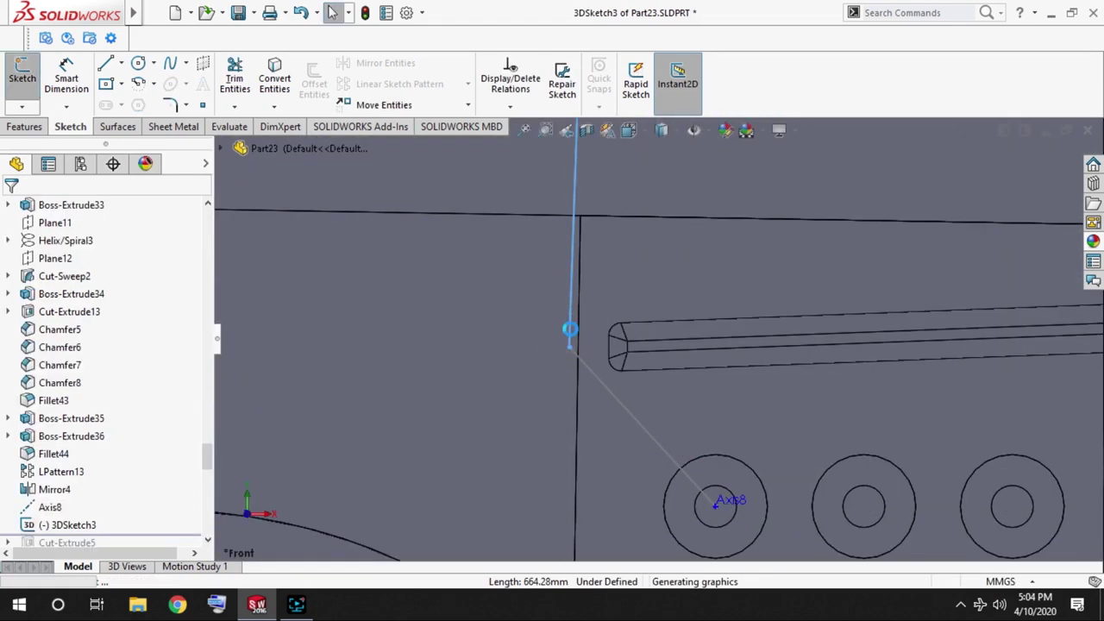
{"action": "left_click_drag", "start_coordinate": [628, 361], "coordinate": [722, 361]}
{"action": "scroll", "coordinate": [716, 363], "scroll_direction": "down", "scroll_amount": 3}
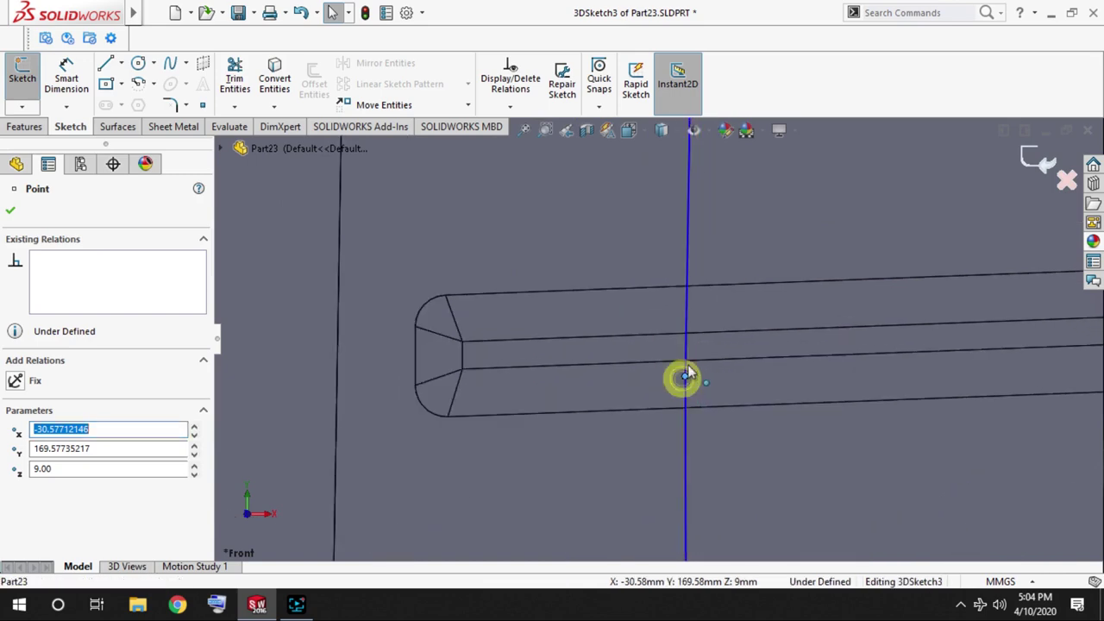
{"action": "scroll", "coordinate": [721, 279], "scroll_direction": "up", "scroll_amount": 5}
{"action": "scroll", "coordinate": [674, 229], "scroll_direction": "down", "scroll_amount": 3}
{"action": "scroll", "coordinate": [676, 207], "scroll_direction": "down", "scroll_amount": 3}
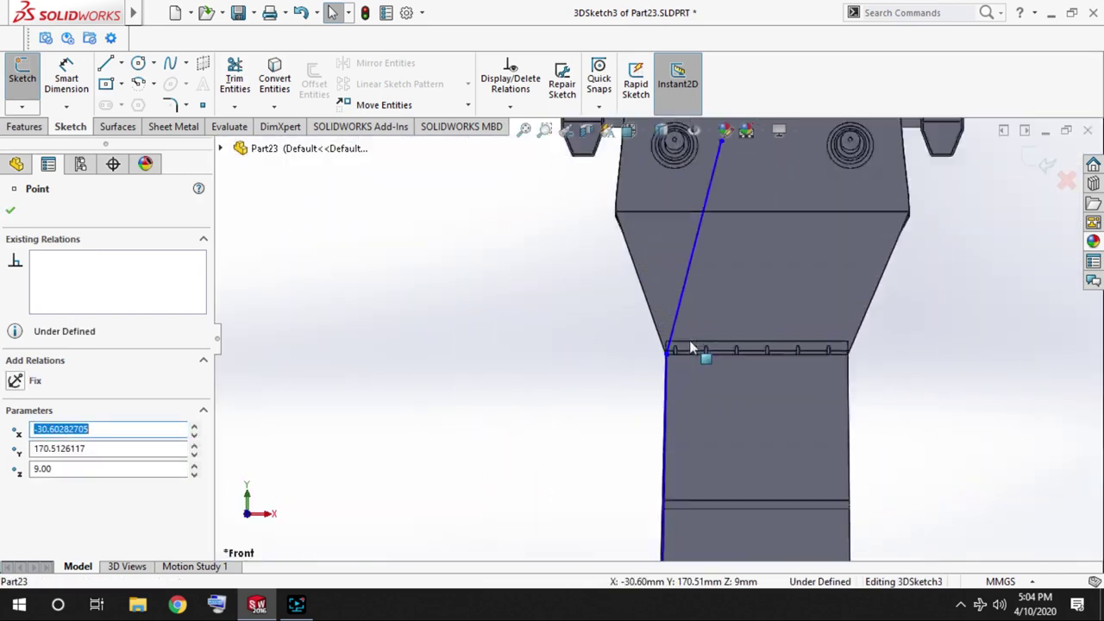
{"action": "scroll", "coordinate": [689, 340], "scroll_direction": "down", "scroll_amount": 2}
{"action": "left_click", "coordinate": [681, 297]}
{"action": "key", "text": "Return"}
{"action": "scroll", "coordinate": [678, 345], "scroll_direction": "down", "scroll_amount": 2}
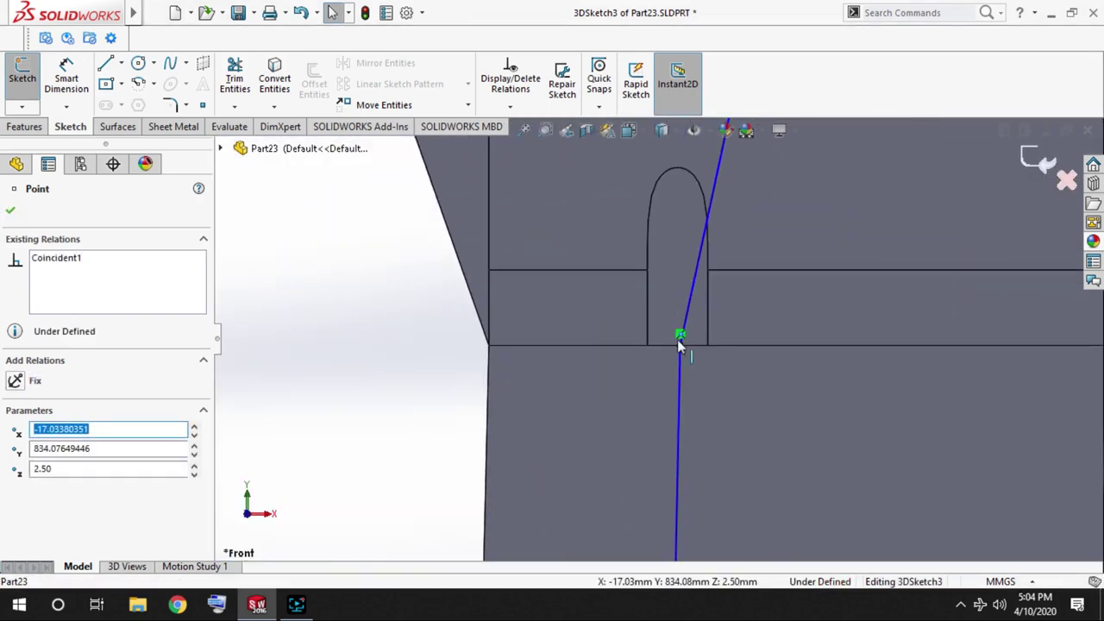
{"action": "left_click_drag", "start_coordinate": [683, 345], "coordinate": [683, 308]}
{"action": "scroll", "coordinate": [686, 285], "scroll_direction": "up", "scroll_amount": 2}
{"action": "scroll", "coordinate": [677, 237], "scroll_direction": "up", "scroll_amount": 3}
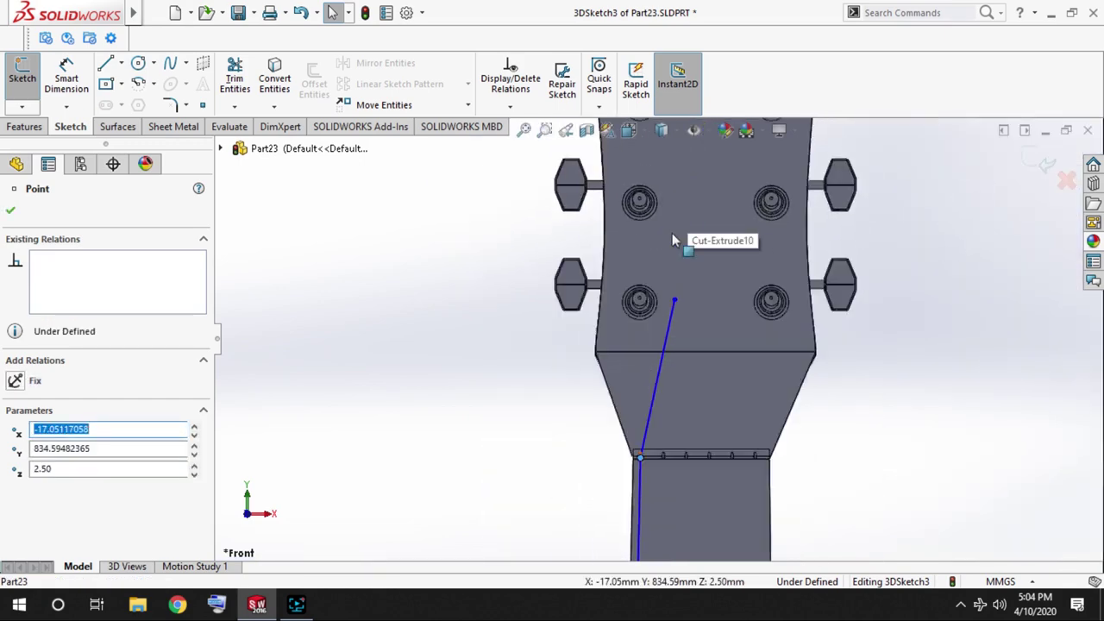
{"action": "scroll", "coordinate": [703, 241], "scroll_direction": "down", "scroll_amount": 3}
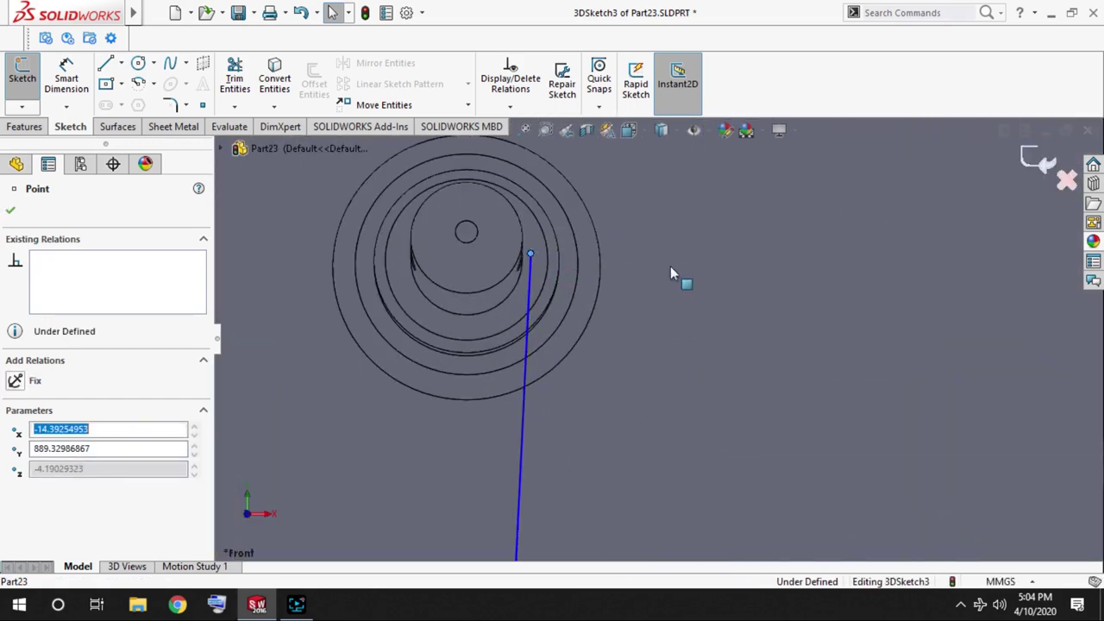
{"action": "key", "text": "Escape"}
In the right view, raise the nut end to about Z 4.79 mm and exit the 3D sketch.
{"action": "key", "text": "f"}
{"action": "key", "text": "ctrl+4"}
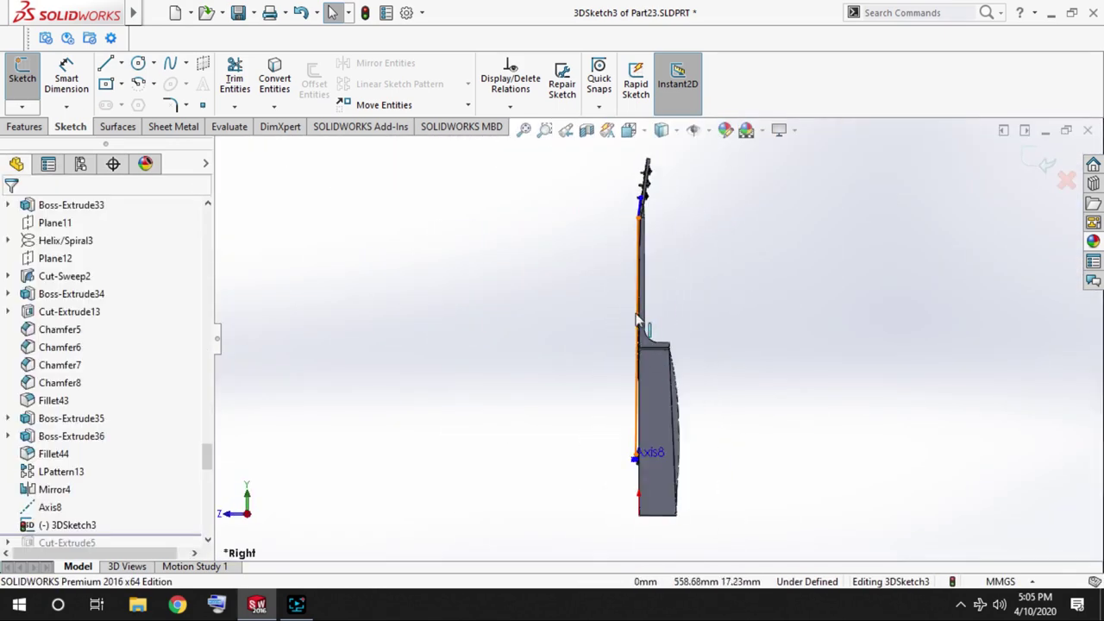
{"action": "scroll", "coordinate": [639, 321], "scroll_direction": "down", "scroll_amount": 5}
{"action": "scroll", "coordinate": [641, 296], "scroll_direction": "down", "scroll_amount": 2}
{"action": "scroll", "coordinate": [653, 475], "scroll_direction": "down", "scroll_amount": 2}
{"action": "scroll", "coordinate": [676, 413], "scroll_direction": "down", "scroll_amount": 1}
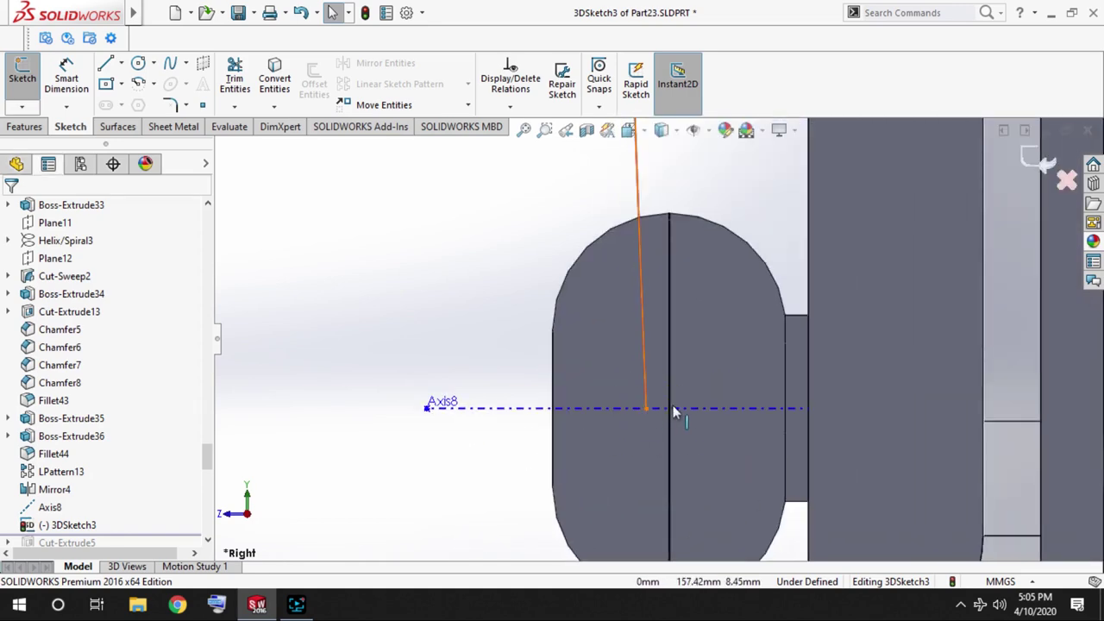
{"action": "left_click", "coordinate": [675, 413]}
{"action": "scroll", "coordinate": [668, 327], "scroll_direction": "down", "scroll_amount": 3}
{"action": "scroll", "coordinate": [661, 387], "scroll_direction": "down", "scroll_amount": 2}
{"action": "left_click", "coordinate": [618, 383]}
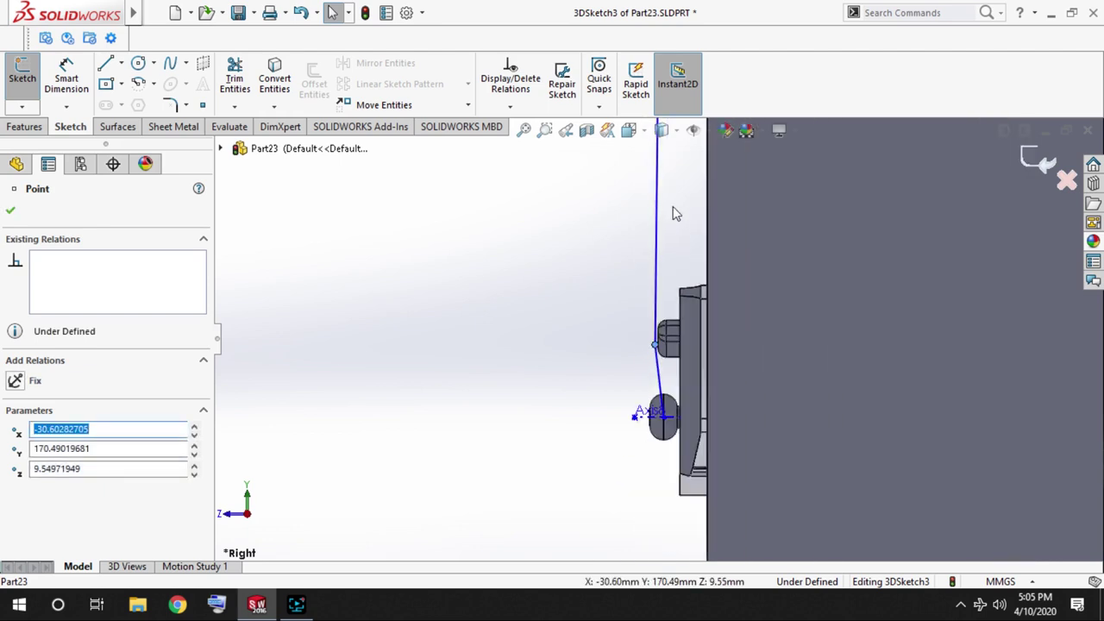
{"action": "key", "text": "shift+Left"}
{"action": "key", "text": "shift+Right"}
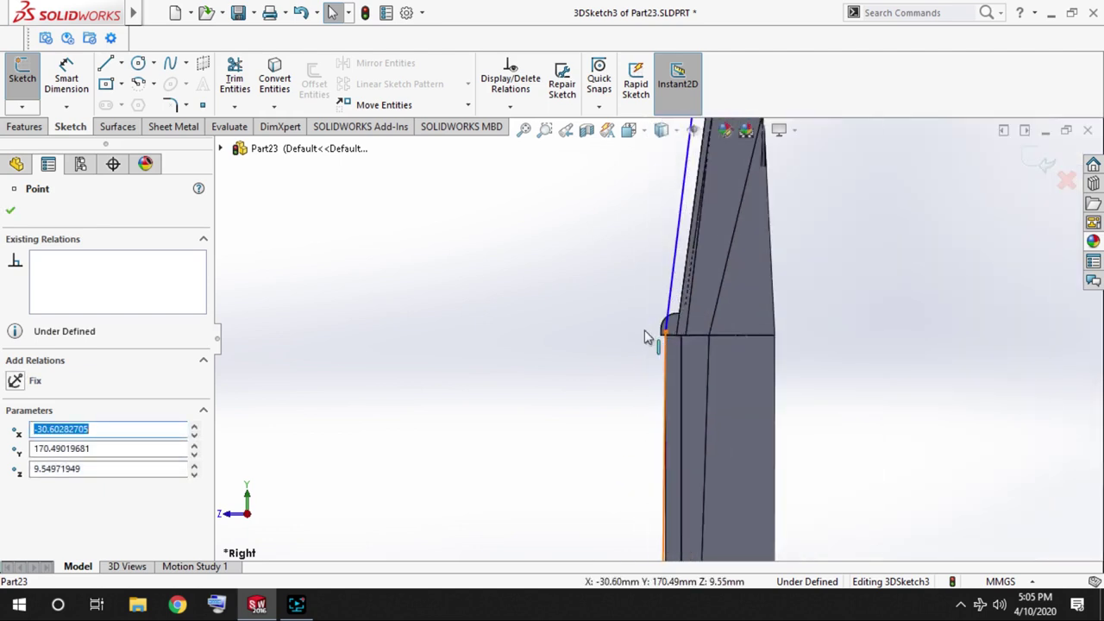
{"action": "scroll", "coordinate": [660, 333], "scroll_direction": "down", "scroll_amount": 2}
{"action": "left_click_drag", "start_coordinate": [660, 345], "coordinate": [654, 335]}
{"action": "scroll", "coordinate": [665, 380], "scroll_direction": "up", "scroll_amount": 2}
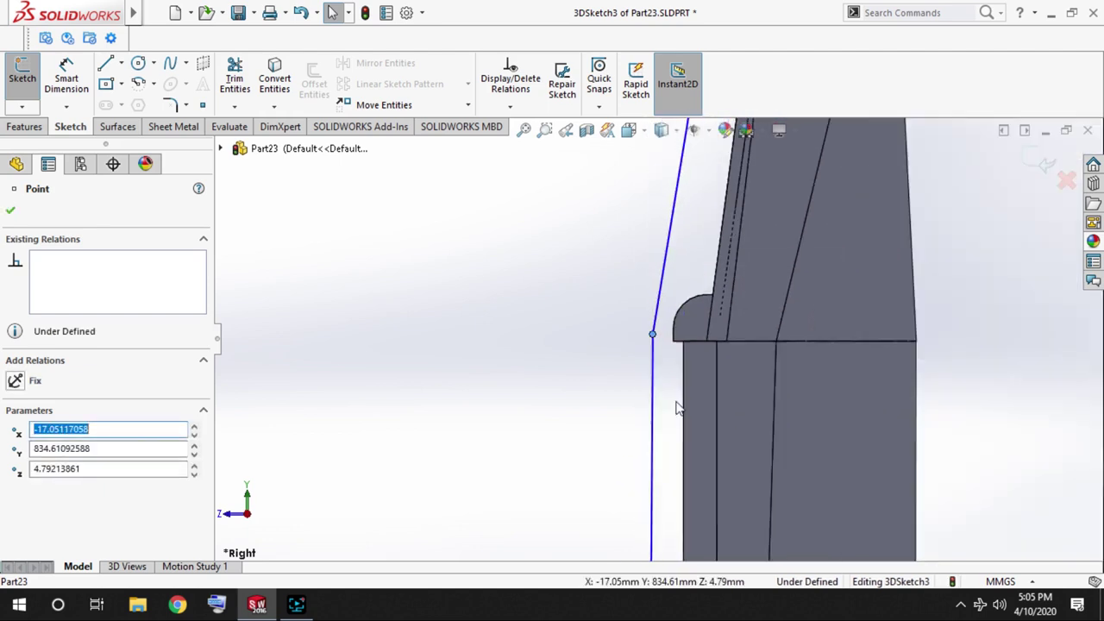
{"action": "key", "text": "shift+Left"}
{"action": "scroll", "coordinate": [658, 382], "scroll_direction": "up", "scroll_amount": 2}
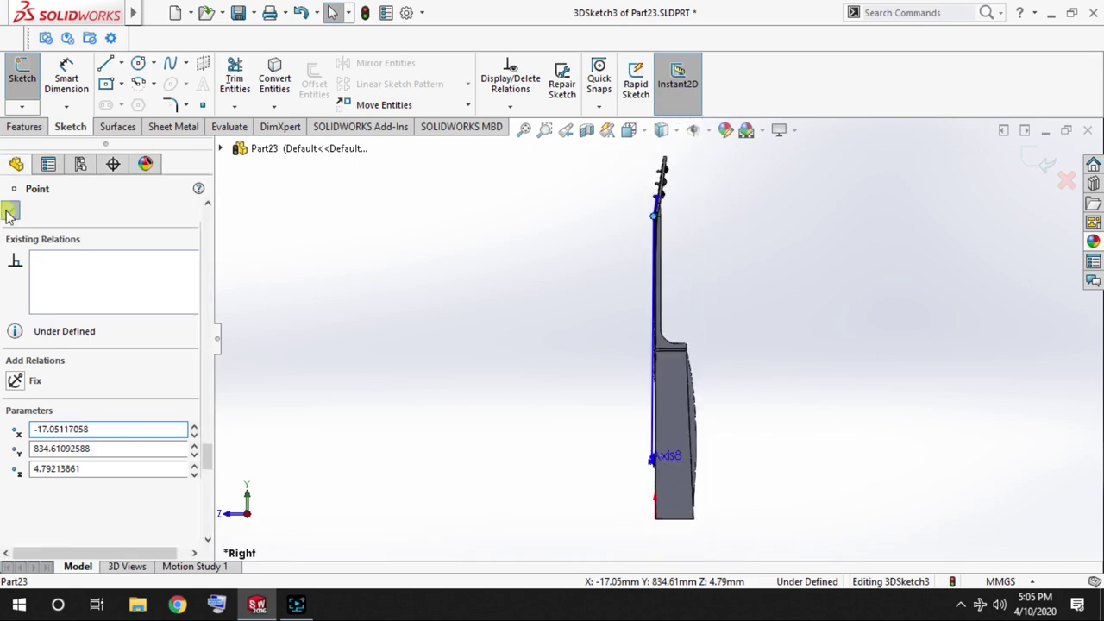
{"action": "left_click", "coordinate": [1044, 164]}
{"action": "scroll", "coordinate": [585, 475], "scroll_direction": "down", "scroll_amount": 2}
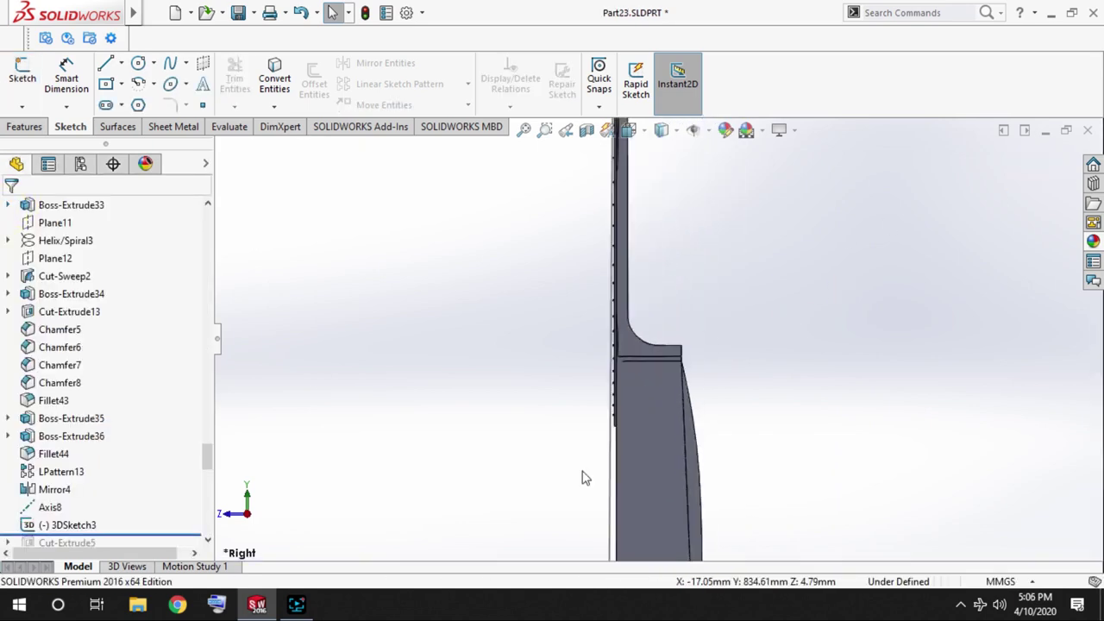
{"action": "scroll", "coordinate": [585, 475], "scroll_direction": "down", "scroll_amount": 1}
{"action": "scroll", "coordinate": [584, 476], "scroll_direction": "down", "scroll_amount": 3}
{"action": "scroll", "coordinate": [481, 388], "scroll_direction": "down", "scroll_amount": 2}
Create Plane13 at the string line's bridge end and open a sketch on it.
{"action": "scroll", "coordinate": [491, 392], "scroll_direction": "down", "scroll_amount": 3}
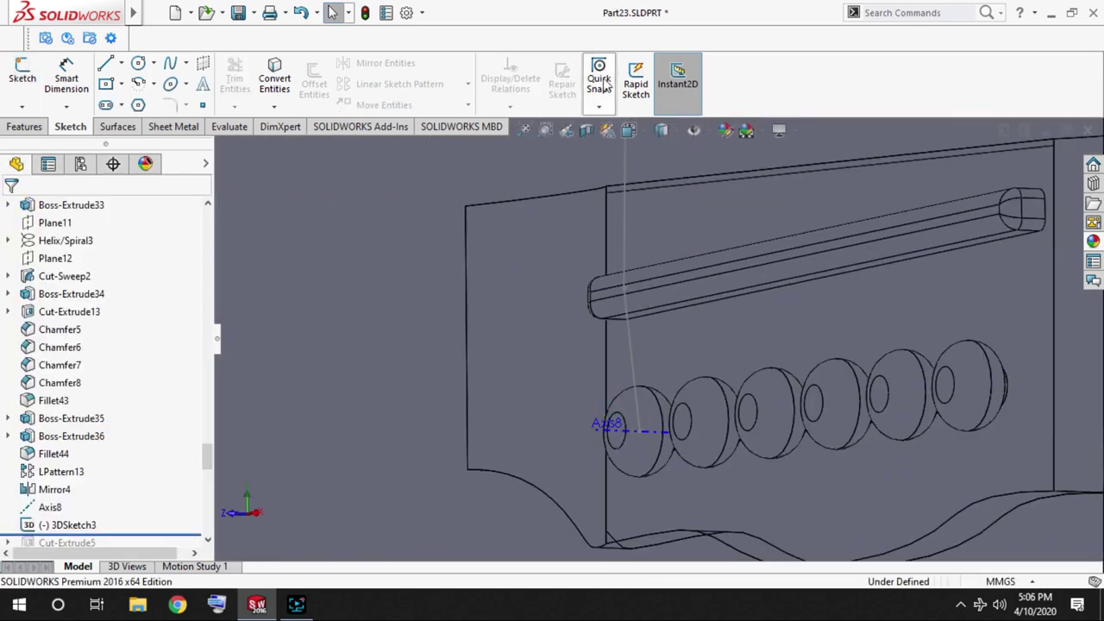
{"action": "scroll", "coordinate": [604, 424], "scroll_direction": "down", "scroll_amount": 2}
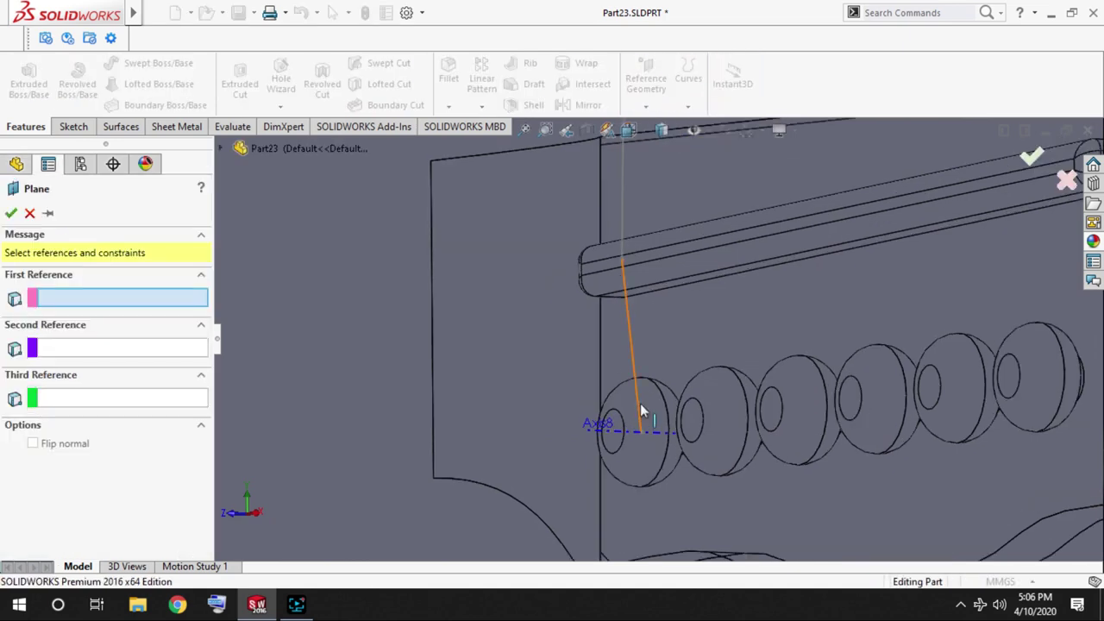
{"action": "left_click", "coordinate": [640, 403]}
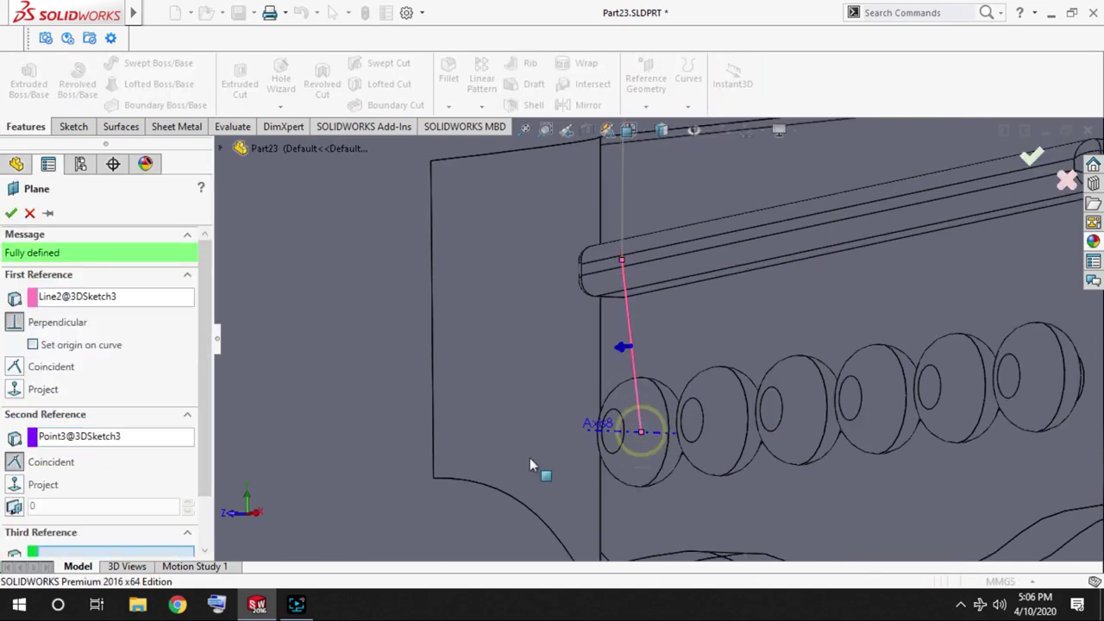
{"action": "left_click", "coordinate": [74, 126]}
Draw a circle at the string's end point and dimension its diameter as 0.79 mm.
{"action": "left_click", "coordinate": [138, 63]}
{"action": "scroll", "coordinate": [641, 431], "scroll_direction": "down", "scroll_amount": 5}
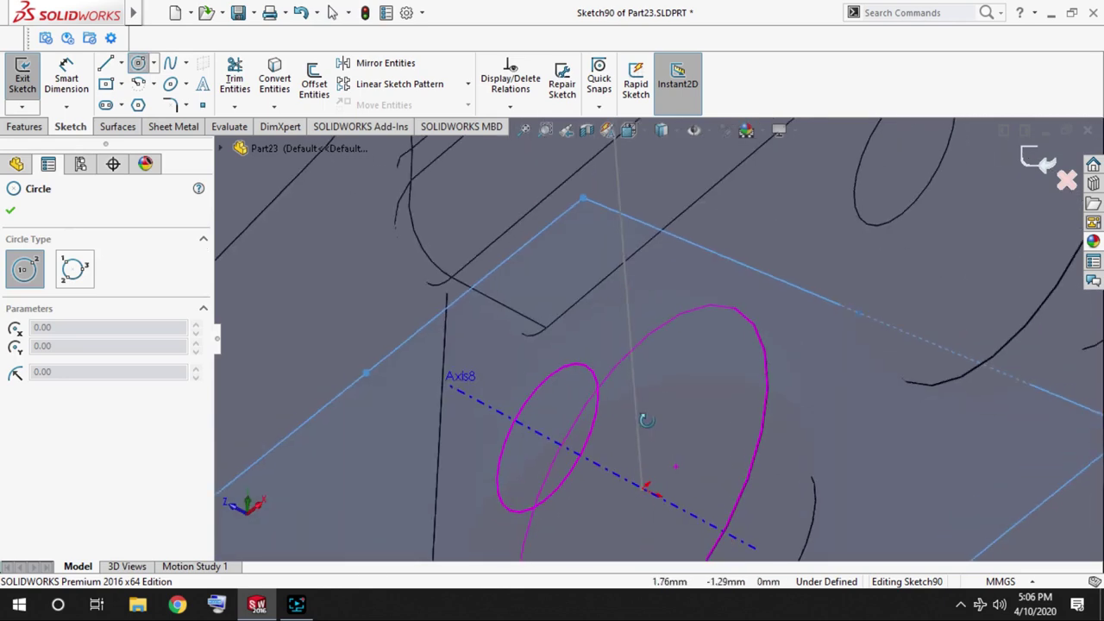
{"action": "left_click", "coordinate": [641, 489]}
{"action": "left_click", "coordinate": [654, 480]}
{"action": "left_click", "coordinate": [67, 76]}
{"action": "left_click", "coordinate": [647, 484]}
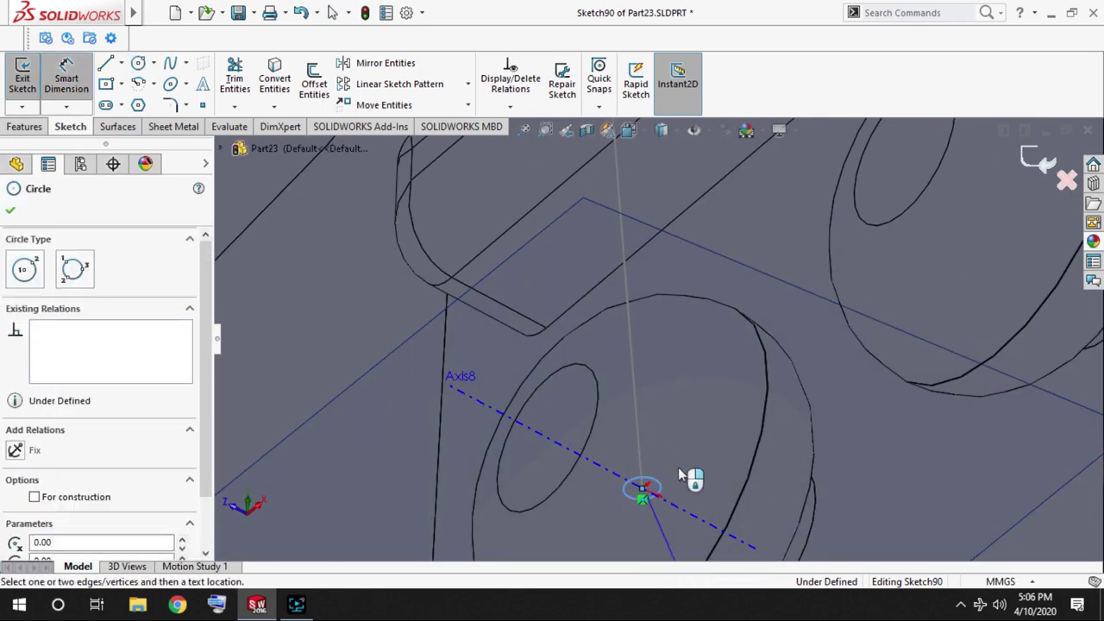
{"action": "left_click", "coordinate": [702, 461]}
{"action": "key", "text": "Return"}
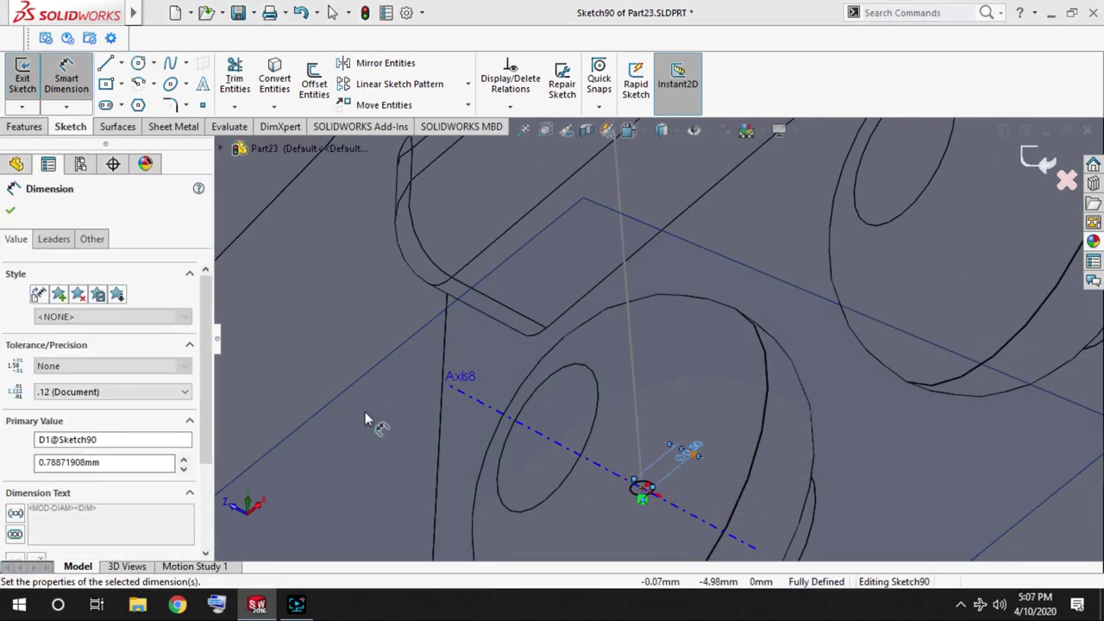
{"action": "key", "text": "Escape"}
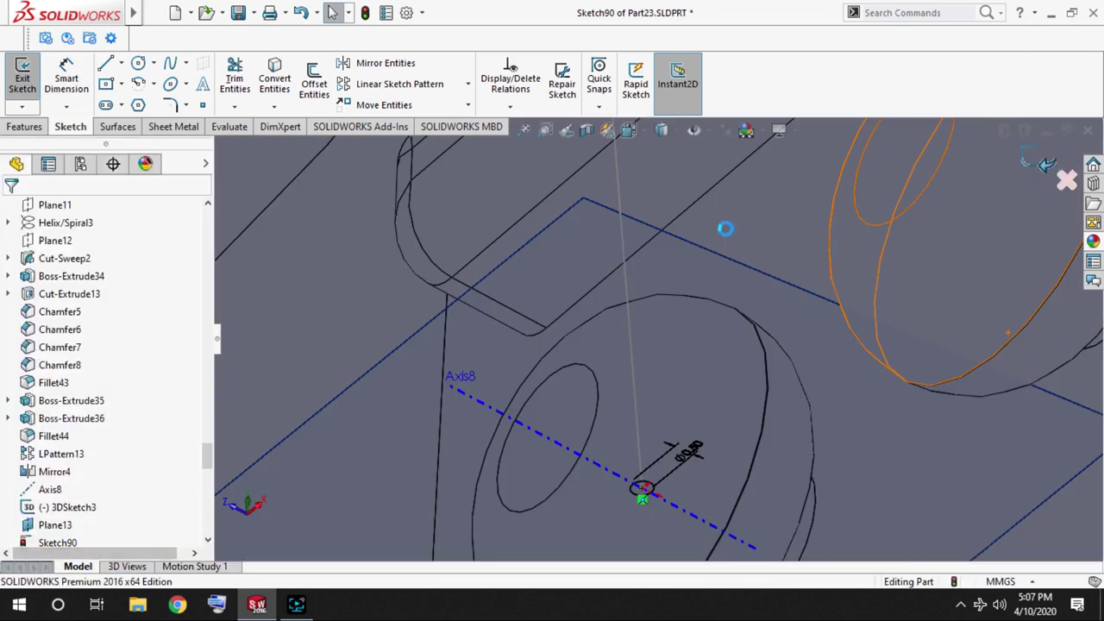
Choose 3DSketch3 as the path to sweep Sketch90, then inspect the new string.
{"action": "scroll", "coordinate": [647, 470], "scroll_direction": "down", "scroll_amount": 4}
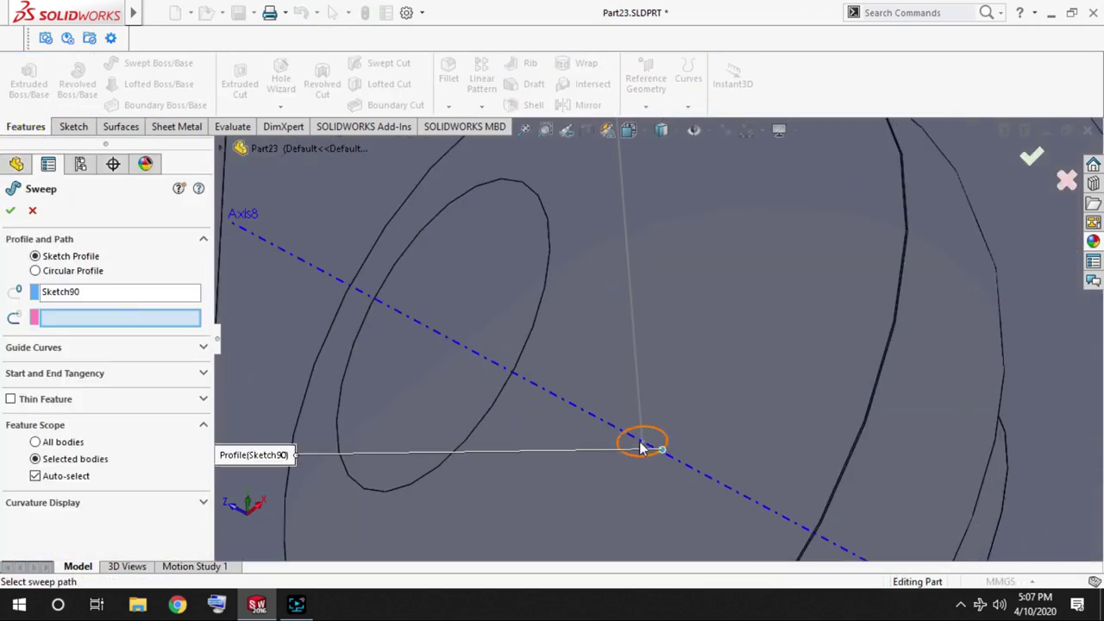
{"action": "left_click", "coordinate": [638, 344]}
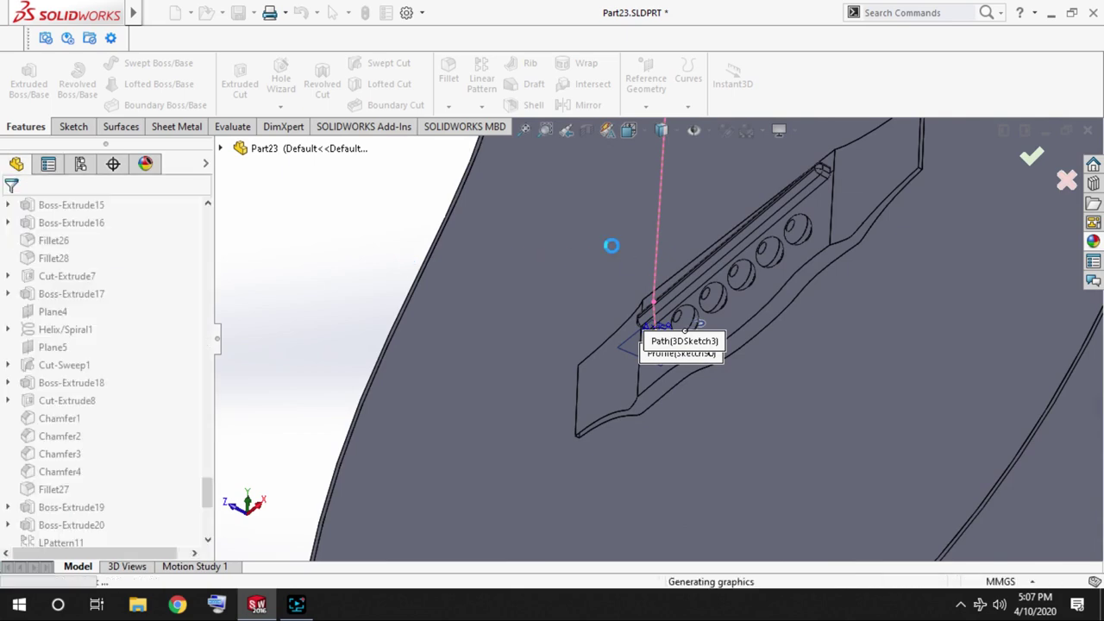
{"action": "scroll", "coordinate": [680, 268], "scroll_direction": "down", "scroll_amount": 2}
{"action": "scroll", "coordinate": [680, 268], "scroll_direction": "up", "scroll_amount": 3}
{"action": "scroll", "coordinate": [665, 272], "scroll_direction": "up", "scroll_amount": 4}
{"action": "scroll", "coordinate": [664, 272], "scroll_direction": "down", "scroll_amount": 3}
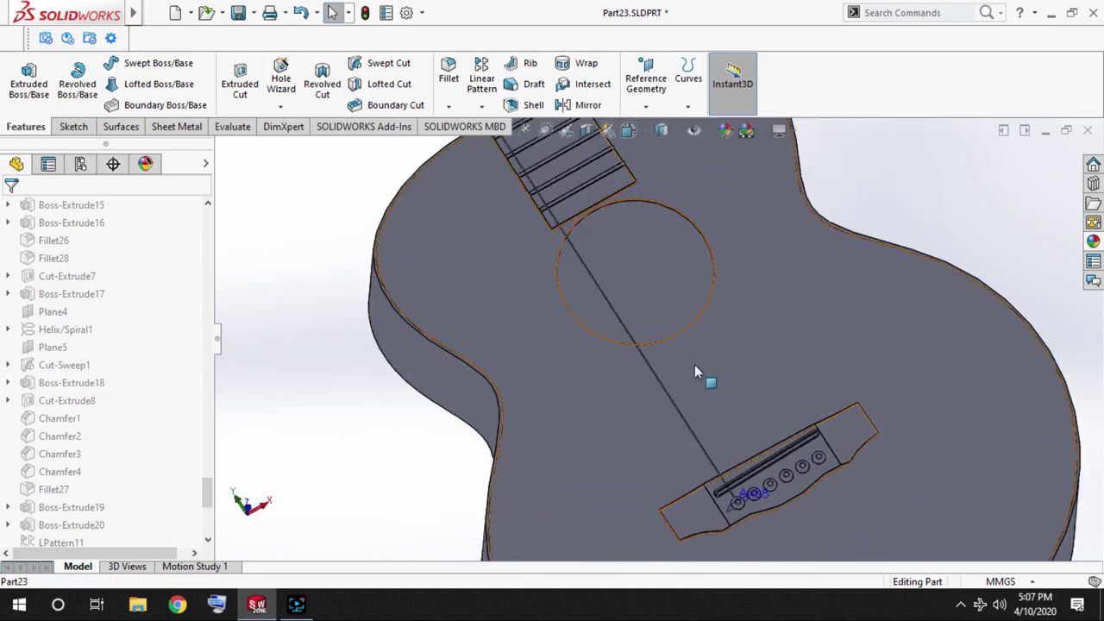
{"action": "scroll", "coordinate": [694, 365], "scroll_direction": "up", "scroll_amount": 5}
{"action": "scroll", "coordinate": [556, 220], "scroll_direction": "down", "scroll_amount": 5}
{"action": "scroll", "coordinate": [652, 322], "scroll_direction": "down", "scroll_amount": 3}
{"action": "scroll", "coordinate": [652, 322], "scroll_direction": "down", "scroll_amount": 2}
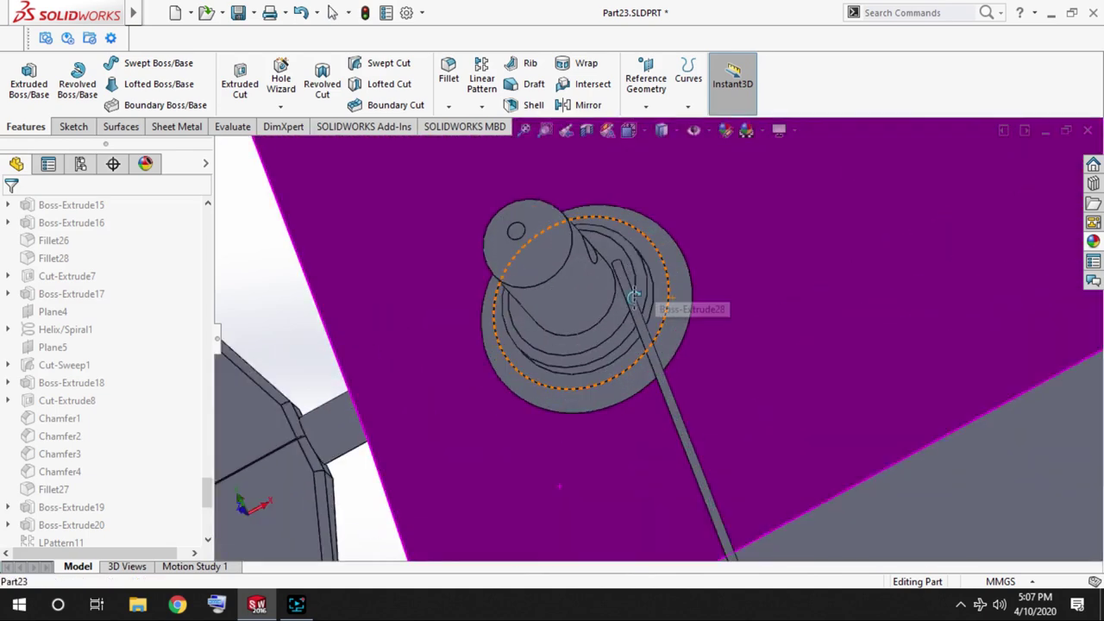
{"action": "scroll", "coordinate": [699, 334], "scroll_direction": "up", "scroll_amount": 2}
{"action": "scroll", "coordinate": [530, 513], "scroll_direction": "up", "scroll_amount": 3}
{"action": "scroll", "coordinate": [496, 451], "scroll_direction": "up", "scroll_amount": 1}
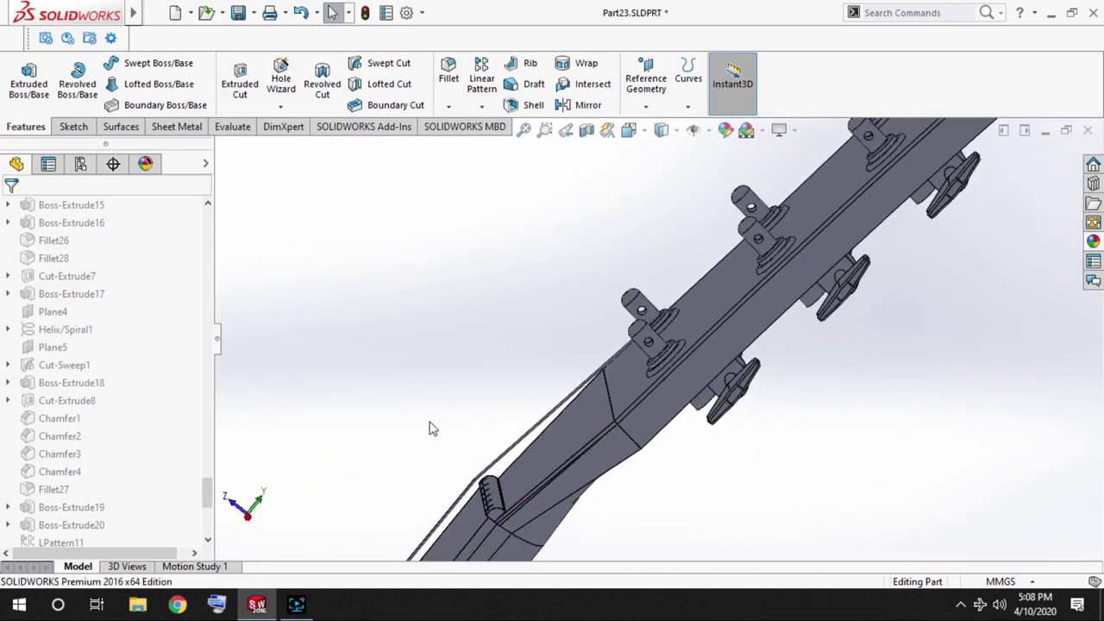
{"action": "scroll", "coordinate": [641, 367], "scroll_direction": "up", "scroll_amount": 1}
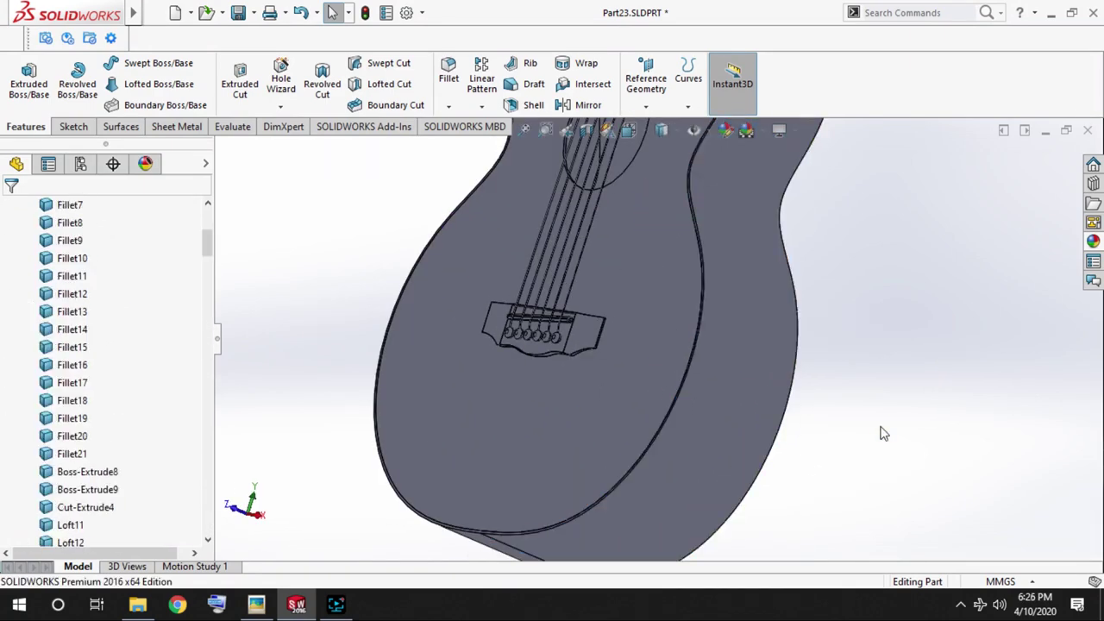
Show Sketch1 with the guitar reference photo and zoom out to the whole guitar.
{"action": "scroll", "coordinate": [591, 446], "scroll_direction": "up", "scroll_amount": 5}
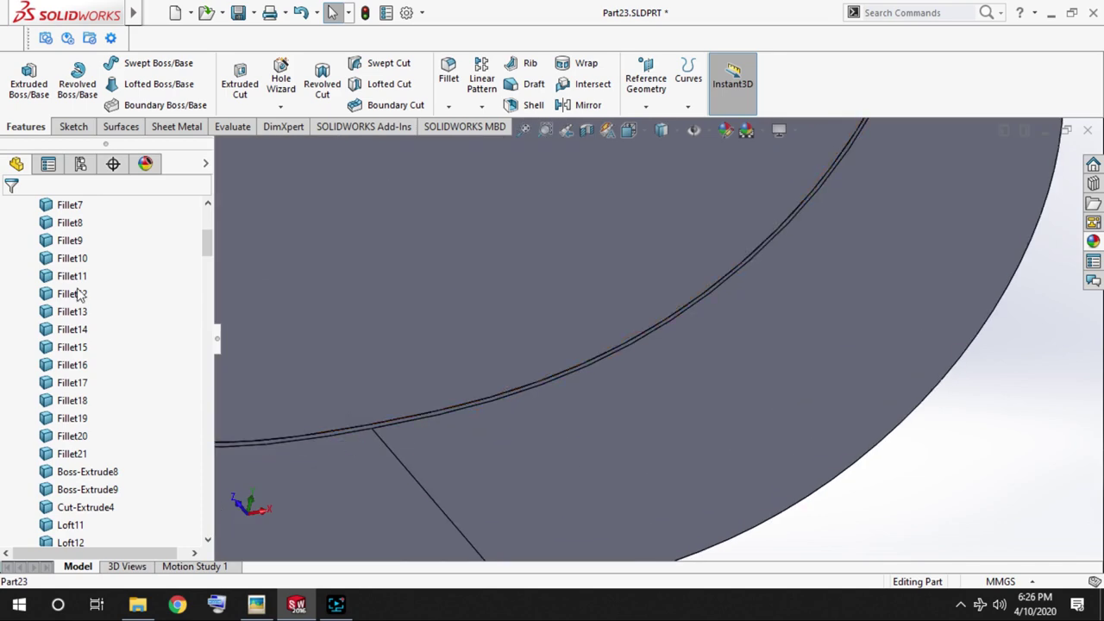
{"action": "scroll", "coordinate": [41, 270], "scroll_direction": "up", "scroll_amount": 5}
{"action": "left_click", "coordinate": [10, 276]}
{"action": "scroll", "coordinate": [56, 300], "scroll_direction": "down", "scroll_amount": 3}
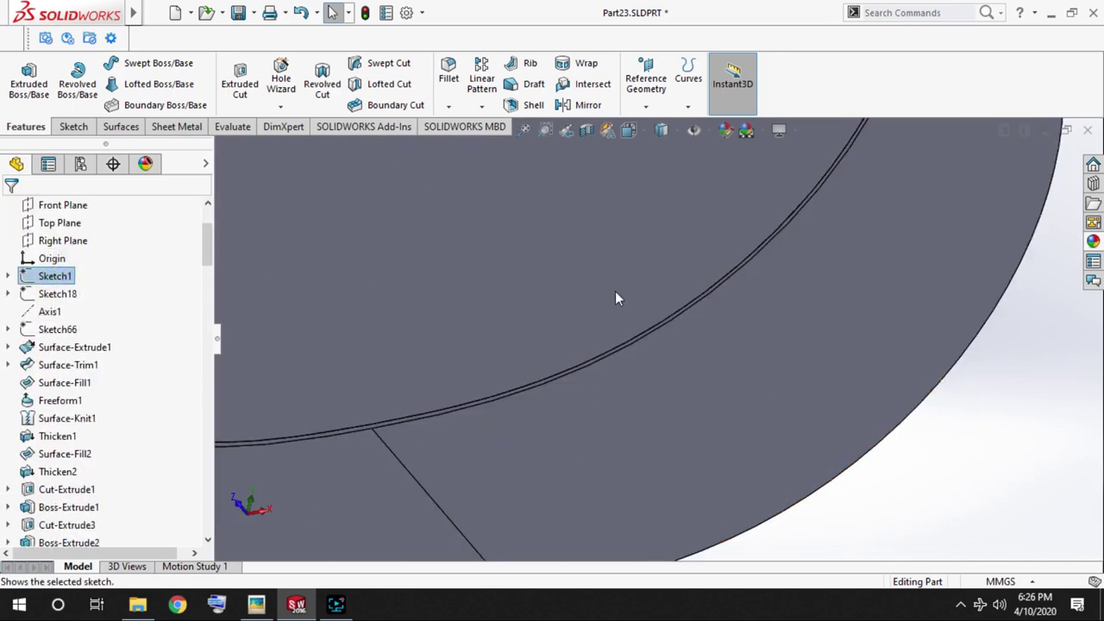
{"action": "scroll", "coordinate": [616, 298], "scroll_direction": "up", "scroll_amount": 3}
{"action": "scroll", "coordinate": [616, 296], "scroll_direction": "up", "scroll_amount": 3}
{"action": "scroll", "coordinate": [664, 238], "scroll_direction": "up", "scroll_amount": 2}
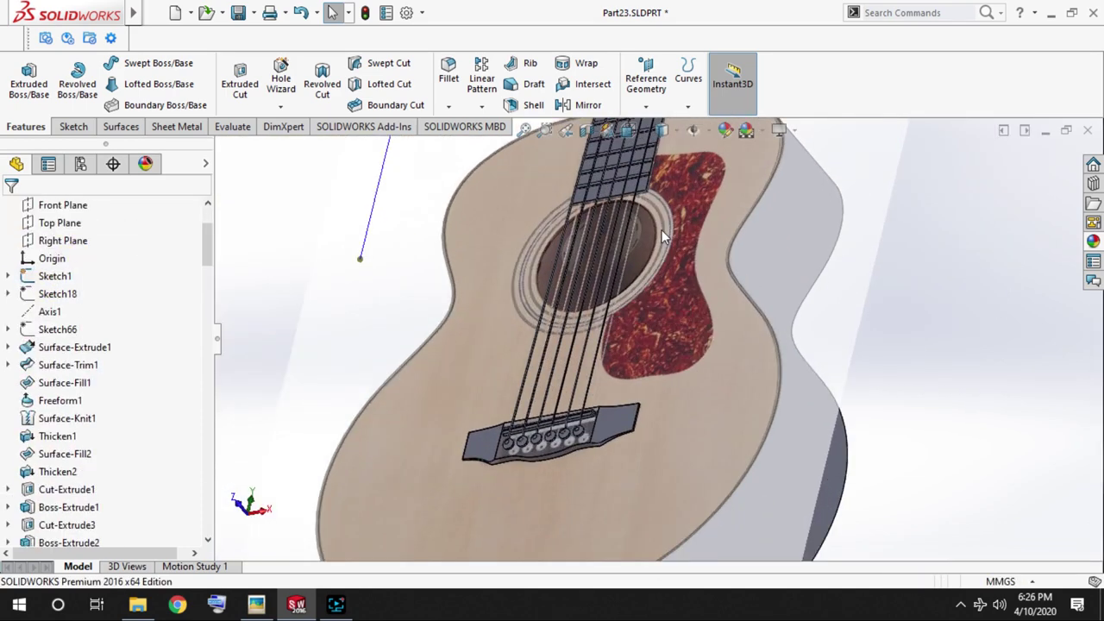
{"action": "left_click", "coordinate": [73, 127]}
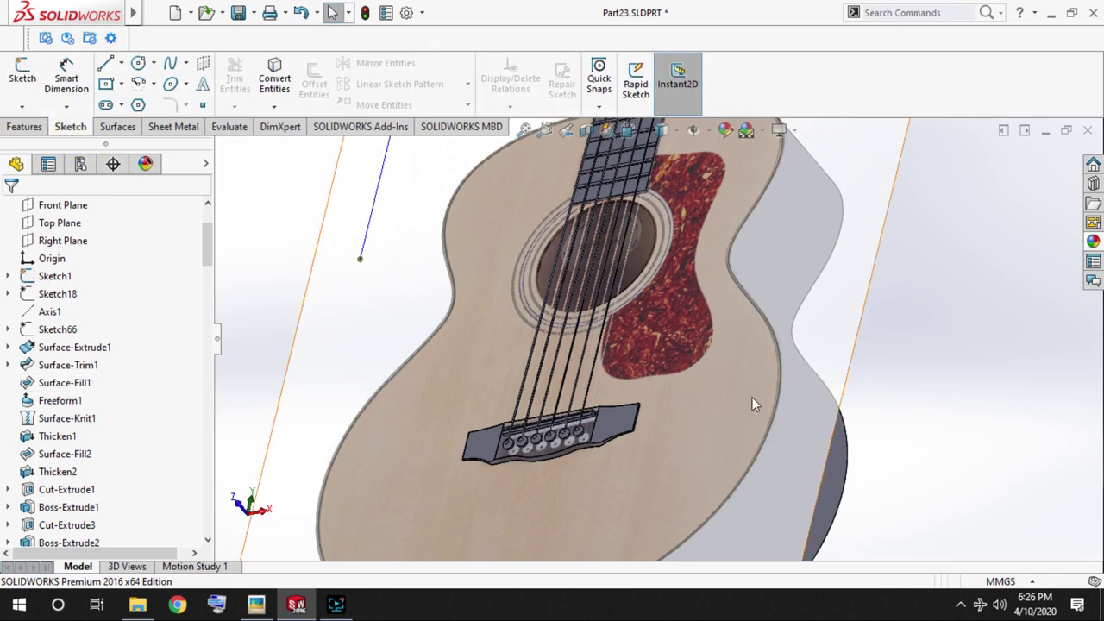
Start a new sketch on the guitar's front plane over the reference picture.
{"action": "left_click", "coordinate": [715, 405]}
{"action": "left_click", "coordinate": [715, 382]}
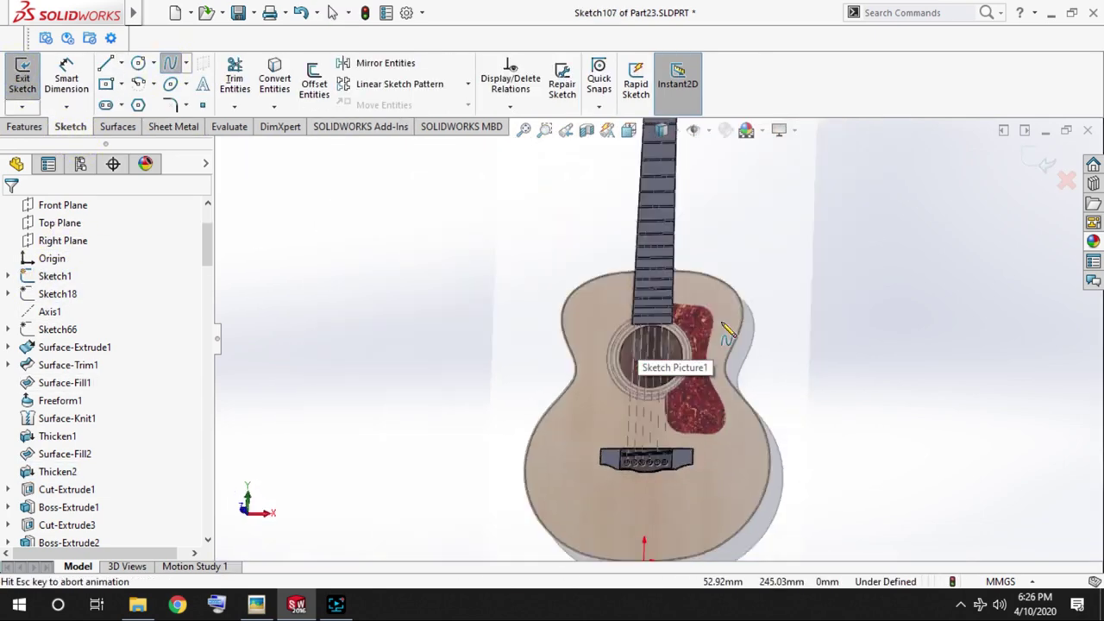
{"action": "scroll", "coordinate": [634, 345], "scroll_direction": "down", "scroll_amount": 3}
{"action": "scroll", "coordinate": [616, 244], "scroll_direction": "down", "scroll_amount": 2}
{"action": "scroll", "coordinate": [616, 244], "scroll_direction": "down", "scroll_amount": 4}
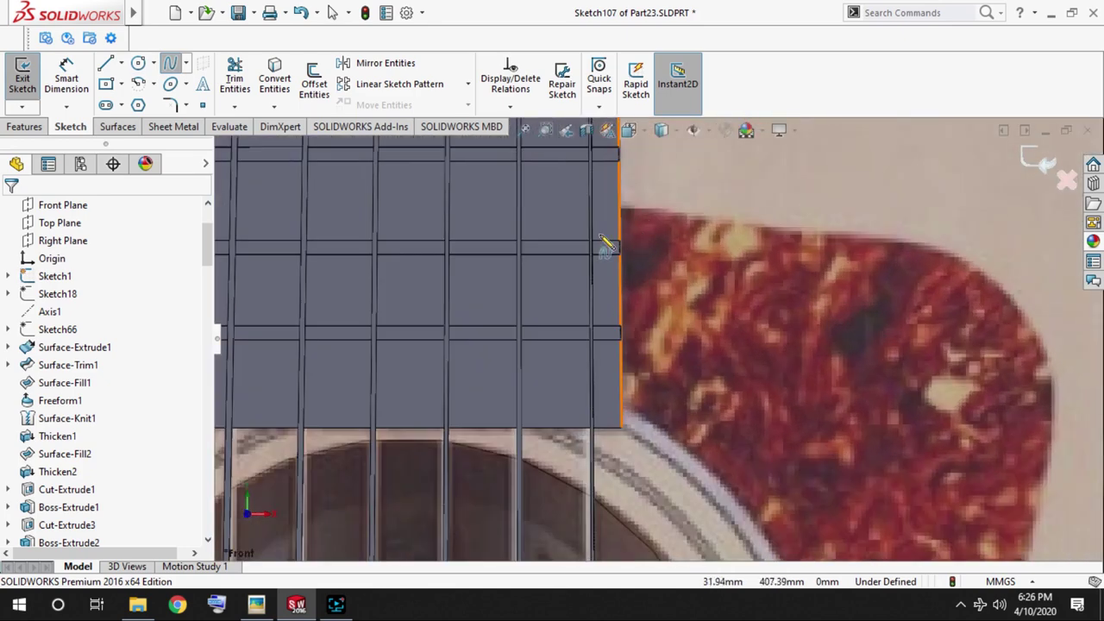
{"action": "scroll", "coordinate": [606, 246], "scroll_direction": "up", "scroll_amount": 1}
{"action": "scroll", "coordinate": [614, 252], "scroll_direction": "down", "scroll_amount": 1}
Trace a spline around the pickguard's edge, ending at the soundhole.
{"action": "left_click", "coordinate": [789, 276]}
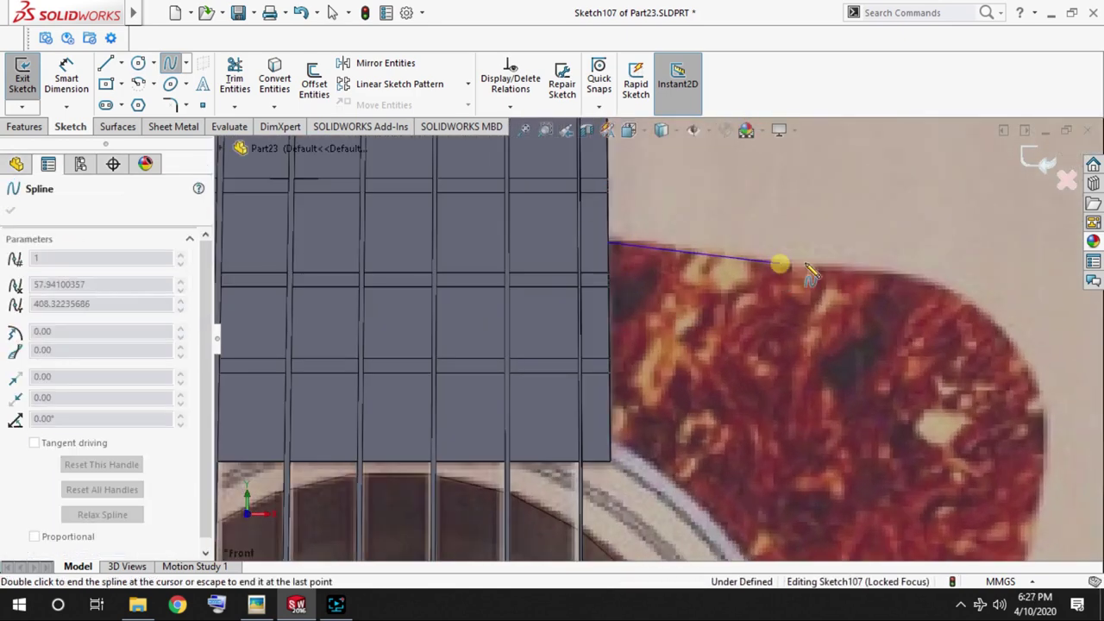
{"action": "scroll", "coordinate": [779, 258], "scroll_direction": "up", "scroll_amount": 2}
{"action": "left_click", "coordinate": [705, 282]}
{"action": "scroll", "coordinate": [776, 362], "scroll_direction": "up", "scroll_amount": 1}
{"action": "left_click", "coordinate": [788, 428]}
{"action": "scroll", "coordinate": [776, 431], "scroll_direction": "up", "scroll_amount": 1}
{"action": "scroll", "coordinate": [734, 483], "scroll_direction": "down", "scroll_amount": 2}
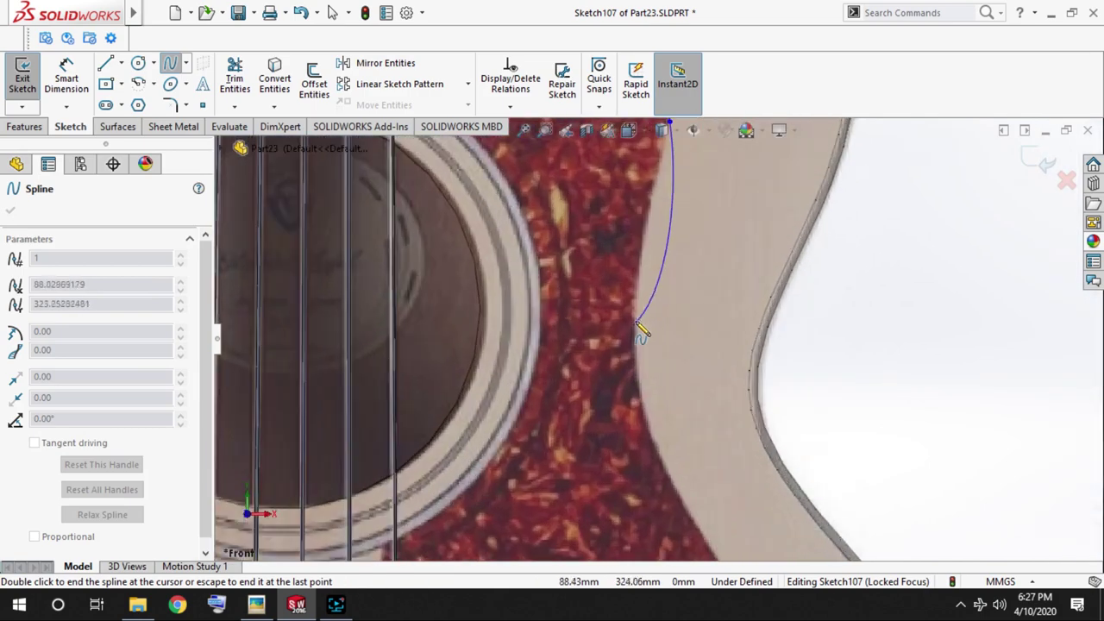
{"action": "left_click", "coordinate": [655, 341]}
{"action": "scroll", "coordinate": [656, 340], "scroll_direction": "up", "scroll_amount": 1}
{"action": "scroll", "coordinate": [682, 449], "scroll_direction": "down", "scroll_amount": 1}
{"action": "left_click", "coordinate": [694, 466]}
{"action": "scroll", "coordinate": [677, 479], "scroll_direction": "down", "scroll_amount": 1}
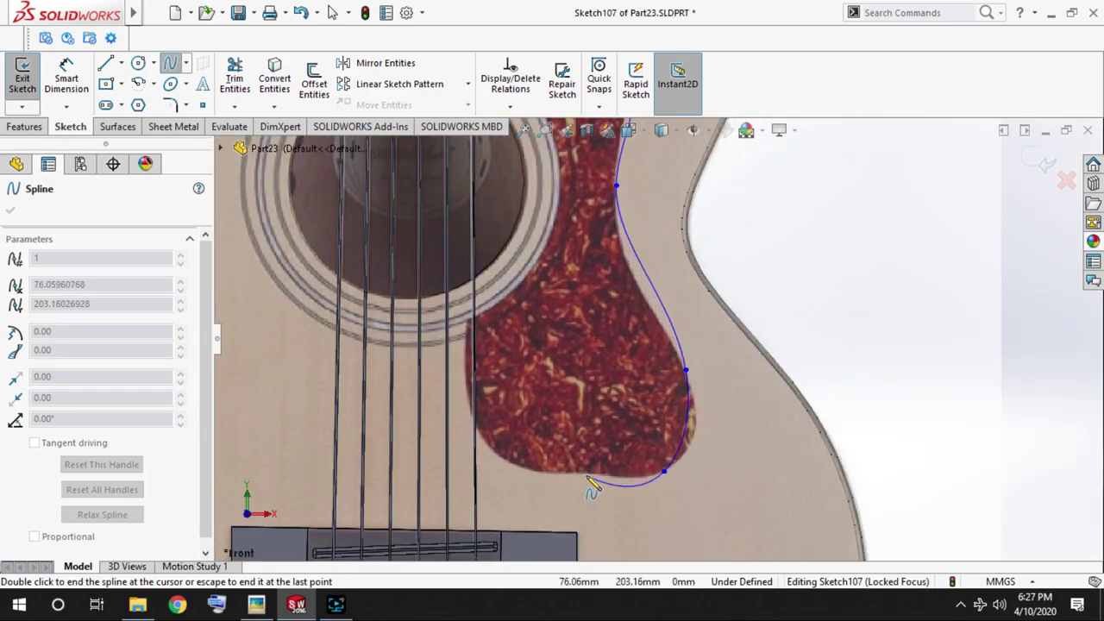
{"action": "scroll", "coordinate": [468, 331], "scroll_direction": "up", "scroll_amount": 2}
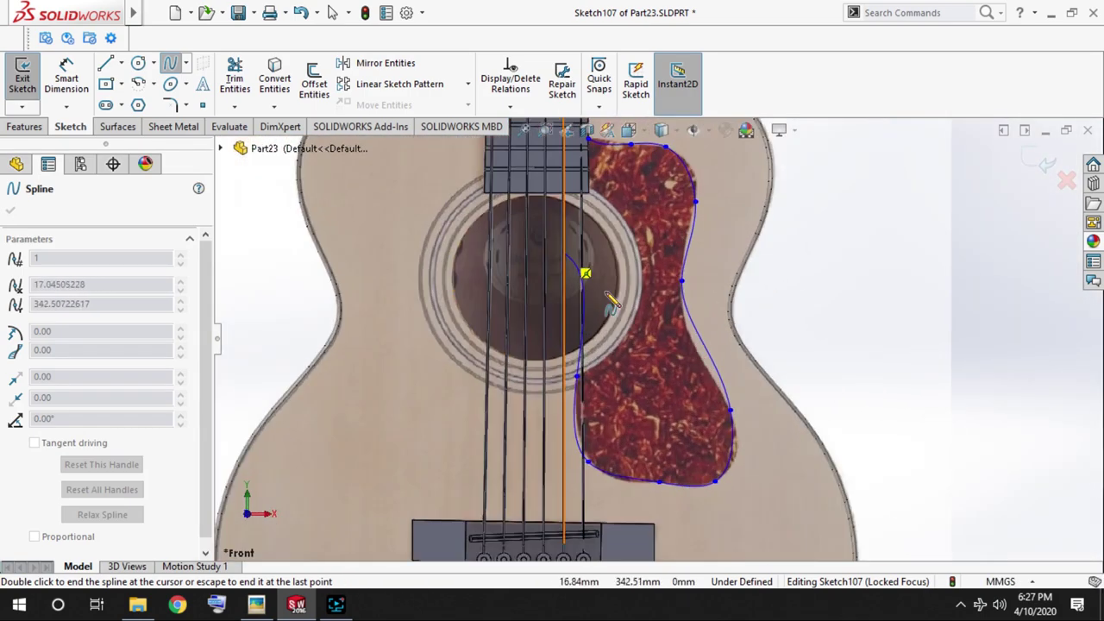
{"action": "left_click", "coordinate": [595, 258]}
{"action": "scroll", "coordinate": [627, 259], "scroll_direction": "down", "scroll_amount": 3}
Drag spline points so the curve fits the pickguard's top, right and lower-left edges.
{"action": "left_click", "coordinate": [627, 250]}
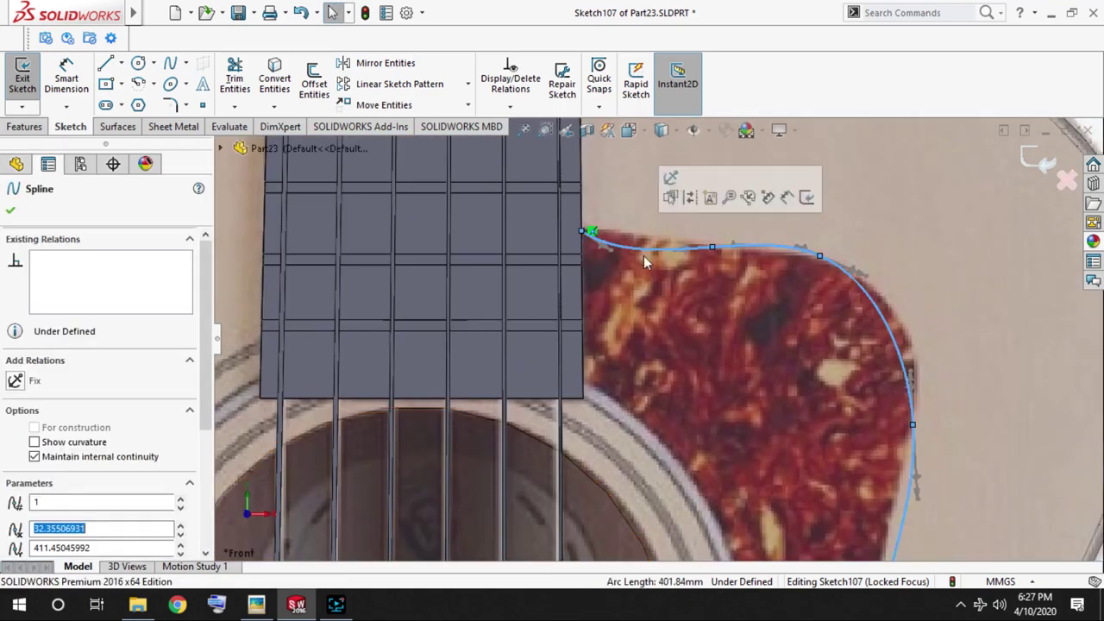
{"action": "scroll", "coordinate": [643, 256], "scroll_direction": "down", "scroll_amount": 2}
{"action": "scroll", "coordinate": [834, 272], "scroll_direction": "down", "scroll_amount": 2}
{"action": "left_click", "coordinate": [671, 309]}
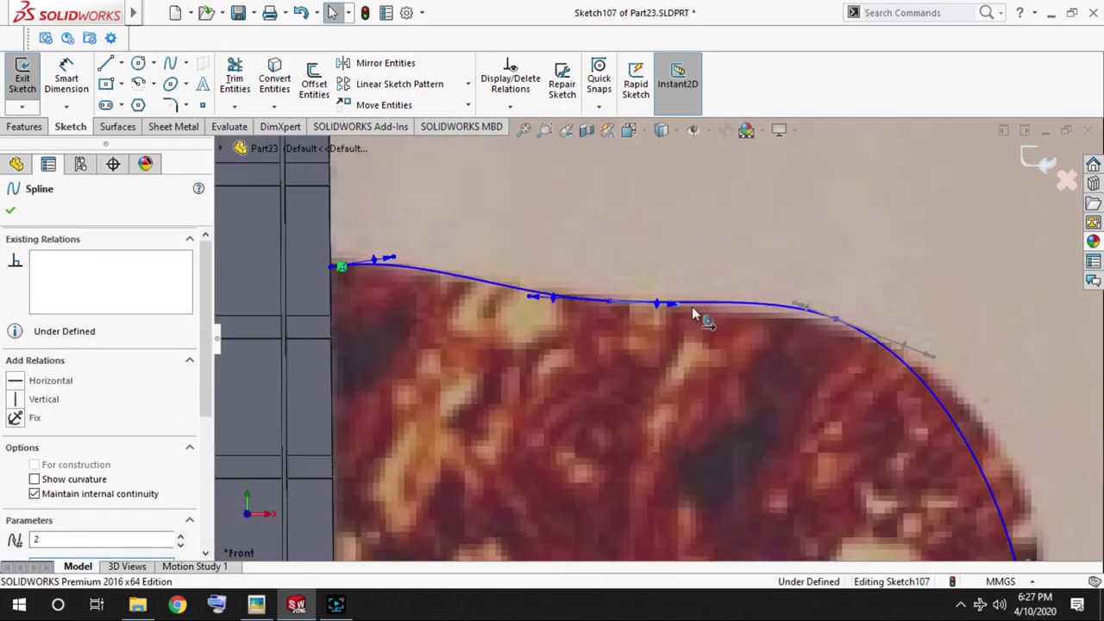
{"action": "middle_click_drag", "start_coordinate": [797, 303], "coordinate": [748, 309], "text": "ctrl"}
{"action": "scroll", "coordinate": [755, 379], "scroll_direction": "up", "scroll_amount": 2}
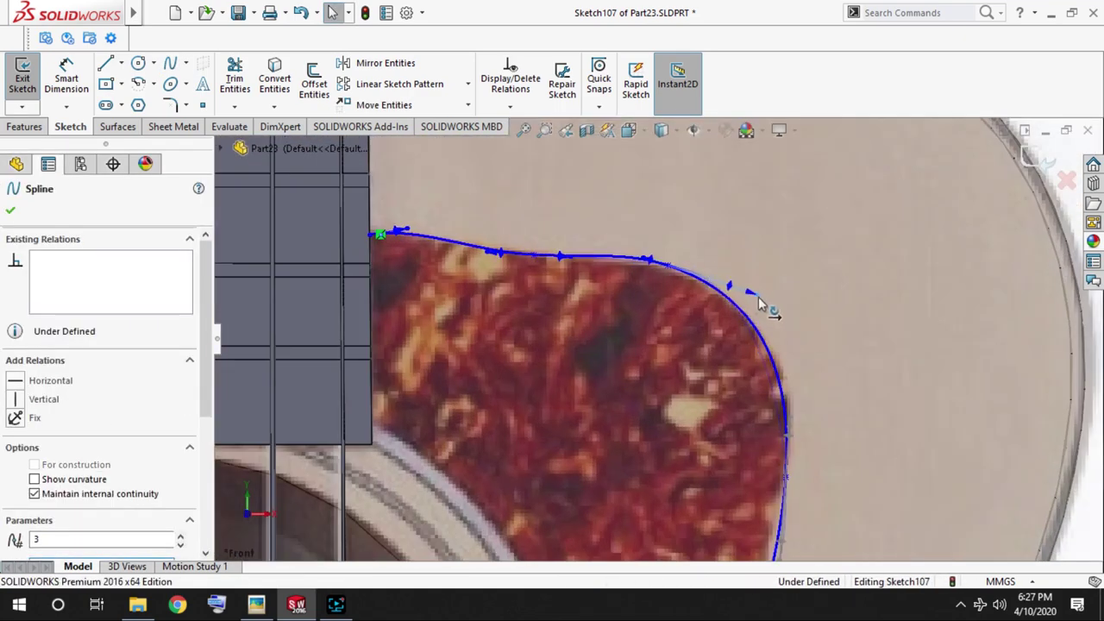
{"action": "scroll", "coordinate": [574, 261], "scroll_direction": "up", "scroll_amount": 3}
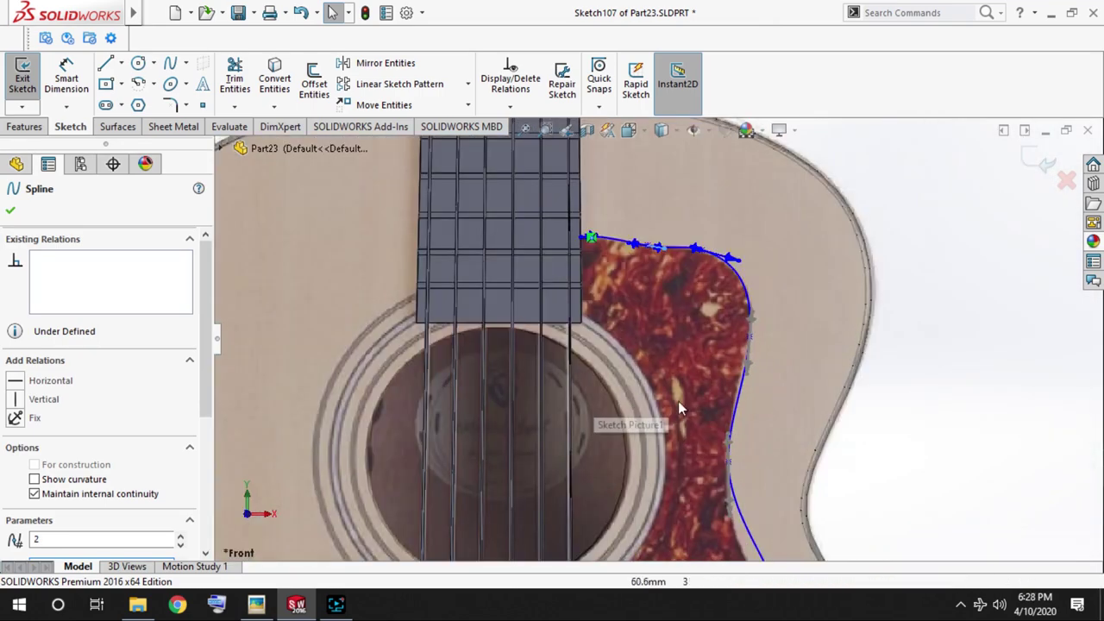
{"action": "scroll", "coordinate": [903, 292], "scroll_direction": "down", "scroll_amount": 5}
{"action": "middle_click_drag", "start_coordinate": [888, 284], "coordinate": [784, 332], "text": "ctrl"}
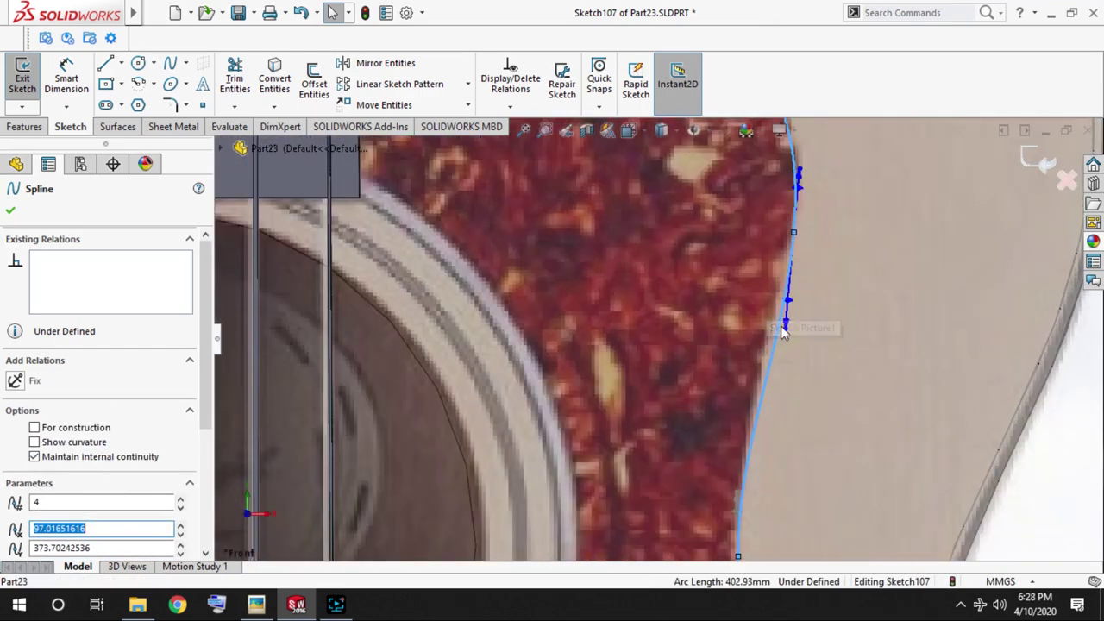
{"action": "scroll", "coordinate": [780, 326], "scroll_direction": "up", "scroll_amount": 3}
{"action": "scroll", "coordinate": [784, 485], "scroll_direction": "down", "scroll_amount": 4}
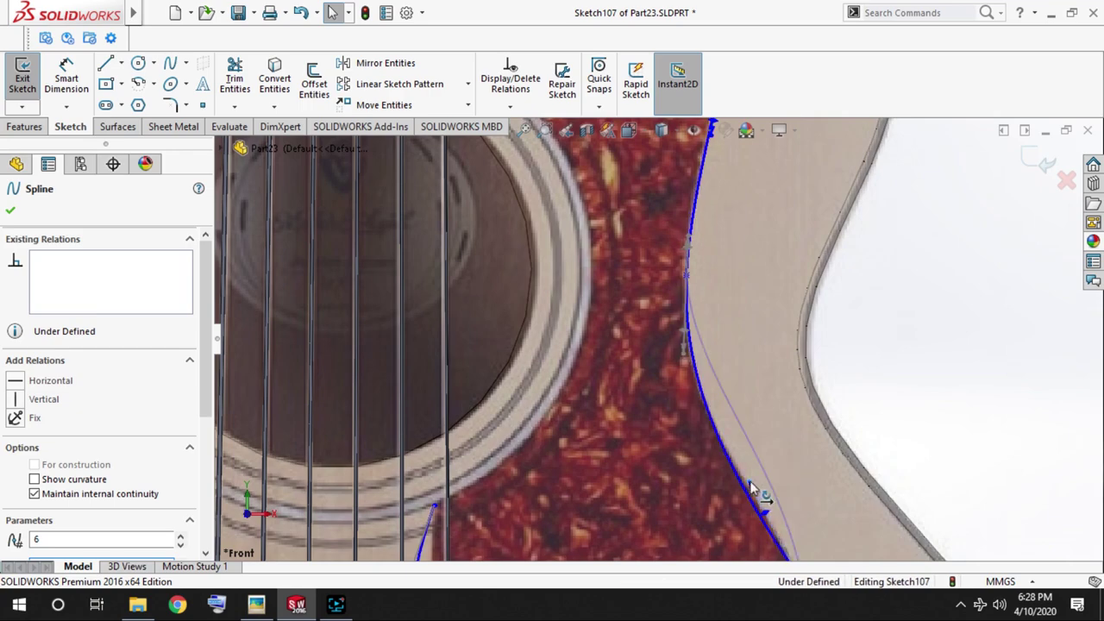
{"action": "scroll", "coordinate": [752, 488], "scroll_direction": "up", "scroll_amount": 3}
{"action": "scroll", "coordinate": [727, 483], "scroll_direction": "down", "scroll_amount": 4}
{"action": "scroll", "coordinate": [750, 489], "scroll_direction": "up", "scroll_amount": 3}
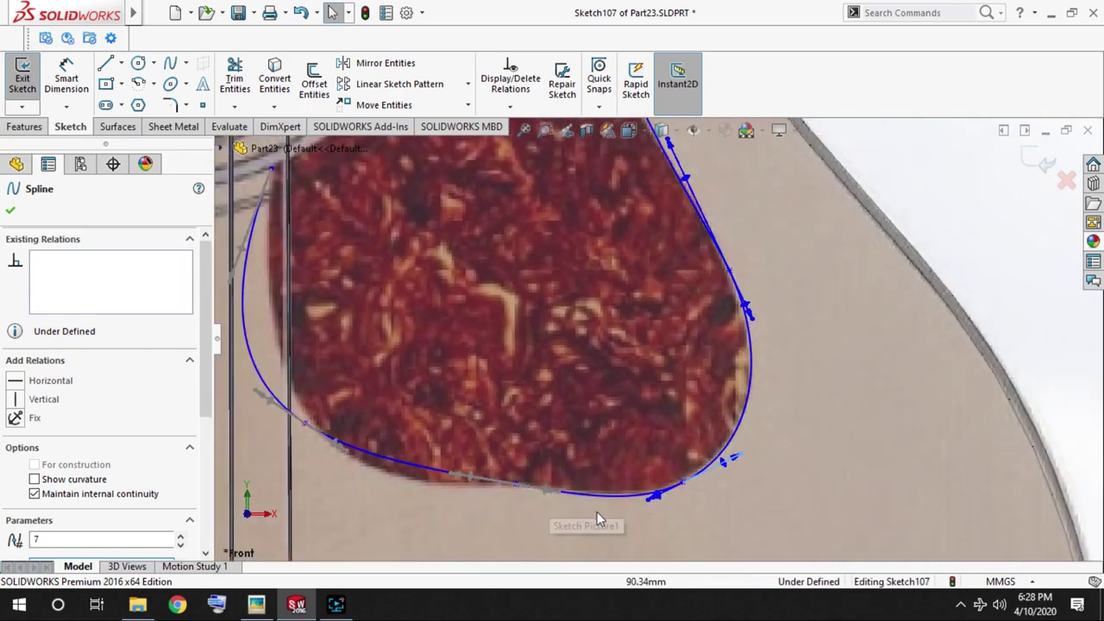
{"action": "scroll", "coordinate": [671, 473], "scroll_direction": "down", "scroll_amount": 3}
{"action": "scroll", "coordinate": [807, 429], "scroll_direction": "up", "scroll_amount": 2}
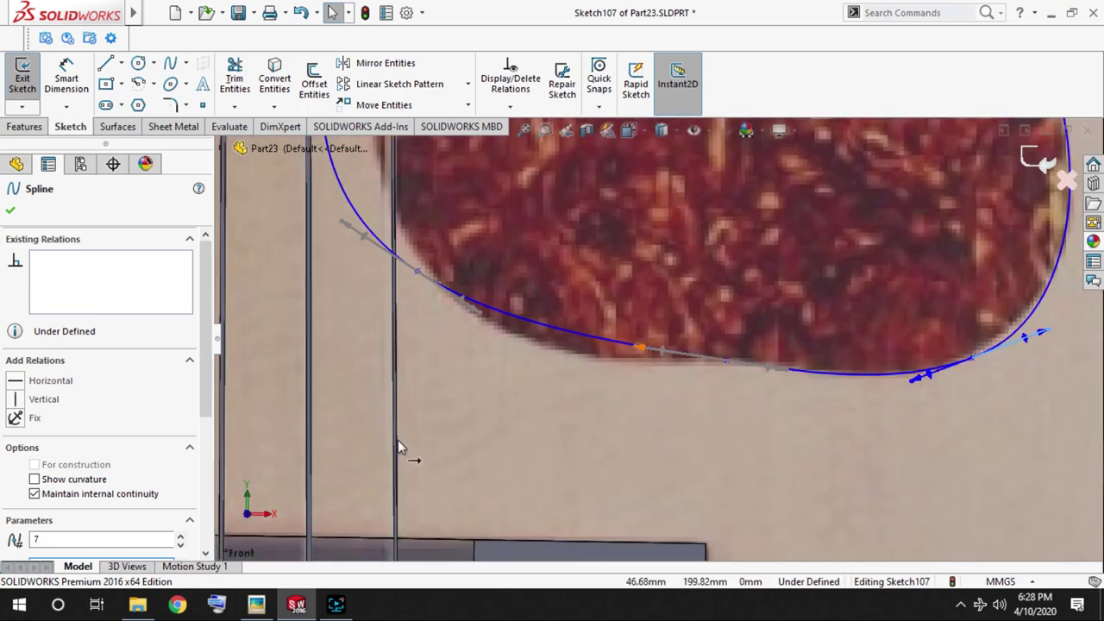
{"action": "scroll", "coordinate": [695, 326], "scroll_direction": "down", "scroll_amount": 3}
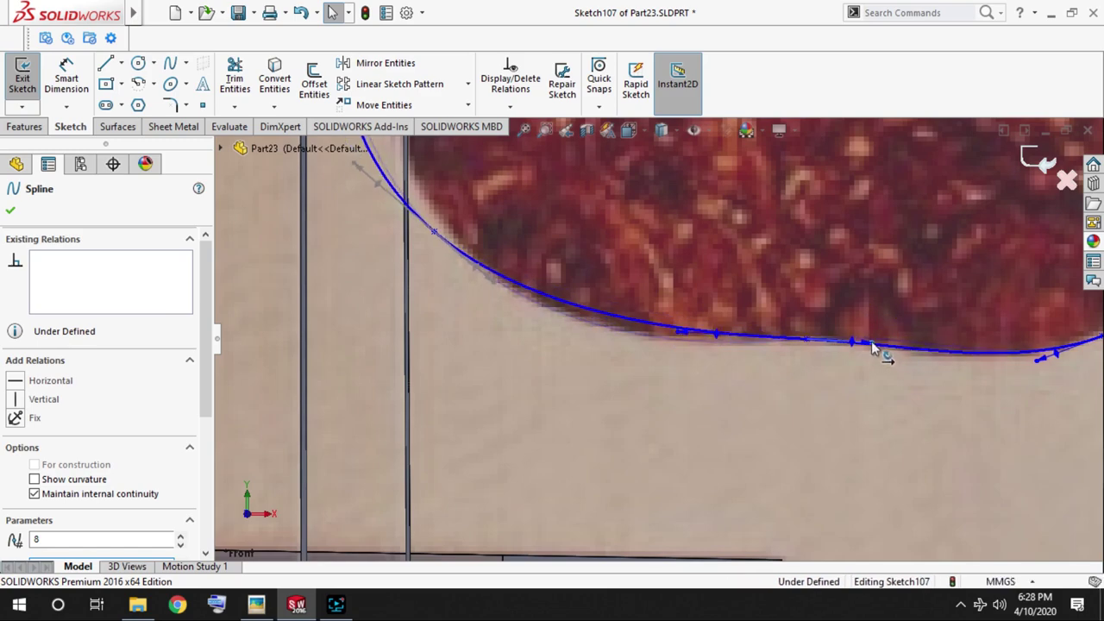
{"action": "scroll", "coordinate": [427, 212], "scroll_direction": "down", "scroll_amount": 2}
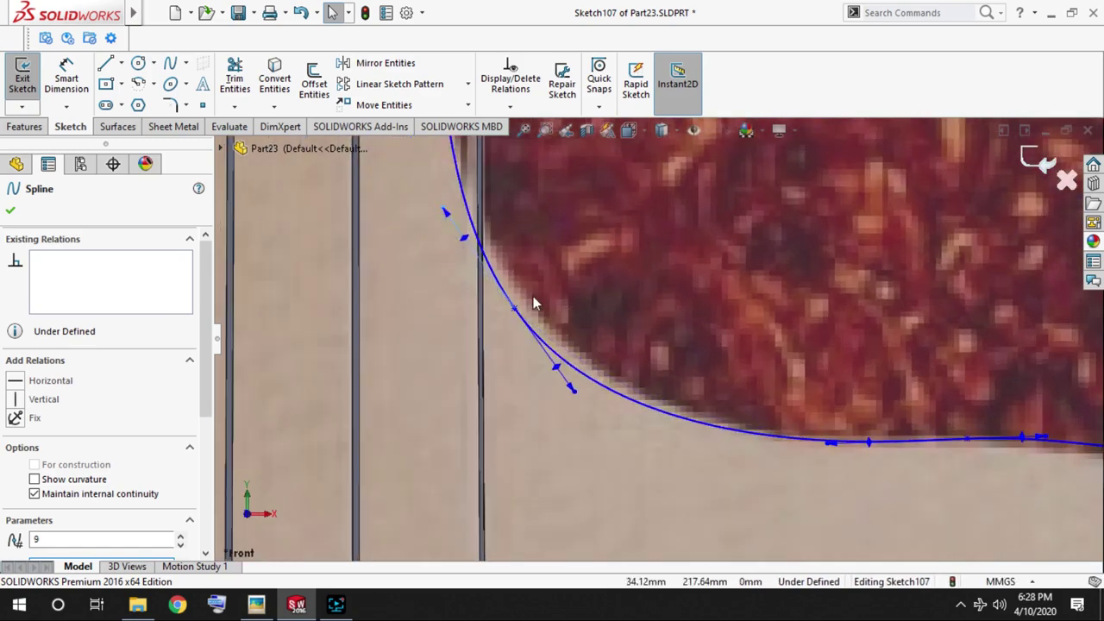
{"action": "scroll", "coordinate": [659, 396], "scroll_direction": "up", "scroll_amount": 2}
{"action": "left_click", "coordinate": [656, 398]}
Draw a short line from the spline's top endpoint beside the fretboard.
{"action": "scroll", "coordinate": [656, 398], "scroll_direction": "up", "scroll_amount": 3}
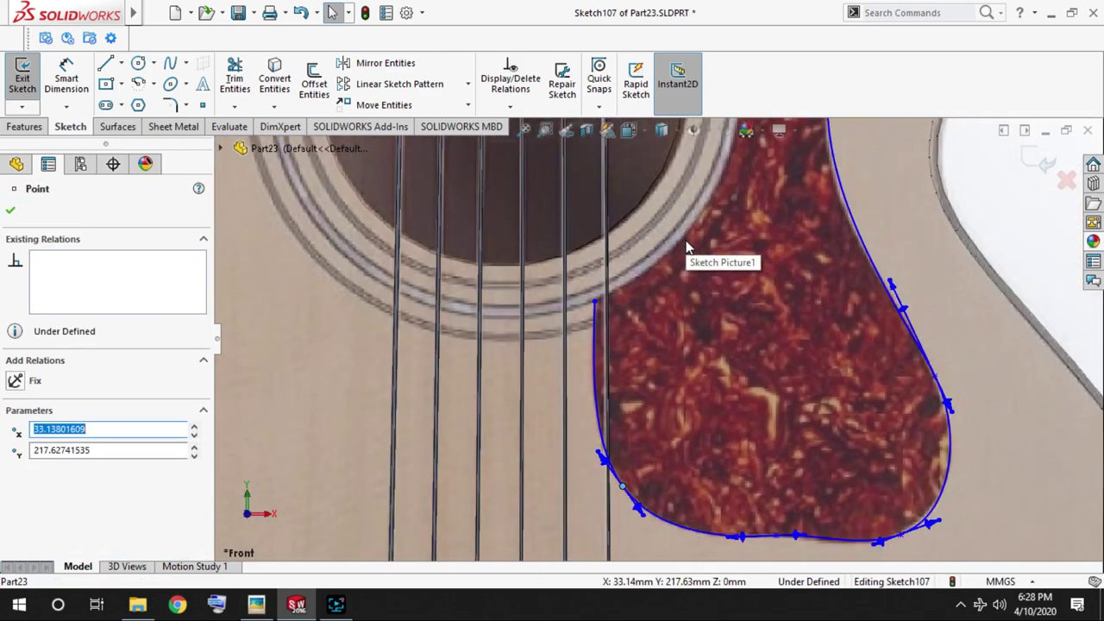
{"action": "scroll", "coordinate": [579, 254], "scroll_direction": "up", "scroll_amount": 2}
{"action": "scroll", "coordinate": [641, 205], "scroll_direction": "down", "scroll_amount": 2}
{"action": "scroll", "coordinate": [683, 277], "scroll_direction": "down", "scroll_amount": 2}
{"action": "scroll", "coordinate": [683, 283], "scroll_direction": "down", "scroll_amount": 2}
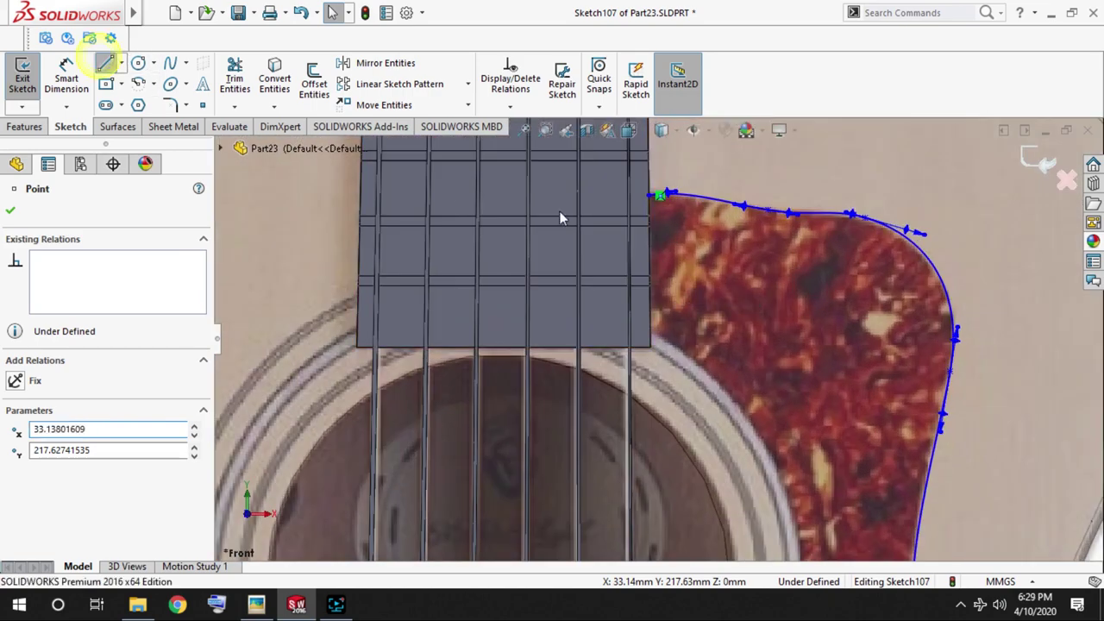
{"action": "key", "text": "l"}
{"action": "left_click", "coordinate": [658, 194]}
{"action": "key", "text": "Escape"}
{"action": "scroll", "coordinate": [655, 324], "scroll_direction": "down", "scroll_amount": 3}
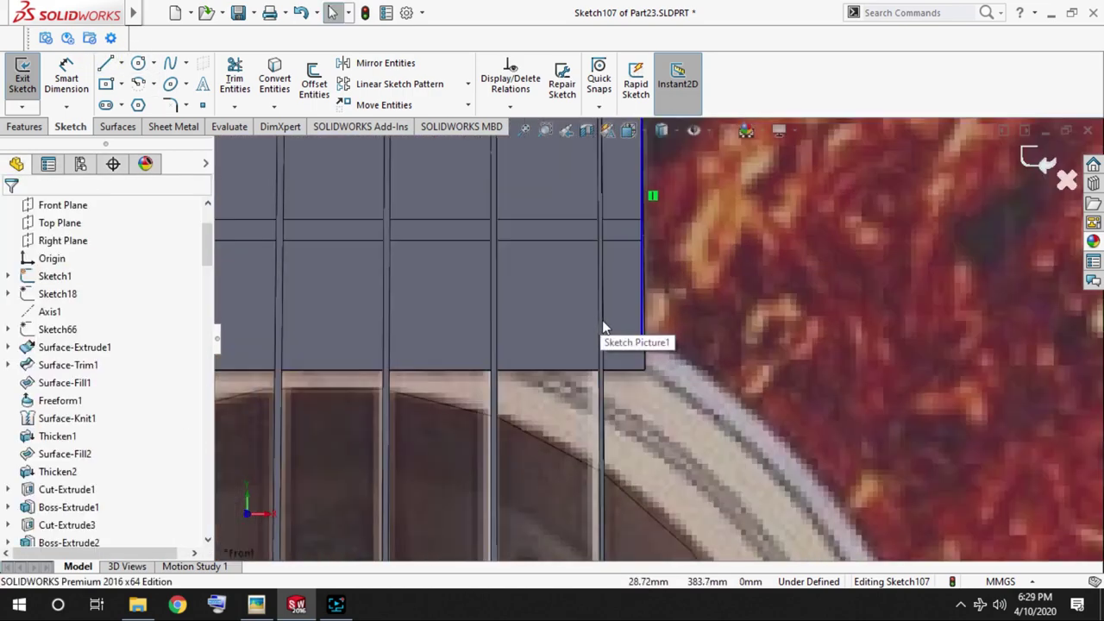
{"action": "scroll", "coordinate": [689, 308], "scroll_direction": "down", "scroll_amount": 2}
{"action": "left_click", "coordinate": [690, 298]}
{"action": "key", "text": "Escape"}
Draw a circle around the soundhole.
{"action": "scroll", "coordinate": [694, 291], "scroll_direction": "up", "scroll_amount": 2}
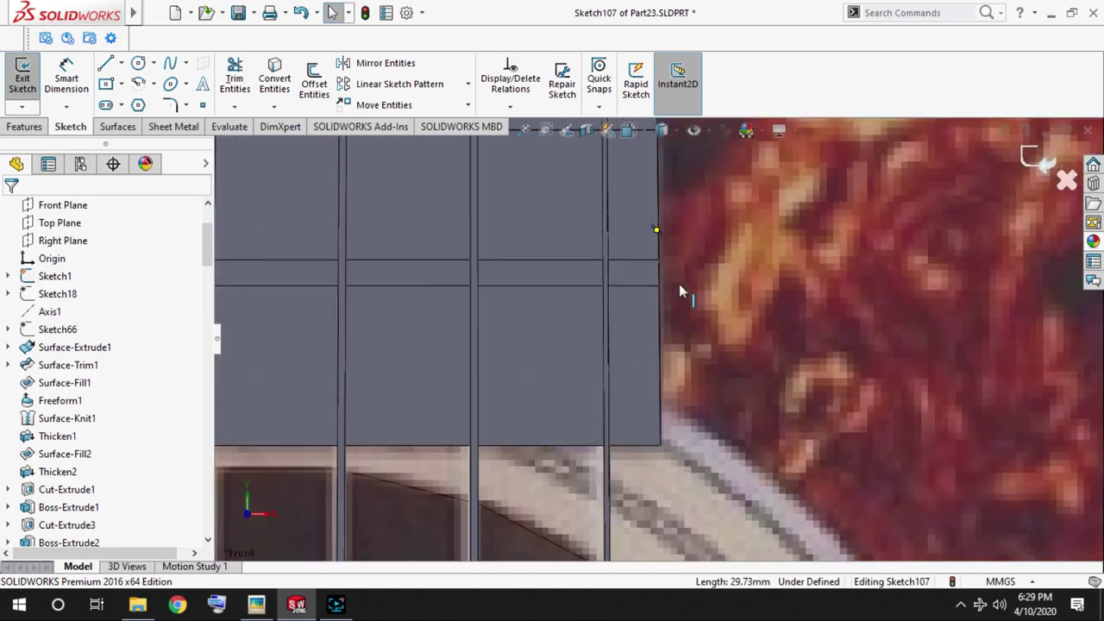
{"action": "scroll", "coordinate": [685, 291], "scroll_direction": "up", "scroll_amount": 2}
{"action": "left_click", "coordinate": [276, 79]}
{"action": "left_click", "coordinate": [235, 78]}
{"action": "scroll", "coordinate": [616, 222], "scroll_direction": "up", "scroll_amount": 2}
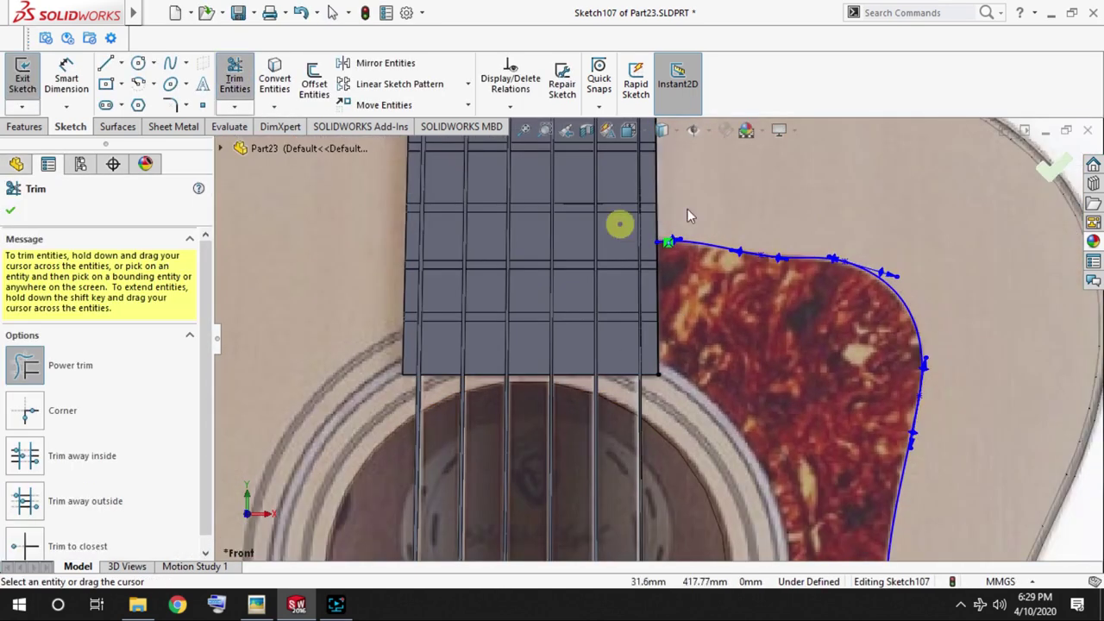
{"action": "scroll", "coordinate": [652, 373], "scroll_direction": "down", "scroll_amount": 1}
{"action": "key", "text": "Escape"}
{"action": "scroll", "coordinate": [694, 331], "scroll_direction": "down", "scroll_amount": 3}
{"action": "scroll", "coordinate": [573, 342], "scroll_direction": "up", "scroll_amount": 4}
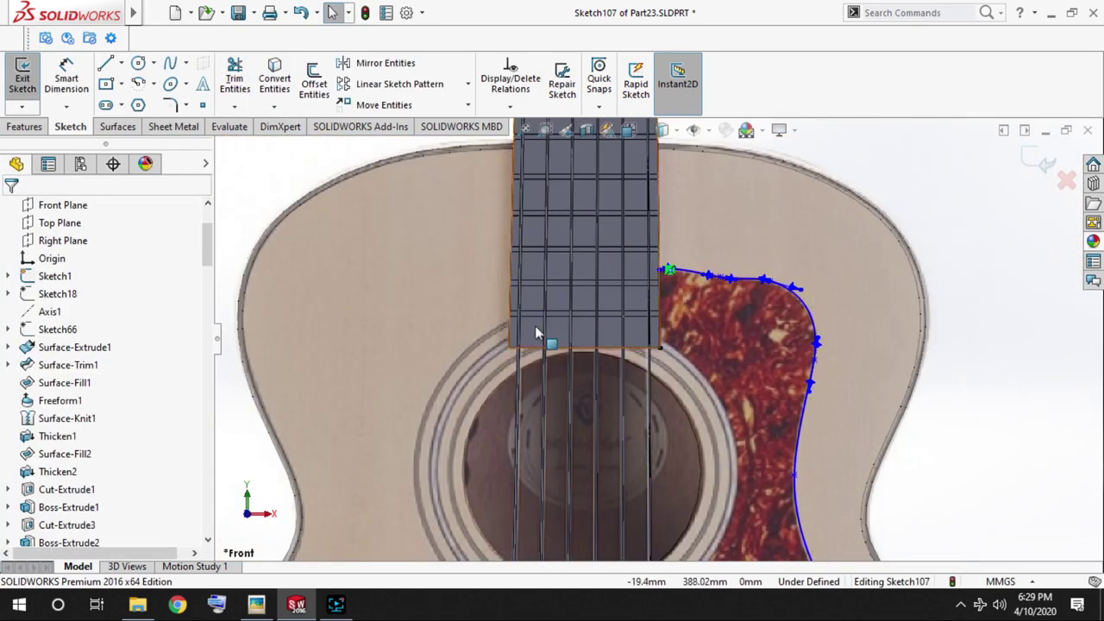
{"action": "right_click", "coordinate": [536, 332]}
{"action": "key", "text": "Escape"}
{"action": "key", "text": "Escape"}
{"action": "scroll", "coordinate": [574, 294], "scroll_direction": "down", "scroll_amount": 2}
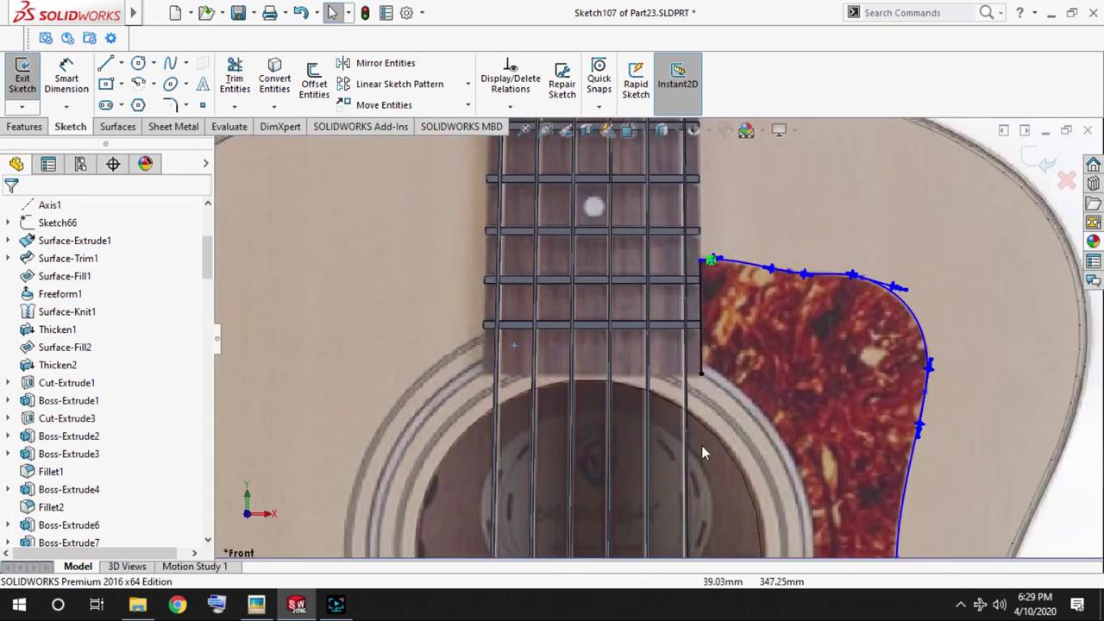
{"action": "scroll", "coordinate": [701, 449], "scroll_direction": "up", "scroll_amount": 2}
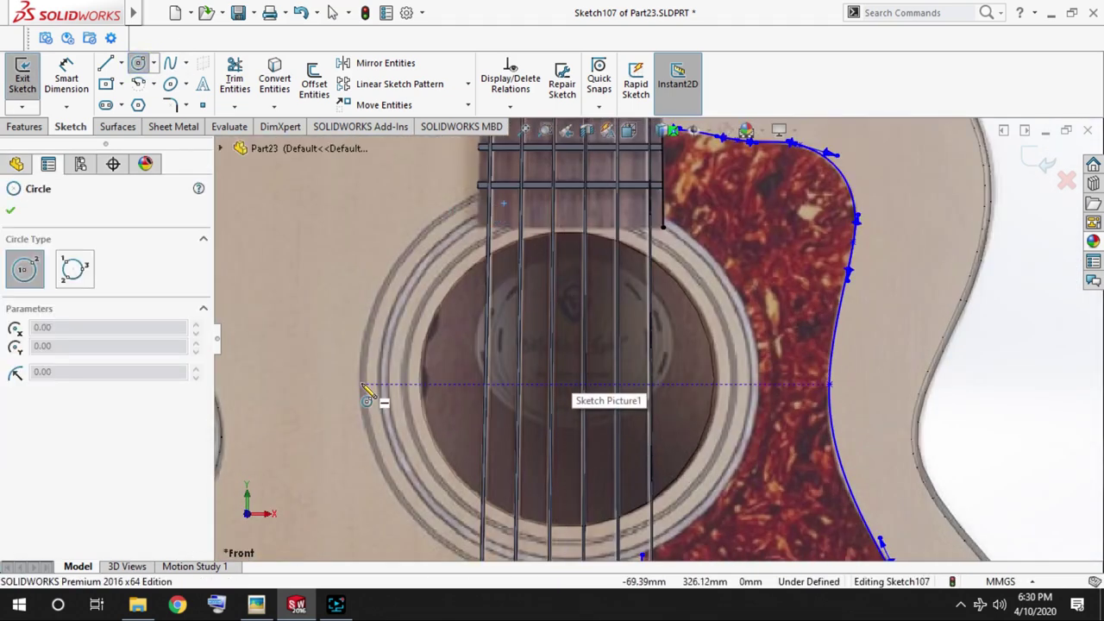
{"action": "left_click_drag", "start_coordinate": [569, 385], "coordinate": [621, 474]}
{"action": "scroll", "coordinate": [656, 501], "scroll_direction": "up", "scroll_amount": 1}
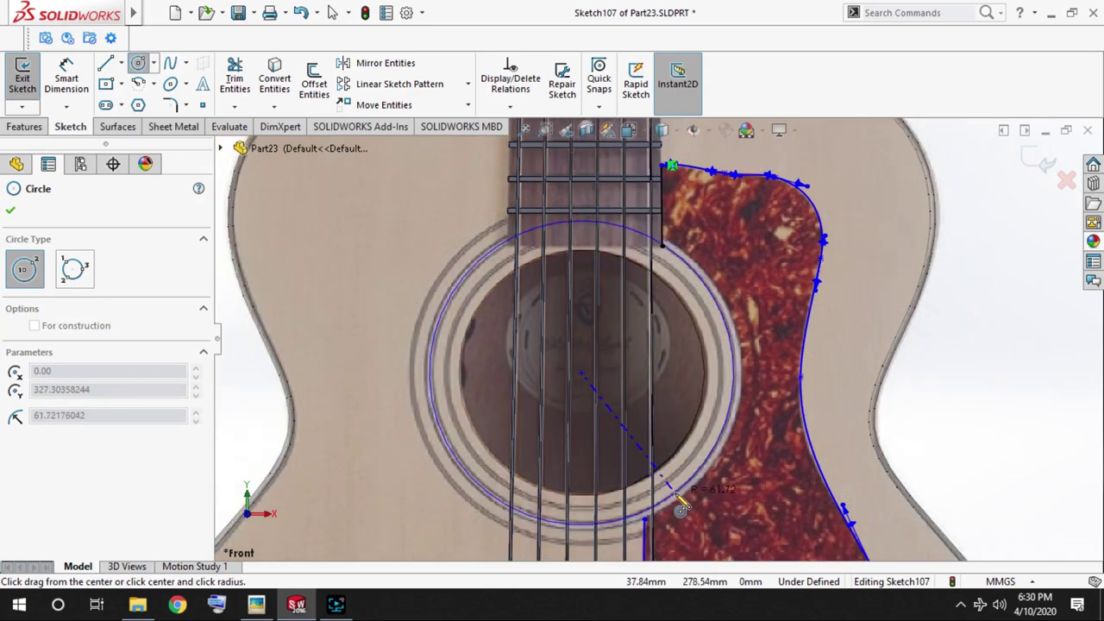
{"action": "left_click", "coordinate": [681, 509]}
{"action": "key", "text": "Escape"}
{"action": "scroll", "coordinate": [653, 440], "scroll_direction": "up", "scroll_amount": 3}
Make the circle concentric with the soundhole and trim it to close the pickguard outline.
{"action": "left_click", "coordinate": [653, 440]}
{"action": "left_click", "coordinate": [709, 380], "text": "ctrl"}
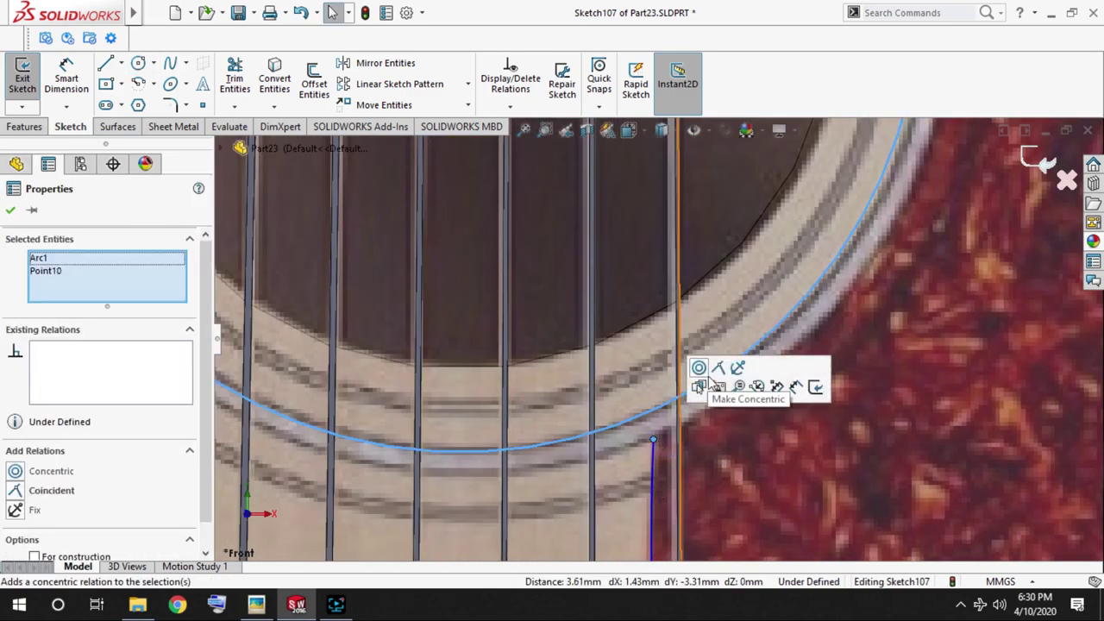
{"action": "left_click", "coordinate": [700, 370]}
{"action": "scroll", "coordinate": [650, 223], "scroll_direction": "down", "scroll_amount": 3}
{"action": "scroll", "coordinate": [651, 222], "scroll_direction": "up", "scroll_amount": 4}
{"action": "left_click", "coordinate": [234, 78]}
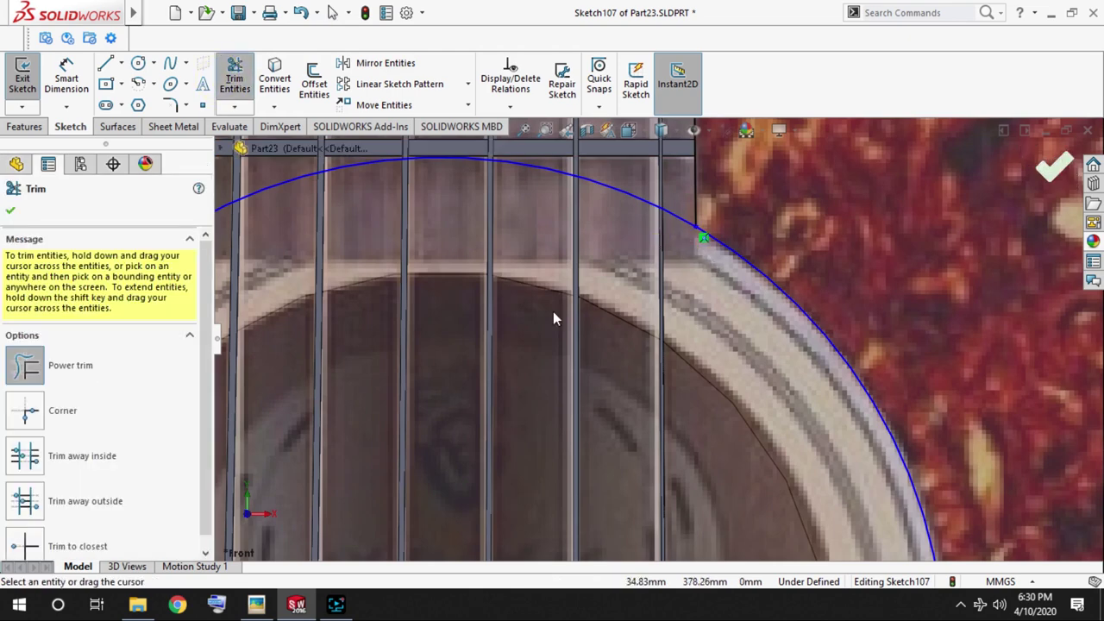
{"action": "key", "text": "Escape"}
{"action": "scroll", "coordinate": [570, 315], "scroll_direction": "down", "scroll_amount": 4}
{"action": "scroll", "coordinate": [617, 345], "scroll_direction": "down", "scroll_amount": 2}
{"action": "scroll", "coordinate": [617, 397], "scroll_direction": "up", "scroll_amount": 2}
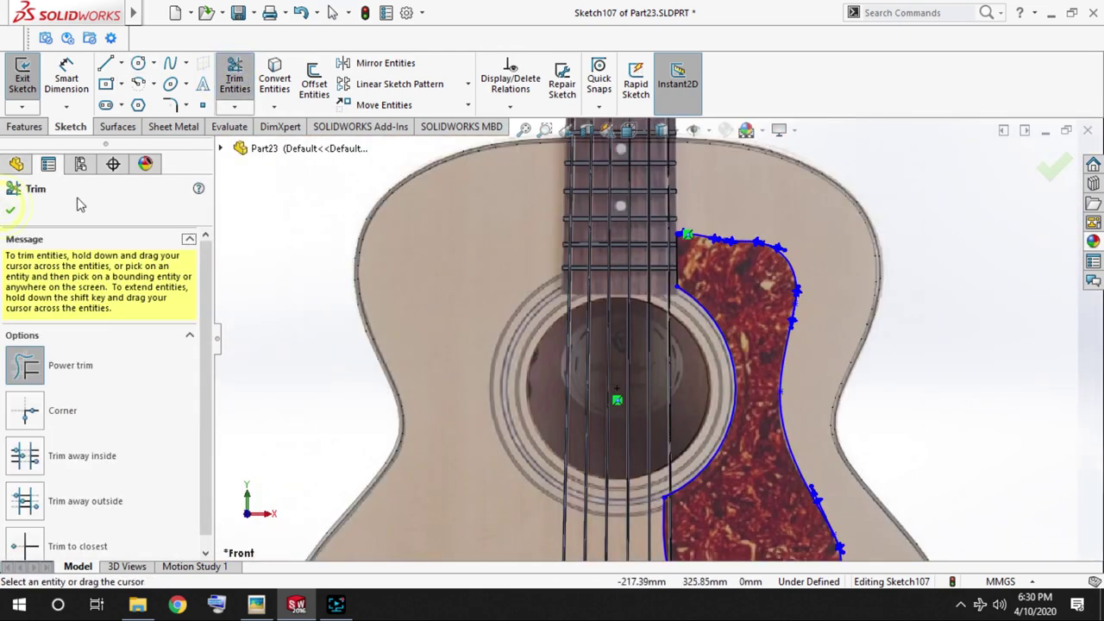
{"action": "left_click", "coordinate": [1026, 155]}
{"action": "key", "text": "ctrl+b"}
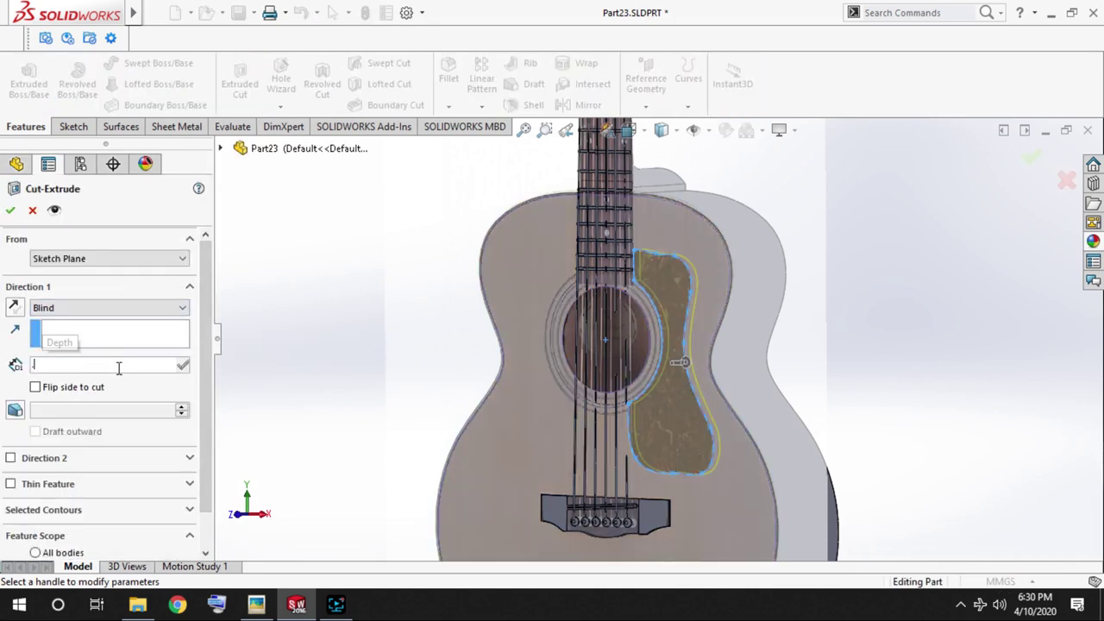
{"action": "type", "text": ".5"}
Apply the pickguard Cut-Extrude at 0.50 mm depth into the guitar top.
{"action": "key", "text": "Return"}
{"action": "scroll", "coordinate": [822, 313], "scroll_direction": "down", "scroll_amount": 3}
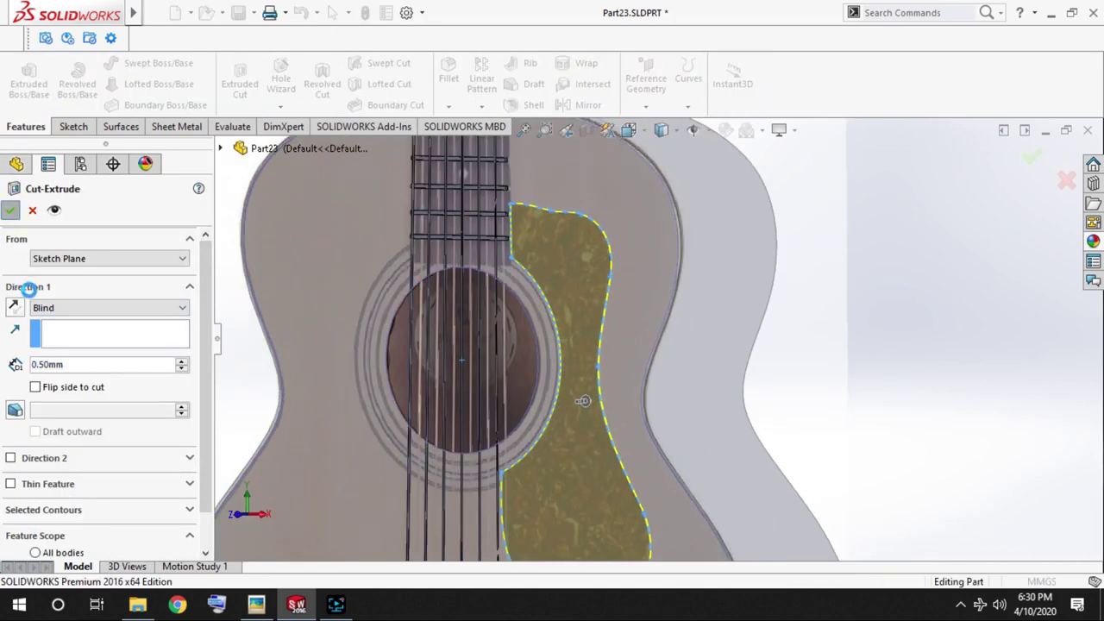
{"action": "key", "text": "Return"}
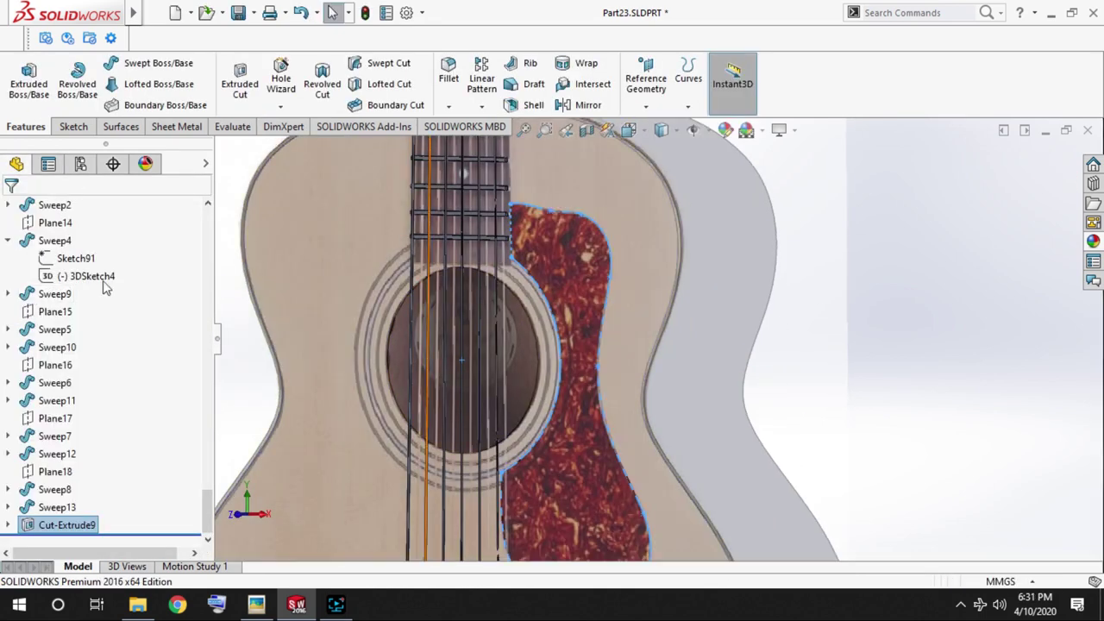
{"action": "scroll", "coordinate": [86, 345], "scroll_direction": "up", "scroll_amount": 10}
{"action": "scroll", "coordinate": [58, 390], "scroll_direction": "up", "scroll_amount": 10}
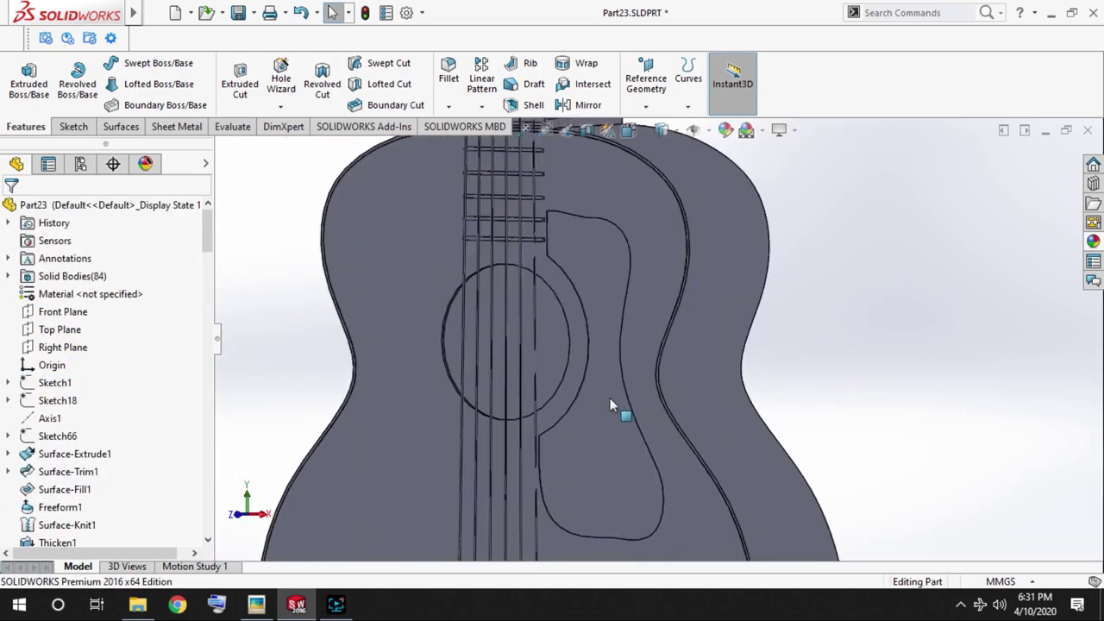
Start a Fill Surface from the Surfaces tools at the bottom of the pickguard.
{"action": "scroll", "coordinate": [596, 533], "scroll_direction": "down", "scroll_amount": 5}
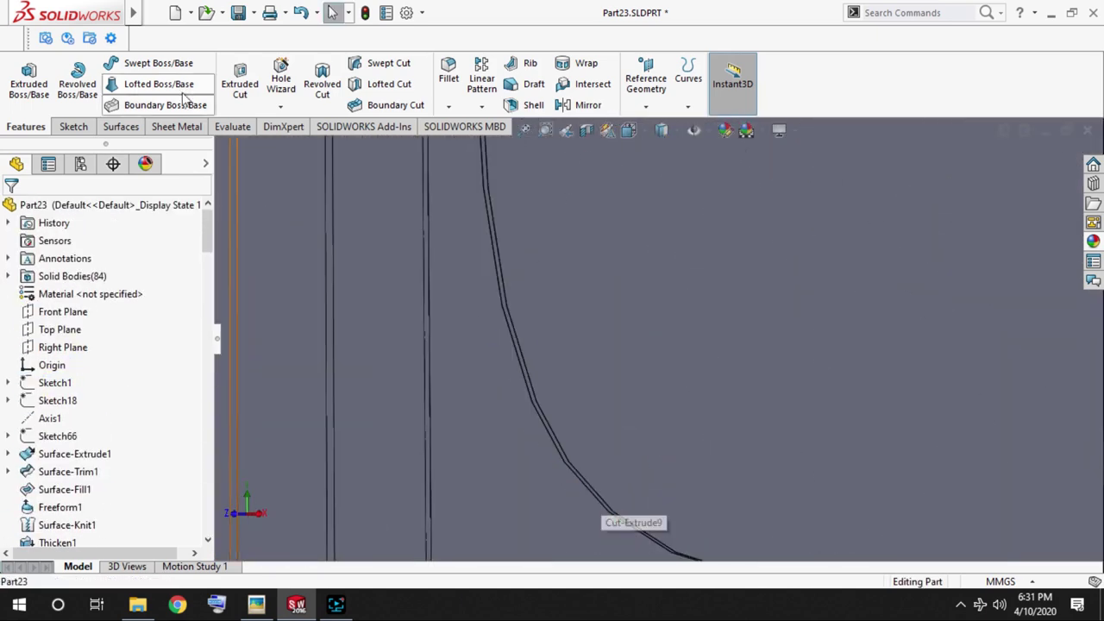
{"action": "left_click", "coordinate": [120, 126]}
{"action": "scroll", "coordinate": [627, 291], "scroll_direction": "up", "scroll_amount": 1}
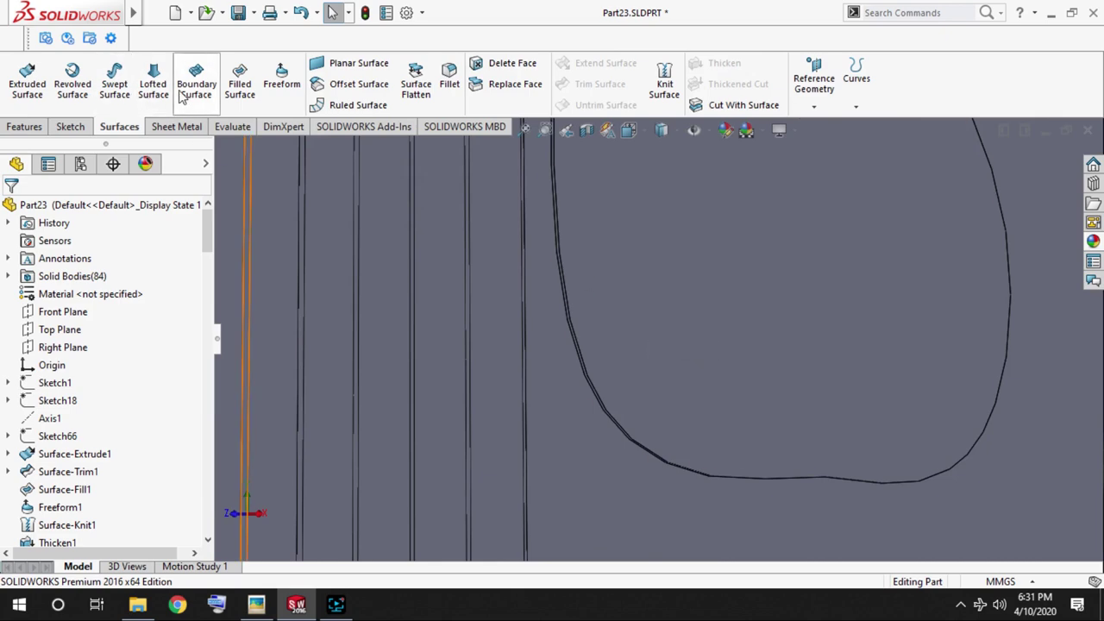
{"action": "left_click", "coordinate": [240, 84]}
Select the pickguard outline edges as the Filled Surface boundary.
{"action": "left_click", "coordinate": [593, 305]}
{"action": "right_click", "coordinate": [112, 264]}
{"action": "left_click", "coordinate": [181, 288]}
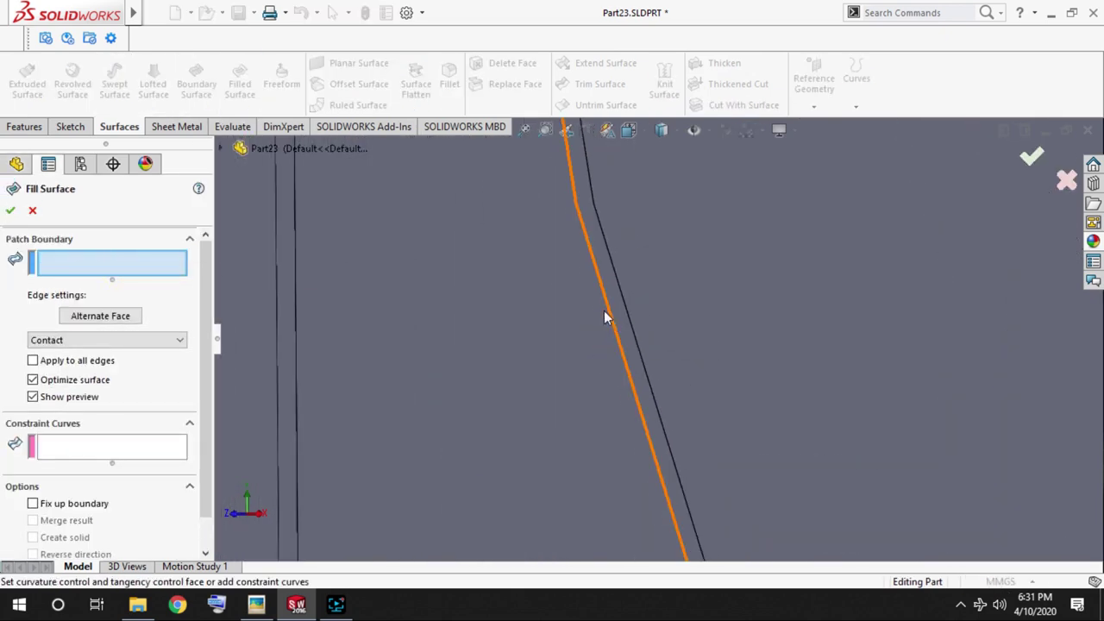
{"action": "left_click", "coordinate": [604, 318]}
{"action": "scroll", "coordinate": [664, 225], "scroll_direction": "up", "scroll_amount": 5}
{"action": "scroll", "coordinate": [686, 242], "scroll_direction": "down", "scroll_amount": 5}
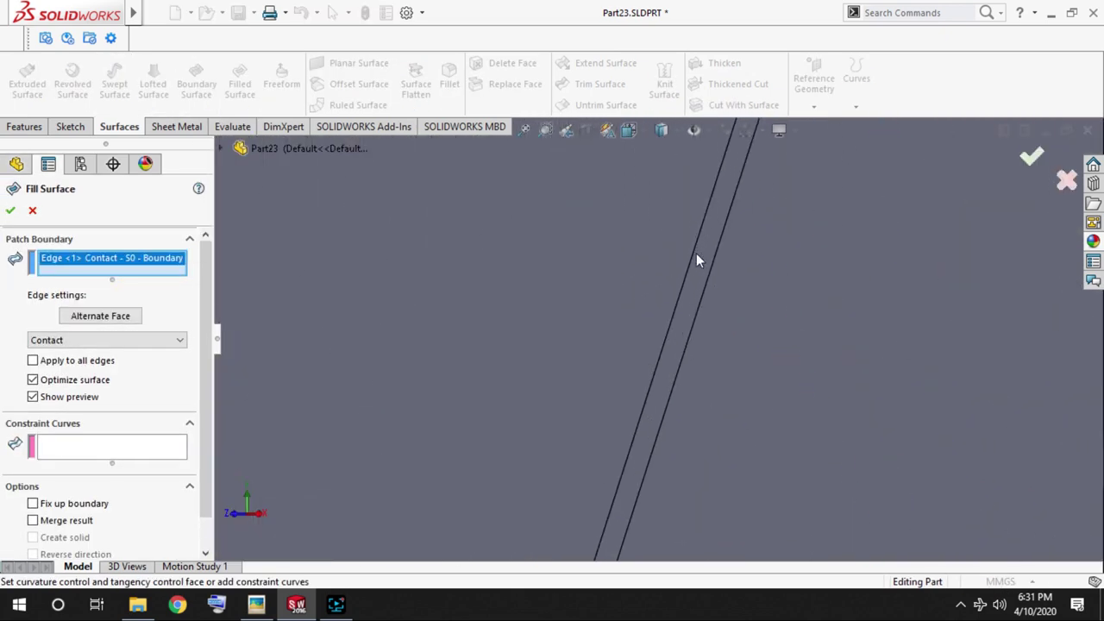
{"action": "scroll", "coordinate": [662, 269], "scroll_direction": "up", "scroll_amount": 5}
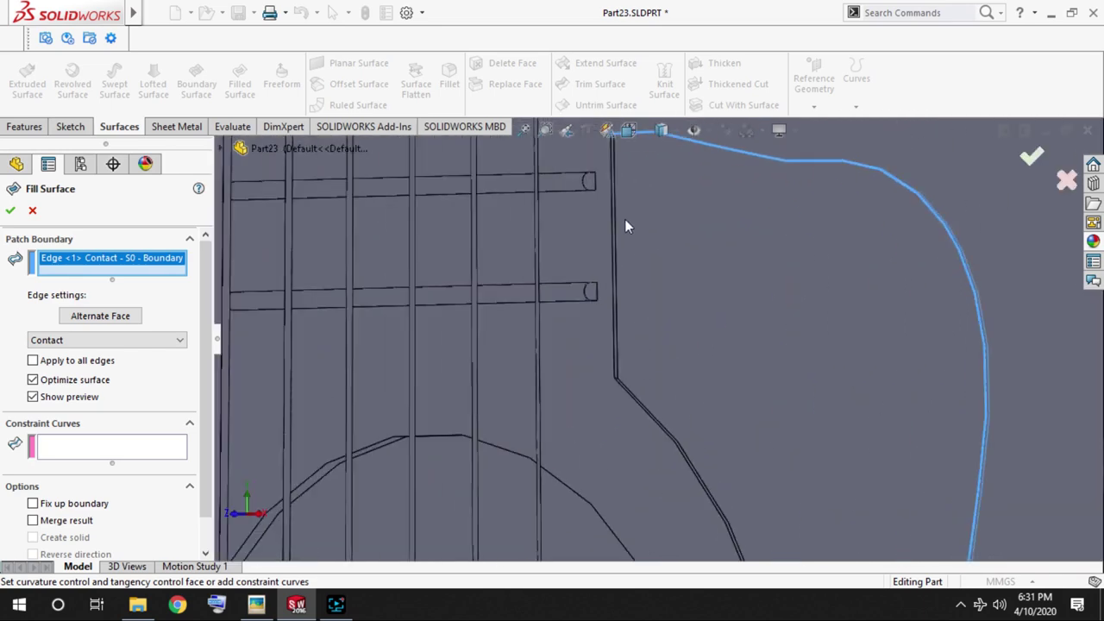
{"action": "scroll", "coordinate": [627, 226], "scroll_direction": "down", "scroll_amount": 3}
{"action": "left_click", "coordinate": [616, 214]}
{"action": "scroll", "coordinate": [690, 436], "scroll_direction": "up", "scroll_amount": 3}
{"action": "scroll", "coordinate": [619, 322], "scroll_direction": "down", "scroll_amount": 3}
{"action": "left_click", "coordinate": [632, 333]}
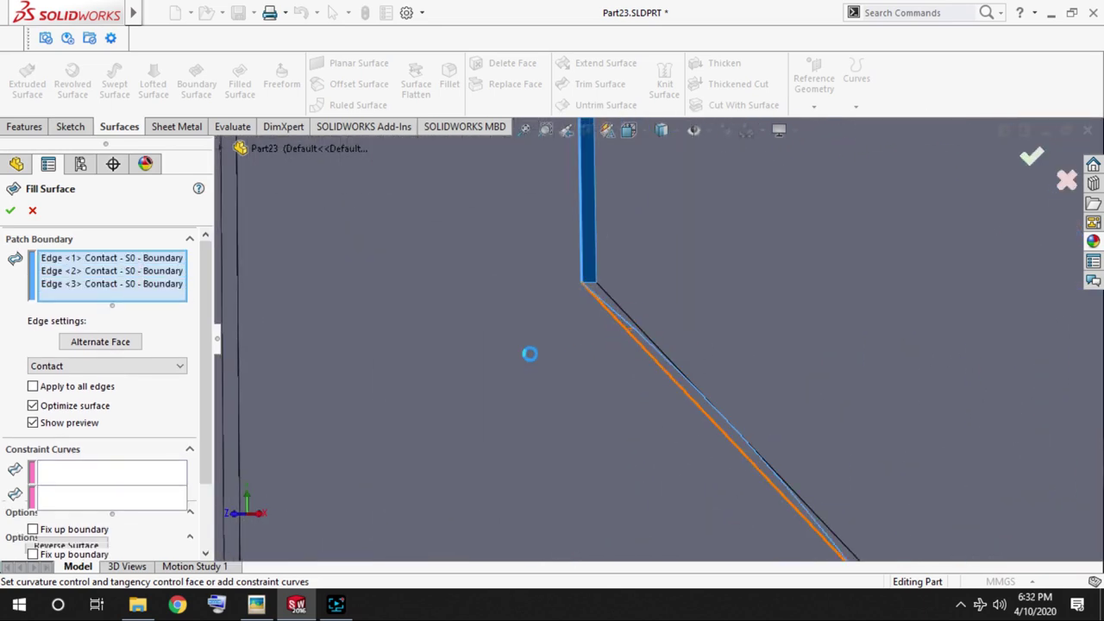
Clear and reselect the pickguard boundary edges, then accept Surface-Fill3 patching the recess.
{"action": "right_click", "coordinate": [93, 272]}
{"action": "left_click", "coordinate": [121, 284]}
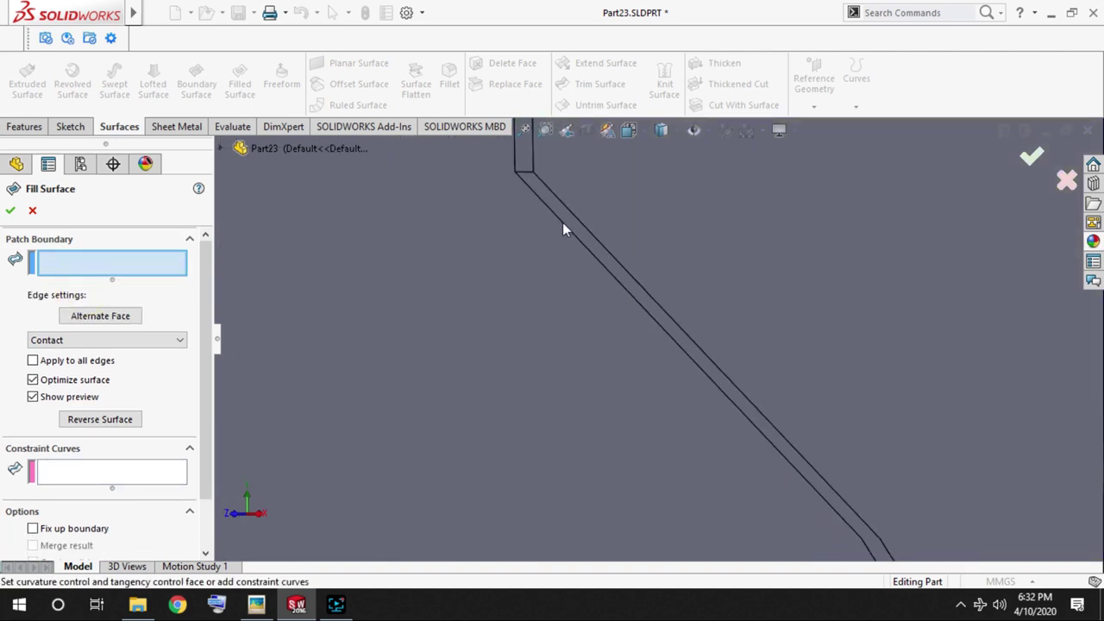
{"action": "scroll", "coordinate": [688, 360], "scroll_direction": "down", "scroll_amount": 3}
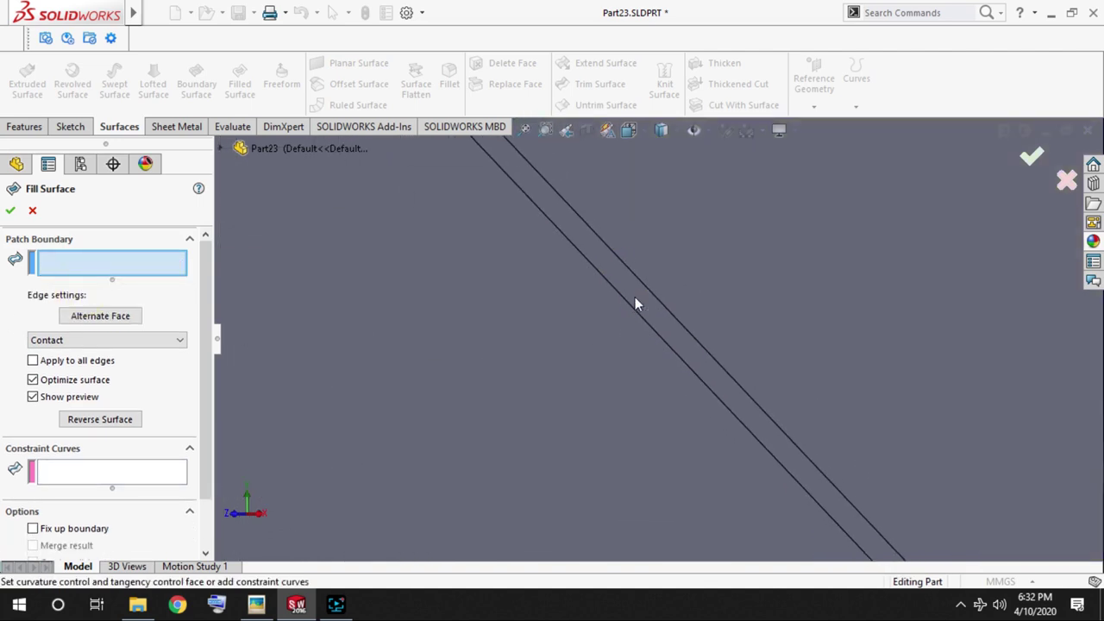
{"action": "scroll", "coordinate": [634, 297], "scroll_direction": "up", "scroll_amount": 2}
{"action": "left_click", "coordinate": [626, 312]}
{"action": "left_click", "coordinate": [639, 525]}
{"action": "scroll", "coordinate": [725, 484], "scroll_direction": "up", "scroll_amount": 3}
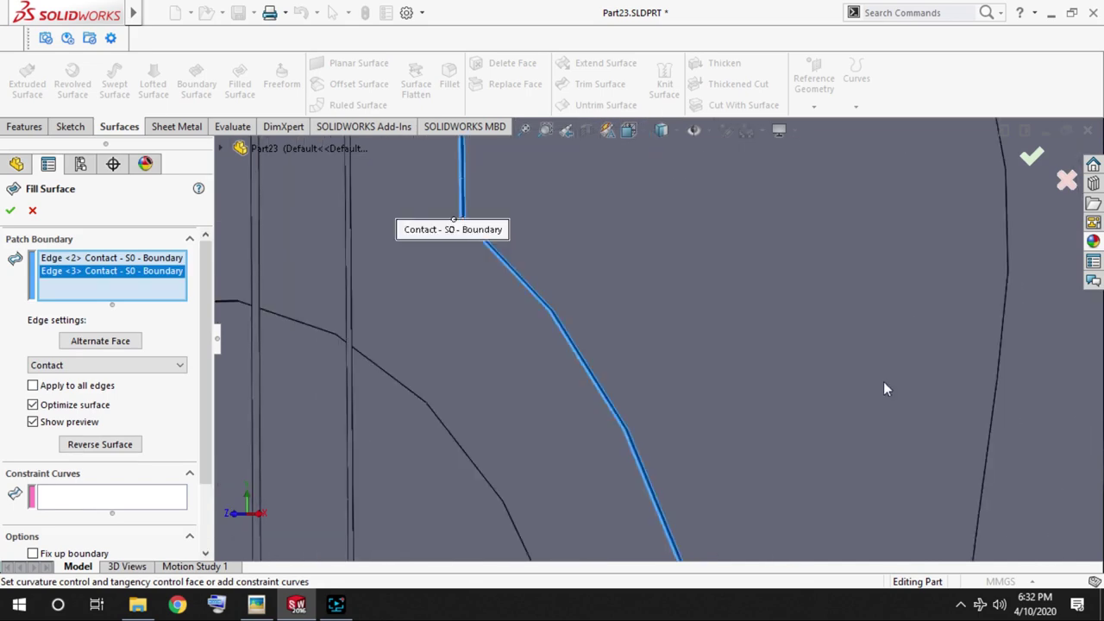
{"action": "scroll", "coordinate": [726, 478], "scroll_direction": "up", "scroll_amount": 3}
{"action": "scroll", "coordinate": [584, 335], "scroll_direction": "down", "scroll_amount": 5}
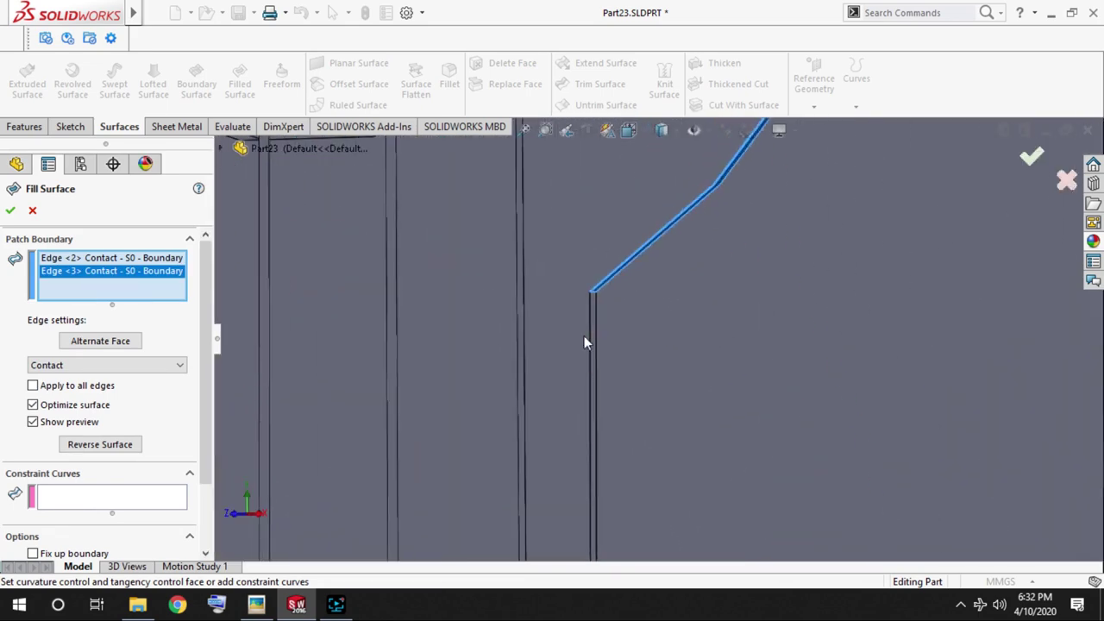
{"action": "left_click", "coordinate": [598, 288]}
{"action": "key", "text": "Return"}
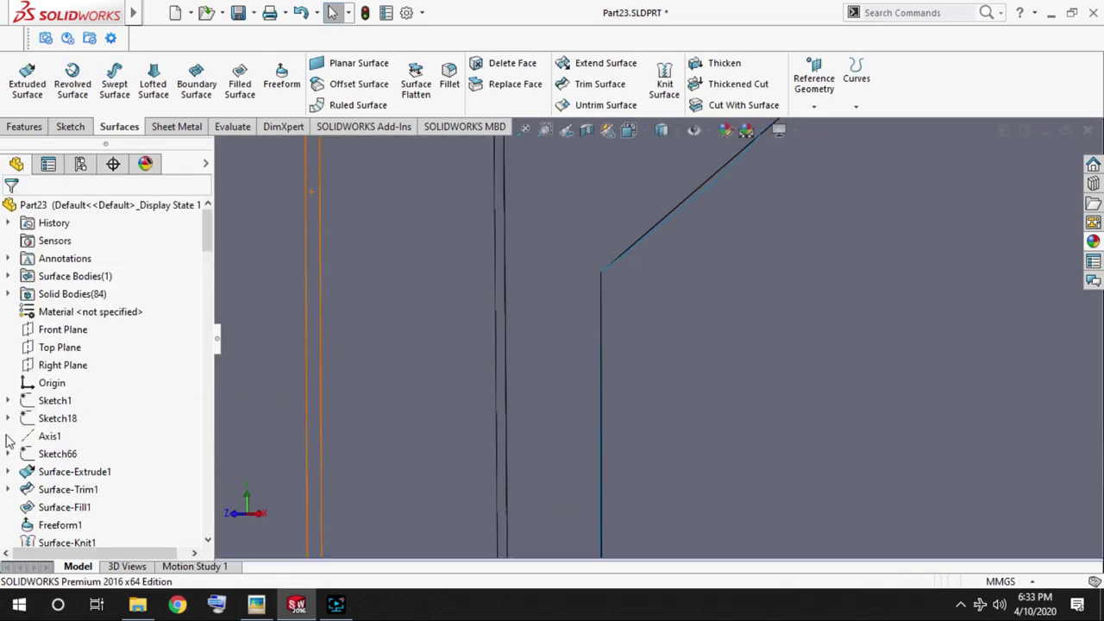
{"action": "left_click", "coordinate": [39, 523]}
{"action": "scroll", "coordinate": [4, 483], "scroll_direction": "down", "scroll_amount": 3}
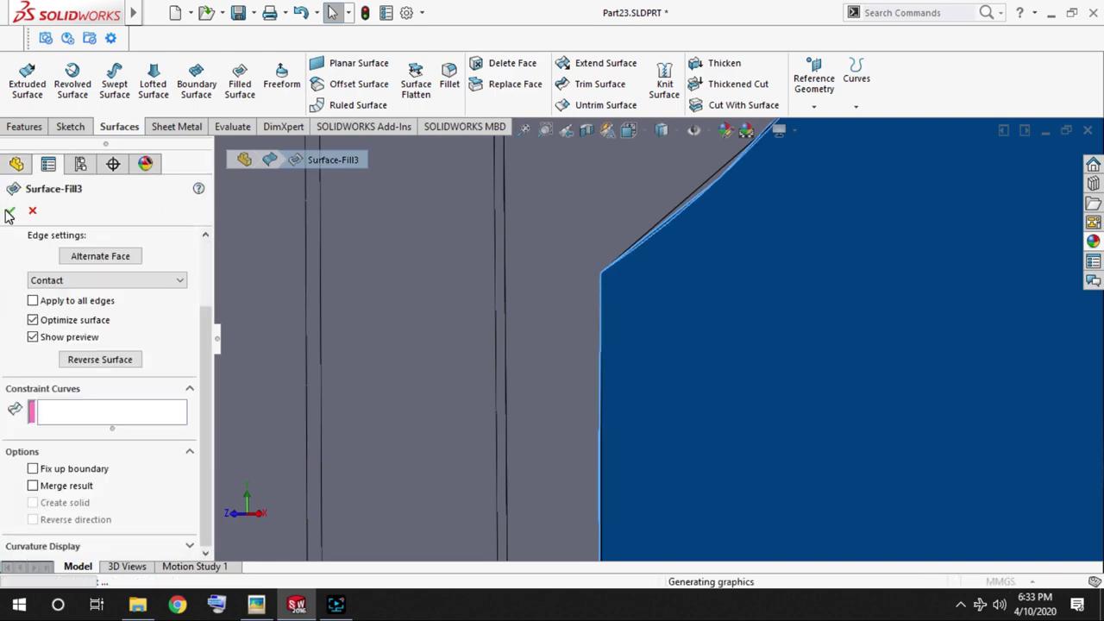
{"action": "left_click", "coordinate": [14, 208]}
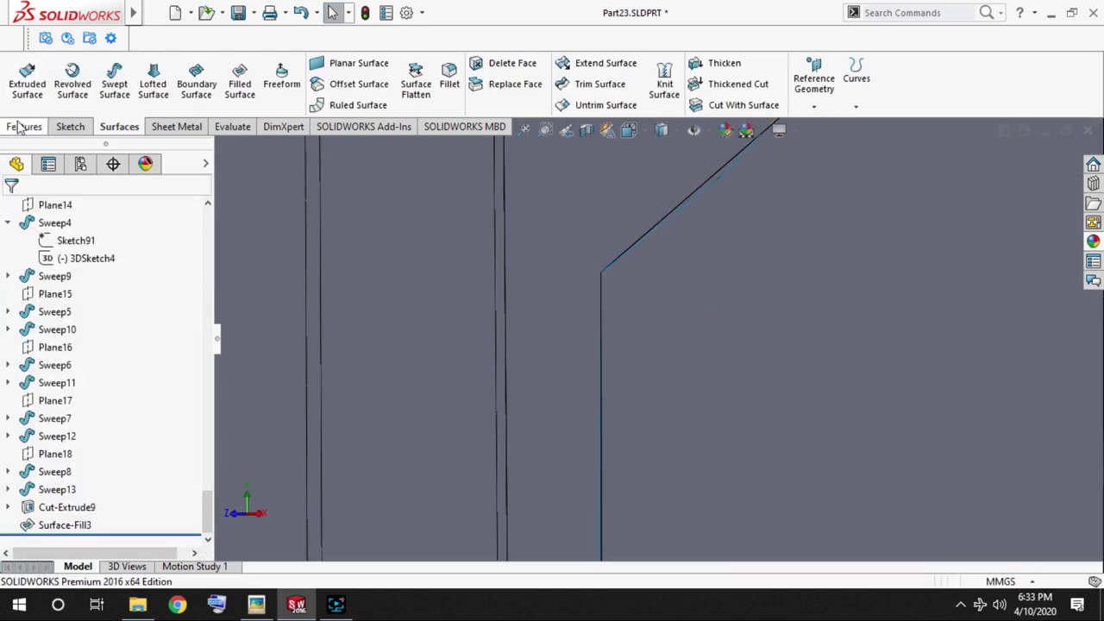
Thicken Surface-Fill3 by 0.5 mm into a separate pickguard body.
{"action": "left_click", "coordinate": [24, 126]}
{"action": "left_click", "coordinate": [29, 82]}
{"action": "left_click", "coordinate": [14, 209]}
{"action": "scroll", "coordinate": [546, 93], "scroll_direction": "down", "scroll_amount": 2}
{"action": "left_click", "coordinate": [699, 64]}
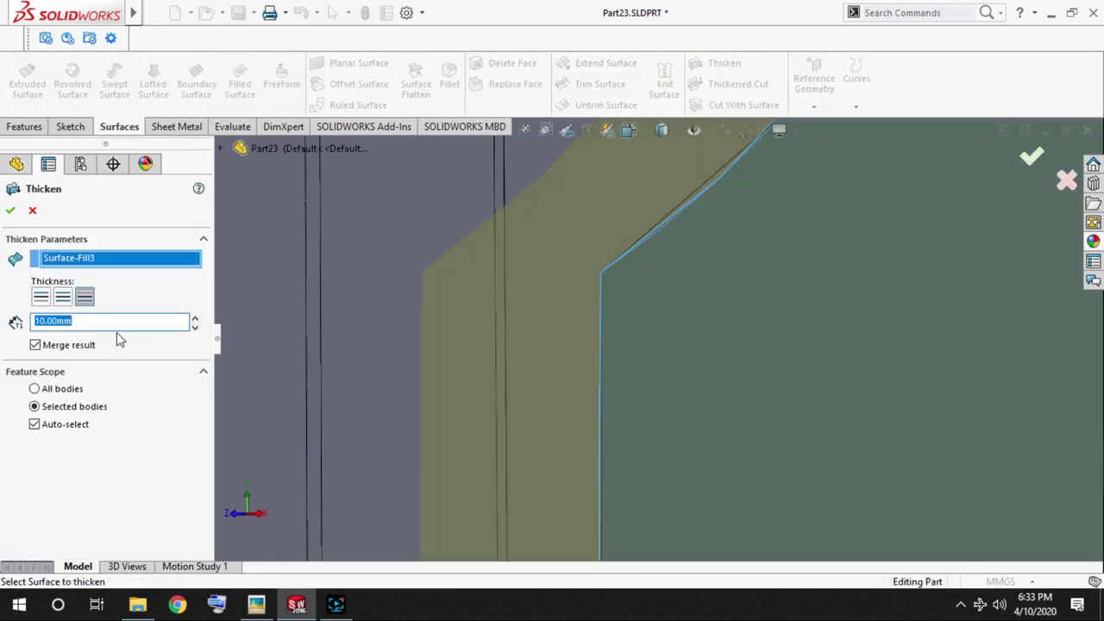
{"action": "type", "text": "0.5"}
{"action": "left_click", "coordinate": [34, 345]}
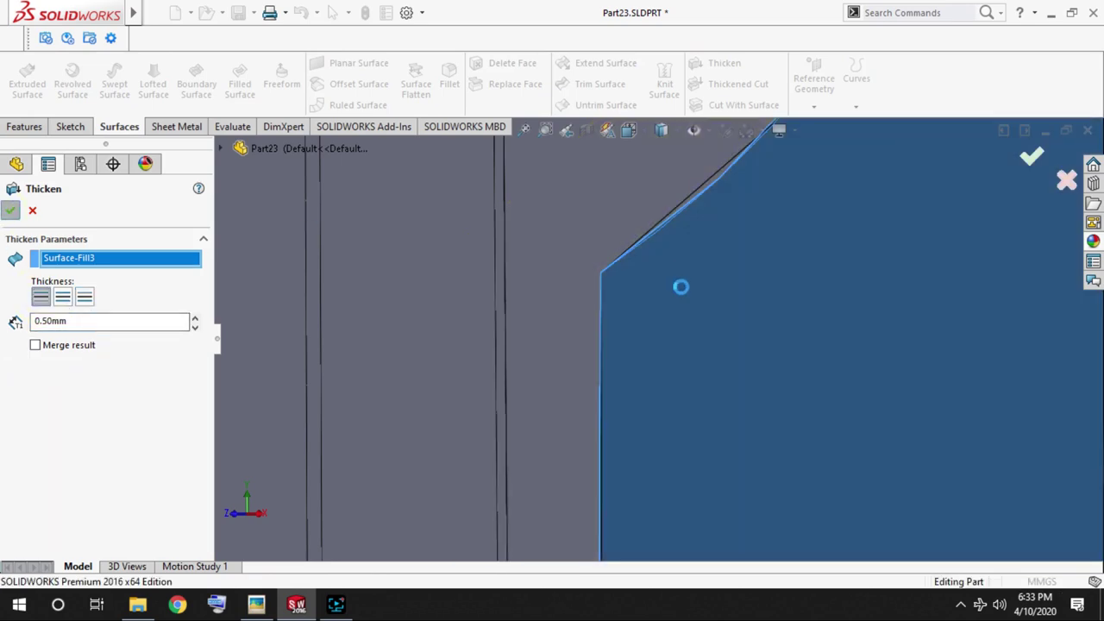
Check the thickened pickguard, then select the guitar top around the soundhole for a sketch.
{"action": "scroll", "coordinate": [682, 287], "scroll_direction": "up", "scroll_amount": 3}
{"action": "scroll", "coordinate": [698, 320], "scroll_direction": "down", "scroll_amount": 3}
{"action": "scroll", "coordinate": [651, 335], "scroll_direction": "up", "scroll_amount": 1}
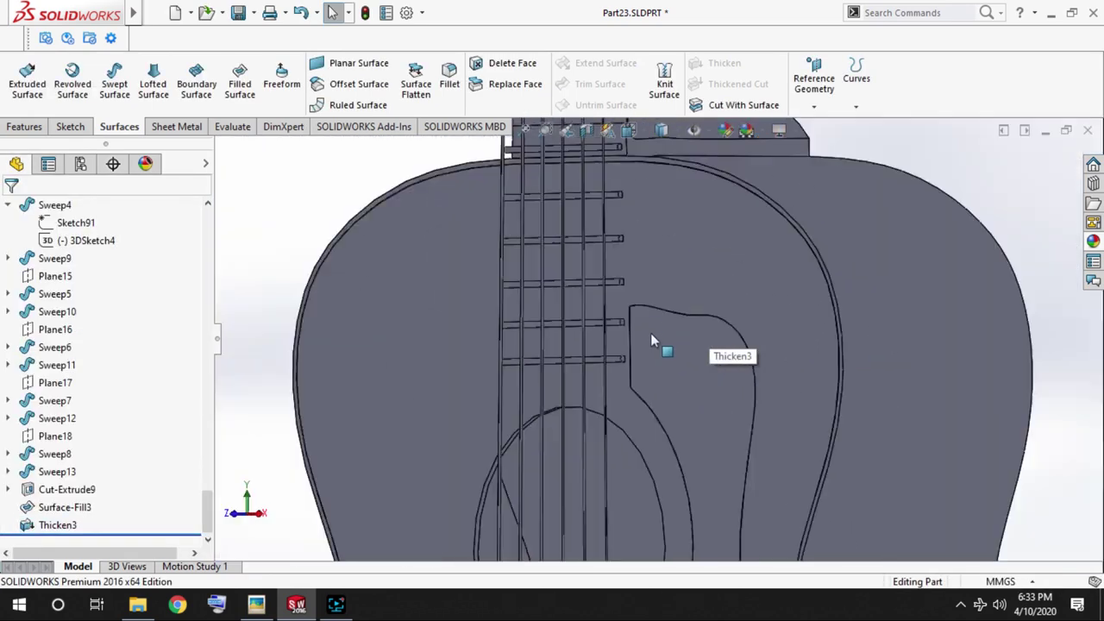
{"action": "left_click", "coordinate": [652, 339]}
{"action": "scroll", "coordinate": [633, 364], "scroll_direction": "up", "scroll_amount": 1}
{"action": "scroll", "coordinate": [518, 345], "scroll_direction": "down", "scroll_amount": 4}
{"action": "left_click", "coordinate": [362, 259]}
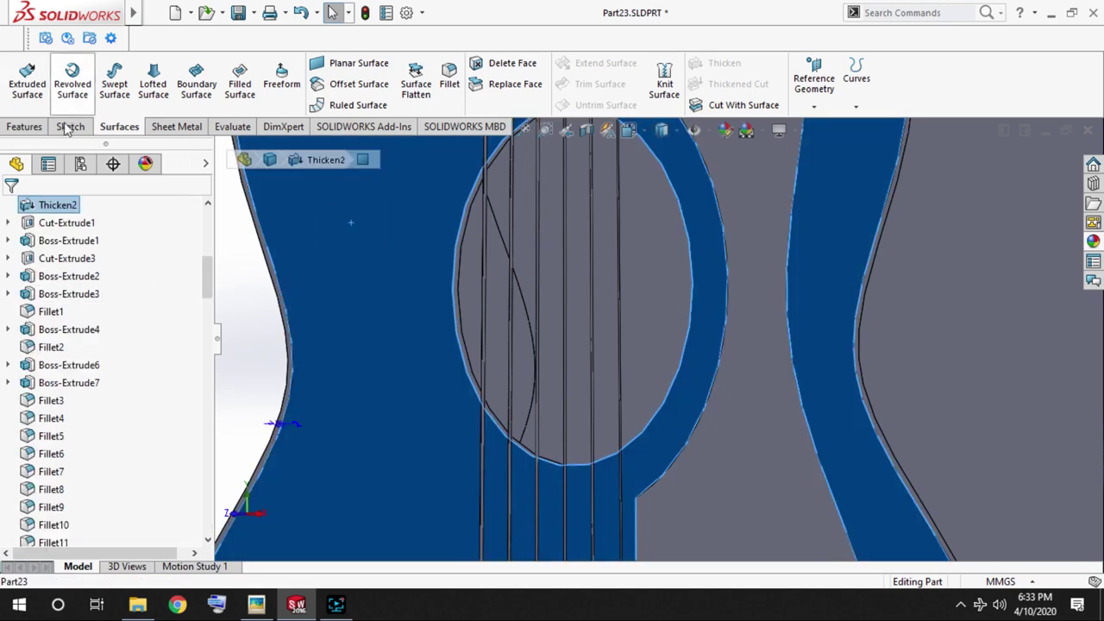
{"action": "left_click", "coordinate": [67, 128]}
Start Sketch108 and draw a soundhole-centred circle with a 2 mm offset.
{"action": "left_click", "coordinate": [22, 78]}
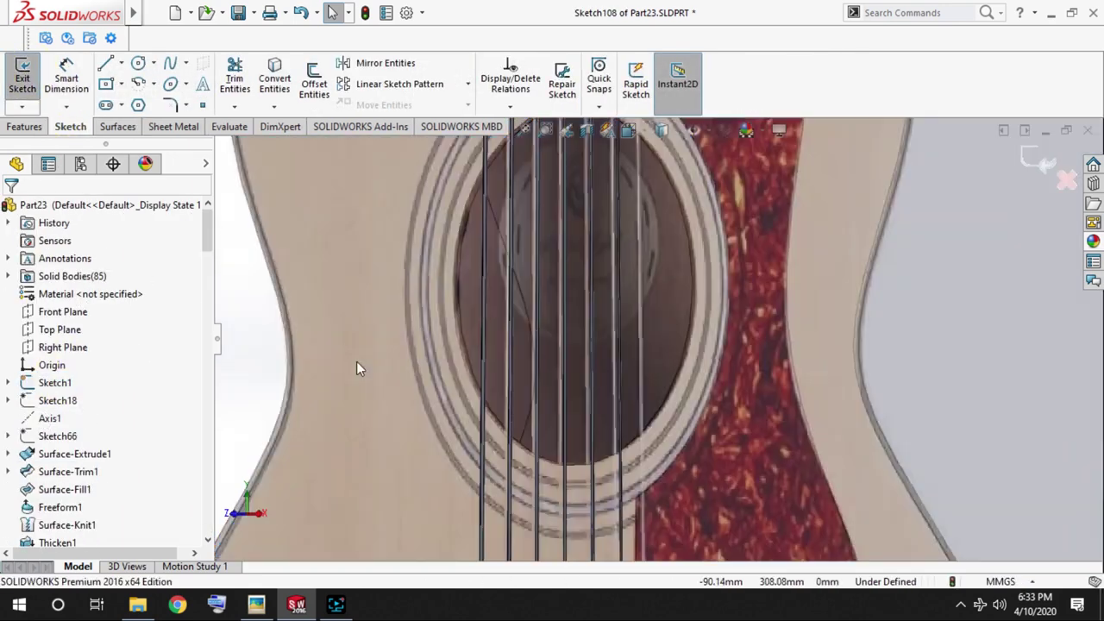
{"action": "scroll", "coordinate": [651, 338], "scroll_direction": "down", "scroll_amount": 5}
{"action": "scroll", "coordinate": [755, 351], "scroll_direction": "down", "scroll_amount": 2}
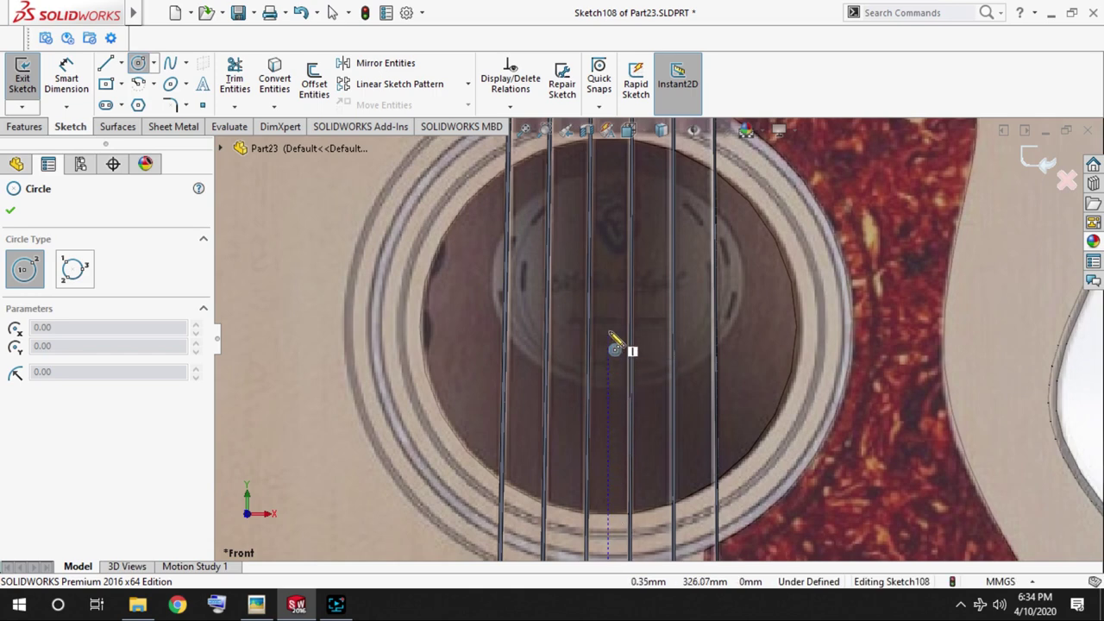
{"action": "scroll", "coordinate": [479, 330], "scroll_direction": "up", "scroll_amount": 1}
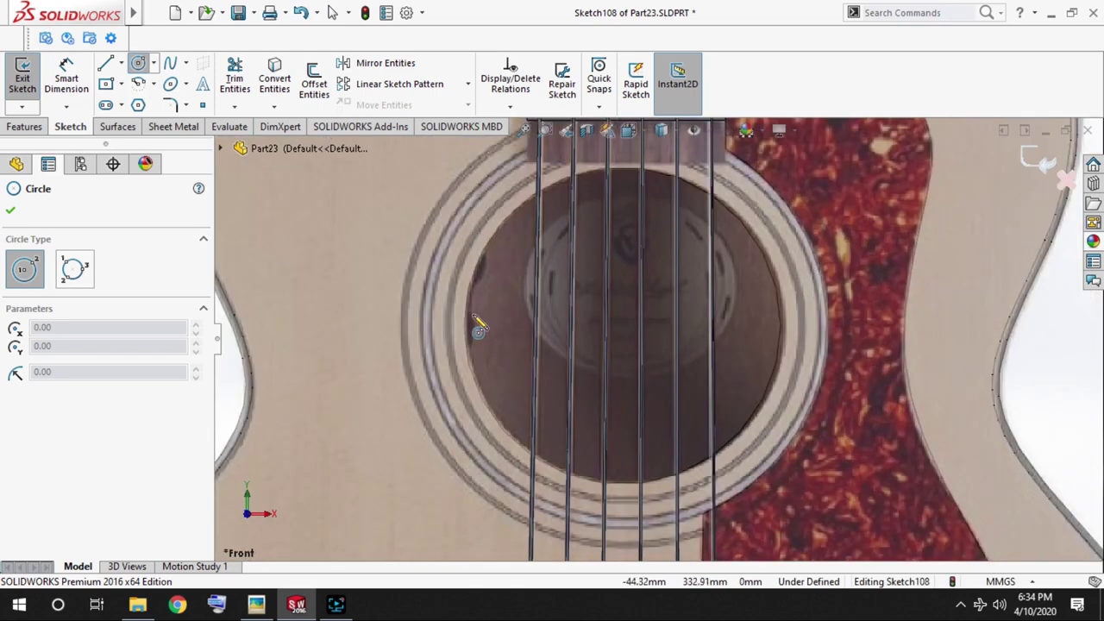
{"action": "left_click", "coordinate": [632, 323]}
{"action": "left_click", "coordinate": [759, 414]}
{"action": "key", "text": "Escape"}
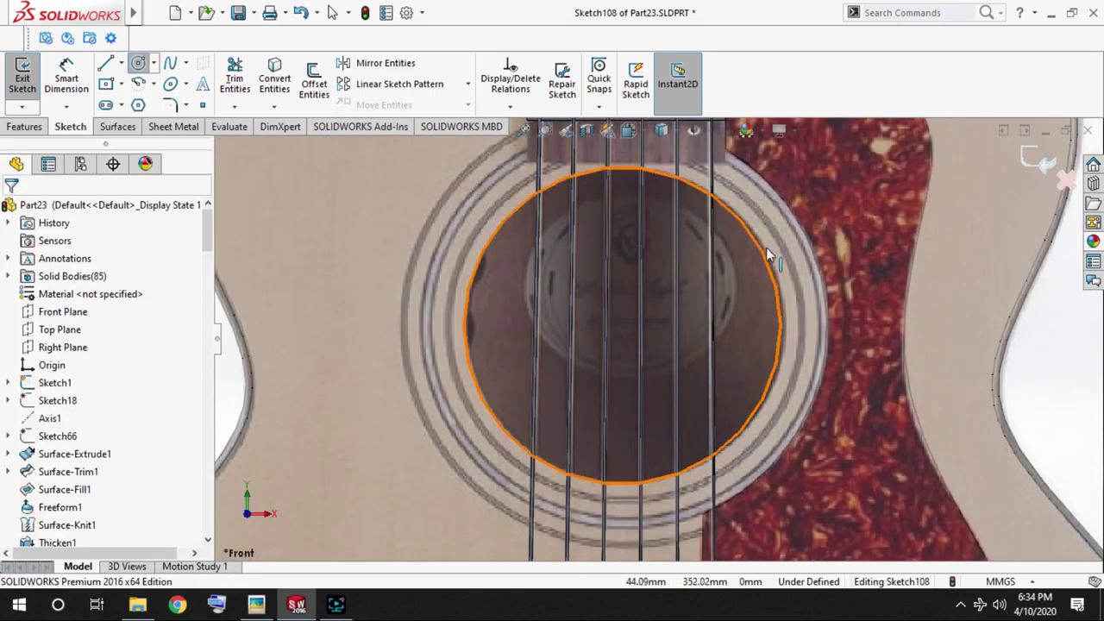
{"action": "left_click", "coordinate": [137, 66]}
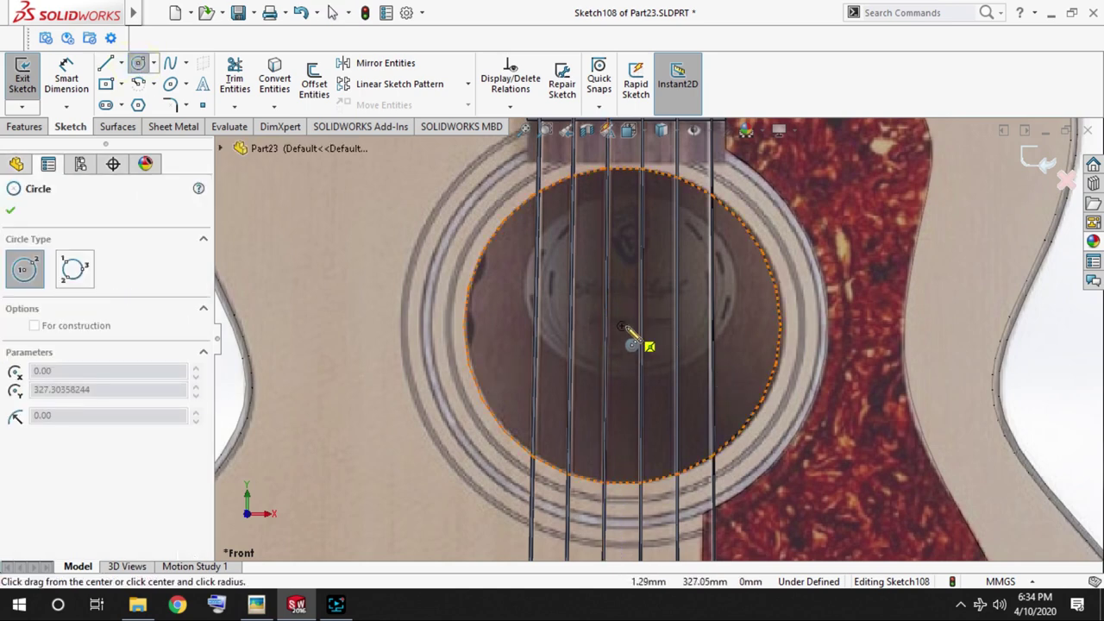
{"action": "left_click", "coordinate": [760, 430]}
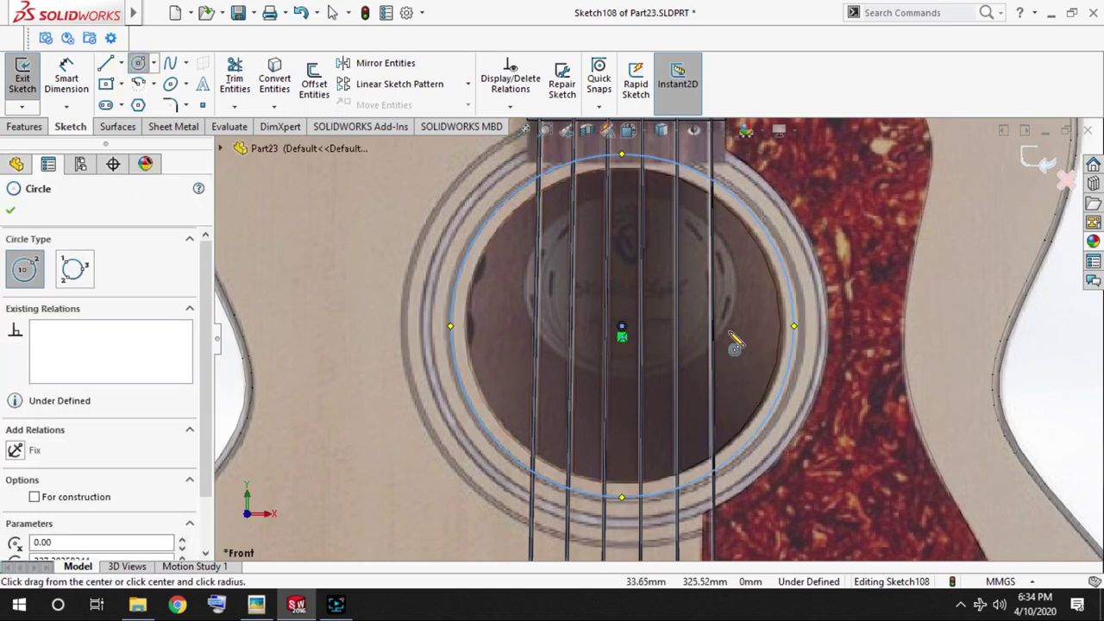
{"action": "left_click", "coordinate": [326, 90]}
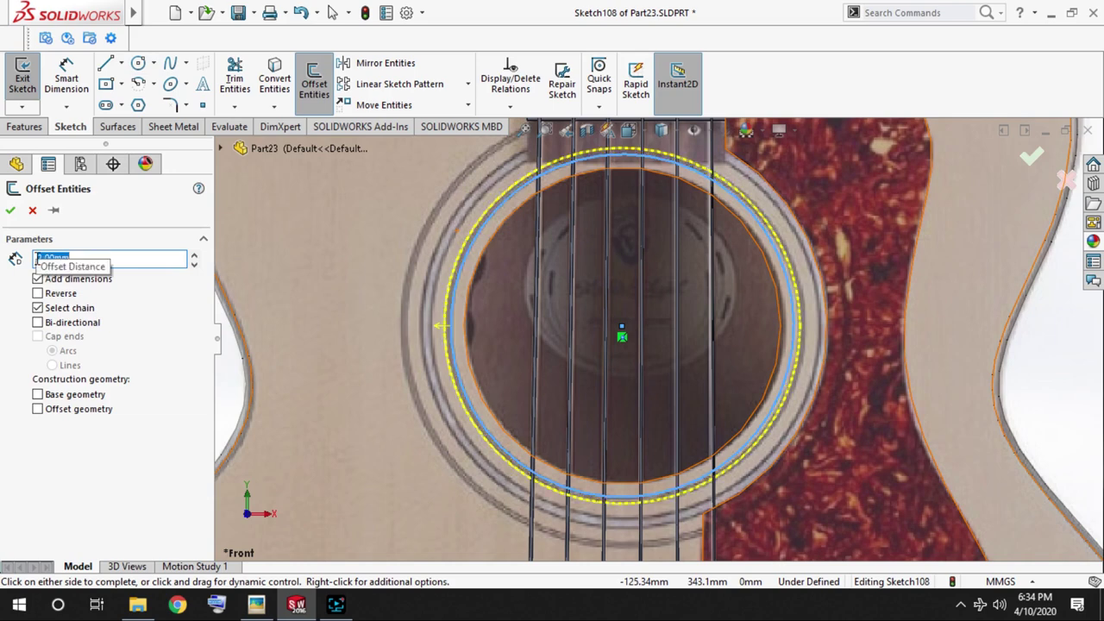
{"action": "left_click", "coordinate": [10, 210]}
Add two larger concentric rosette circles, each with a 2 mm offset ring.
{"action": "left_click", "coordinate": [314, 84]}
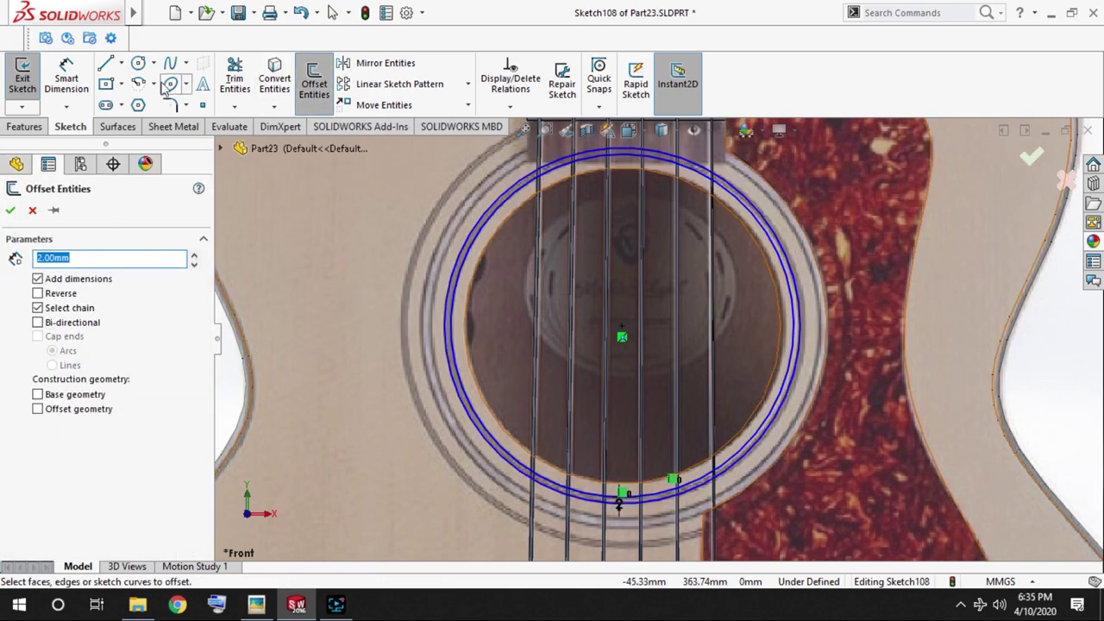
{"action": "left_click", "coordinate": [10, 207]}
{"action": "left_click", "coordinate": [622, 336]}
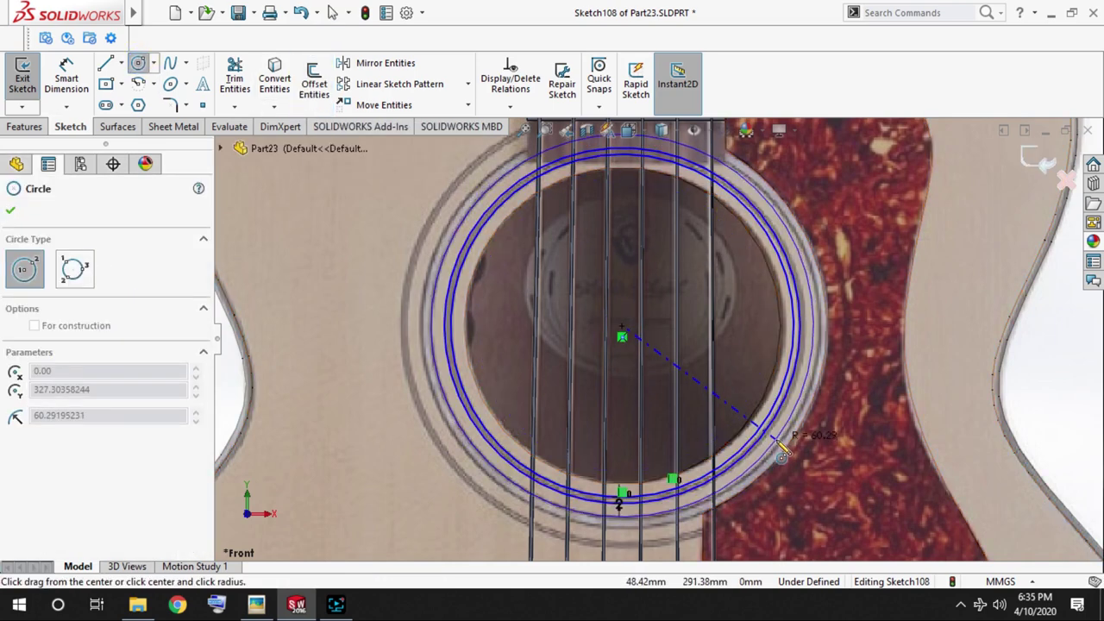
{"action": "left_click", "coordinate": [776, 440]}
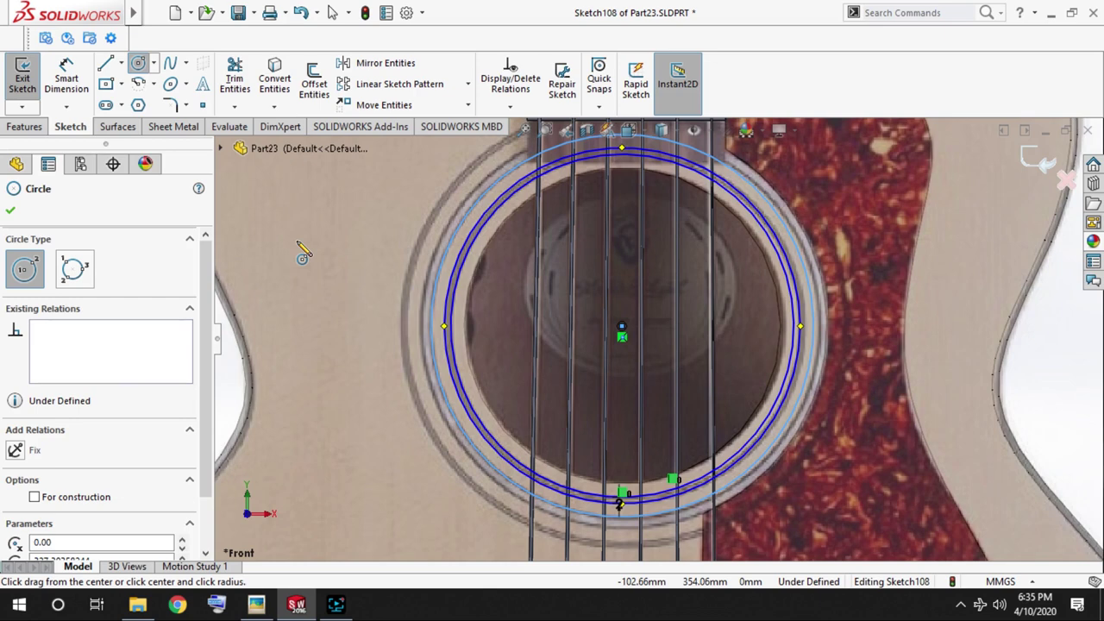
{"action": "left_click", "coordinate": [315, 84]}
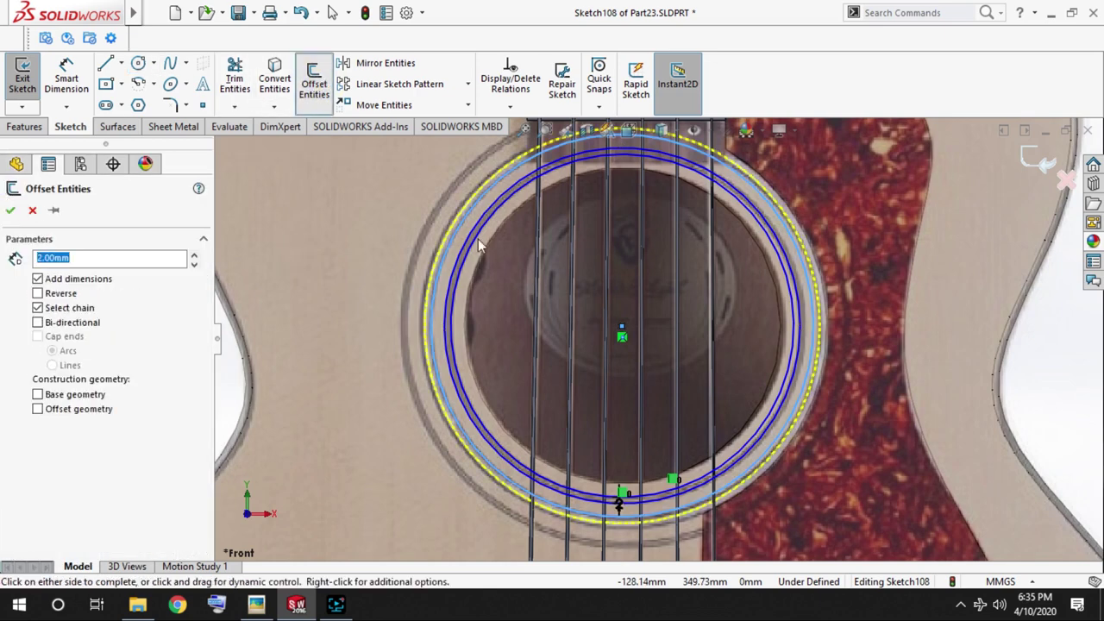
{"action": "left_click", "coordinate": [424, 225]}
{"action": "left_click", "coordinate": [138, 66]}
{"action": "left_click", "coordinate": [622, 336]}
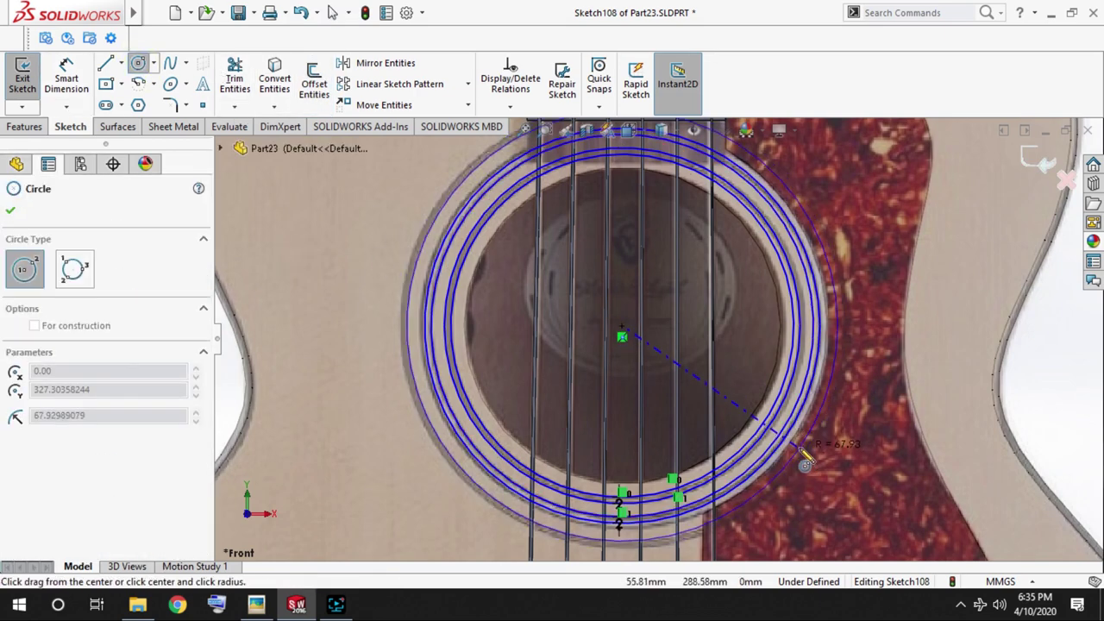
{"action": "left_click", "coordinate": [804, 463]}
{"action": "left_click", "coordinate": [314, 84]}
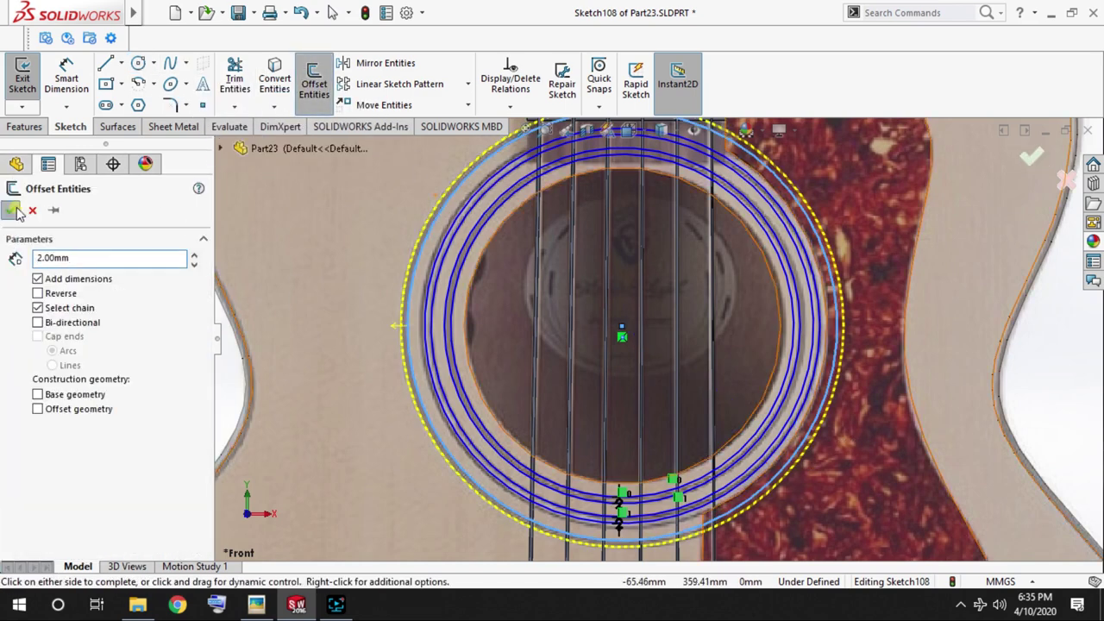
{"action": "left_click", "coordinate": [14, 211]}
Exit the sketch and hide the Sketch1 reference guitar photo.
{"action": "scroll", "coordinate": [680, 270], "scroll_direction": "up", "scroll_amount": 3}
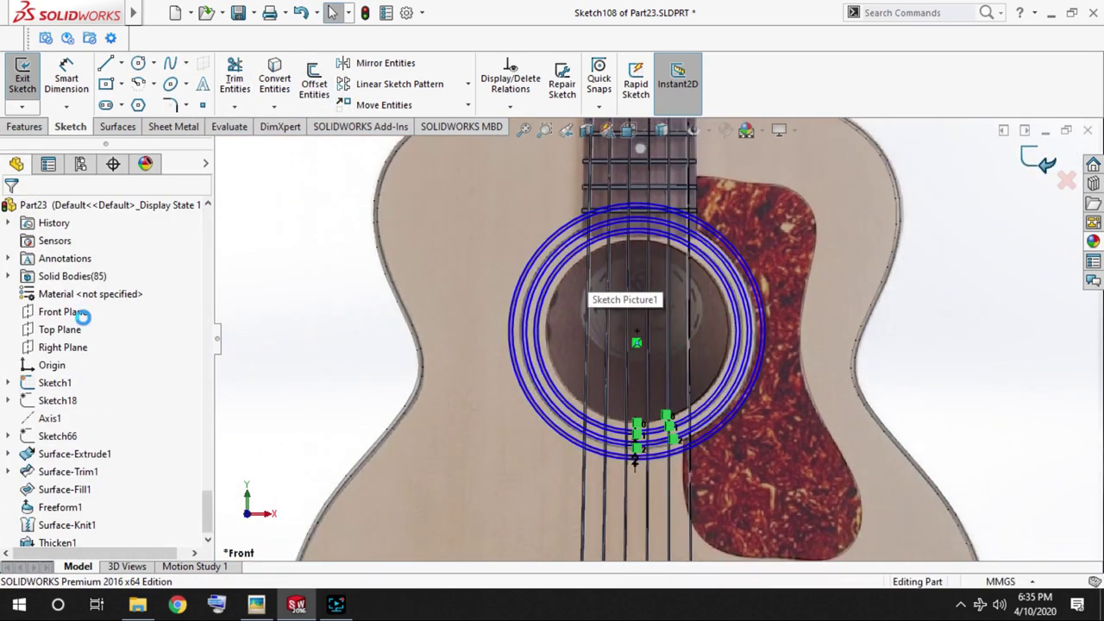
{"action": "left_click", "coordinate": [54, 382]}
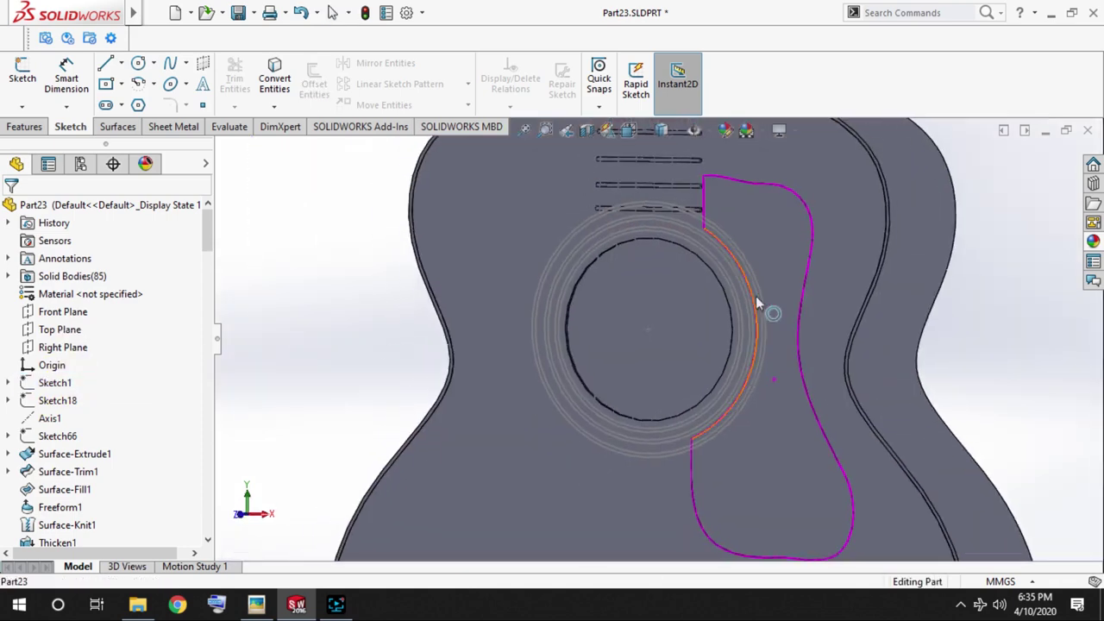
{"action": "scroll", "coordinate": [755, 296], "scroll_direction": "down", "scroll_amount": 3}
{"action": "right_click", "coordinate": [756, 296]}
{"action": "left_click", "coordinate": [781, 110]}
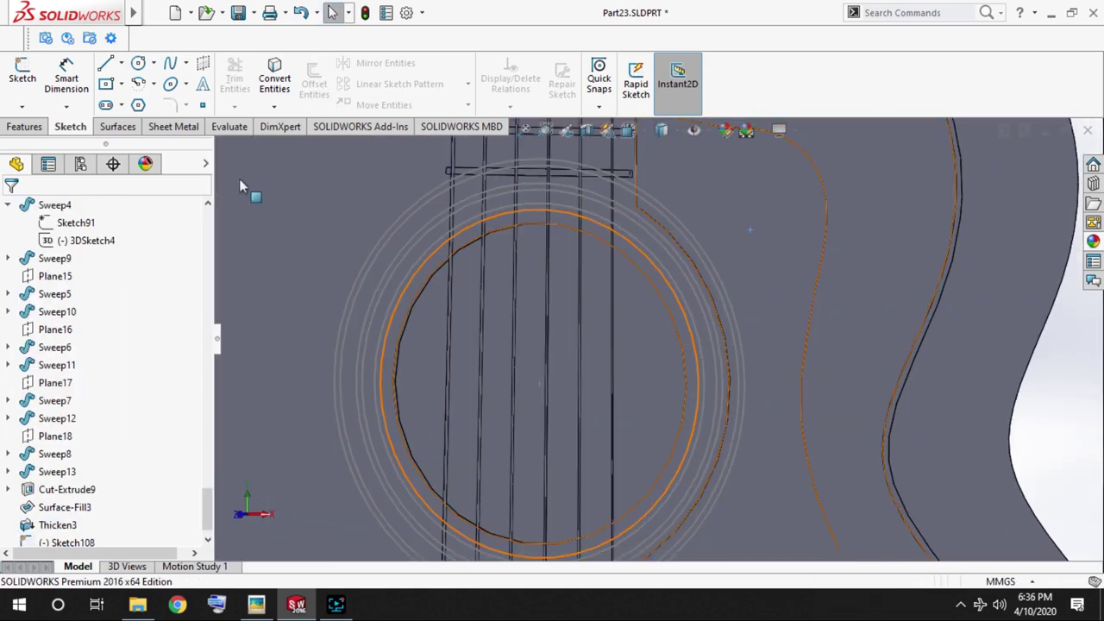
Start an Extruded Cut using the Sketch108 rosette rings as the profile.
{"action": "left_click", "coordinate": [25, 126]}
{"action": "left_click", "coordinate": [531, 233]}
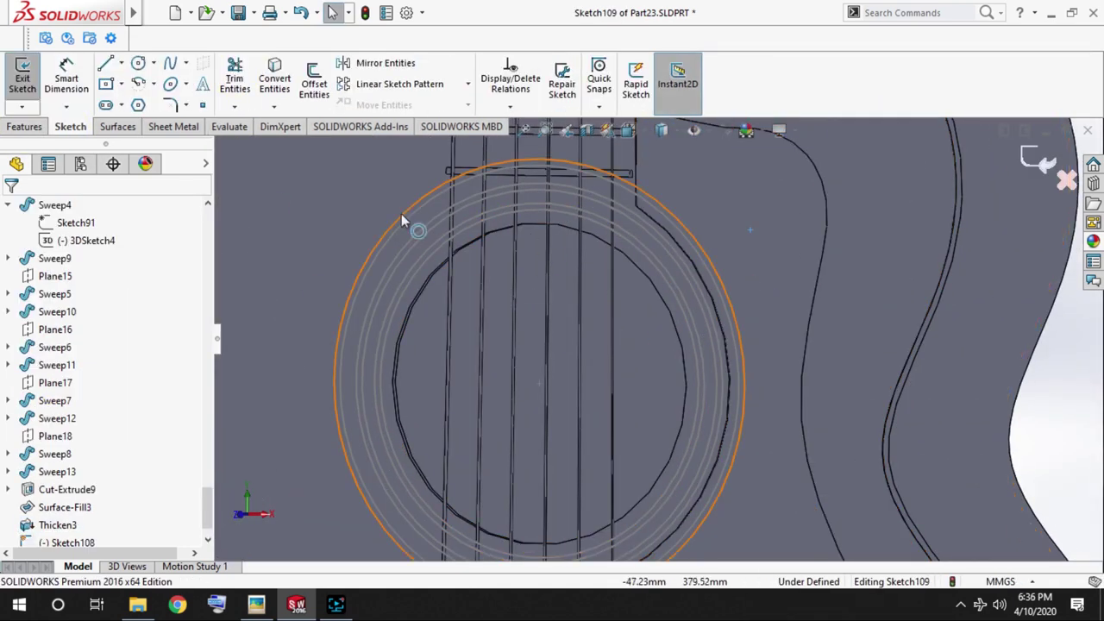
{"action": "scroll", "coordinate": [402, 214], "scroll_direction": "down", "scroll_amount": 5}
{"action": "left_click", "coordinate": [515, 271]}
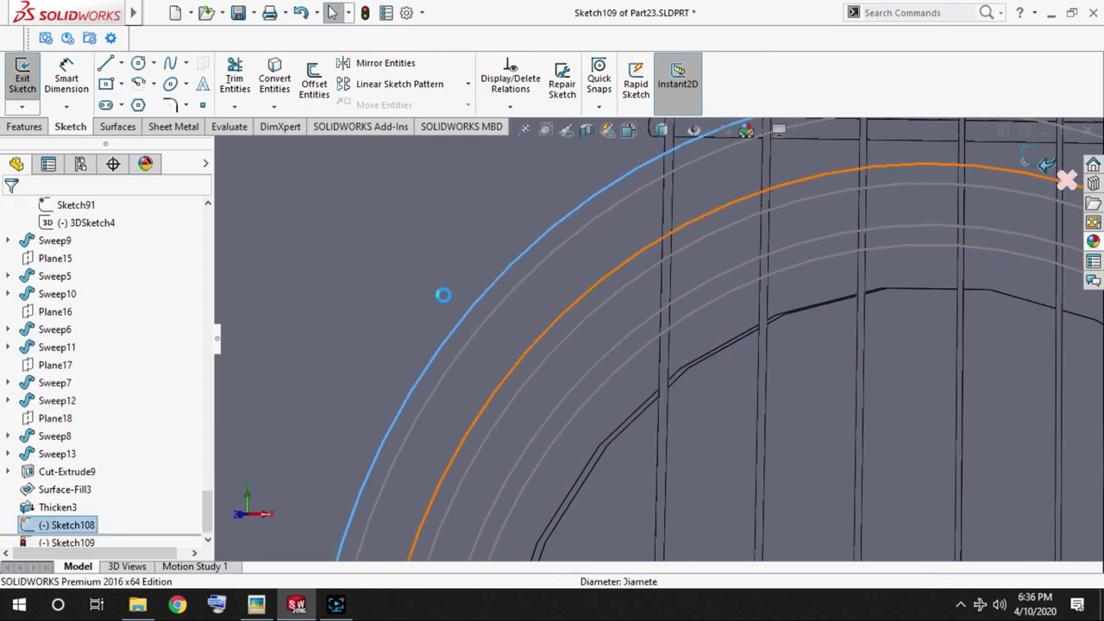
{"action": "left_click", "coordinate": [547, 283]}
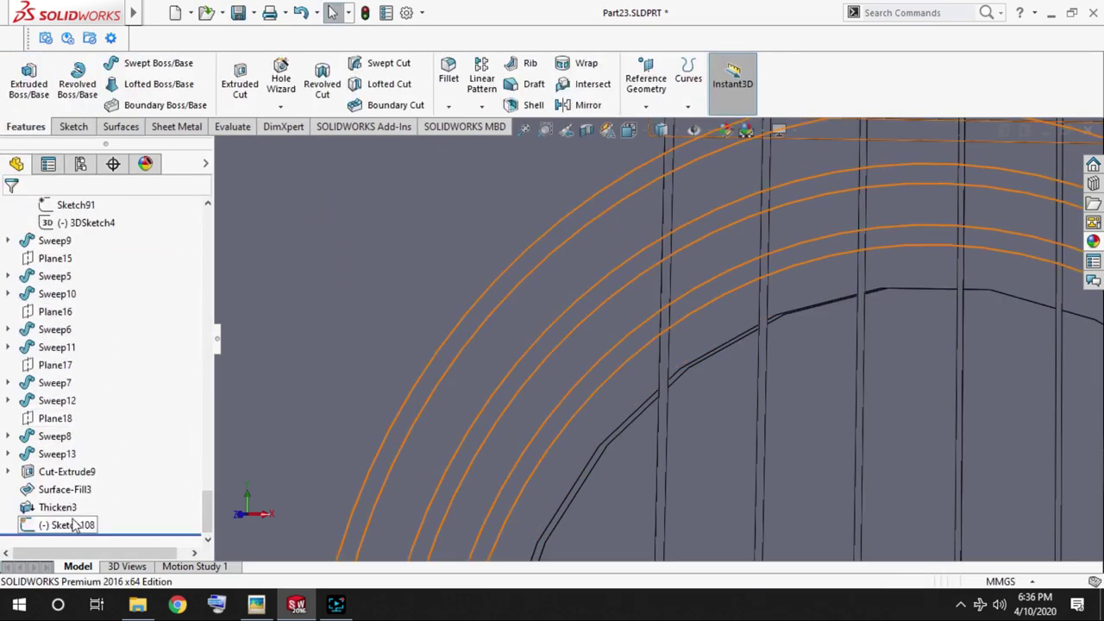
{"action": "left_click", "coordinate": [620, 285]}
{"action": "scroll", "coordinate": [673, 363], "scroll_direction": "up", "scroll_amount": 5}
{"action": "left_click", "coordinate": [717, 403]}
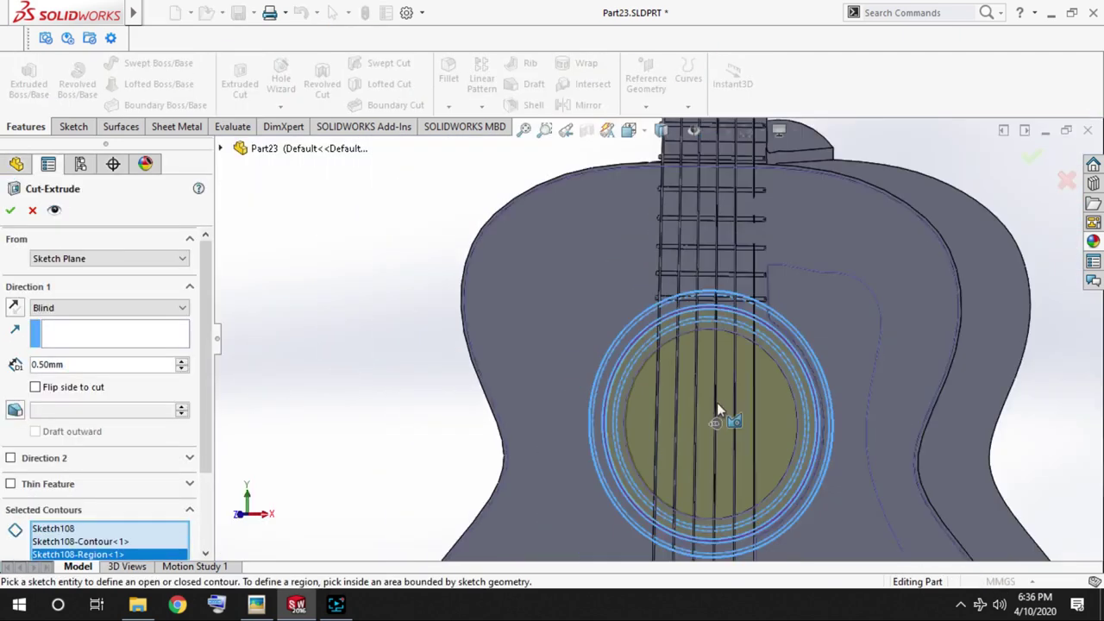
Pick the three ring regions and cut them 0.20 mm deep into the top.
{"action": "scroll", "coordinate": [717, 402], "scroll_direction": "down", "scroll_amount": 5}
{"action": "scroll", "coordinate": [510, 264], "scroll_direction": "down", "scroll_amount": 3}
{"action": "scroll", "coordinate": [530, 261], "scroll_direction": "down", "scroll_amount": 3}
{"action": "left_click", "coordinate": [530, 256]}
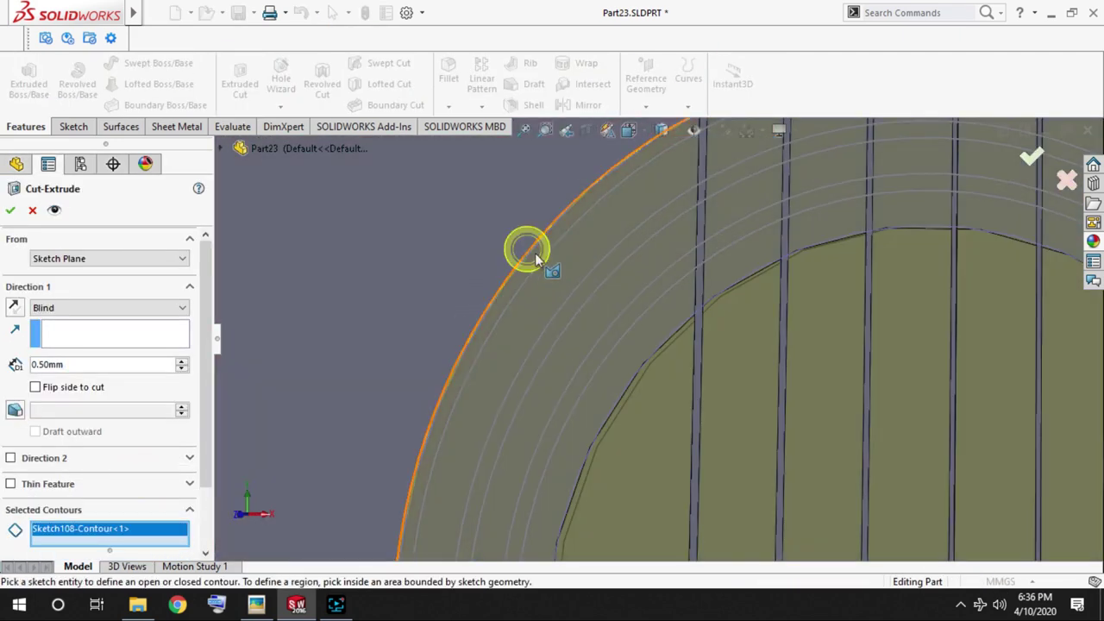
{"action": "left_click", "coordinate": [597, 285]}
{"action": "scroll", "coordinate": [597, 285], "scroll_direction": "up", "scroll_amount": 2}
{"action": "left_click", "coordinate": [636, 305]}
{"action": "left_click", "coordinate": [717, 320]}
{"action": "scroll", "coordinate": [717, 320], "scroll_direction": "up", "scroll_amount": 2}
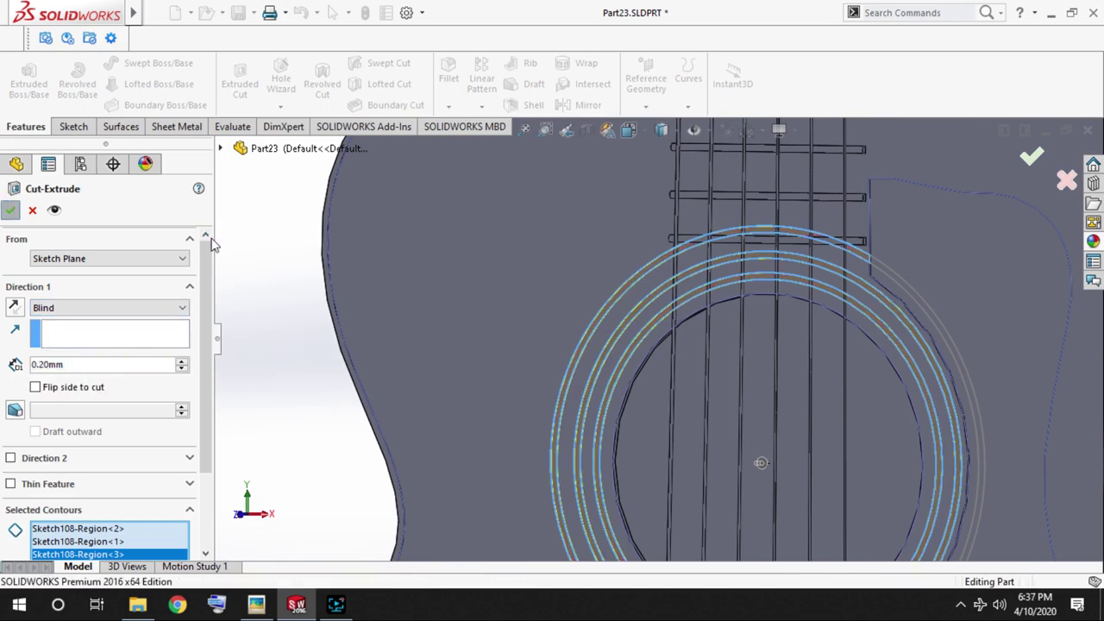
{"action": "key", "text": "Return"}
{"action": "scroll", "coordinate": [610, 296], "scroll_direction": "up", "scroll_amount": 3}
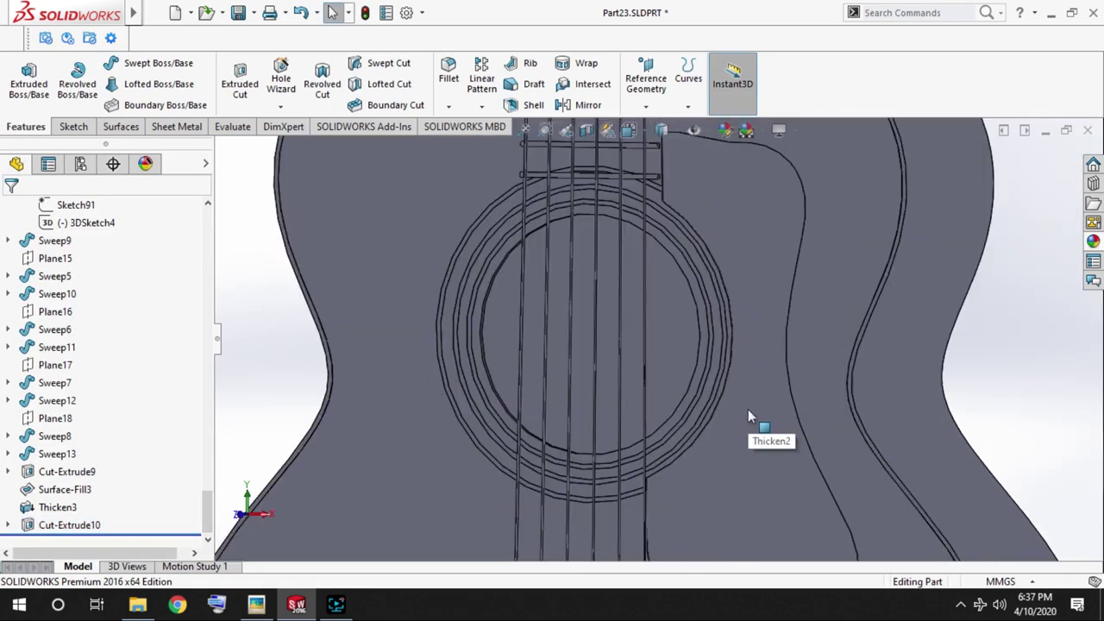
{"action": "scroll", "coordinate": [725, 223], "scroll_direction": "down", "scroll_amount": 2}
{"action": "scroll", "coordinate": [724, 223], "scroll_direction": "up", "scroll_amount": 2}
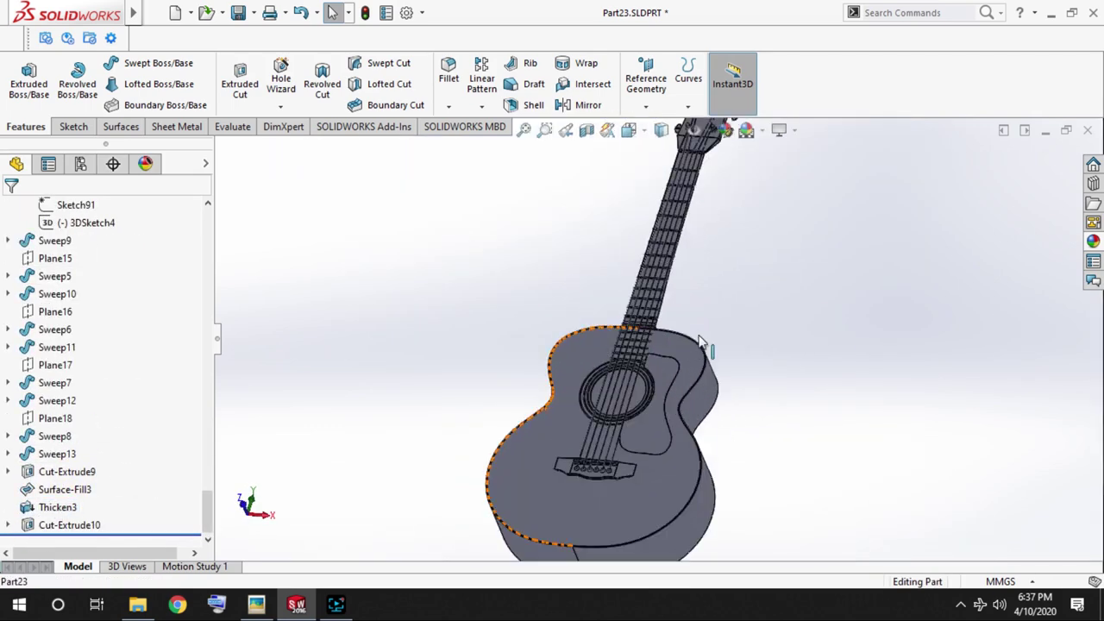
Start a new sketch on the fretboard top face.
{"action": "scroll", "coordinate": [656, 363], "scroll_direction": "down", "scroll_amount": 5}
{"action": "left_click", "coordinate": [646, 375]}
{"action": "left_click", "coordinate": [71, 126]}
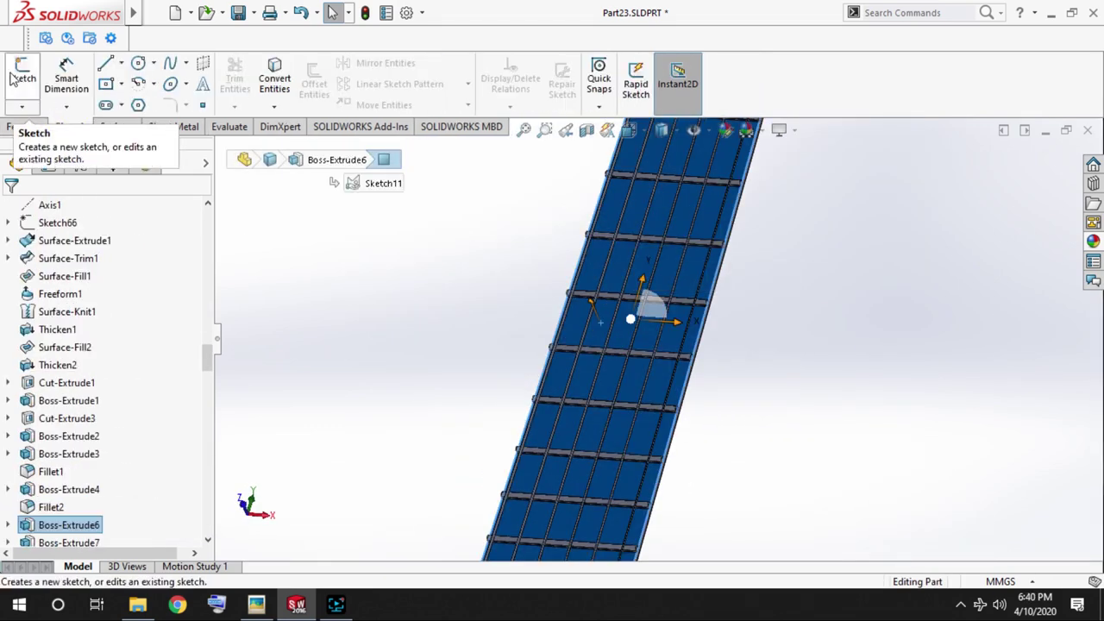
{"action": "left_click", "coordinate": [22, 78]}
{"action": "left_click", "coordinate": [141, 66]}
{"action": "key", "text": "Escape"}
{"action": "scroll", "coordinate": [87, 345], "scroll_direction": "up", "scroll_amount": 10}
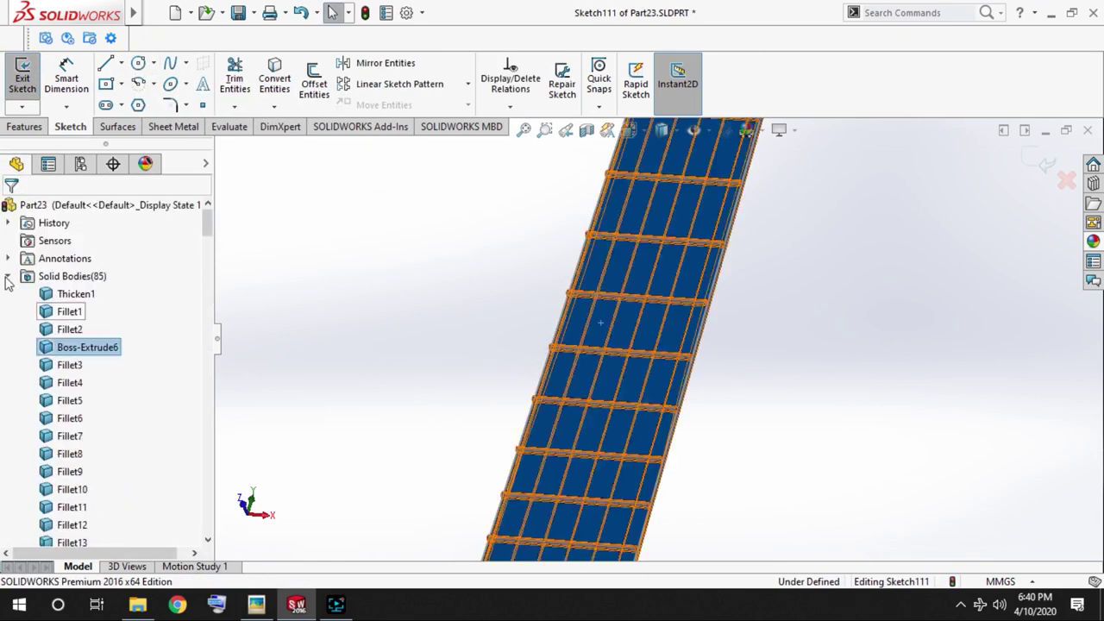
{"action": "scroll", "coordinate": [50, 274], "scroll_direction": "down", "scroll_amount": 3}
{"action": "scroll", "coordinate": [50, 275], "scroll_direction": "up", "scroll_amount": 3}
{"action": "left_click", "coordinate": [50, 275]}
{"action": "scroll", "coordinate": [448, 287], "scroll_direction": "up", "scroll_amount": 3}
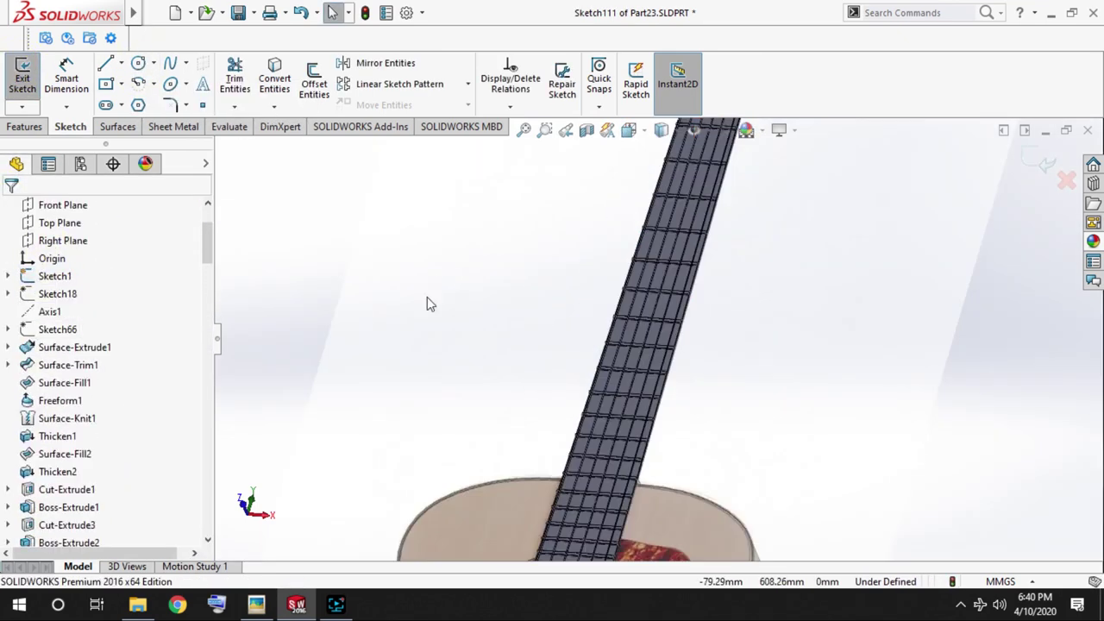
{"action": "scroll", "coordinate": [646, 389], "scroll_direction": "down", "scroll_amount": 1}
{"action": "scroll", "coordinate": [36, 395], "scroll_direction": "up", "scroll_amount": 3}
{"action": "scroll", "coordinate": [36, 395], "scroll_direction": "down", "scroll_amount": 6}
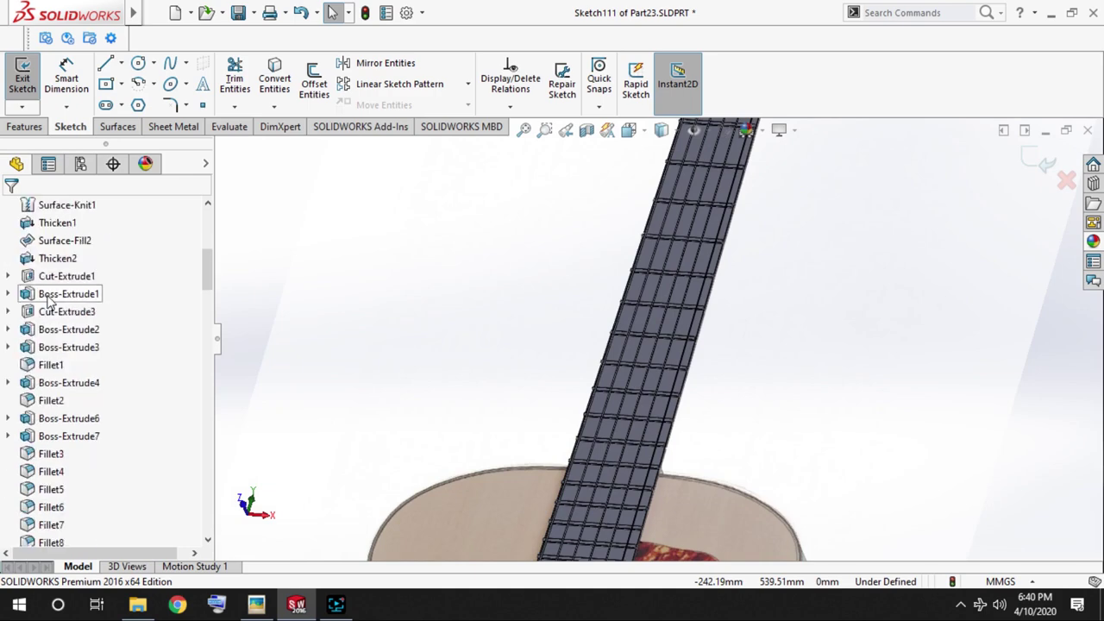
{"action": "scroll", "coordinate": [448, 353], "scroll_direction": "down", "scroll_amount": 3}
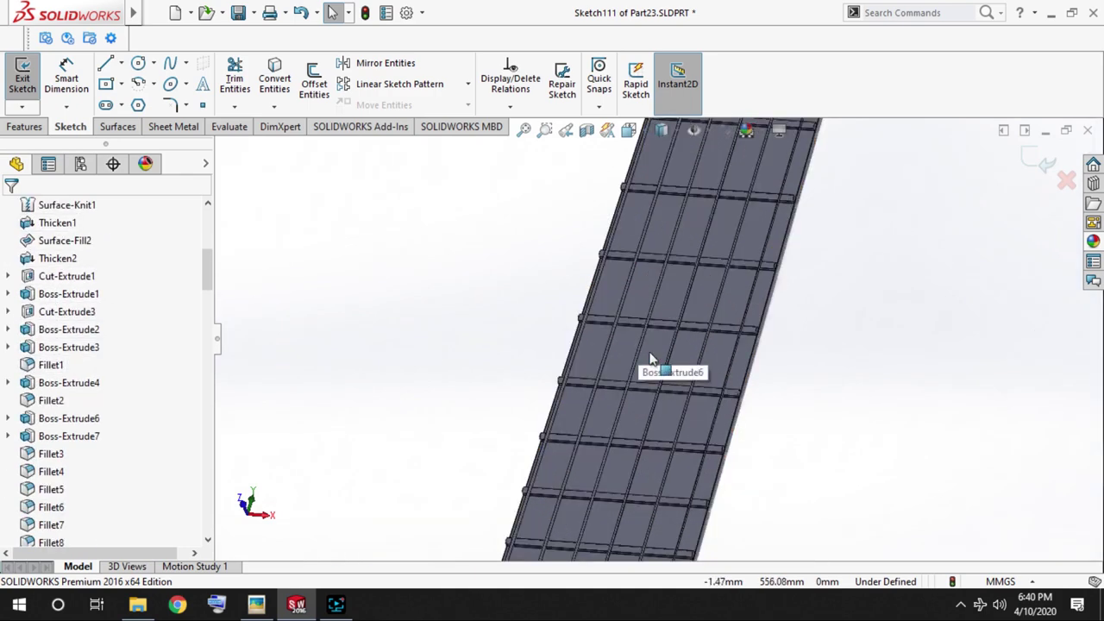
Draw a fret-marker circle on the first inlay, viewed normal-to, and dimension it 5.5 mm.
{"action": "left_click", "coordinate": [653, 370]}
{"action": "scroll", "coordinate": [485, 308], "scroll_direction": "up", "scroll_amount": 4}
{"action": "left_click", "coordinate": [138, 62]}
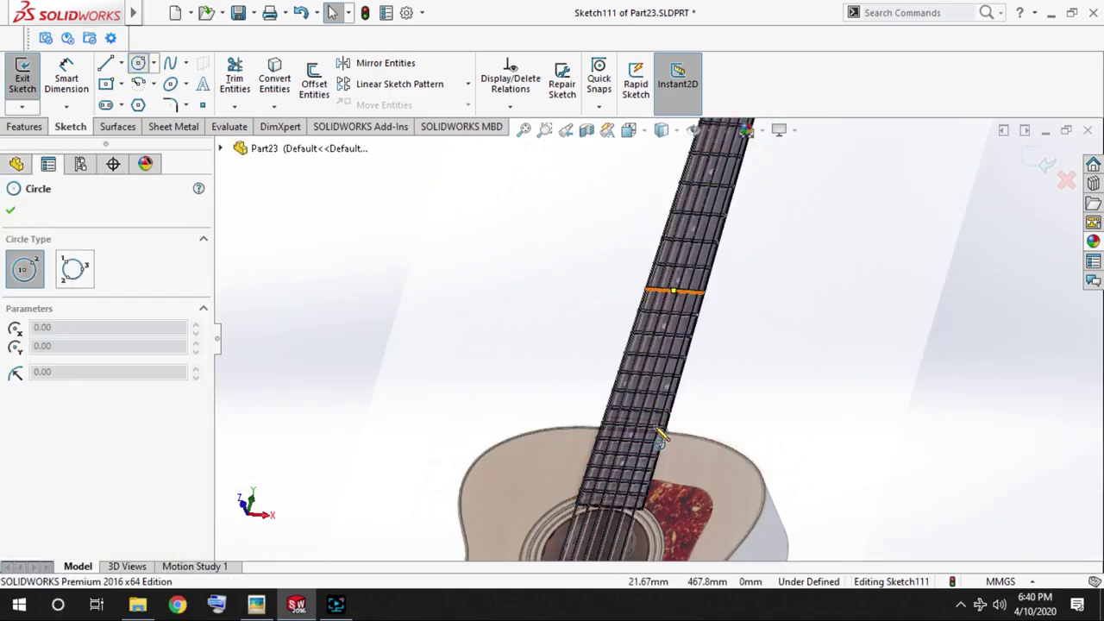
{"action": "key", "text": "ctrl+8"}
{"action": "scroll", "coordinate": [671, 414], "scroll_direction": "down", "scroll_amount": 5}
{"action": "scroll", "coordinate": [621, 384], "scroll_direction": "down", "scroll_amount": 5}
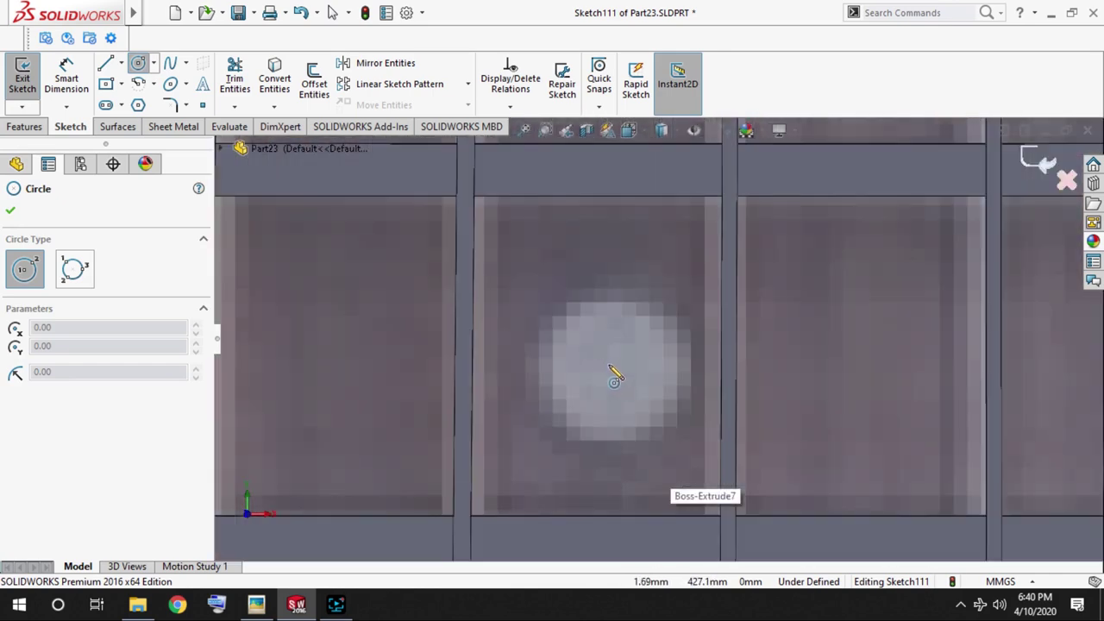
{"action": "left_click", "coordinate": [615, 377]}
{"action": "left_click", "coordinate": [665, 406]}
{"action": "scroll", "coordinate": [665, 327], "scroll_direction": "up", "scroll_amount": 2}
{"action": "right_click_drag", "start_coordinate": [670, 342], "coordinate": [731, 342]}
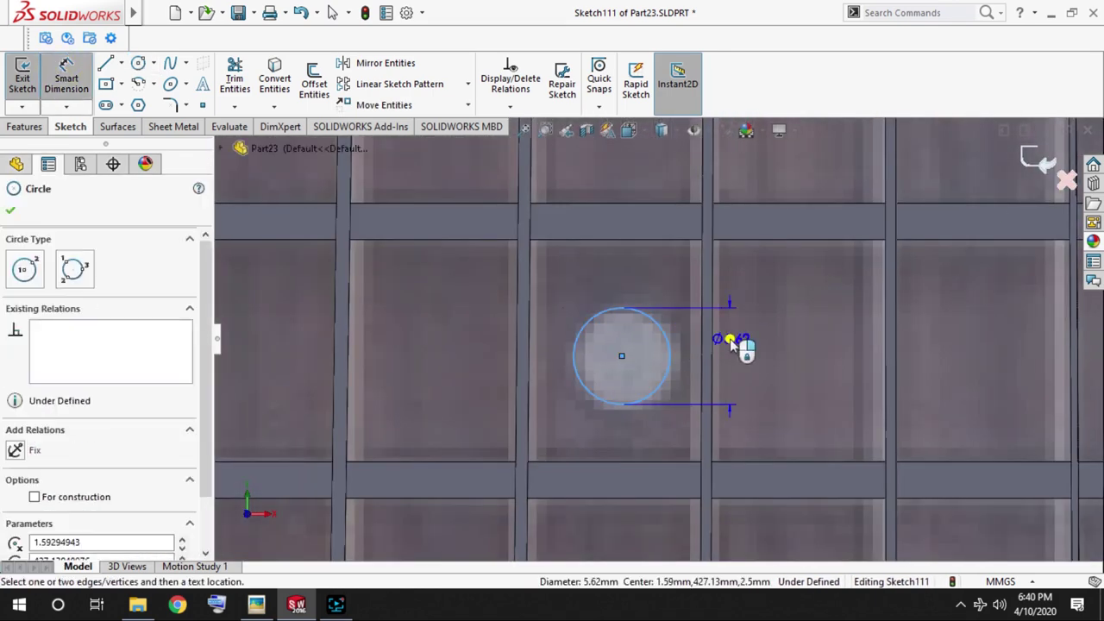
{"action": "left_click", "coordinate": [731, 342]}
{"action": "type", "text": "5.5"}
{"action": "key", "text": "Return"}
Draw a second marker circle on the next inlay and dimension it 5.5 mm.
{"action": "scroll", "coordinate": [544, 204], "scroll_direction": "up", "scroll_amount": 1}
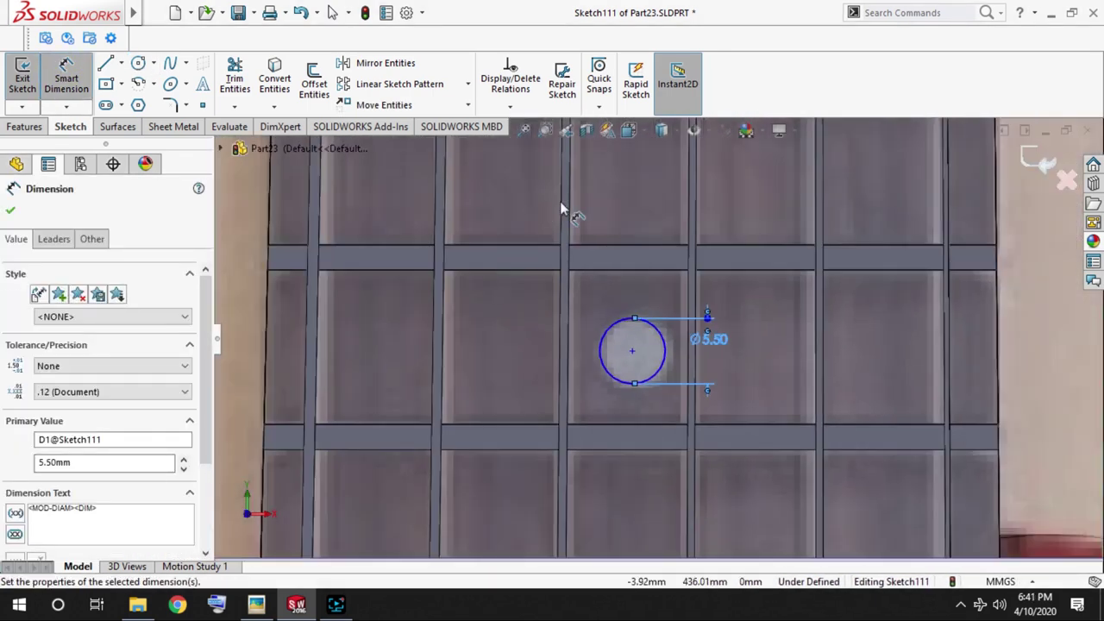
{"action": "scroll", "coordinate": [604, 223], "scroll_direction": "up", "scroll_amount": 2}
{"action": "scroll", "coordinate": [656, 238], "scroll_direction": "down", "scroll_amount": 4}
{"action": "right_click_drag", "start_coordinate": [656, 238], "coordinate": [641, 247]}
{"action": "left_click", "coordinate": [634, 243]}
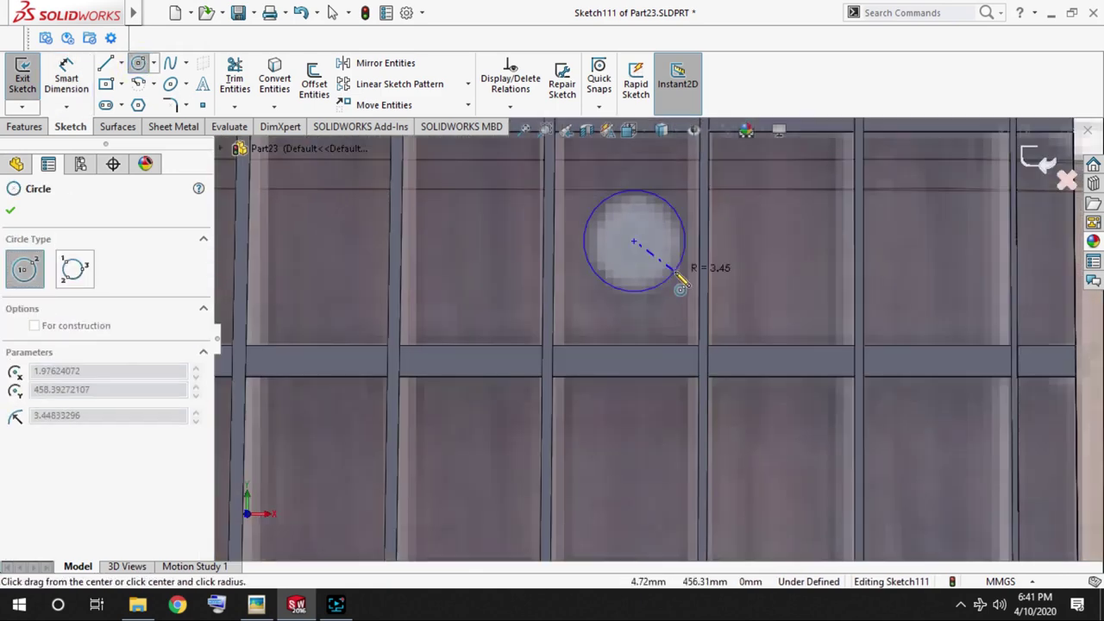
{"action": "left_click", "coordinate": [678, 276]}
{"action": "right_click_drag", "start_coordinate": [753, 246], "coordinate": [759, 246]}
{"action": "left_click", "coordinate": [750, 246]}
{"action": "type", "text": "5.5"}
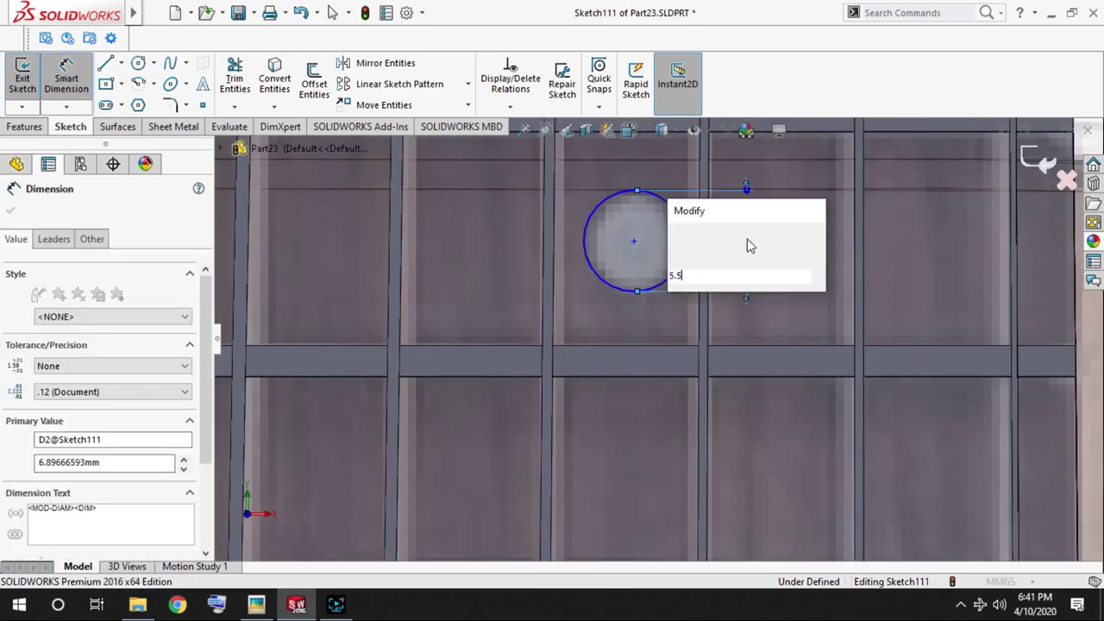
{"action": "key", "text": "Return"}
{"action": "scroll", "coordinate": [690, 247], "scroll_direction": "up", "scroll_amount": 2}
{"action": "key", "text": "Escape"}
{"action": "scroll", "coordinate": [690, 483], "scroll_direction": "up", "scroll_amount": 3}
{"action": "scroll", "coordinate": [690, 484], "scroll_direction": "down", "scroll_amount": 2}
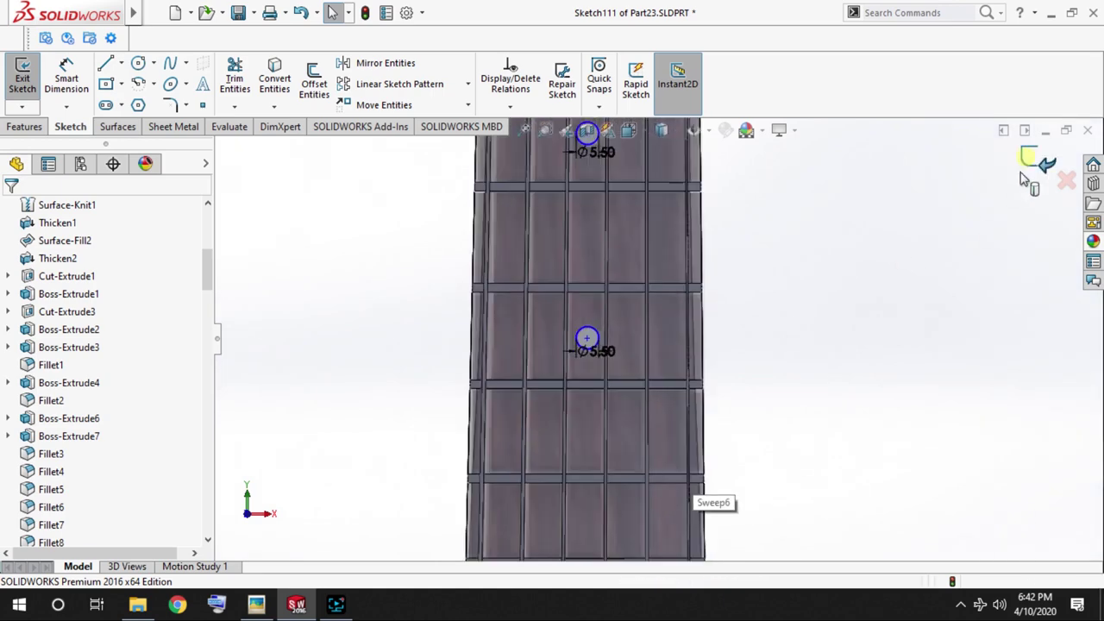
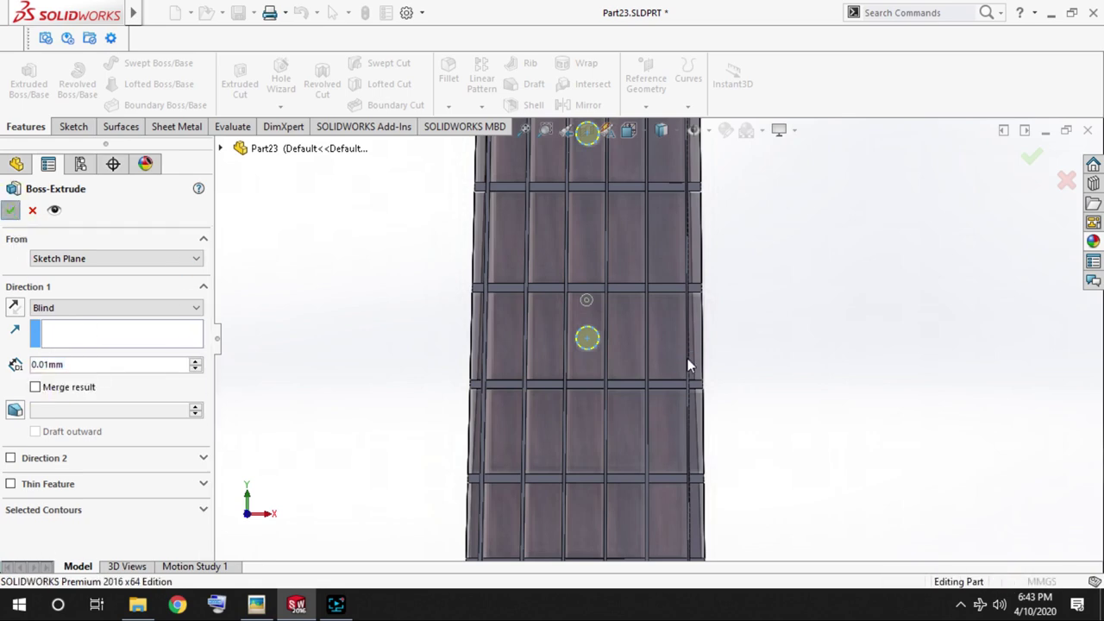
Accept the 0.01 mm boss-extrude on the fretboard and show the whole guitar isometrically.
{"action": "left_click", "coordinate": [14, 212]}
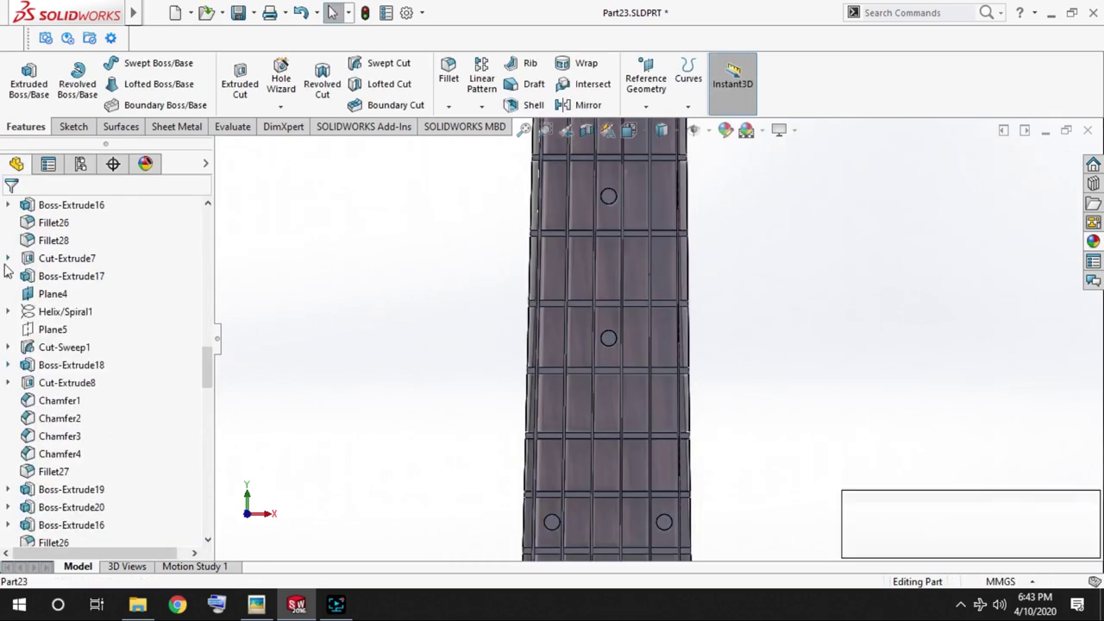
{"action": "scroll", "coordinate": [633, 370], "scroll_direction": "up", "scroll_amount": 2}
{"action": "scroll", "coordinate": [633, 370], "scroll_direction": "down", "scroll_amount": 5}
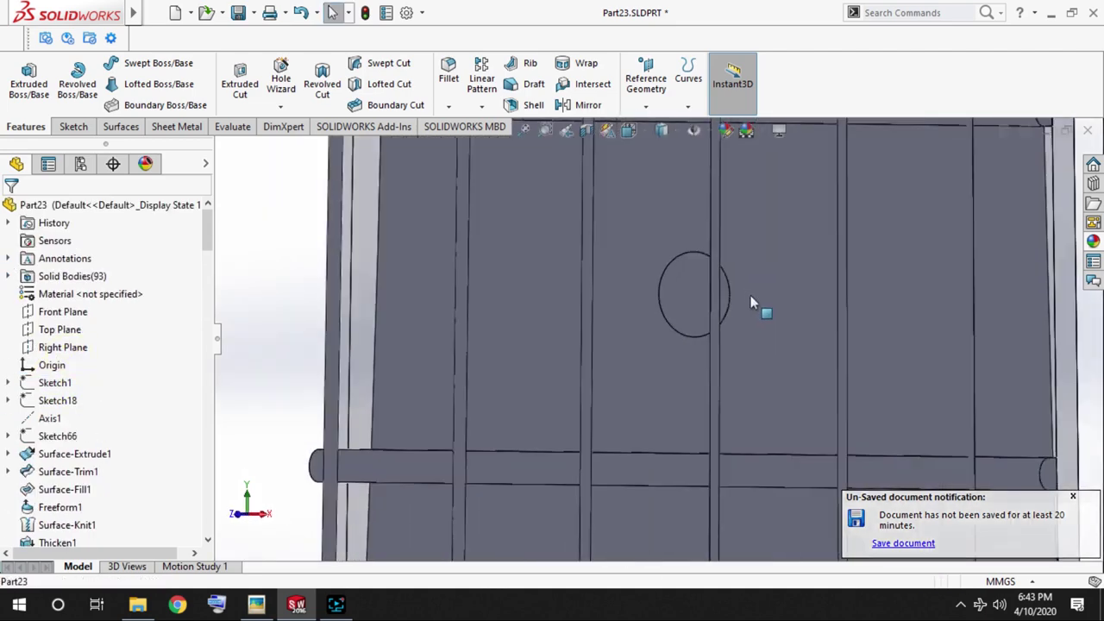
{"action": "middle_click_drag", "start_coordinate": [751, 295], "coordinate": [636, 316]}
{"action": "key", "text": "ctrl+7"}
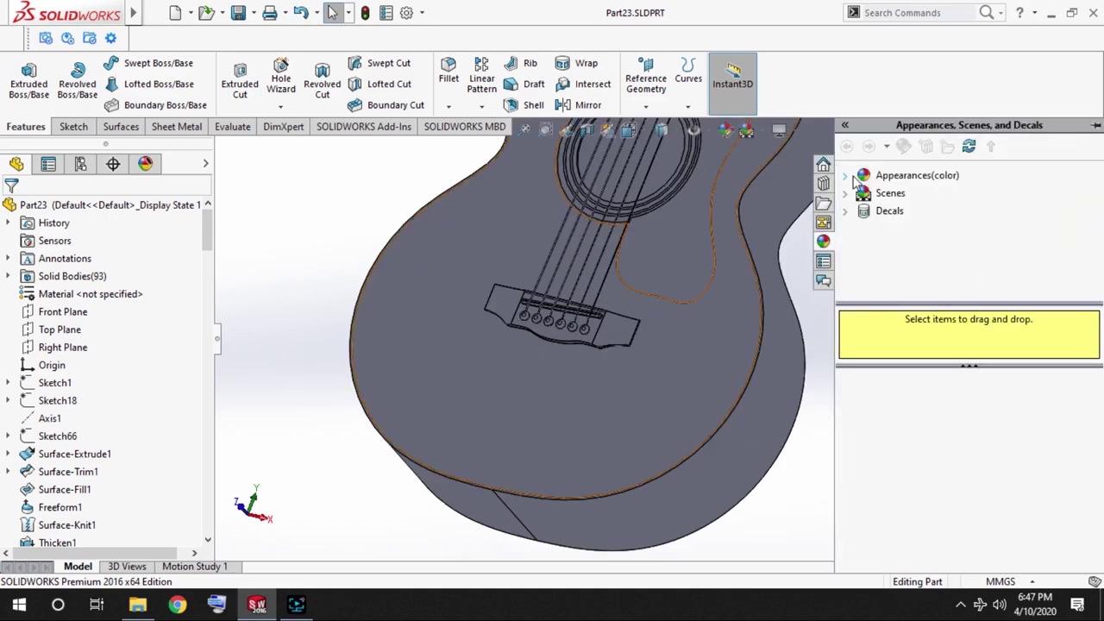
Apply a reddish wood appearance to the whole guitar body sides.
{"action": "left_click", "coordinate": [854, 177]}
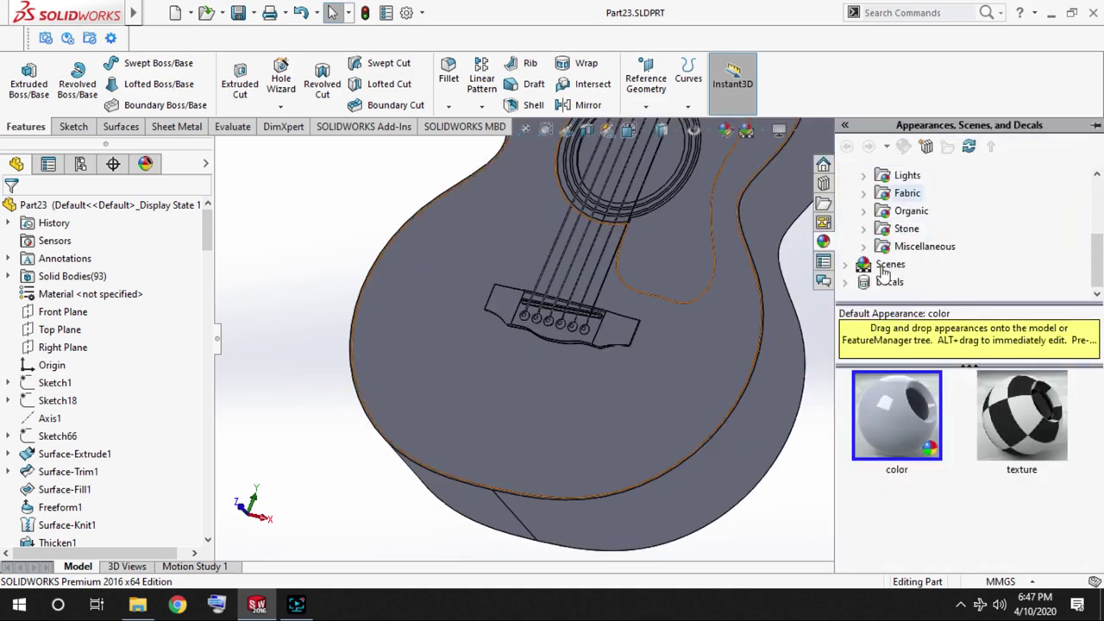
{"action": "left_click_drag", "start_coordinate": [776, 473], "coordinate": [886, 188]}
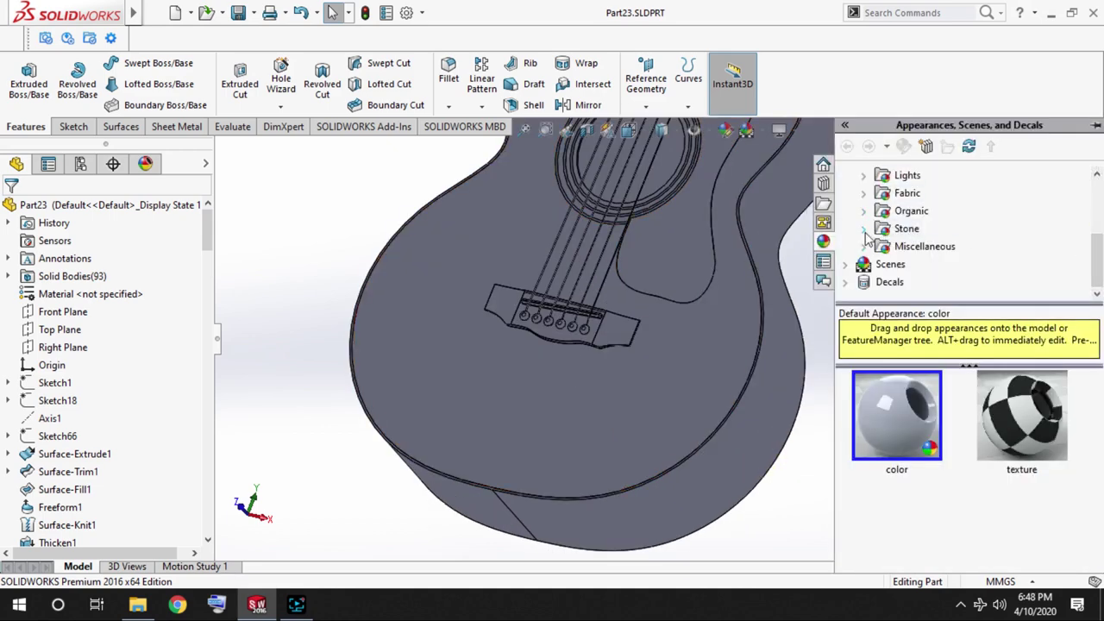
{"action": "left_click_drag", "start_coordinate": [906, 405], "coordinate": [686, 397]}
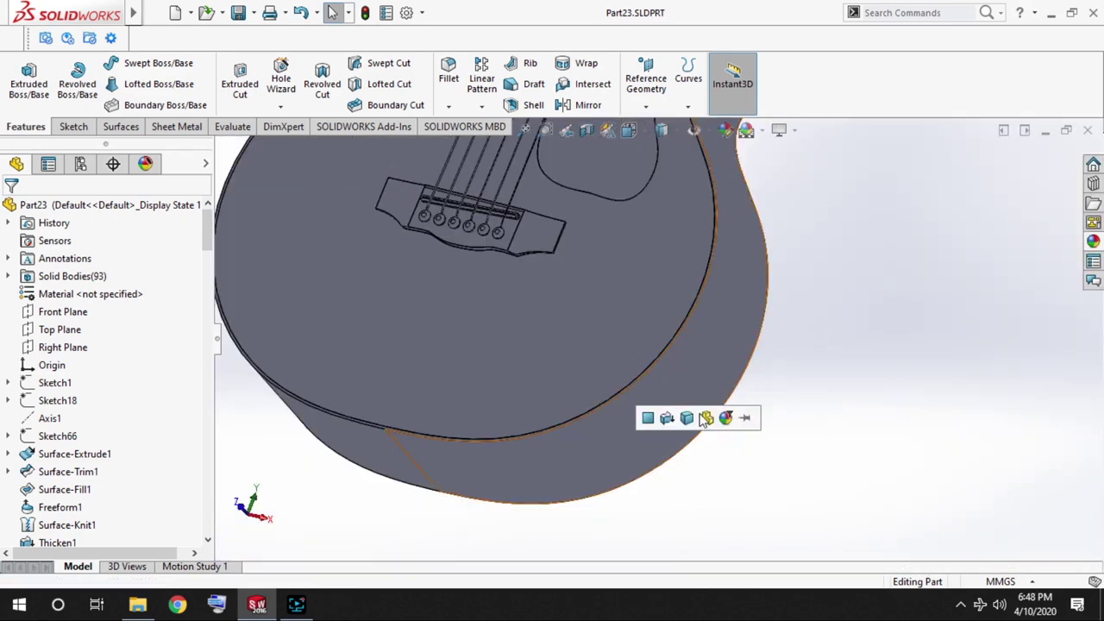
{"action": "left_click", "coordinate": [687, 418]}
{"action": "scroll", "coordinate": [716, 320], "scroll_direction": "up", "scroll_amount": 3}
{"action": "scroll", "coordinate": [644, 281], "scroll_direction": "down", "scroll_amount": 5}
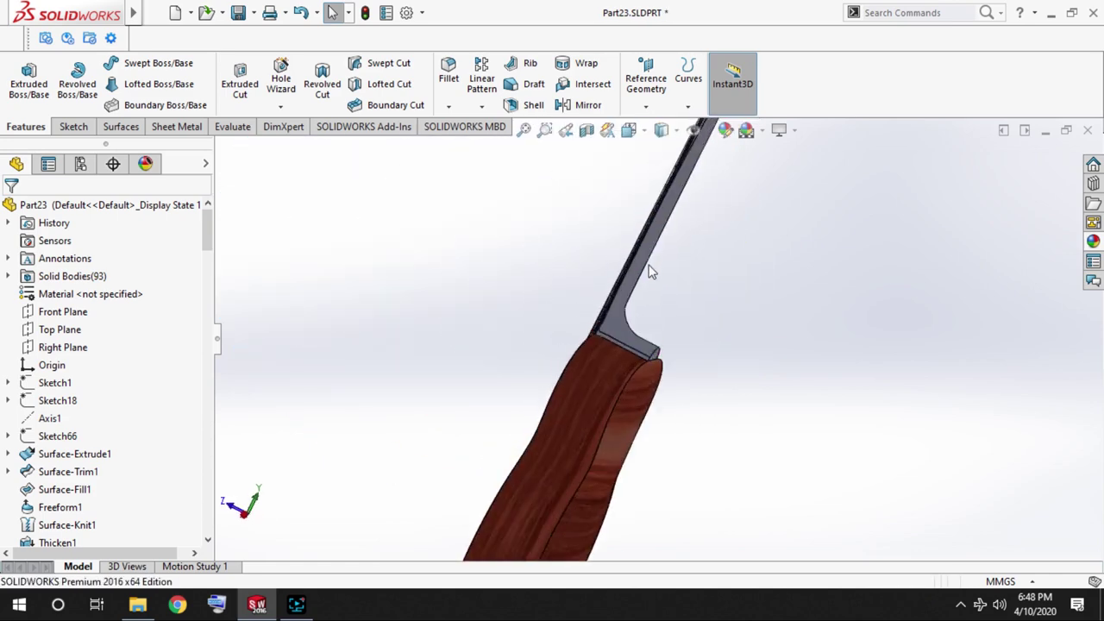
Apply the same wood appearance to the neck and both headstock parts.
{"action": "left_click", "coordinate": [1093, 240]}
{"action": "left_click_drag", "start_coordinate": [869, 400], "coordinate": [591, 420]}
{"action": "scroll", "coordinate": [742, 172], "scroll_direction": "up", "scroll_amount": 3}
{"action": "scroll", "coordinate": [740, 174], "scroll_direction": "down", "scroll_amount": 4}
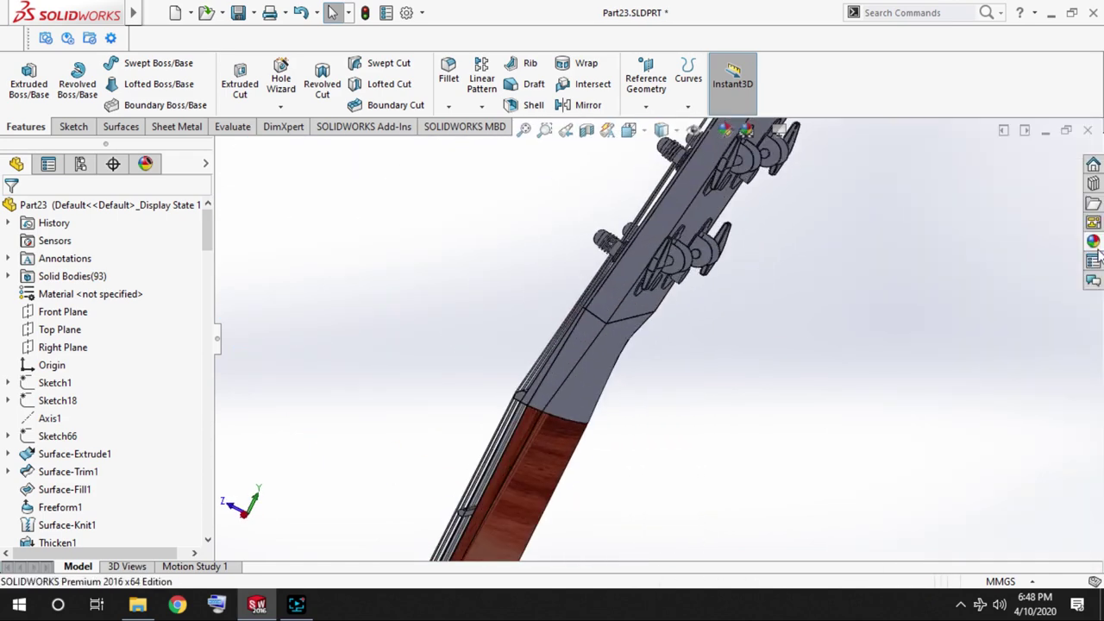
{"action": "left_click", "coordinate": [1093, 240]}
{"action": "left_click_drag", "start_coordinate": [869, 400], "coordinate": [602, 381]}
{"action": "left_click", "coordinate": [1093, 240]}
{"action": "left_click_drag", "start_coordinate": [869, 401], "coordinate": [622, 297]}
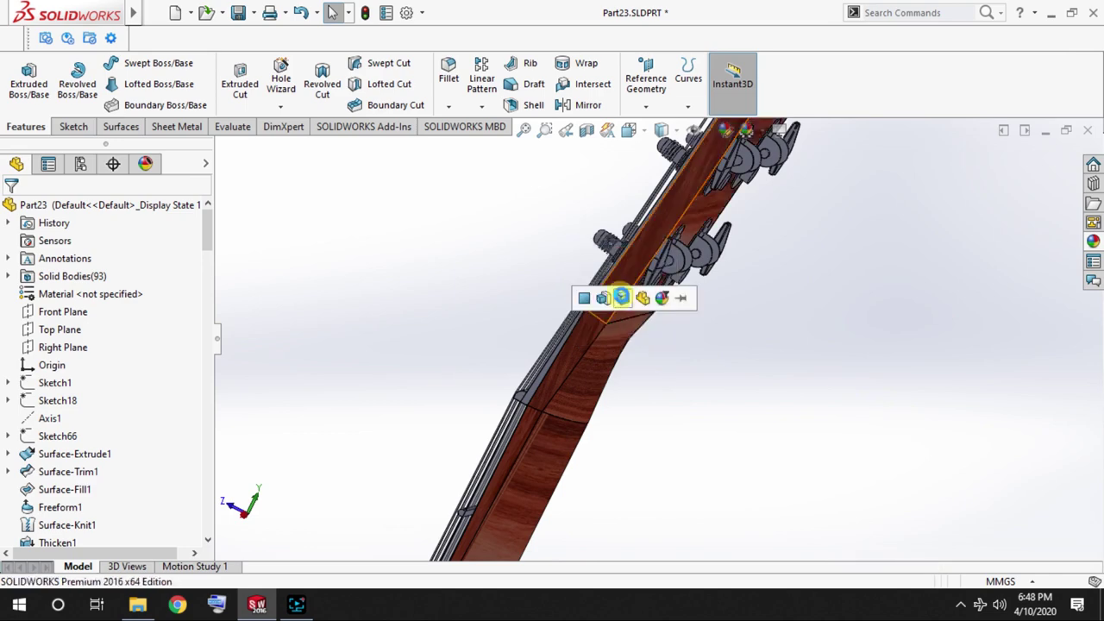
{"action": "scroll", "coordinate": [636, 394], "scroll_direction": "up", "scroll_amount": 3}
{"action": "scroll", "coordinate": [602, 445], "scroll_direction": "down", "scroll_amount": 2}
{"action": "scroll", "coordinate": [604, 438], "scroll_direction": "down", "scroll_amount": 2}
Open the guitar1 reference photos and view the headstock photo.
{"action": "left_click", "coordinate": [137, 604]}
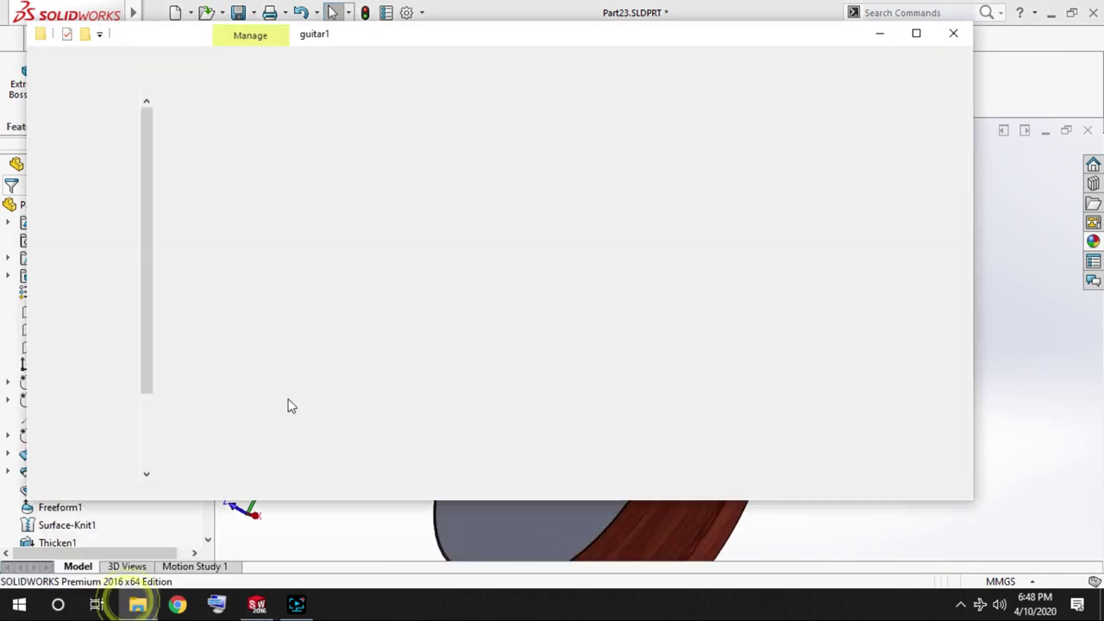
{"action": "double_click", "coordinate": [679, 129]}
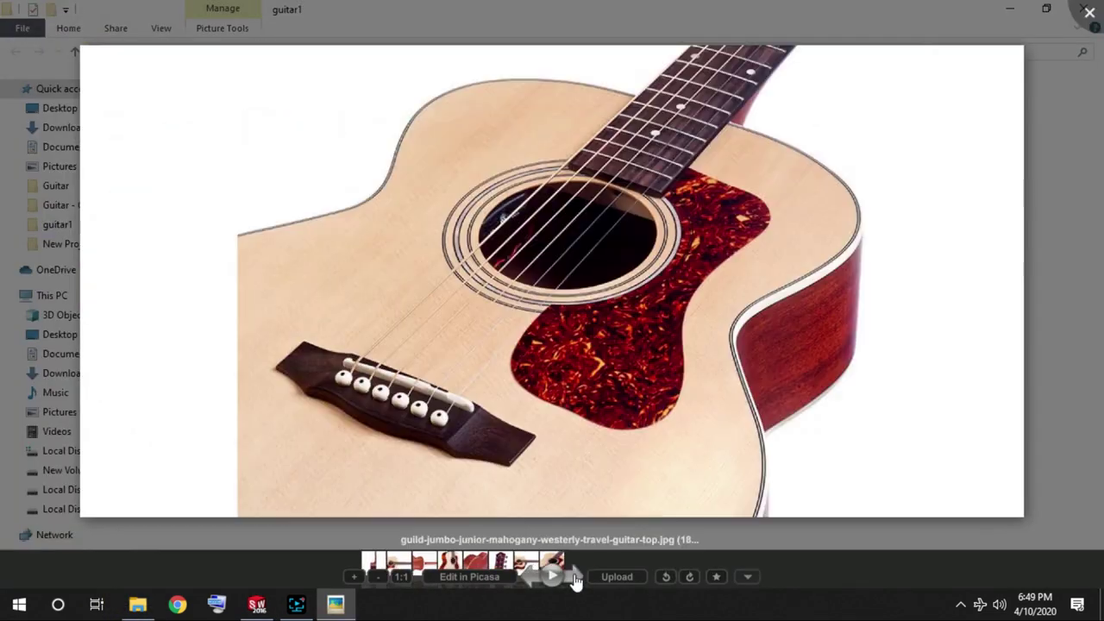
{"action": "left_click", "coordinate": [530, 583]}
Apply a light wood appearance to the whole guitar top.
{"action": "left_click", "coordinate": [1089, 12]}
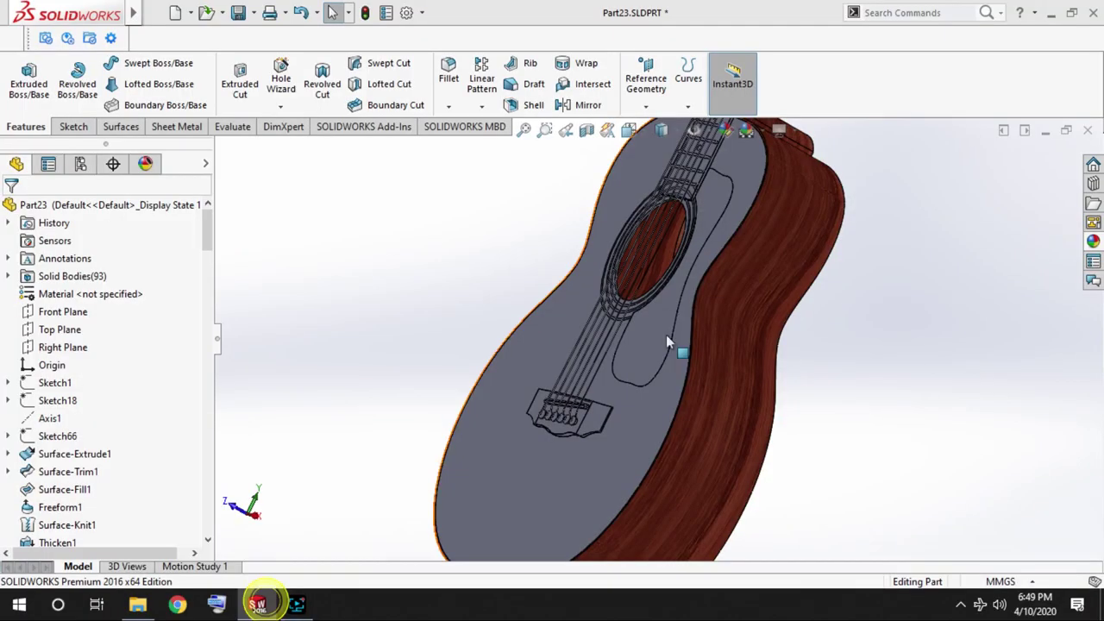
{"action": "left_click", "coordinate": [1093, 240]}
{"action": "mouse_move", "coordinate": [905, 570]}
{"action": "left_mouse_down"}
{"action": "mouse_move", "coordinate": [491, 493]}
{"action": "mouse_move", "coordinate": [477, 501]}
{"action": "left_mouse_up"}
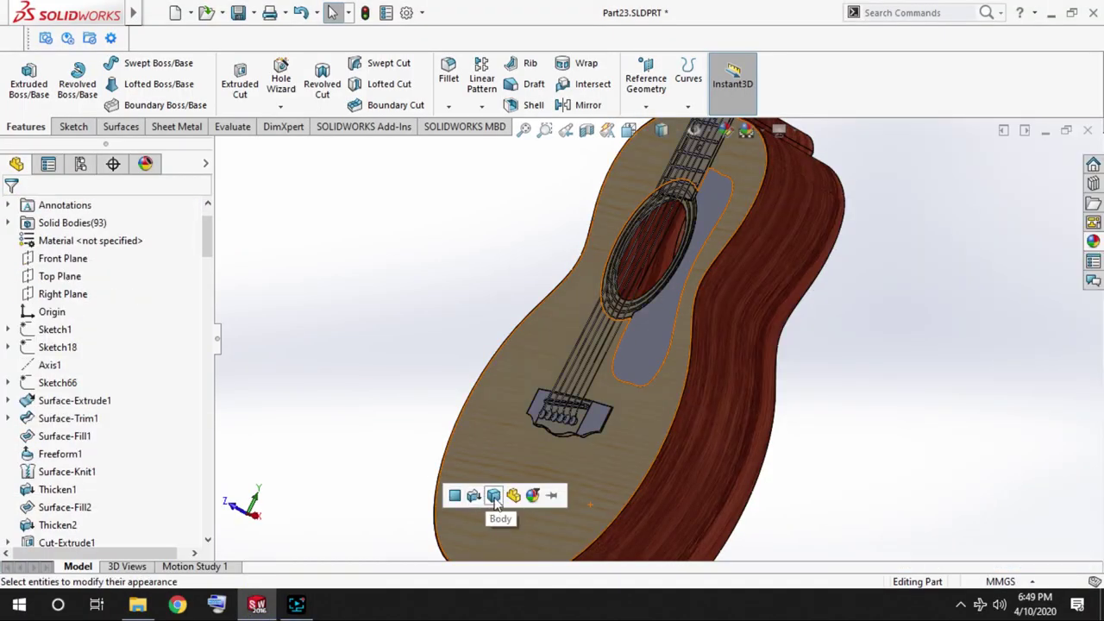
{"action": "left_click", "coordinate": [494, 505]}
{"action": "scroll", "coordinate": [732, 229], "scroll_direction": "up", "scroll_amount": 3}
{"action": "scroll", "coordinate": [555, 414], "scroll_direction": "down", "scroll_amount": 3}
{"action": "scroll", "coordinate": [616, 488], "scroll_direction": "down", "scroll_amount": 2}
{"action": "scroll", "coordinate": [738, 339], "scroll_direction": "down", "scroll_amount": 2}
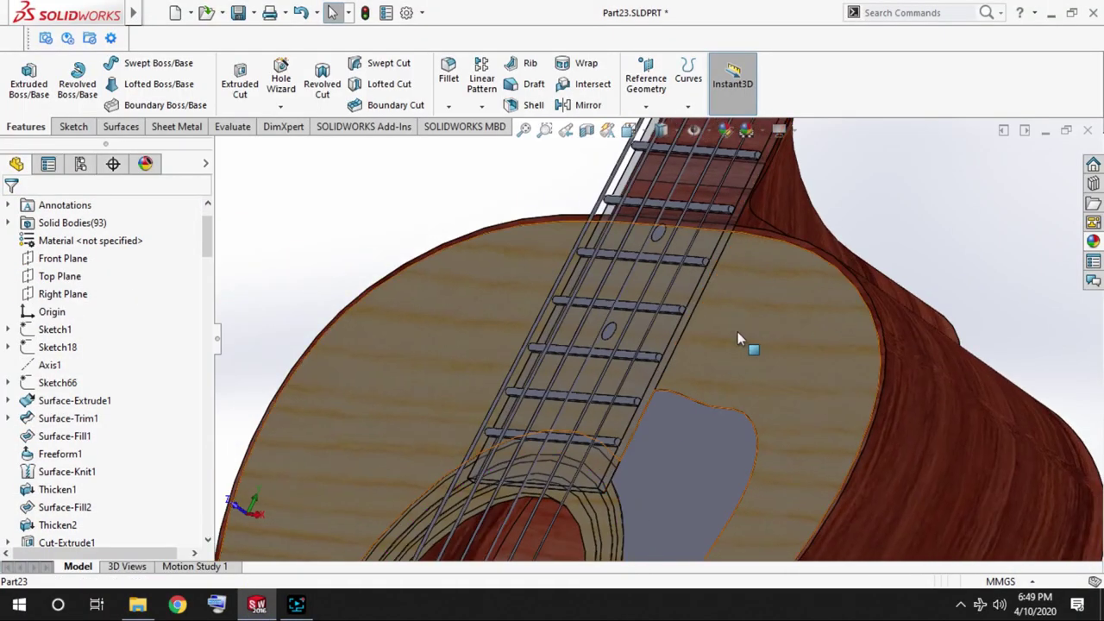
Select the fingerboard face, the Thicken1, Boss-Extrude1 and Boss-Extrude7 features, and a top face.
{"action": "middle_click_drag", "start_coordinate": [336, 239], "coordinate": [777, 234]}
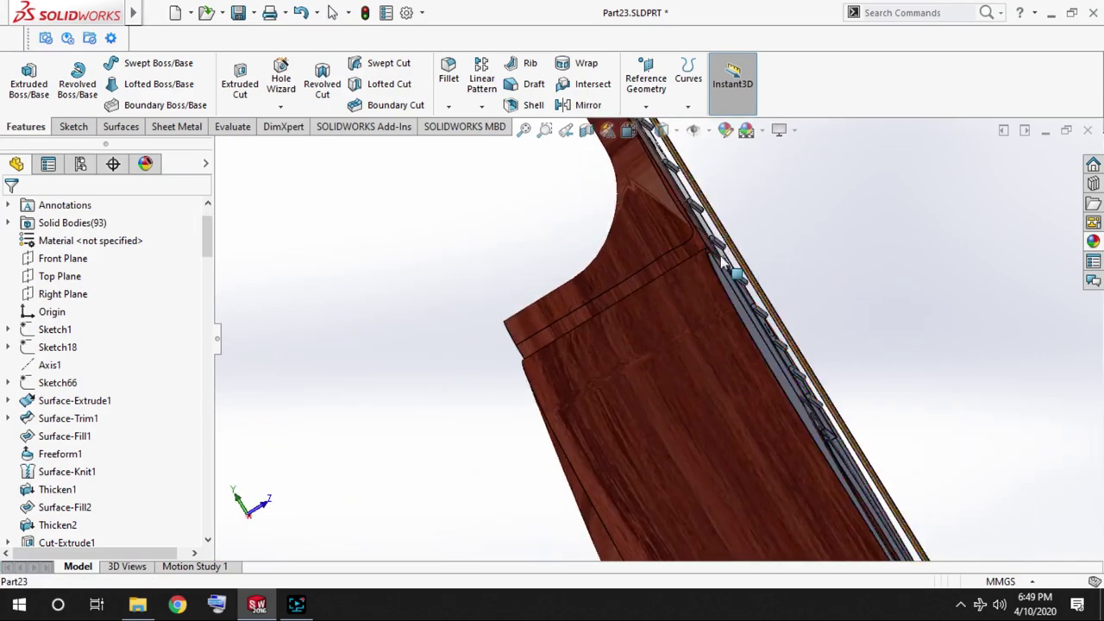
{"action": "left_click", "coordinate": [777, 233]}
{"action": "scroll", "coordinate": [69, 345], "scroll_direction": "down", "scroll_amount": 3}
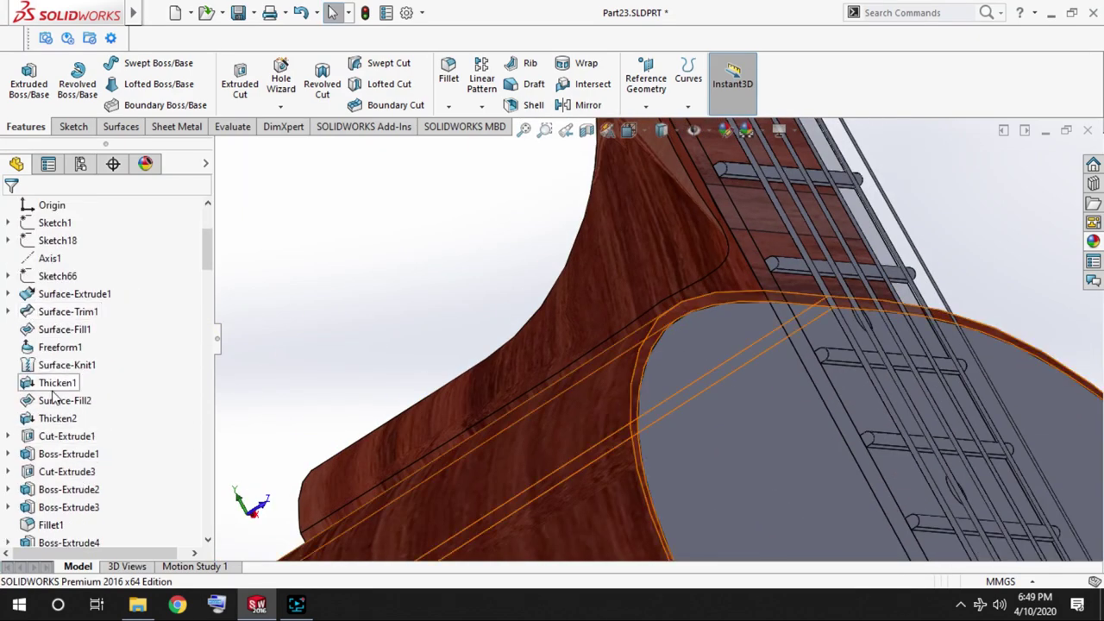
{"action": "left_click", "coordinate": [56, 382]}
{"action": "scroll", "coordinate": [69, 379], "scroll_direction": "down", "scroll_amount": 2}
{"action": "left_click", "coordinate": [69, 347]}
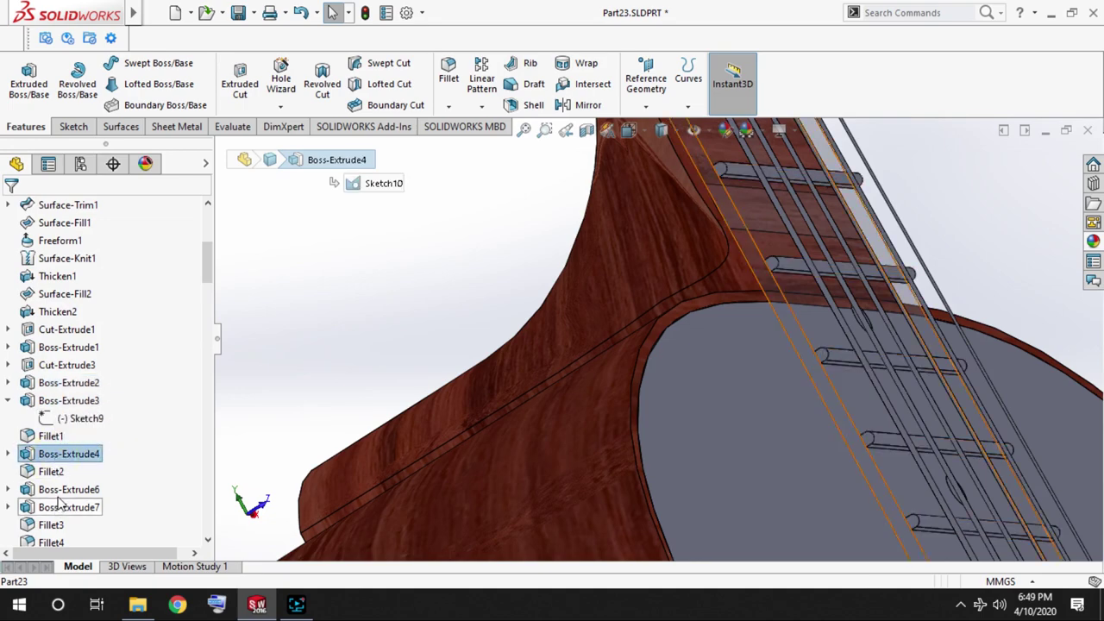
{"action": "left_click", "coordinate": [65, 507]}
{"action": "scroll", "coordinate": [740, 443], "scroll_direction": "up", "scroll_amount": 3}
{"action": "scroll", "coordinate": [776, 449], "scroll_direction": "down", "scroll_amount": 3}
{"action": "left_click", "coordinate": [707, 444]}
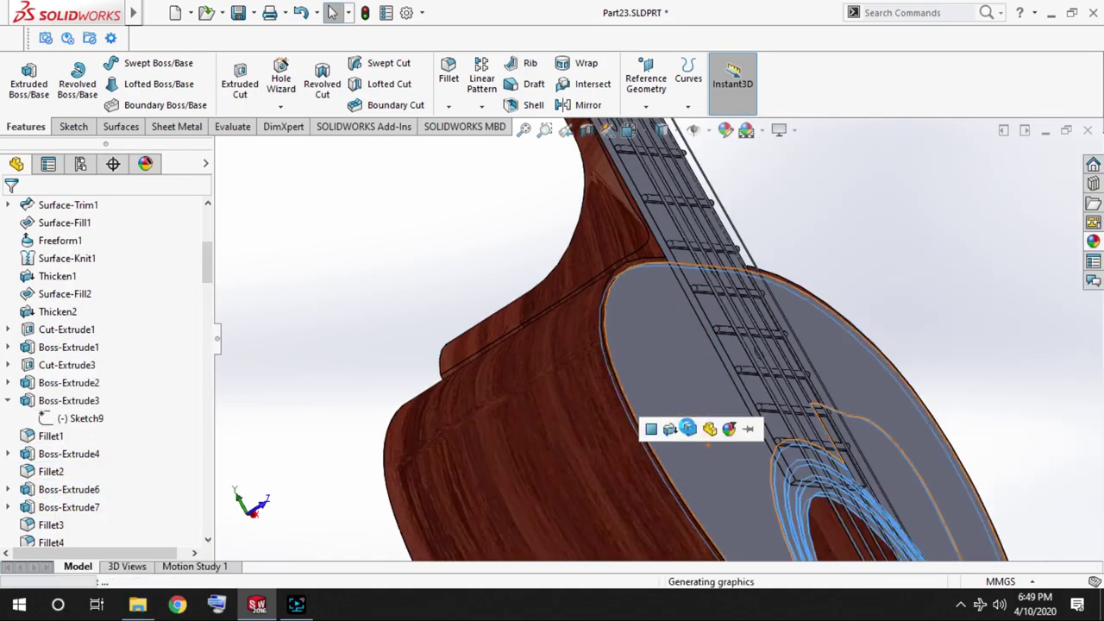
{"action": "scroll", "coordinate": [880, 377], "scroll_direction": "up", "scroll_amount": 3}
{"action": "scroll", "coordinate": [863, 380], "scroll_direction": "down", "scroll_amount": 4}
{"action": "scroll", "coordinate": [653, 365], "scroll_direction": "down", "scroll_amount": 3}
Apply oak wood appearances to the three soundhole rings.
{"action": "left_click", "coordinate": [1093, 242]}
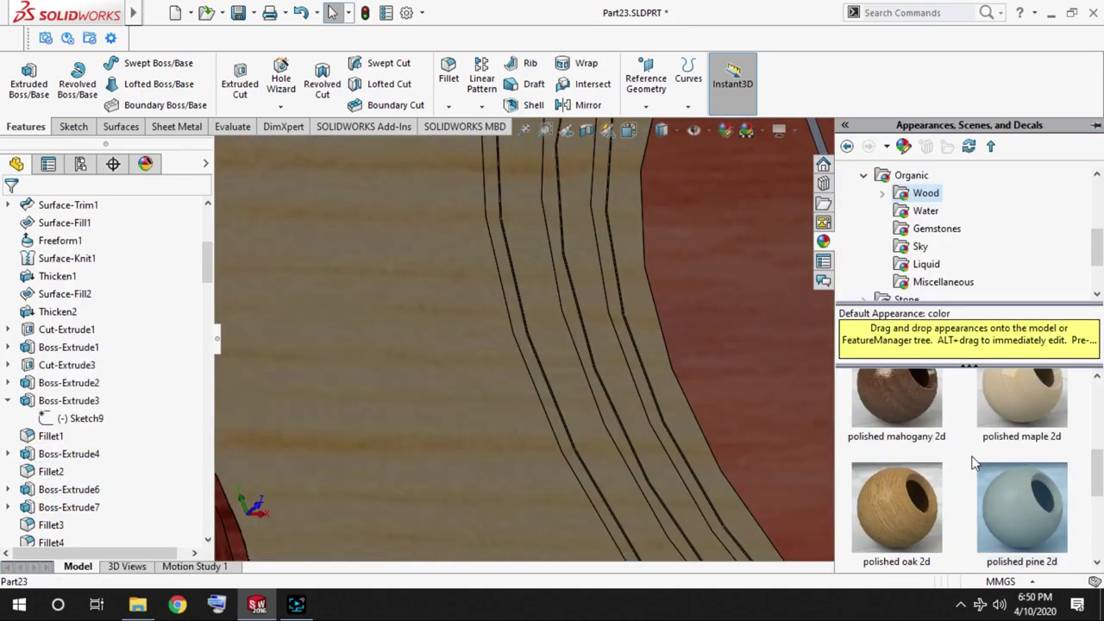
{"action": "left_click_drag", "start_coordinate": [897, 507], "coordinate": [630, 500]}
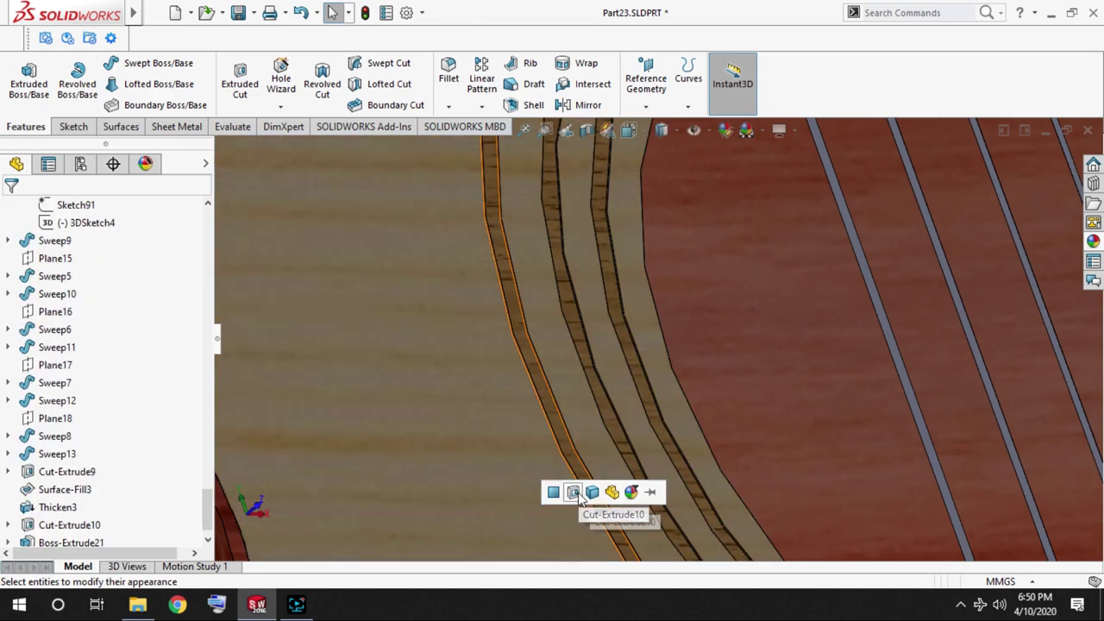
{"action": "left_click", "coordinate": [1096, 244]}
{"action": "left_click_drag", "start_coordinate": [843, 439], "coordinate": [638, 458]}
{"action": "left_click", "coordinate": [1093, 242]}
{"action": "left_click_drag", "start_coordinate": [897, 500], "coordinate": [685, 451]}
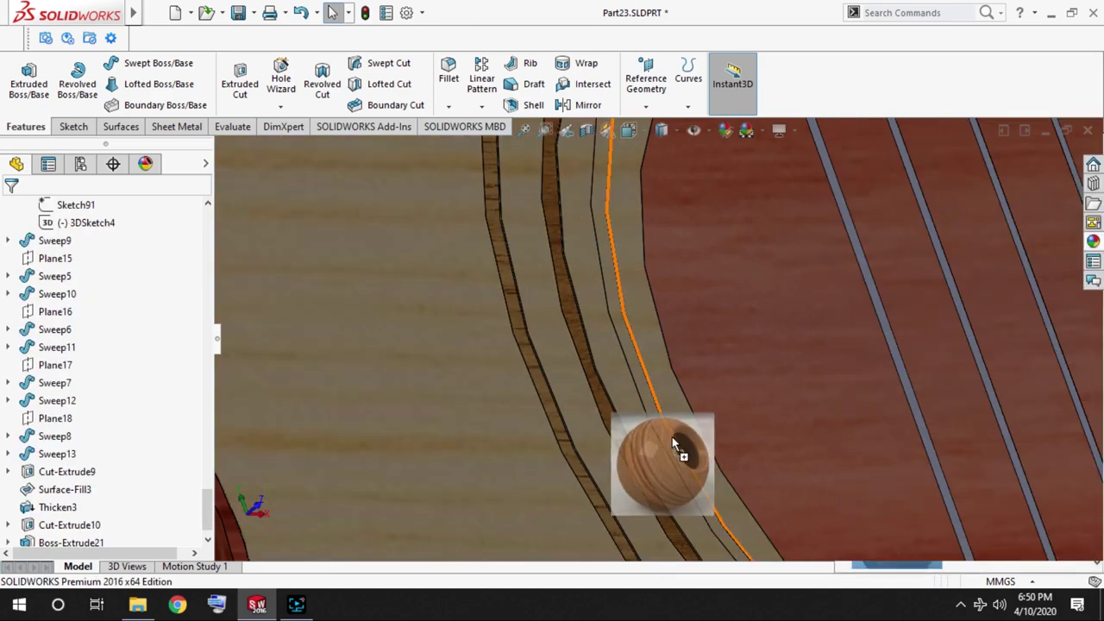
{"action": "scroll", "coordinate": [802, 253], "scroll_direction": "up", "scroll_amount": 3}
{"action": "scroll", "coordinate": [702, 377], "scroll_direction": "up", "scroll_amount": 2}
{"action": "scroll", "coordinate": [702, 377], "scroll_direction": "down", "scroll_amount": 3}
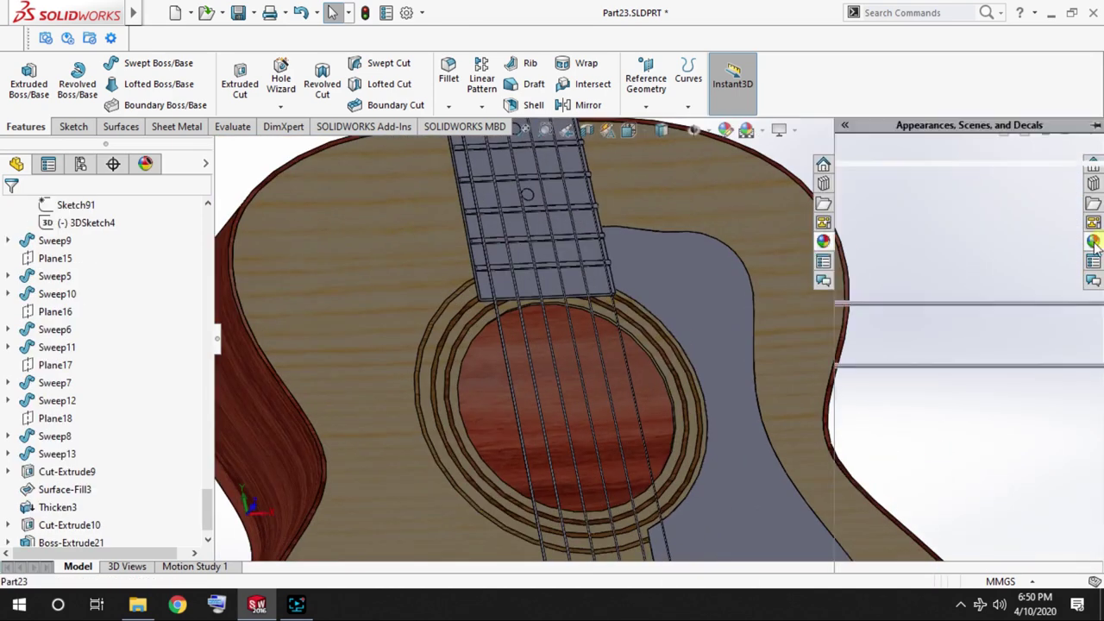
{"action": "scroll", "coordinate": [793, 463], "scroll_direction": "down", "scroll_amount": 3}
Apply polished mahogany 2d to the bridge and its wings.
{"action": "left_click", "coordinate": [1093, 242]}
{"action": "scroll", "coordinate": [958, 431], "scroll_direction": "down", "scroll_amount": 3}
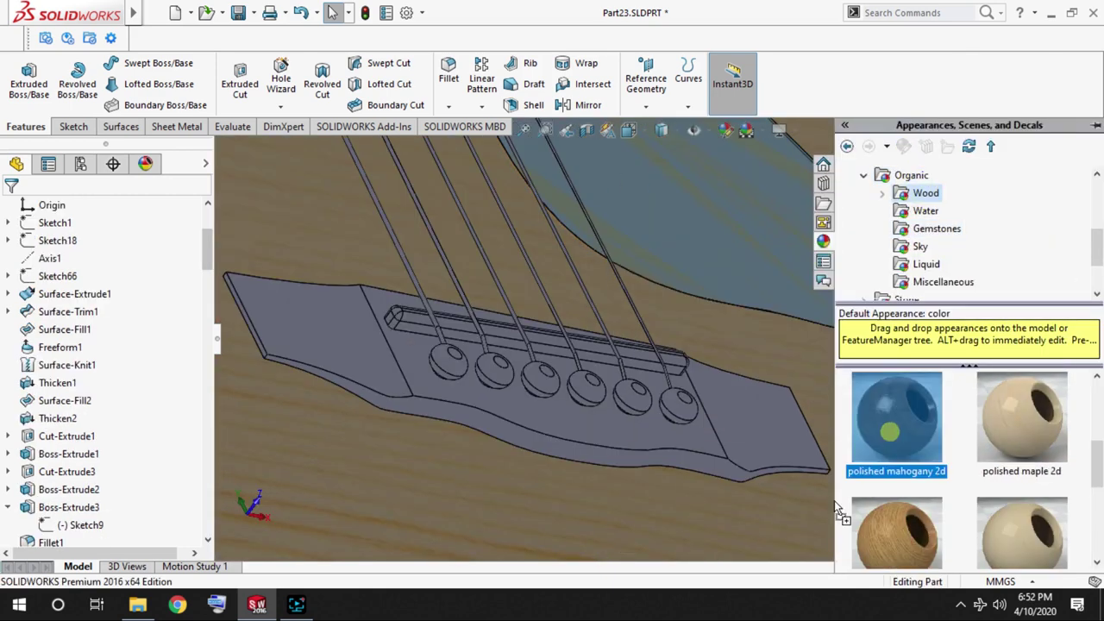
{"action": "left_click_drag", "start_coordinate": [897, 419], "coordinate": [640, 446]}
{"action": "left_click", "coordinate": [1093, 242]}
{"action": "left_click_drag", "start_coordinate": [897, 483], "coordinate": [776, 406]}
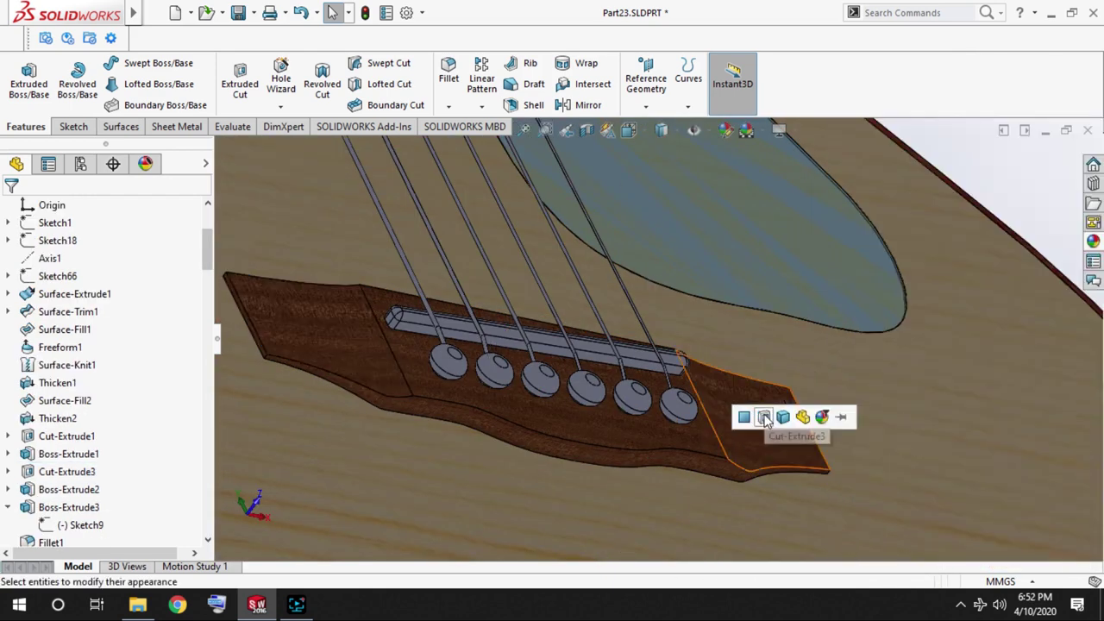
{"action": "scroll", "coordinate": [604, 363], "scroll_direction": "down", "scroll_amount": 3}
Apply light grey high-gloss plastic to the bridge pins.
{"action": "left_click", "coordinate": [1093, 241]}
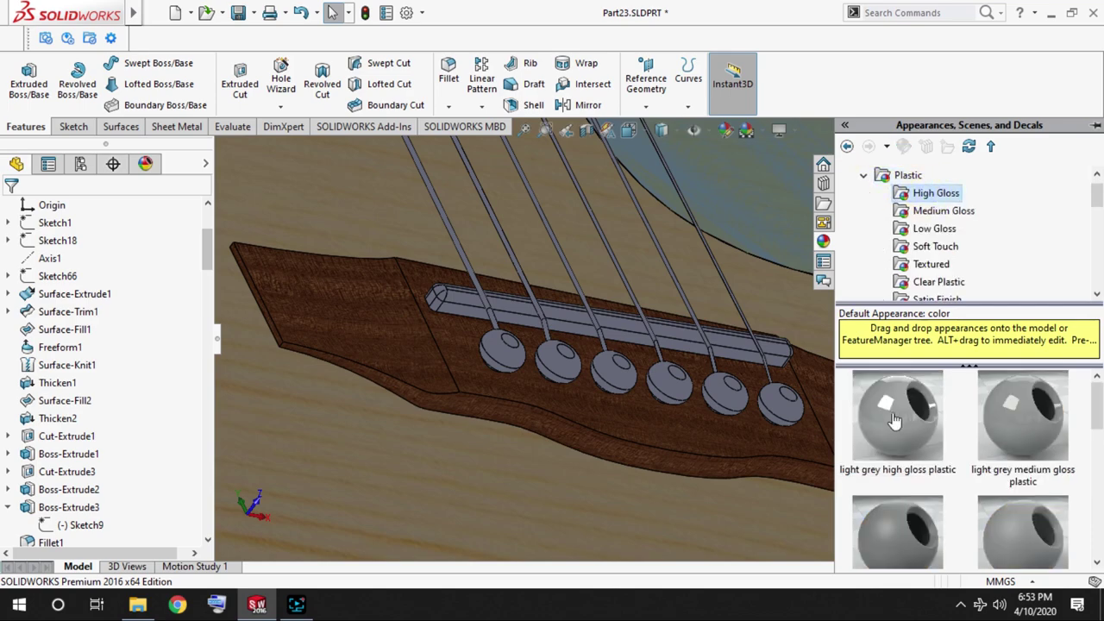
{"action": "left_click_drag", "start_coordinate": [895, 420], "coordinate": [509, 354]}
{"action": "scroll", "coordinate": [518, 362], "scroll_direction": "down", "scroll_amount": 5}
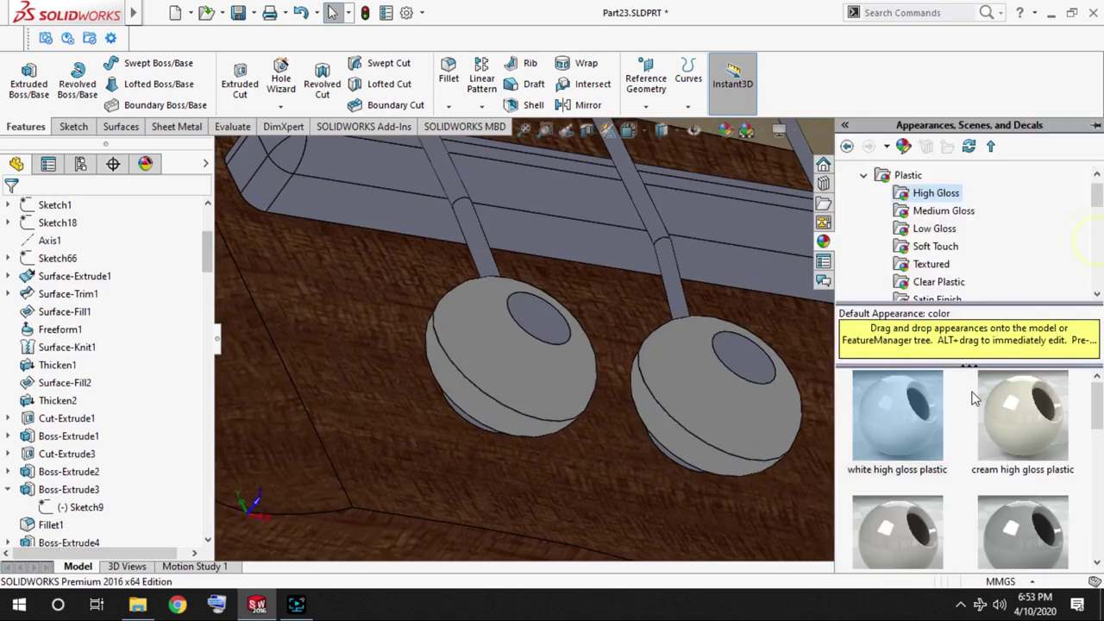
{"action": "left_click", "coordinate": [557, 319]}
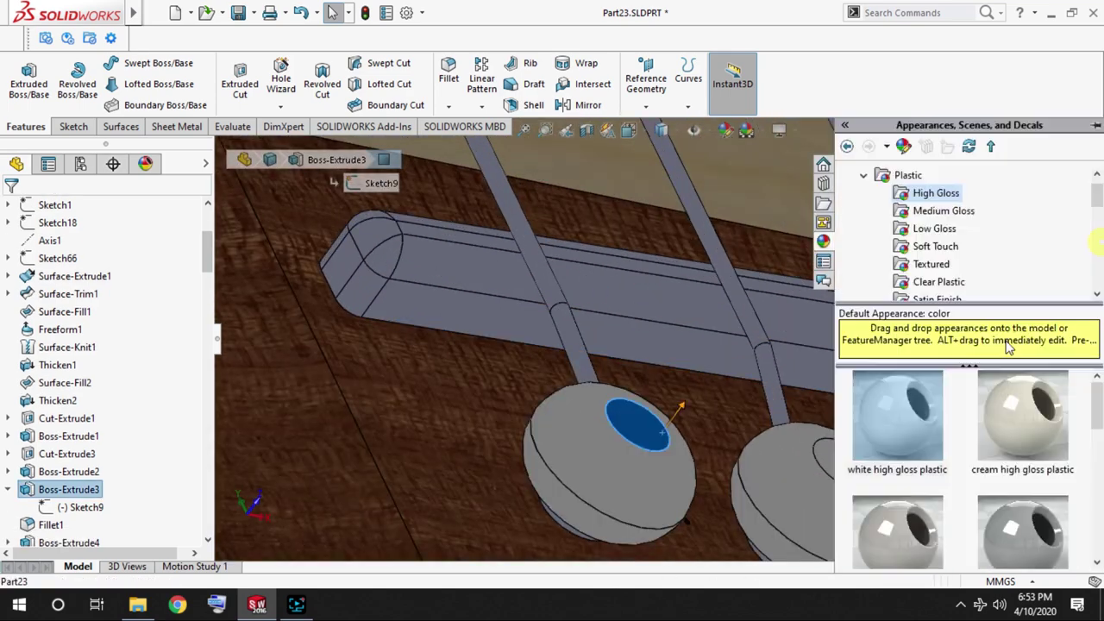
Apply an appearance to the whole saddle bar and saddle body.
{"action": "left_click_drag", "start_coordinate": [897, 432], "coordinate": [645, 318]}
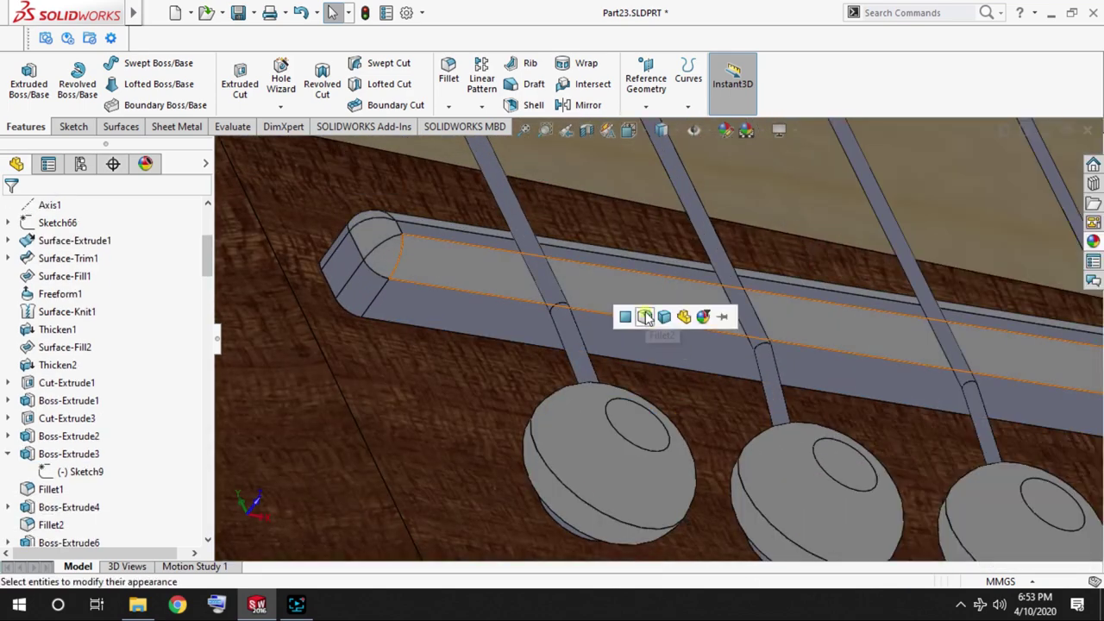
{"action": "left_click", "coordinate": [1093, 241]}
{"action": "left_click_drag", "start_coordinate": [897, 302], "coordinate": [712, 354]}
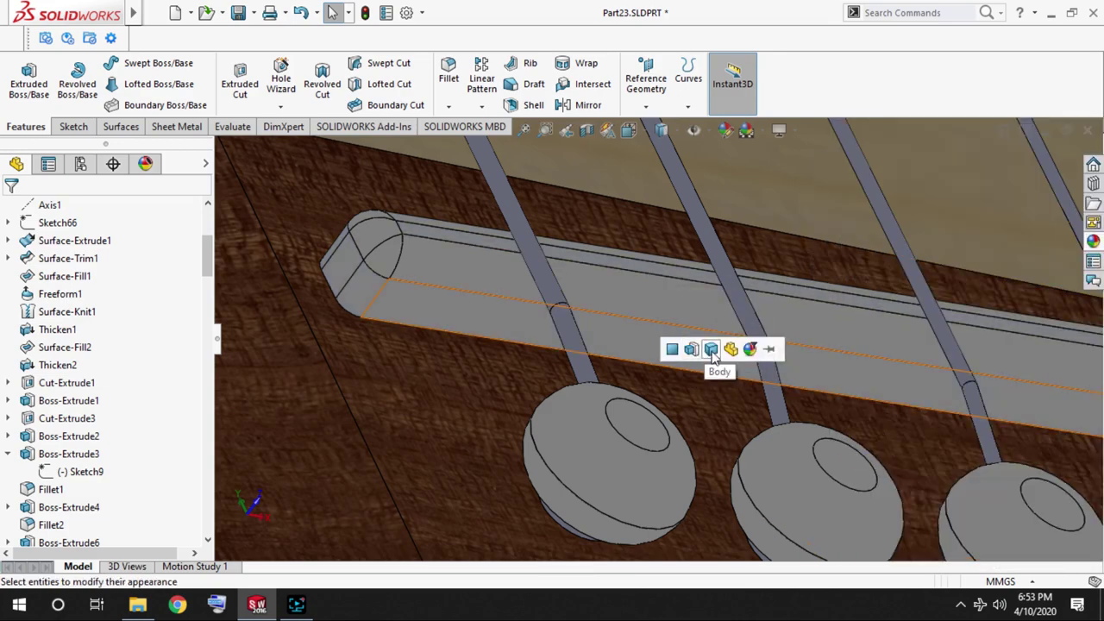
{"action": "left_click", "coordinate": [691, 349]}
{"action": "scroll", "coordinate": [588, 318], "scroll_direction": "up", "scroll_amount": 5}
{"action": "scroll", "coordinate": [588, 317], "scroll_direction": "down", "scroll_amount": 8}
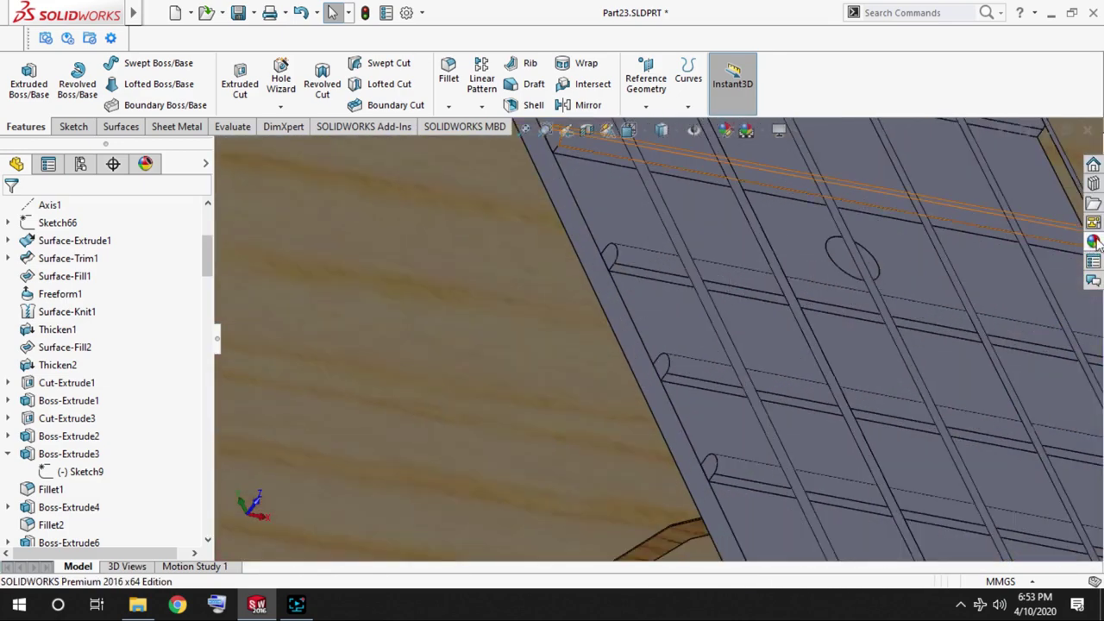
Apply wood to the fretboard and polished walnut to the headstock face and angled end.
{"action": "left_click", "coordinate": [1094, 242]}
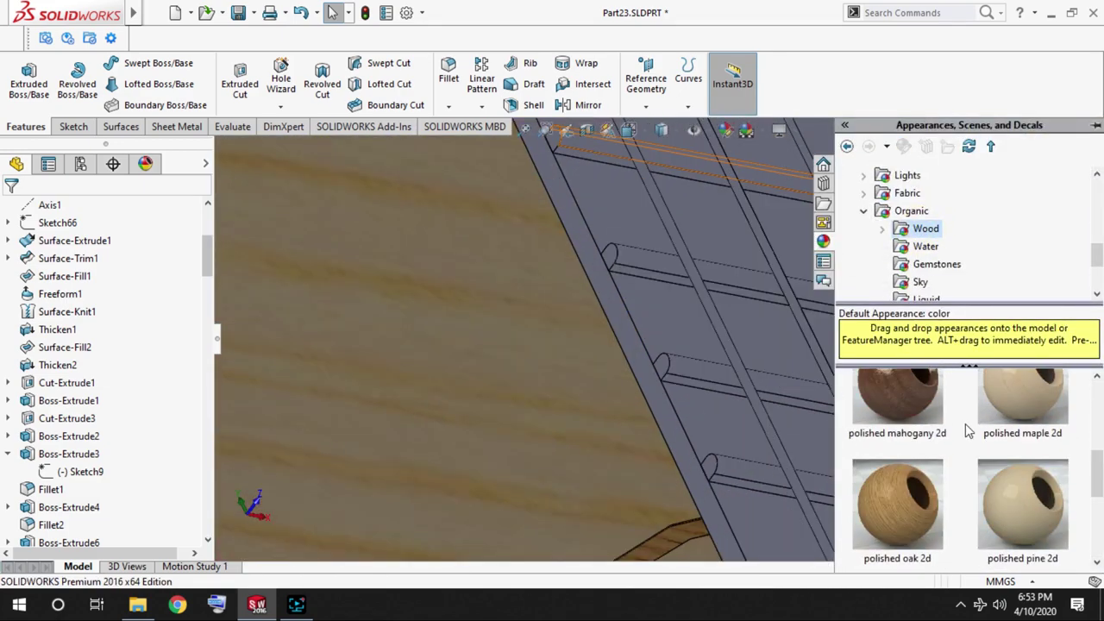
{"action": "scroll", "coordinate": [949, 444], "scroll_direction": "up", "scroll_amount": 3}
{"action": "left_click_drag", "start_coordinate": [837, 518], "coordinate": [759, 414]}
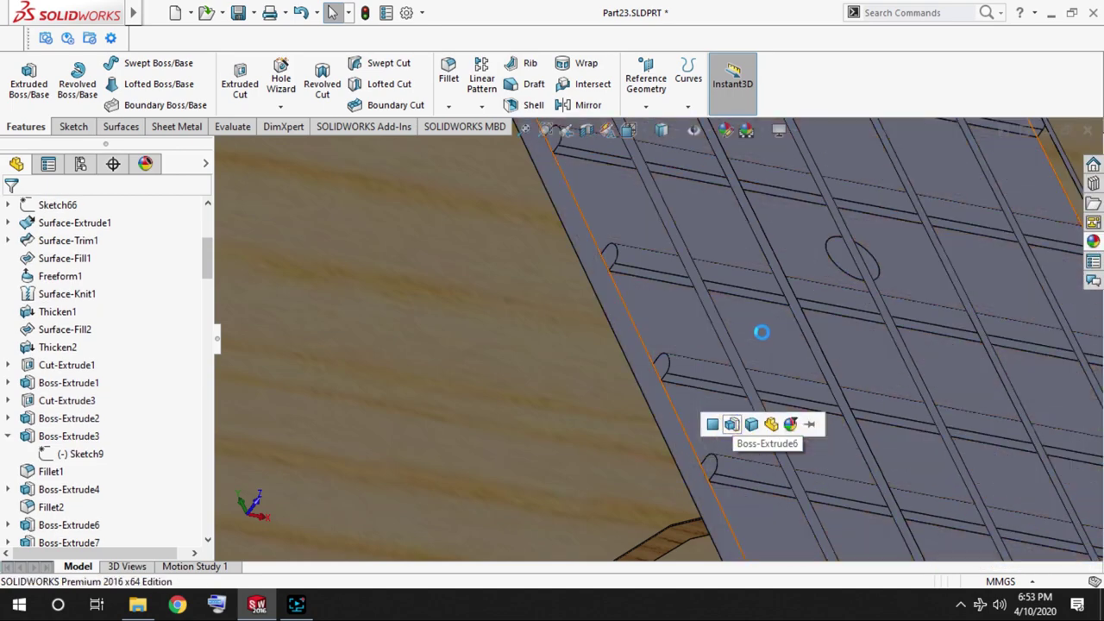
{"action": "scroll", "coordinate": [765, 327], "scroll_direction": "up", "scroll_amount": 5}
{"action": "scroll", "coordinate": [666, 215], "scroll_direction": "down", "scroll_amount": 5}
{"action": "scroll", "coordinate": [569, 203], "scroll_direction": "down", "scroll_amount": 5}
{"action": "left_click", "coordinate": [1093, 242]}
{"action": "left_click_drag", "start_coordinate": [897, 415], "coordinate": [603, 259]}
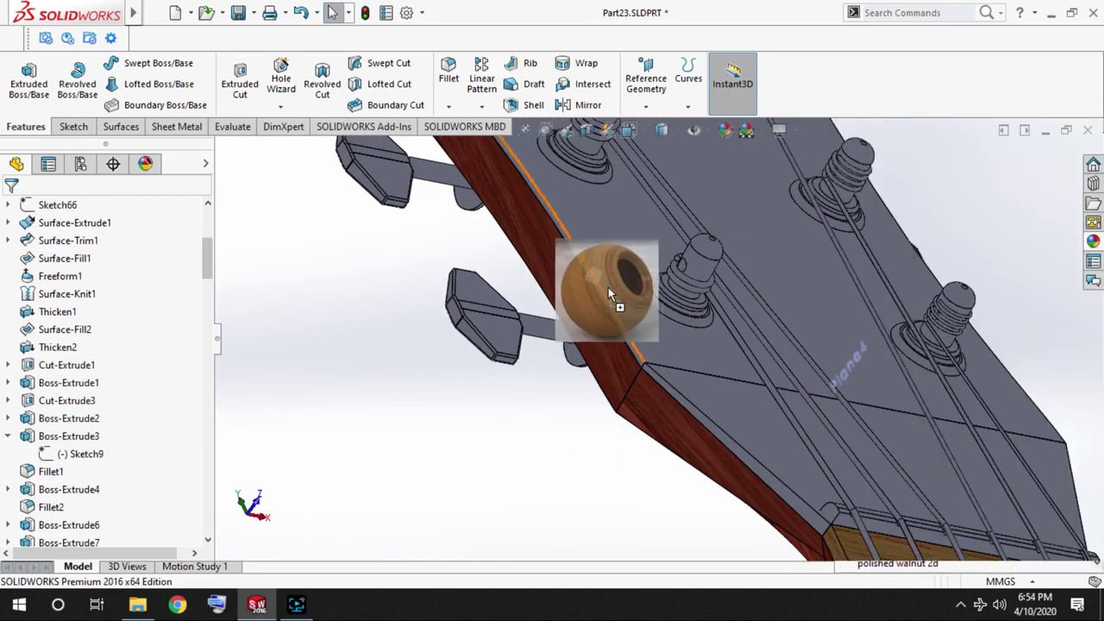
{"action": "left_click_drag", "start_coordinate": [1020, 423], "coordinate": [449, 424]}
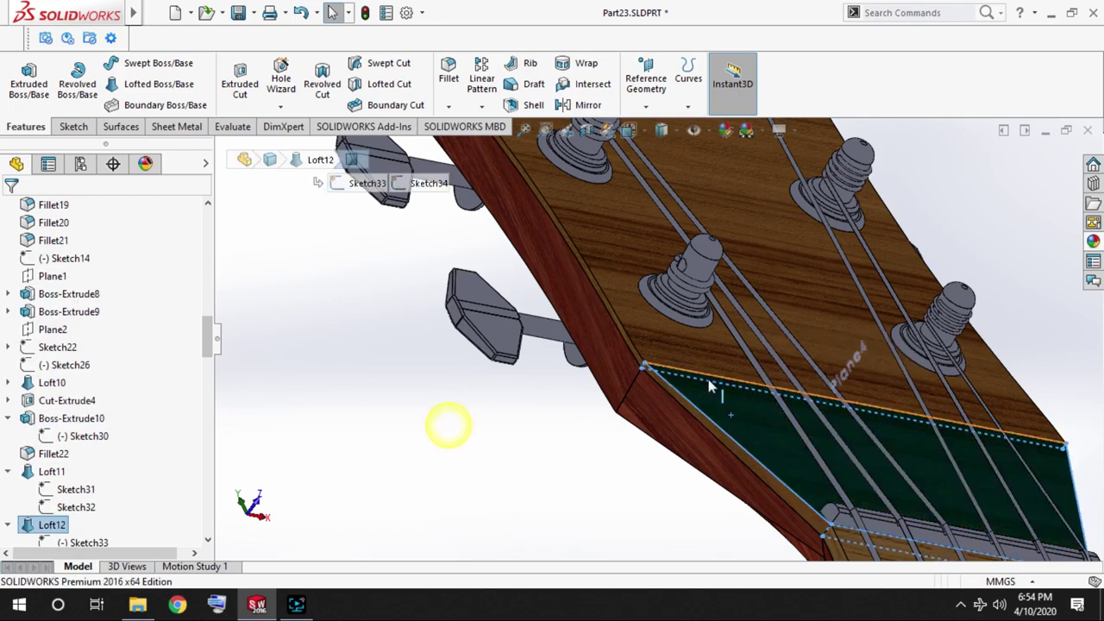
{"action": "scroll", "coordinate": [603, 388], "scroll_direction": "down", "scroll_amount": 3}
Give the nut a glossy white finish.
{"action": "left_click_drag", "start_coordinate": [913, 214], "coordinate": [701, 390]}
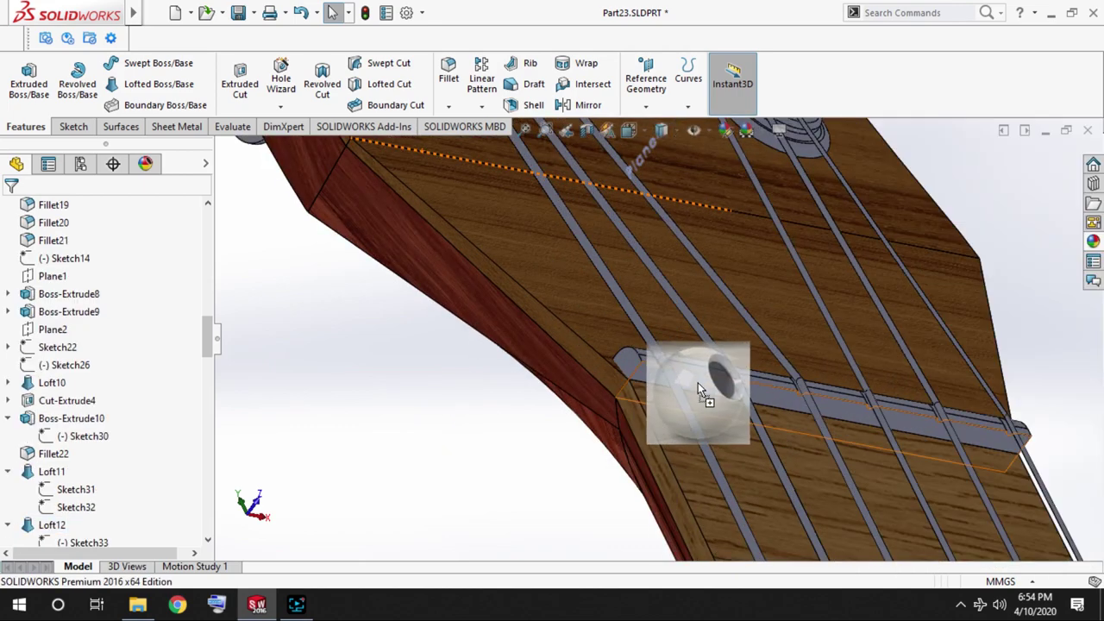
{"action": "left_click", "coordinate": [717, 384]}
{"action": "scroll", "coordinate": [650, 400], "scroll_direction": "up", "scroll_amount": 3}
{"action": "middle_click_drag", "start_coordinate": [650, 400], "coordinate": [700, 344]}
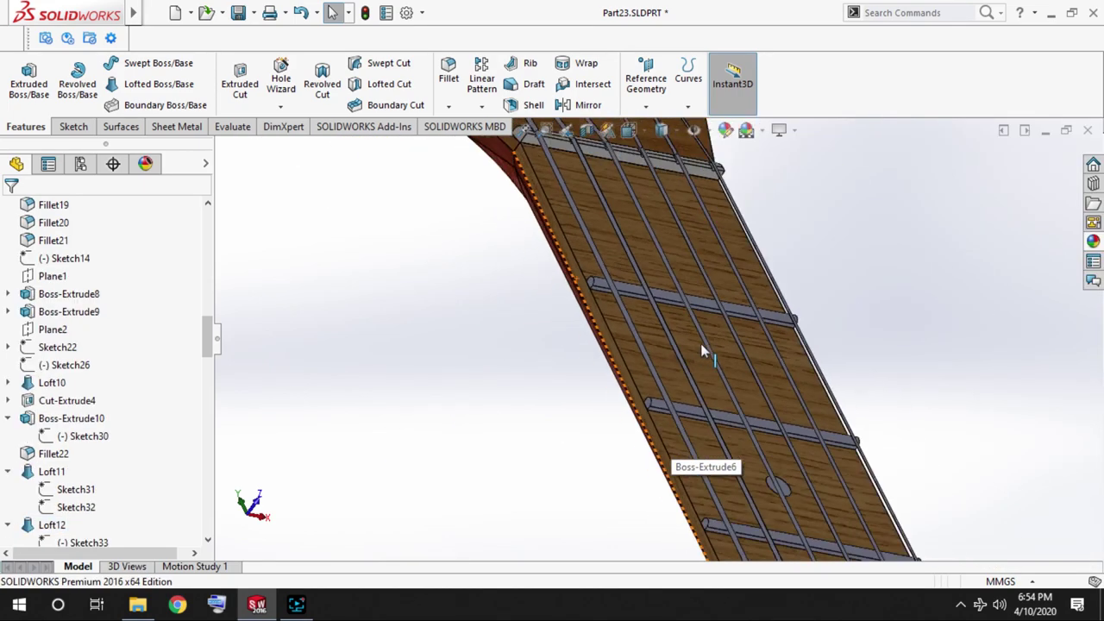
{"action": "scroll", "coordinate": [700, 344], "scroll_direction": "down", "scroll_amount": 3}
Apply polished aluminum to all six strings.
{"action": "left_click", "coordinate": [1093, 241]}
{"action": "left_click", "coordinate": [863, 192]}
{"action": "left_click", "coordinate": [867, 210]}
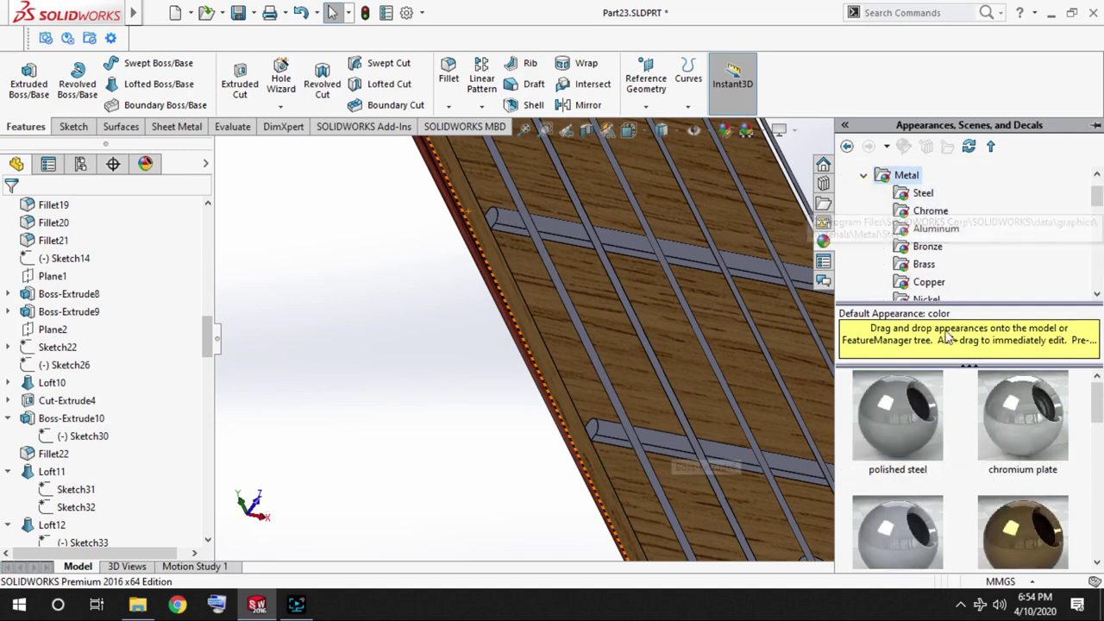
{"action": "left_click_drag", "start_coordinate": [897, 414], "coordinate": [674, 286]}
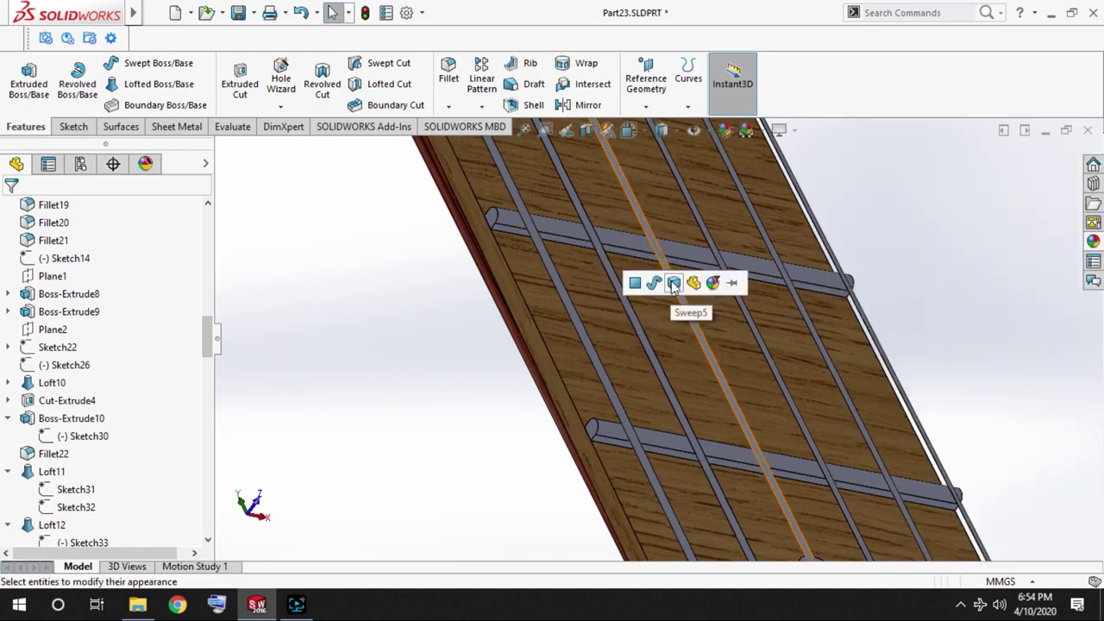
{"action": "left_click", "coordinate": [674, 283]}
{"action": "left_click_drag", "start_coordinate": [912, 394], "coordinate": [660, 367]}
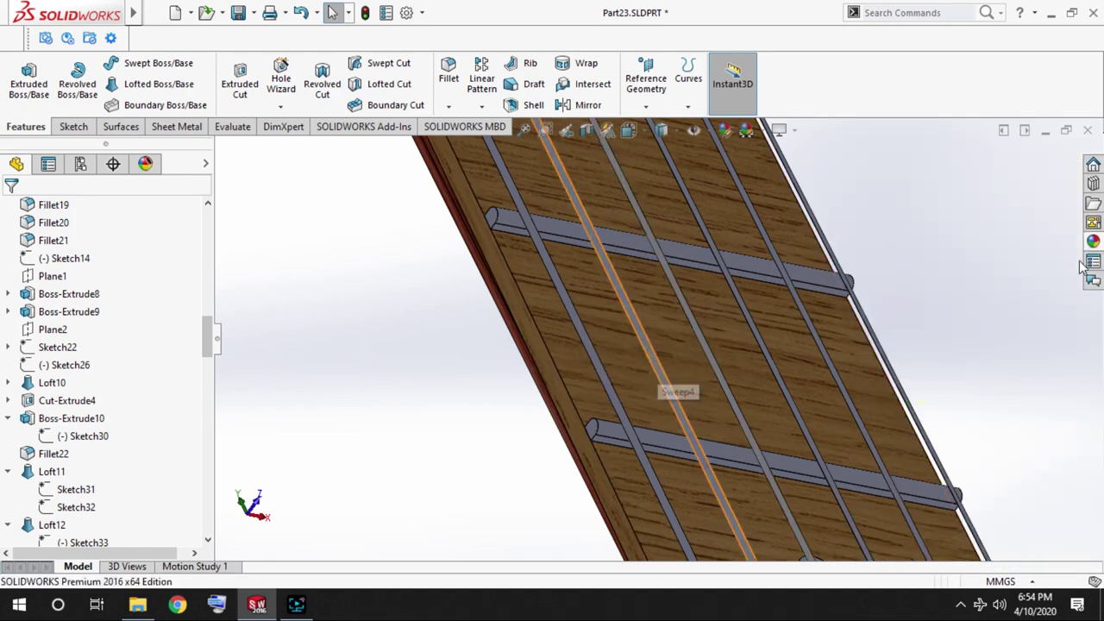
{"action": "left_click_drag", "start_coordinate": [906, 397], "coordinate": [606, 378]}
{"action": "left_click", "coordinate": [603, 375]}
{"action": "left_click_drag", "start_coordinate": [912, 517], "coordinate": [772, 364]}
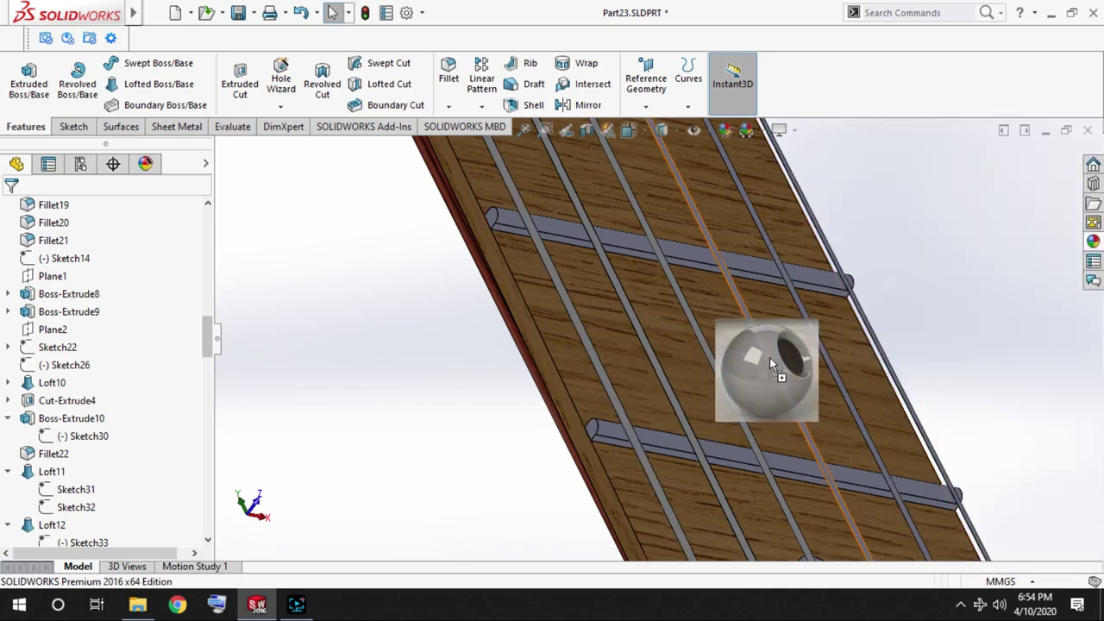
{"action": "scroll", "coordinate": [1043, 359], "scroll_direction": "down", "scroll_amount": 2}
{"action": "left_click_drag", "start_coordinate": [912, 397], "coordinate": [804, 351]}
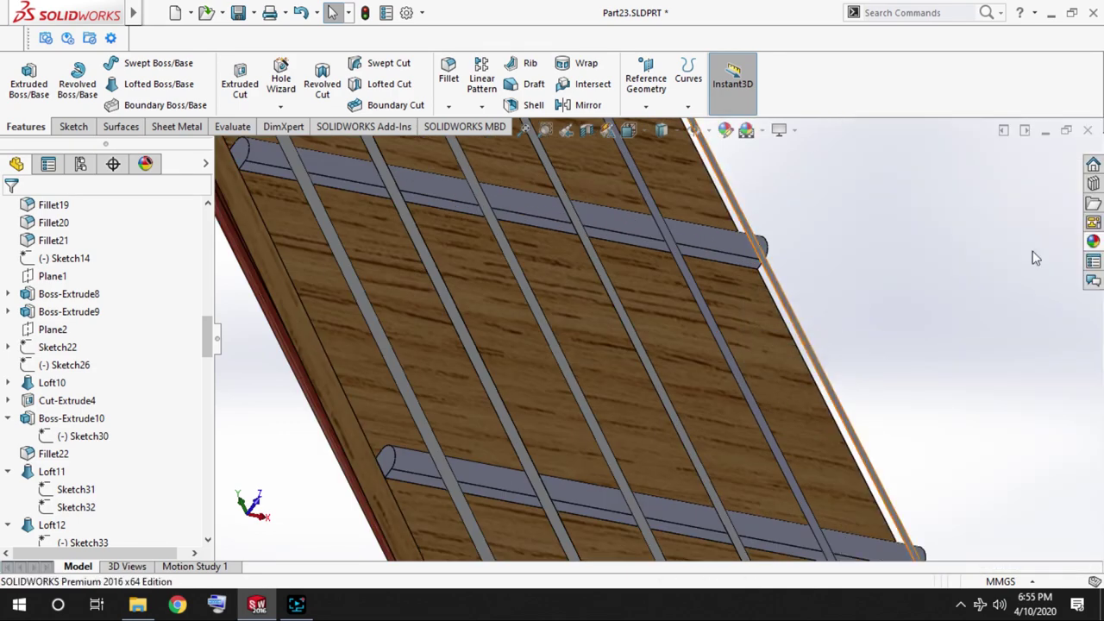
{"action": "left_click_drag", "start_coordinate": [912, 397], "coordinate": [739, 373]}
{"action": "scroll", "coordinate": [871, 294], "scroll_direction": "up", "scroll_amount": 3}
{"action": "scroll", "coordinate": [590, 213], "scroll_direction": "down", "scroll_amount": 4}
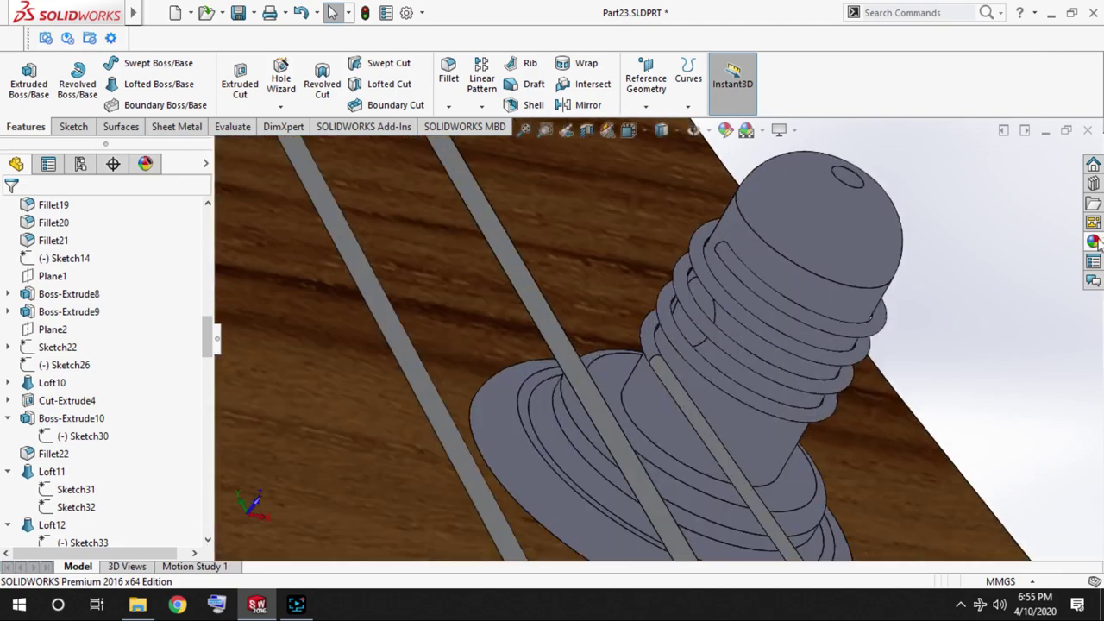
Apply the polished aluminum finish to the tuning-peg coils and their grooves.
{"action": "left_click_drag", "start_coordinate": [912, 397], "coordinate": [757, 371]}
{"action": "scroll", "coordinate": [621, 292], "scroll_direction": "down", "scroll_amount": 1}
{"action": "left_click_drag", "start_coordinate": [621, 291], "coordinate": [599, 195]}
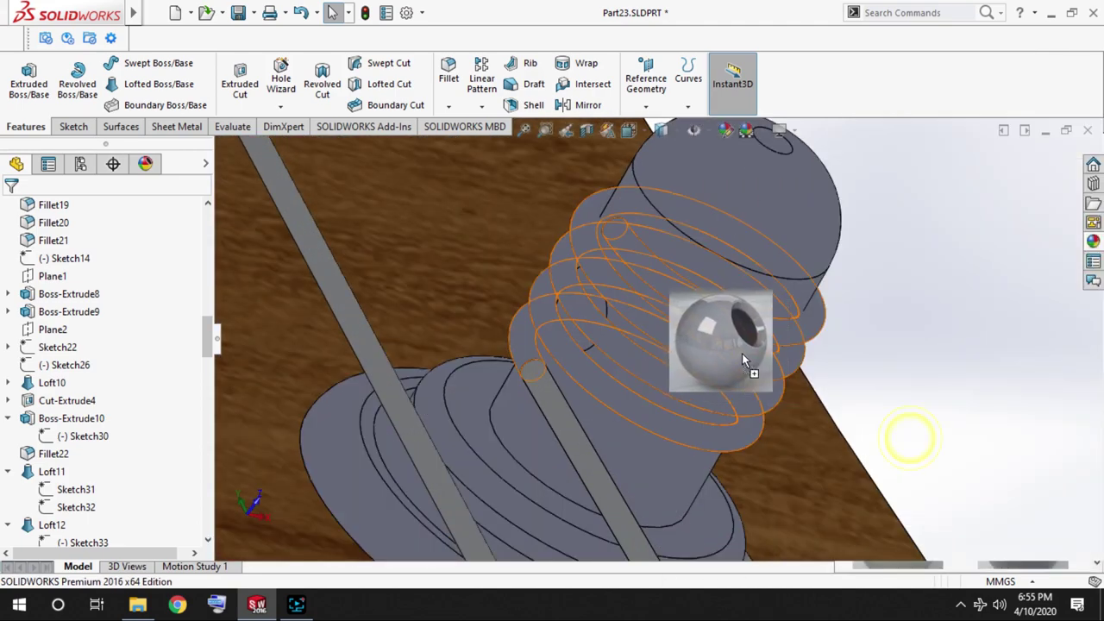
{"action": "left_click_drag", "start_coordinate": [743, 354], "coordinate": [765, 329]}
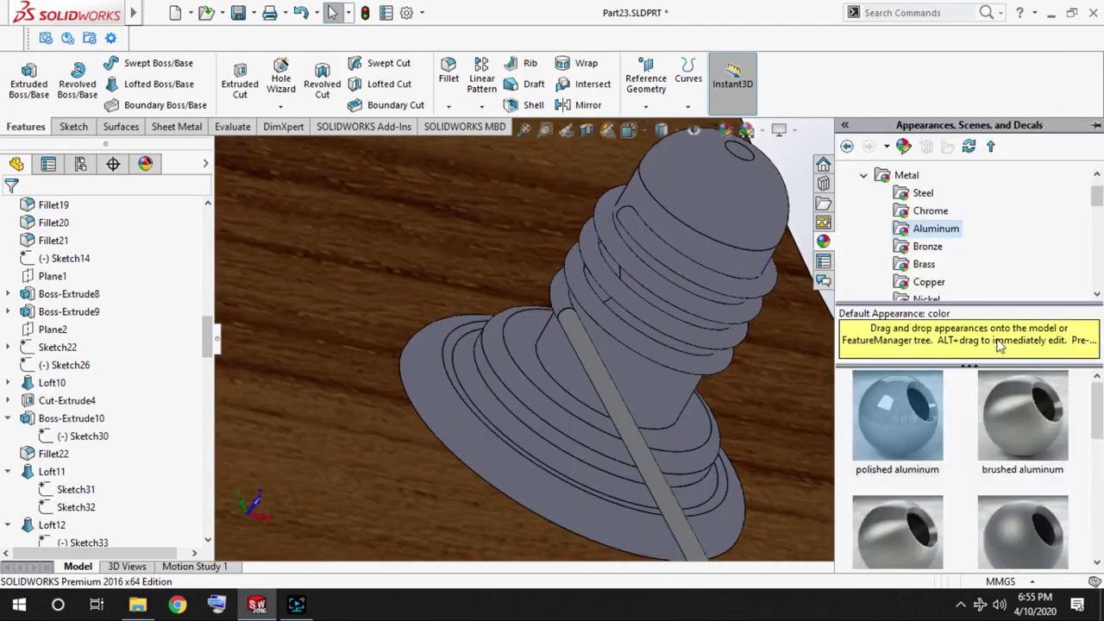
{"action": "scroll", "coordinate": [428, 380], "scroll_direction": "up", "scroll_amount": 3}
{"action": "scroll", "coordinate": [428, 381], "scroll_direction": "down", "scroll_amount": 2}
{"action": "left_click_drag", "start_coordinate": [428, 380], "coordinate": [593, 352]}
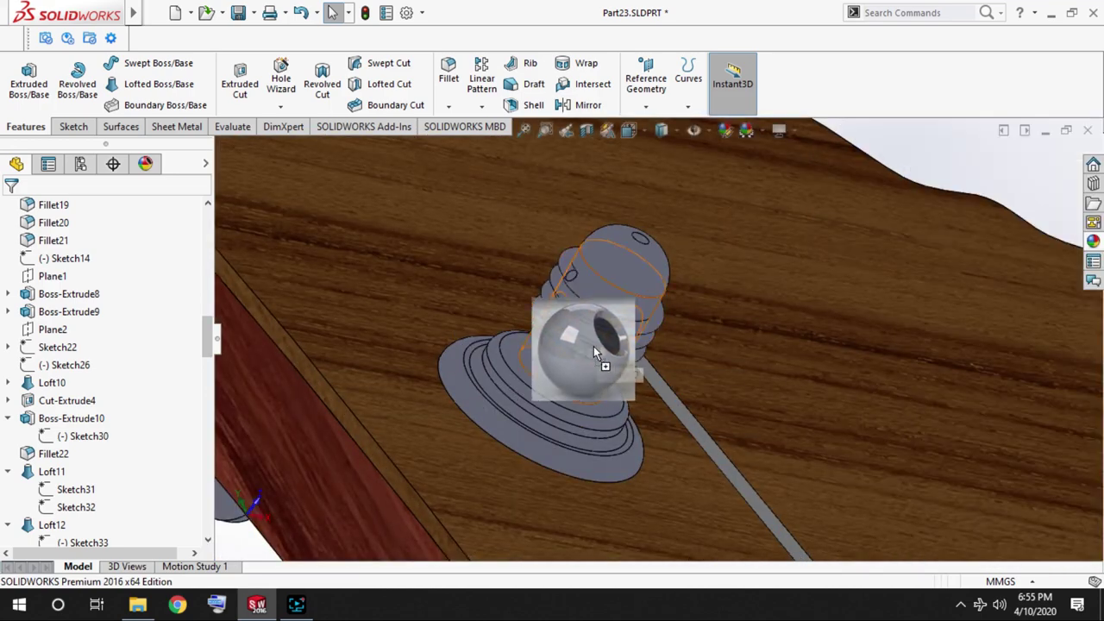
{"action": "scroll", "coordinate": [677, 404], "scroll_direction": "up", "scroll_amount": 2}
{"action": "scroll", "coordinate": [720, 399], "scroll_direction": "down", "scroll_amount": 2}
{"action": "left_click_drag", "start_coordinate": [677, 403], "coordinate": [719, 400]}
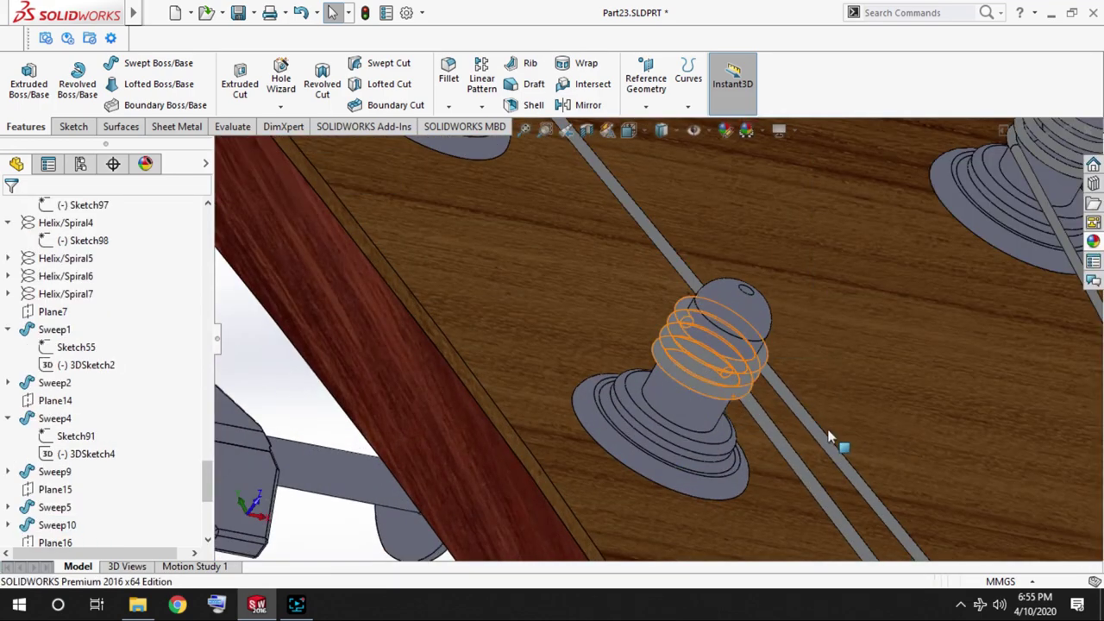
{"action": "scroll", "coordinate": [828, 437], "scroll_direction": "down", "scroll_amount": 2}
{"action": "left_click_drag", "start_coordinate": [828, 438], "coordinate": [821, 242]}
{"action": "left_click_drag", "start_coordinate": [627, 256], "coordinate": [617, 263]}
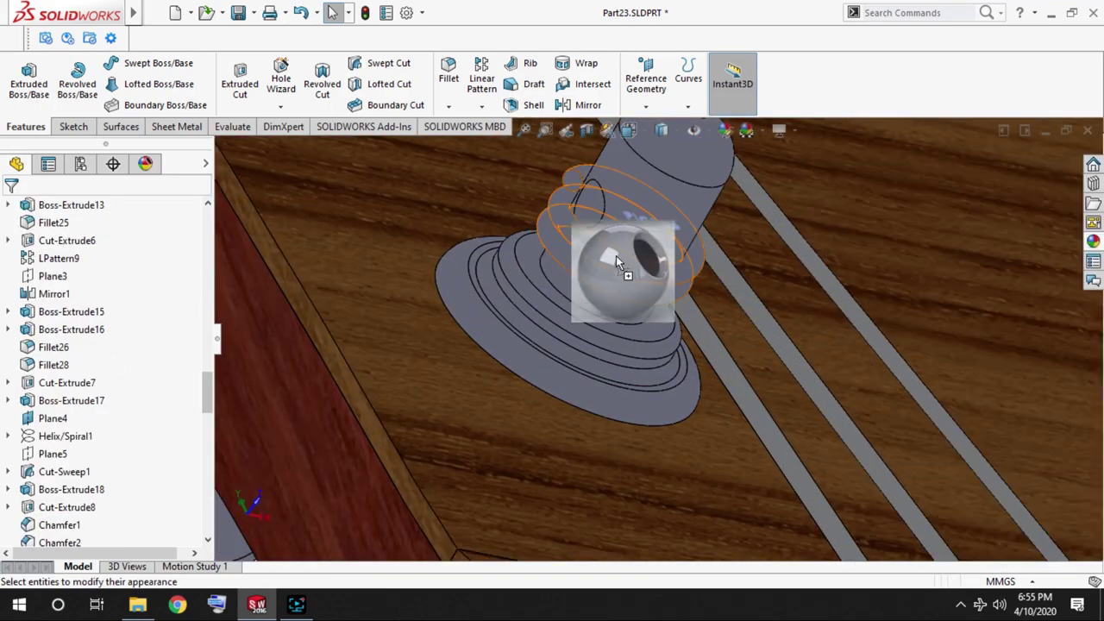
{"action": "scroll", "coordinate": [836, 263], "scroll_direction": "up", "scroll_amount": 3}
Apply the machined steel appearance to a fret.
{"action": "scroll", "coordinate": [721, 446], "scroll_direction": "down", "scroll_amount": 4}
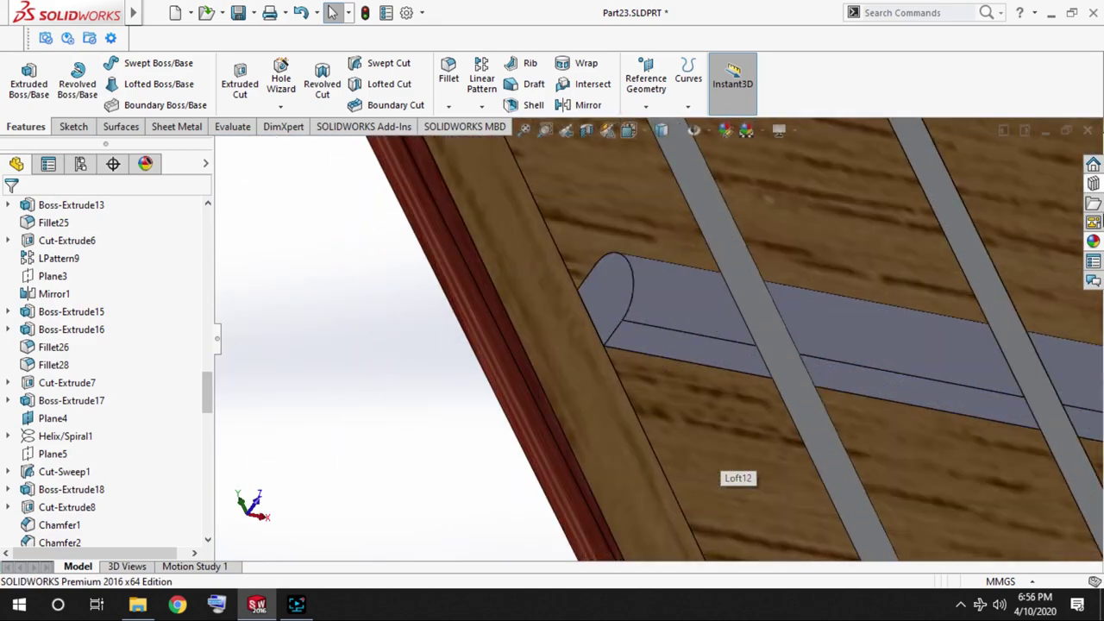
{"action": "left_click", "coordinate": [1093, 240]}
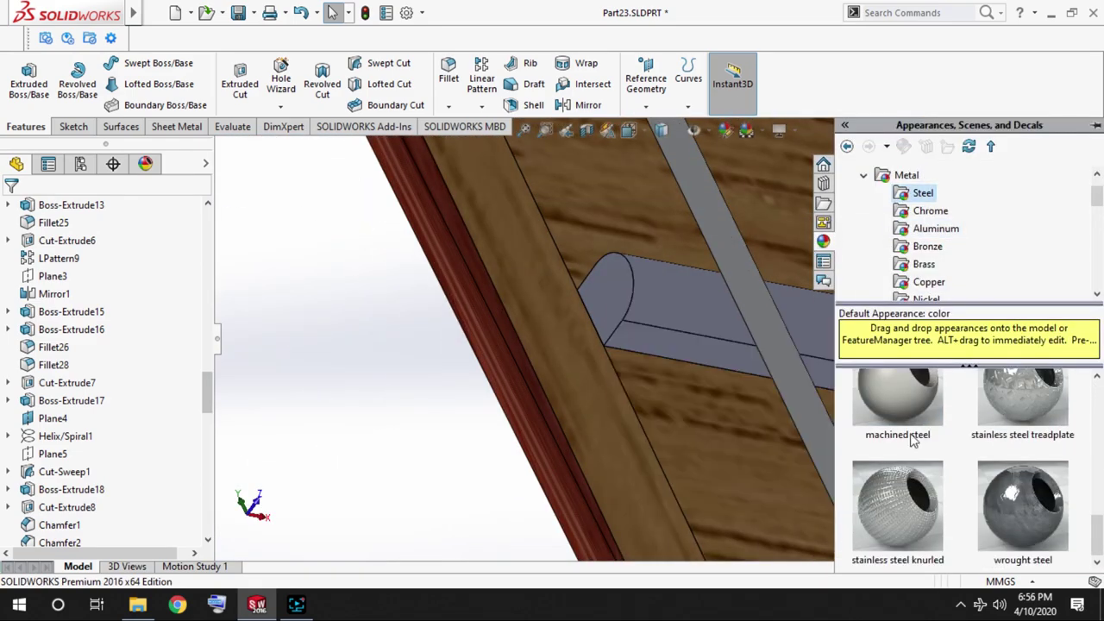
{"action": "scroll", "coordinate": [930, 466], "scroll_direction": "up", "scroll_amount": 2}
{"action": "left_click_drag", "start_coordinate": [916, 411], "coordinate": [673, 298]}
{"action": "scroll", "coordinate": [716, 379], "scroll_direction": "up", "scroll_amount": 5}
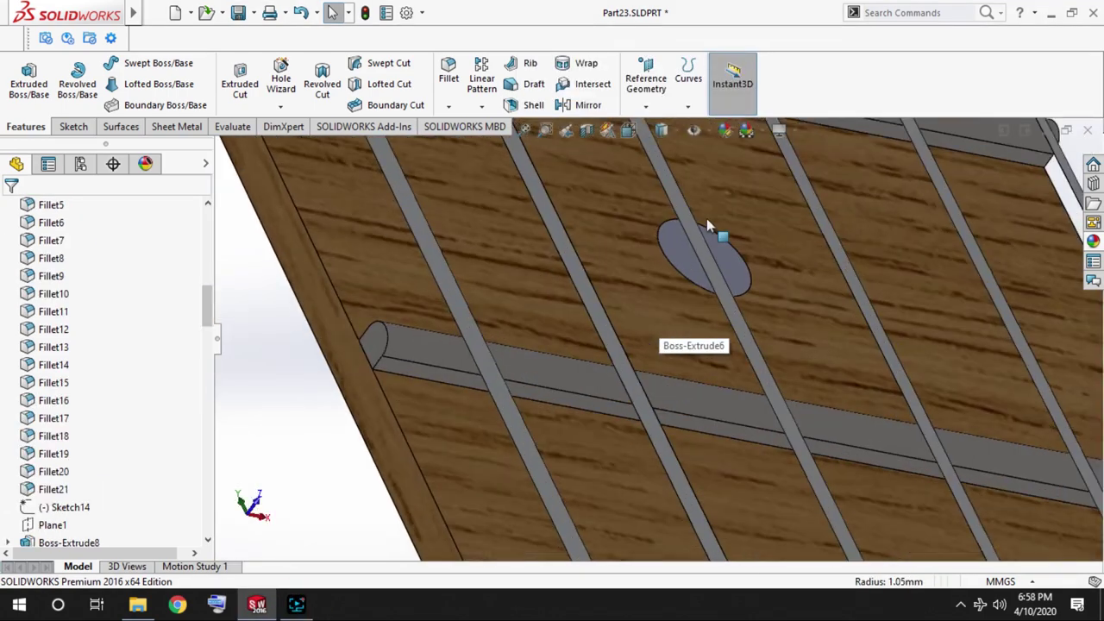
Give the oval fret marker a solid colour appearance.
{"action": "left_click", "coordinate": [1093, 241]}
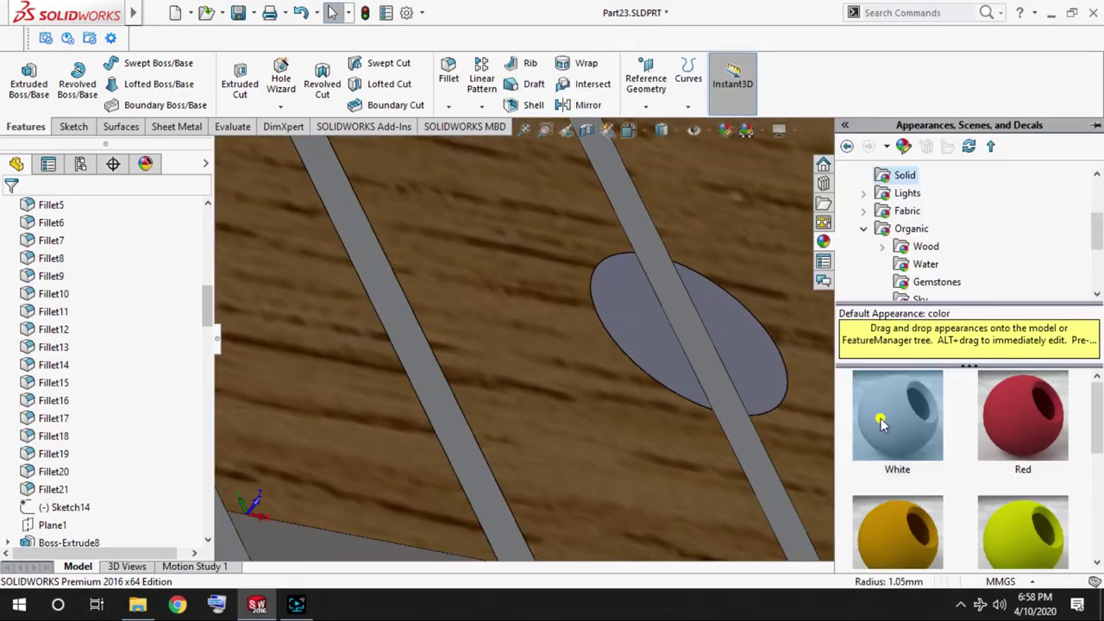
{"action": "left_click_drag", "start_coordinate": [875, 419], "coordinate": [715, 279]}
{"action": "scroll", "coordinate": [715, 278], "scroll_direction": "up", "scroll_amount": 5}
{"action": "left_click", "coordinate": [1094, 242]}
{"action": "left_click_drag", "start_coordinate": [875, 419], "coordinate": [646, 377]}
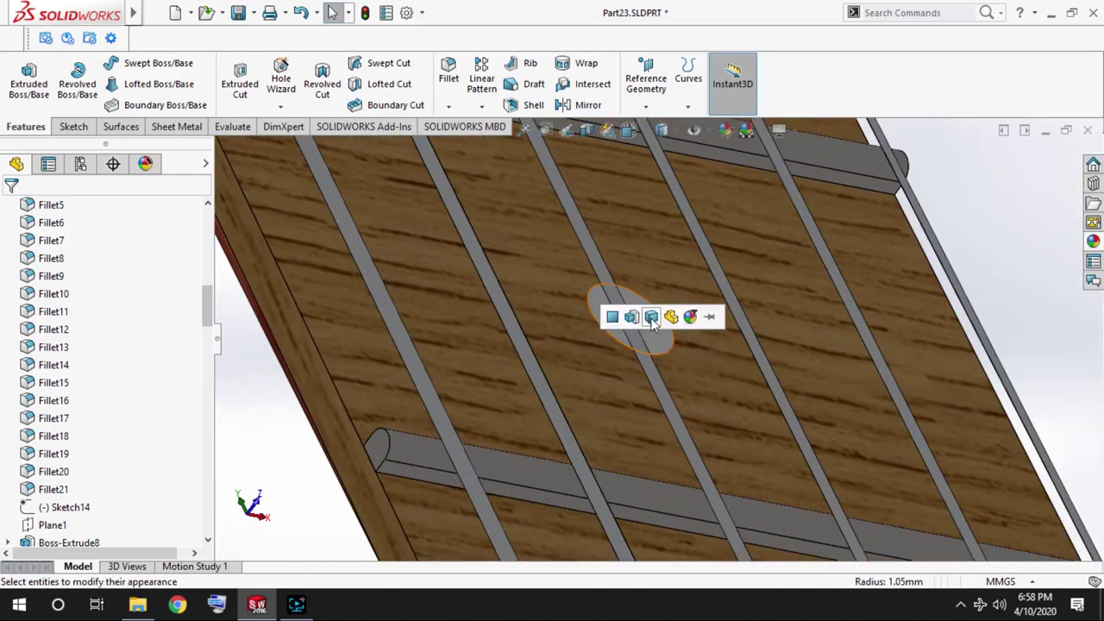
{"action": "left_click", "coordinate": [640, 312]}
Make a tuning peg silver using the silver metal finish from the aluminum appearances.
{"action": "scroll", "coordinate": [621, 371], "scroll_direction": "up", "scroll_amount": 5}
{"action": "scroll", "coordinate": [739, 463], "scroll_direction": "down", "scroll_amount": 5}
{"action": "scroll", "coordinate": [695, 311], "scroll_direction": "up", "scroll_amount": 5}
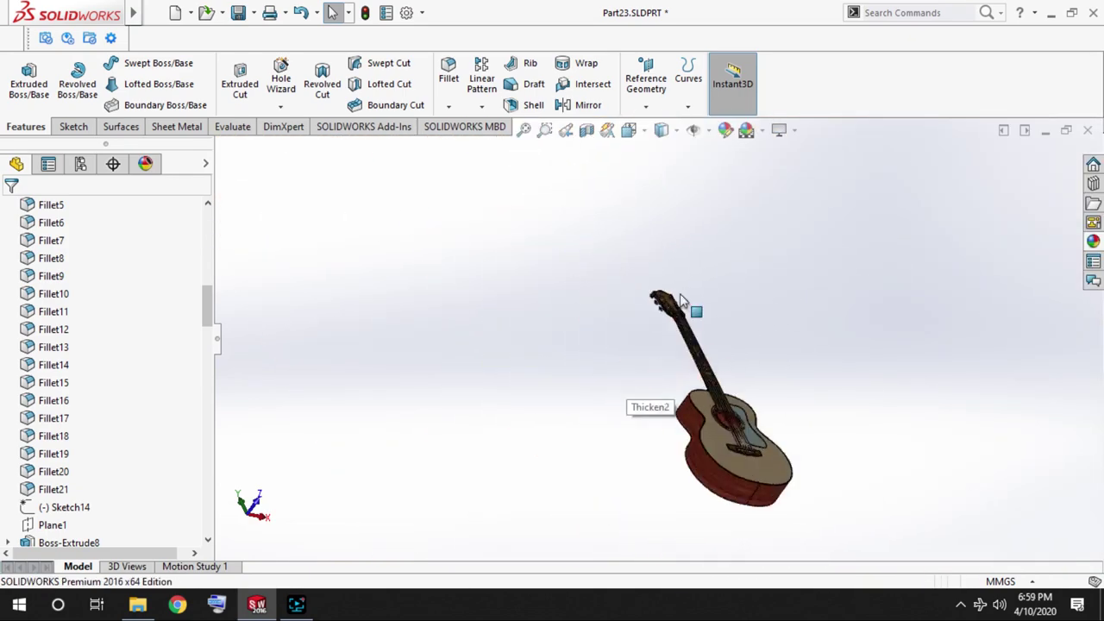
{"action": "scroll", "coordinate": [576, 328], "scroll_direction": "down", "scroll_amount": 6}
{"action": "left_click", "coordinate": [1093, 240]}
{"action": "left_click", "coordinate": [906, 210]}
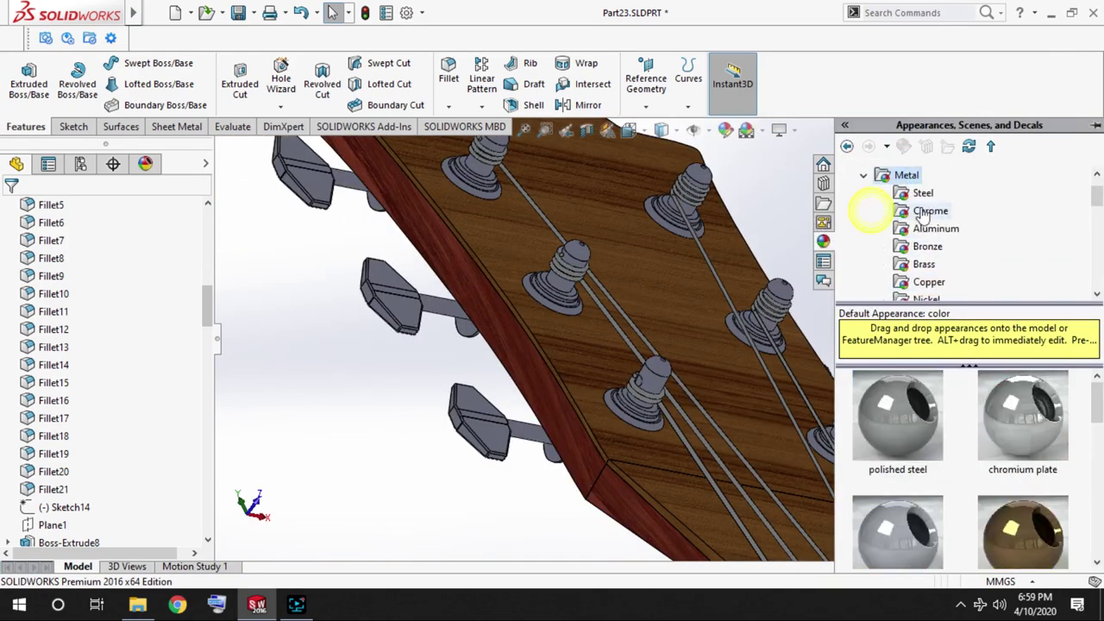
{"action": "left_click", "coordinate": [929, 229]}
{"action": "scroll", "coordinate": [921, 235], "scroll_direction": "down", "scroll_amount": 1}
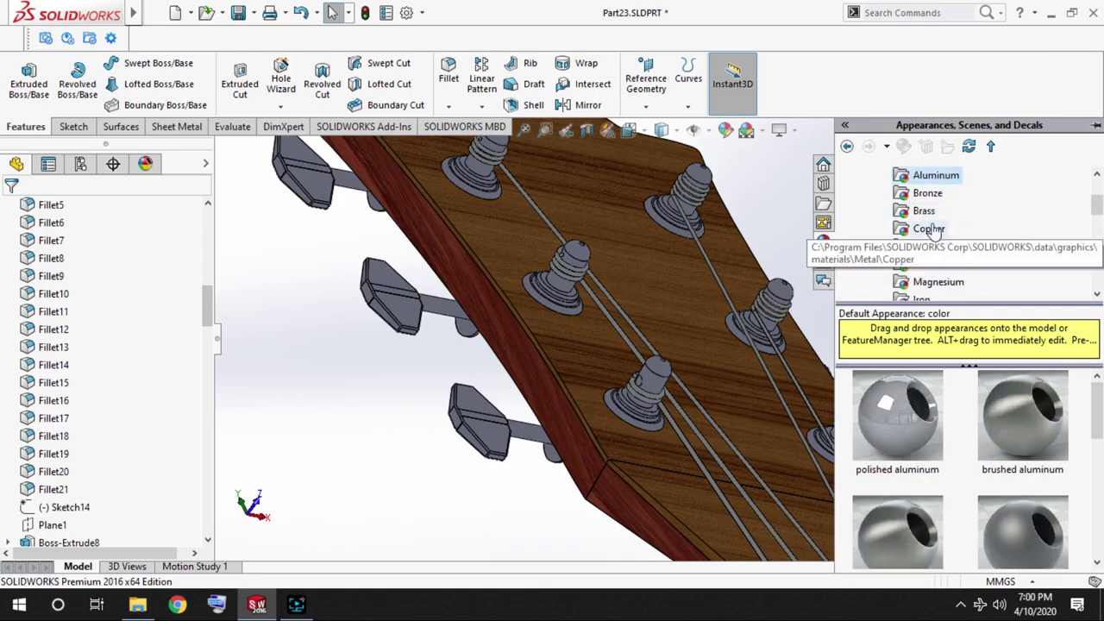
{"action": "left_click", "coordinate": [924, 210]}
{"action": "scroll", "coordinate": [682, 431], "scroll_direction": "down", "scroll_amount": 4}
{"action": "scroll", "coordinate": [677, 371], "scroll_direction": "down", "scroll_amount": 2}
{"action": "left_click_drag", "start_coordinate": [897, 414], "coordinate": [677, 337]}
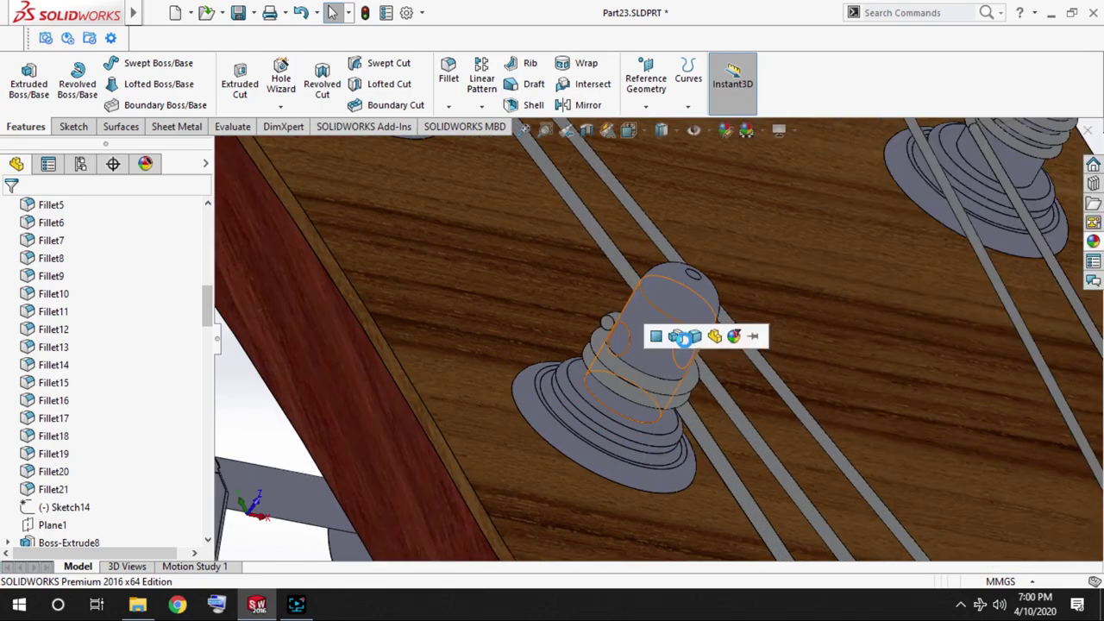
{"action": "scroll", "coordinate": [583, 226], "scroll_direction": "up", "scroll_amount": 3}
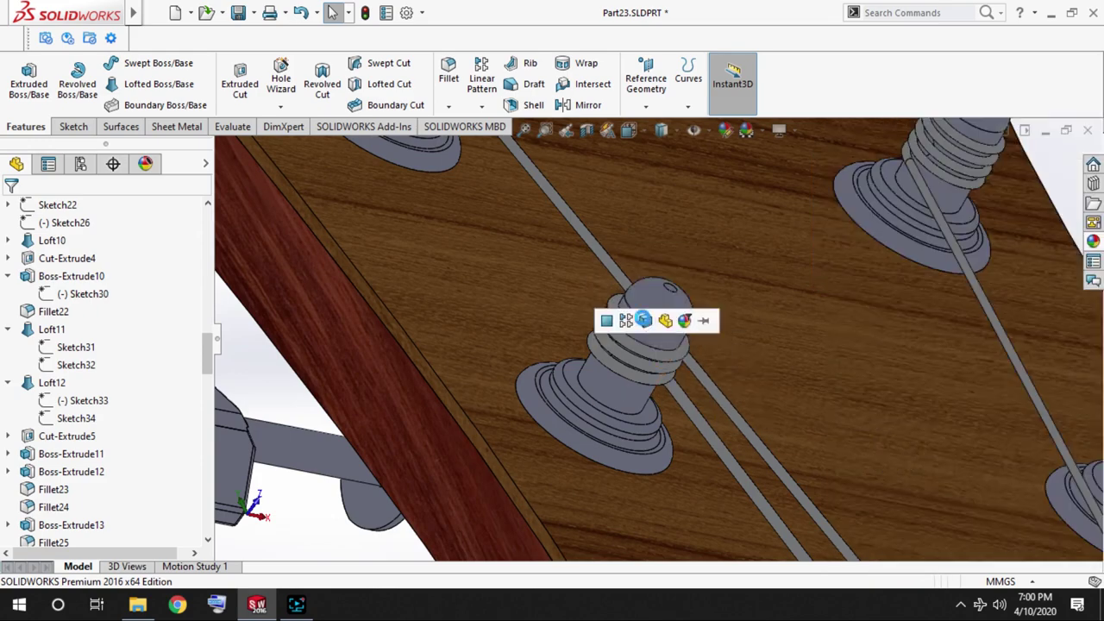
{"action": "scroll", "coordinate": [535, 327], "scroll_direction": "up", "scroll_amount": 2}
{"action": "scroll", "coordinate": [514, 369], "scroll_direction": "up", "scroll_amount": 2}
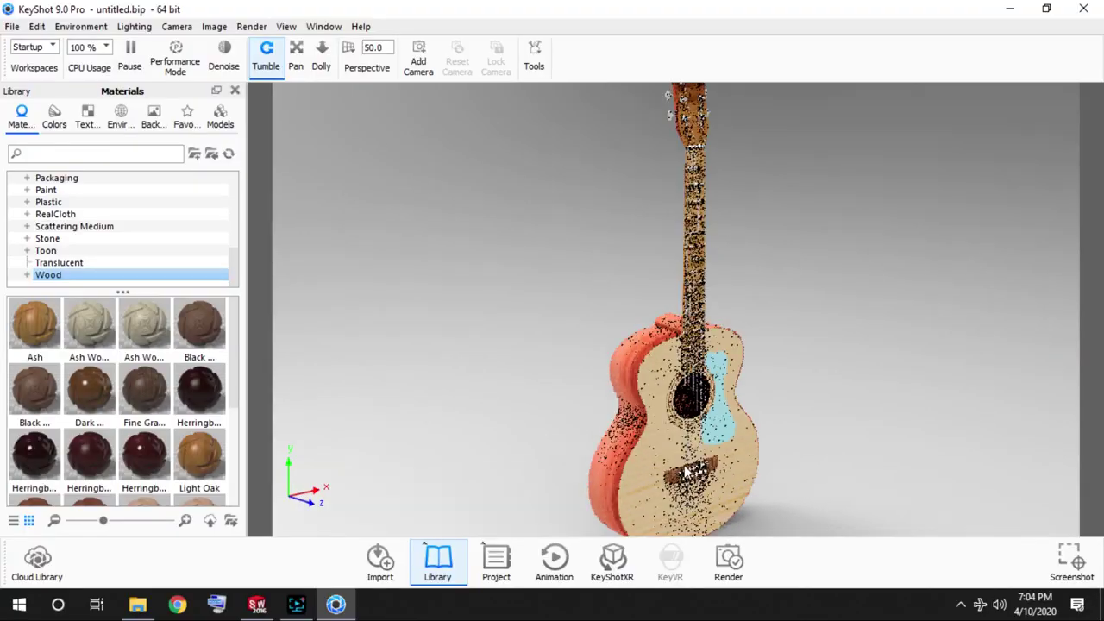
Apply Mahogany wood to the guitar's sides and Pine Wood to the neck, after trying Walnut.
{"action": "scroll", "coordinate": [674, 486], "scroll_direction": "up", "scroll_amount": 3}
{"action": "scroll", "coordinate": [151, 412], "scroll_direction": "down", "scroll_amount": 3}
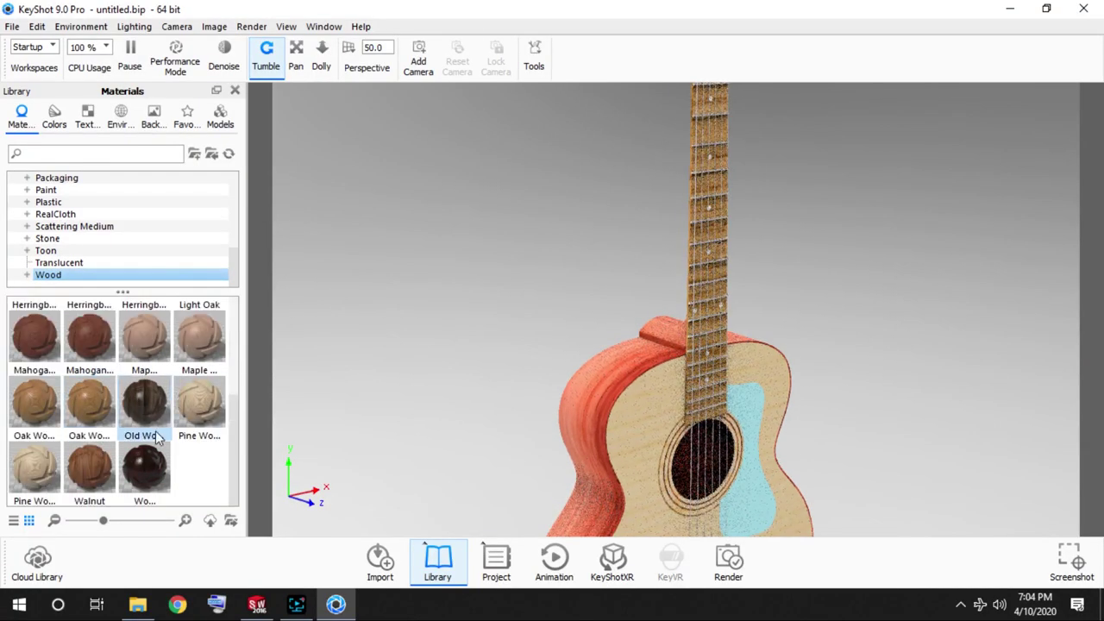
{"action": "scroll", "coordinate": [157, 438], "scroll_direction": "up", "scroll_amount": 3}
{"action": "scroll", "coordinate": [172, 449], "scroll_direction": "down", "scroll_amount": 3}
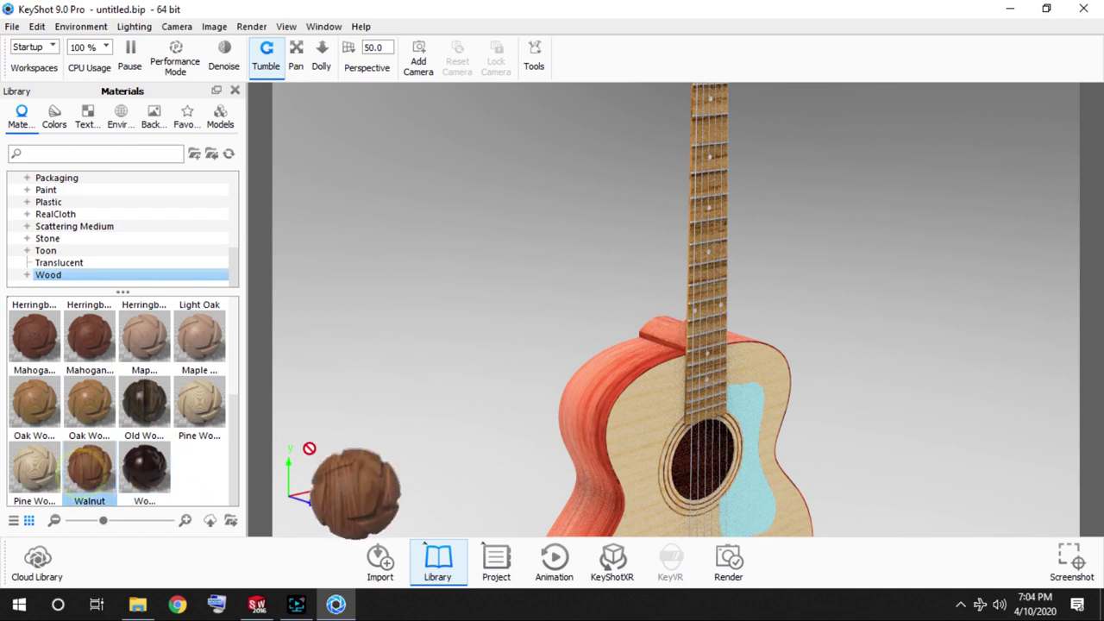
{"action": "left_click_drag", "start_coordinate": [308, 448], "coordinate": [580, 408]}
{"action": "left_click_drag", "start_coordinate": [89, 337], "coordinate": [592, 404]}
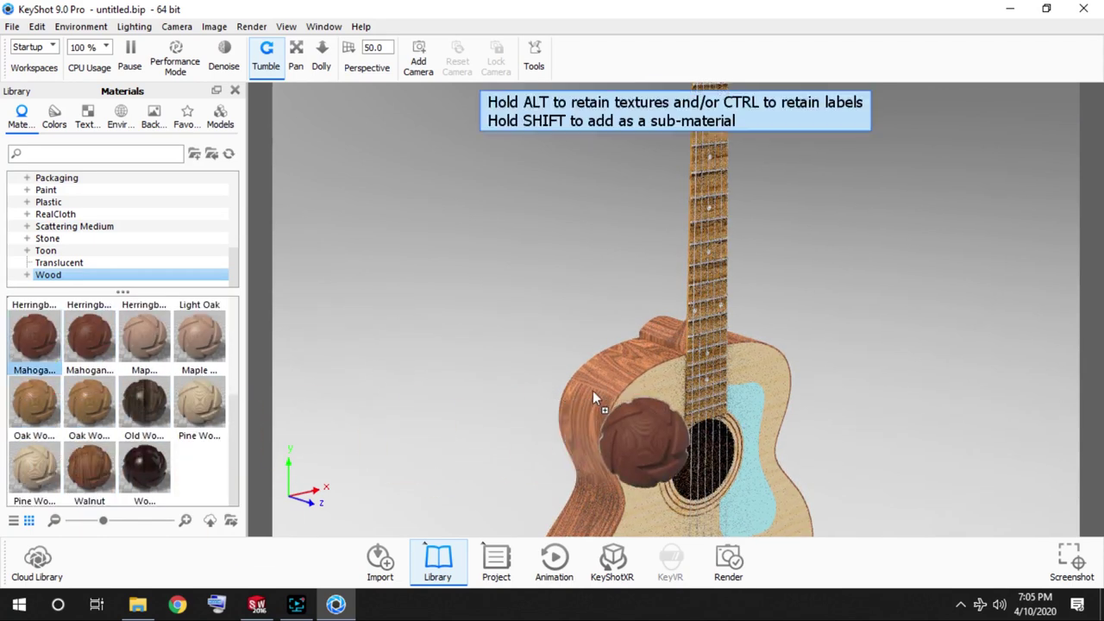
{"action": "left_click_drag", "start_coordinate": [30, 362], "coordinate": [593, 391]}
{"action": "mouse_move", "coordinate": [200, 405]}
{"action": "left_mouse_down"}
{"action": "mouse_move", "coordinate": [640, 429]}
{"action": "mouse_move", "coordinate": [717, 337]}
{"action": "left_mouse_up"}
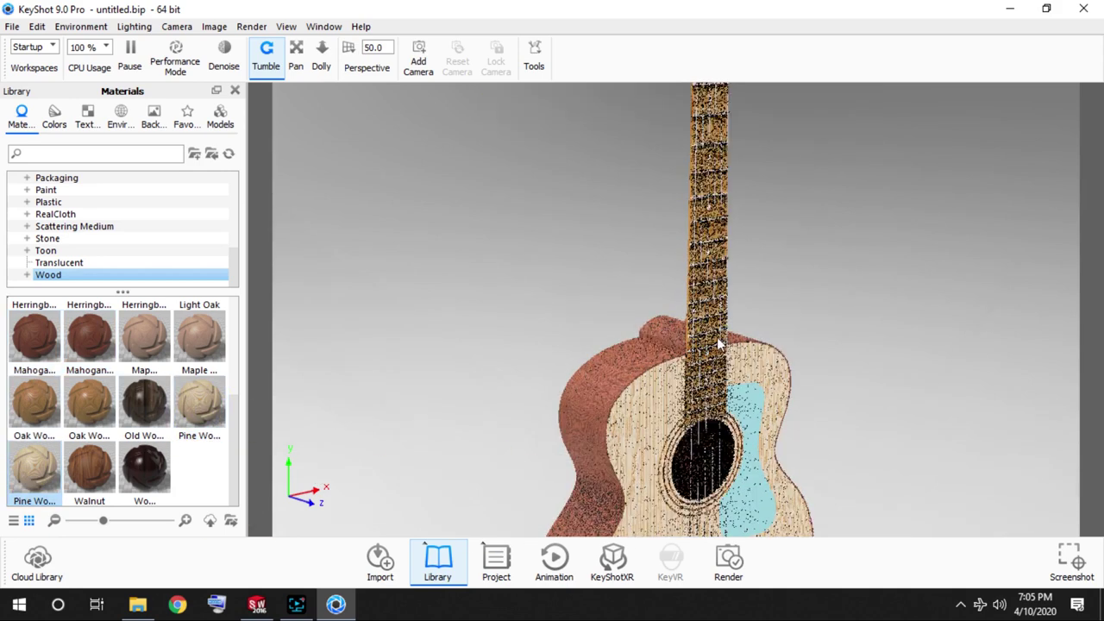